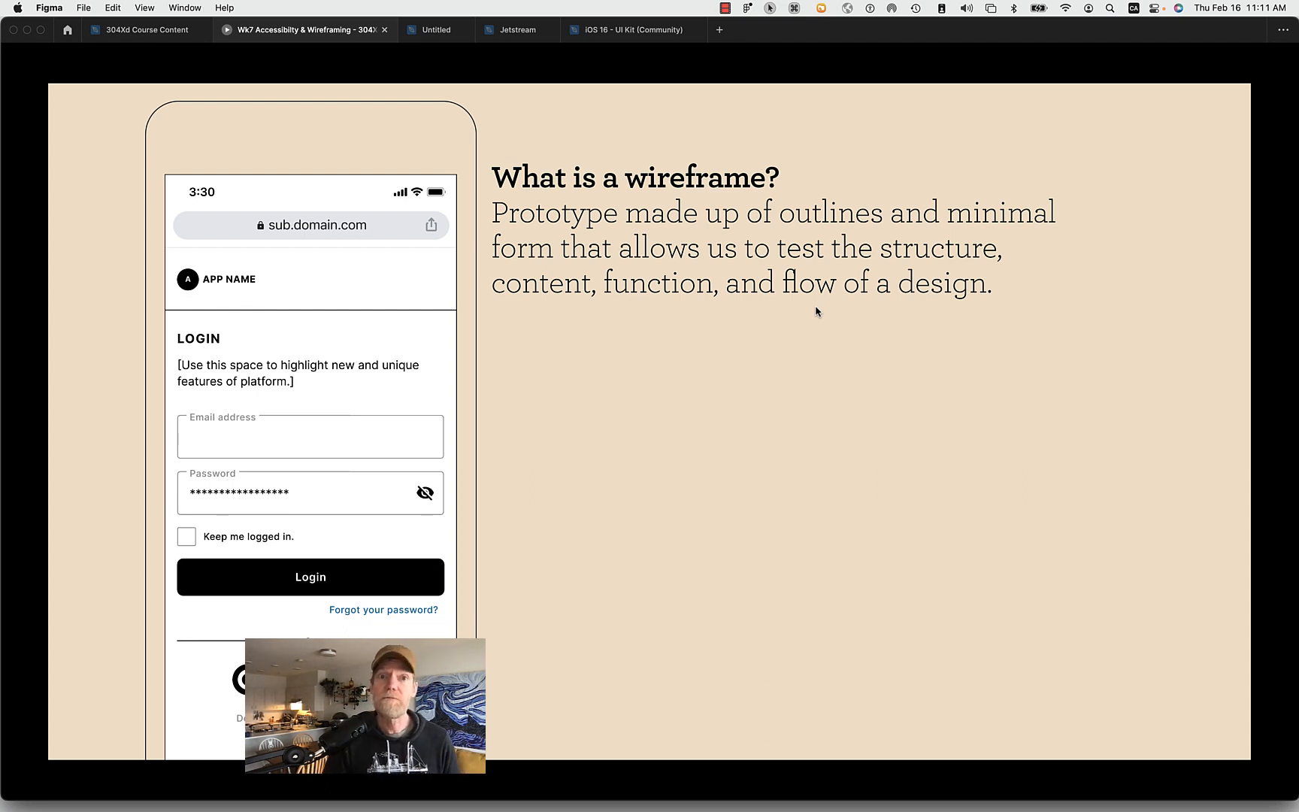
- Switch to the Untitled design file and select the whole login screen frame
click(425, 33)
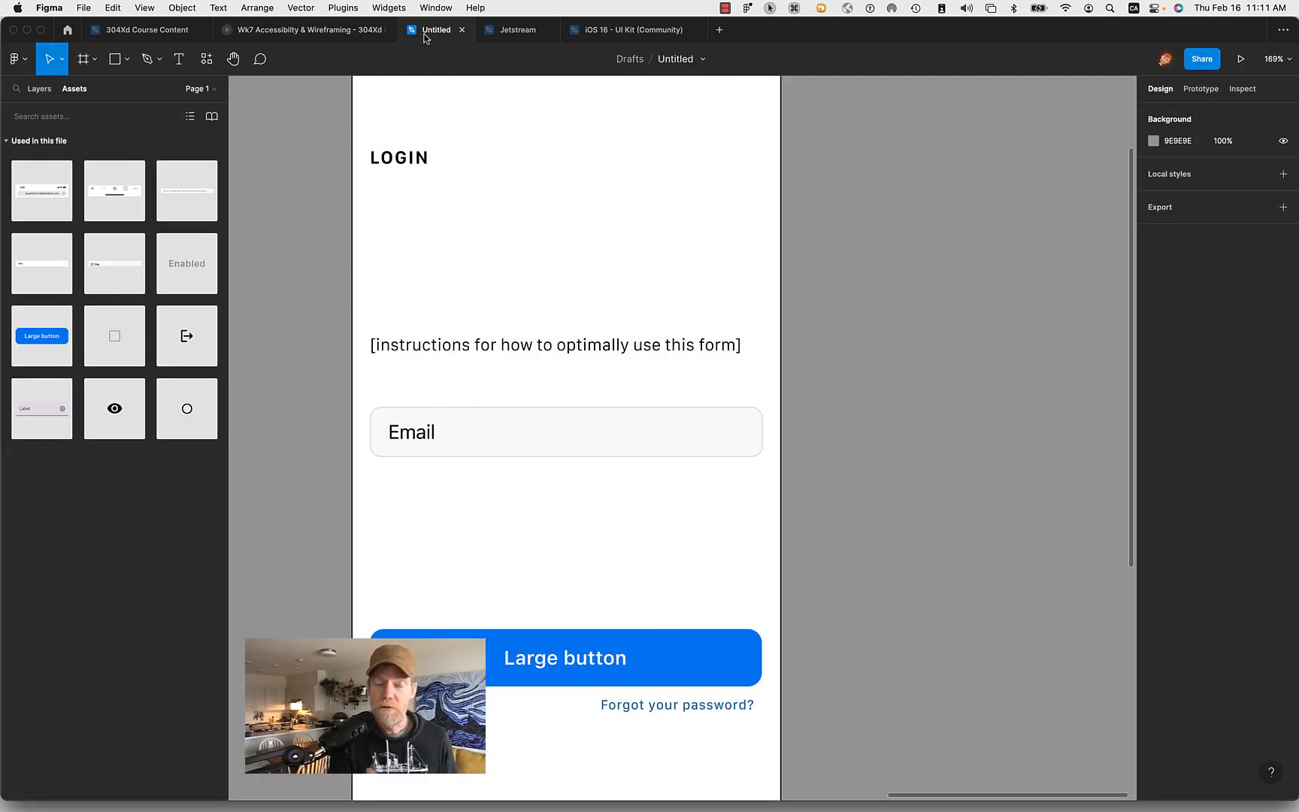
scroll(873, 367, down, 5)
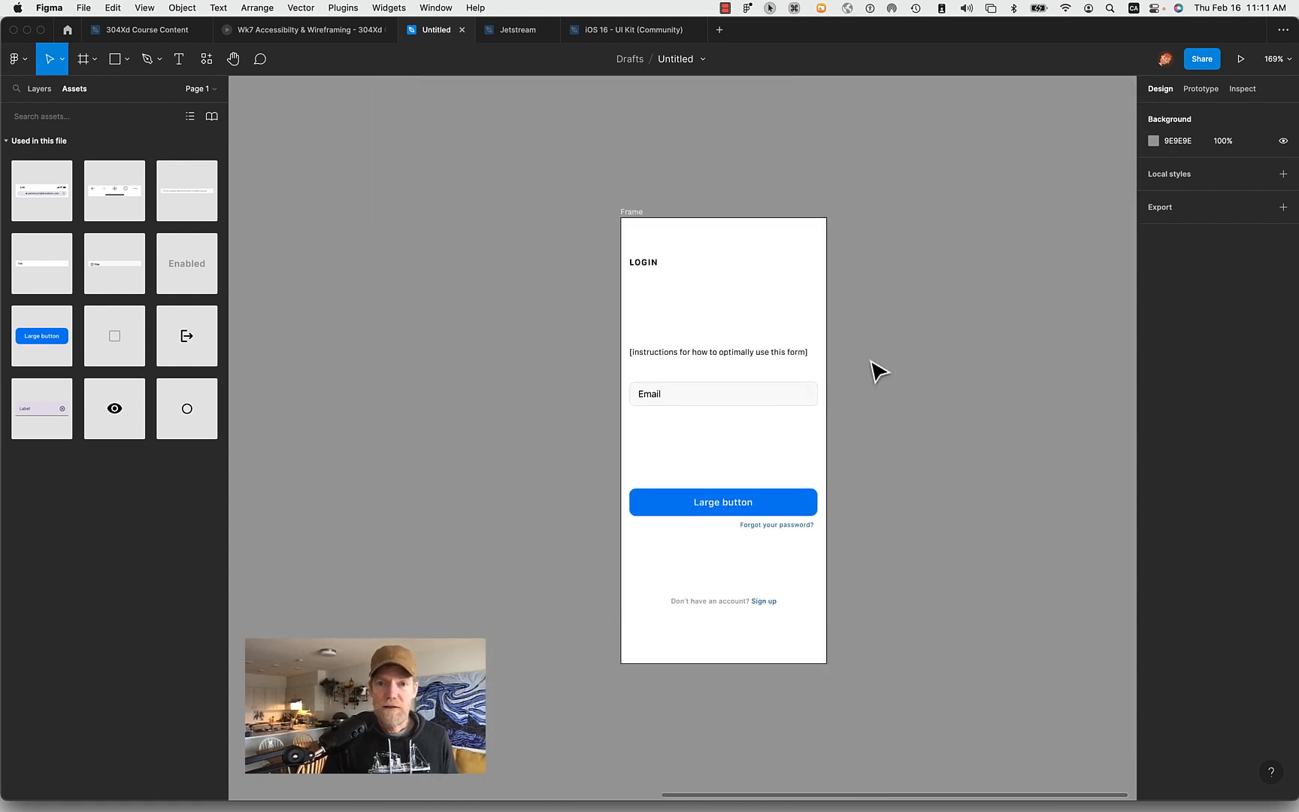
click(636, 215)
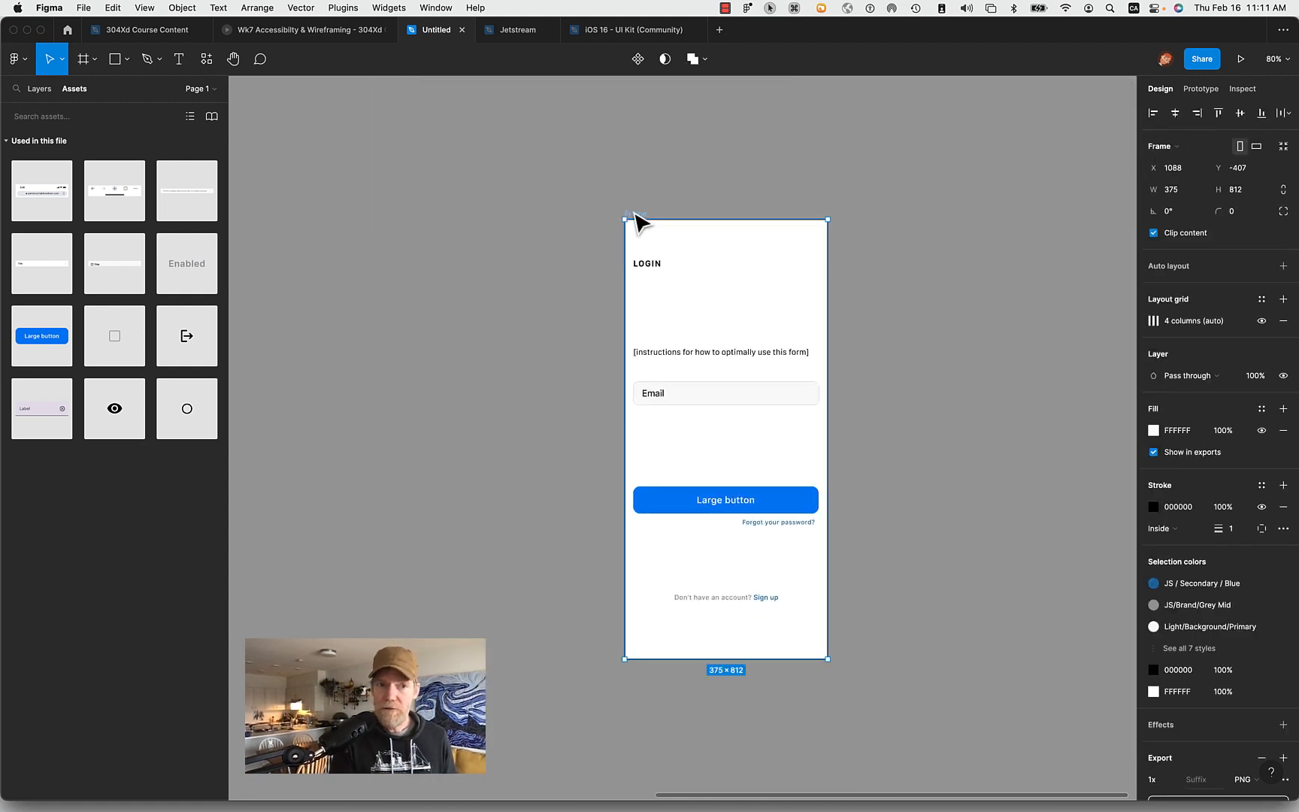
scroll(635, 222, right, 5)
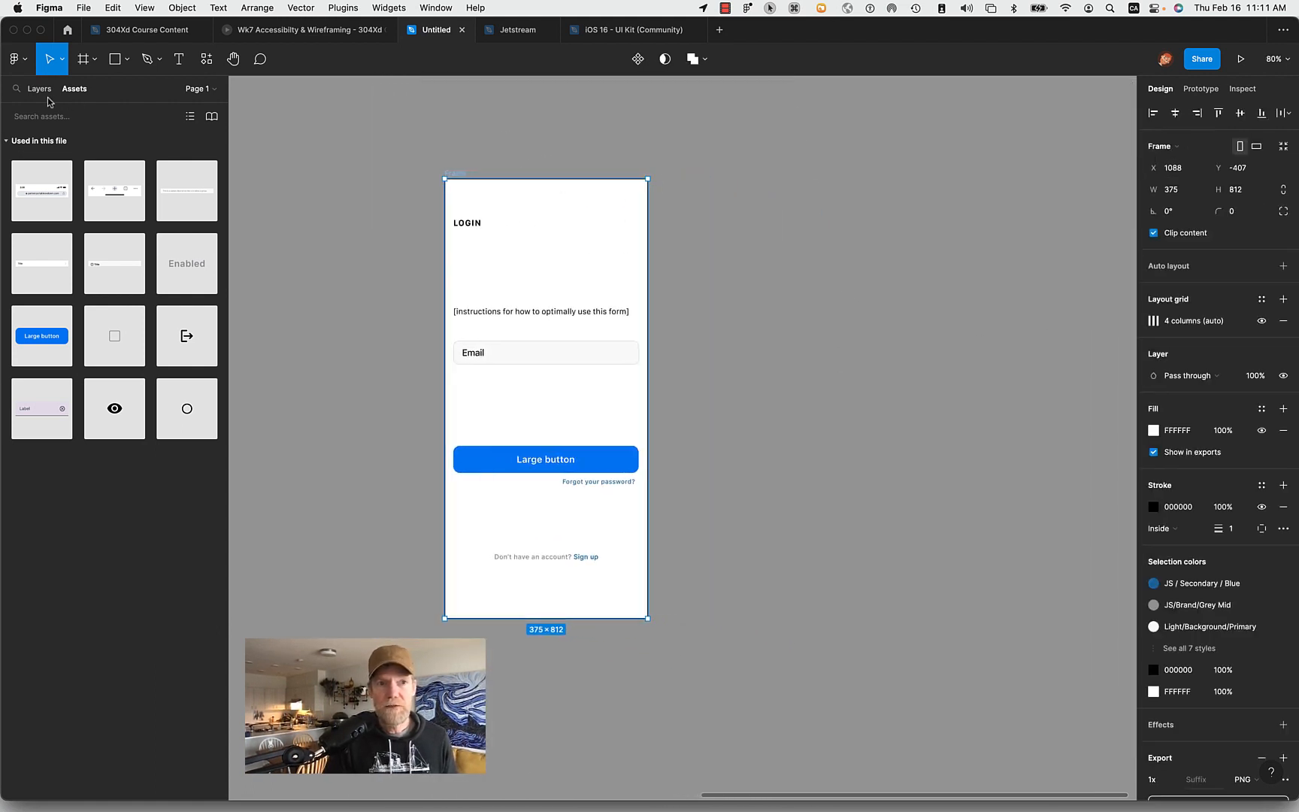
- Show the file's layer list and collapse Frame 30 and the login screen's Frame
click(57, 94)
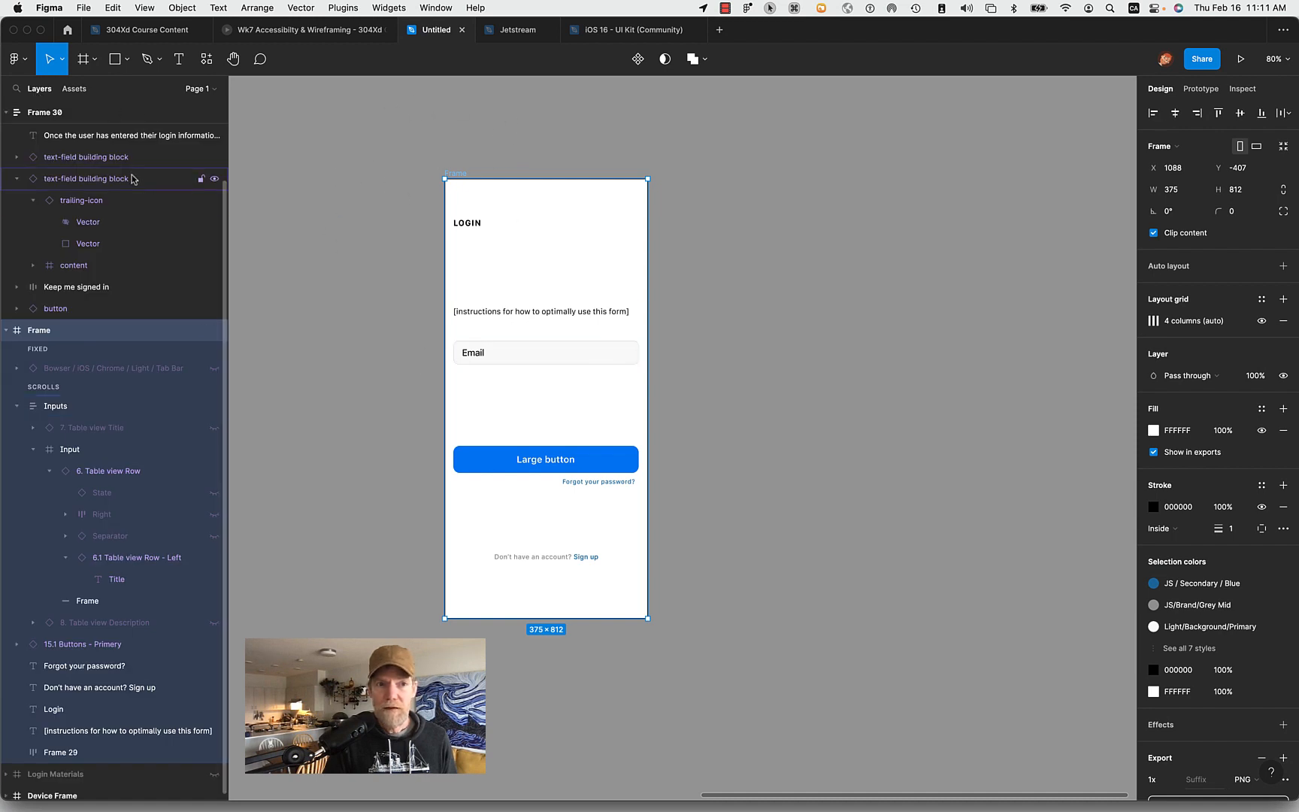
scroll(34, 164, up, 1)
scroll(35, 164, up, 3)
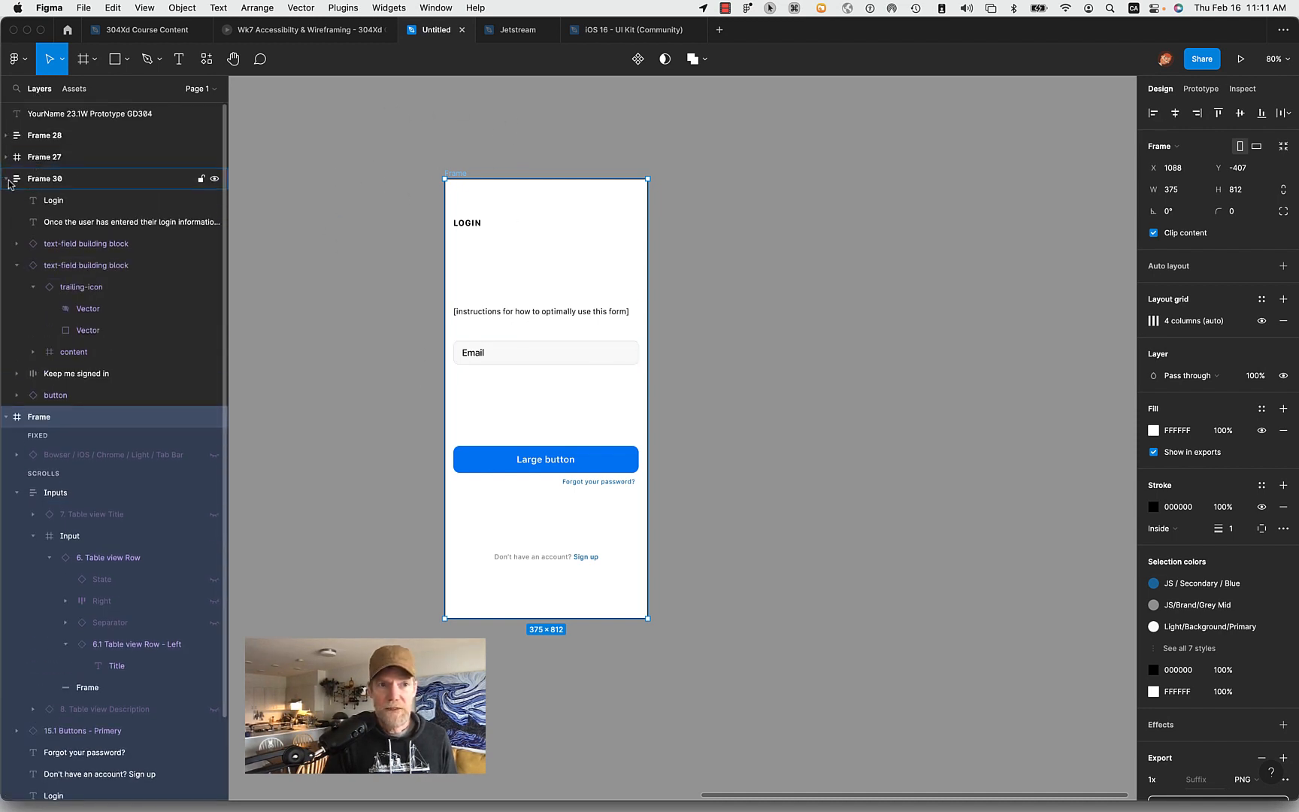
click(7, 180)
click(6, 200)
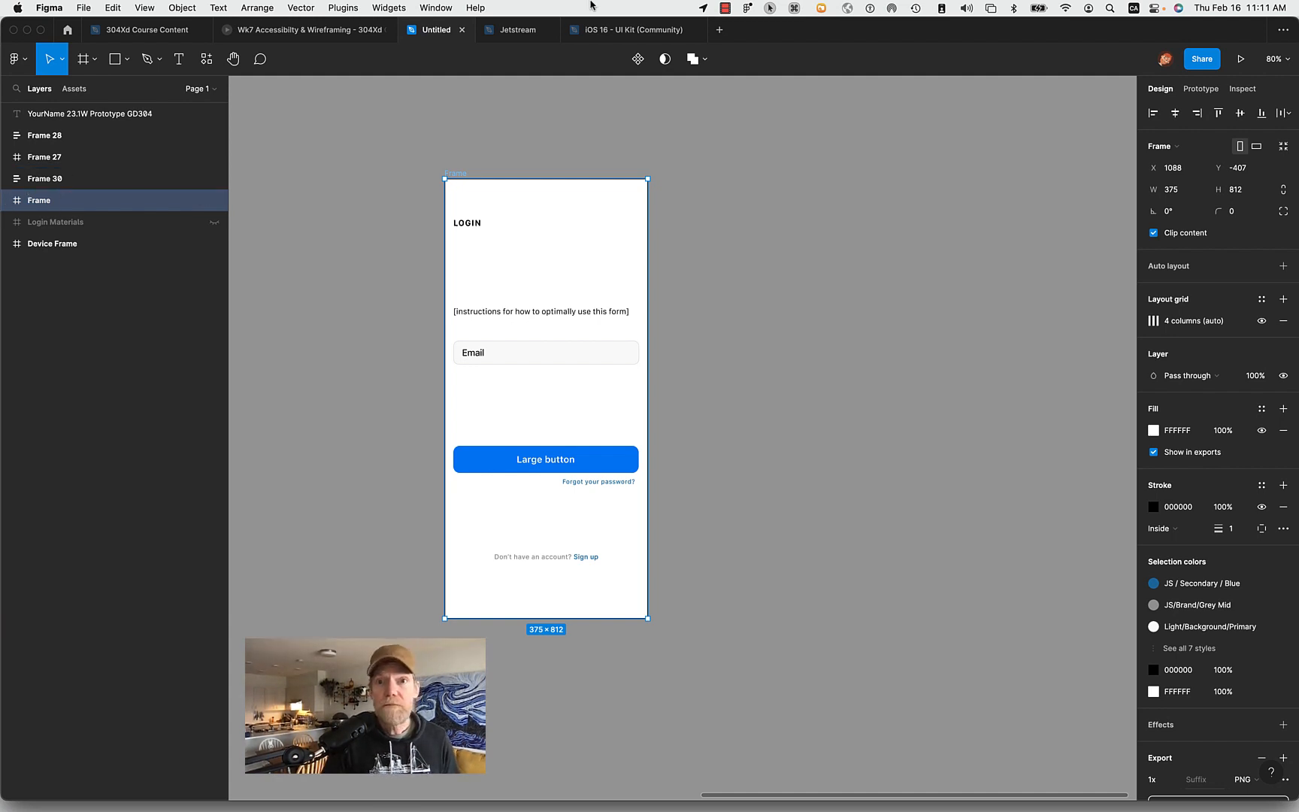
- Enable Keystroke Pro and the pointer highlighter in the system
click(789, 8)
click(804, 28)
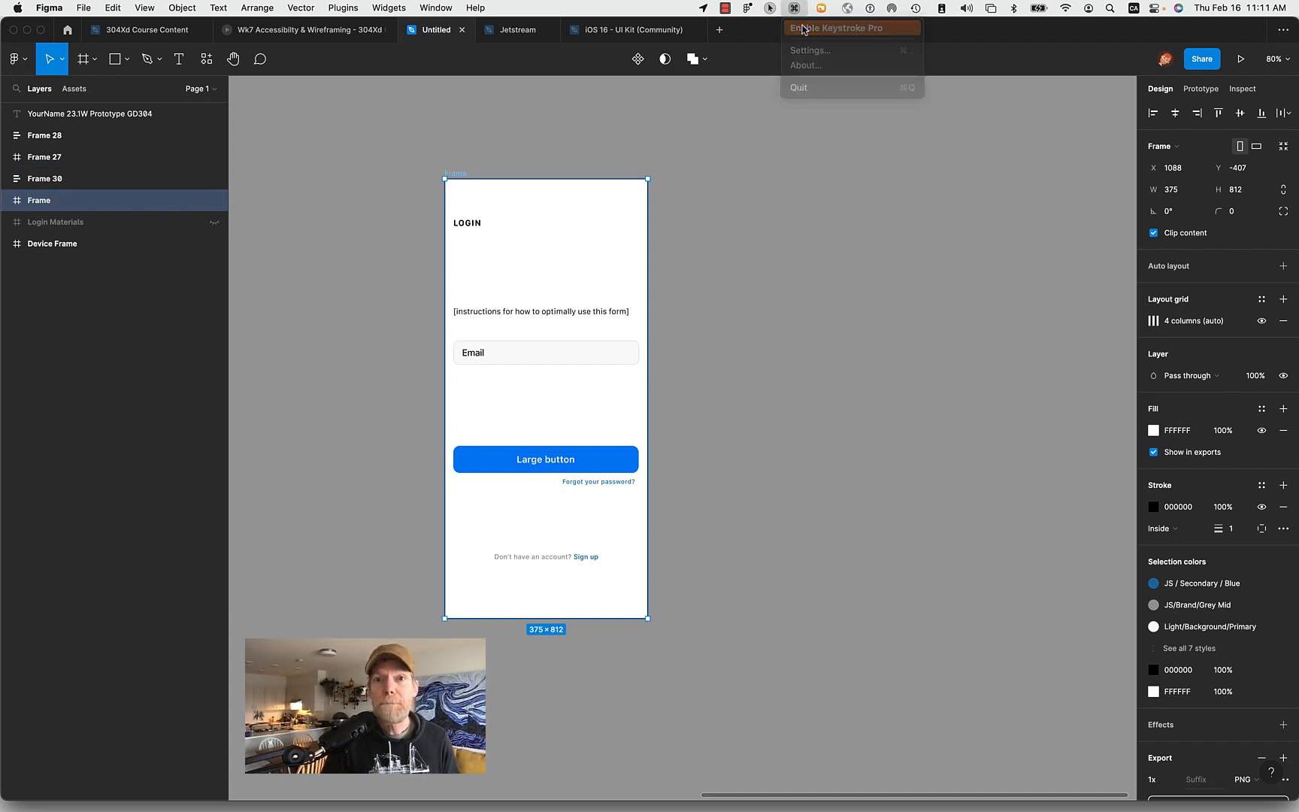
click(768, 6)
click(790, 27)
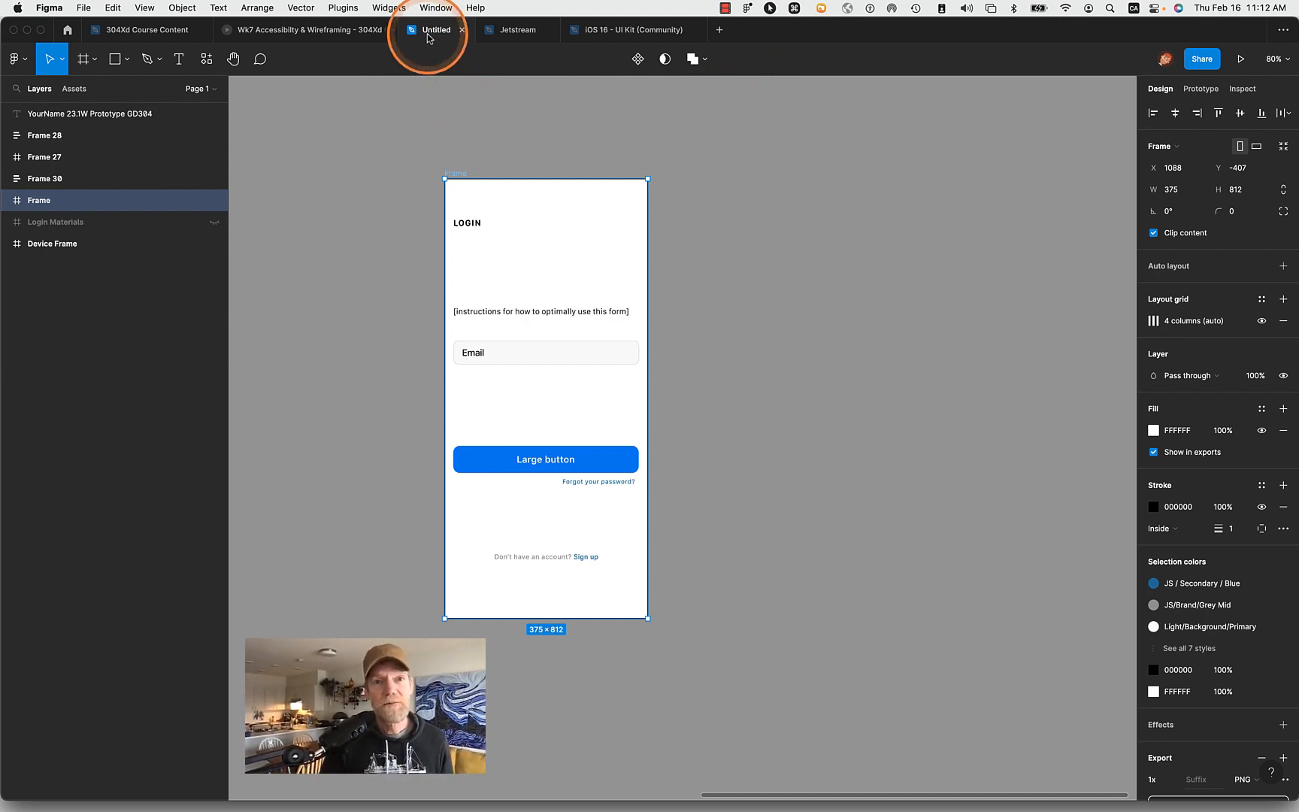
- Use the Hand tool to centre the login frame, return to the Move tool and deselect the frame
click(233, 59)
drag(470, 150, 644, 145)
click(50, 58)
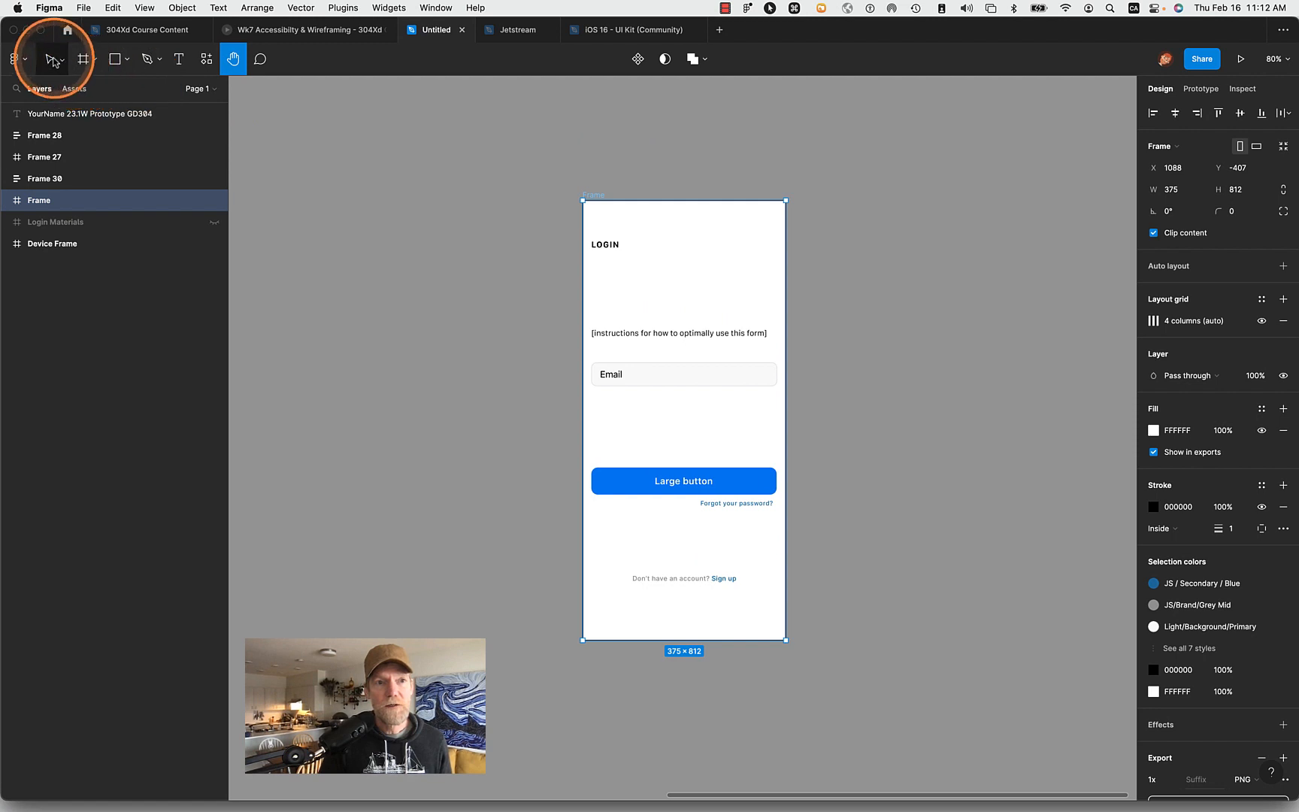
click(651, 162)
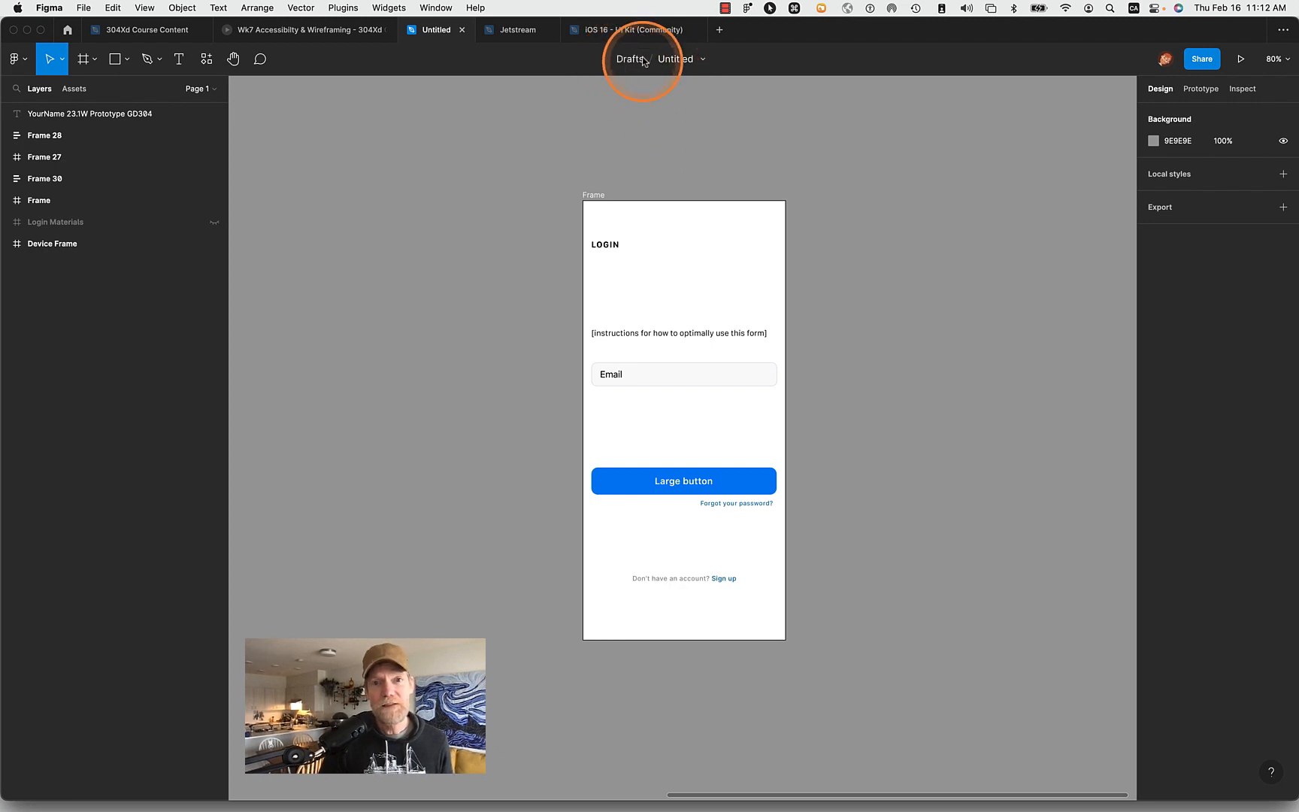
- Look through Drafts and the GD304 23.1W UXd term project and Course Content folders, and return to the Untitled file
click(66, 29)
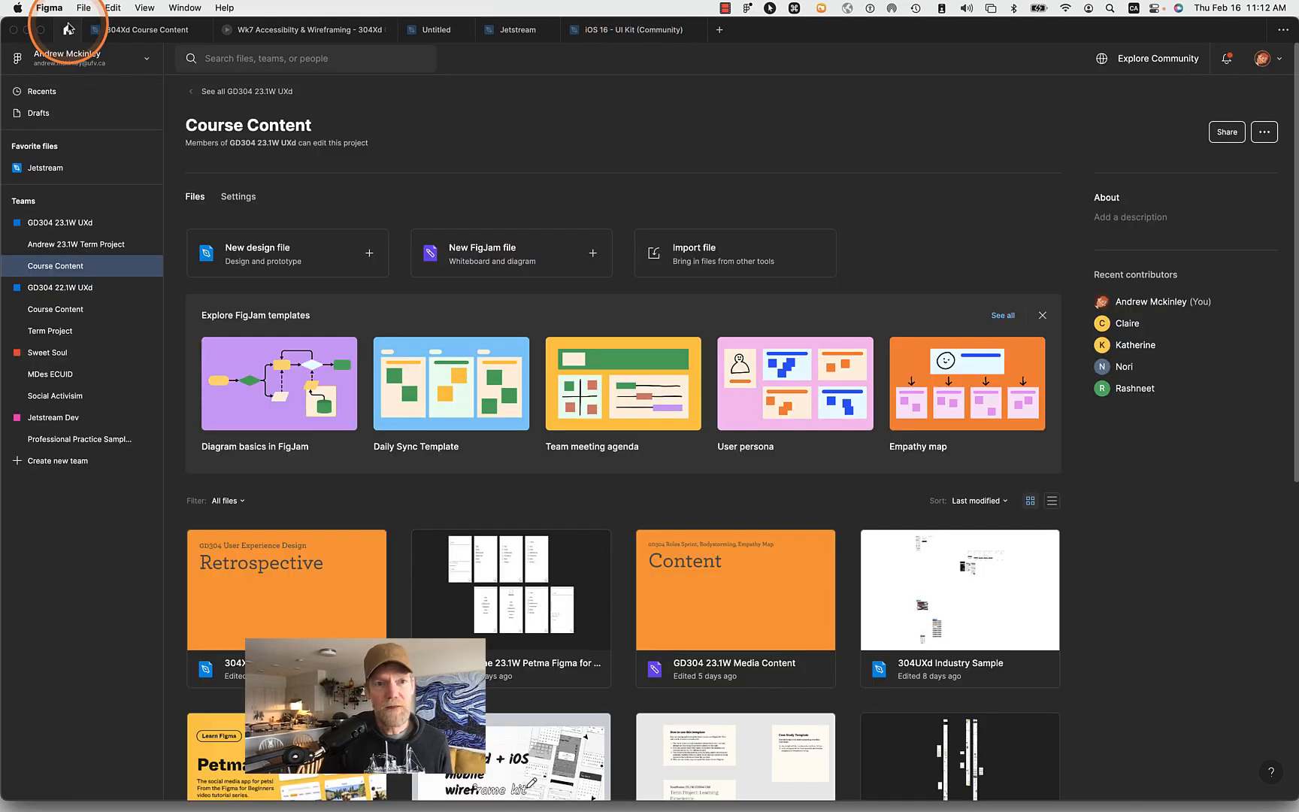
click(57, 113)
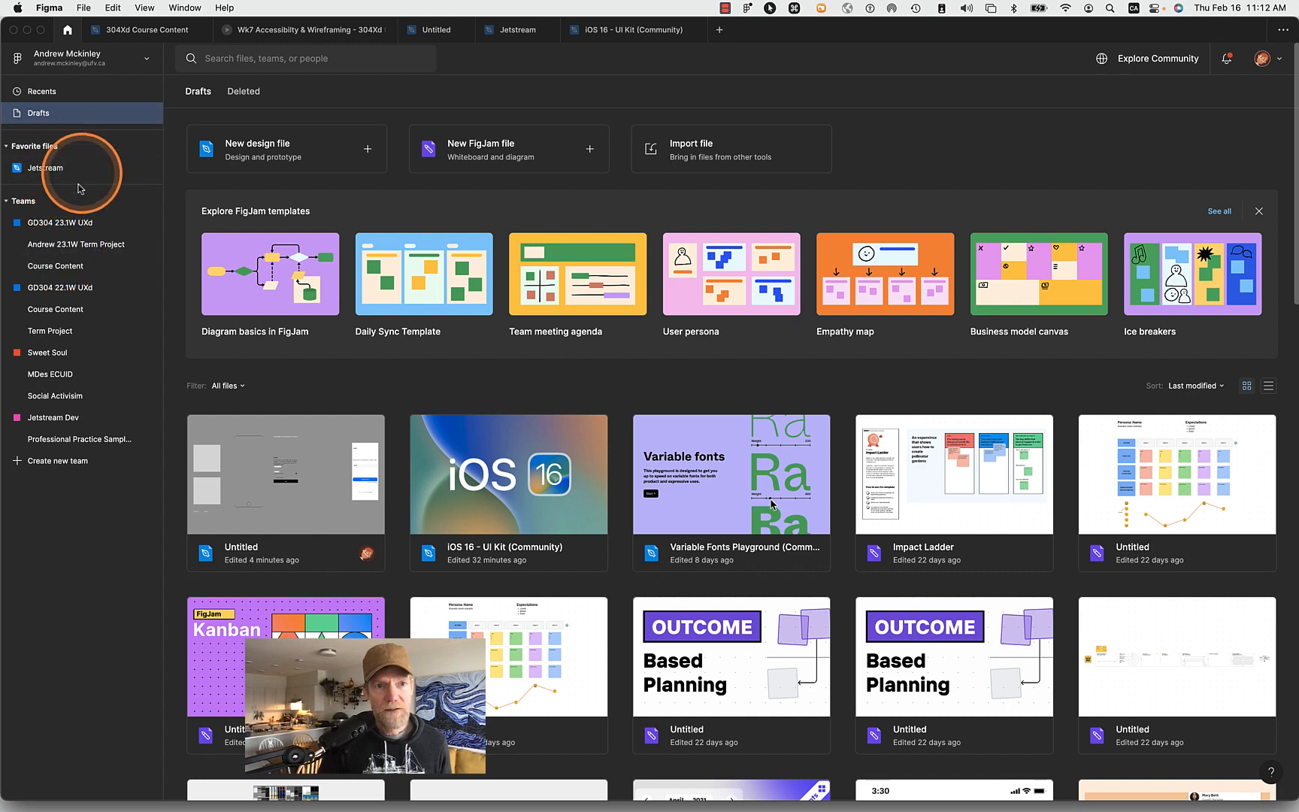
click(76, 253)
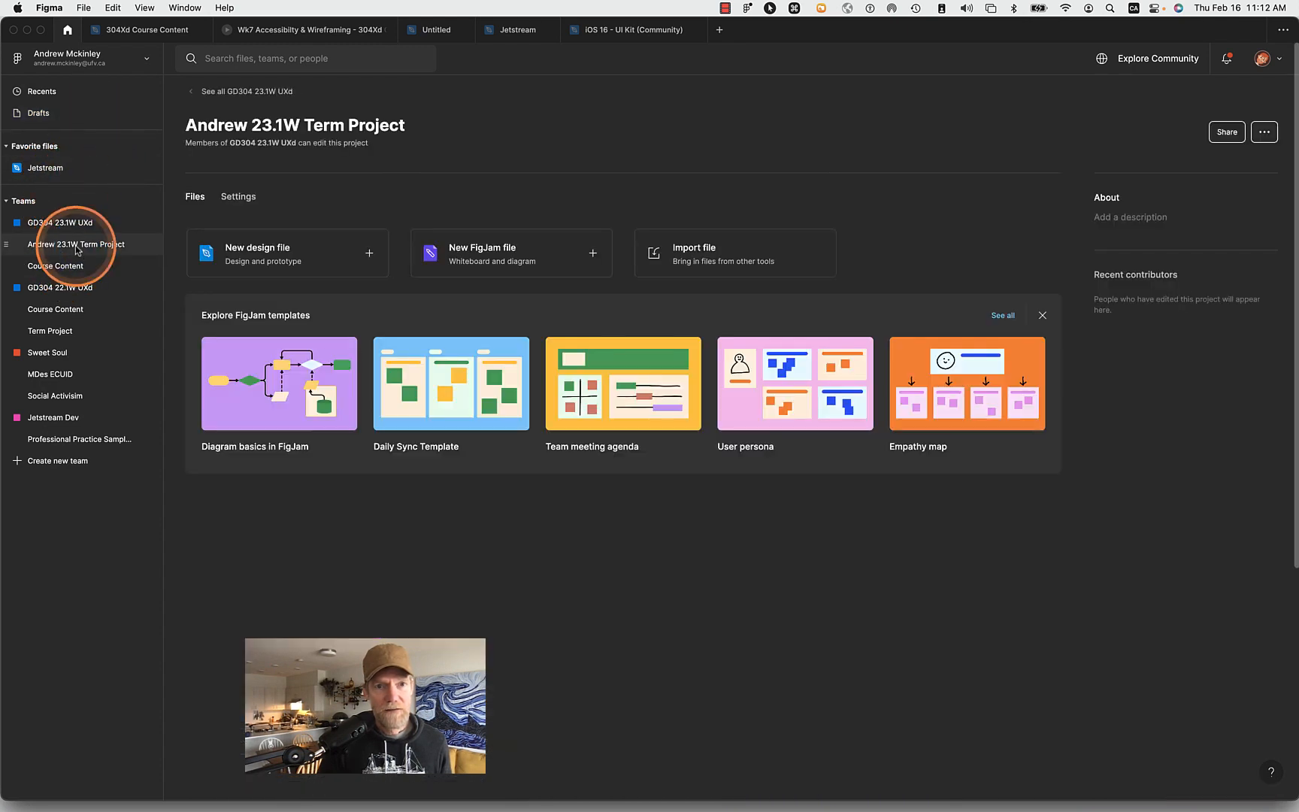
click(74, 274)
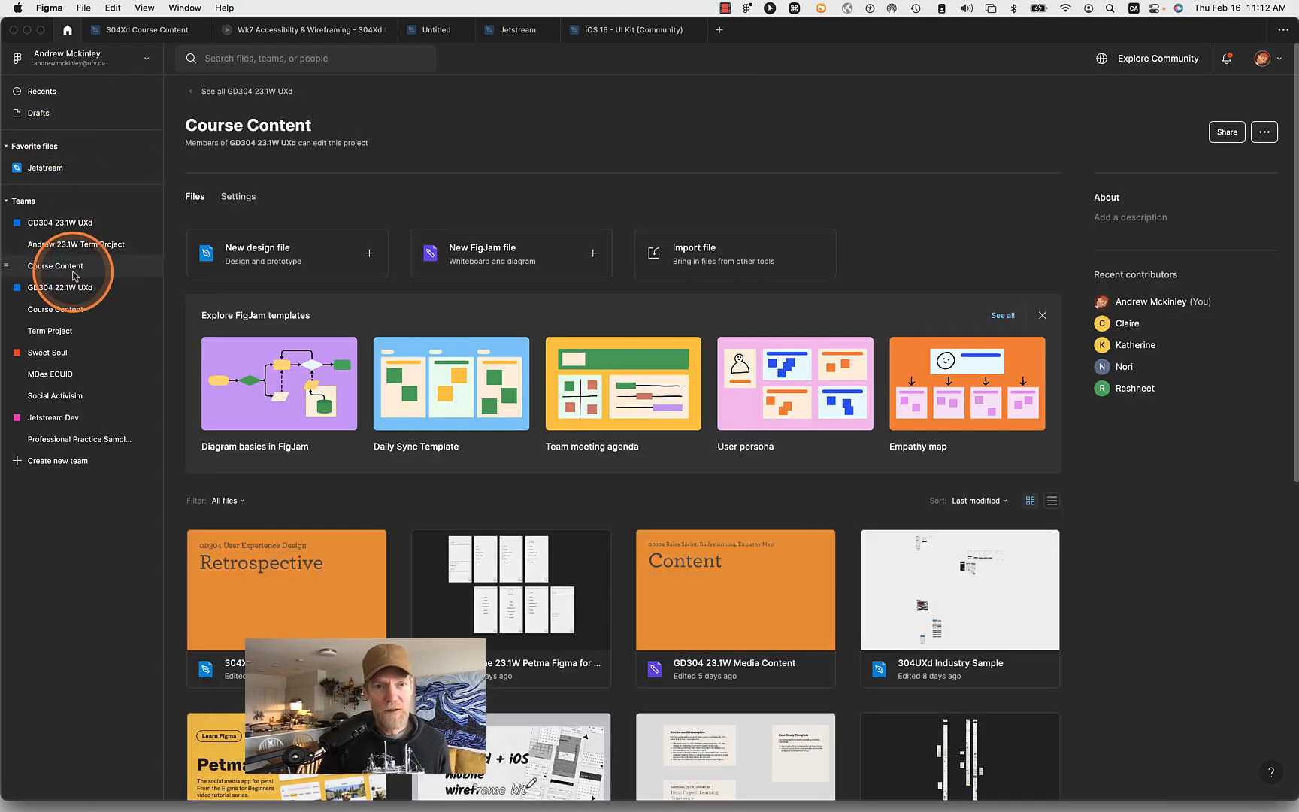
click(45, 113)
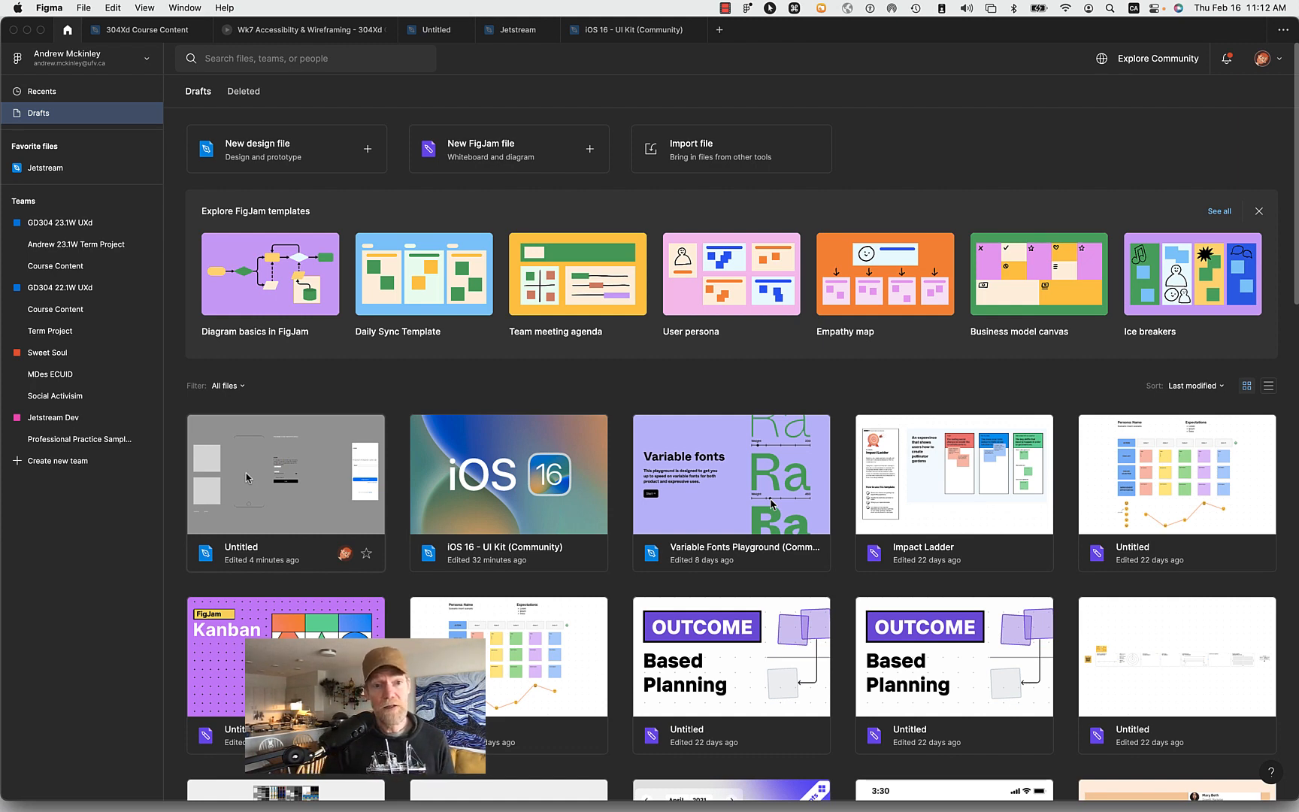
click(431, 31)
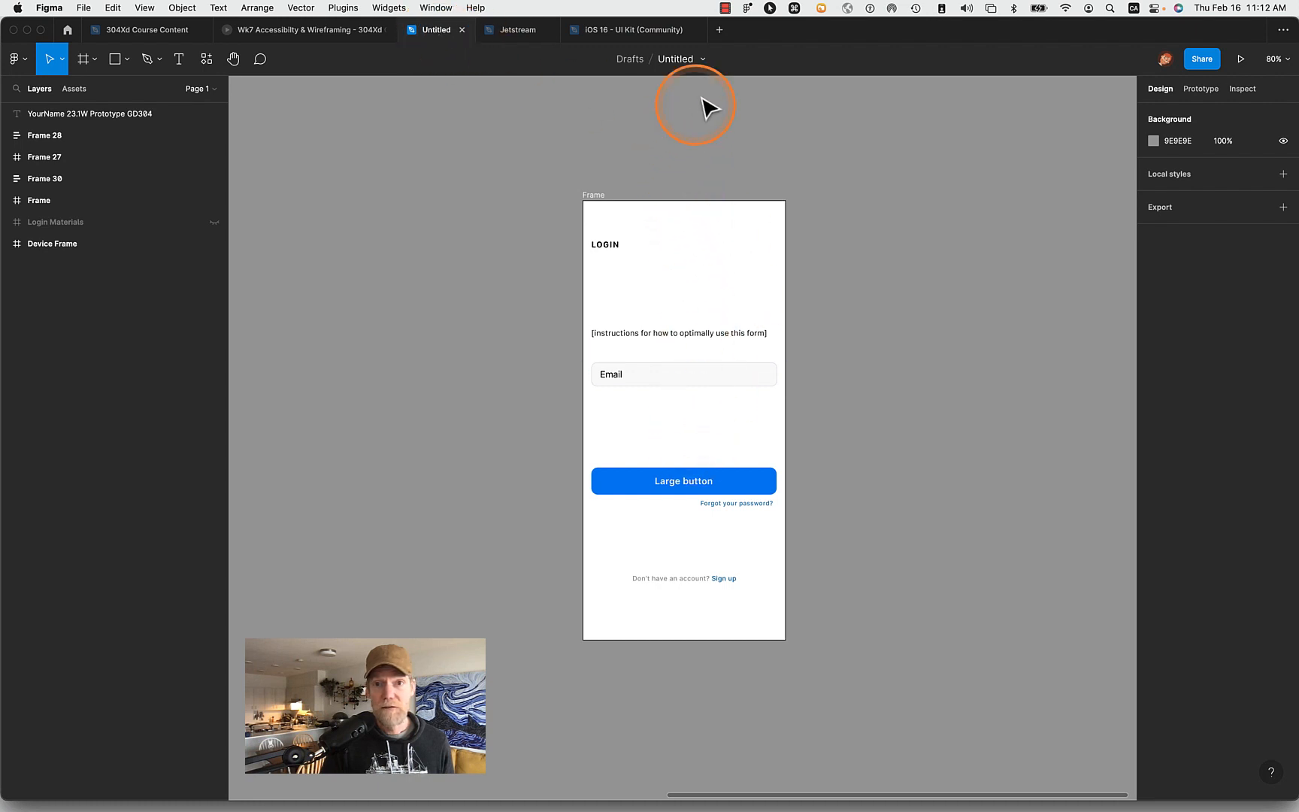
click(680, 59)
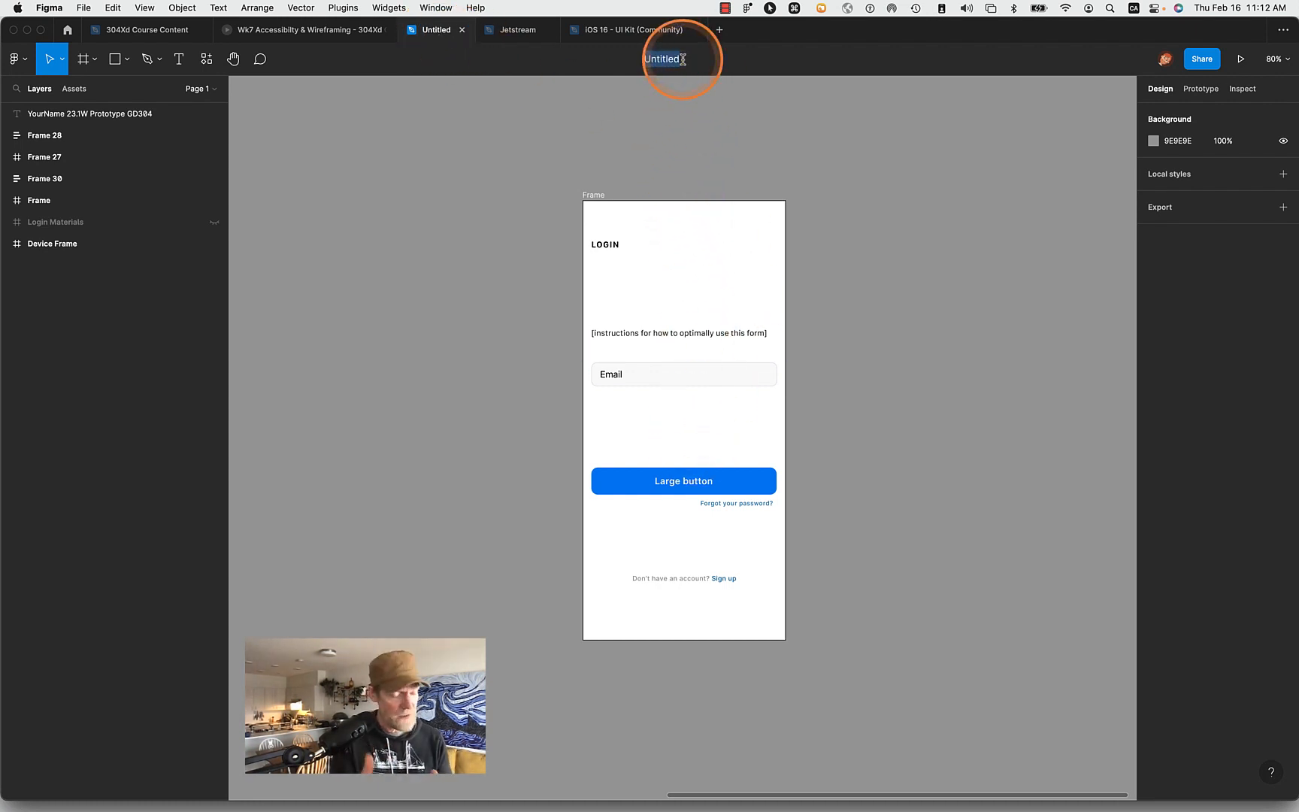
click(711, 154)
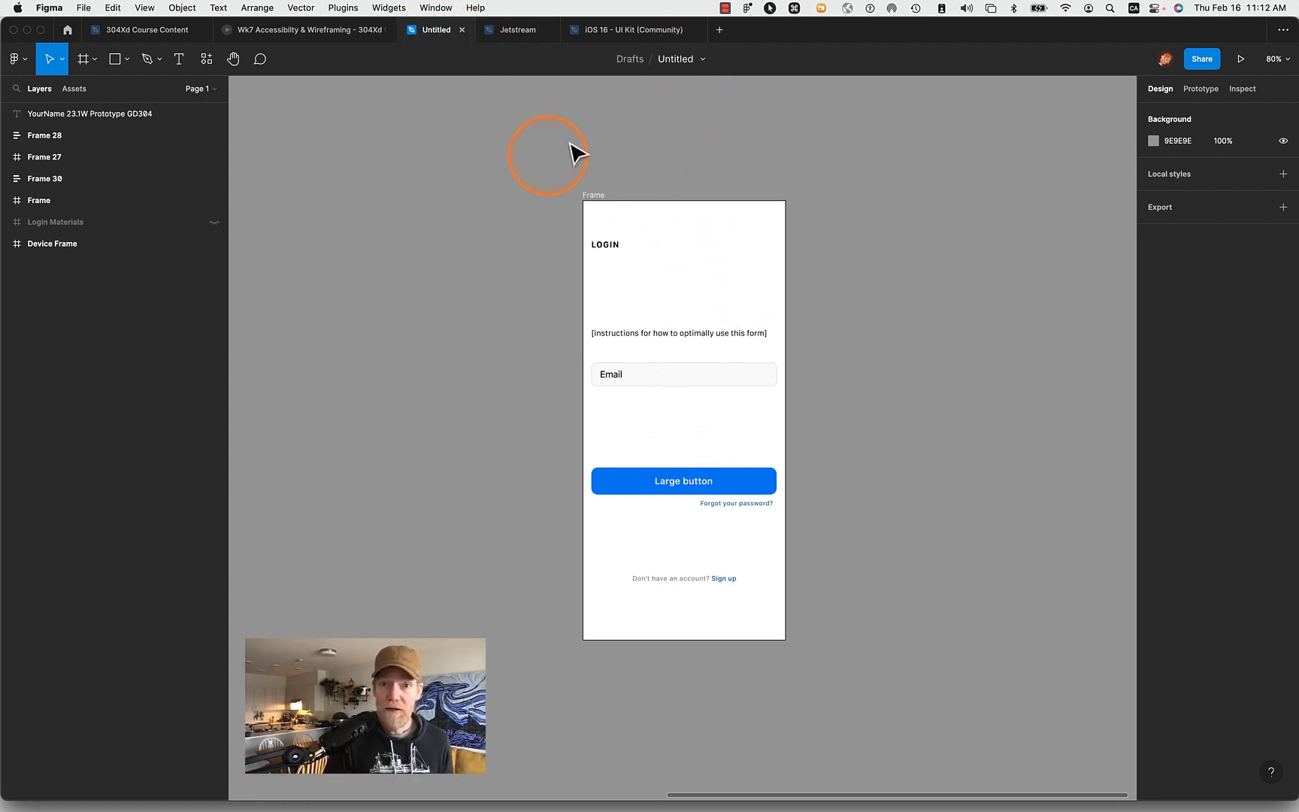
click(593, 195)
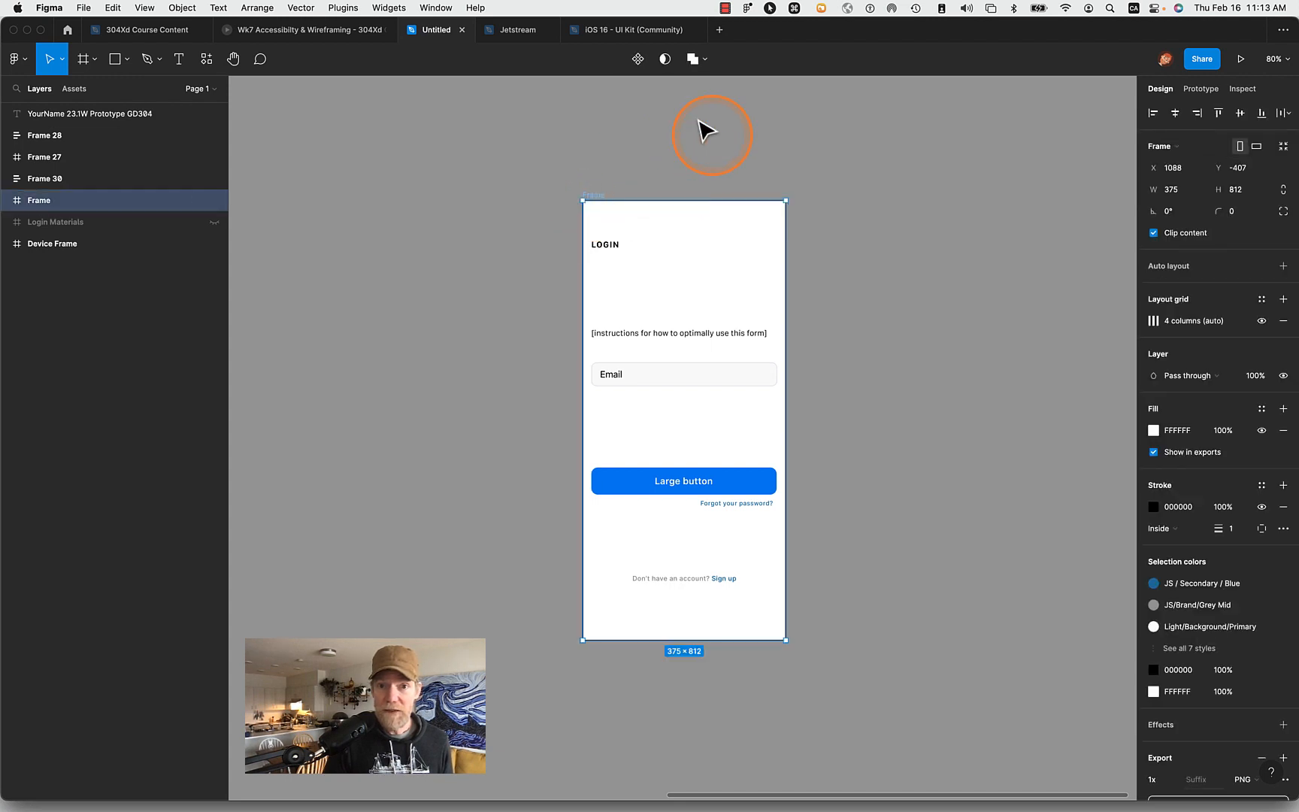
click(635, 152)
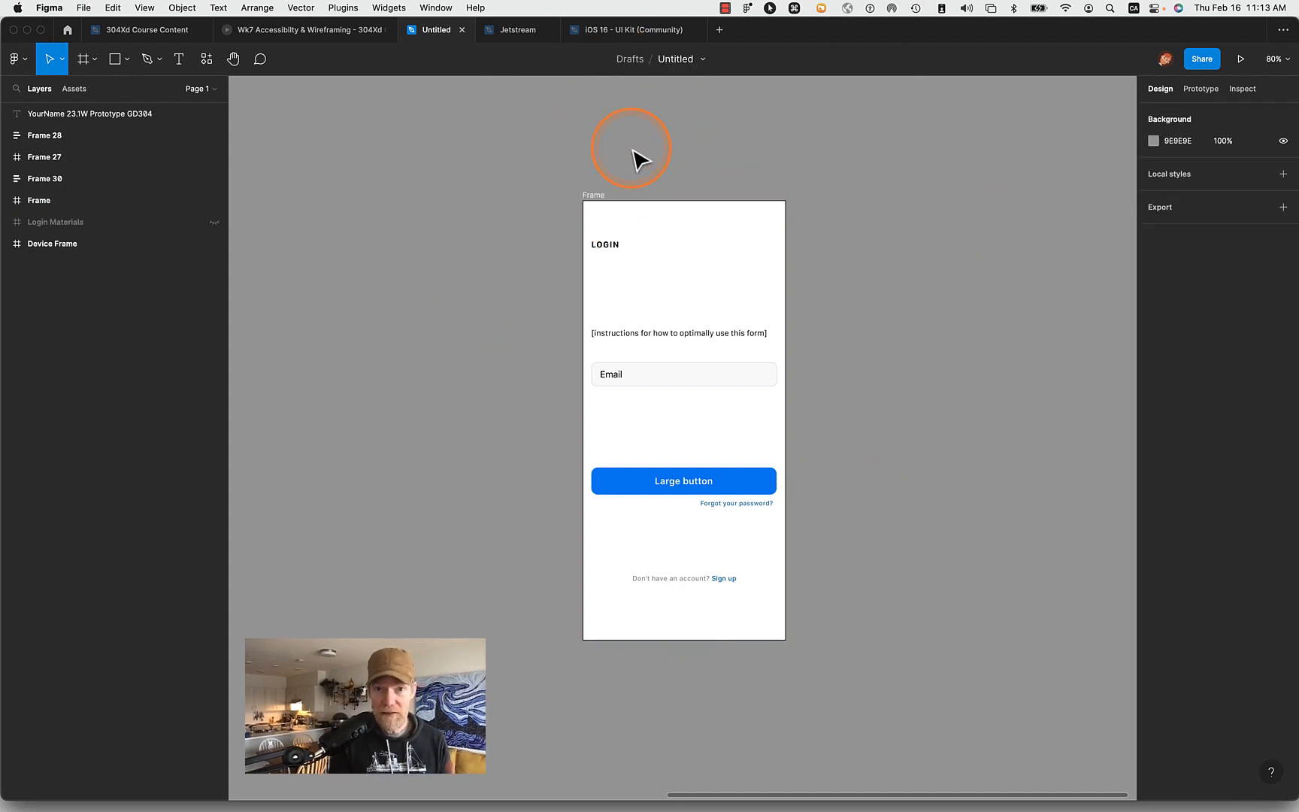
- Rename the file as "YourName 23.1W Wireframing. Tutorial GD304"
click(676, 58)
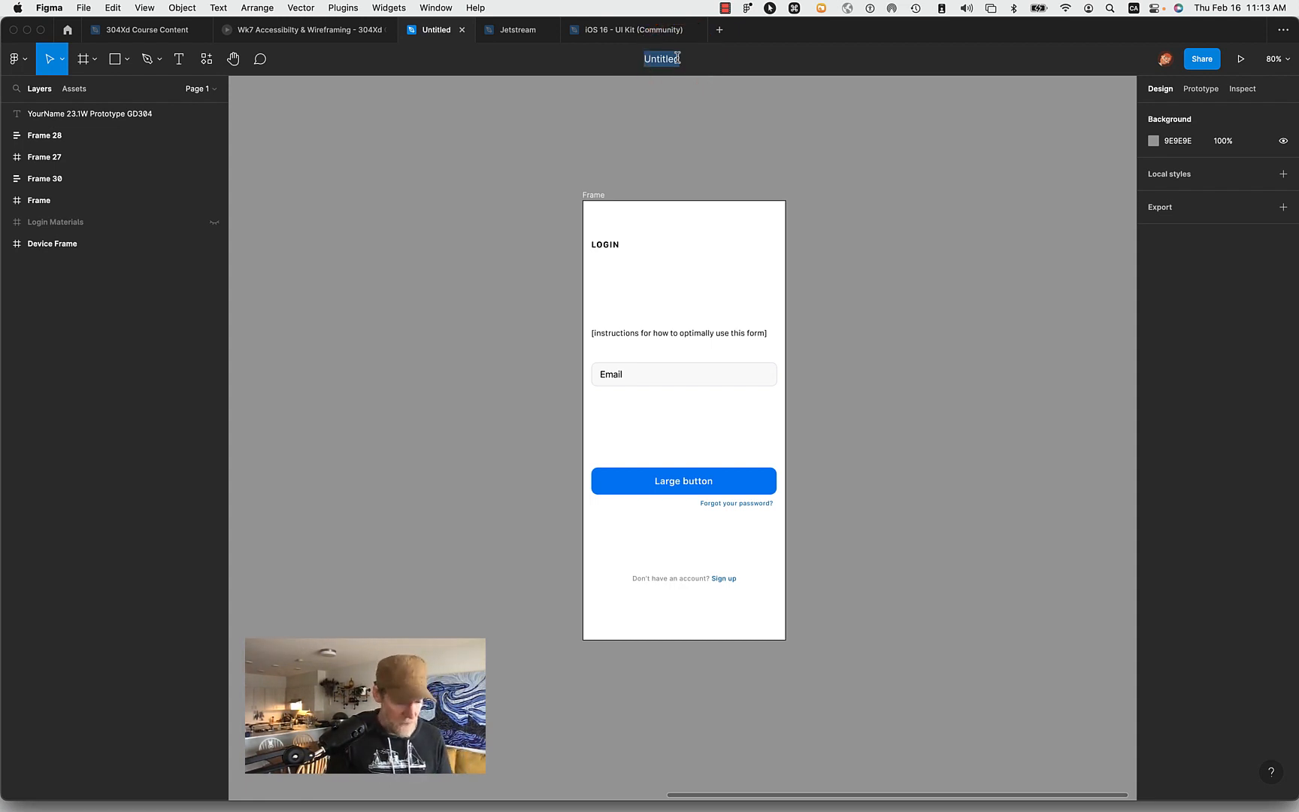
text(Your)
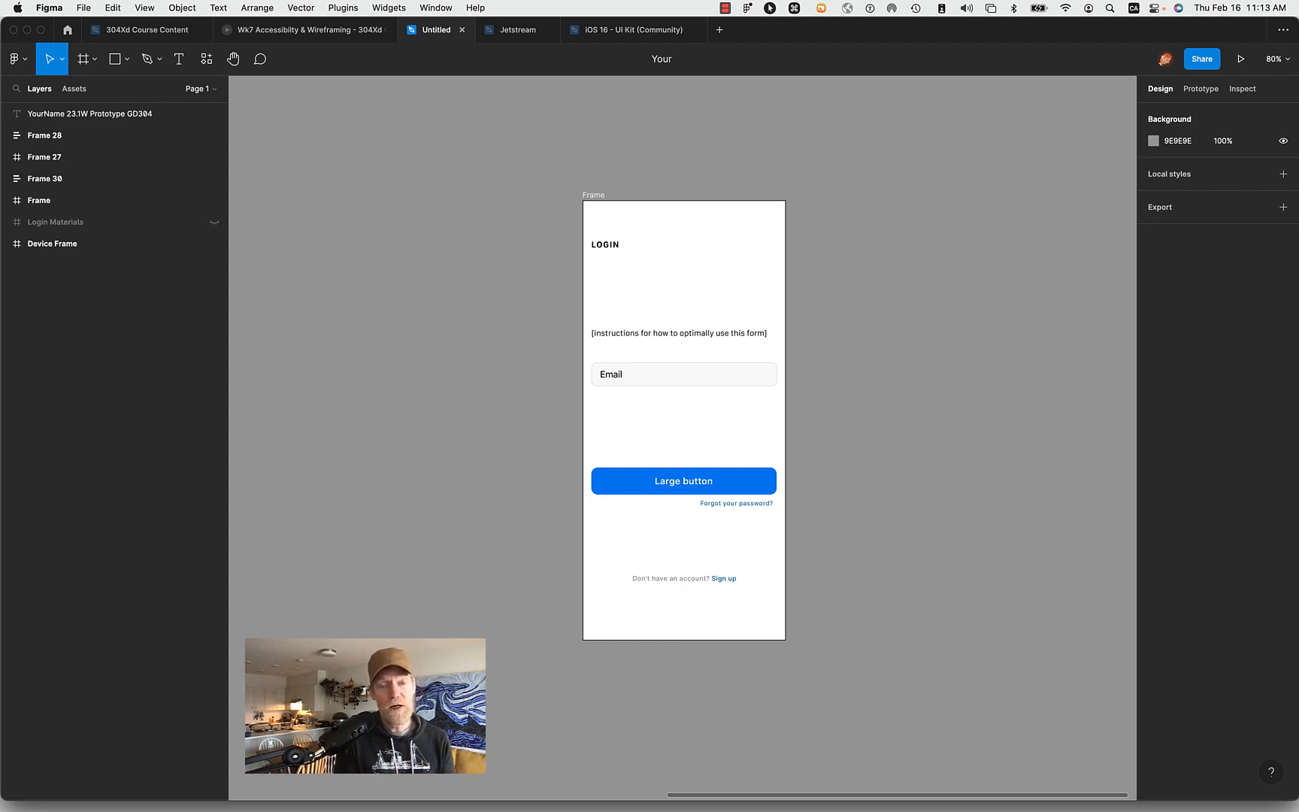
text(Name)
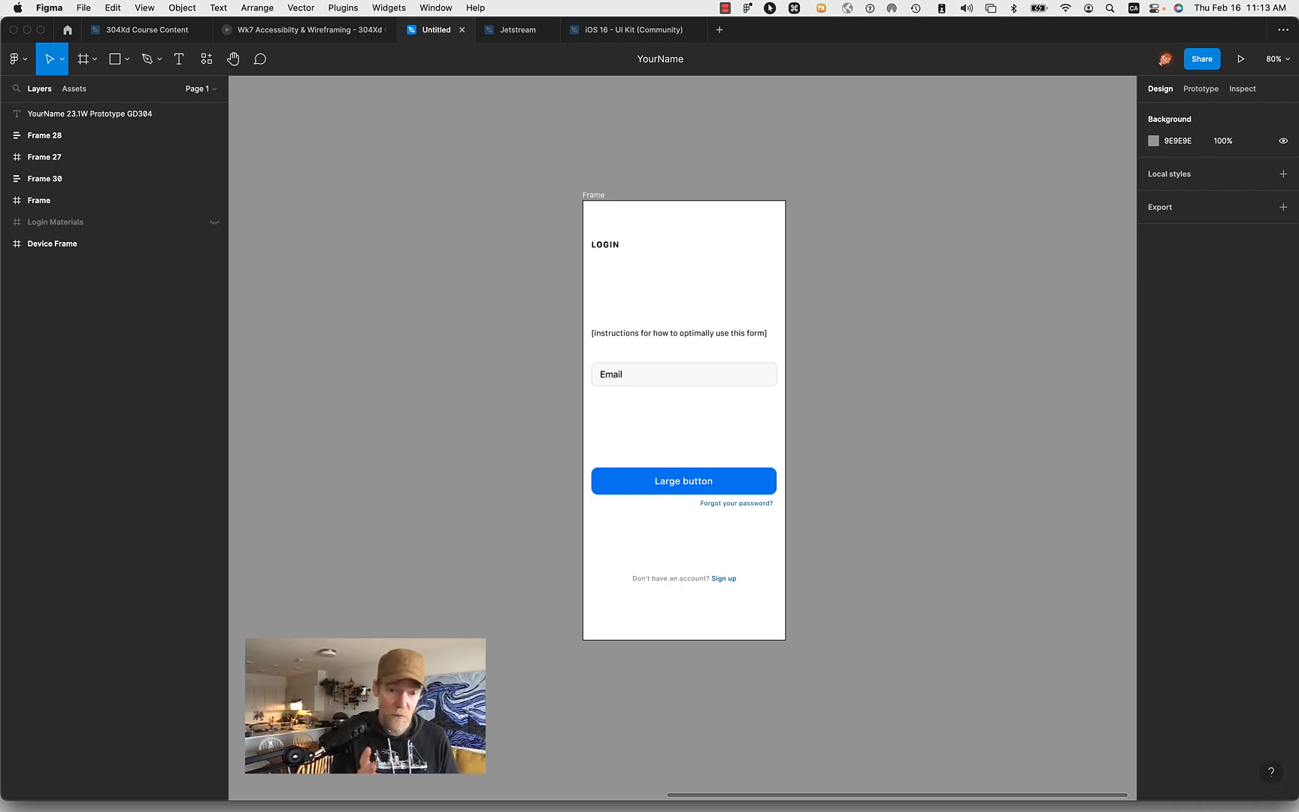
text(23)
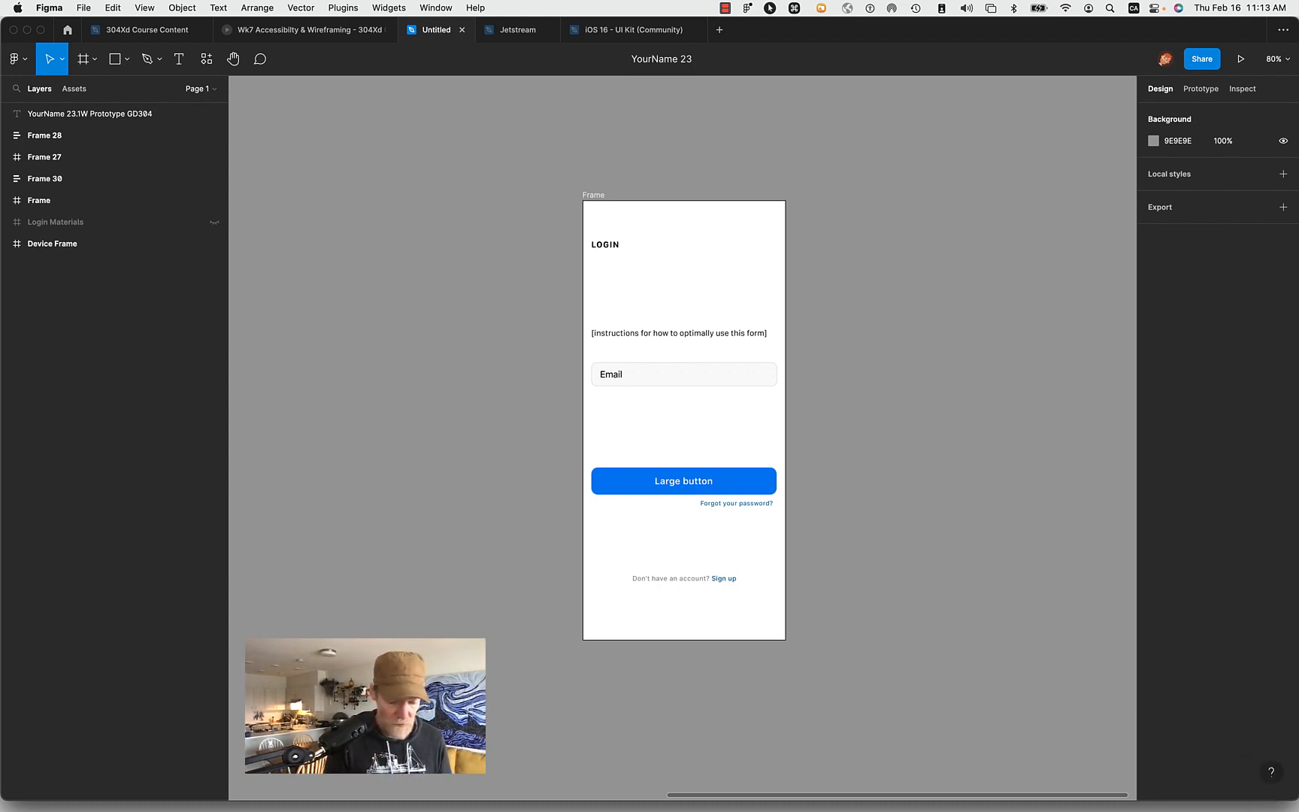
text(.1)
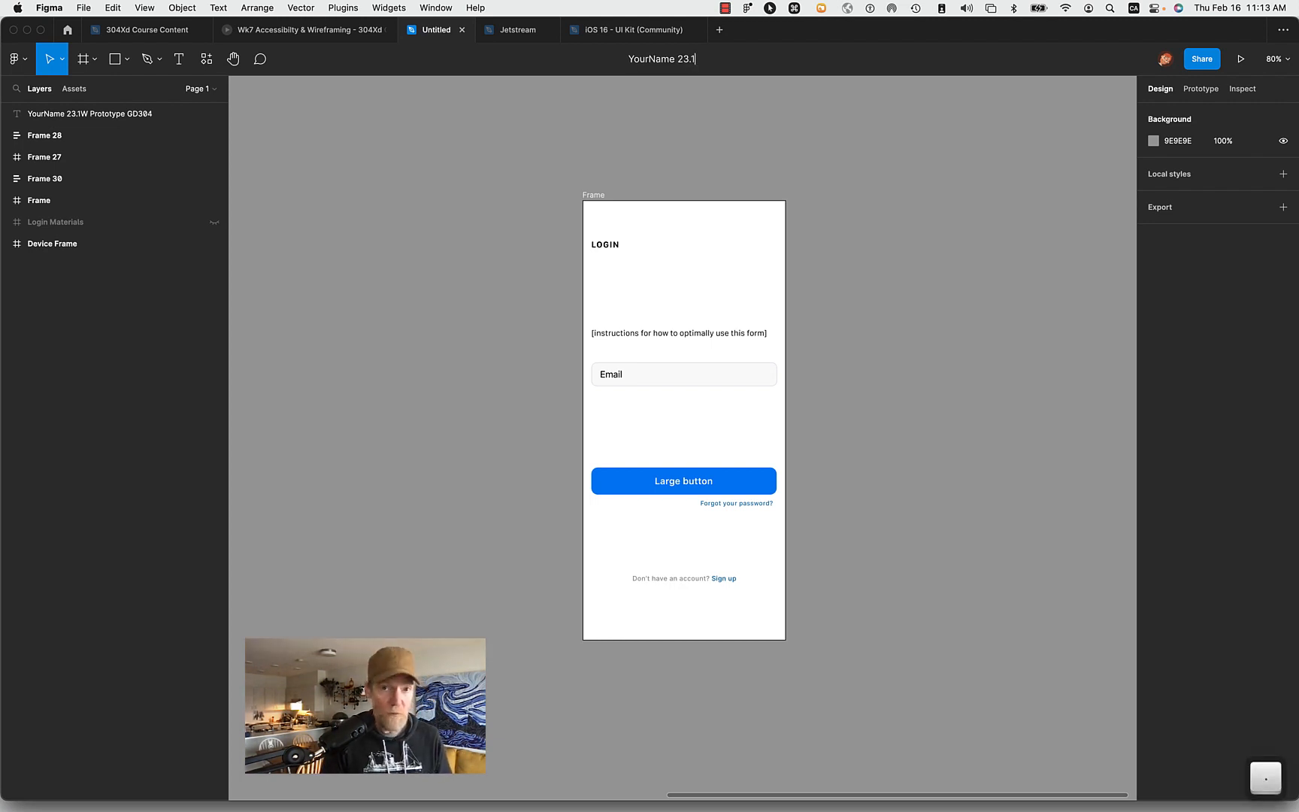
text(W)
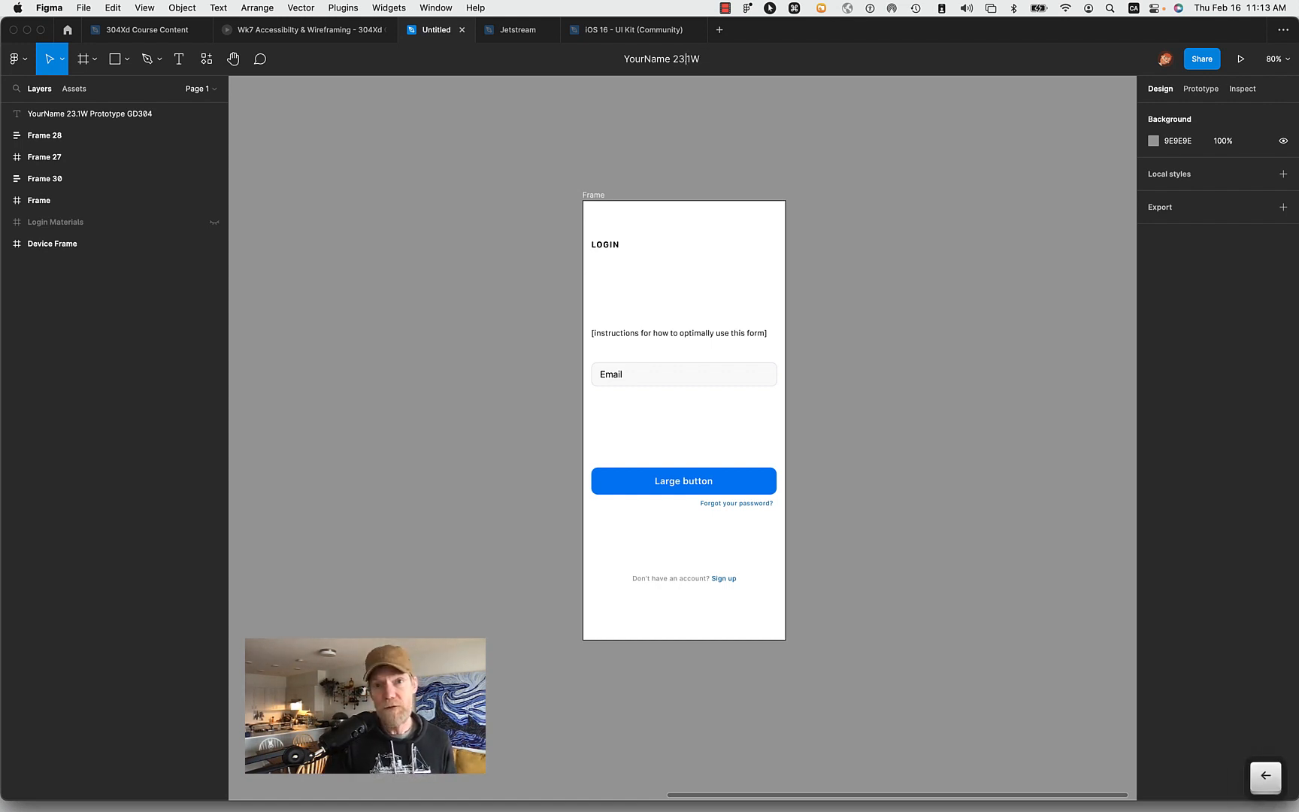
key(shift+Right)
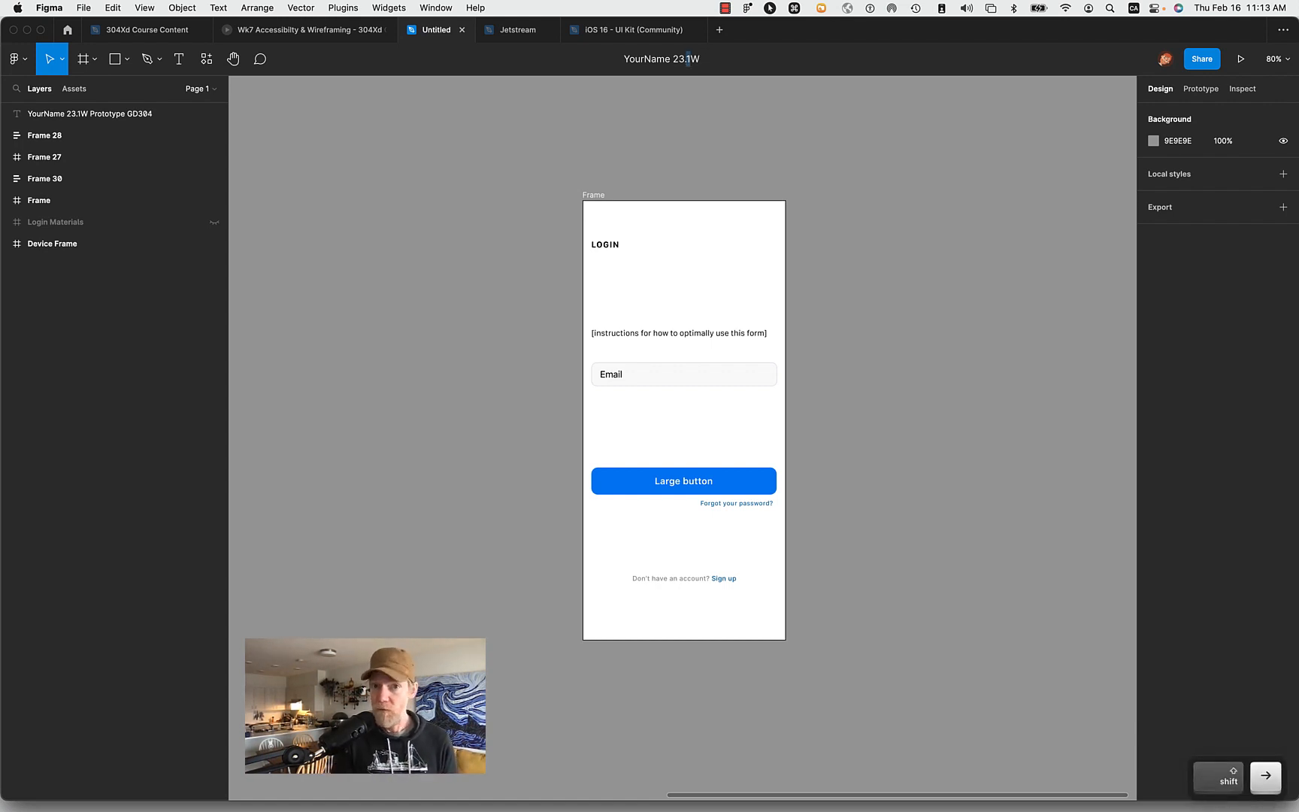
key(Right)
key(Right)
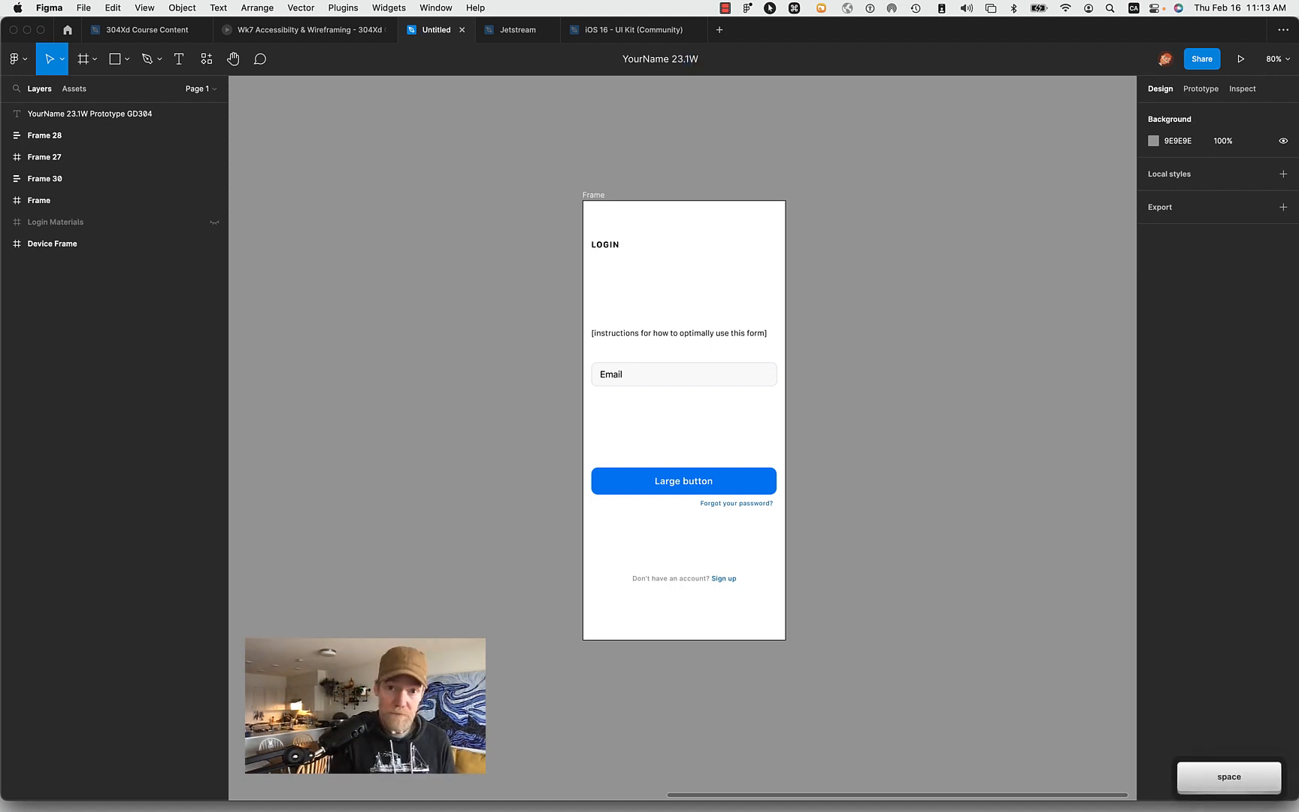
key(shift)
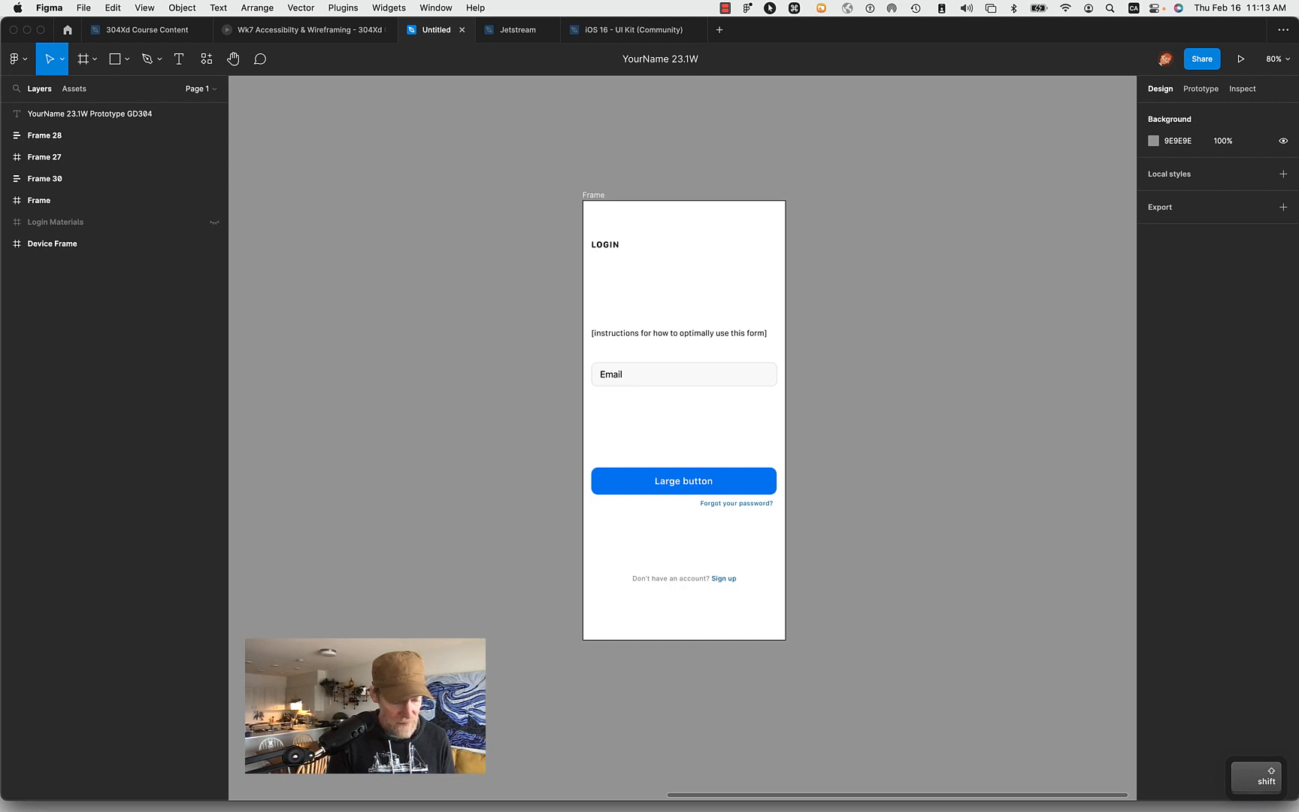
text(Wireframing)
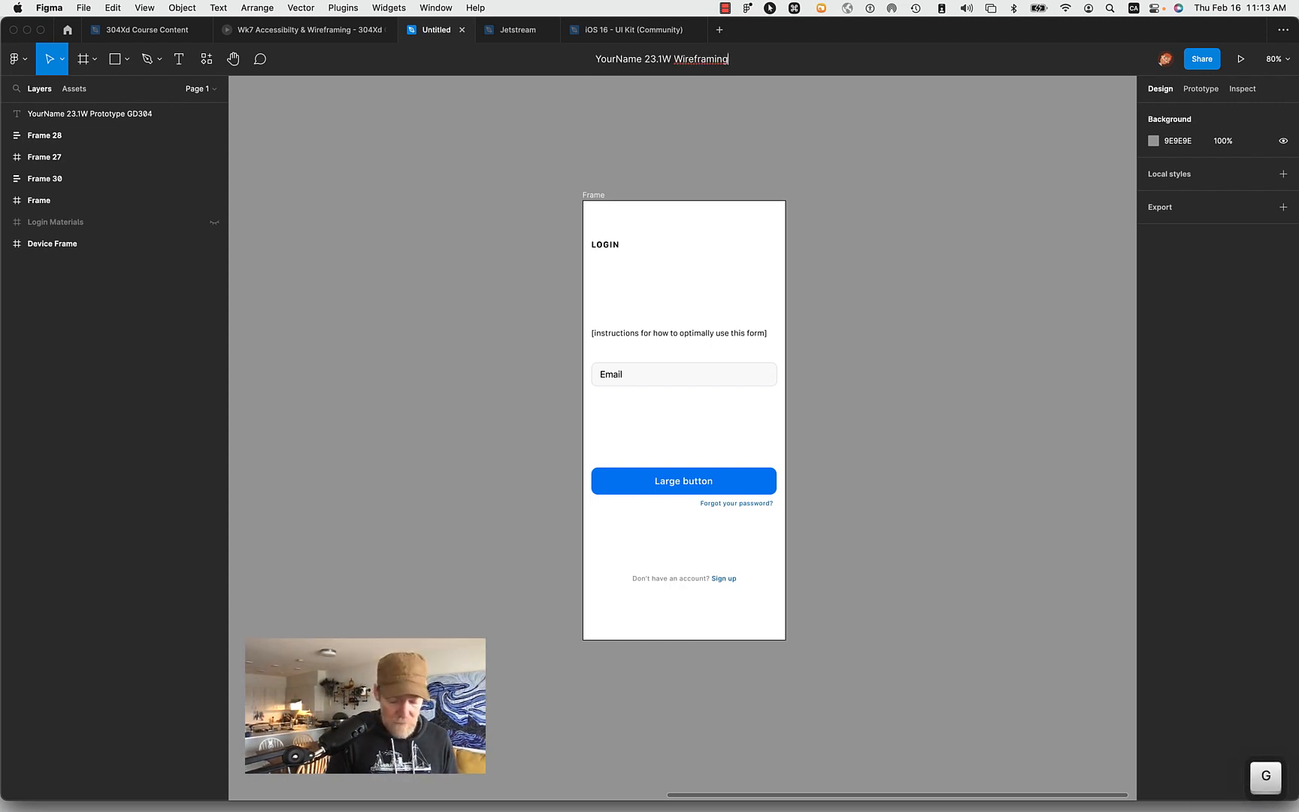
text(. )
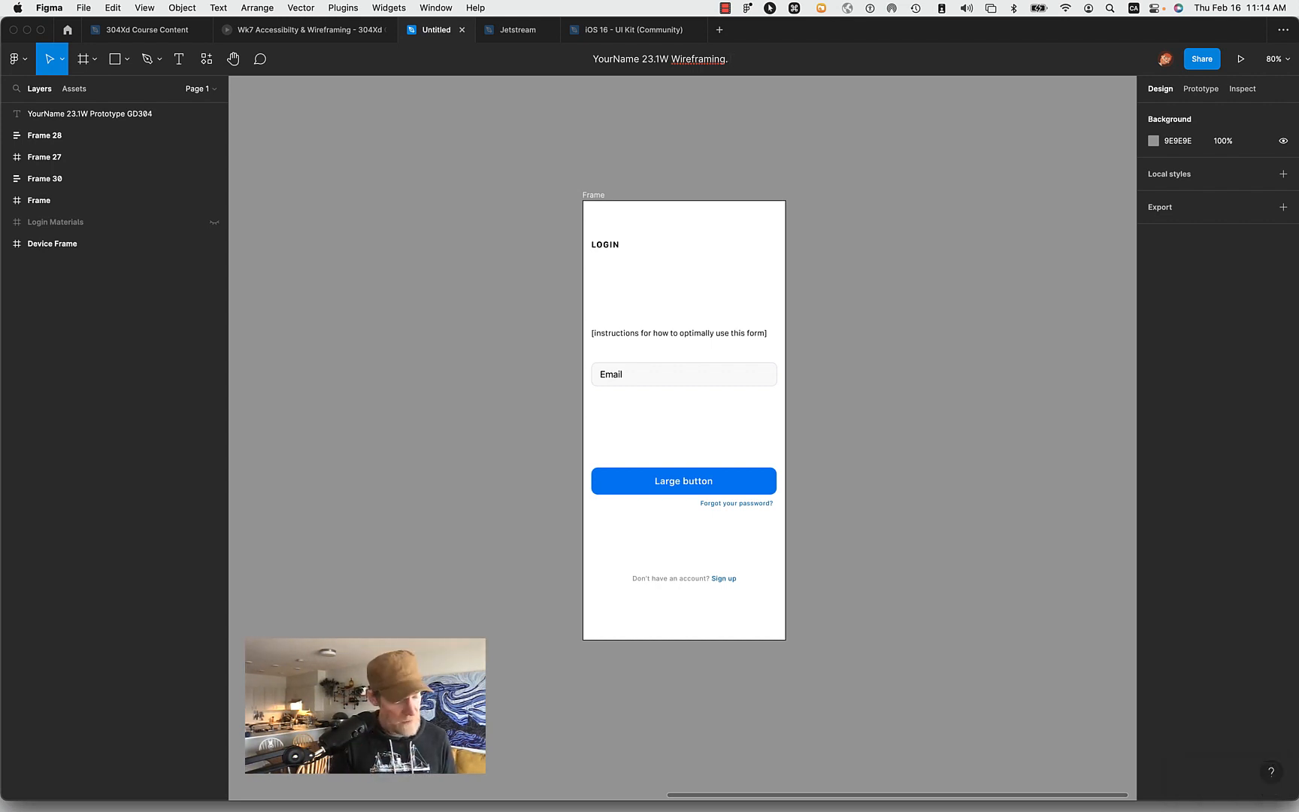
text(Ty)
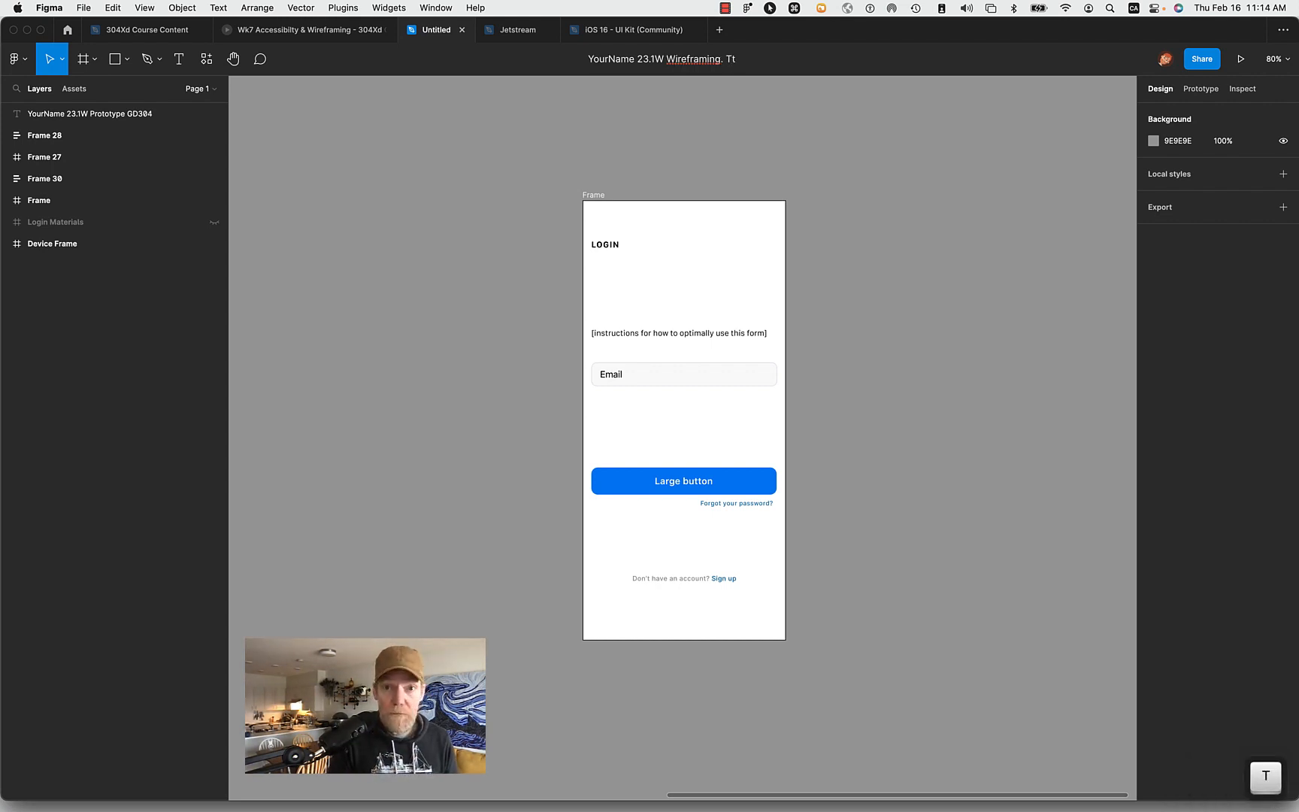
key(BackSpace)
text(utorial)
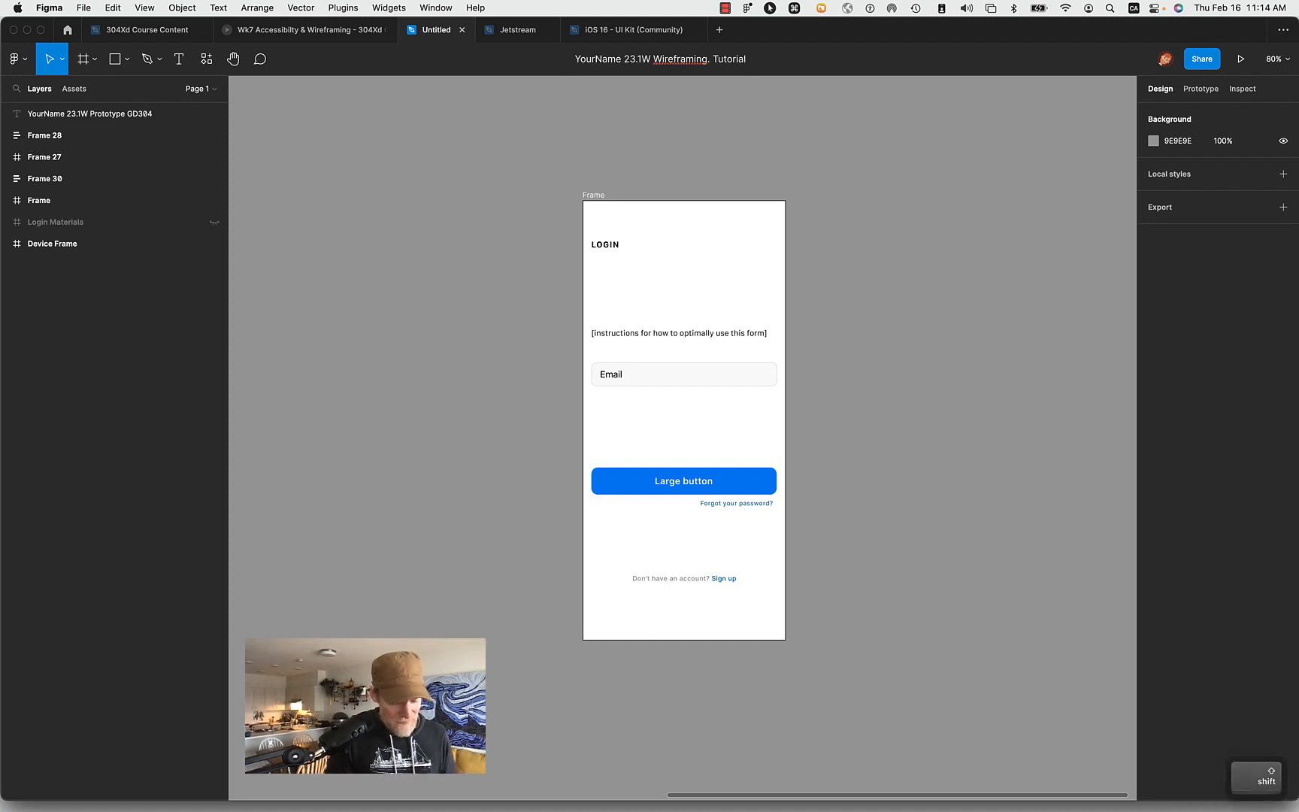
text( GD304)
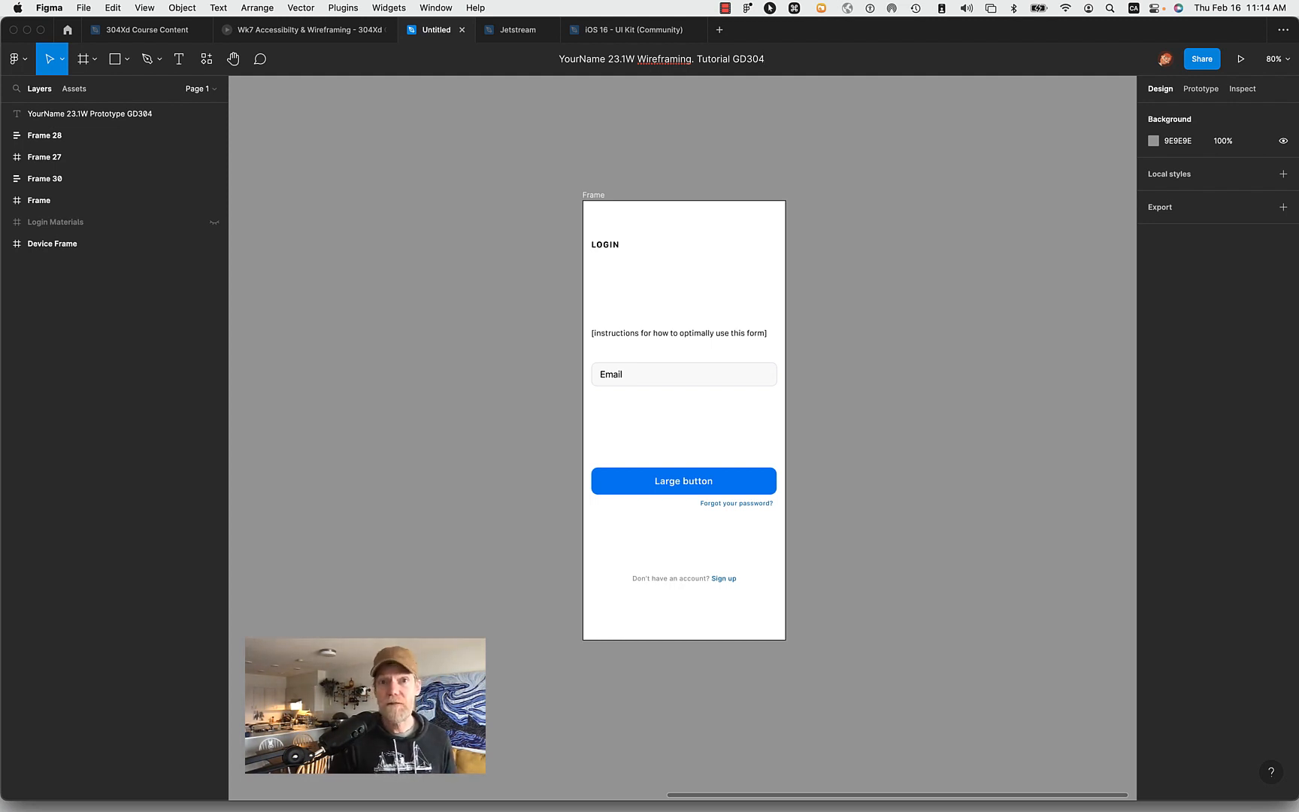
click(759, 171)
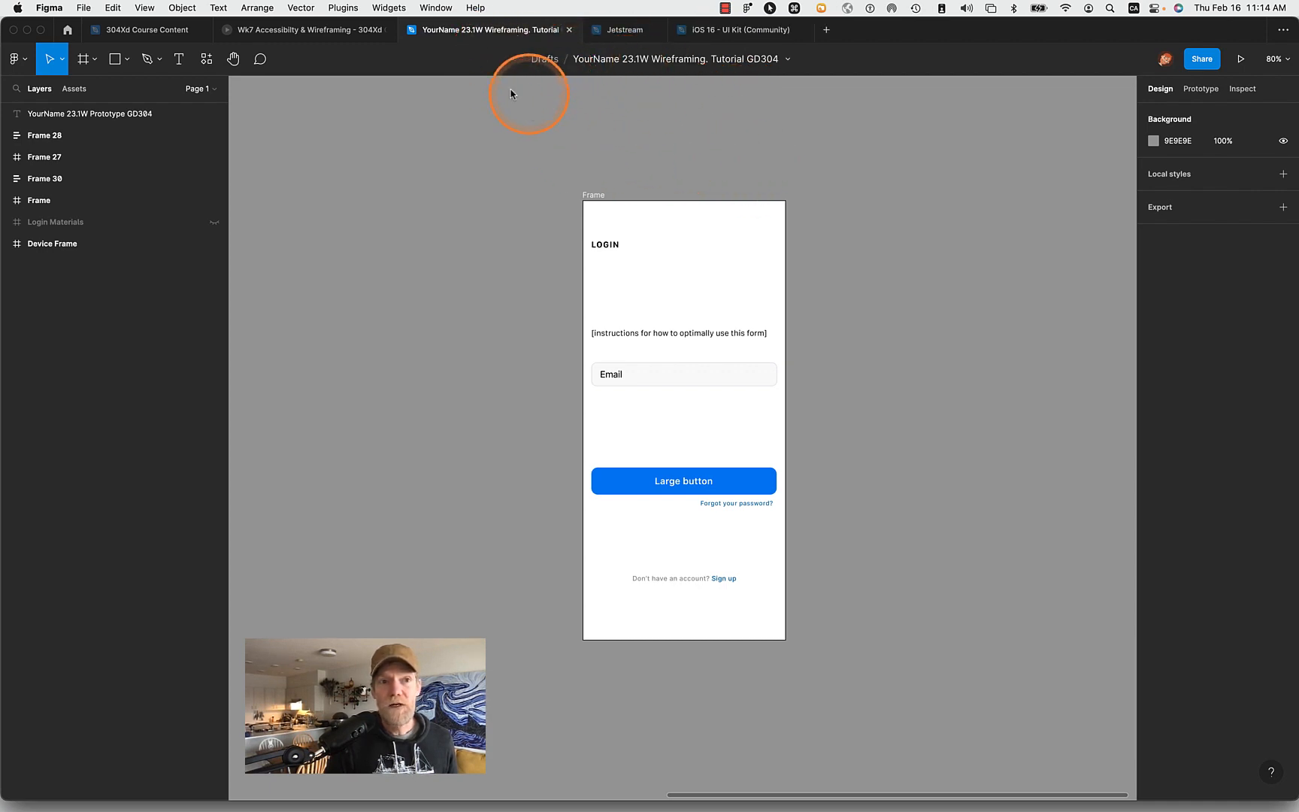
- Move the renamed file from Drafts into the 23.1W Term Project of the GD304 23.1W UXd team and reopen it from there
click(67, 30)
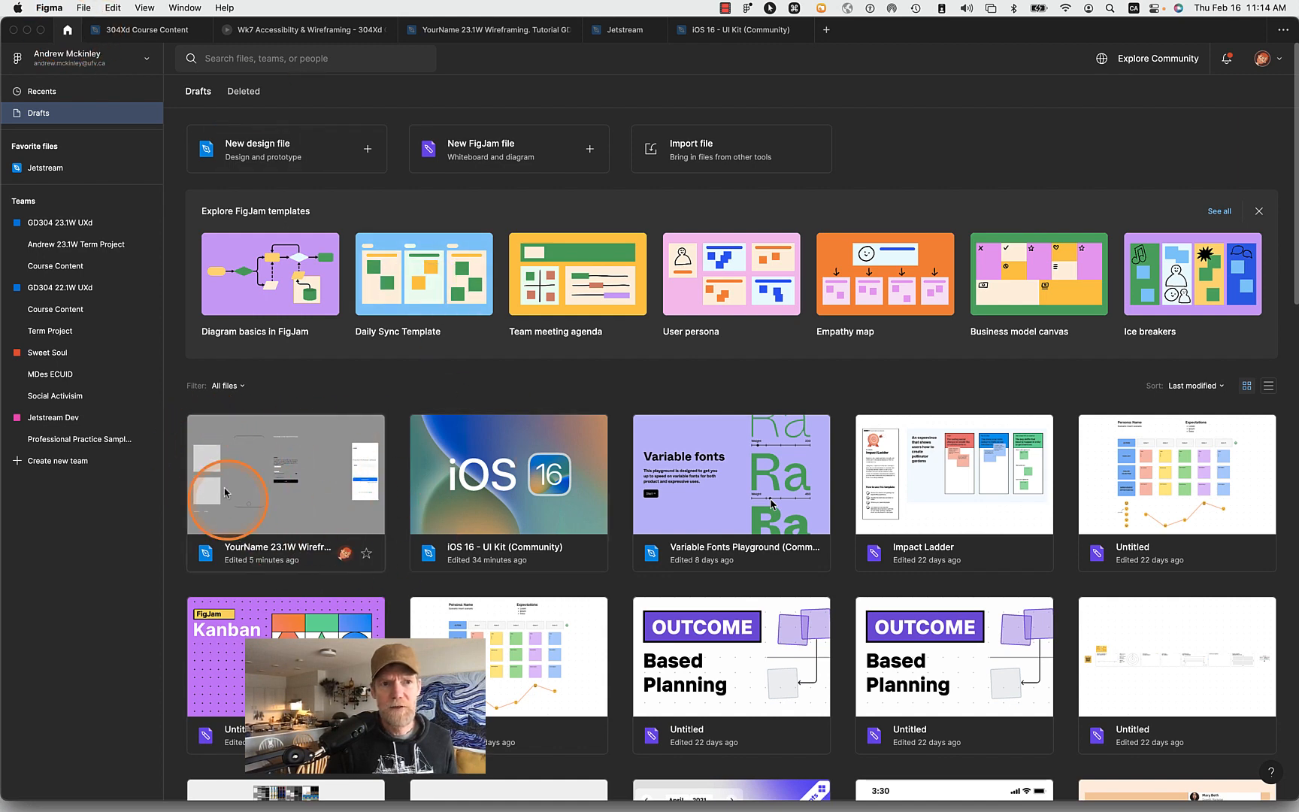
drag(308, 493, 121, 252)
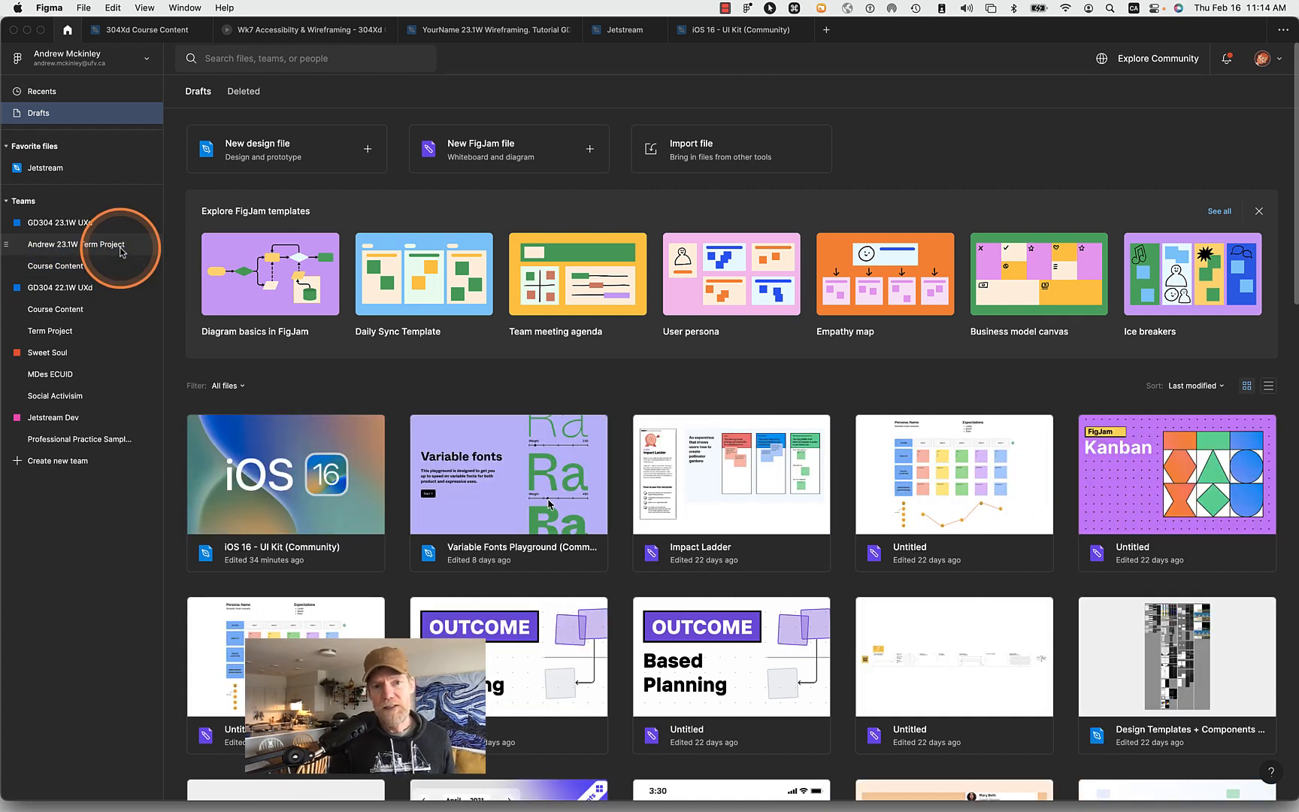
click(38, 239)
double_click(286, 594)
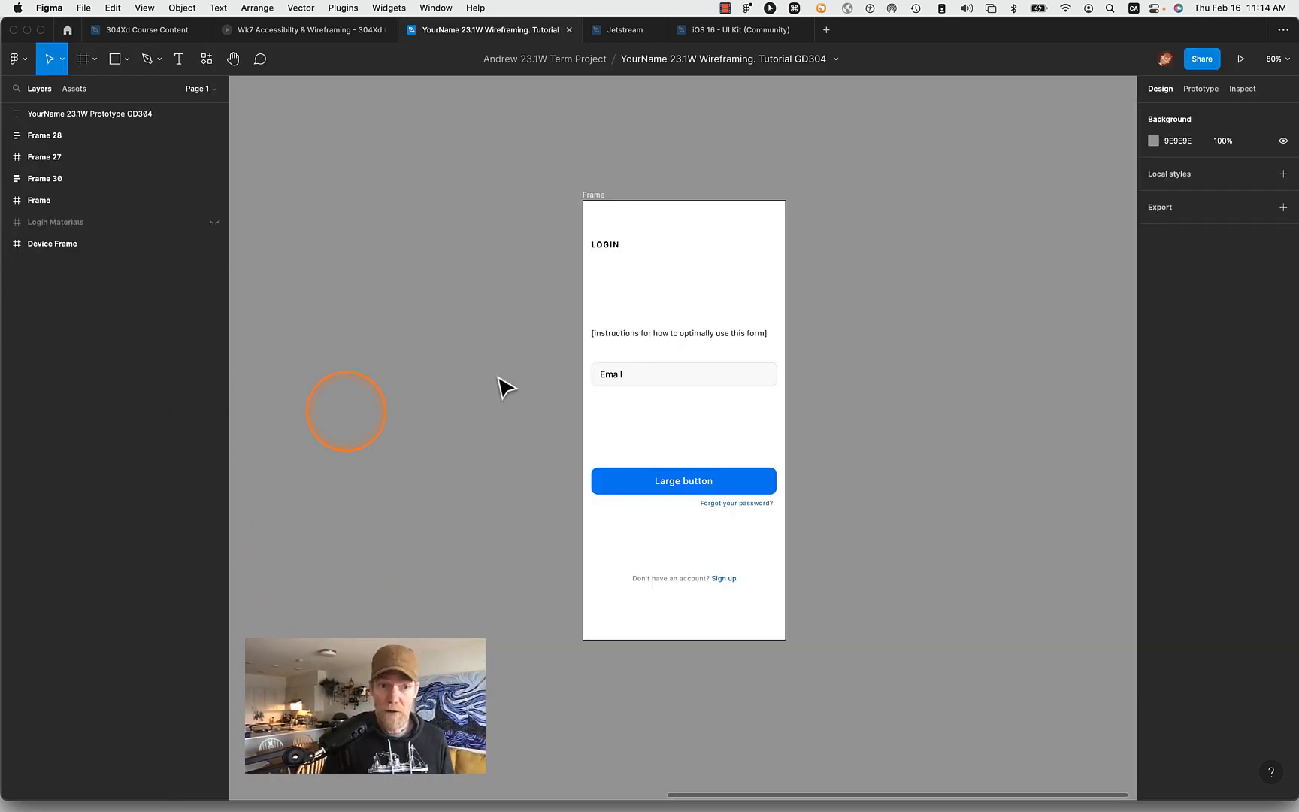
- Rename the login screen's frame as Home and deselect it
click(595, 197)
double_click(593, 195)
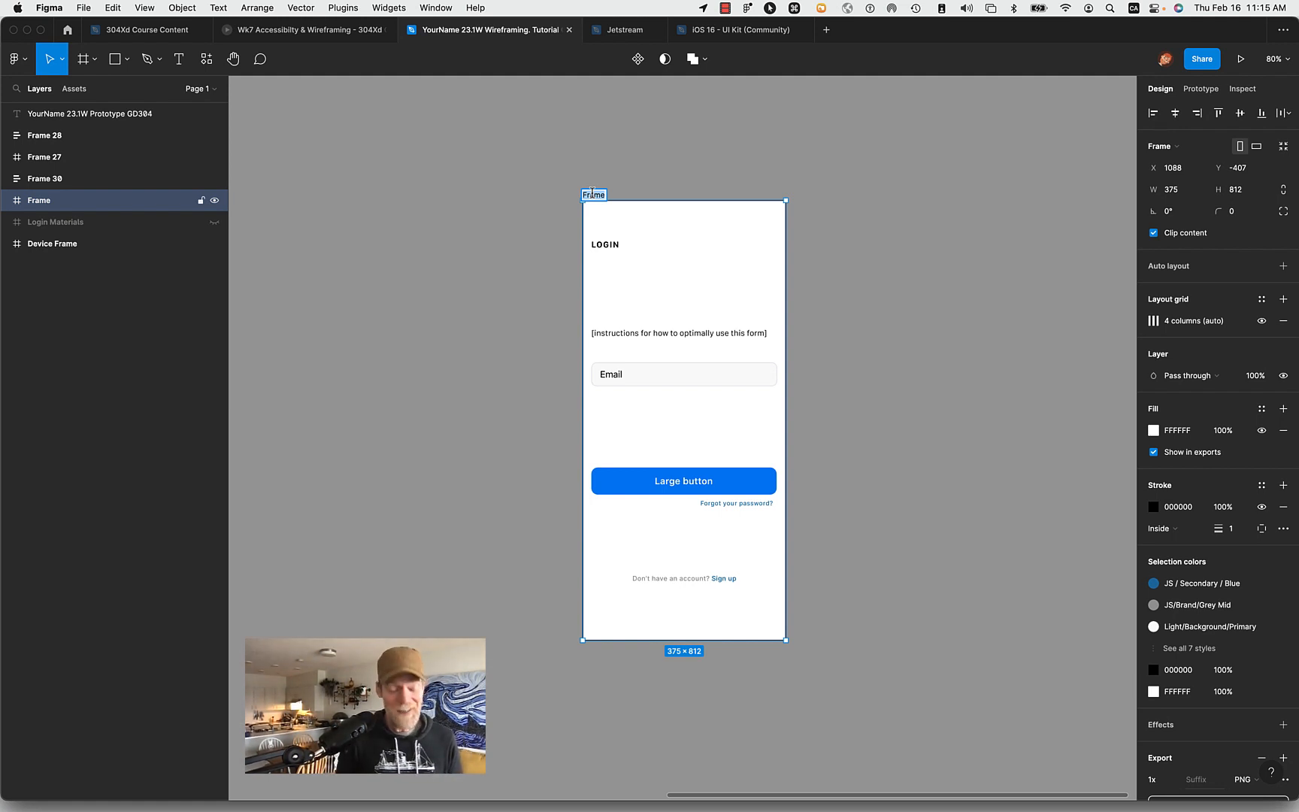
text(Home)
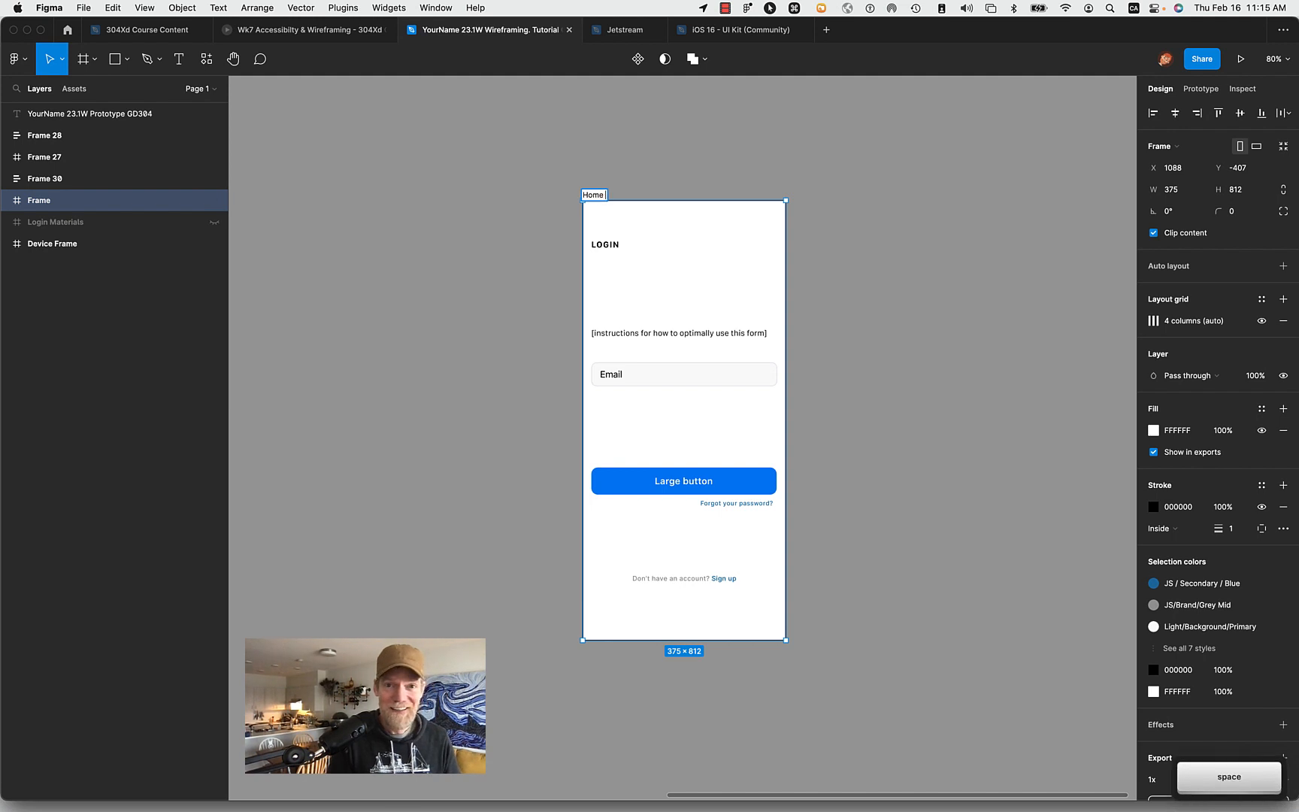
key(Return)
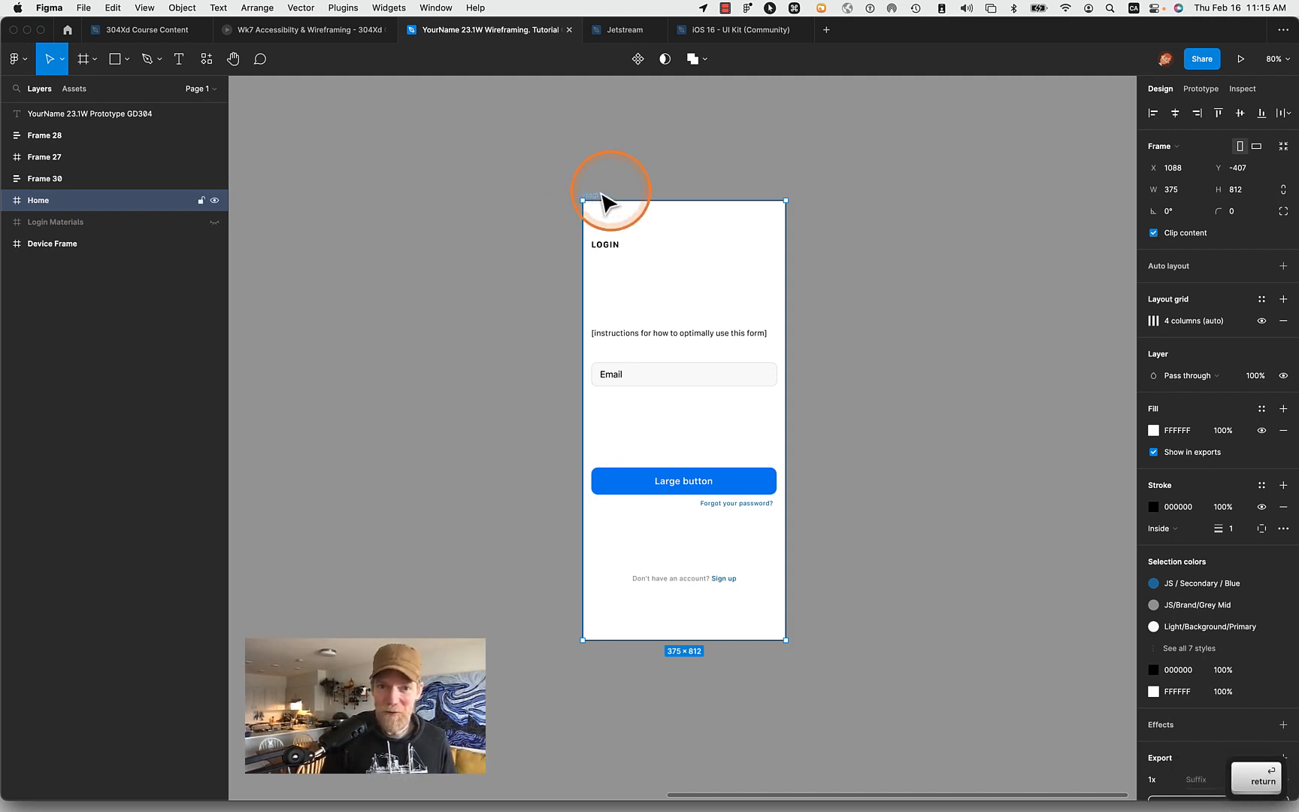
click(915, 205)
- Examine the column settings of the Home frame's layout grid and close them
click(594, 197)
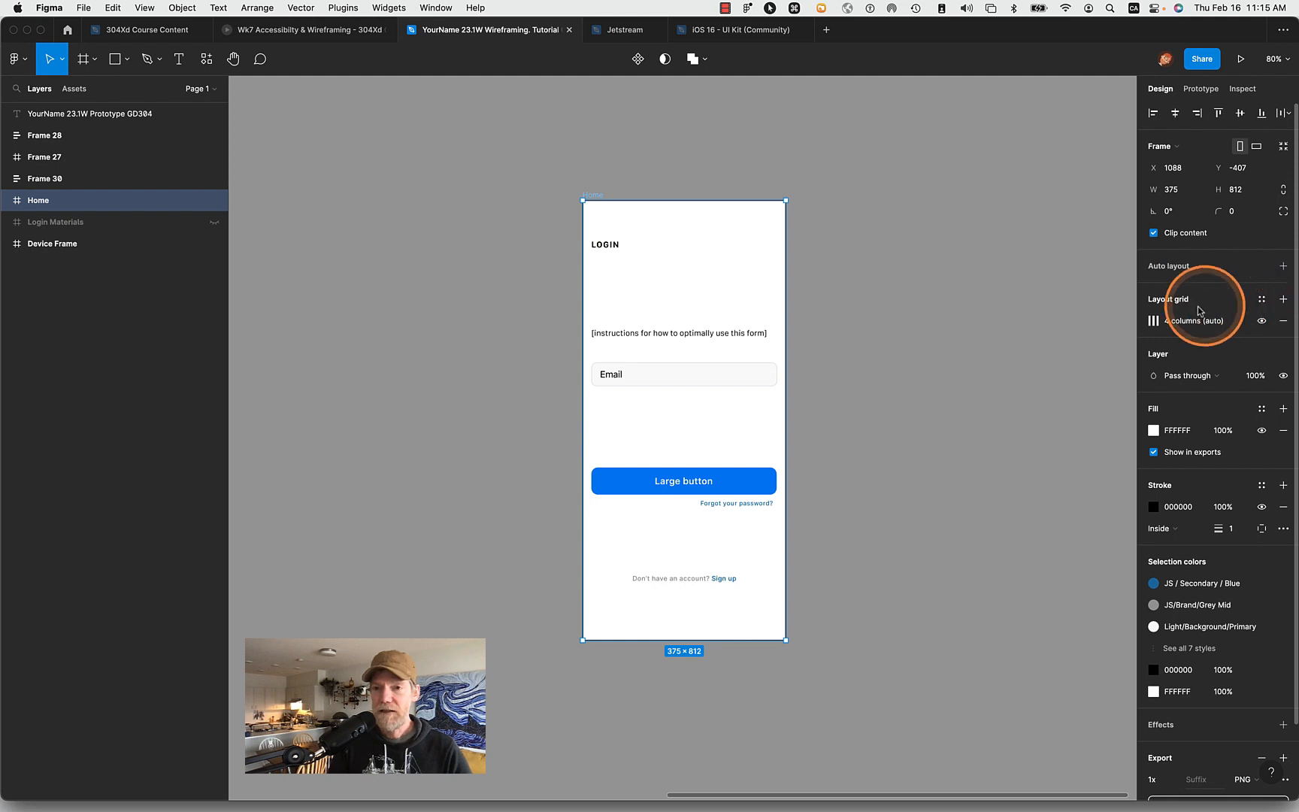
click(1153, 321)
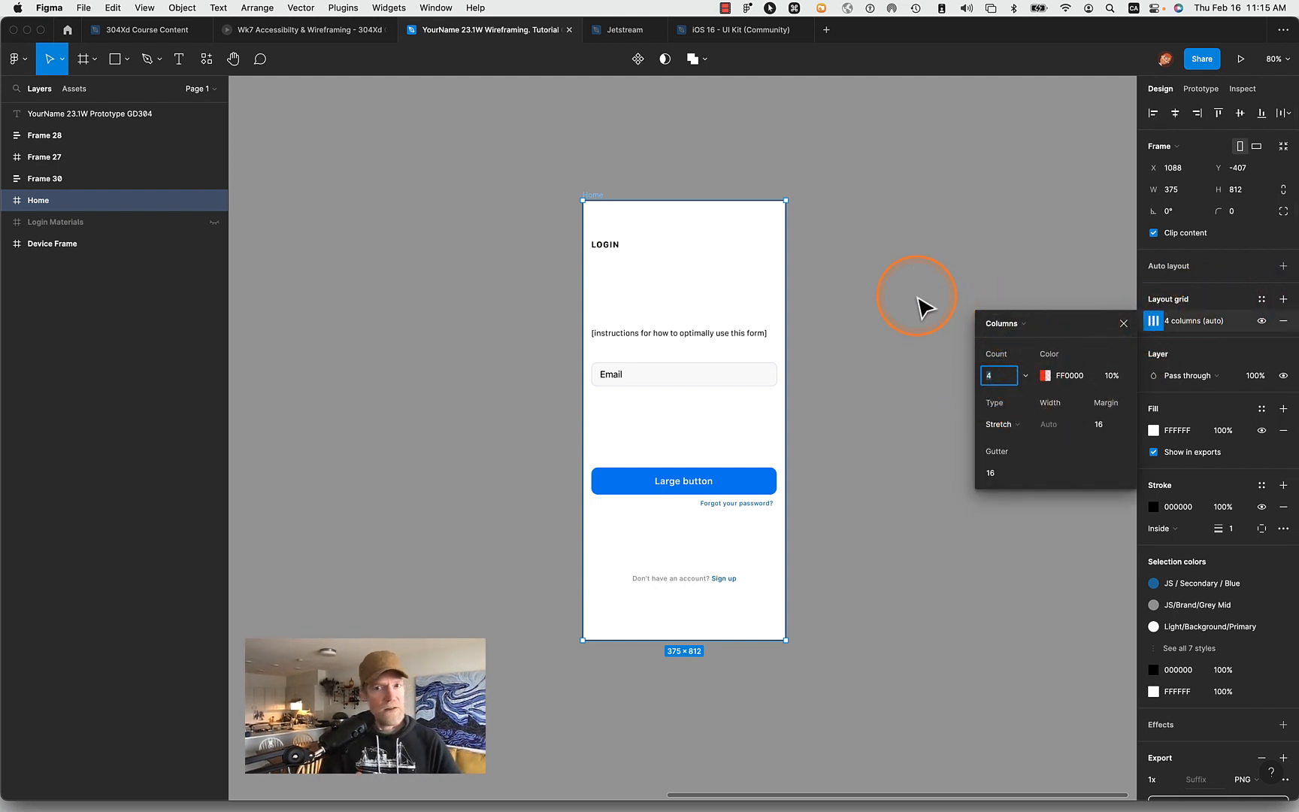
click(957, 301)
- Select the Home frame and turn on layout grids, toggling their visibility and leaving them shown
click(595, 195)
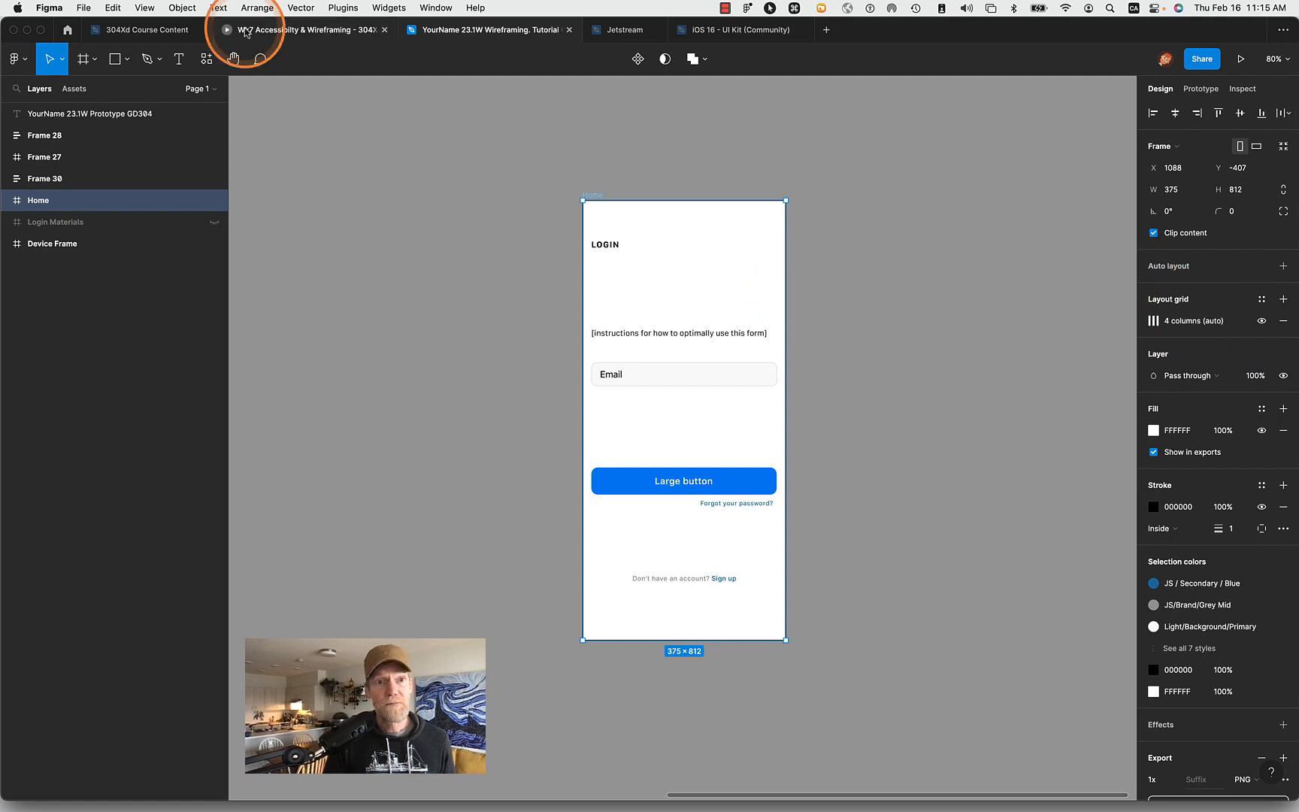
click(143, 6)
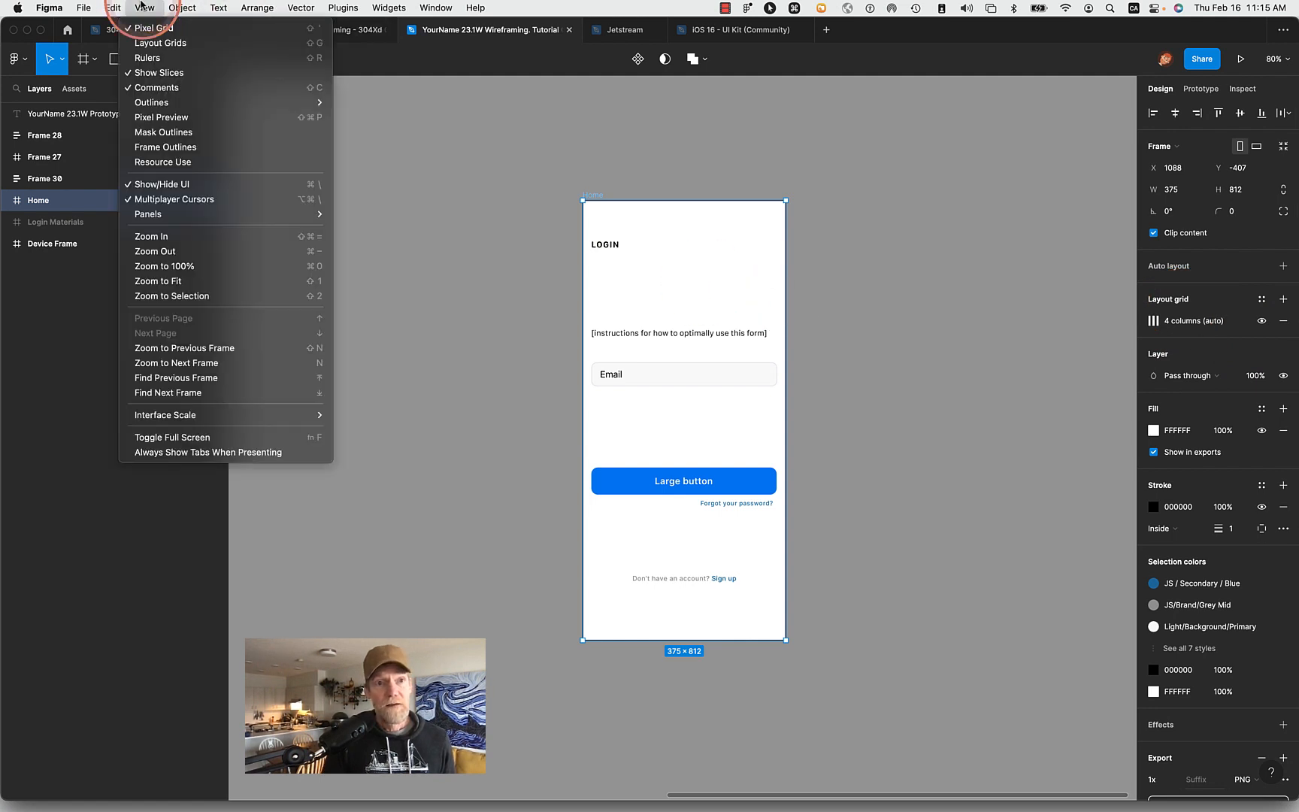
click(158, 43)
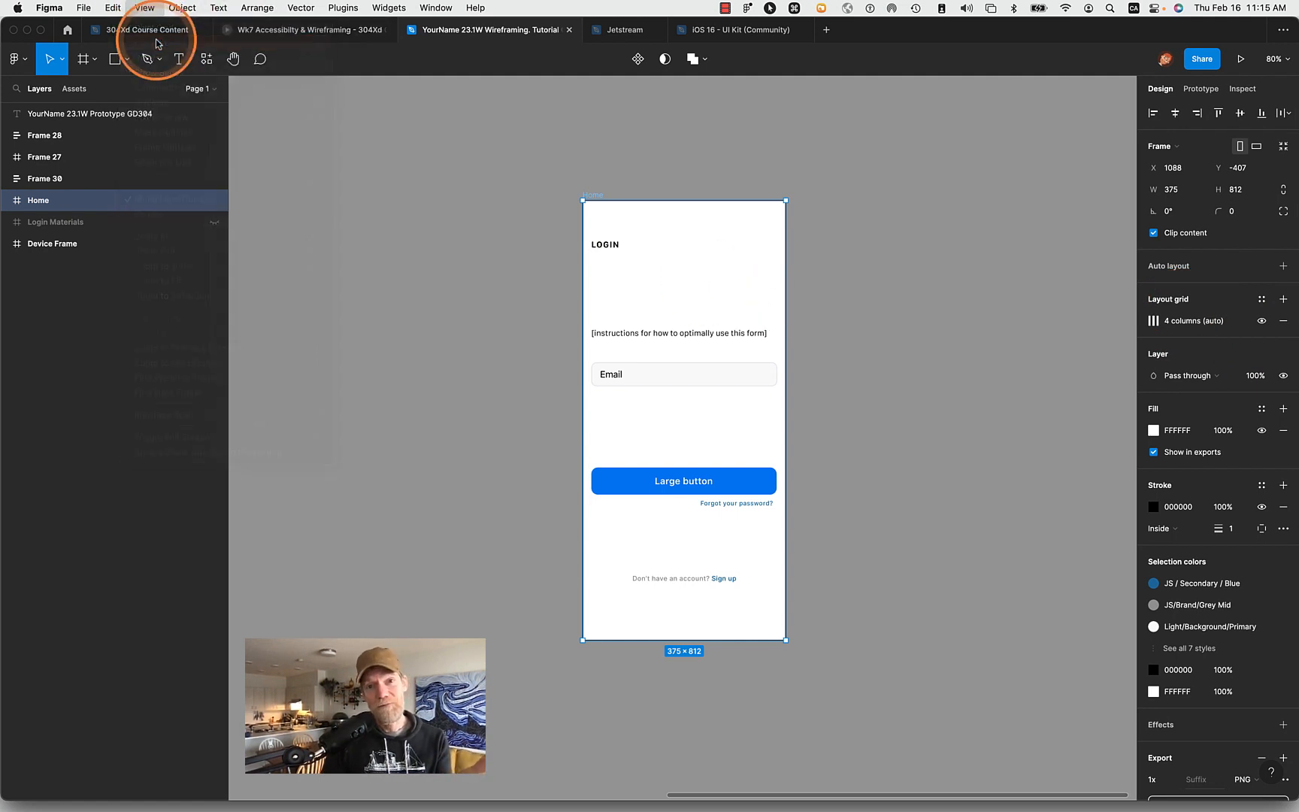
click(139, 6)
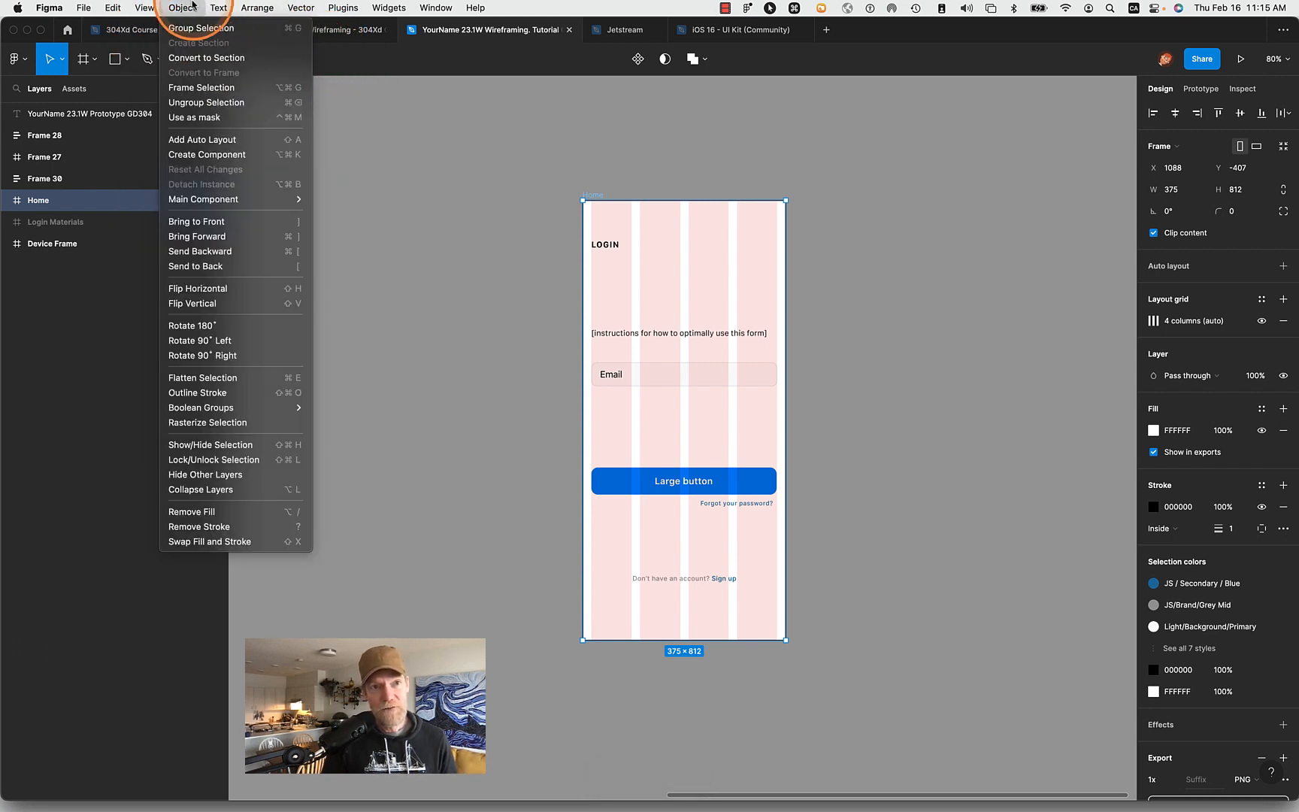
click(139, 7)
key(shift+g)
key(shift+g)
key(shift+g)
key(shift+g)
key(shift+g)
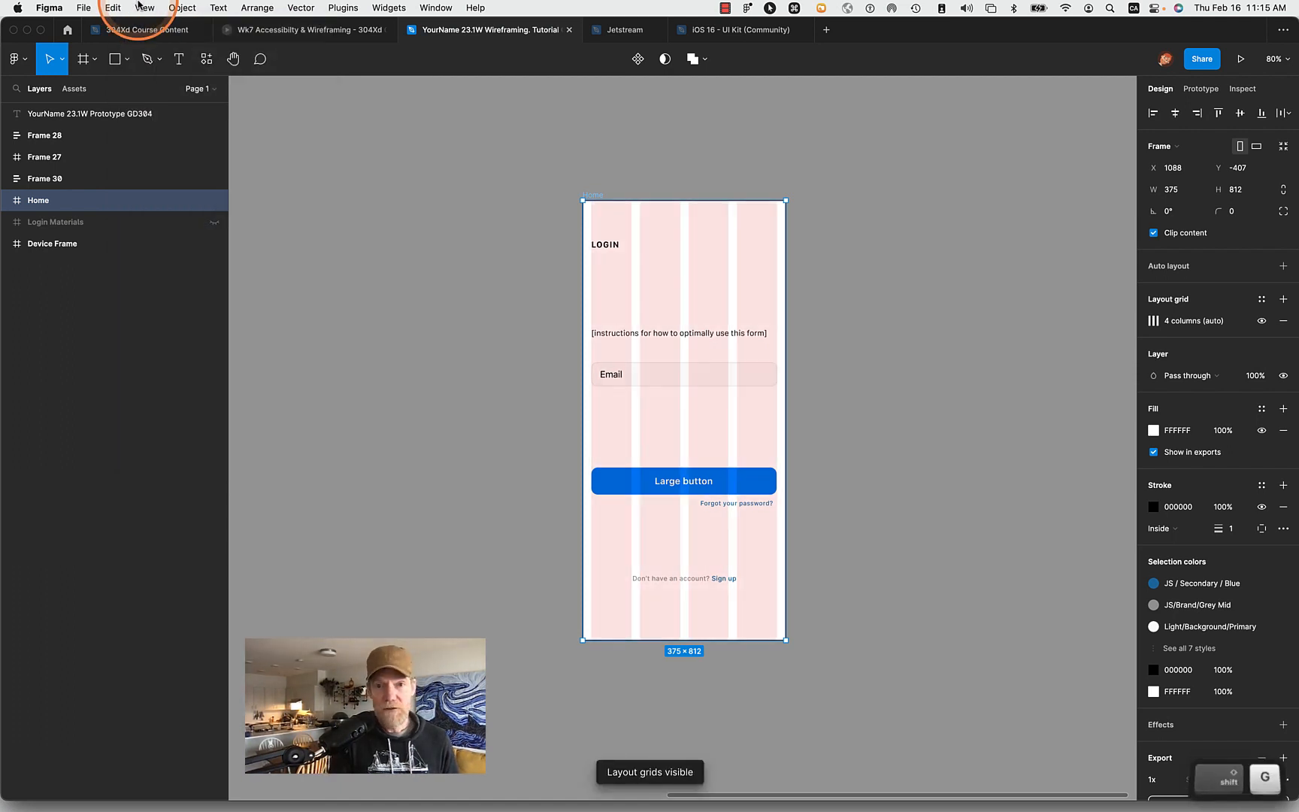
key(shift+g)
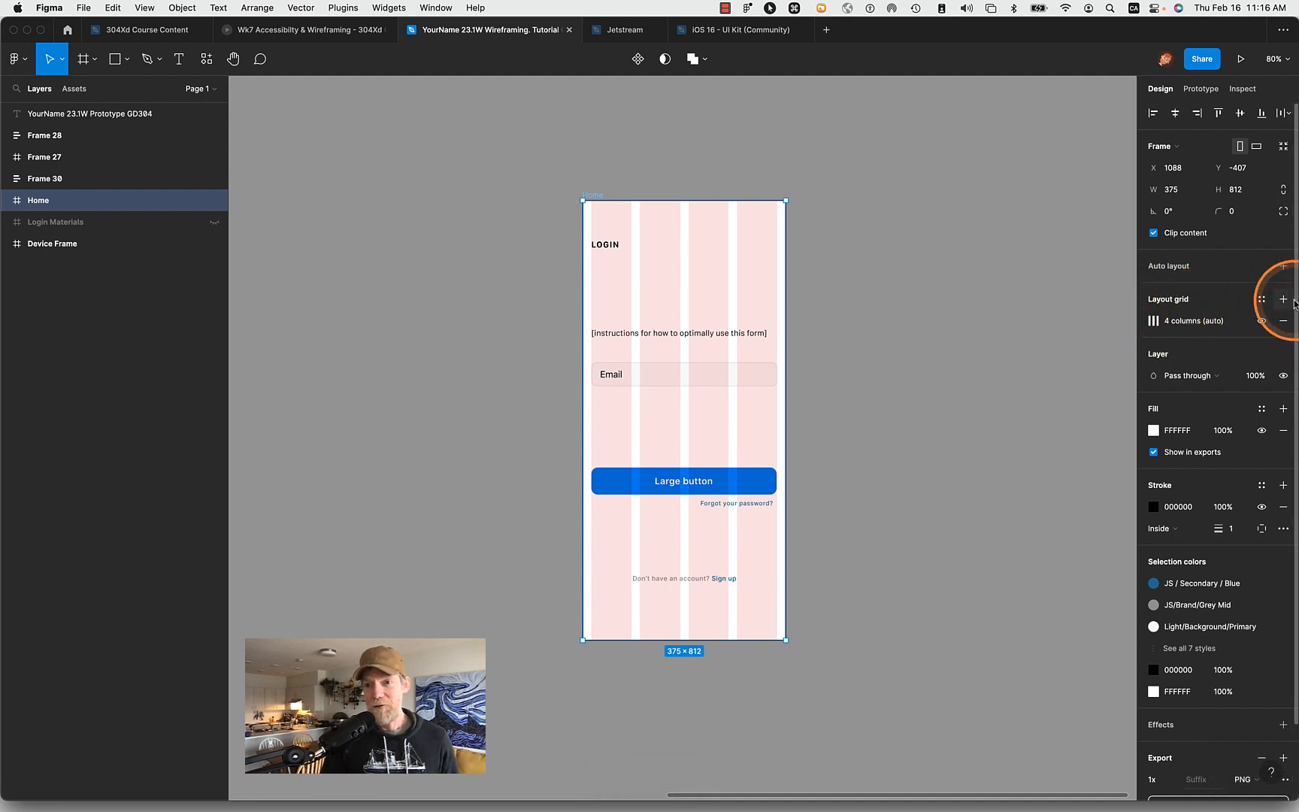
- Remove the Home frame's four-column layout grid and add a new layout grid of type Columns
click(1281, 321)
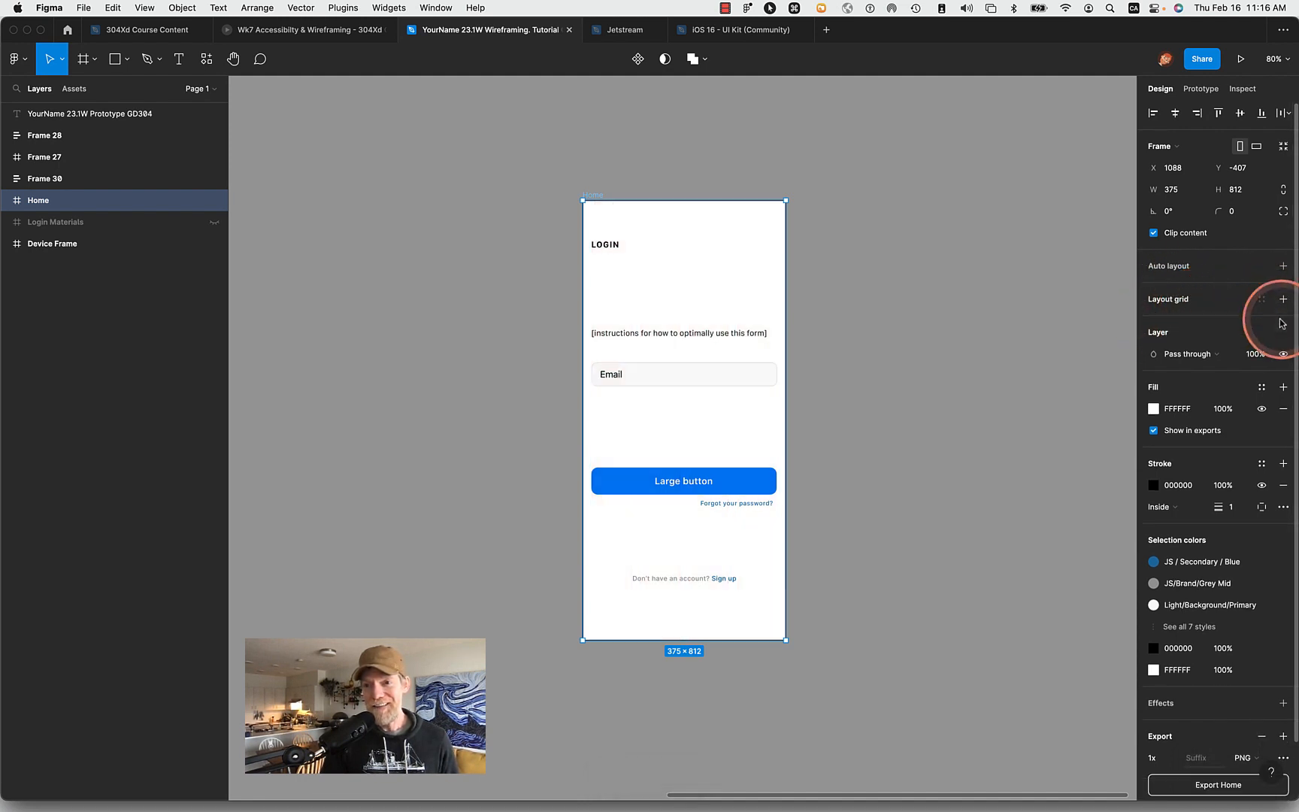
click(1284, 300)
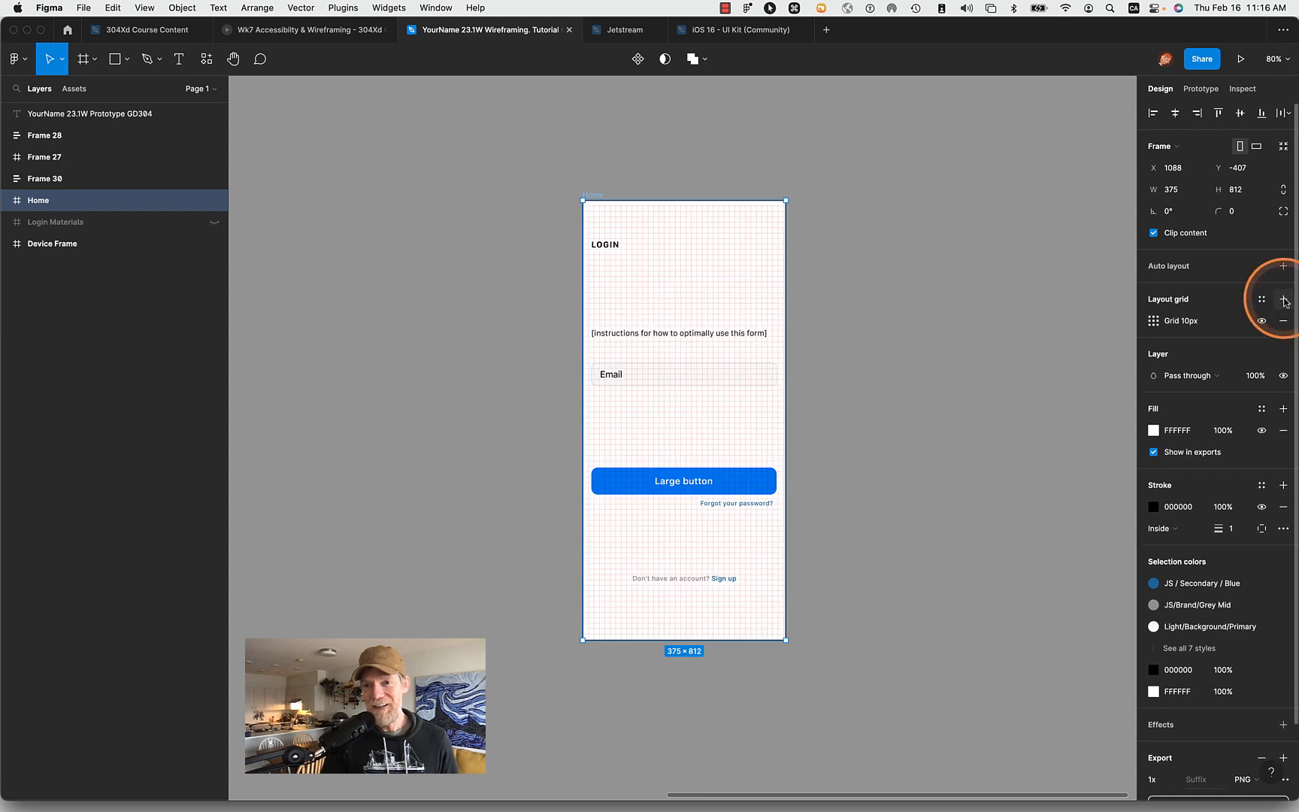
click(1155, 321)
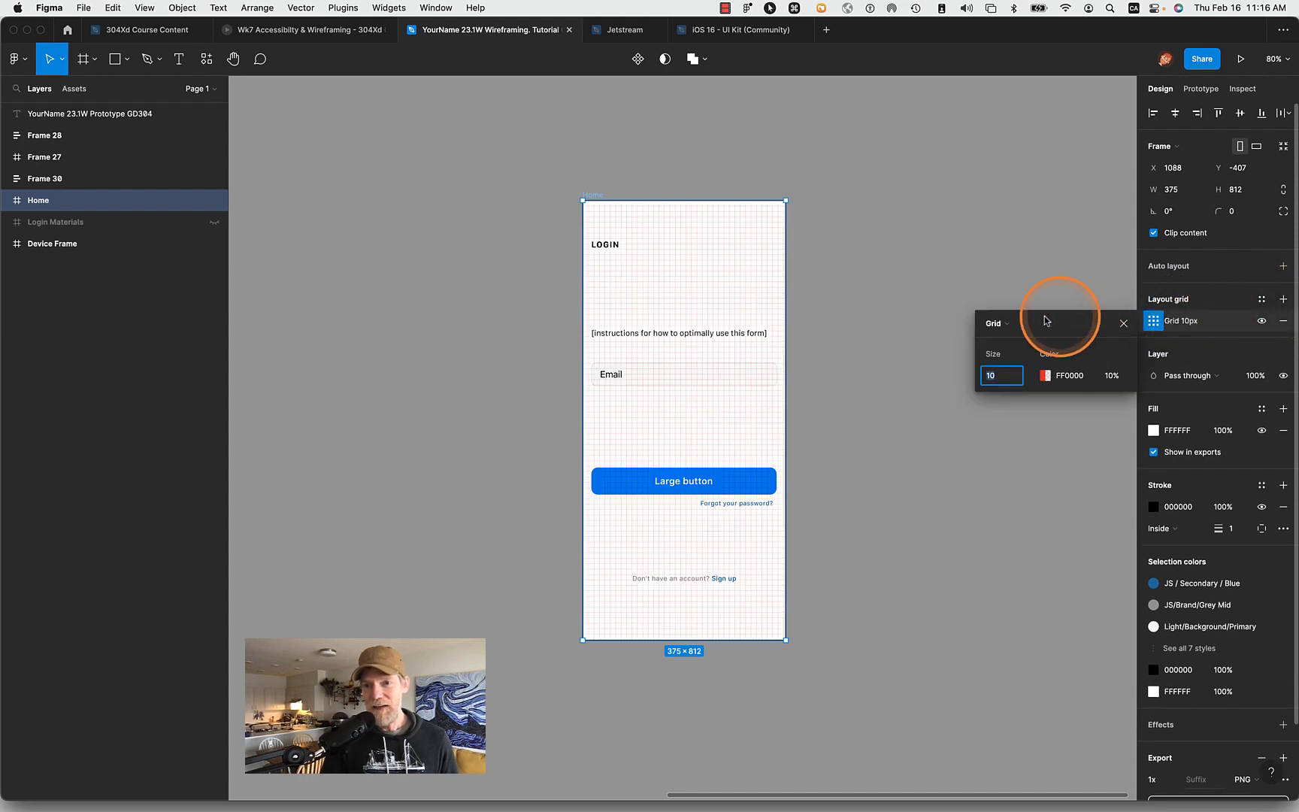
click(994, 323)
click(1011, 340)
- Try the Rows type on the Home frame's new layout grid and switch it back to Columns
click(1006, 331)
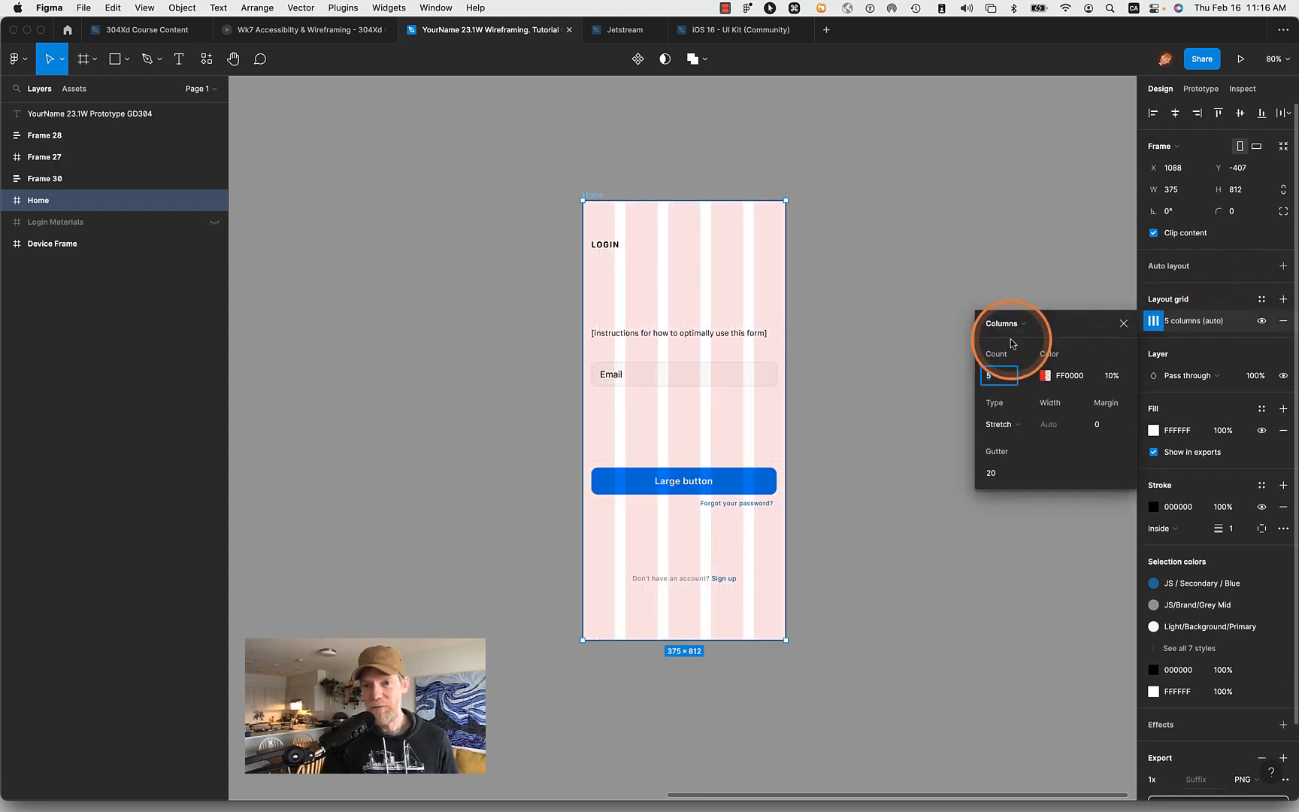
click(1010, 343)
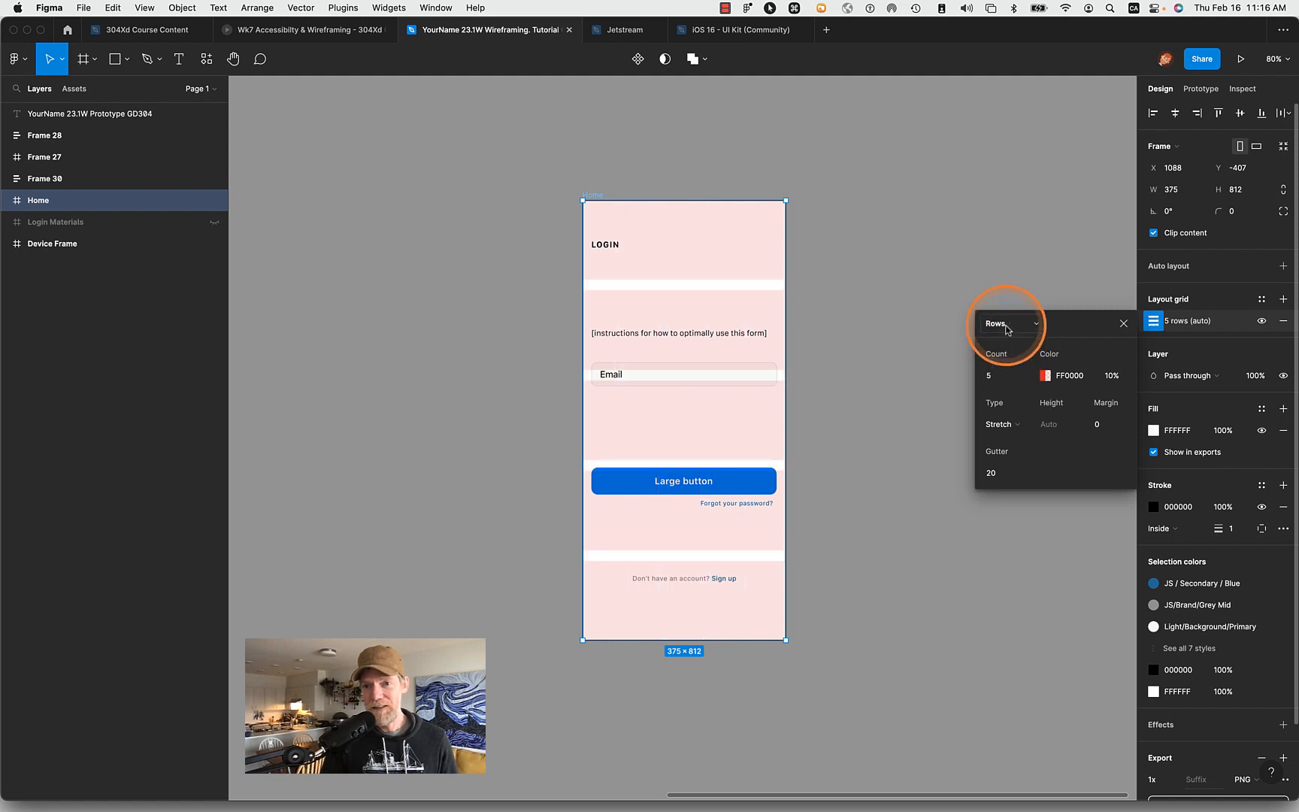
click(998, 323)
click(1009, 306)
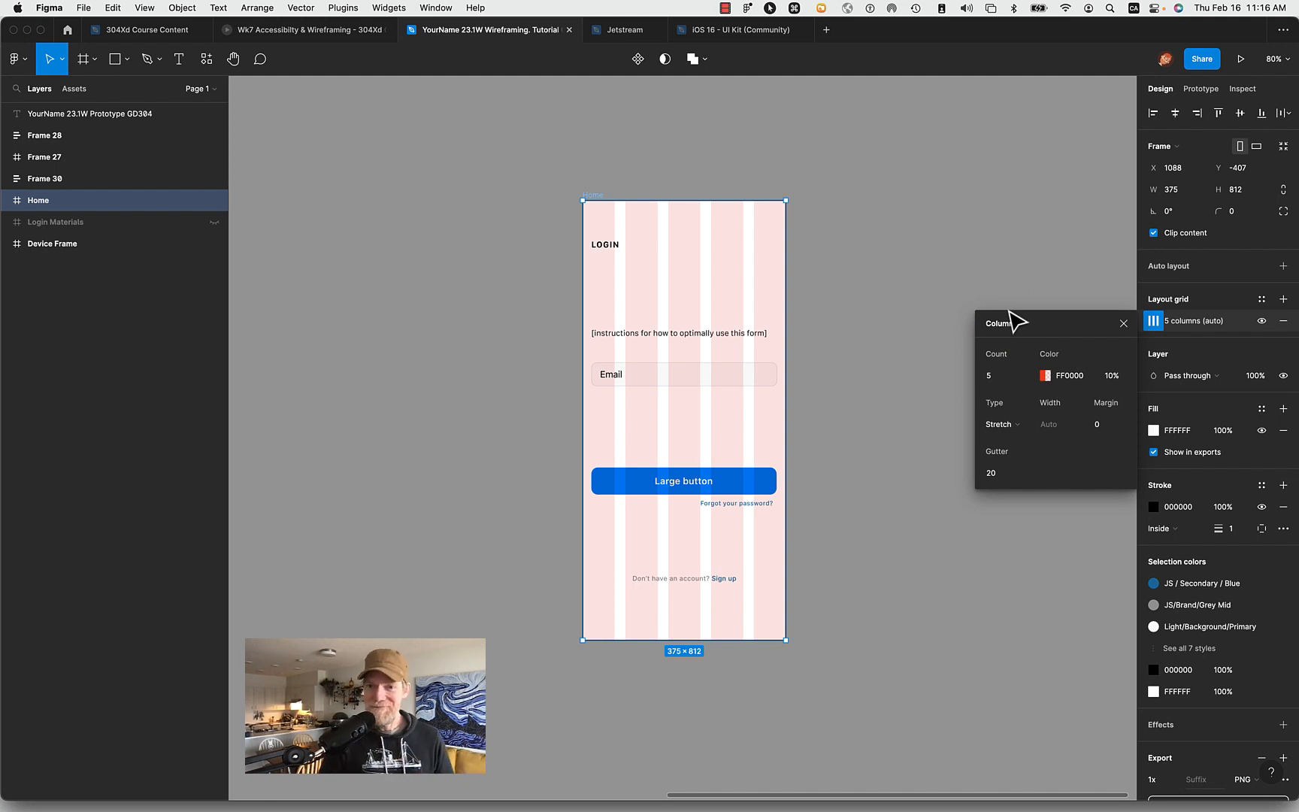
- Set the Home frame's column grid to a count of 4 with a gutter of 16
click(998, 373)
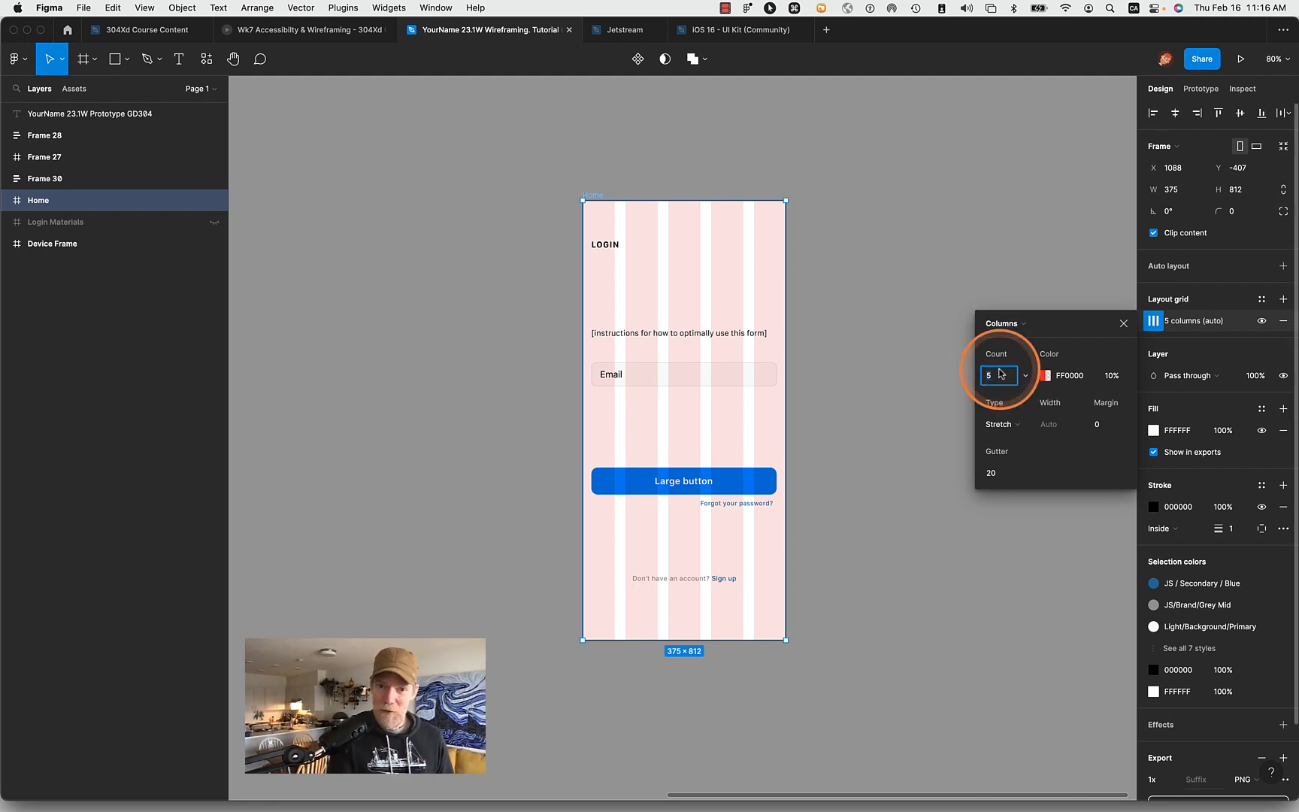
text(4)
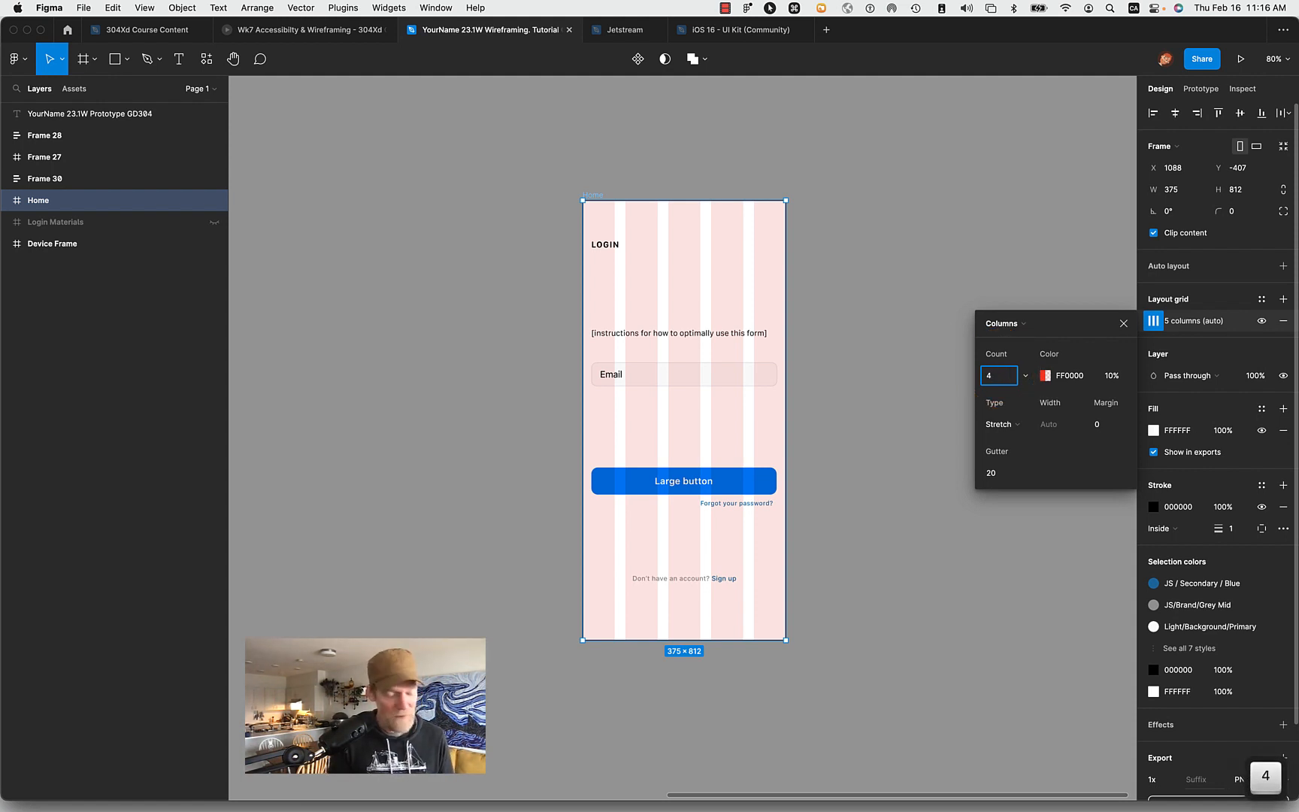
key(Tab)
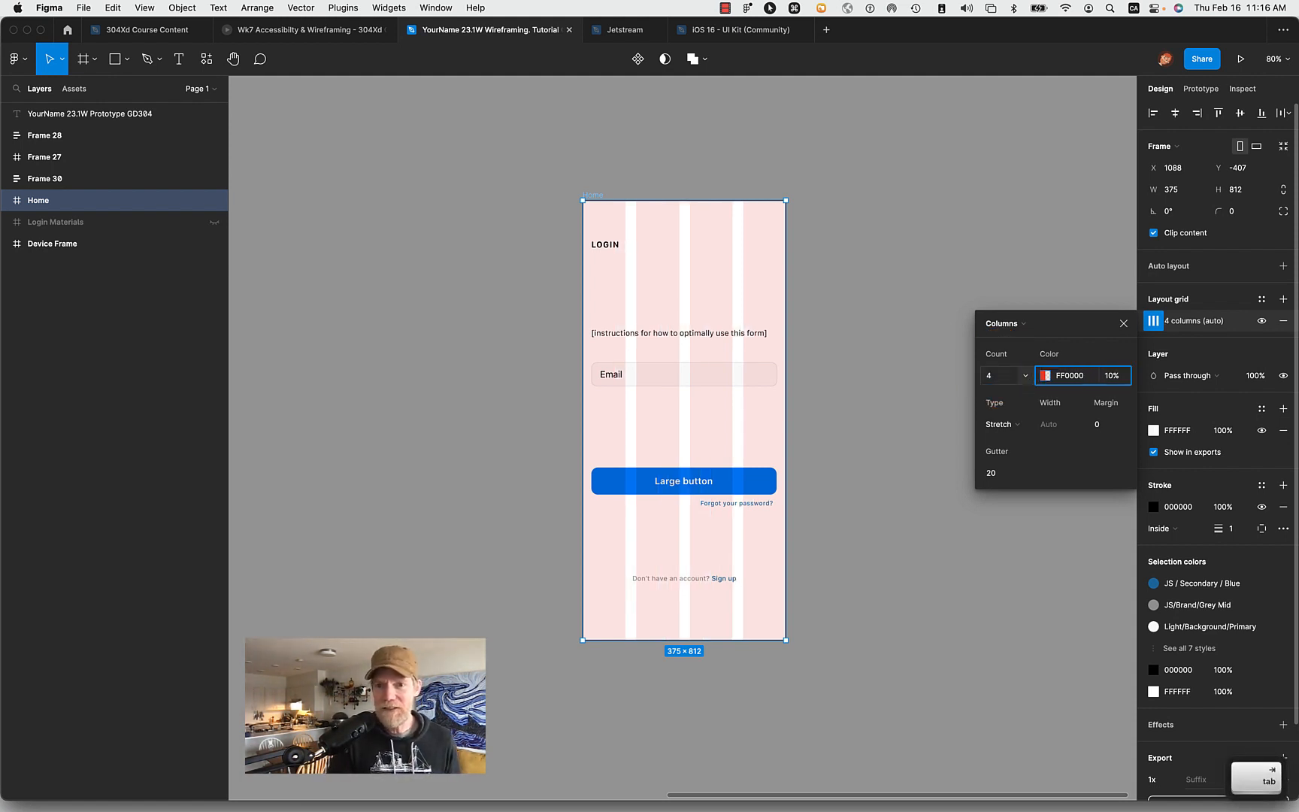
click(998, 473)
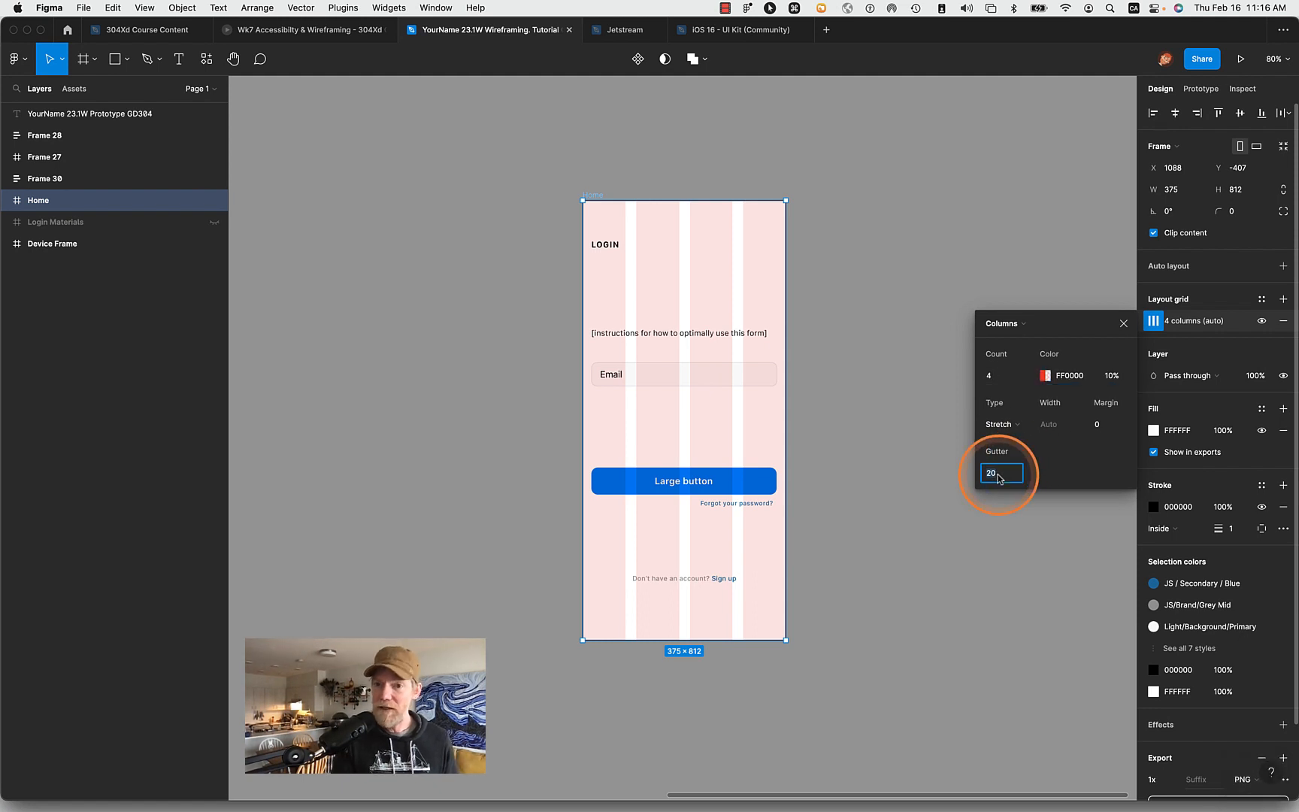
text(16)
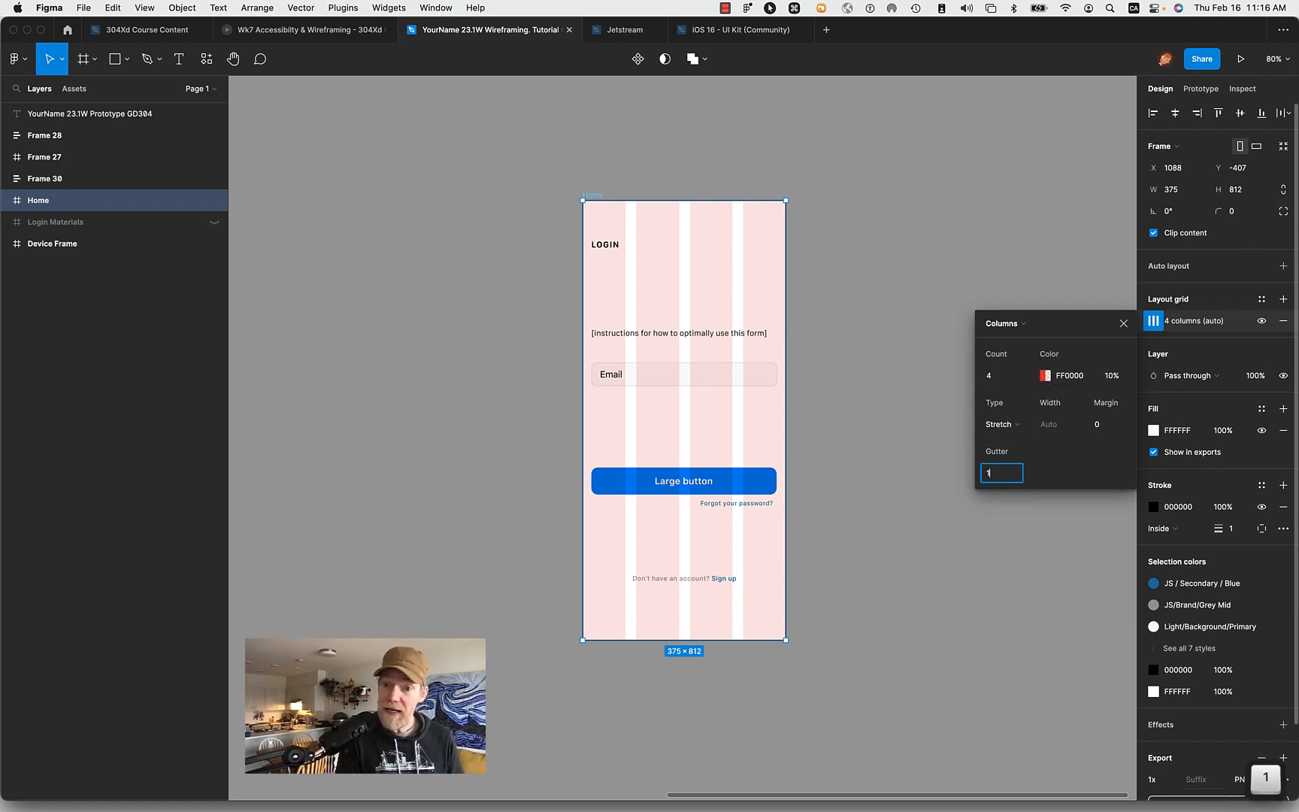
key(Tab)
key(shift+Tab)
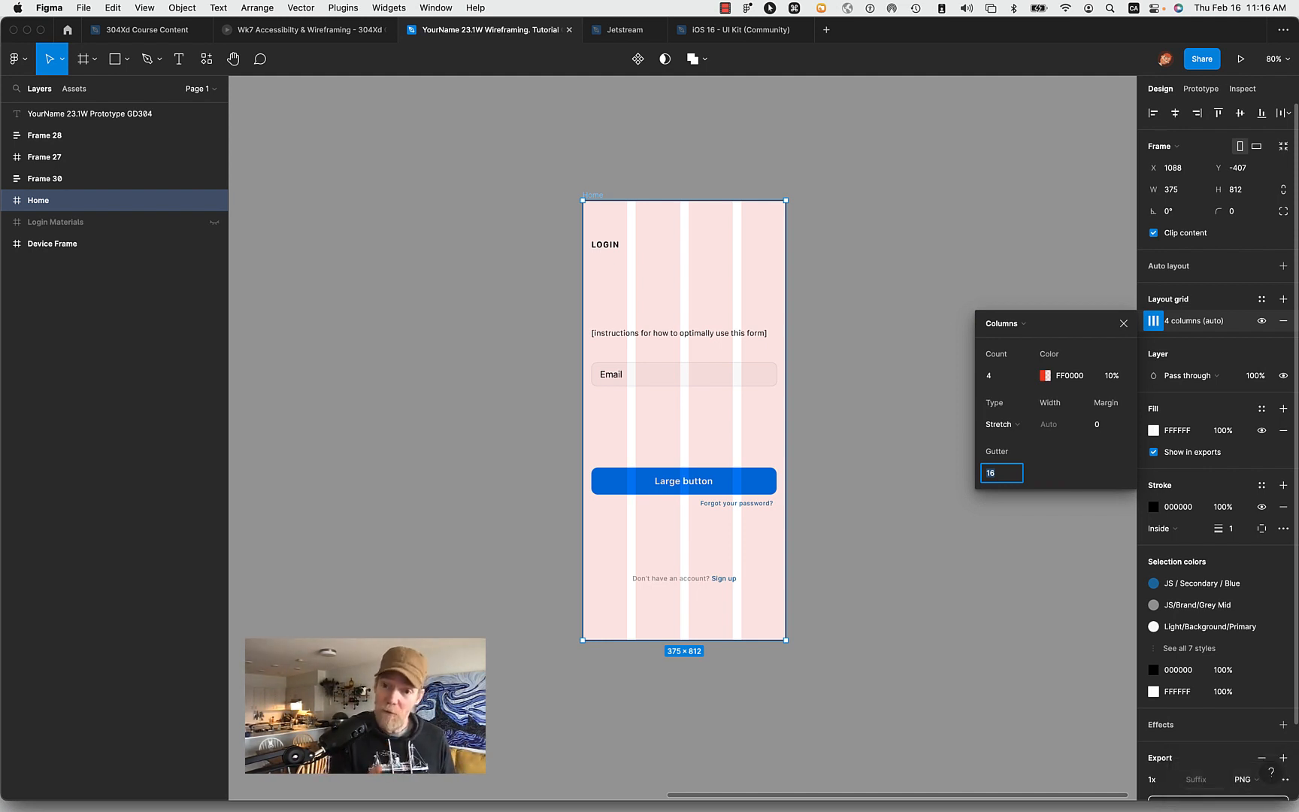
- Set the column grid's margin to 16 and close the grid settings
click(998, 376)
click(1103, 426)
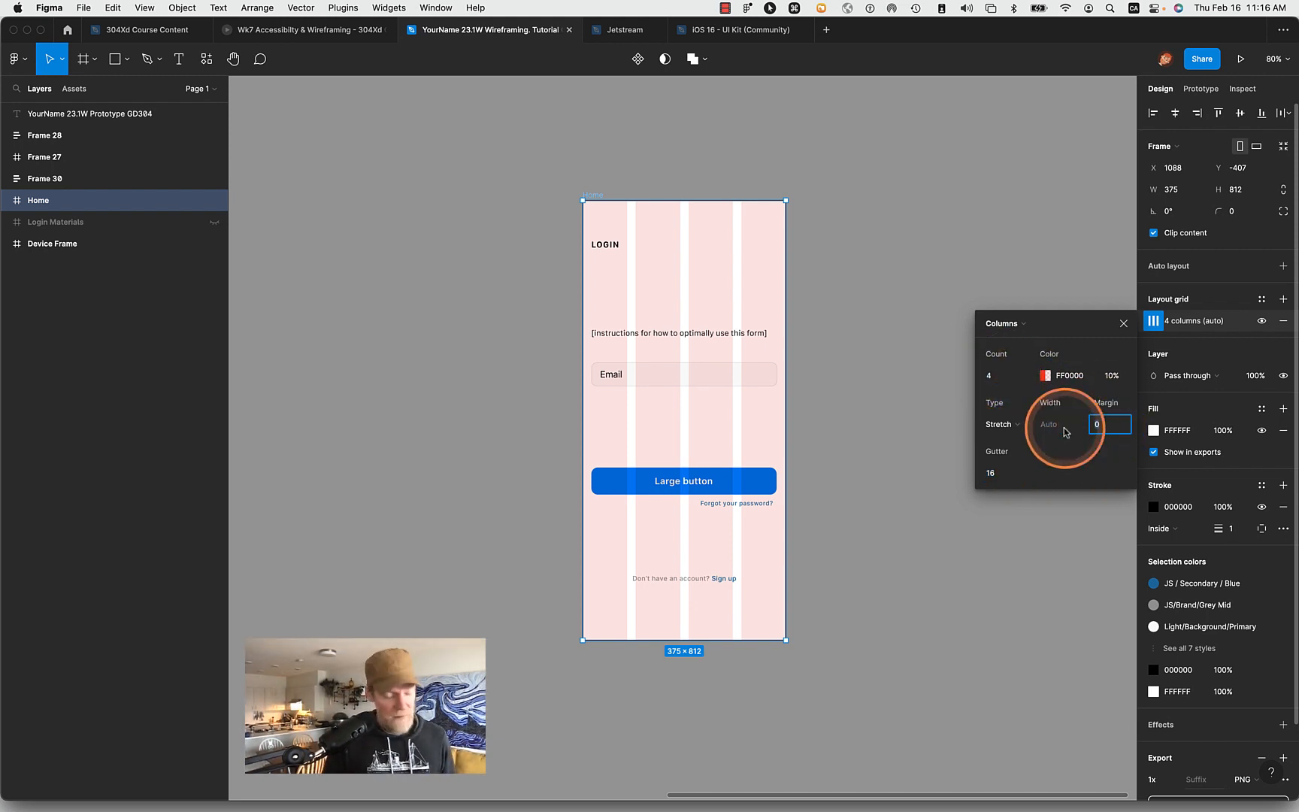
text(16)
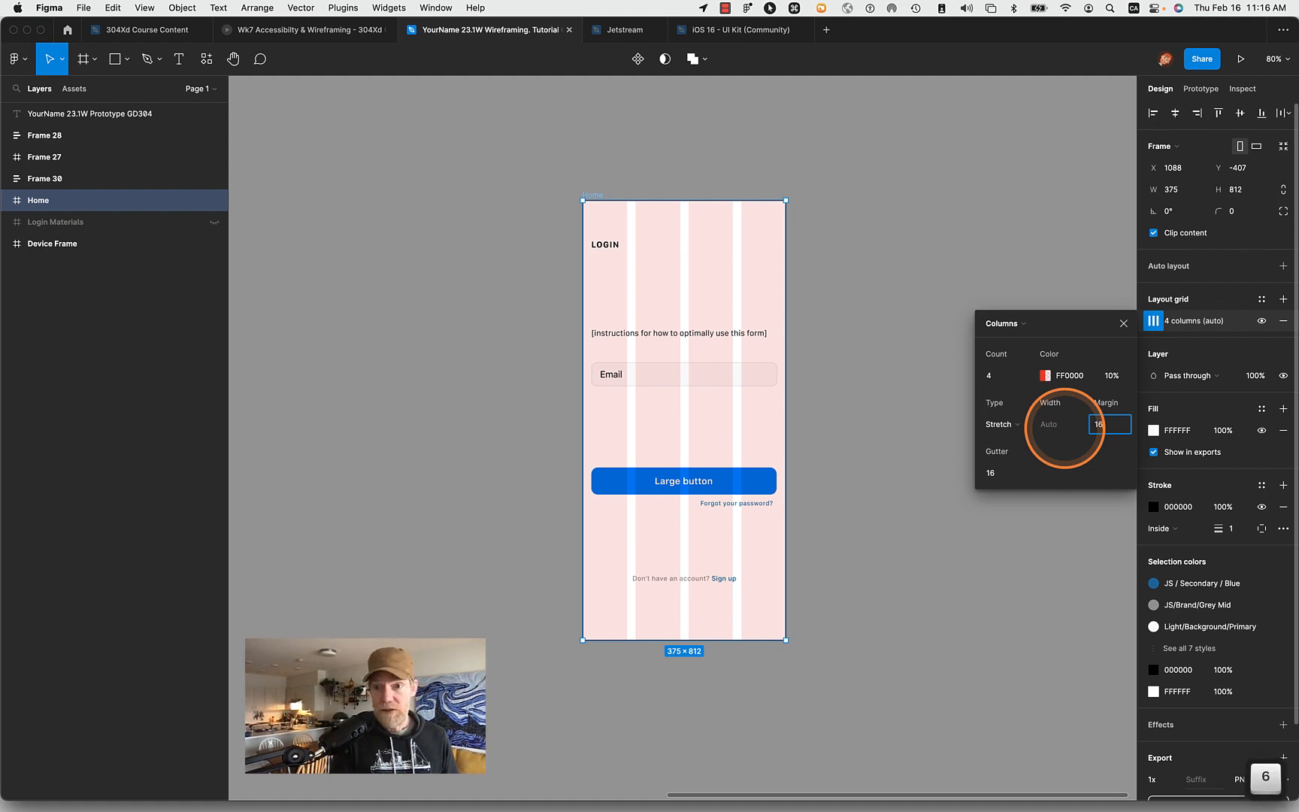
key(Tab)
click(1000, 476)
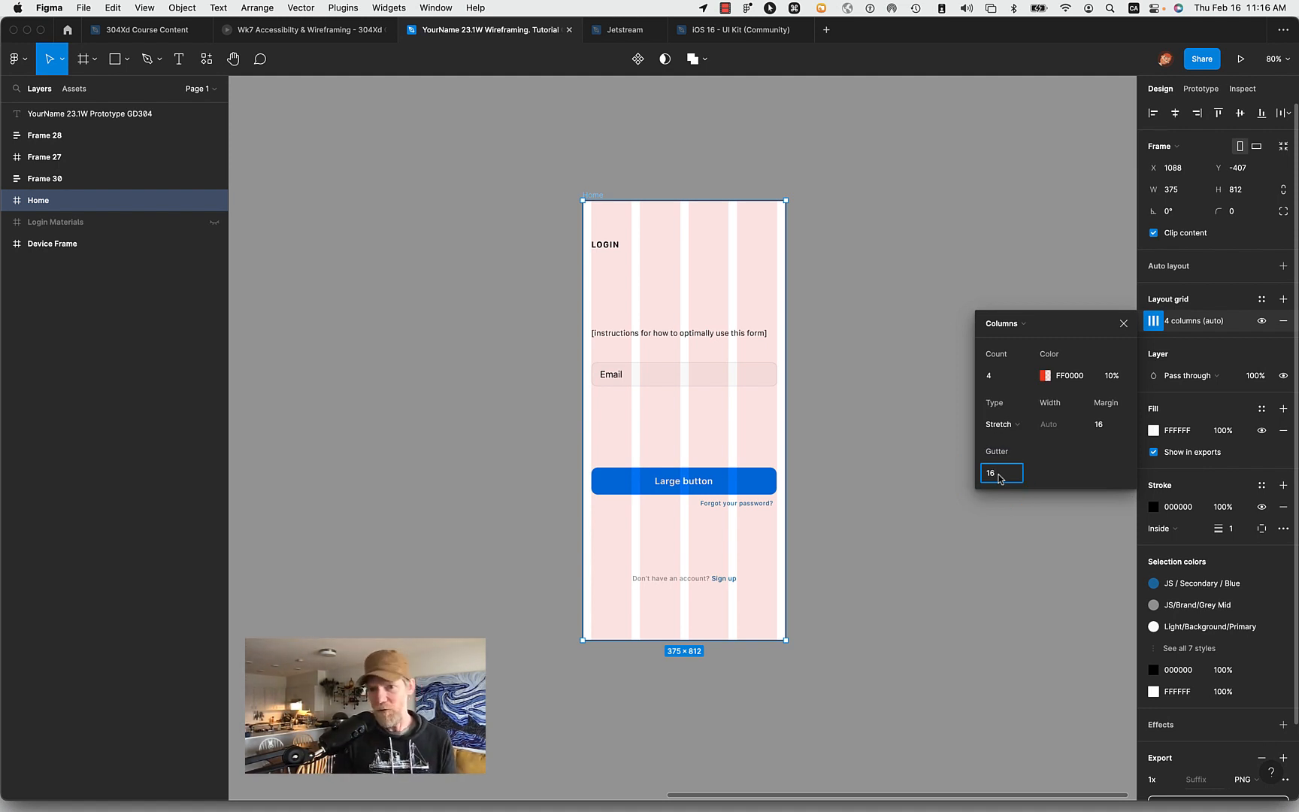
click(1049, 432)
click(884, 406)
click(1099, 364)
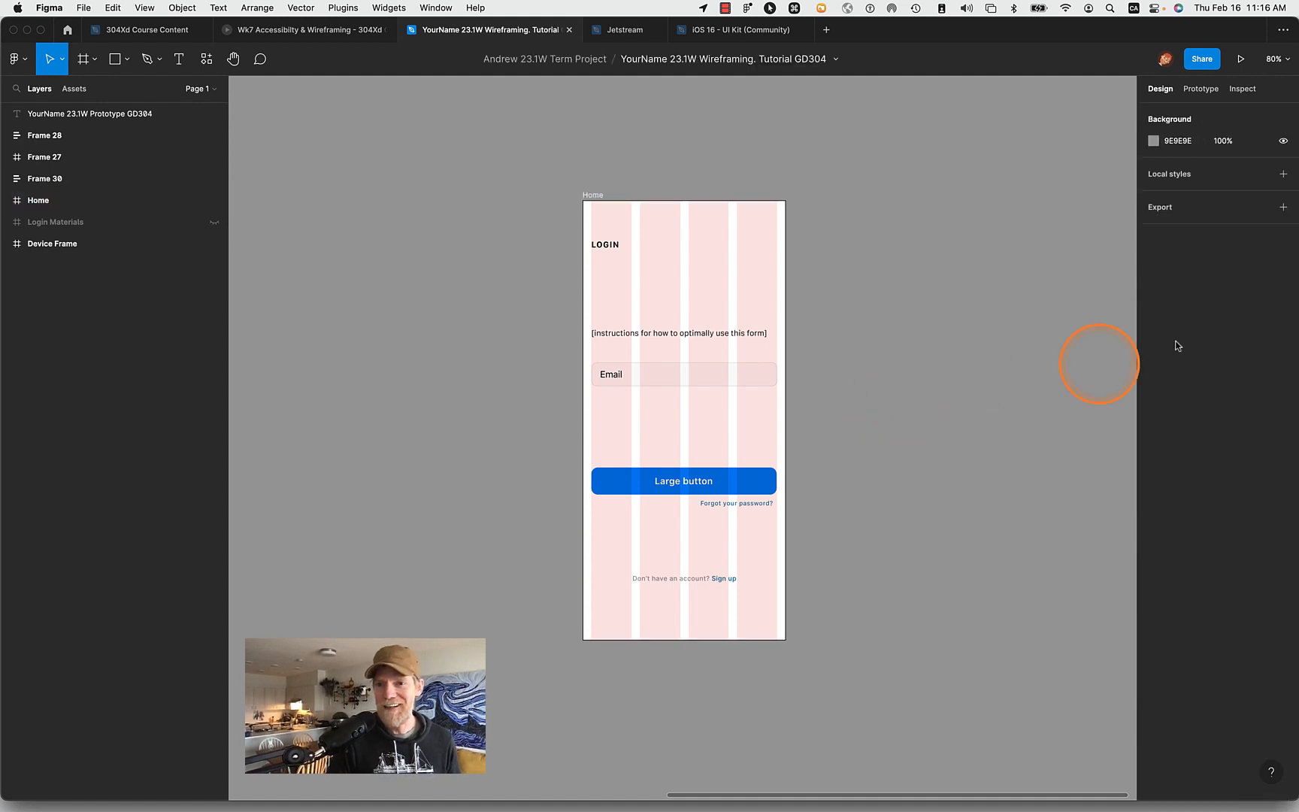
- Save the Home frame's column layout grid as a new grid style named "Mobile 4 Column"
click(593, 195)
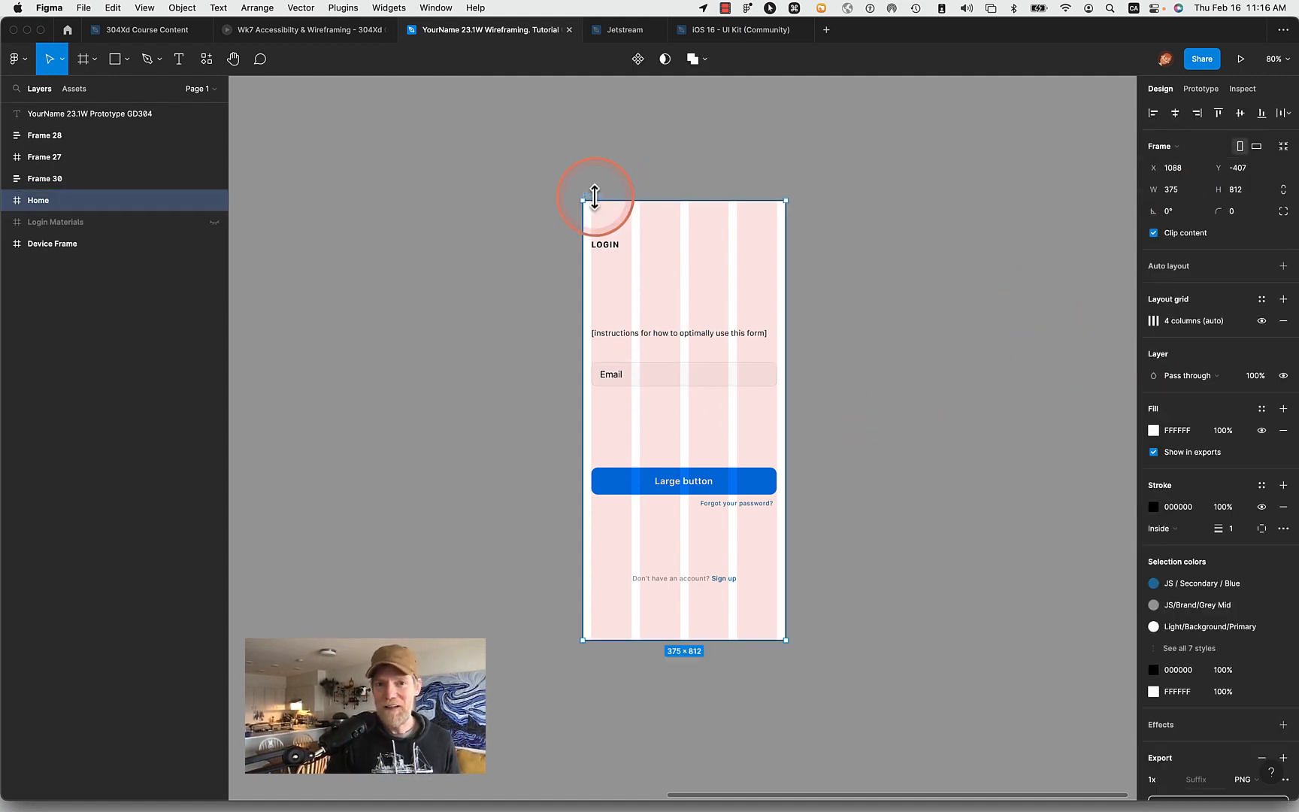
click(1262, 299)
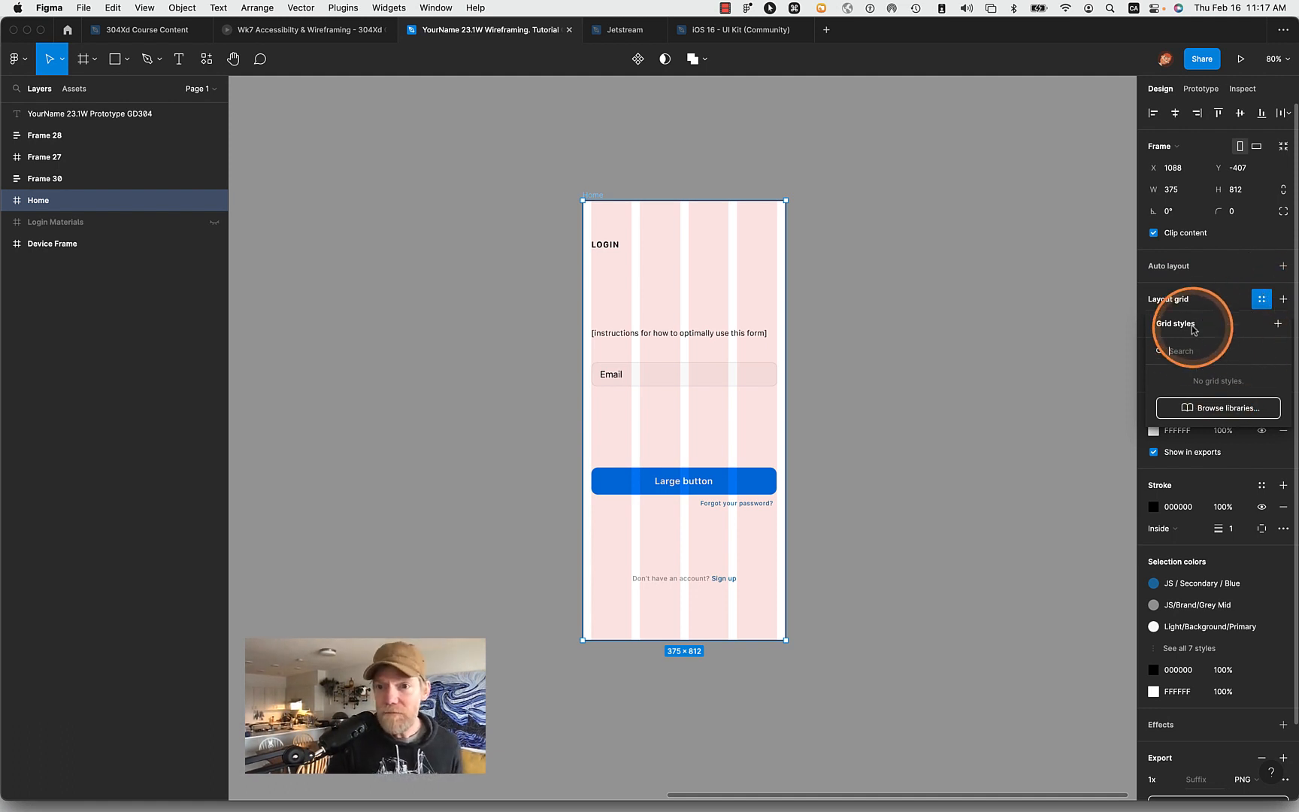
click(1277, 324)
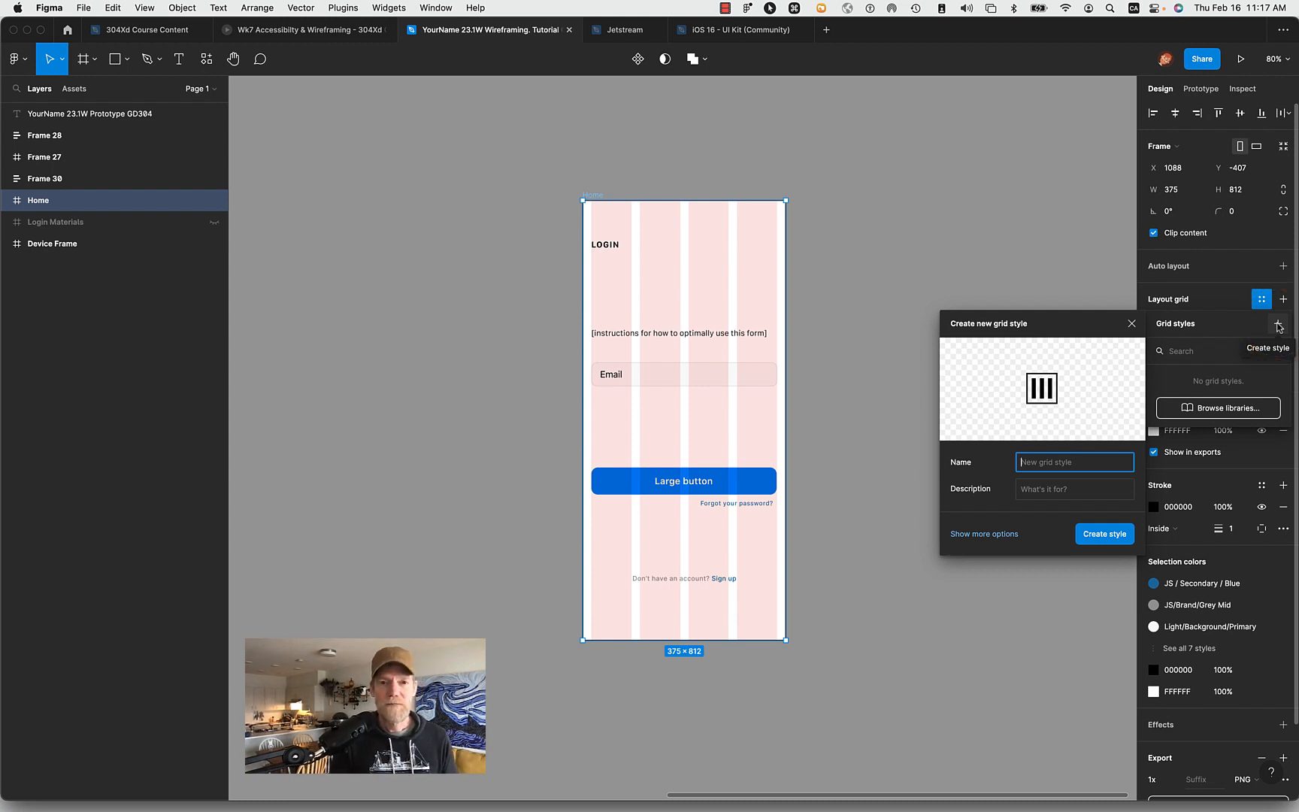
text(Mo)
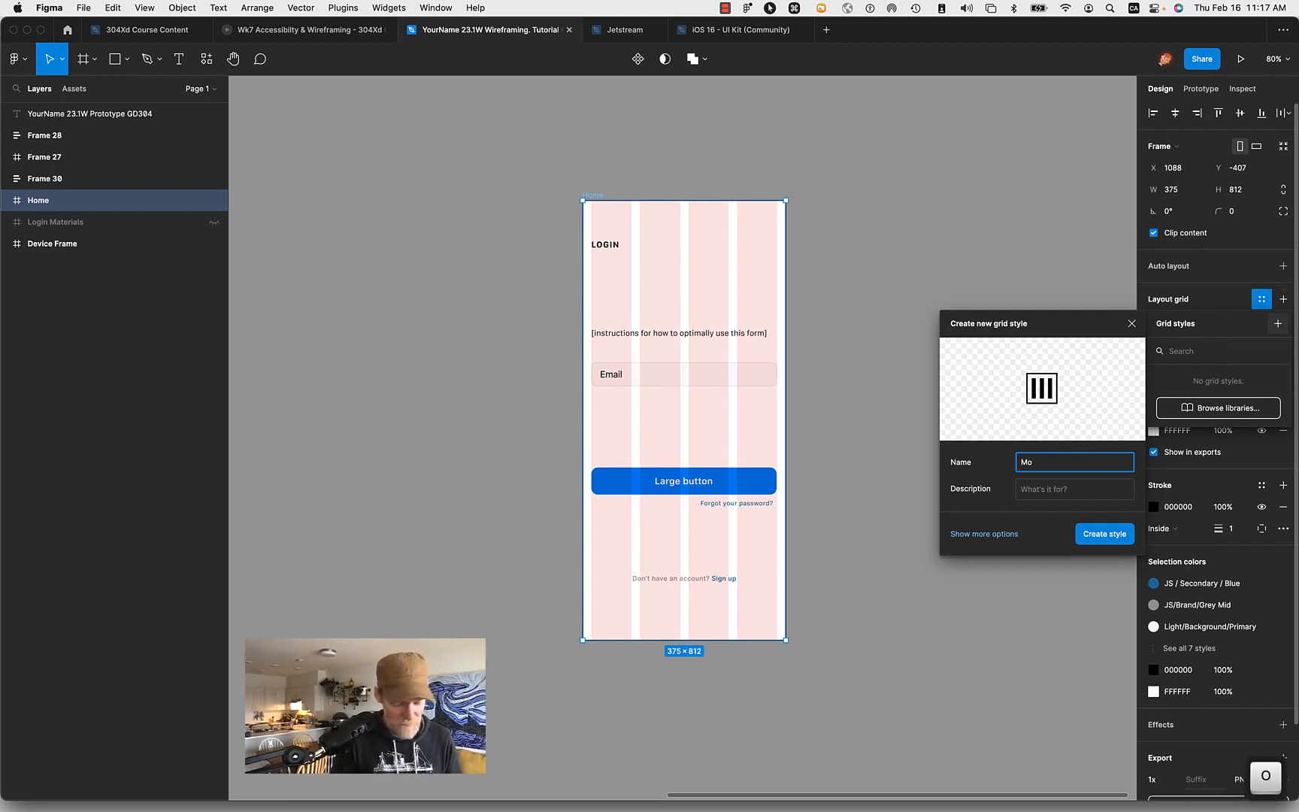
text(bile)
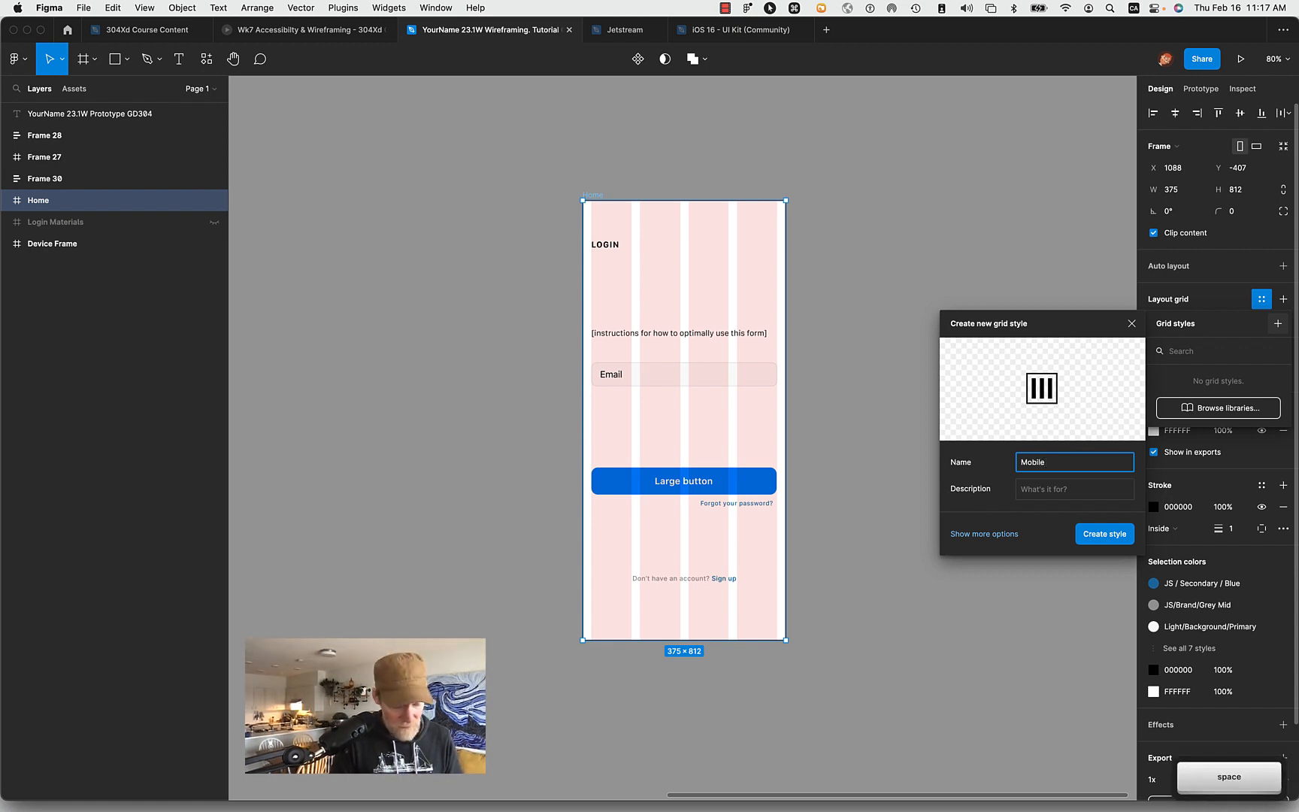
text( 4 Column)
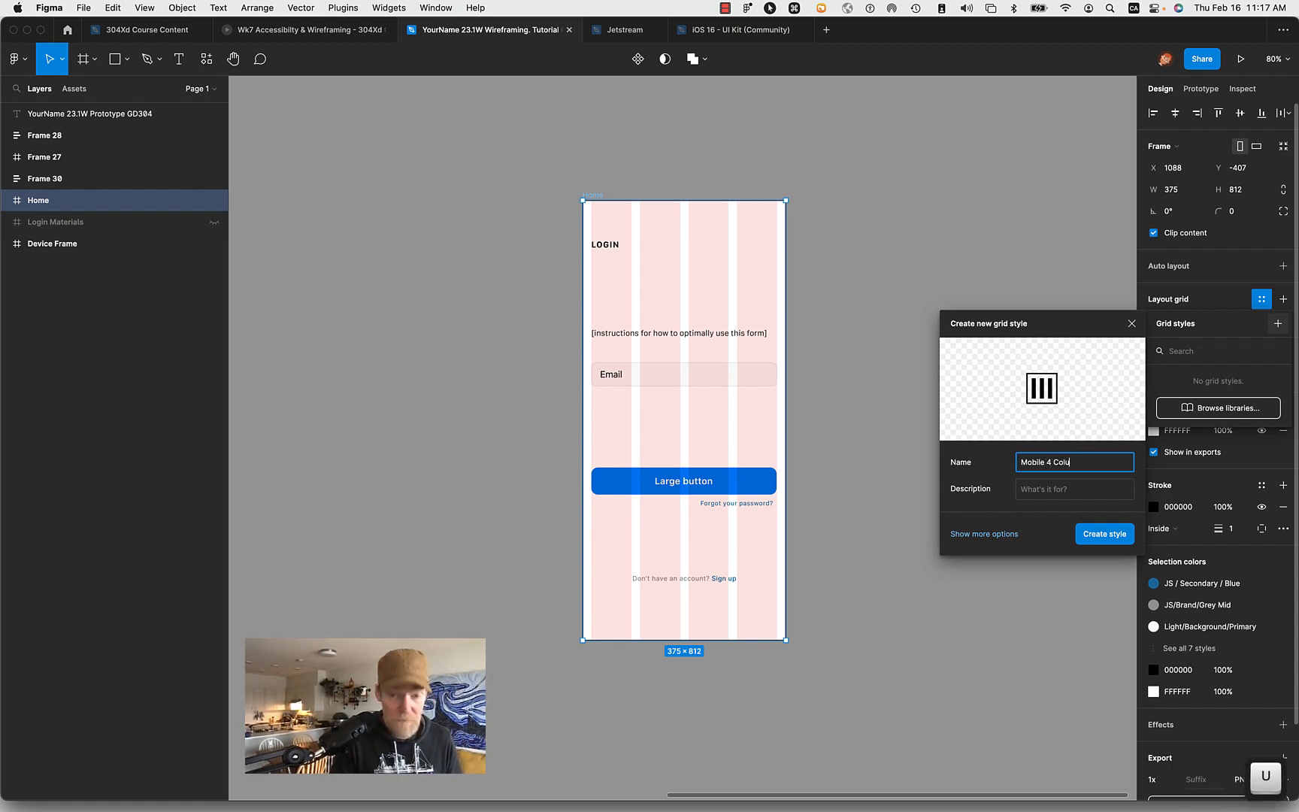
click(1109, 538)
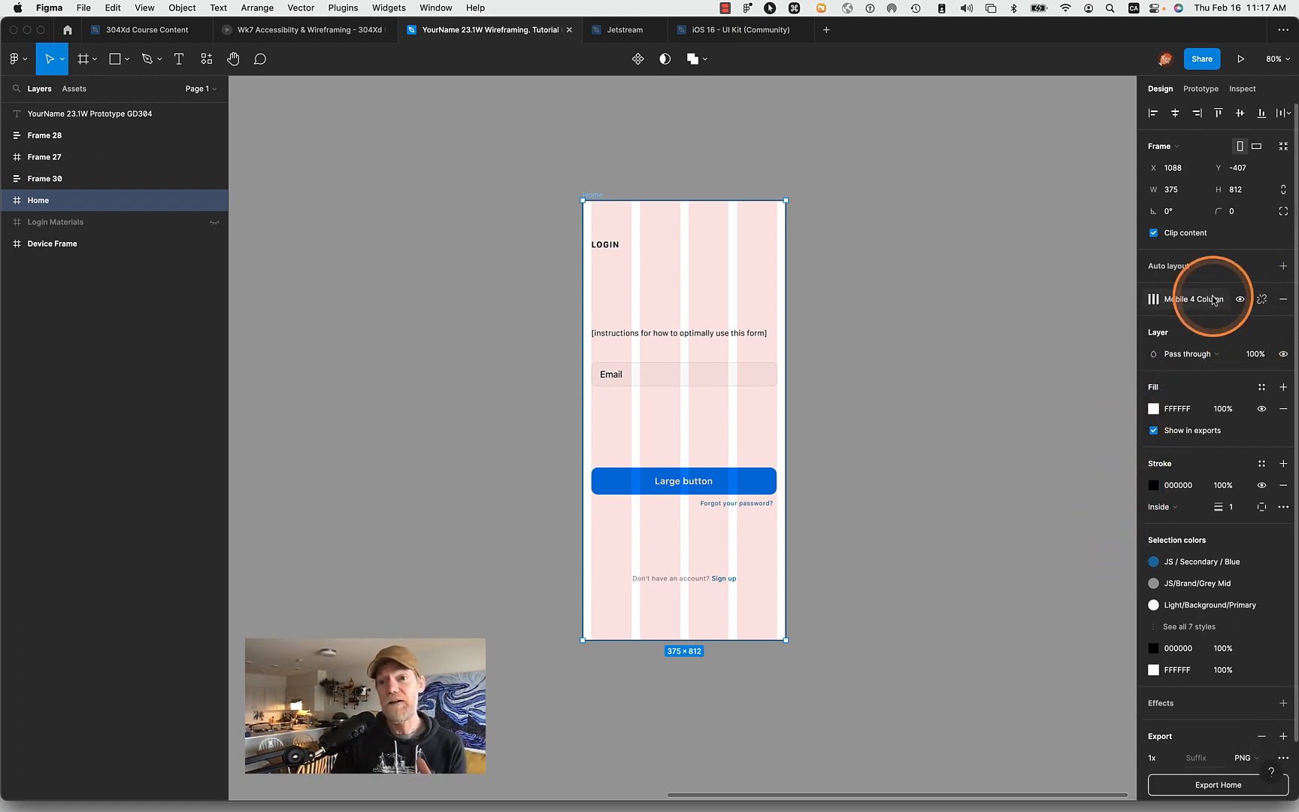
- Check the Mobile 4 Column entry among the Home frame's grid styles and deselect the frame
click(1152, 300)
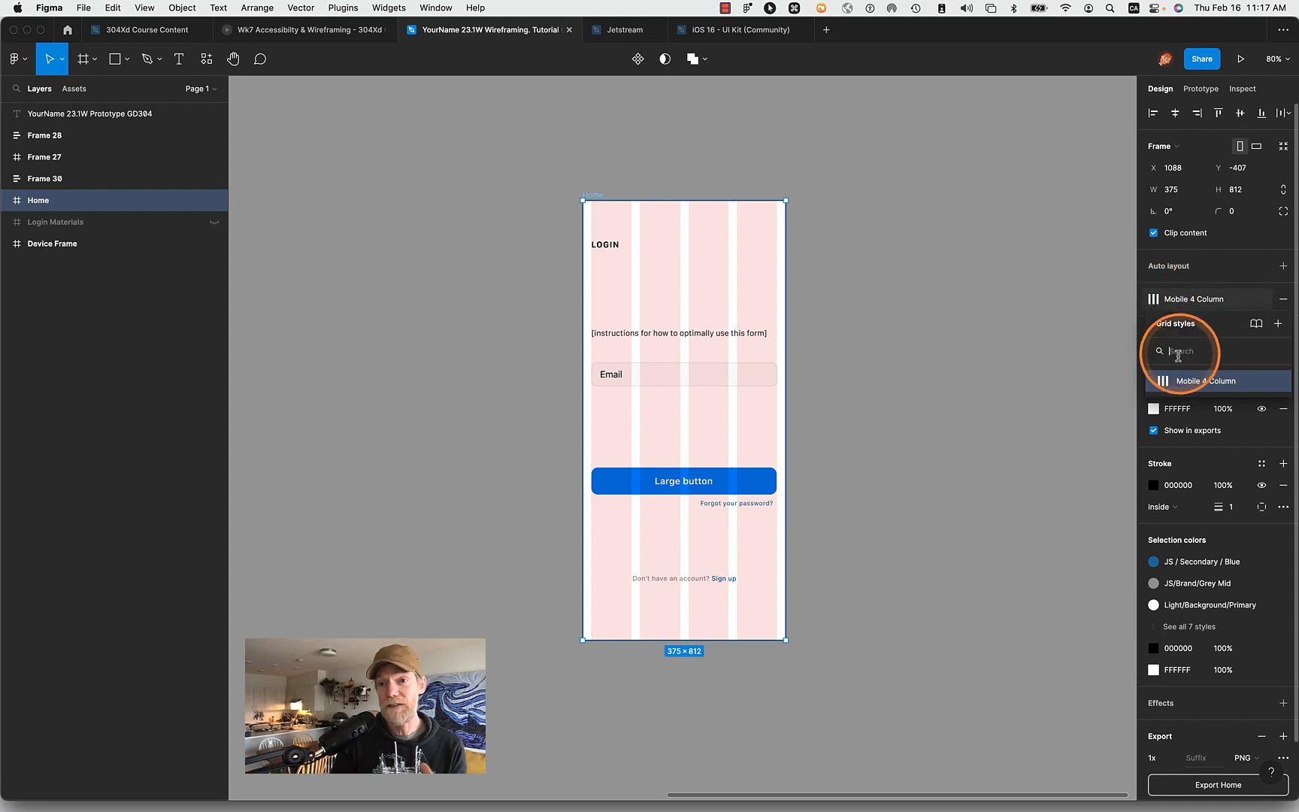
click(1212, 381)
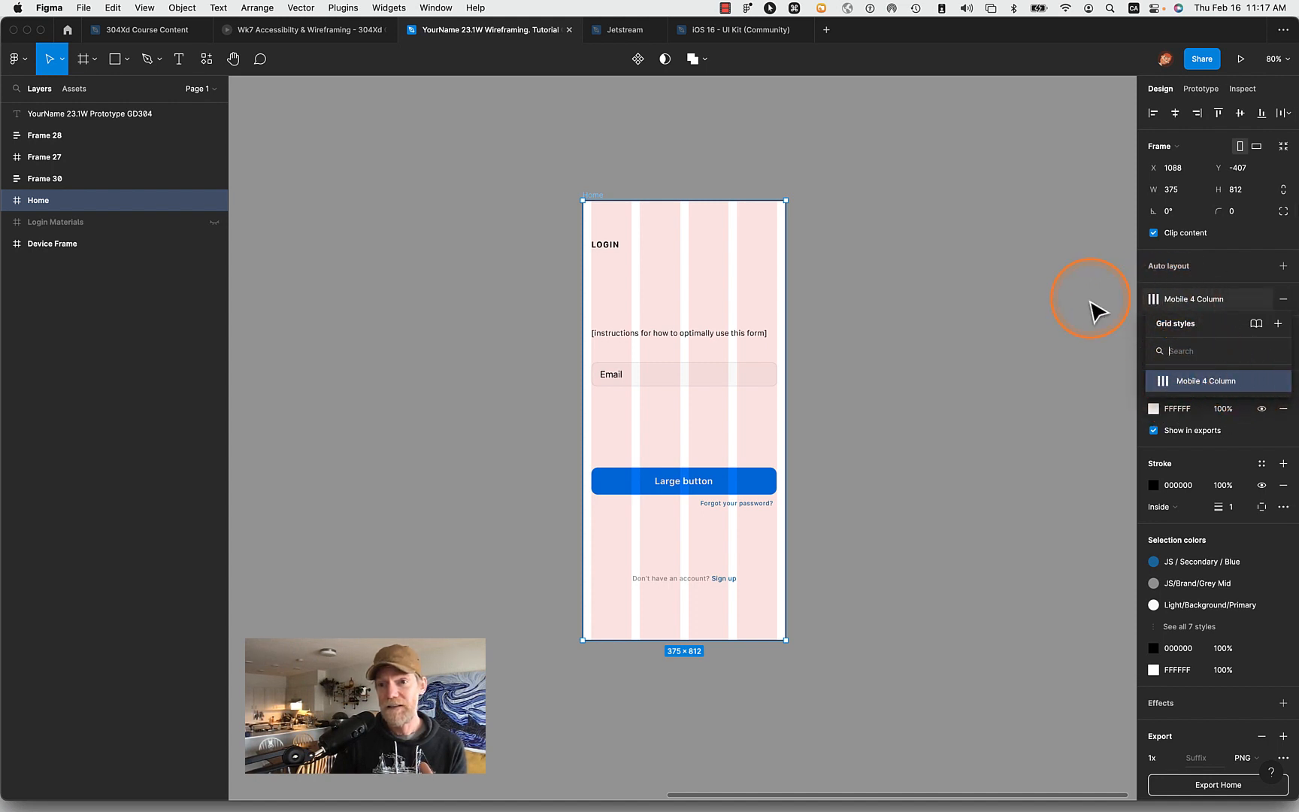
click(1049, 325)
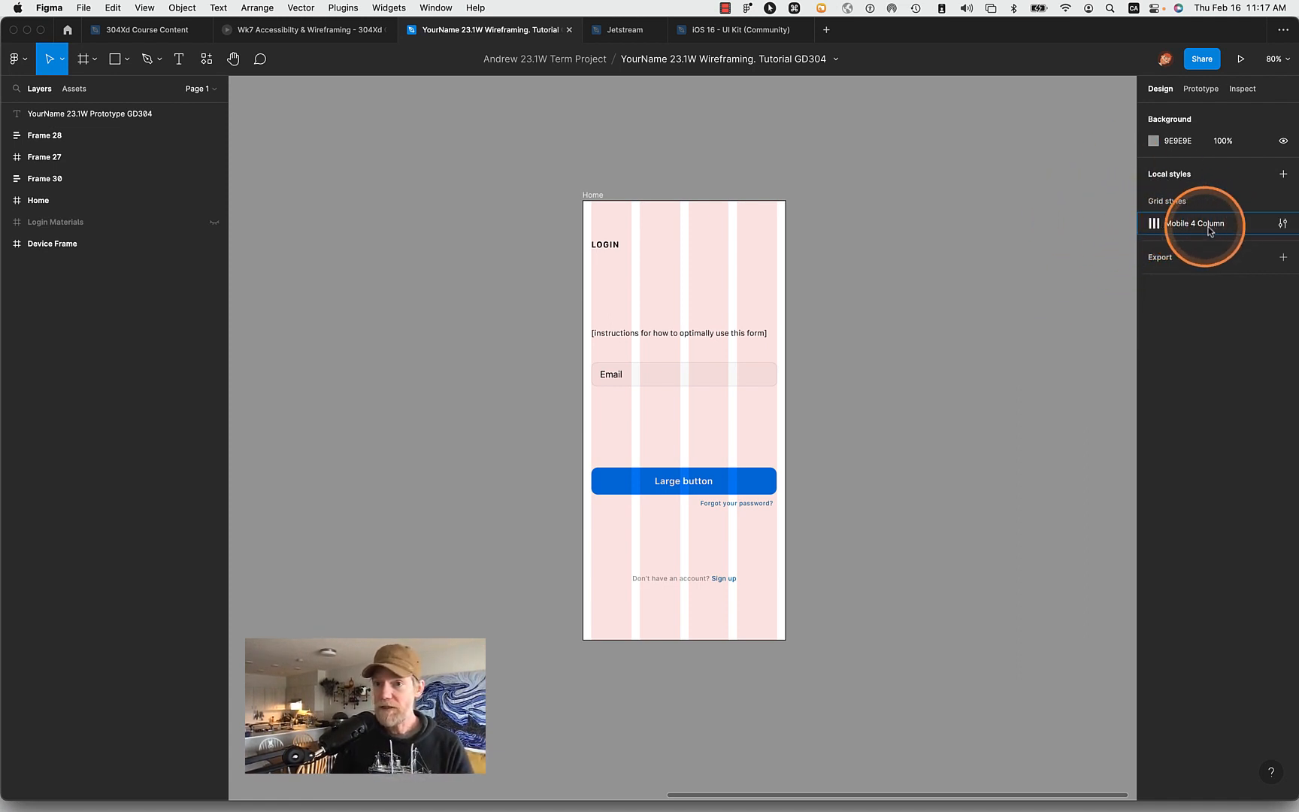
- Edit the Mobile 4 Column local grid style and add a second layout grid of type Rows
click(1283, 225)
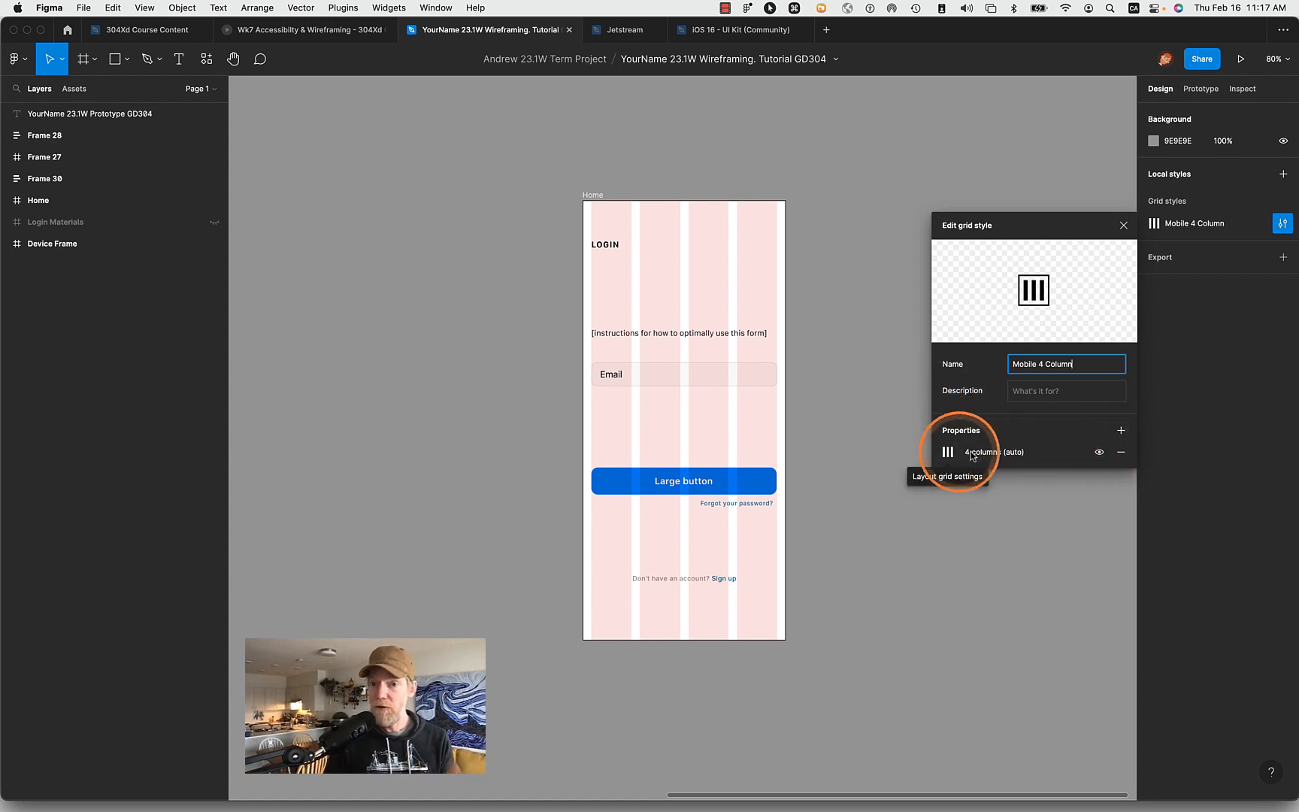
click(1121, 430)
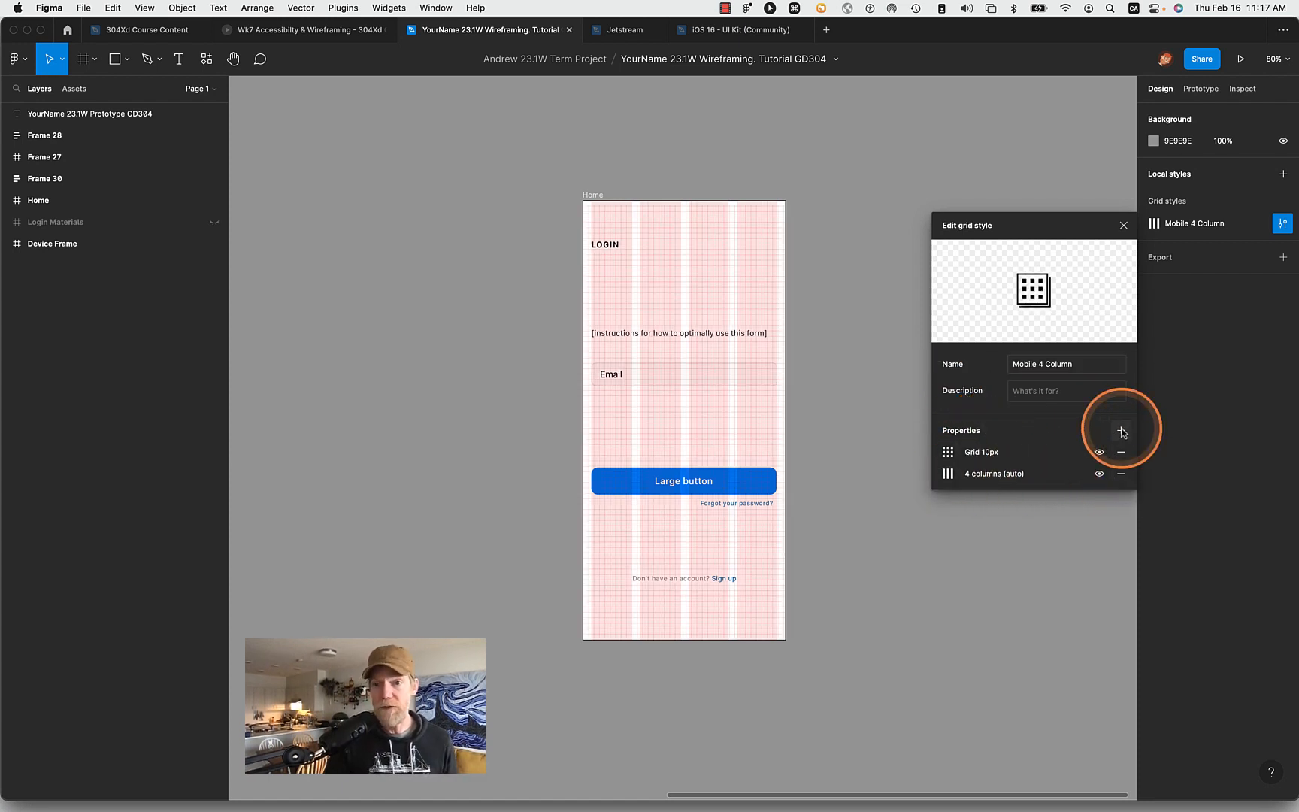
click(947, 456)
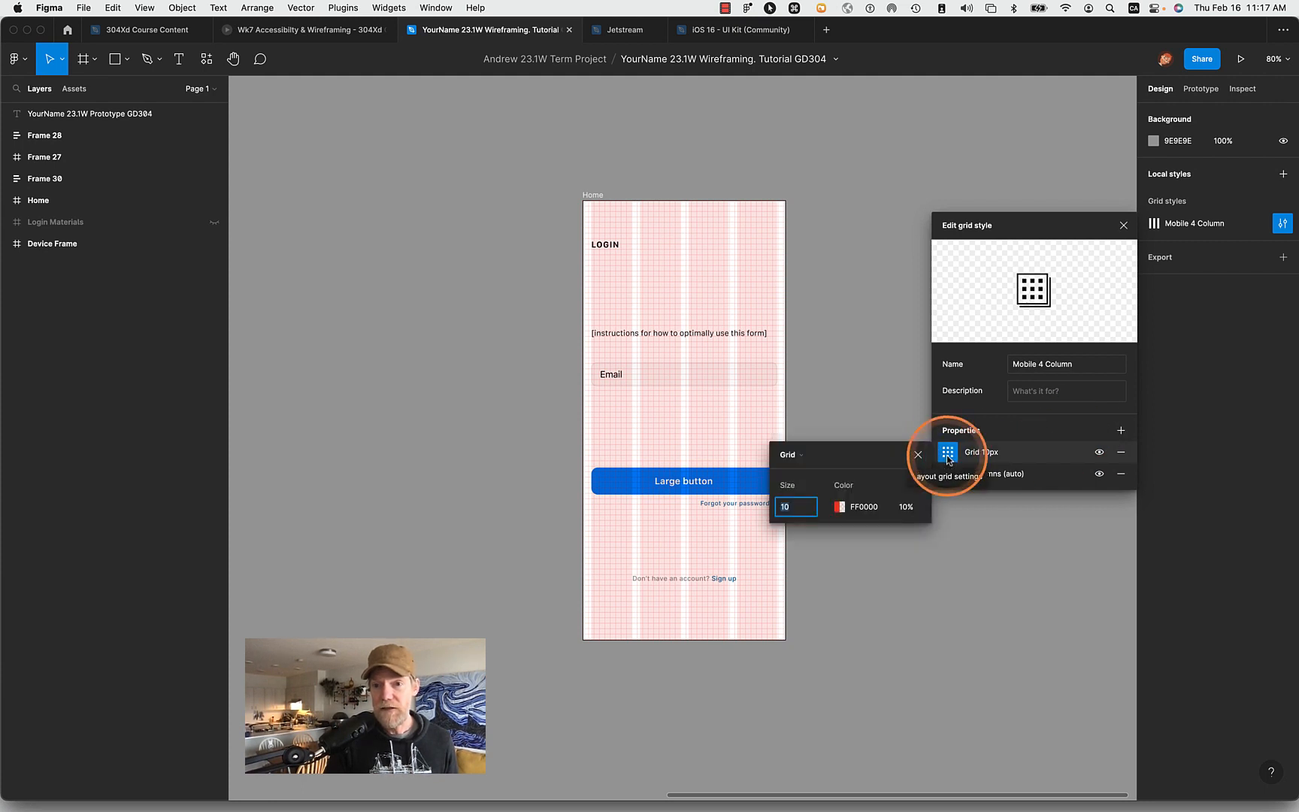
click(803, 460)
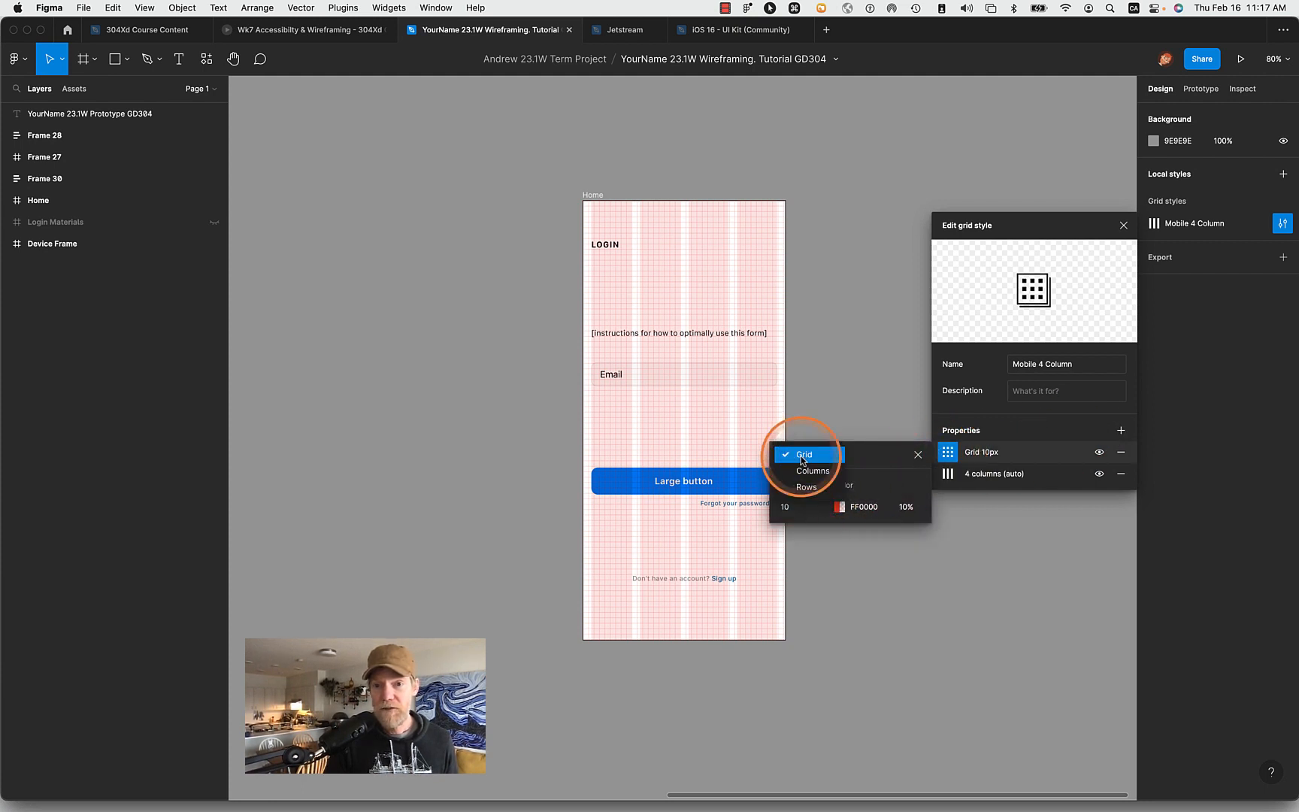
click(812, 487)
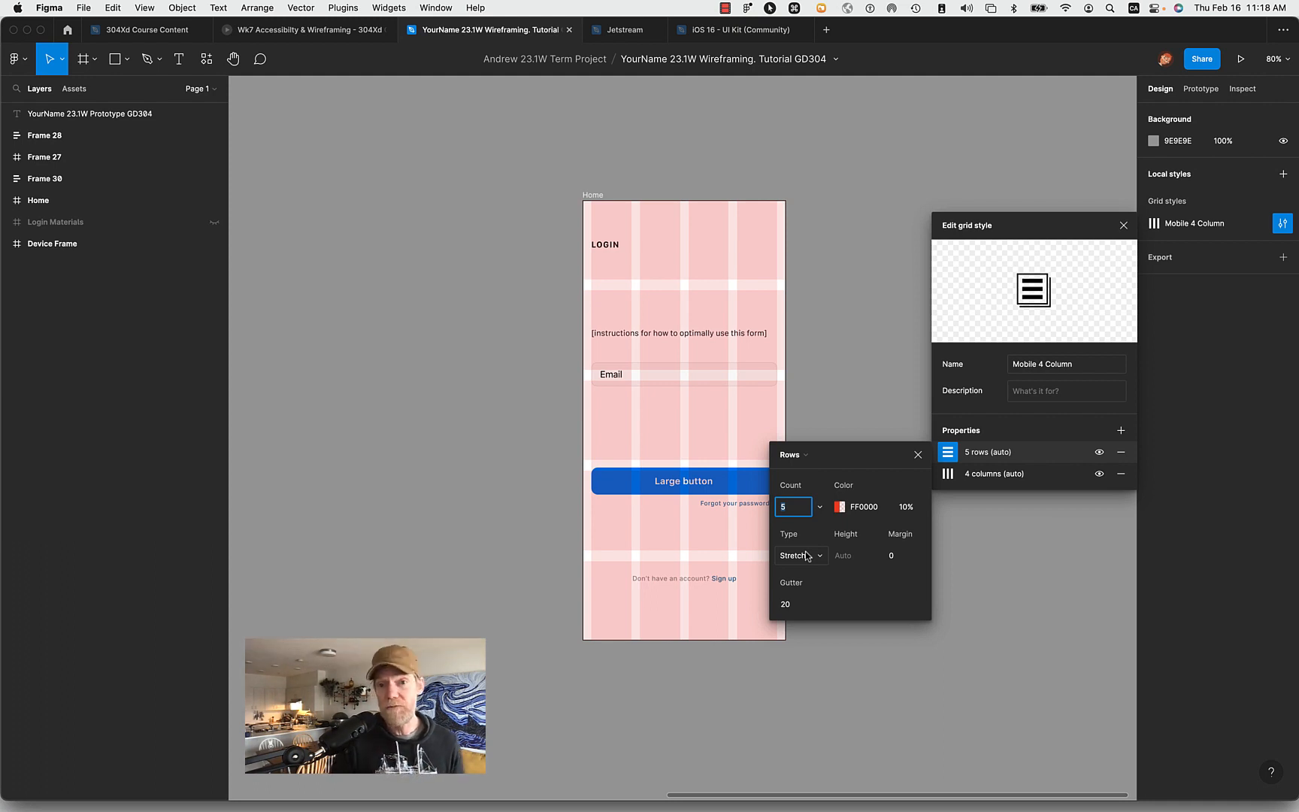
- Set the style's row grid to a margin of 24 and a count of 1, and close the style editor
click(896, 555)
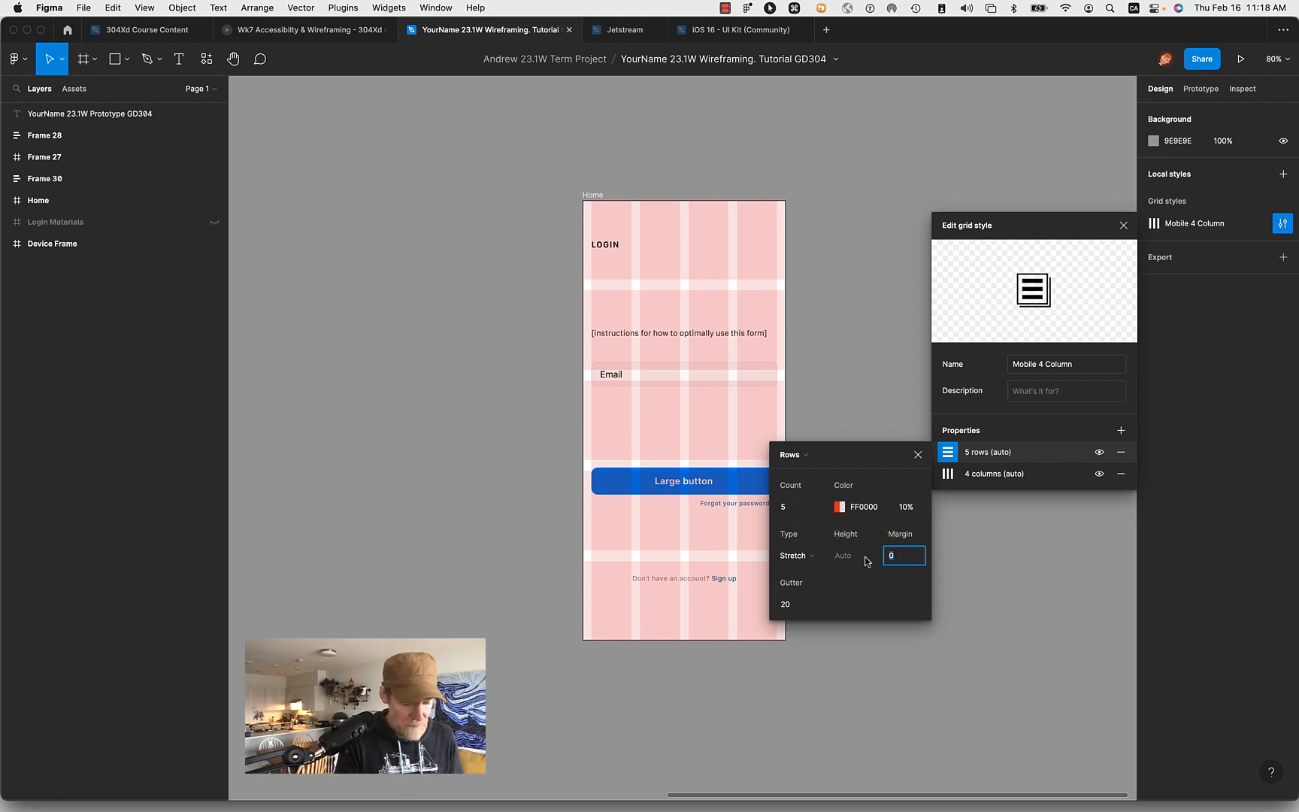
text(24)
key(Tab)
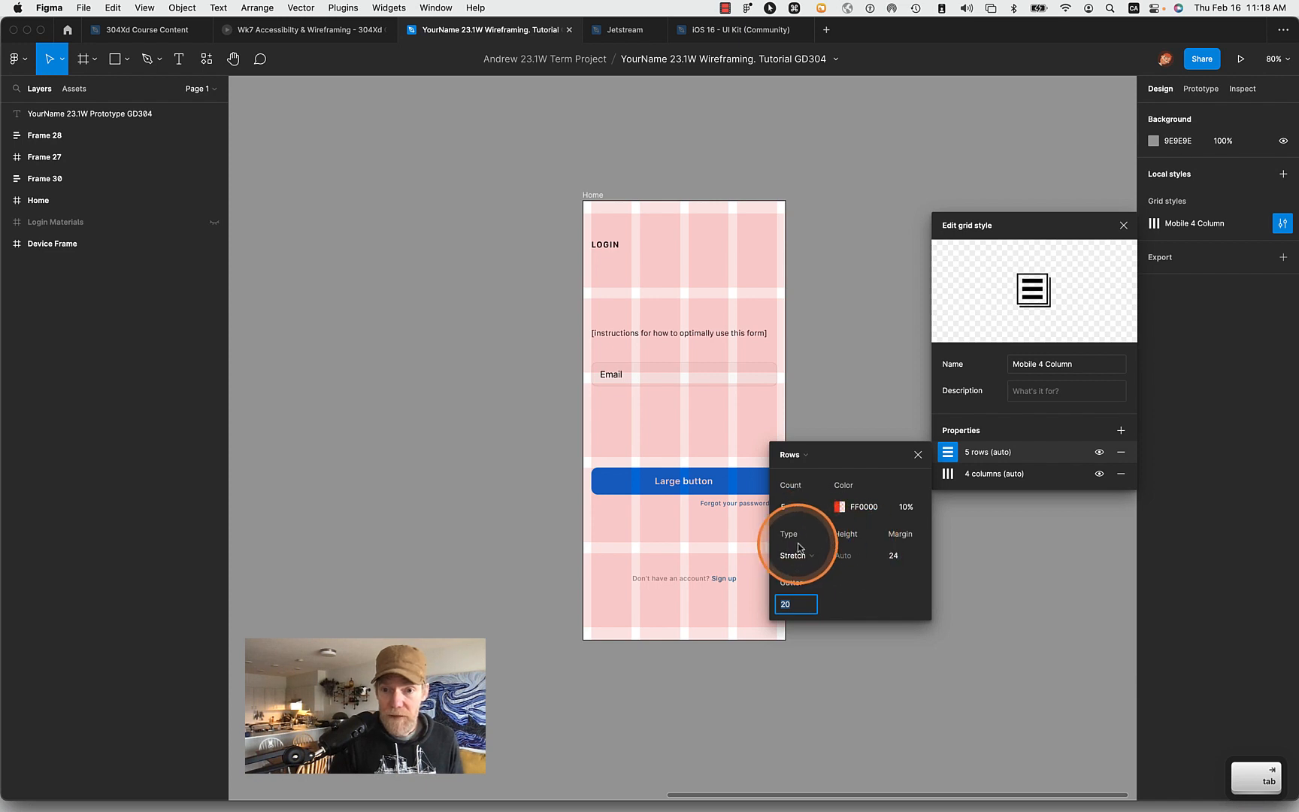
click(805, 508)
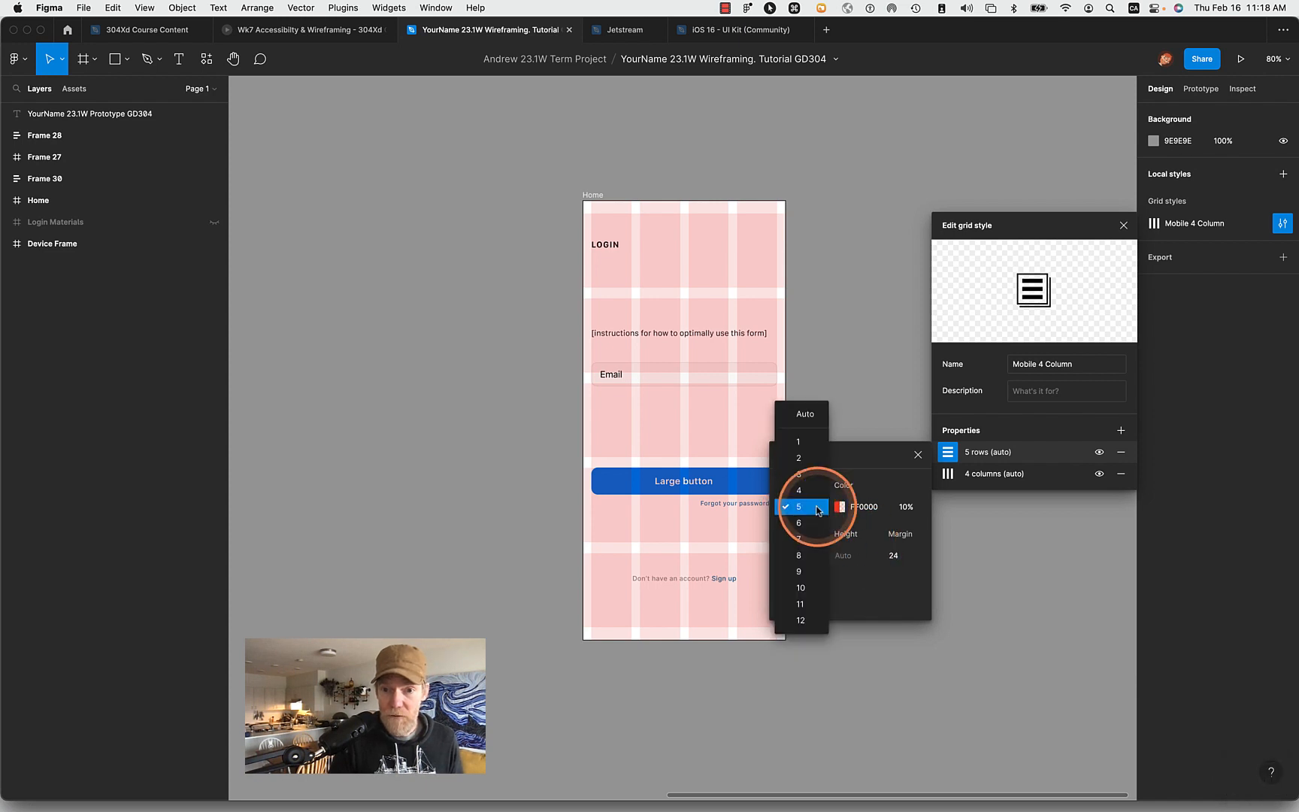
click(810, 448)
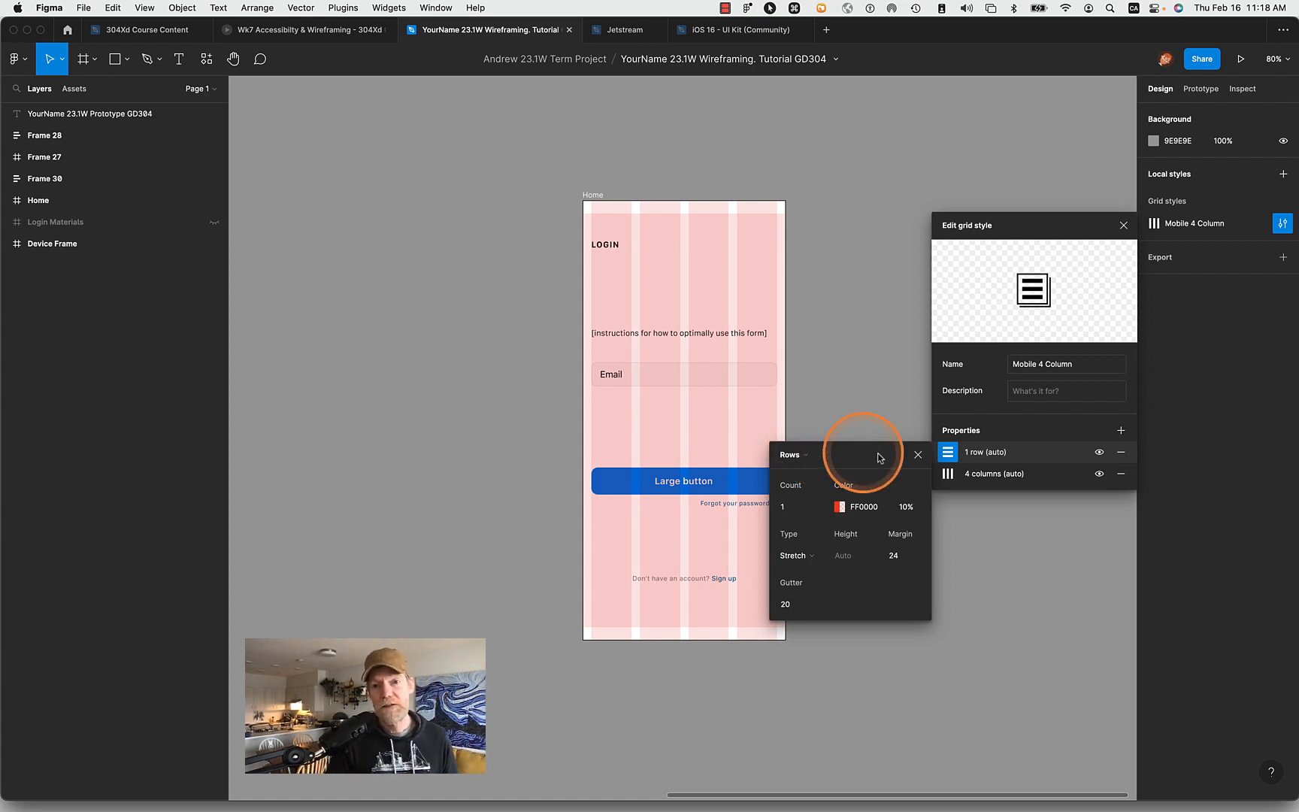
click(916, 456)
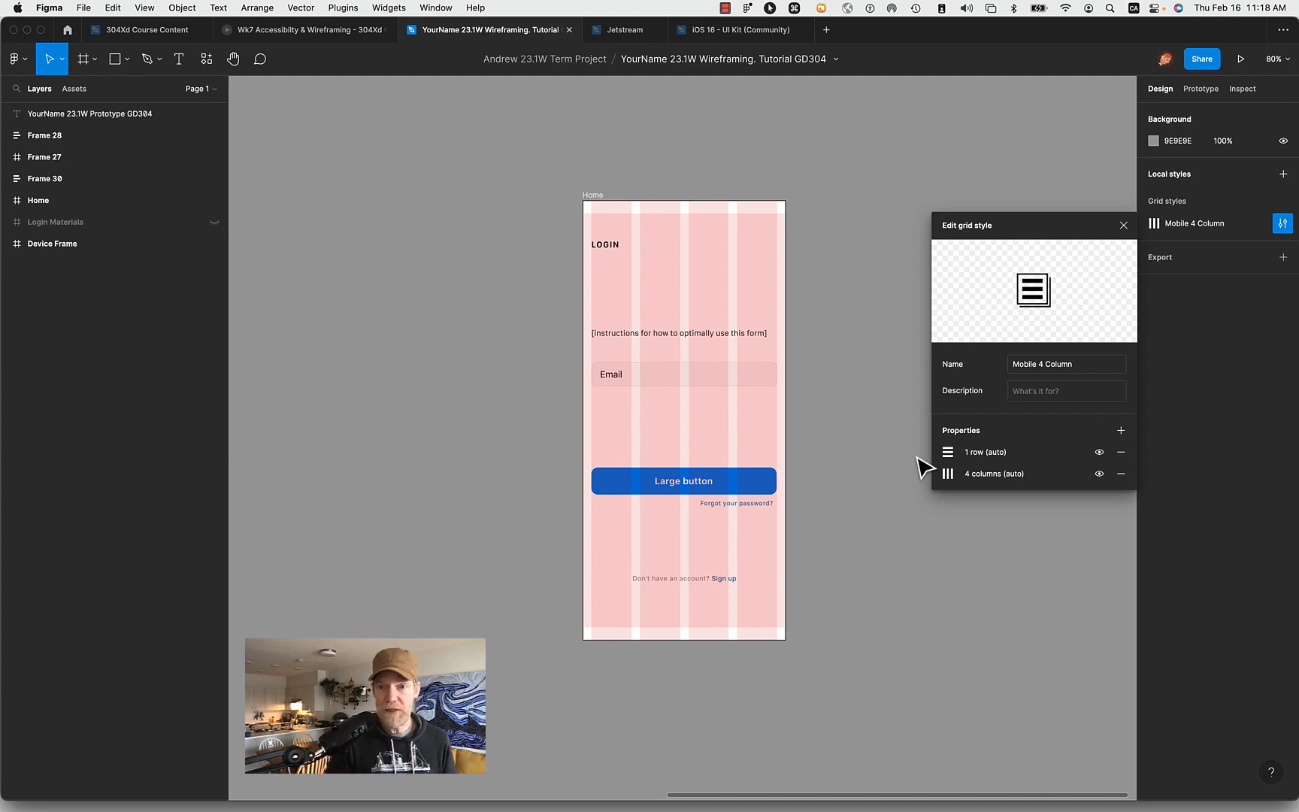
click(804, 290)
- Inspect the Home frame and its LOGIN heading against the combined row and column grid
click(594, 197)
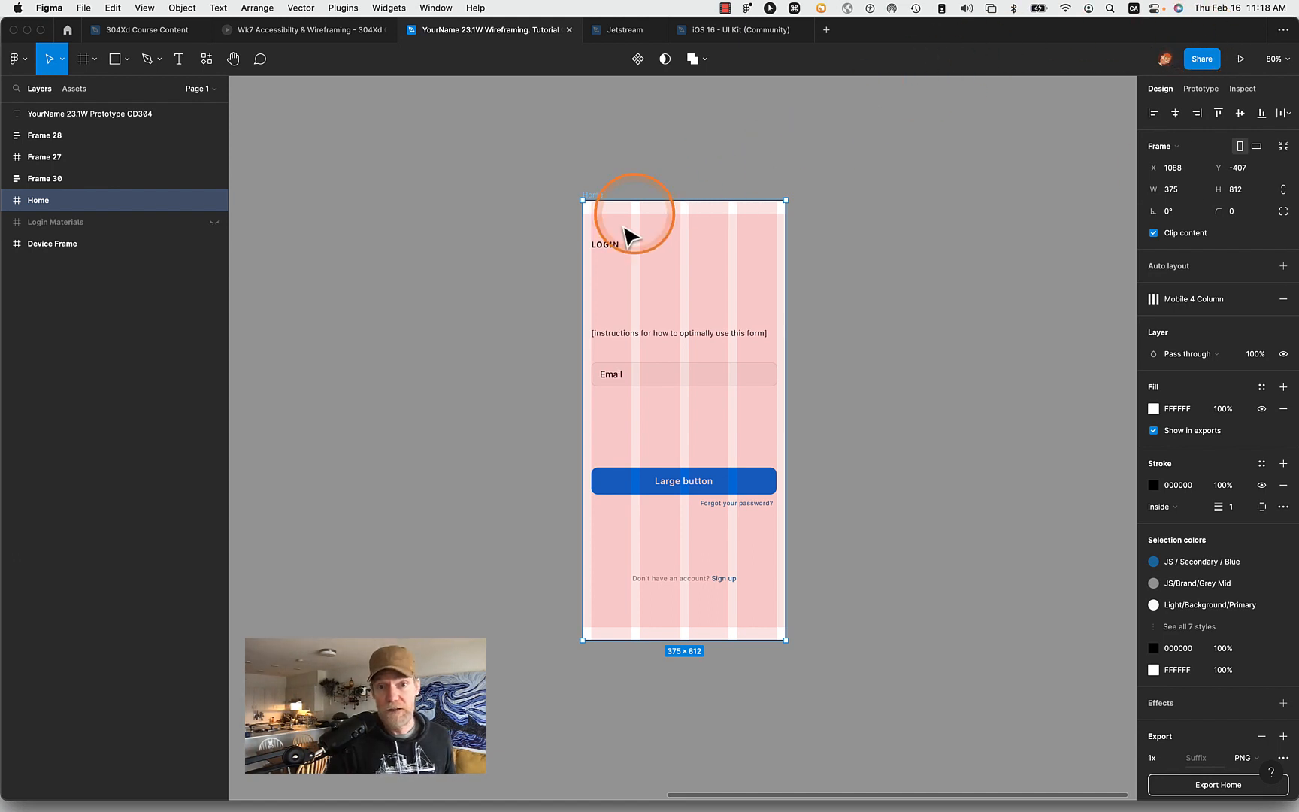
click(605, 243)
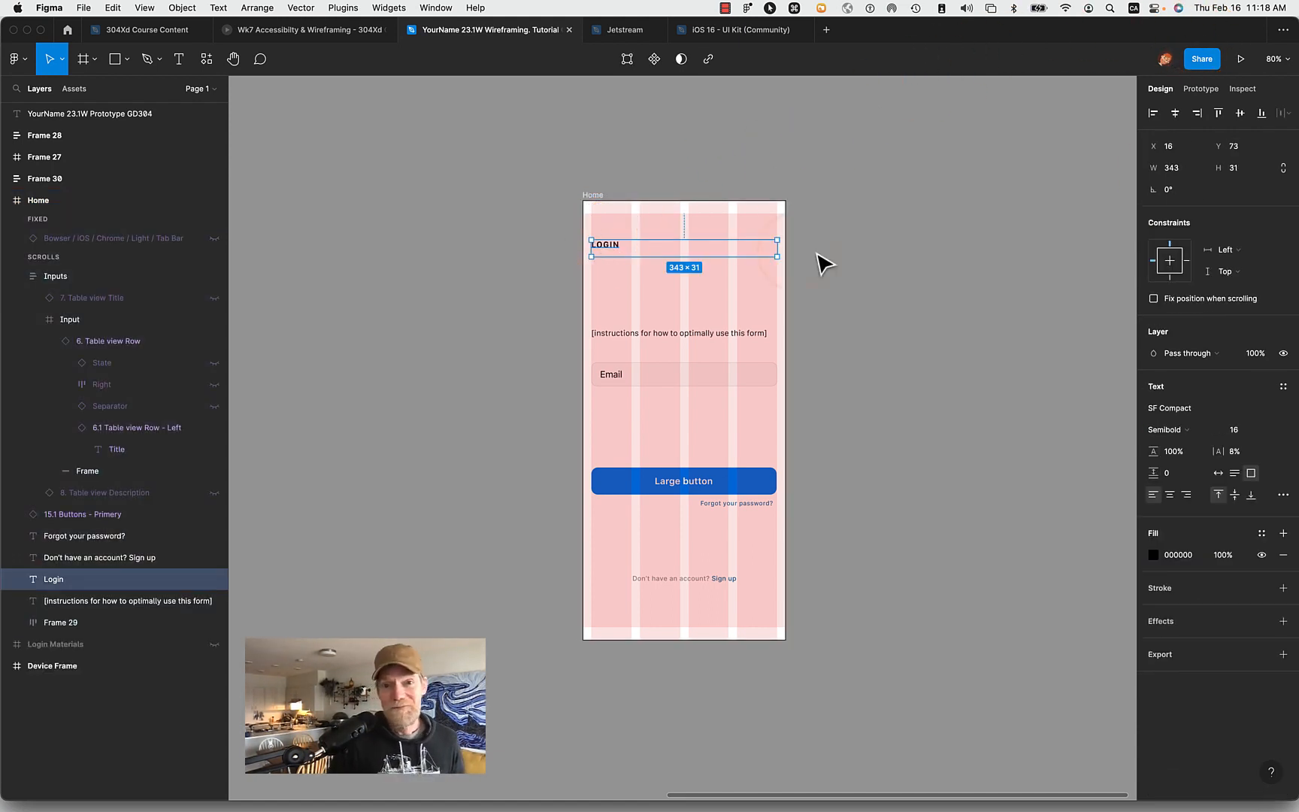
click(870, 259)
scroll(901, 363, up, 5)
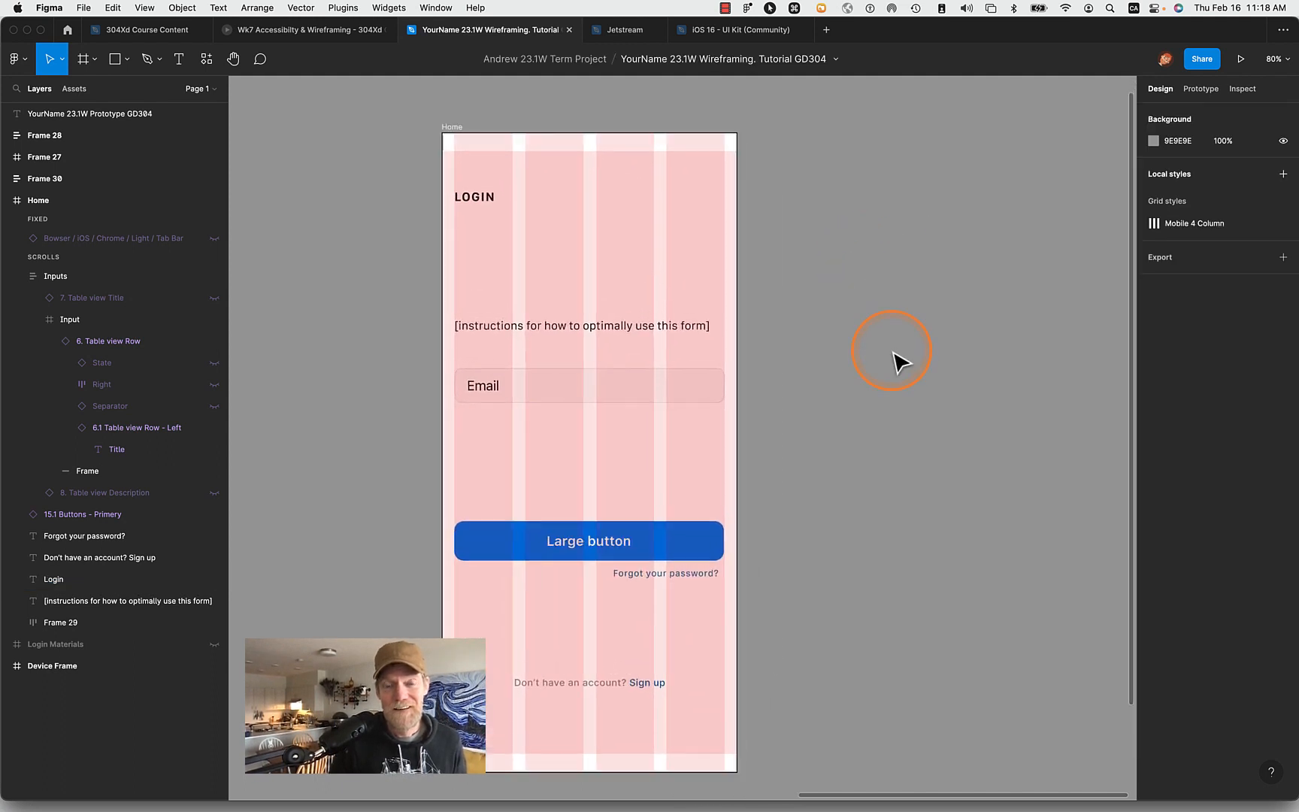
click(451, 126)
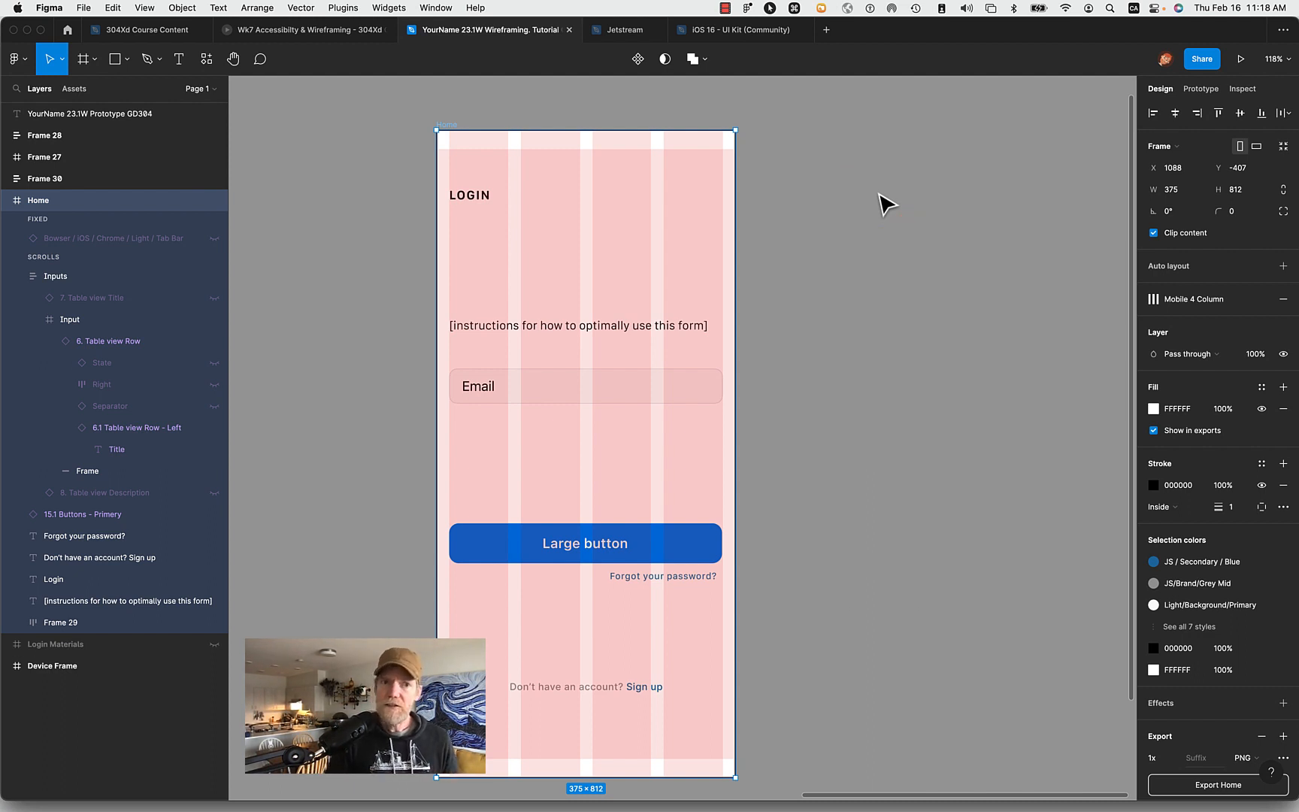
click(879, 196)
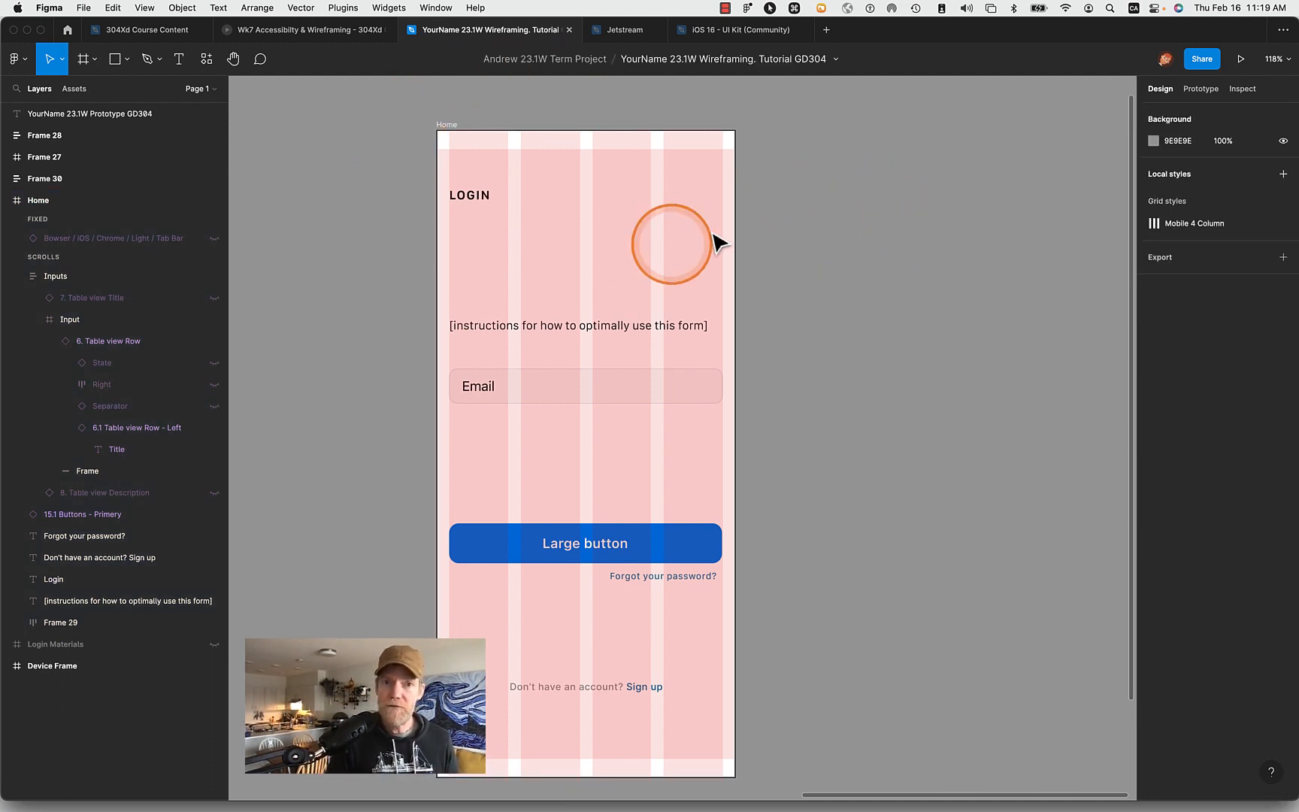
click(84, 64)
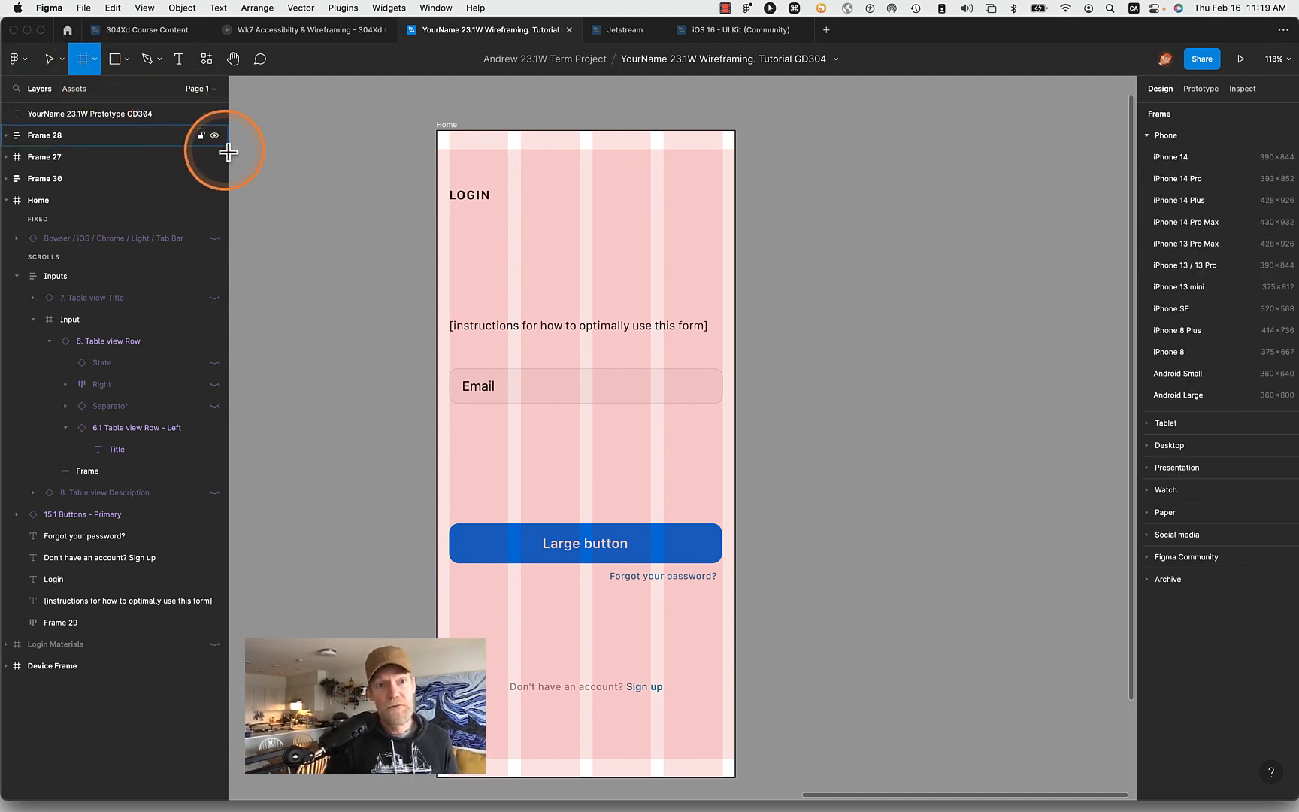
click(326, 121)
click(85, 61)
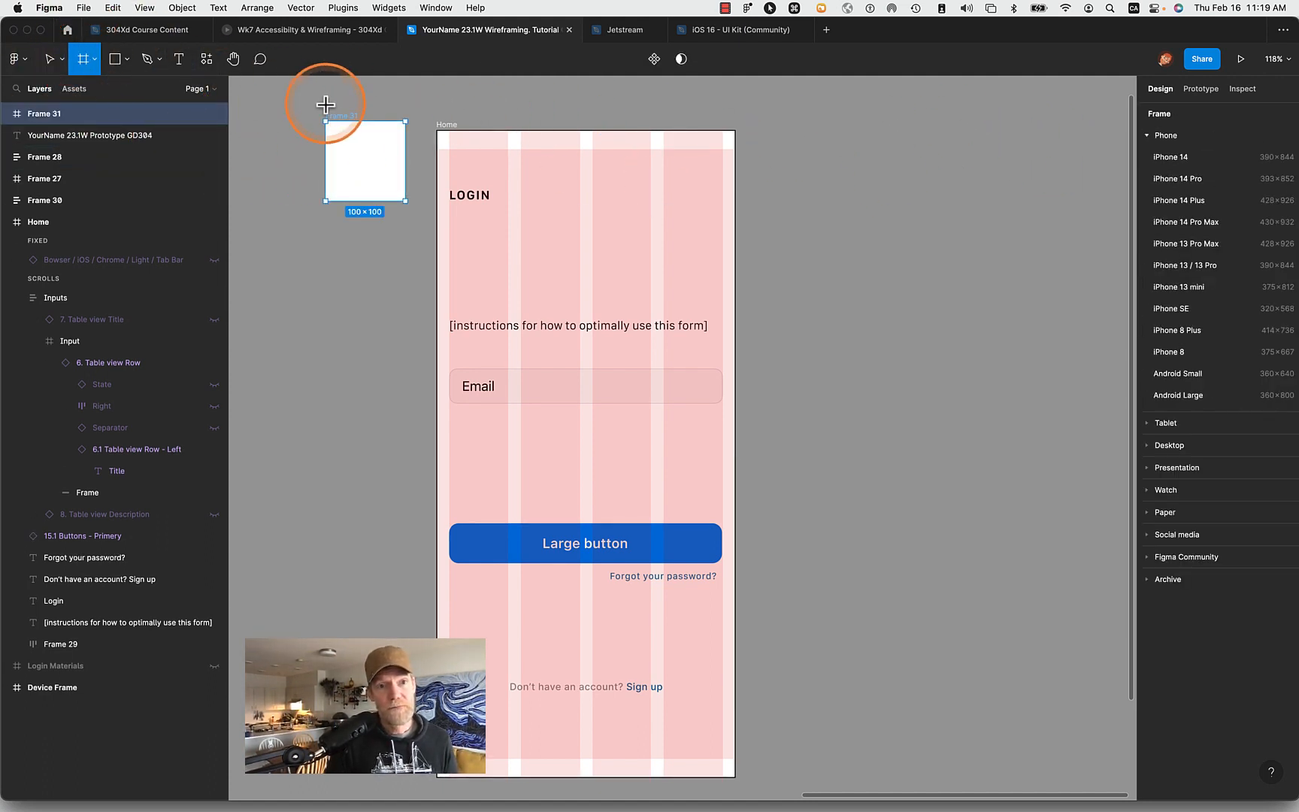
key(Escape)
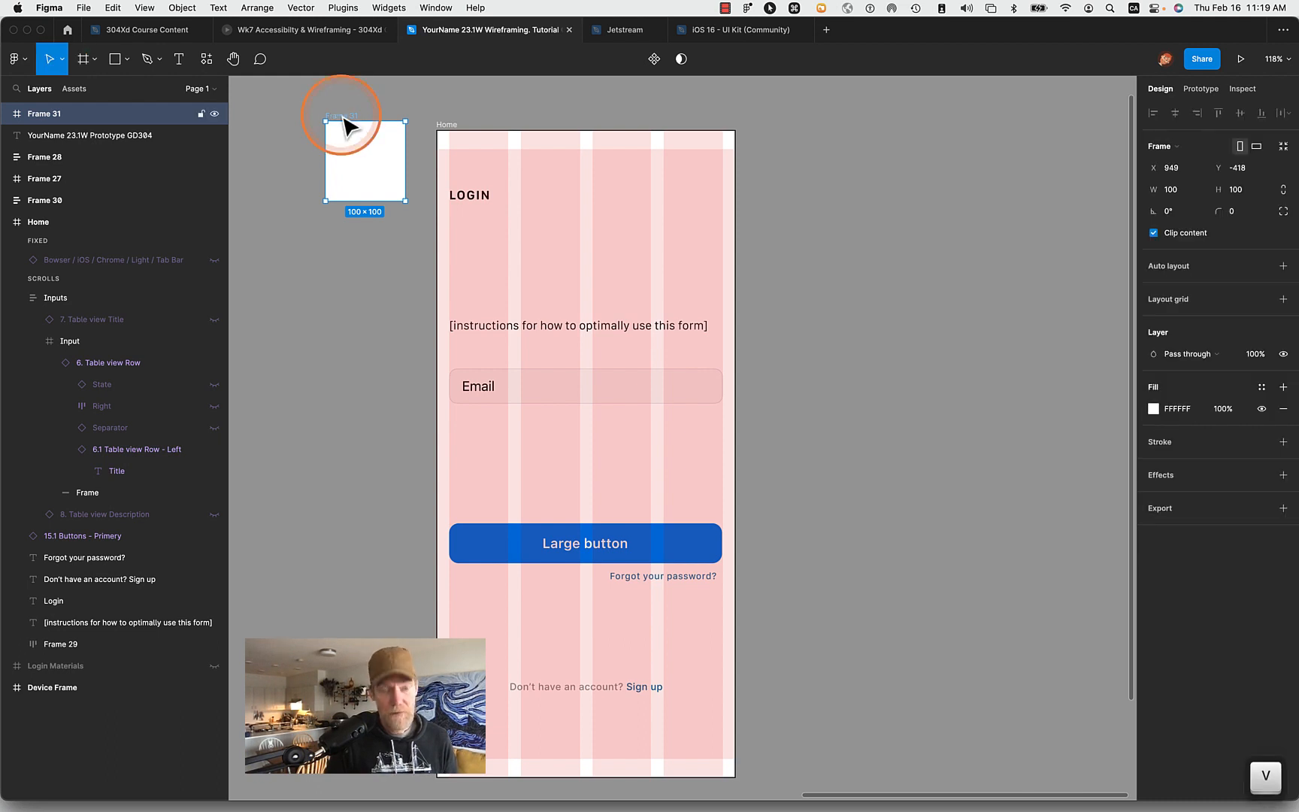
key(BackSpace)
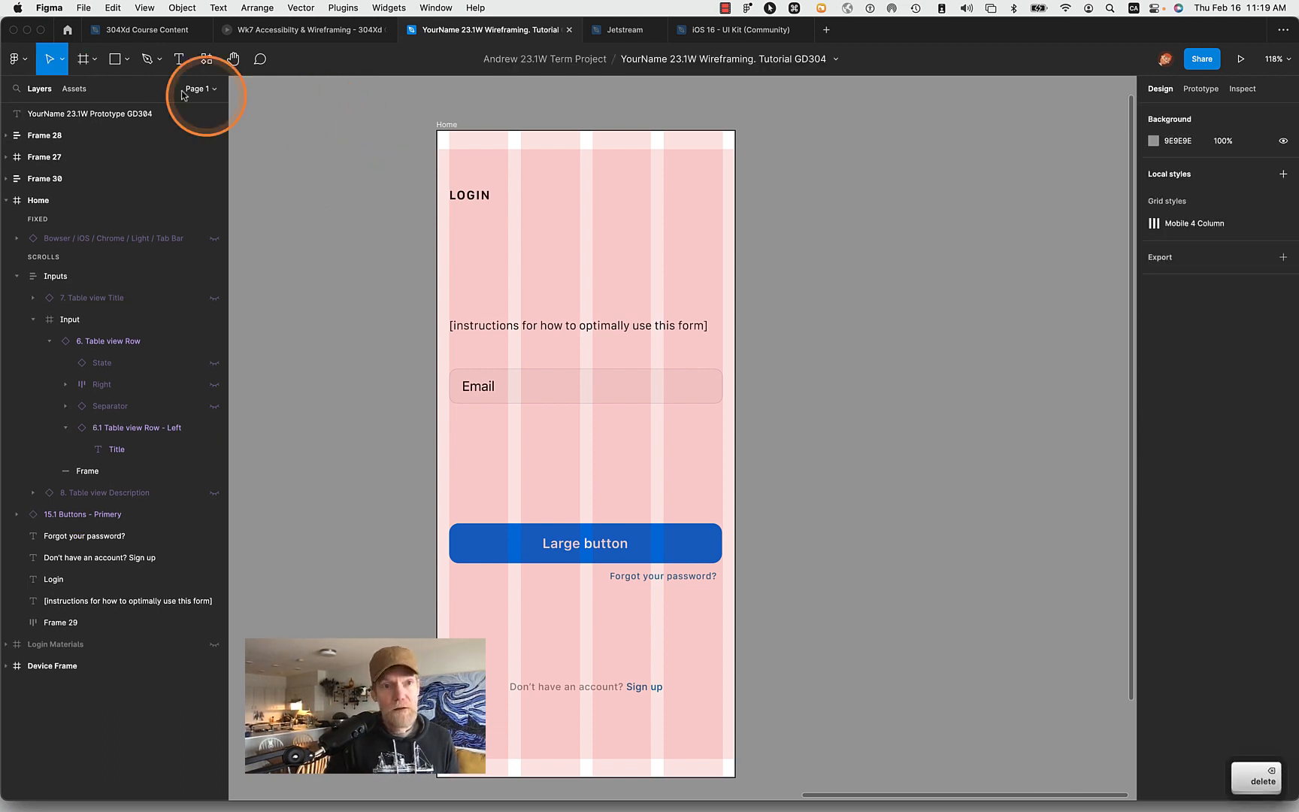
- Review the frame size presets, including the archived ones, and draw a custom frame about 344 × 721 beside the Home frame
click(83, 58)
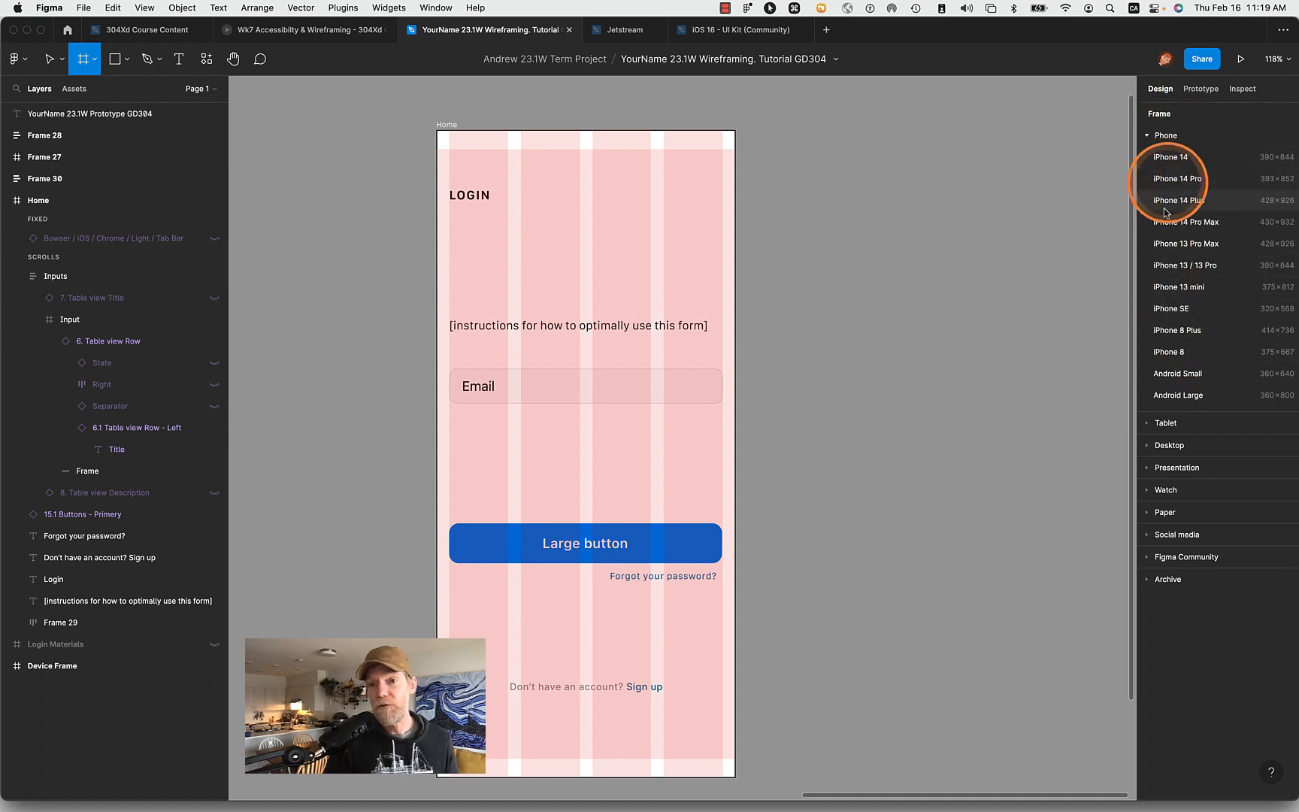
click(1148, 580)
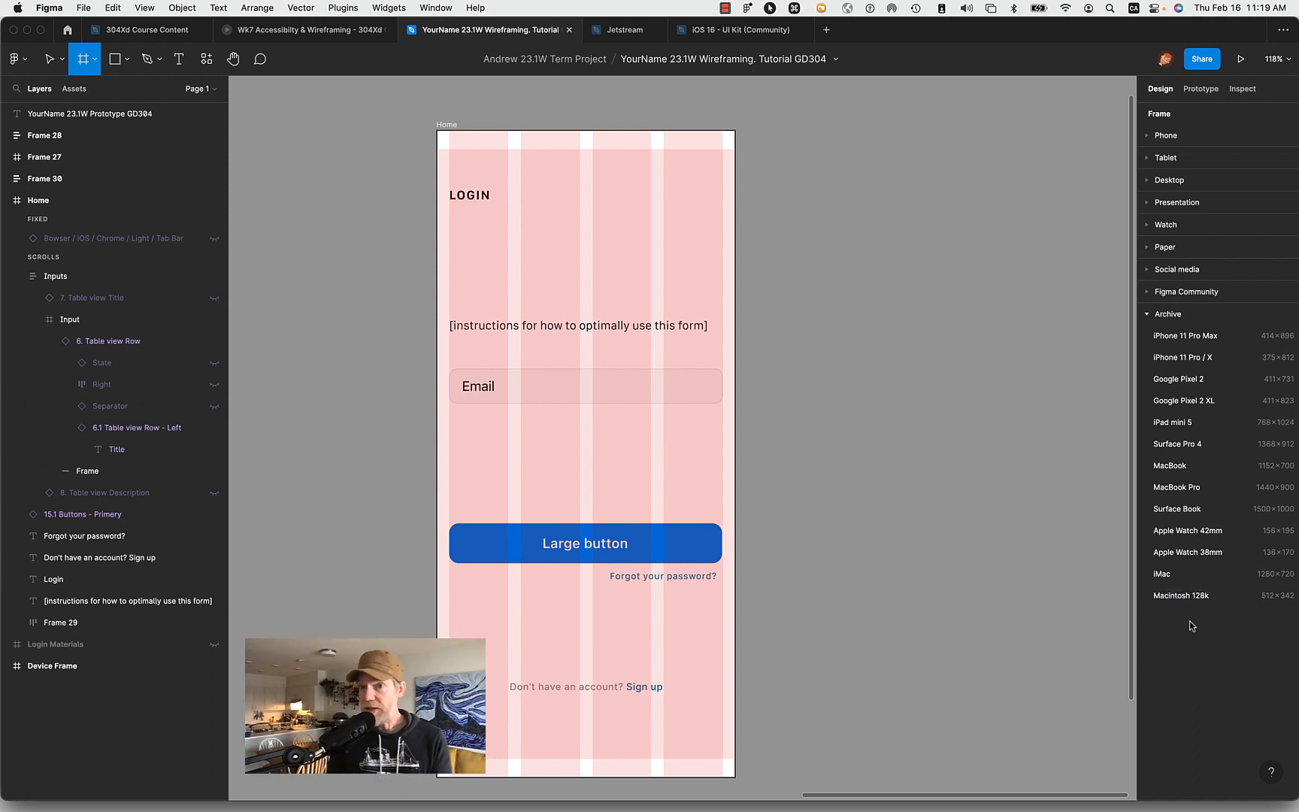
click(1148, 327)
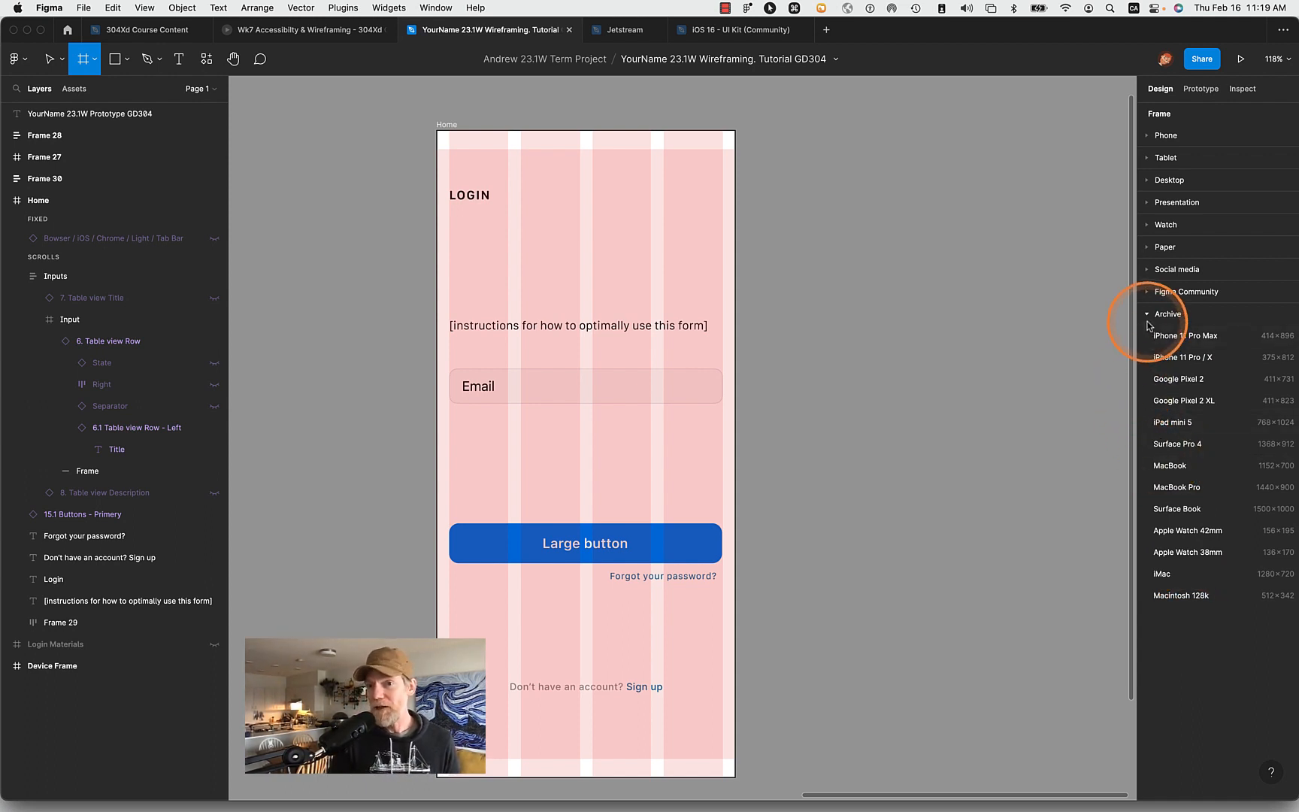
click(1148, 316)
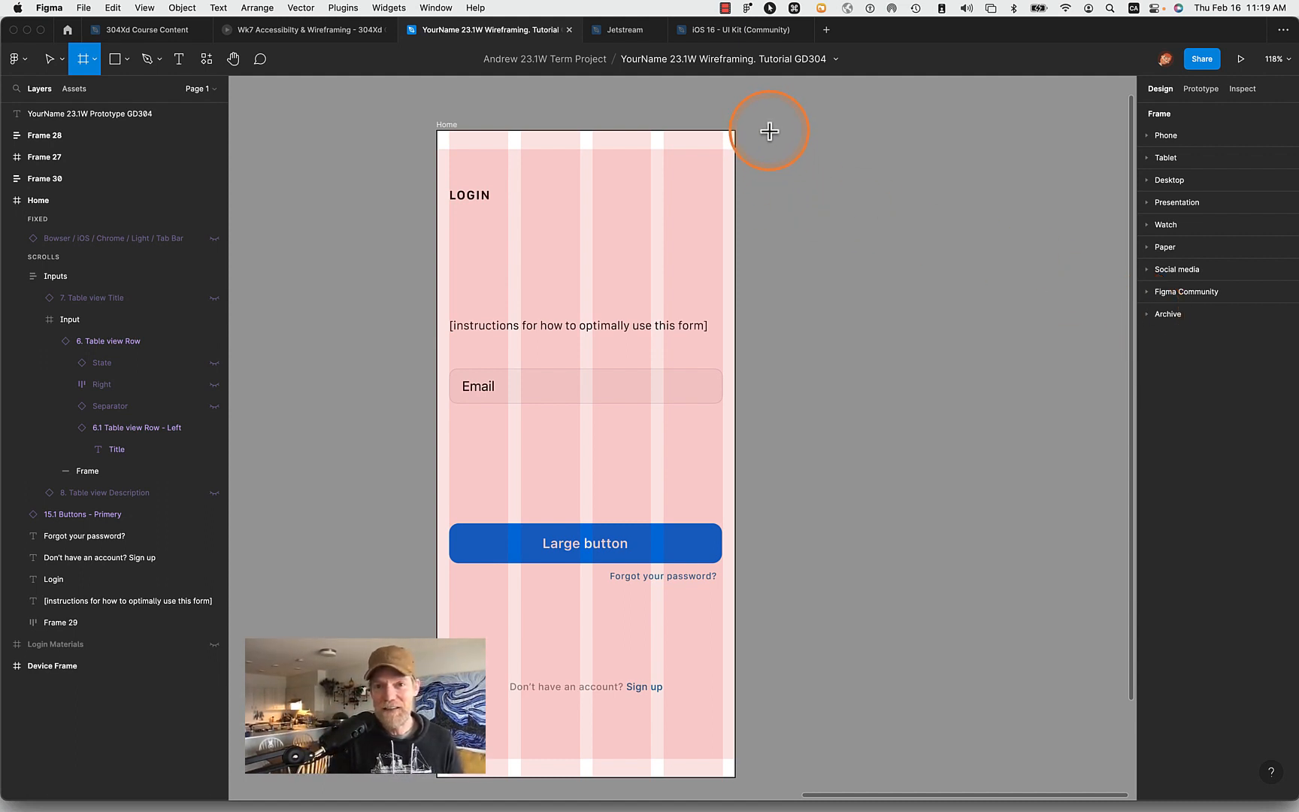
mouse_move(769, 131)
mouse_down()
mouse_move(1093, 603)
mouse_move(1044, 704)
mouse_up()
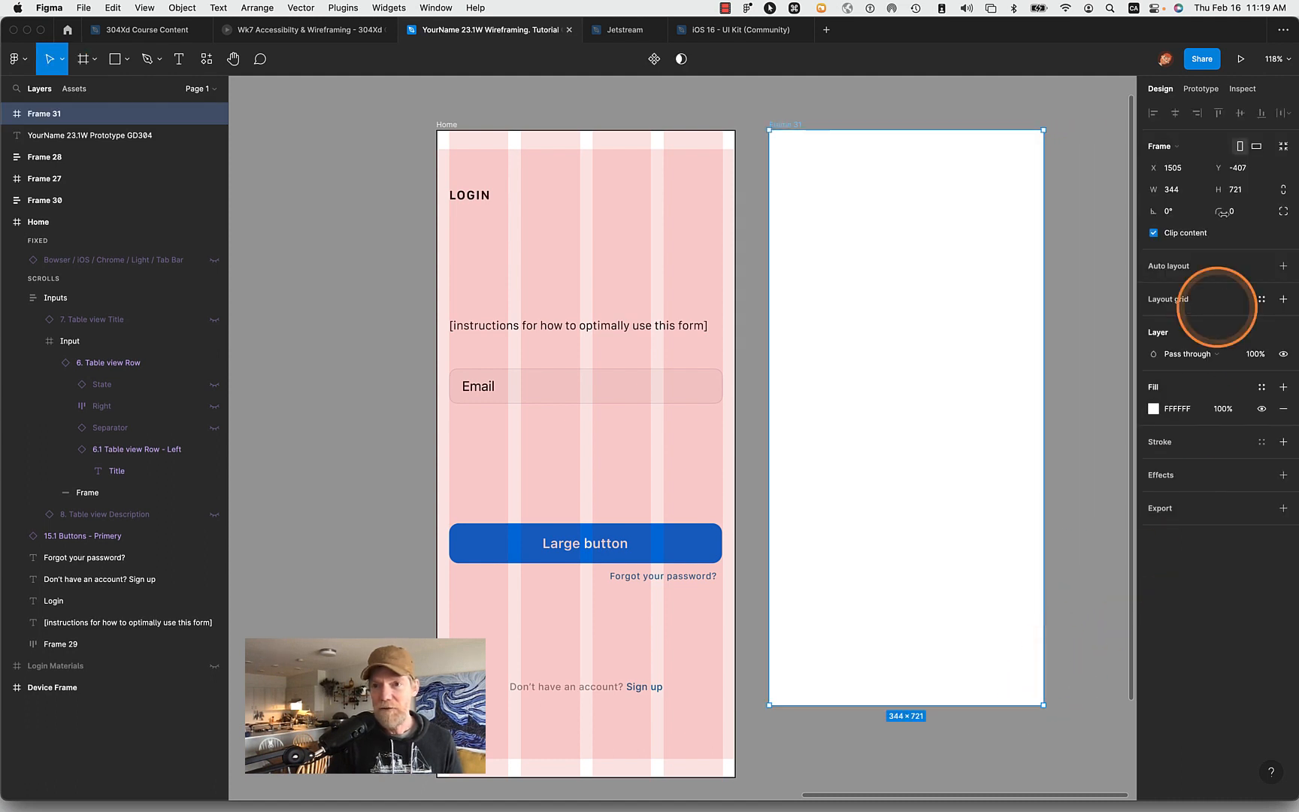
- Set the new frame's width to 375 and its height to 812, matching the Home frame's dimensions
click(1171, 191)
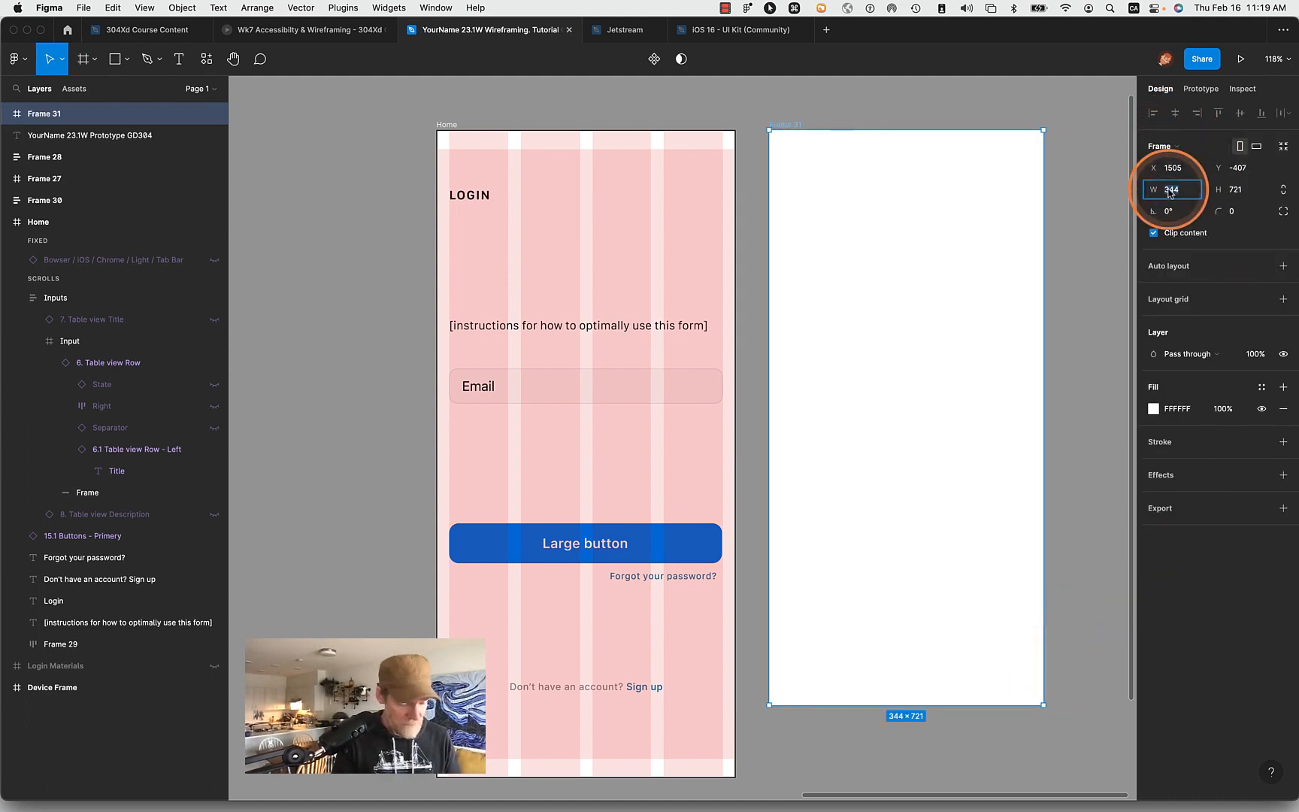
text(375)
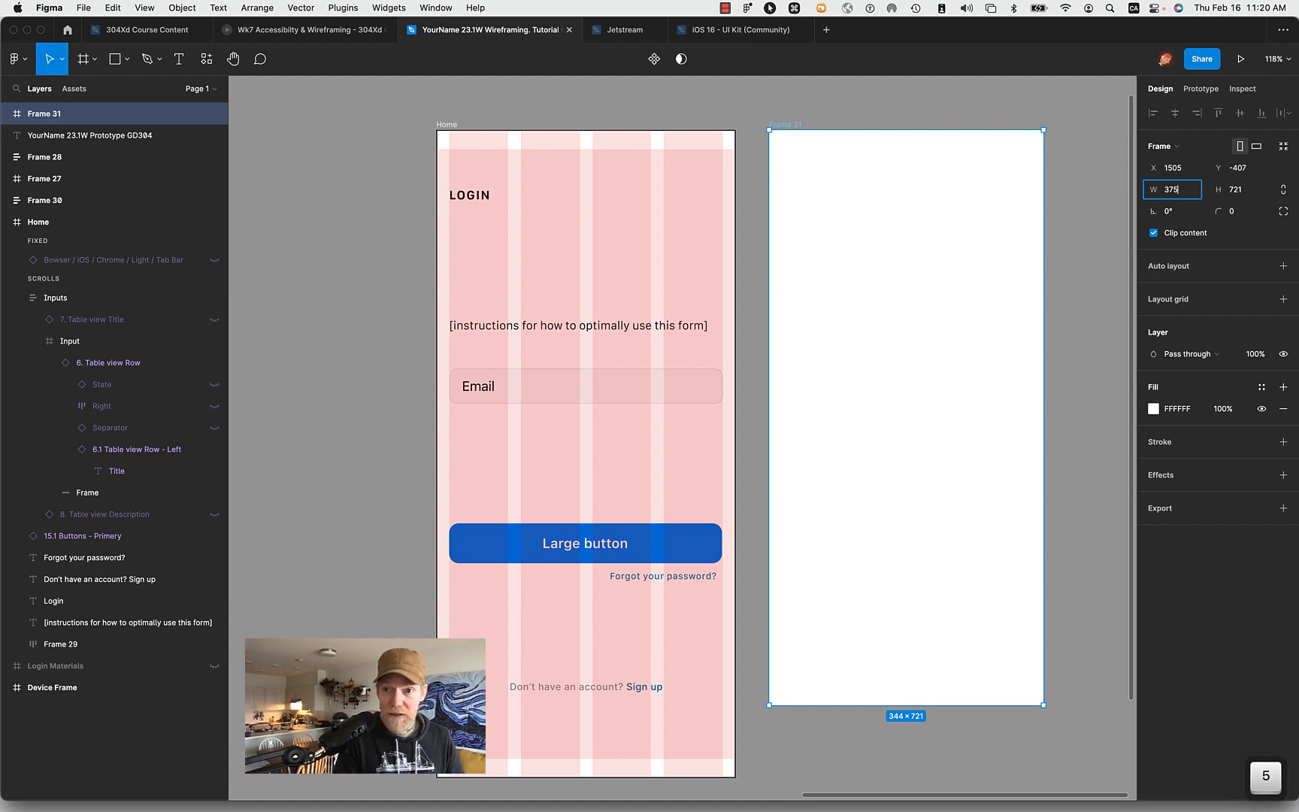
key(Tab)
key(Return)
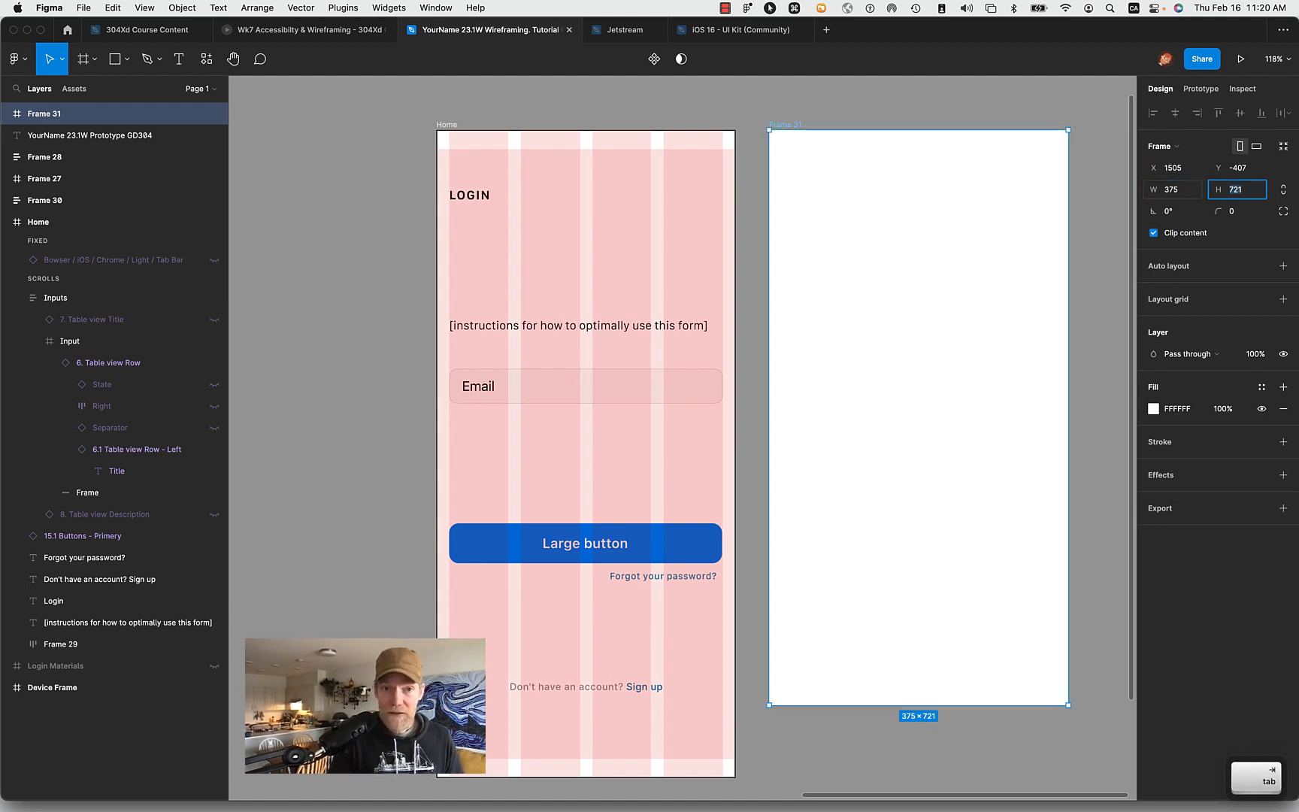
click(446, 126)
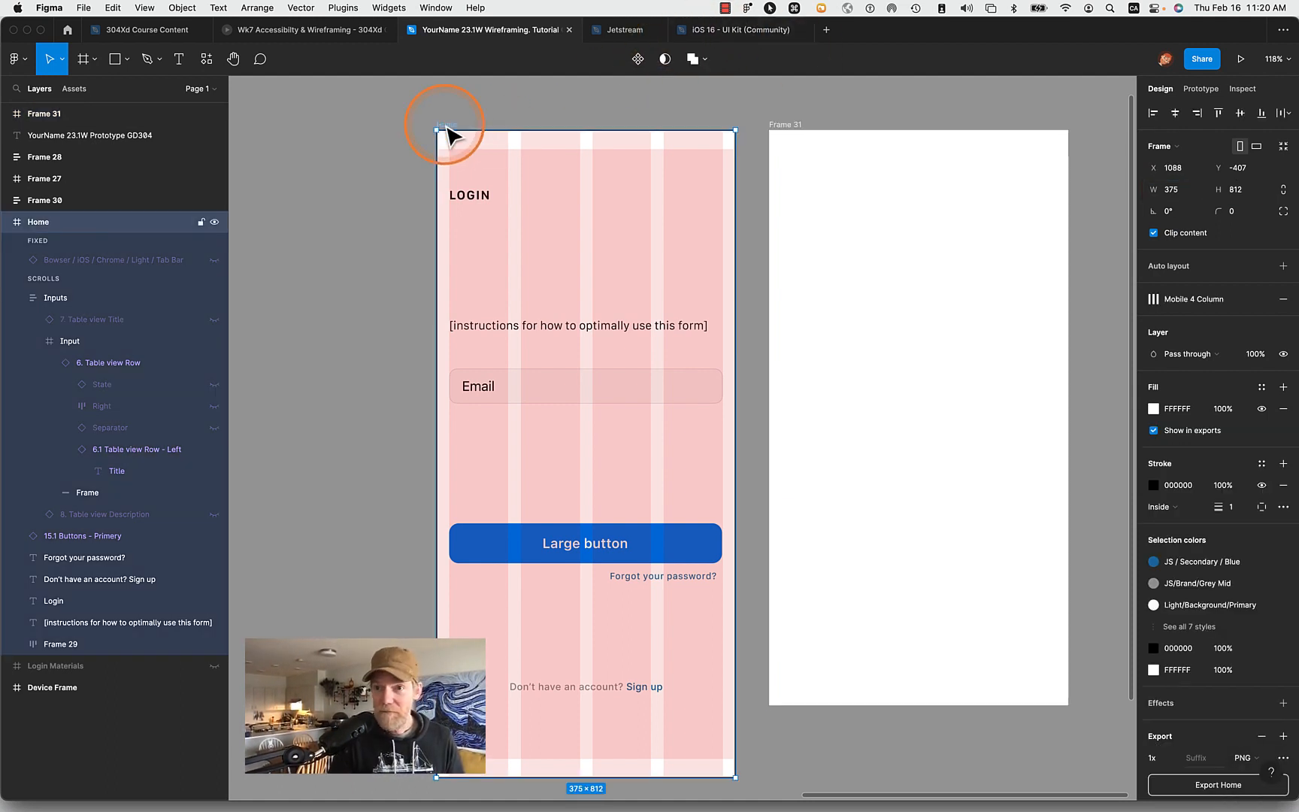
click(777, 130)
click(1041, 188)
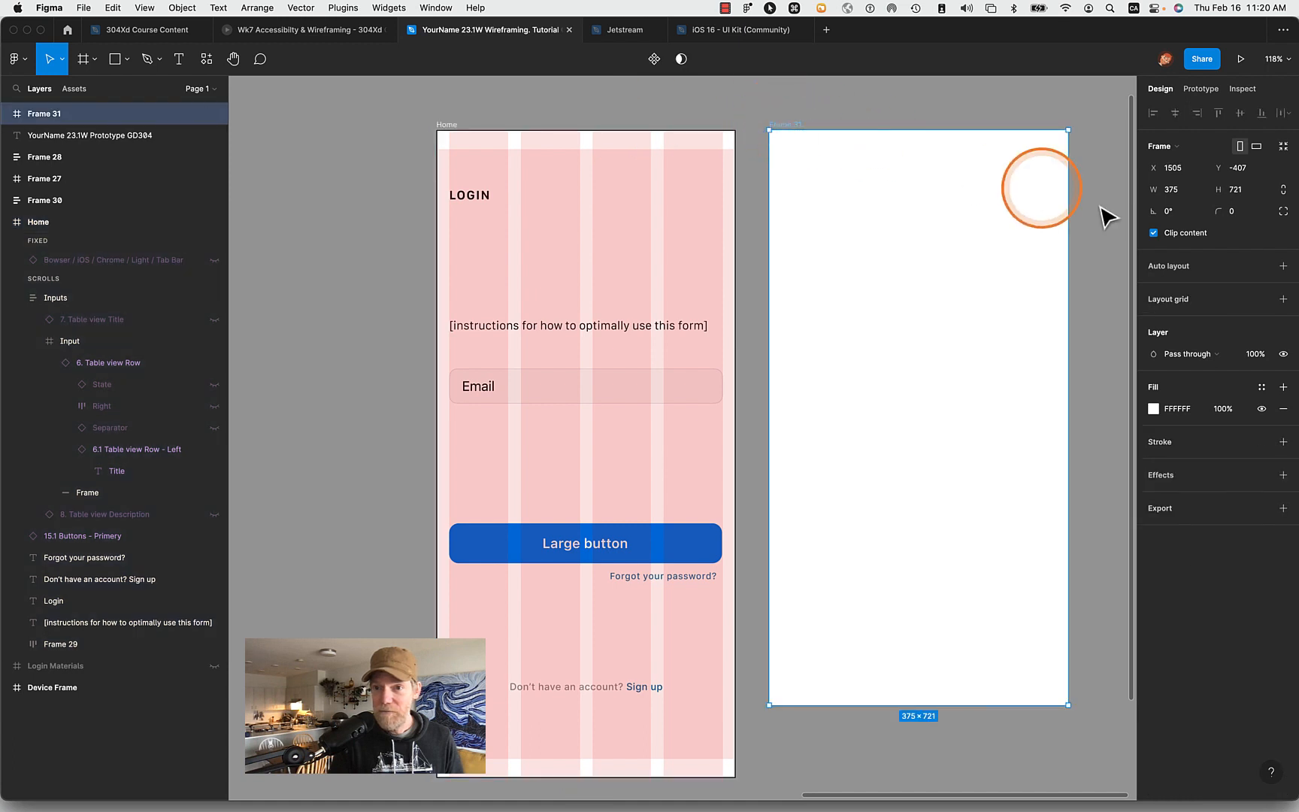
click(1242, 189)
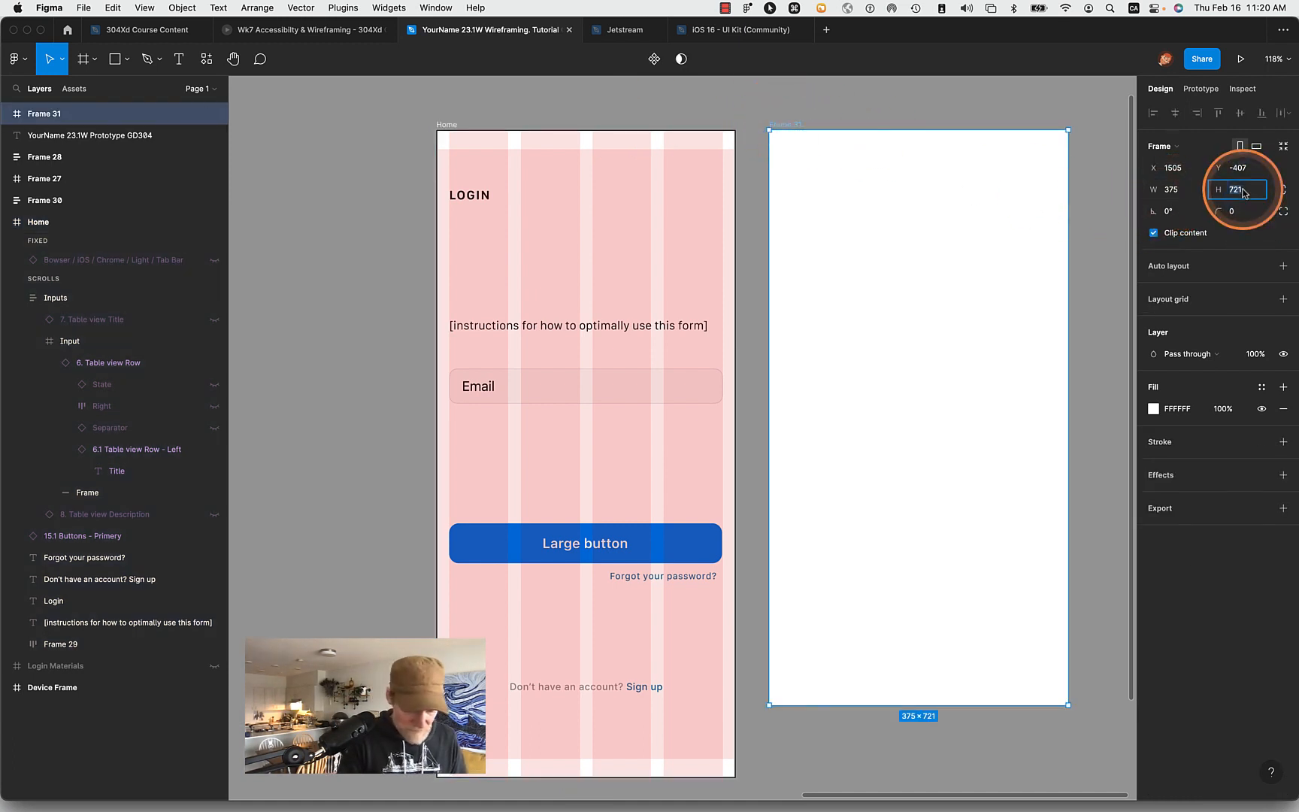
text(812)
key(Return)
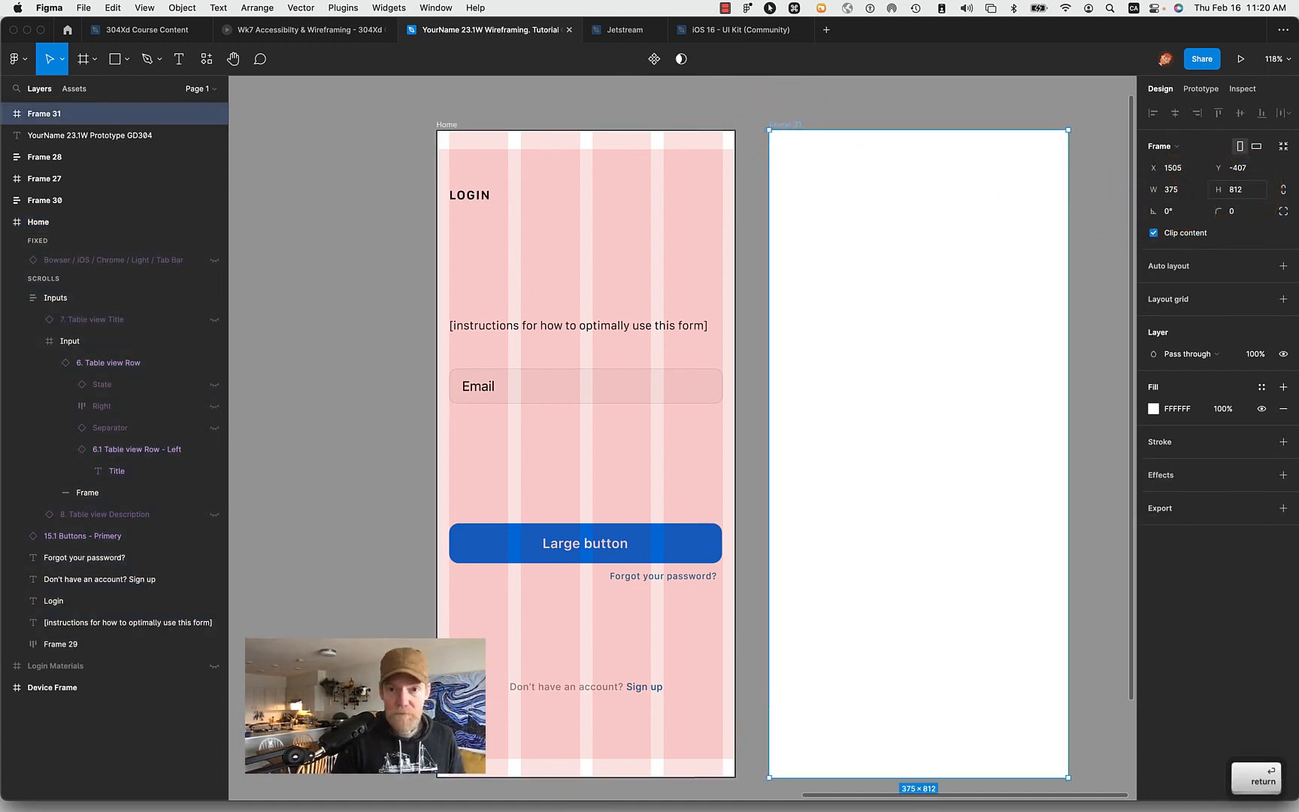
- Apply the Mobile 4 Column grid style to the new frame beside Home and deselect it
click(794, 128)
scroll(840, 116, right, 5)
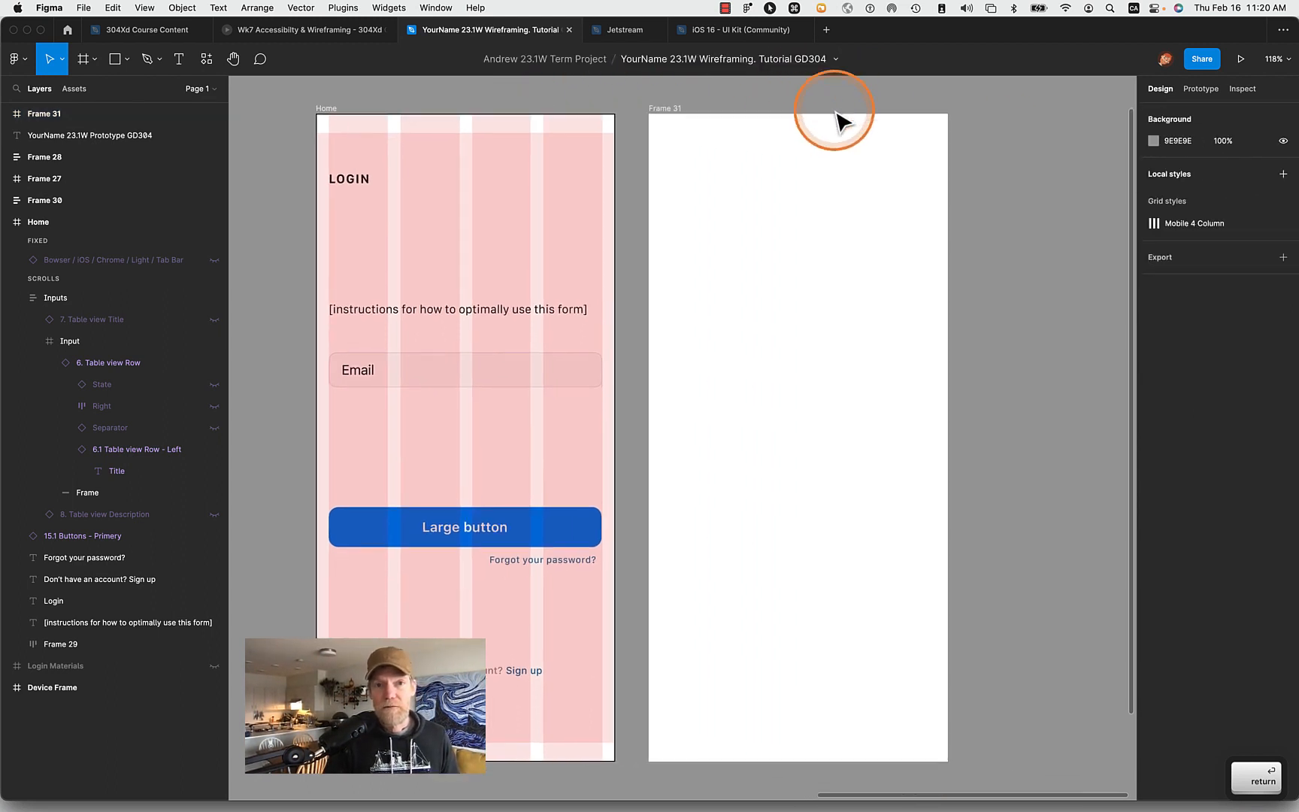
click(552, 118)
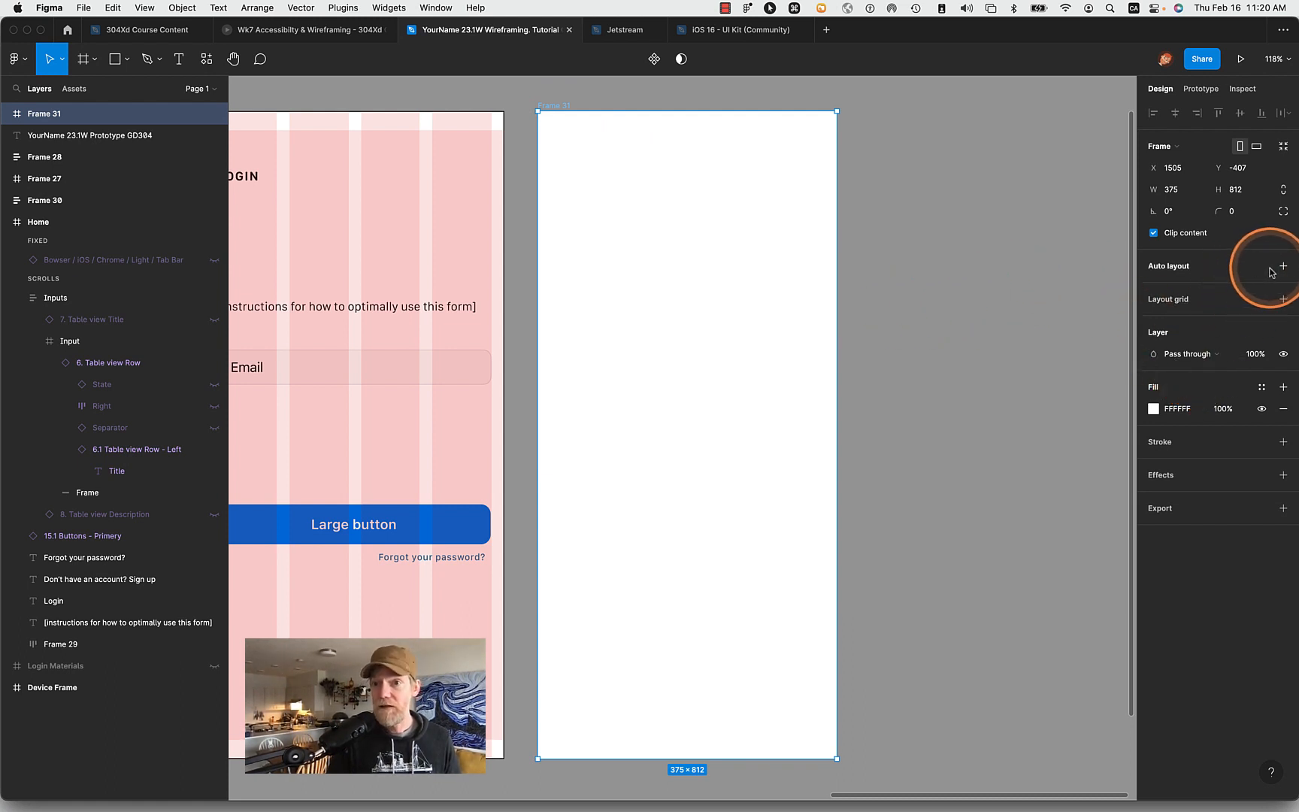
click(1262, 299)
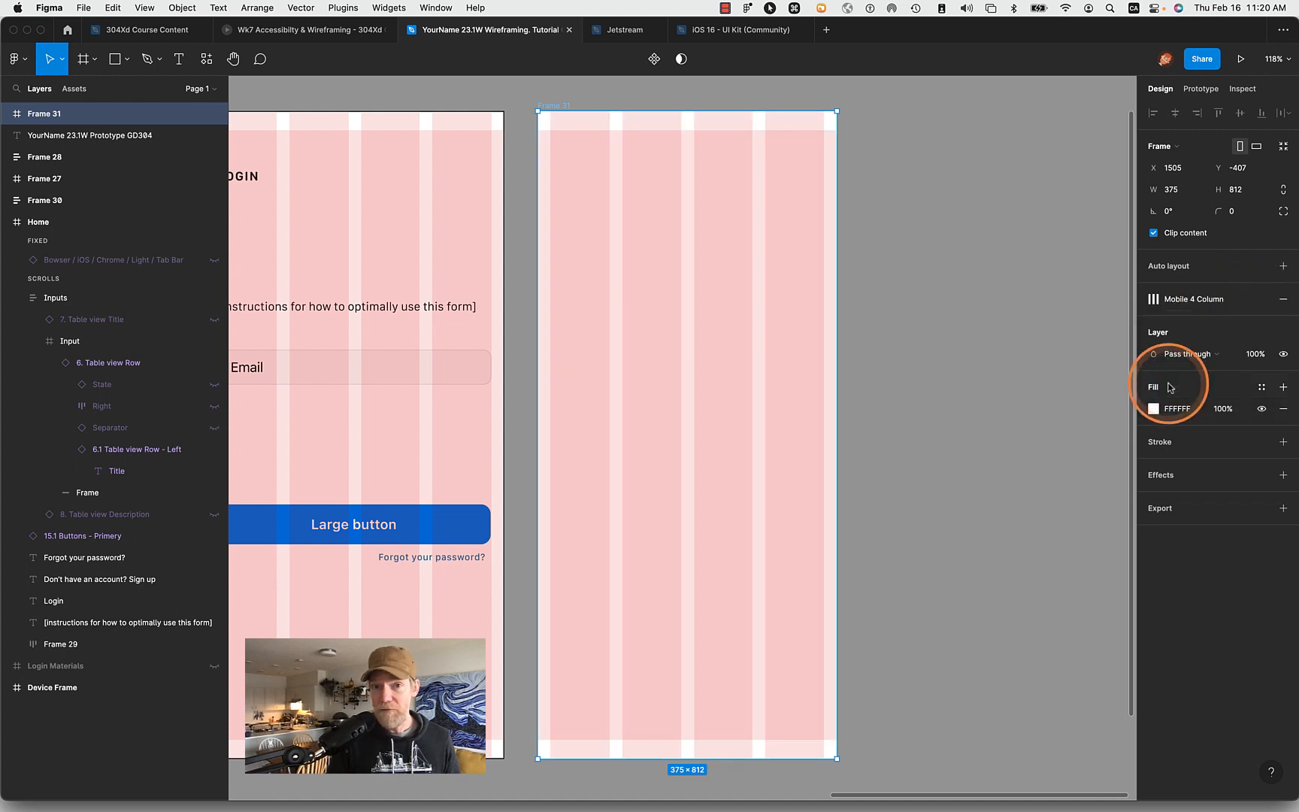
click(994, 348)
scroll(995, 348, left, 6)
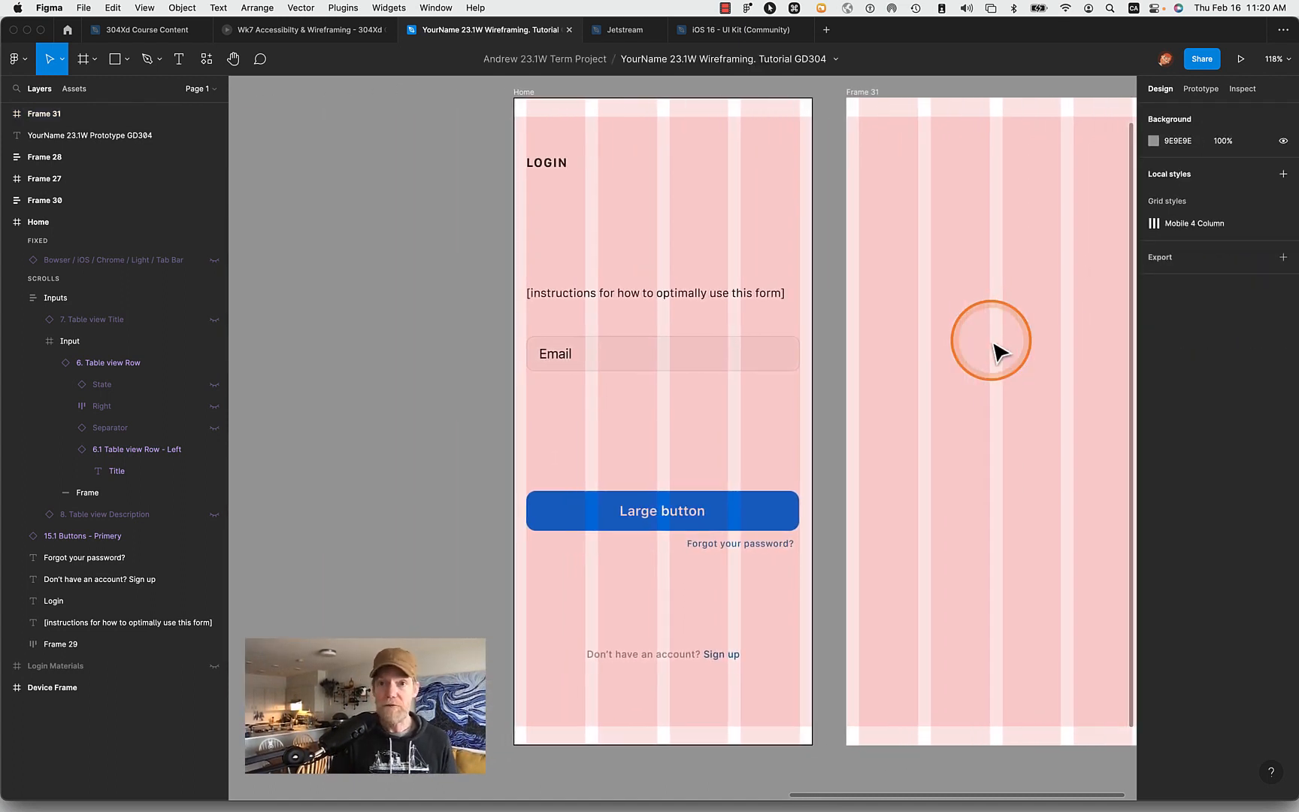
- Rename the new frame beside Home as Menu
scroll(995, 348, right, 5)
scroll(759, 150, up, 2)
double_click(636, 145)
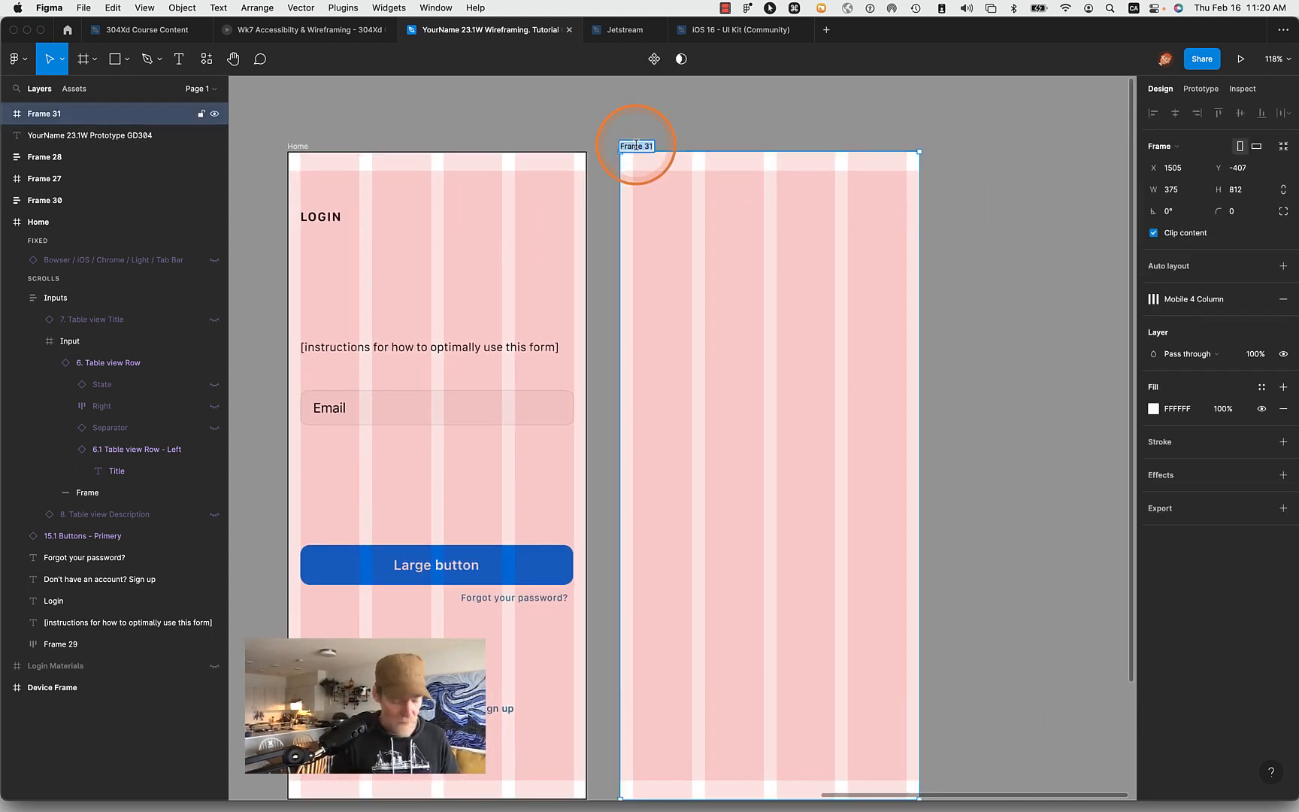
key(shift)
text(M)
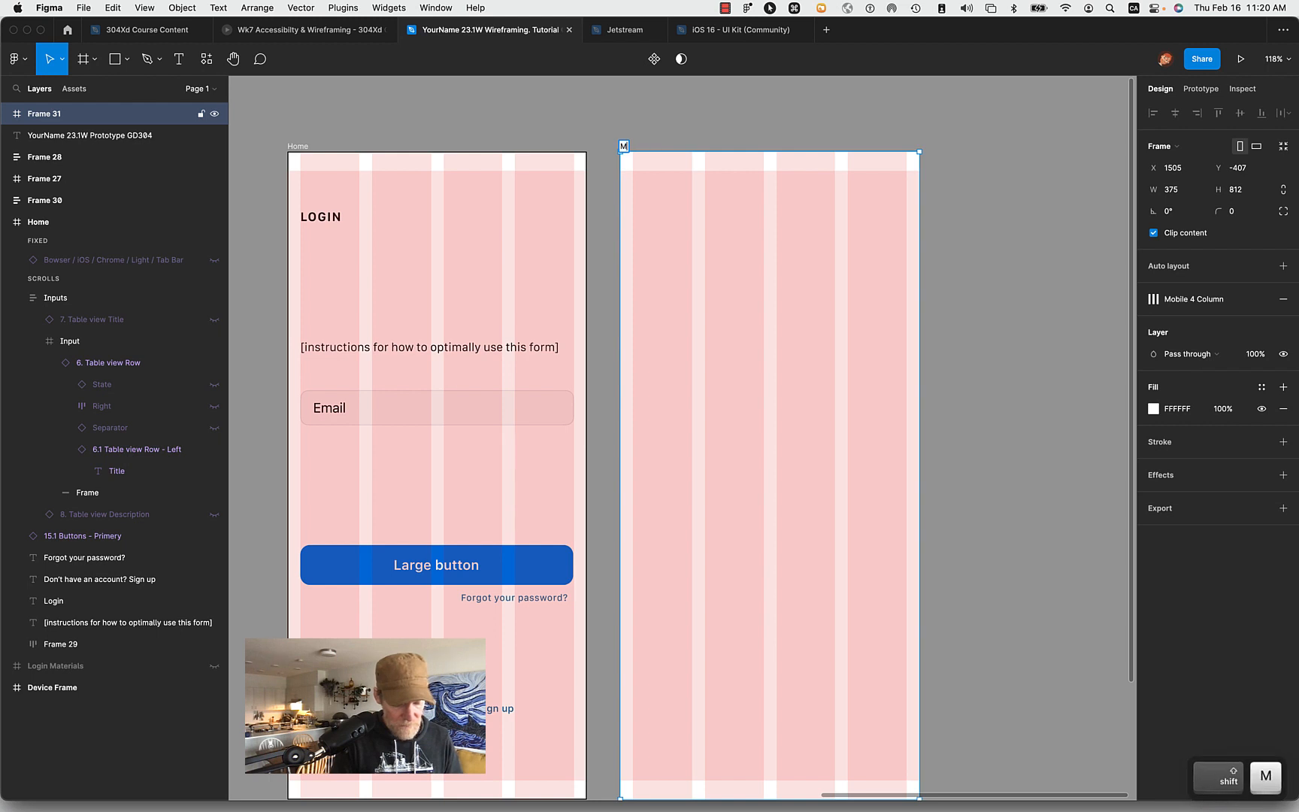
text(enu)
key(Return)
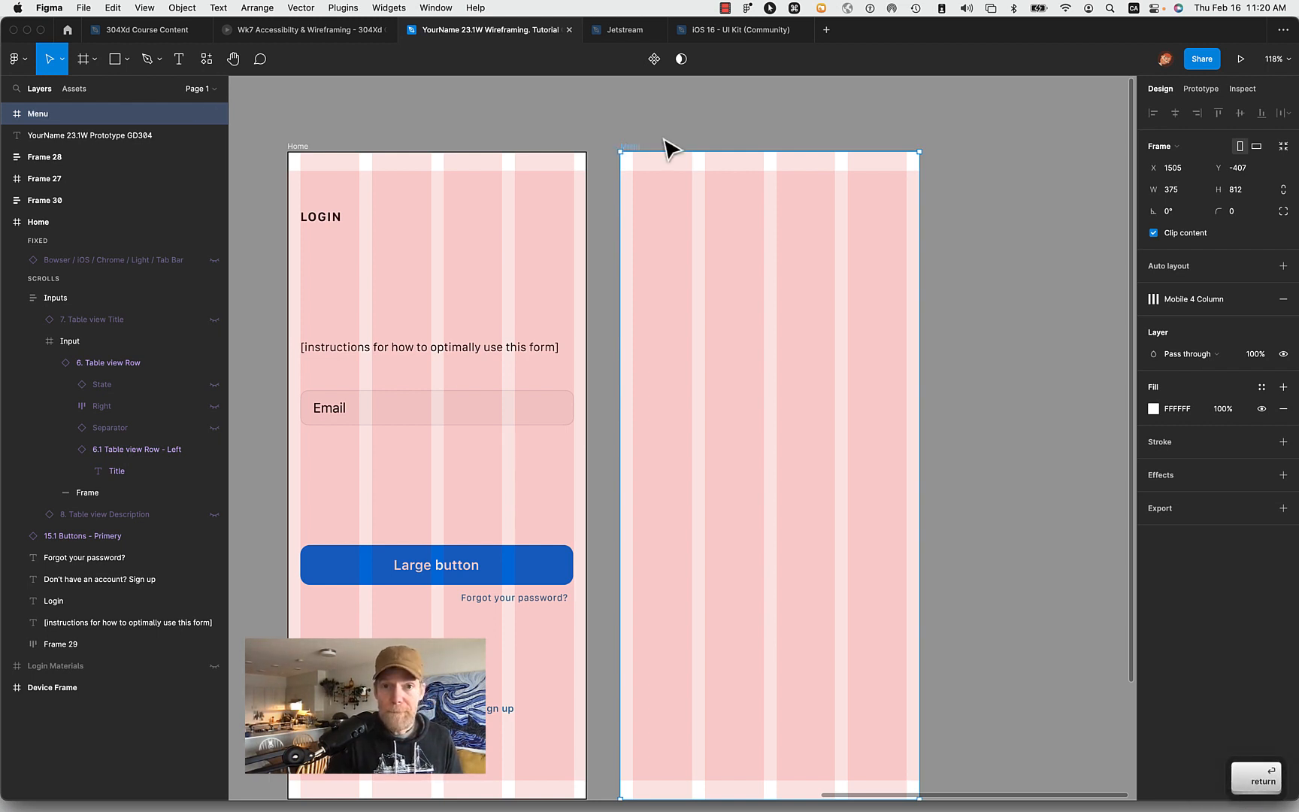
- Move the Menu frame farther away from the Home frame and deselect it
click(654, 101)
drag(635, 141, 724, 153)
click(686, 150)
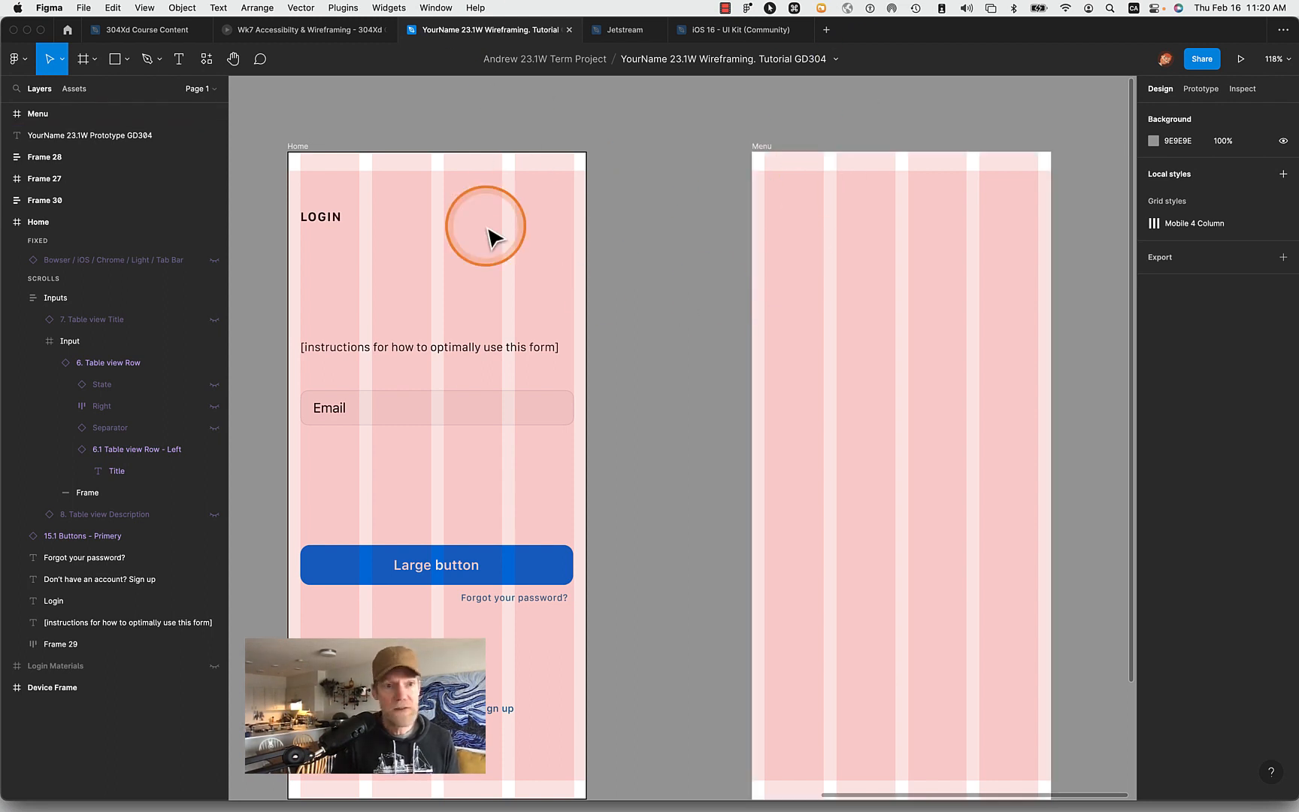
click(67, 29)
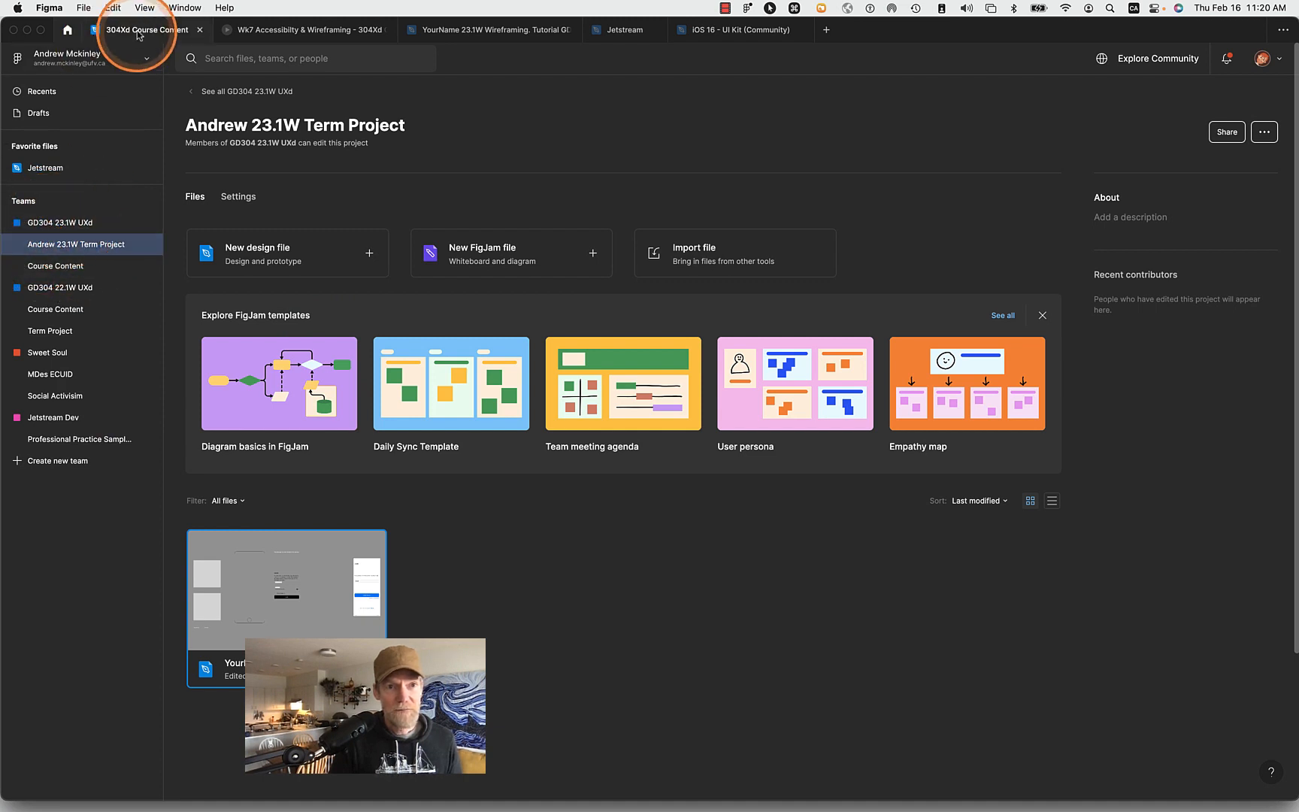
click(507, 32)
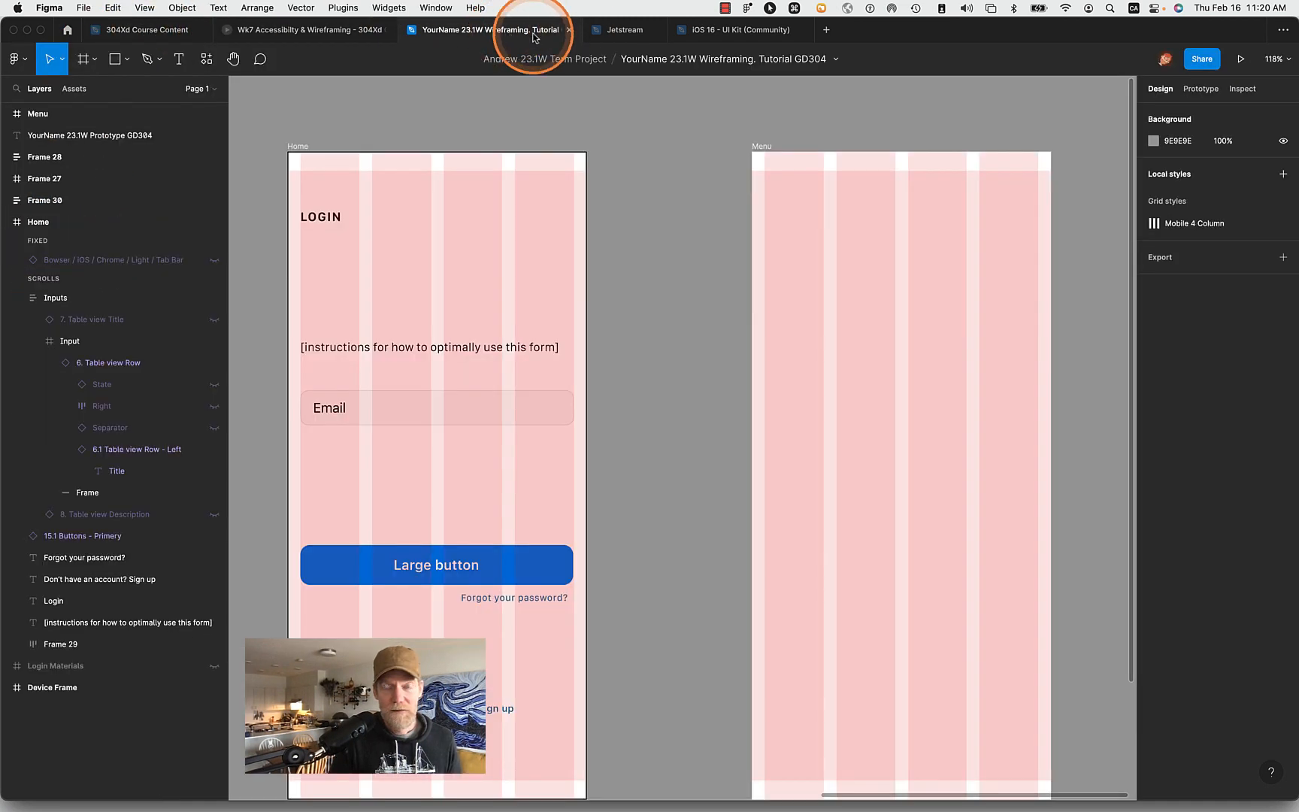
click(432, 583)
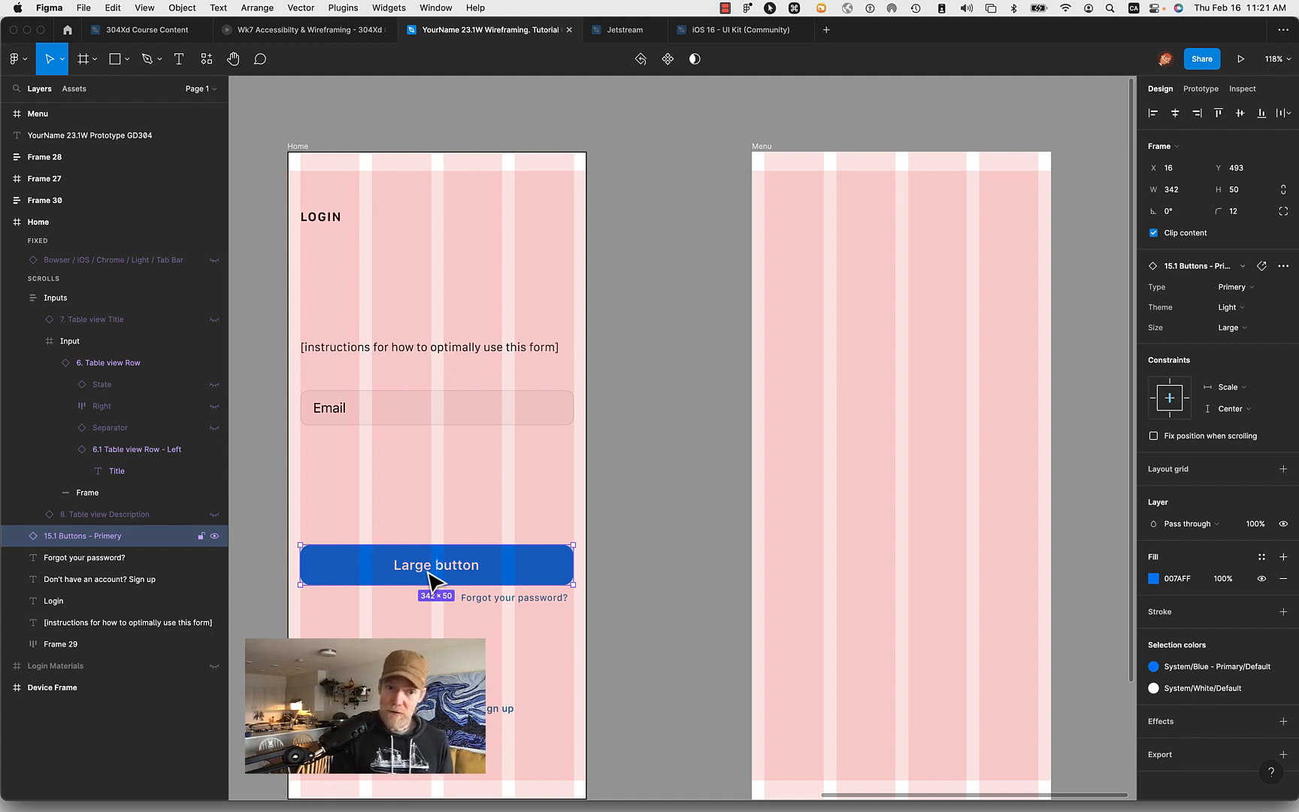
click(68, 30)
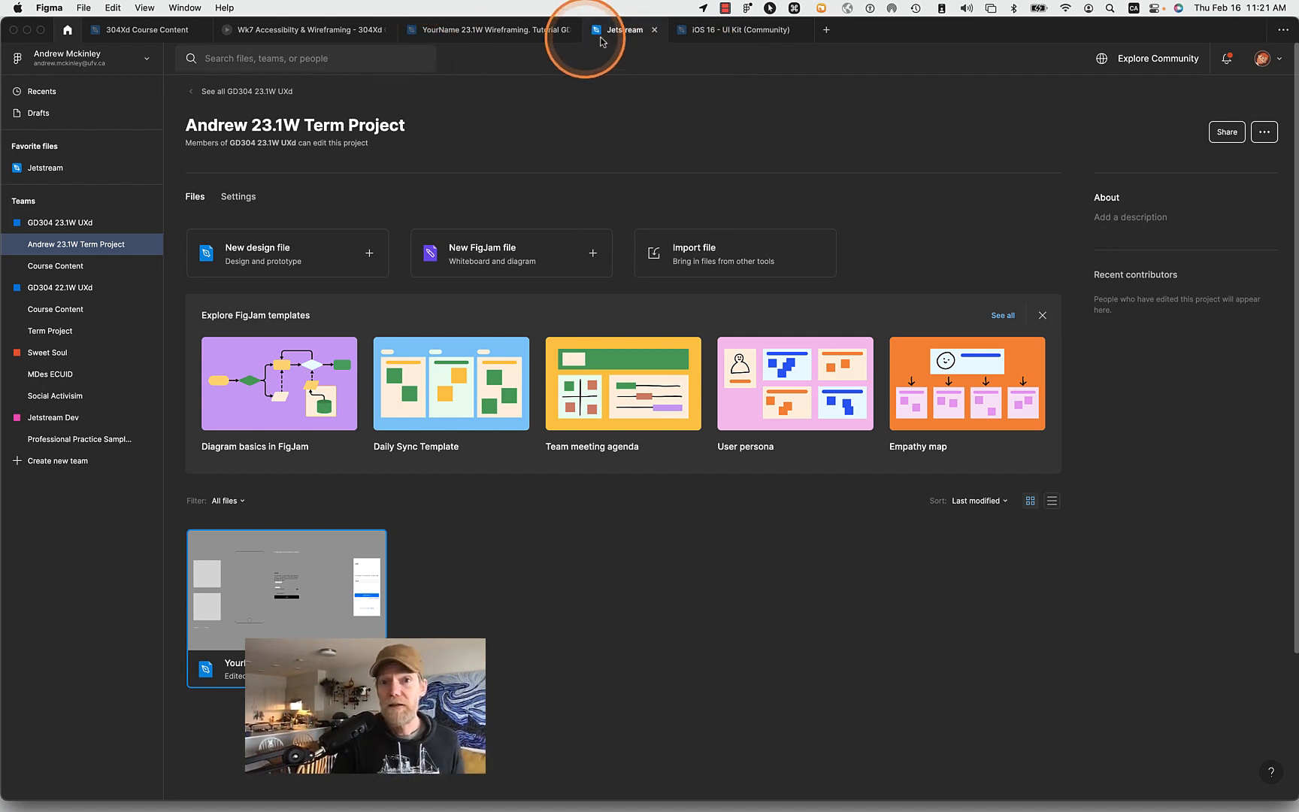
- In the iOS 16 - UI Kit (Community) file, copy the System Bar from the light iPhone X navigation bar with Modal Stack=False
click(720, 34)
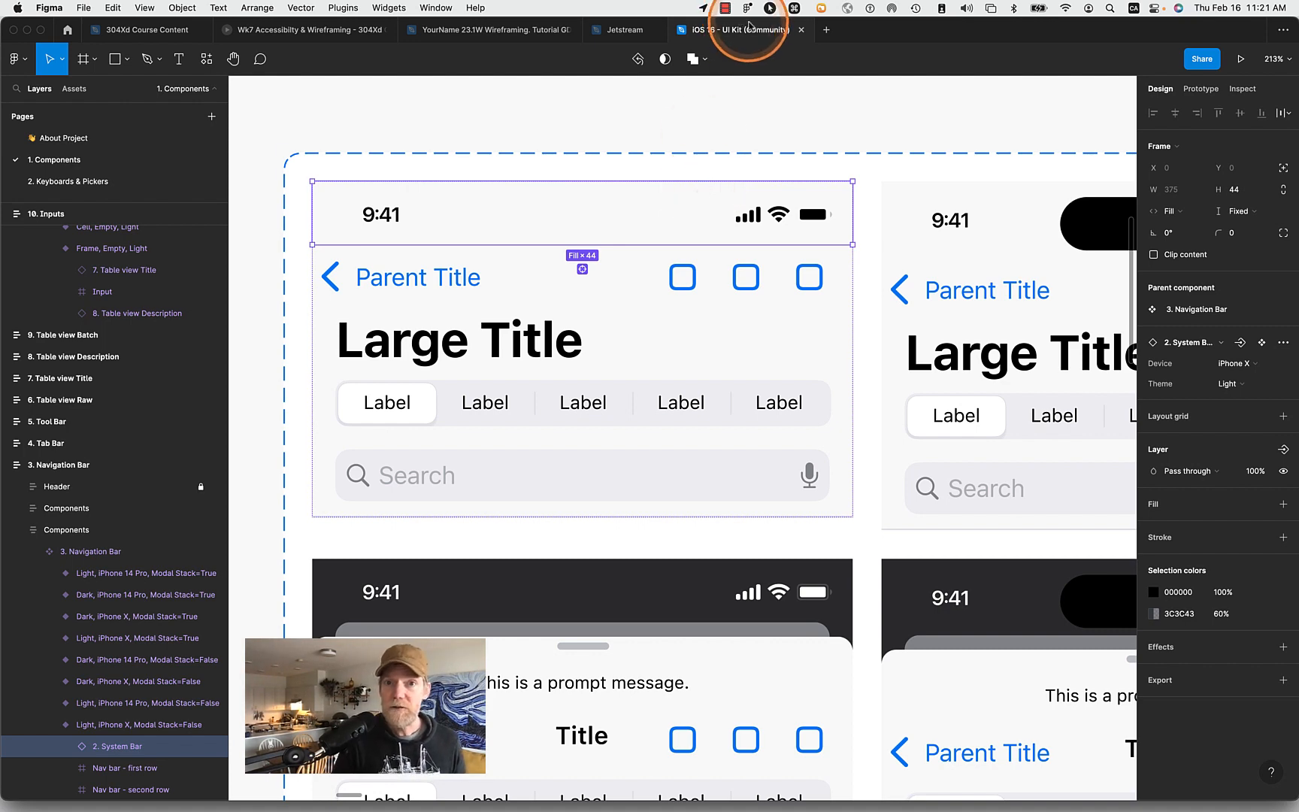
scroll(759, 159, down, 10)
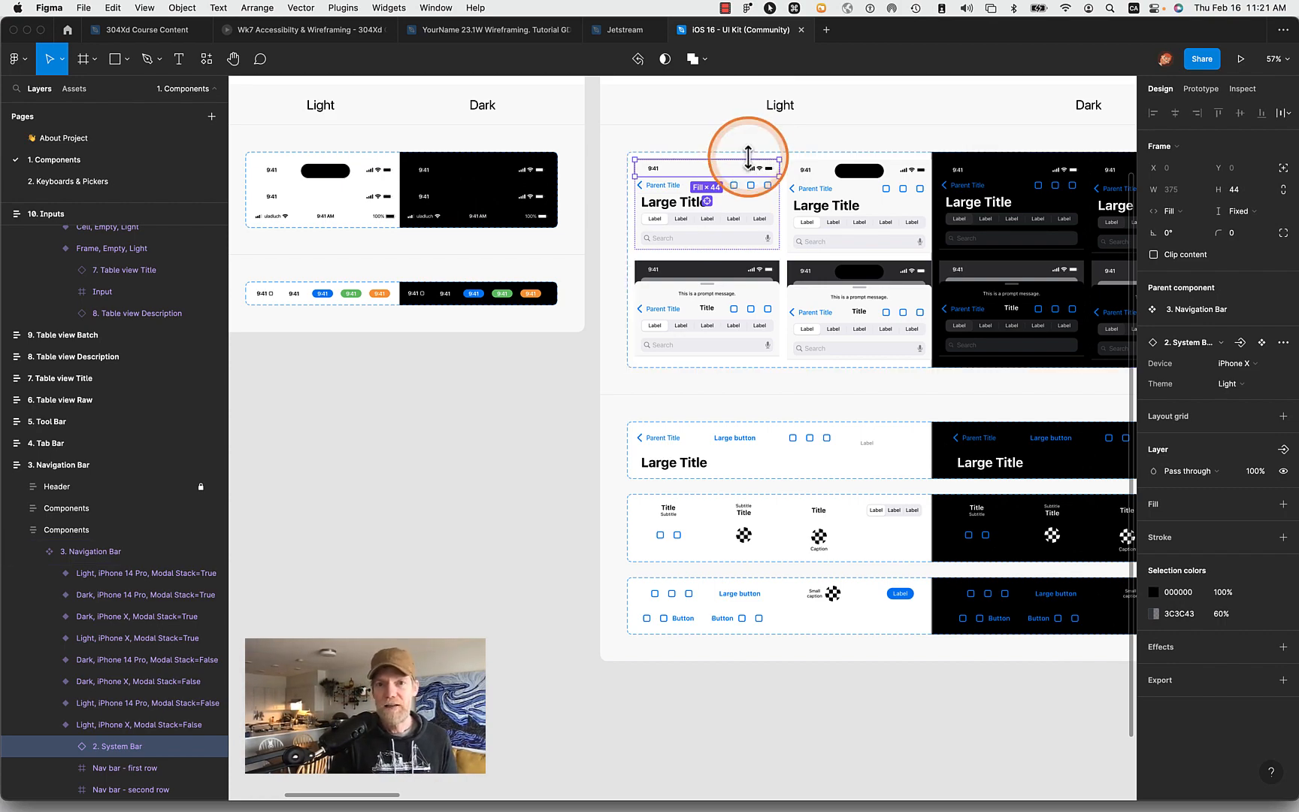
scroll(760, 159, up, 10)
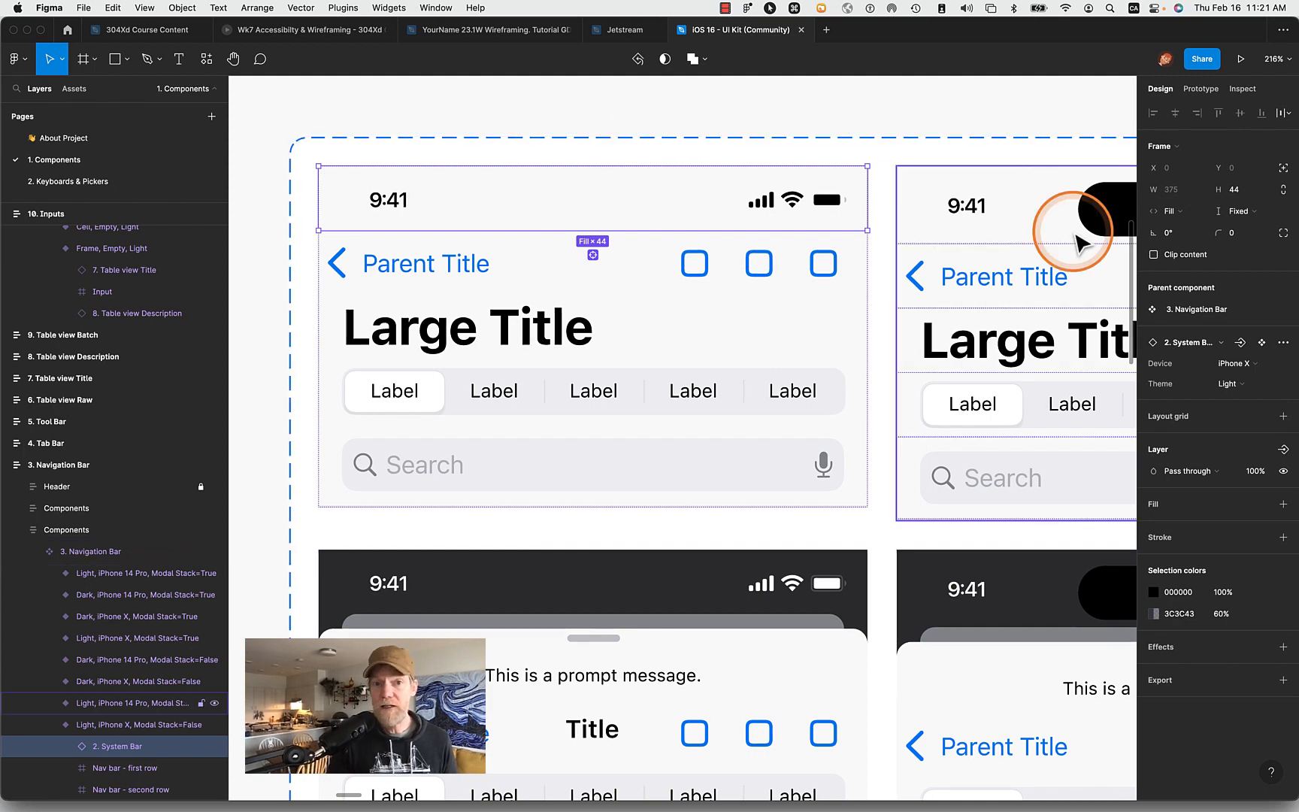
scroll(1075, 233, down, 4)
scroll(1075, 233, right, 3)
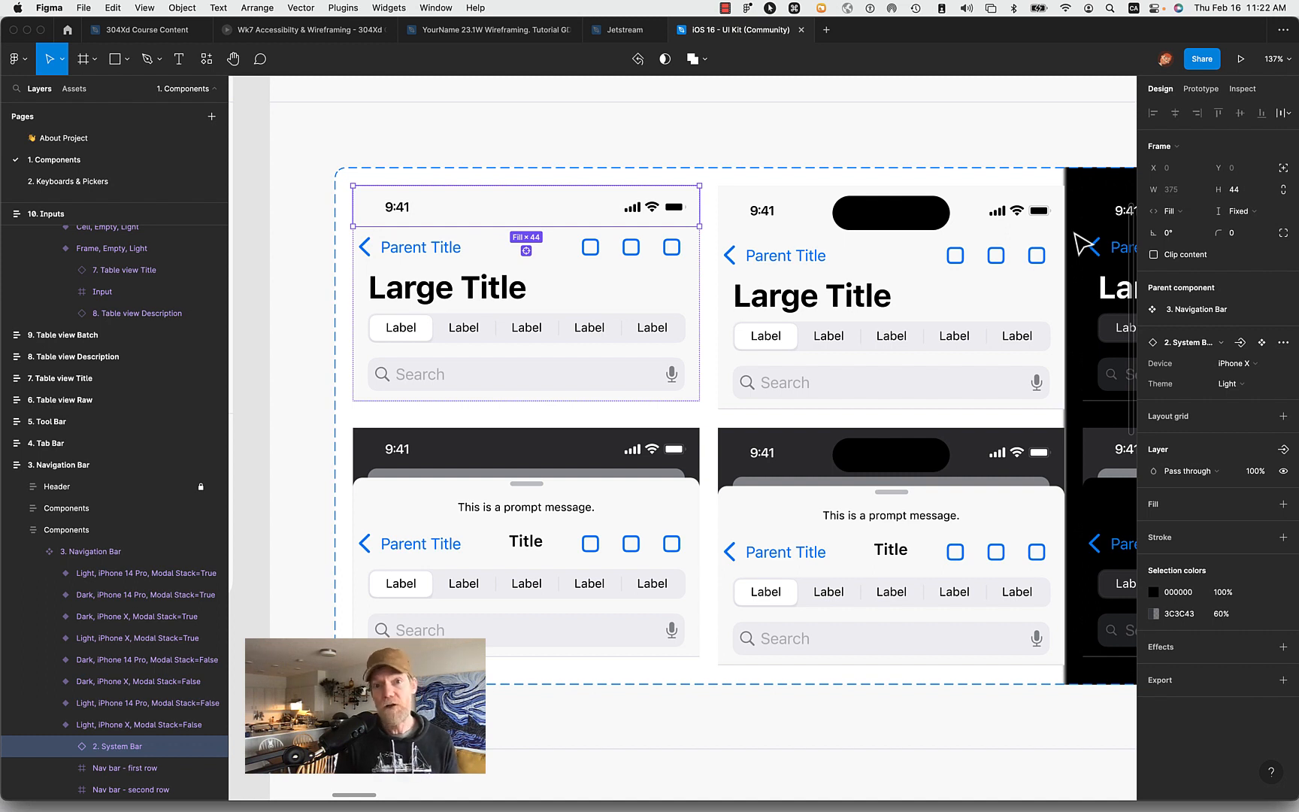
click(260, 197)
click(397, 208)
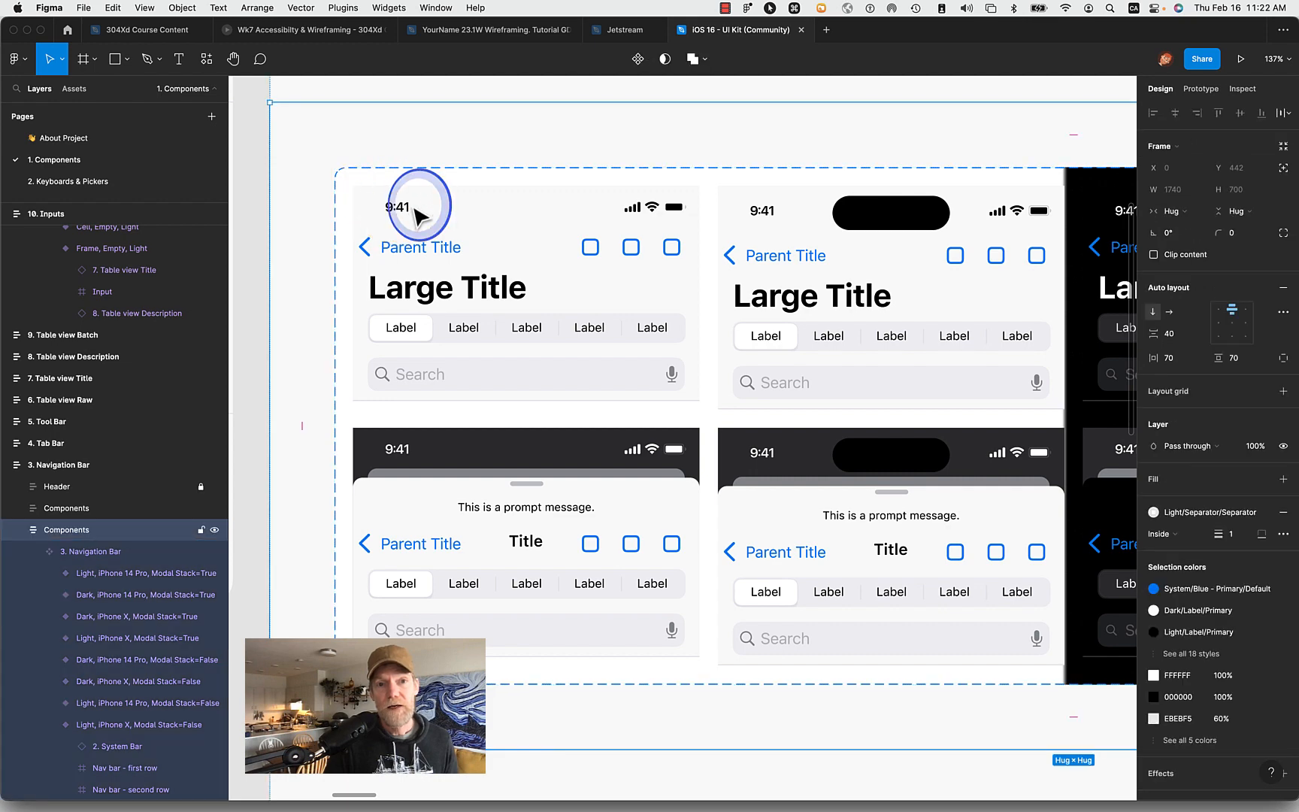
click(405, 211)
click(403, 212)
click(406, 212)
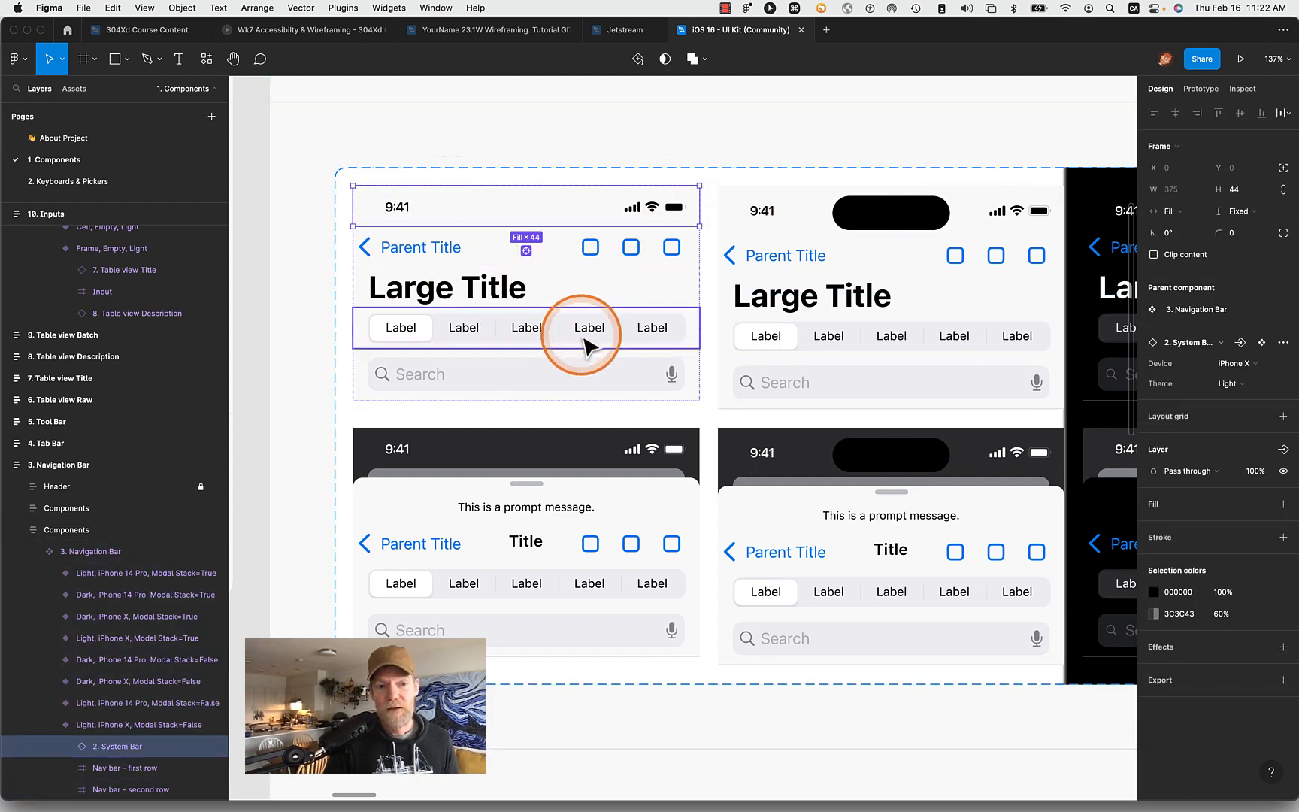
key(ctrl+c)
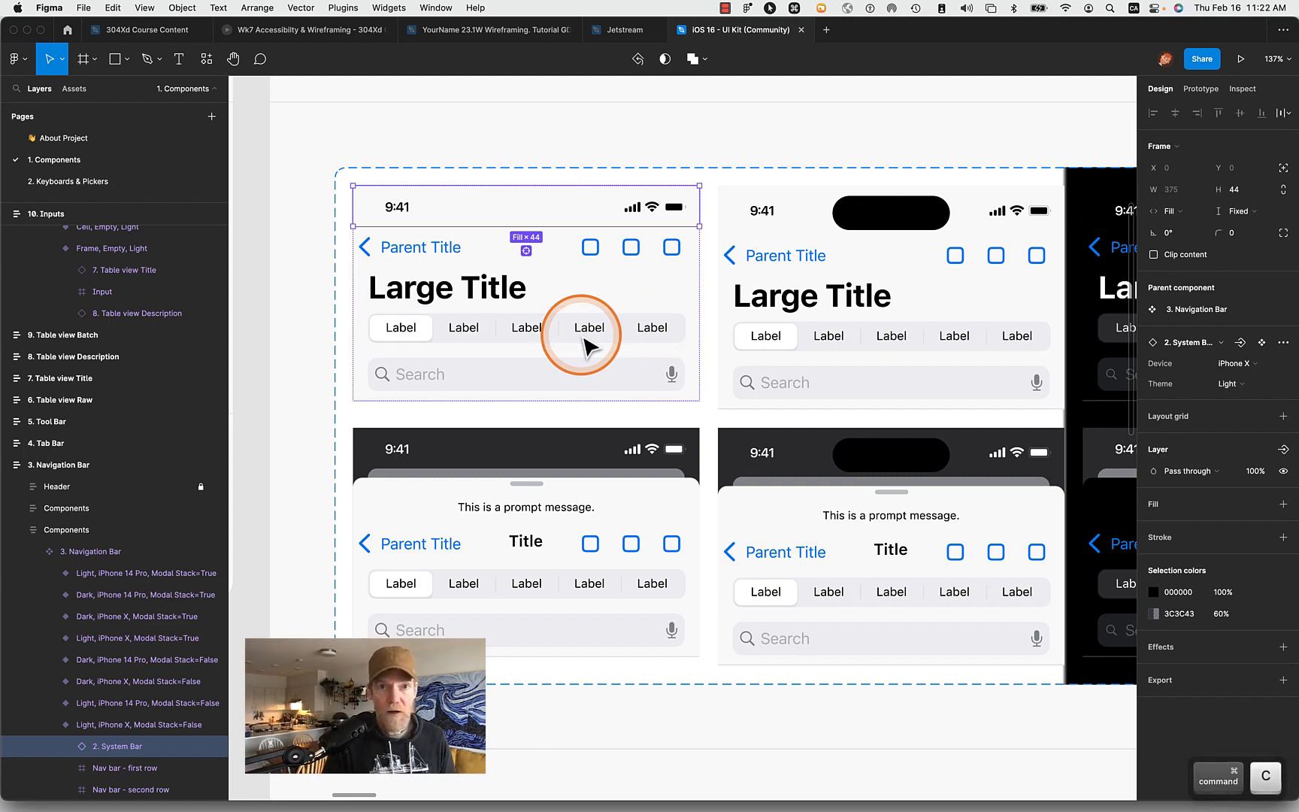
- Switch to the YourName 23.1W Wireframing file and paste the copied System Bar into the Home frame
click(448, 32)
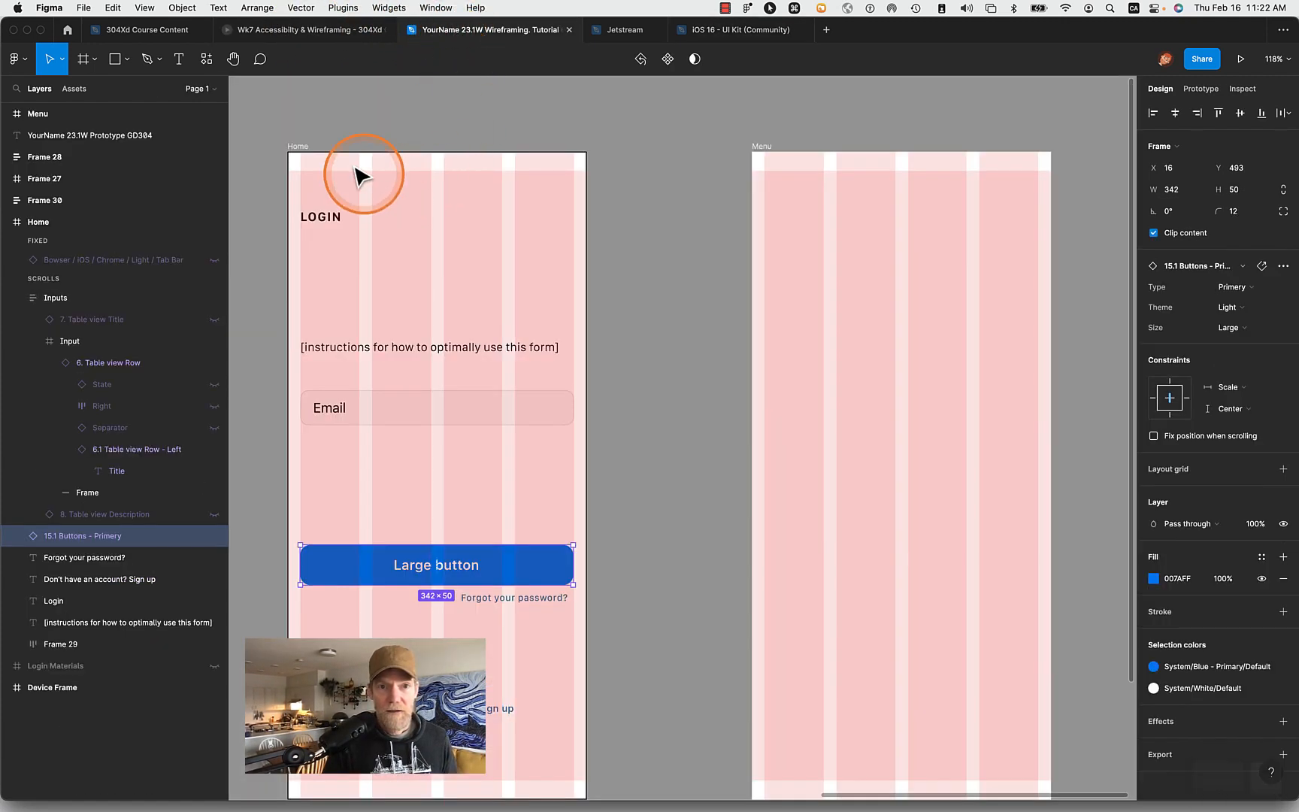
click(296, 148)
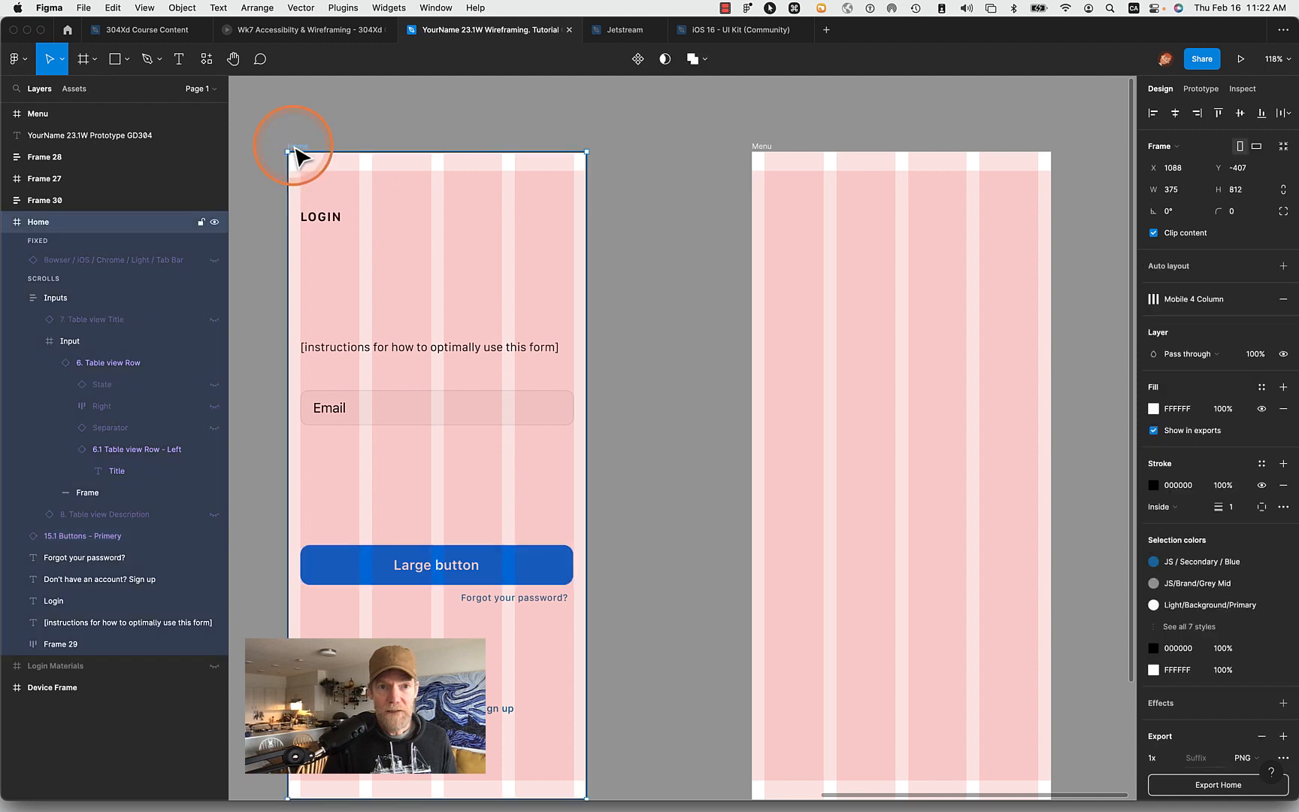
key(ctrl+v)
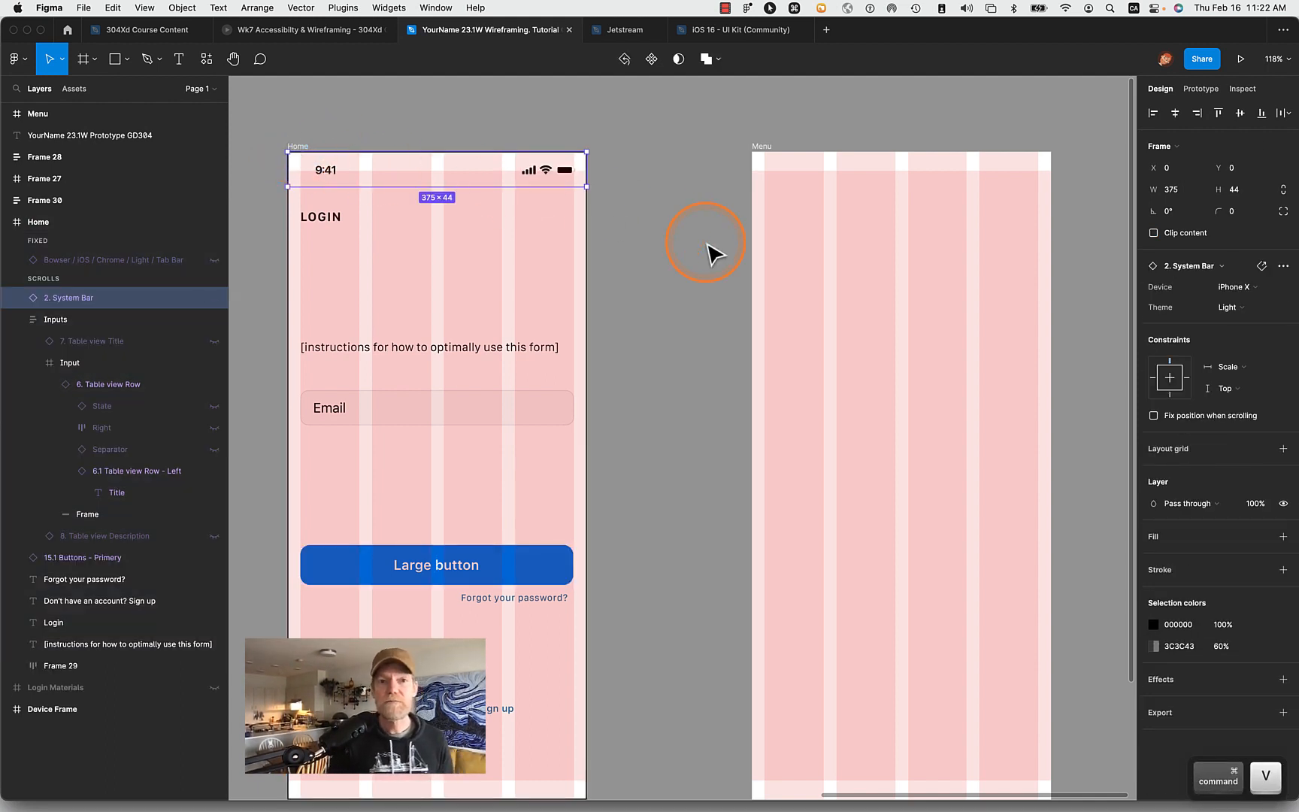
- Move the System Bar from the Home frame to the top edge of the Menu frame
click(281, 257)
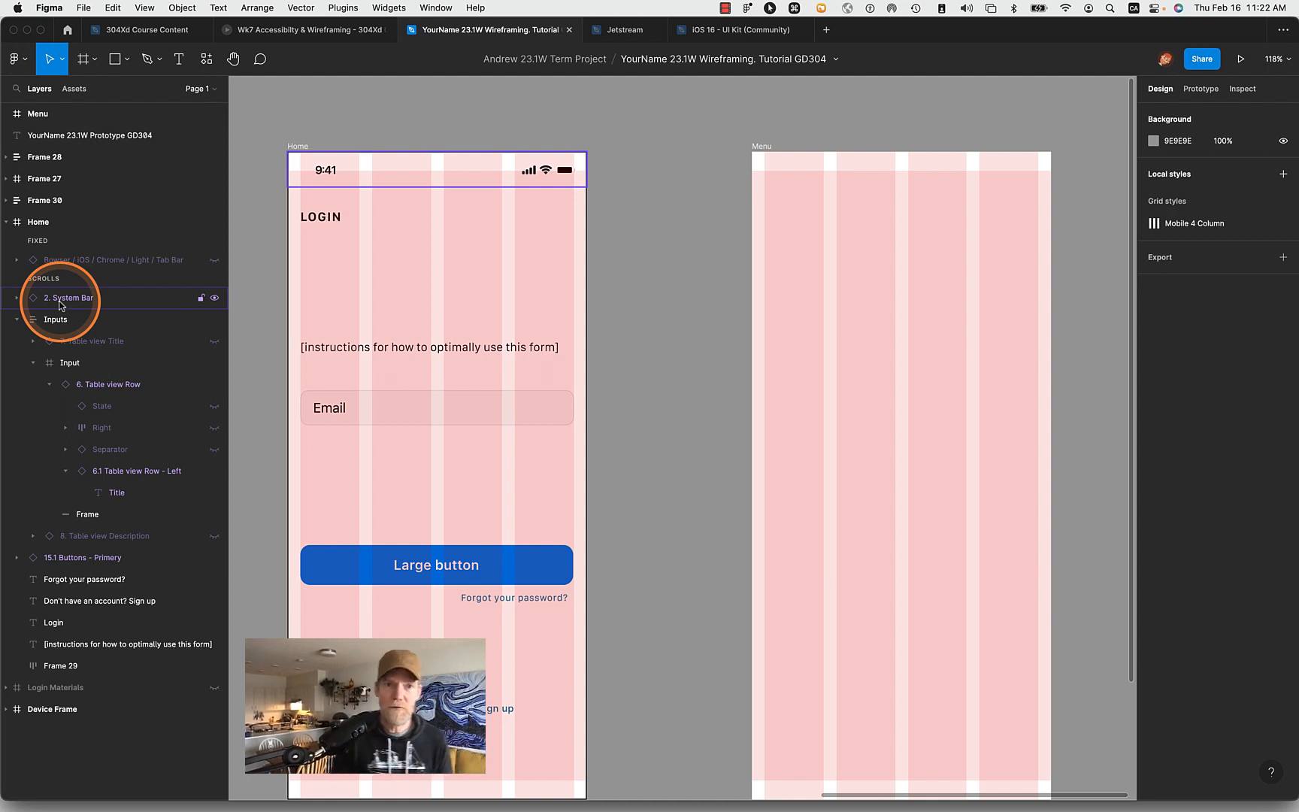
click(326, 178)
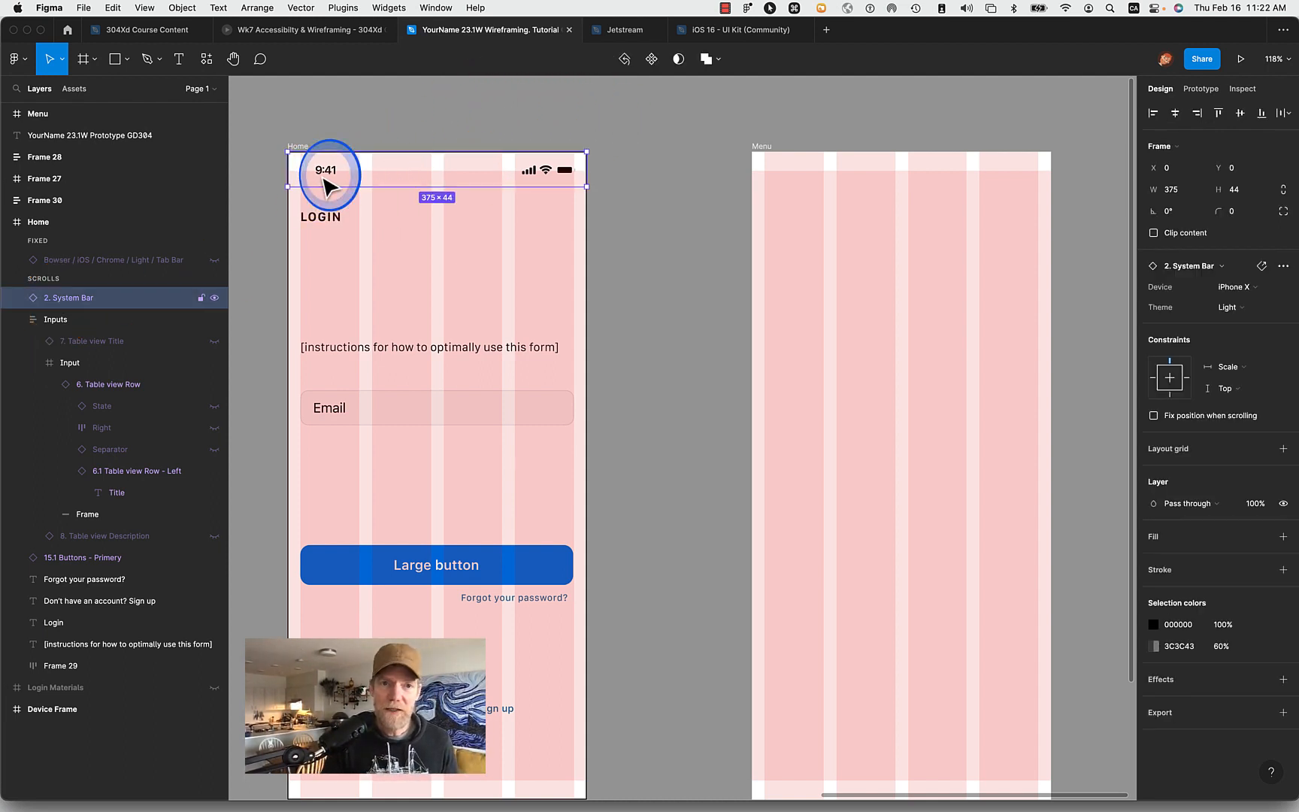
drag(326, 180, 790, 179)
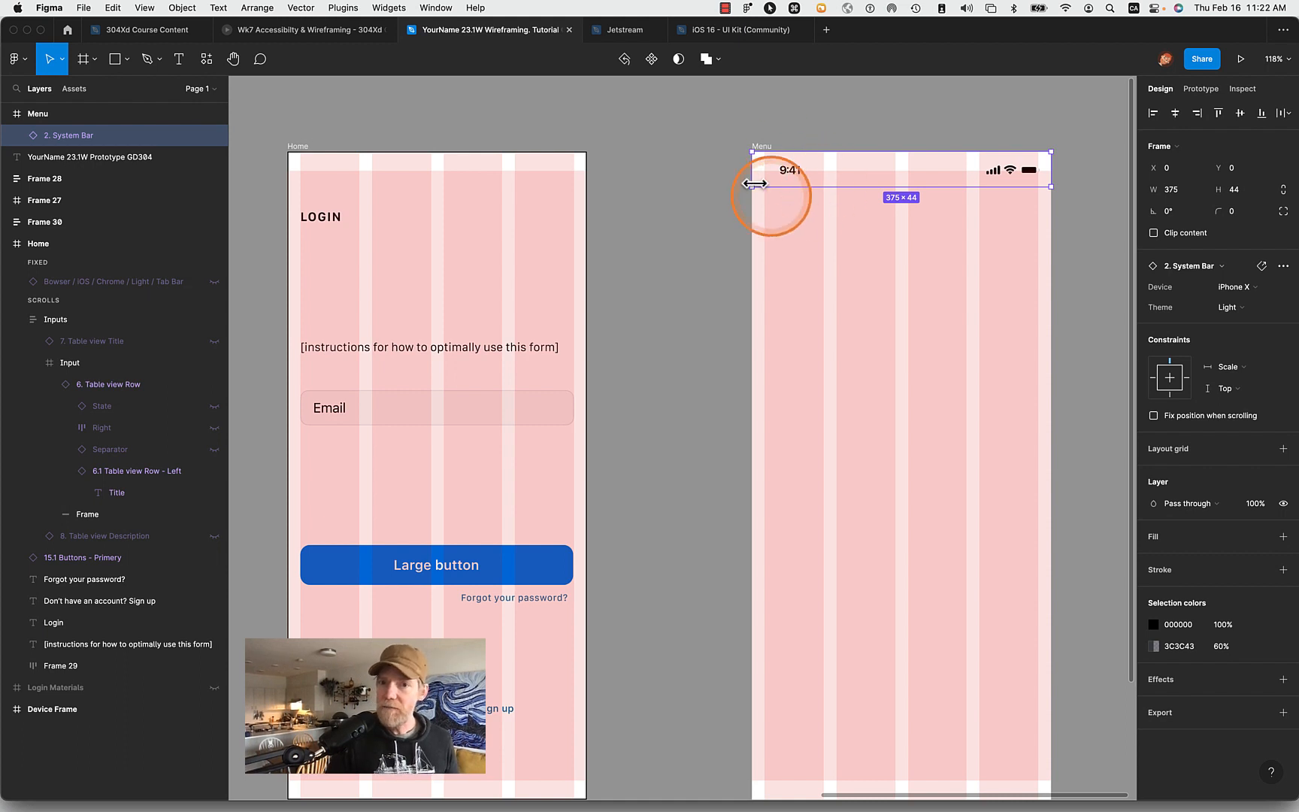
- Edit the Mobile 4 Column grid style on the Menu frame, setting its row margin to 44
click(761, 146)
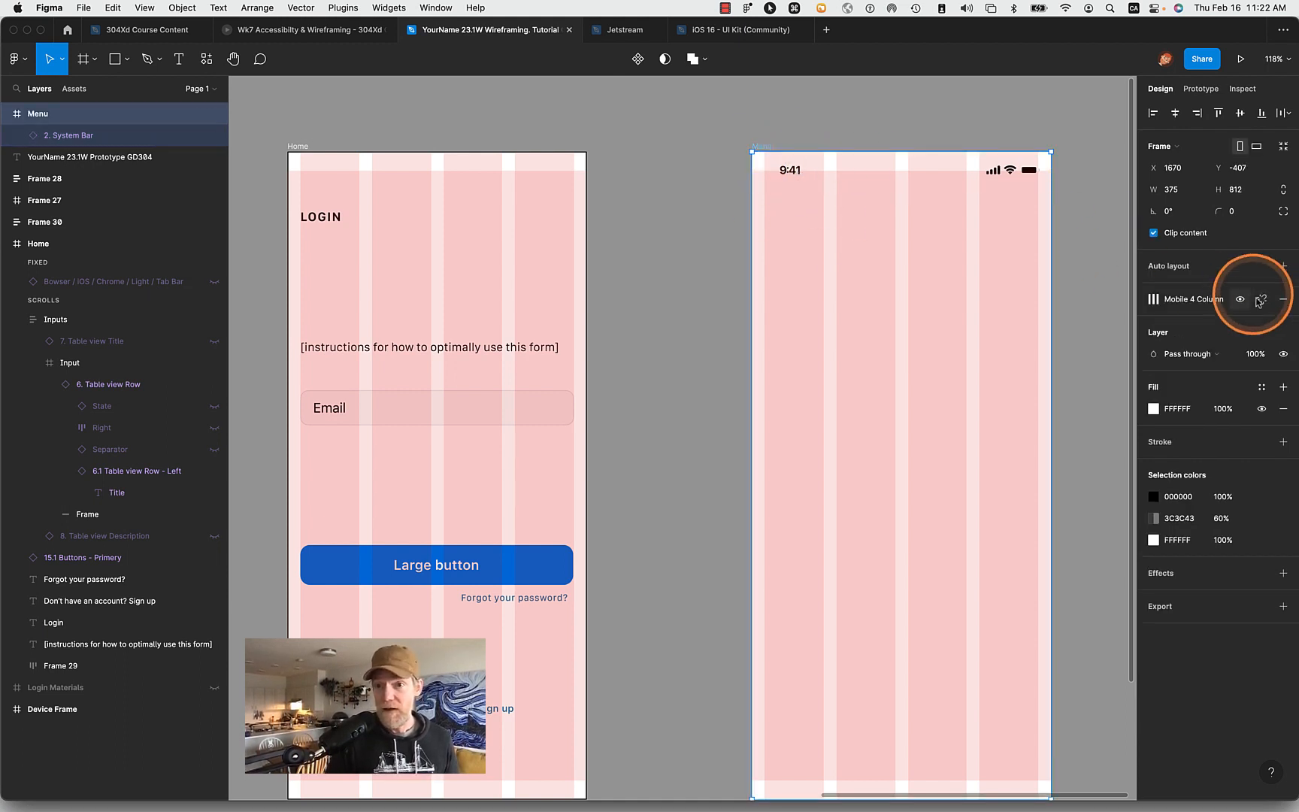
click(1155, 299)
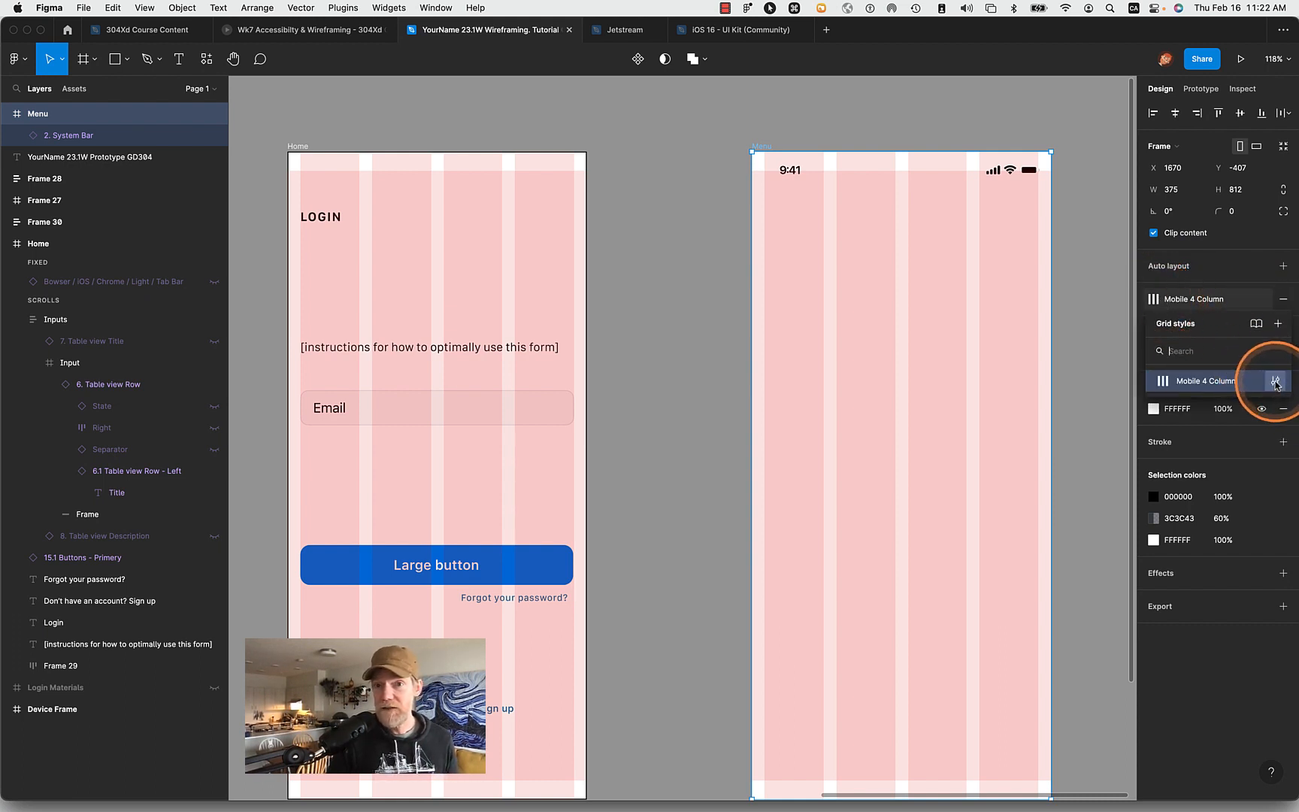
click(1275, 381)
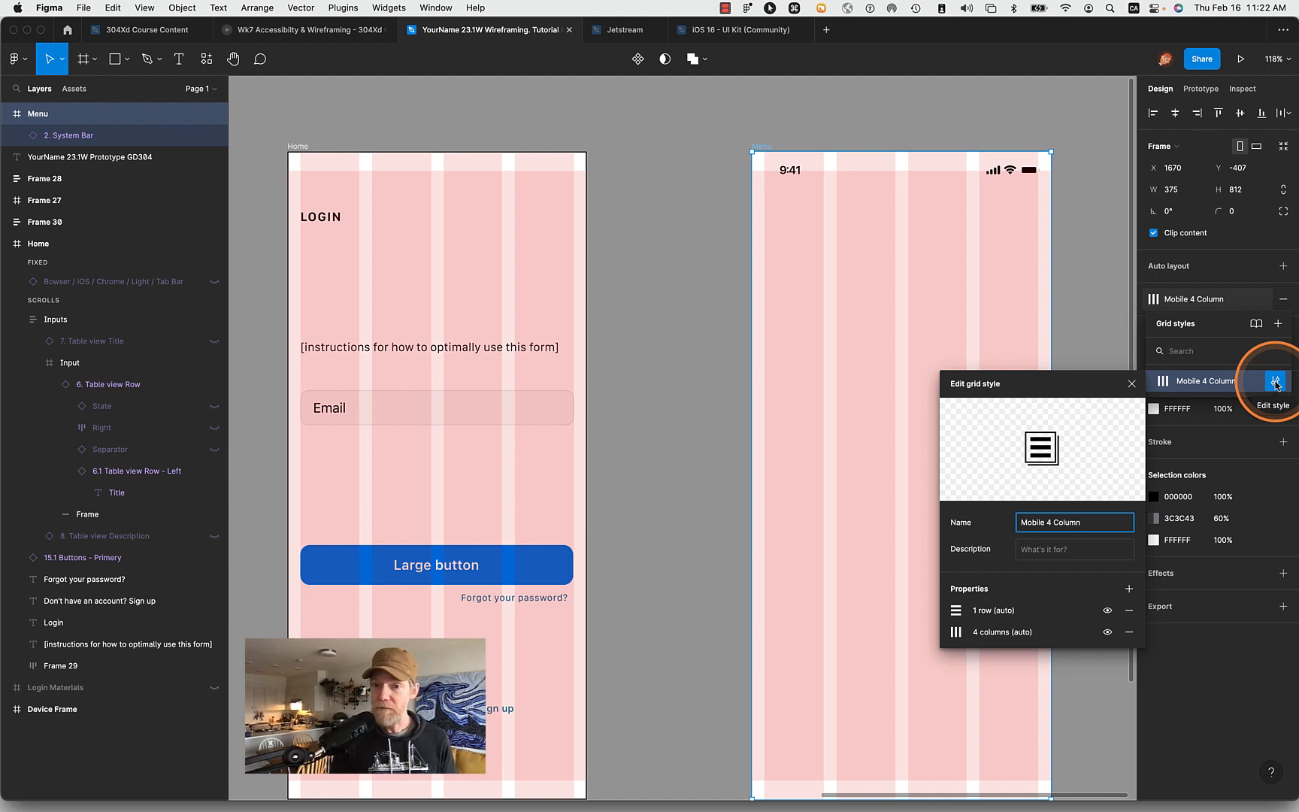
click(1276, 384)
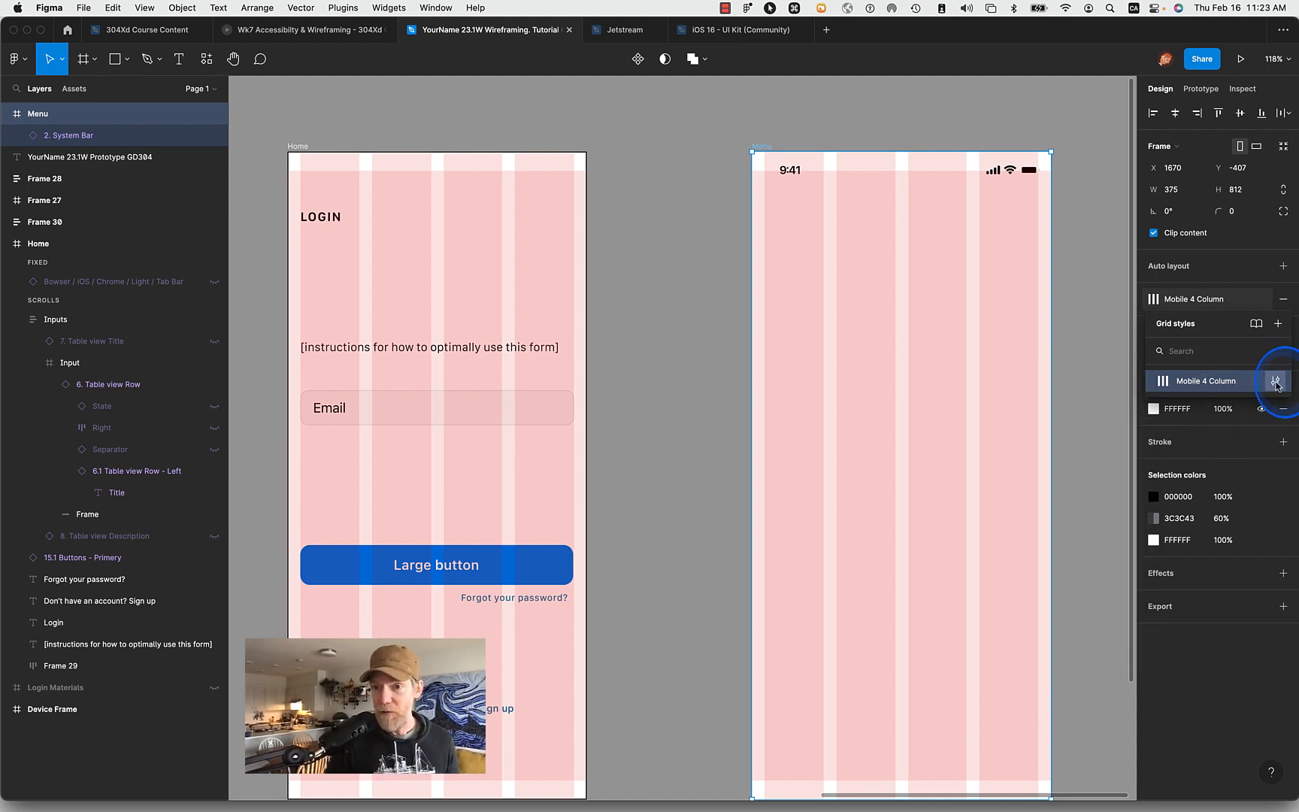
click(1275, 382)
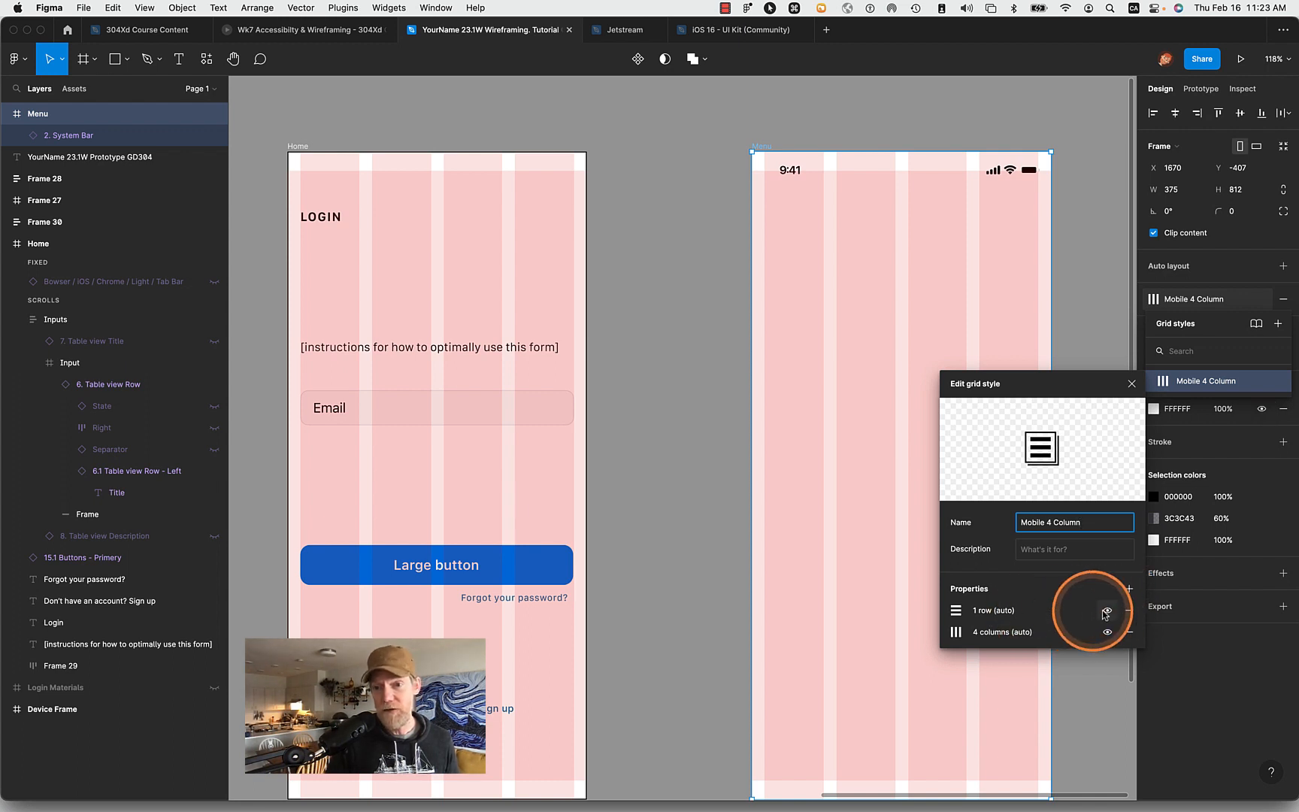
click(1009, 612)
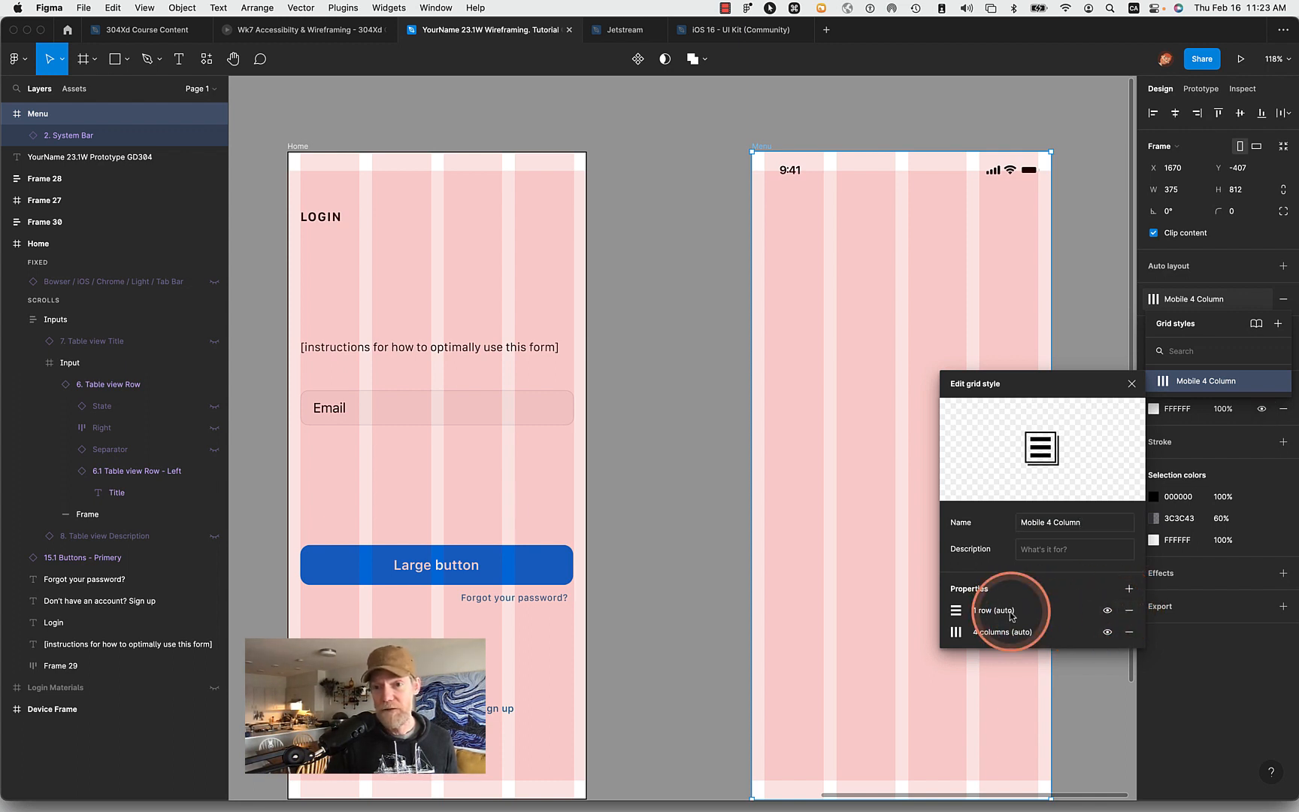
click(956, 610)
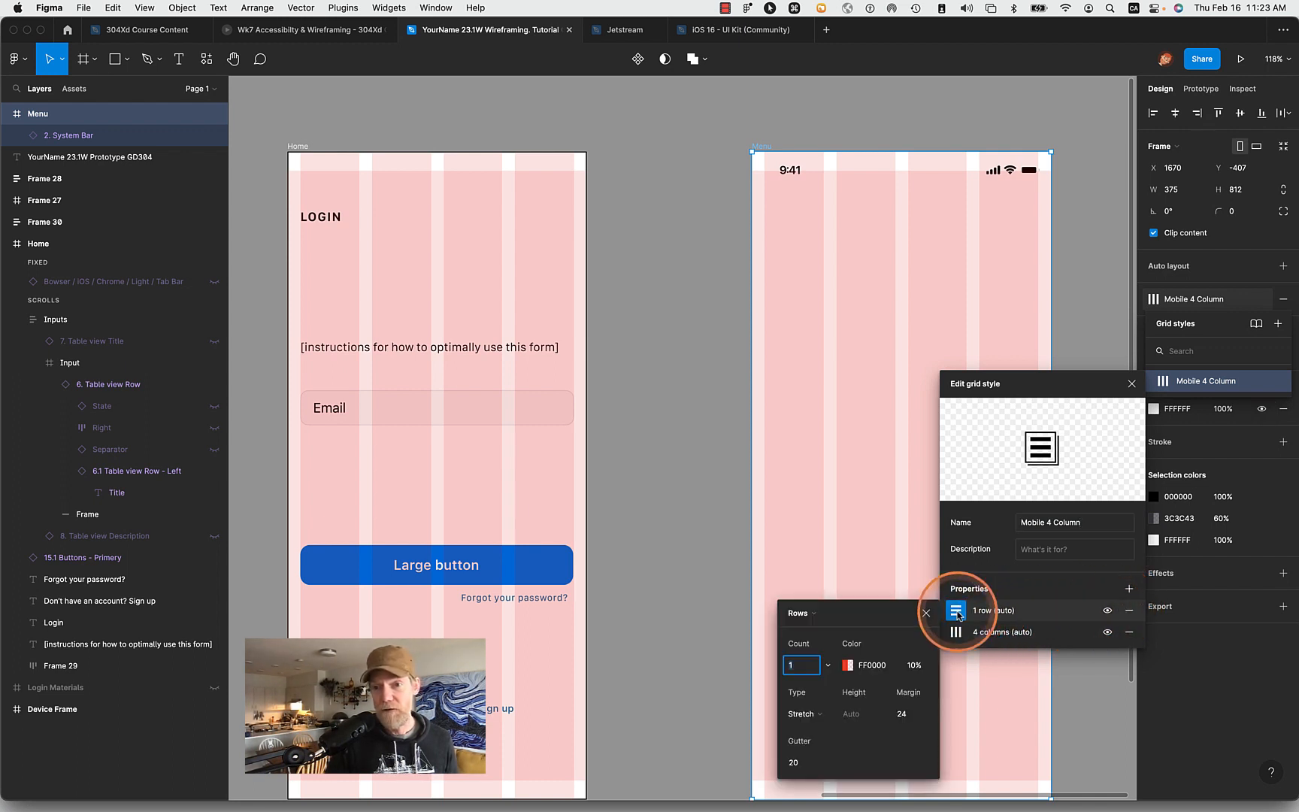
click(910, 714)
key(shift+Up)
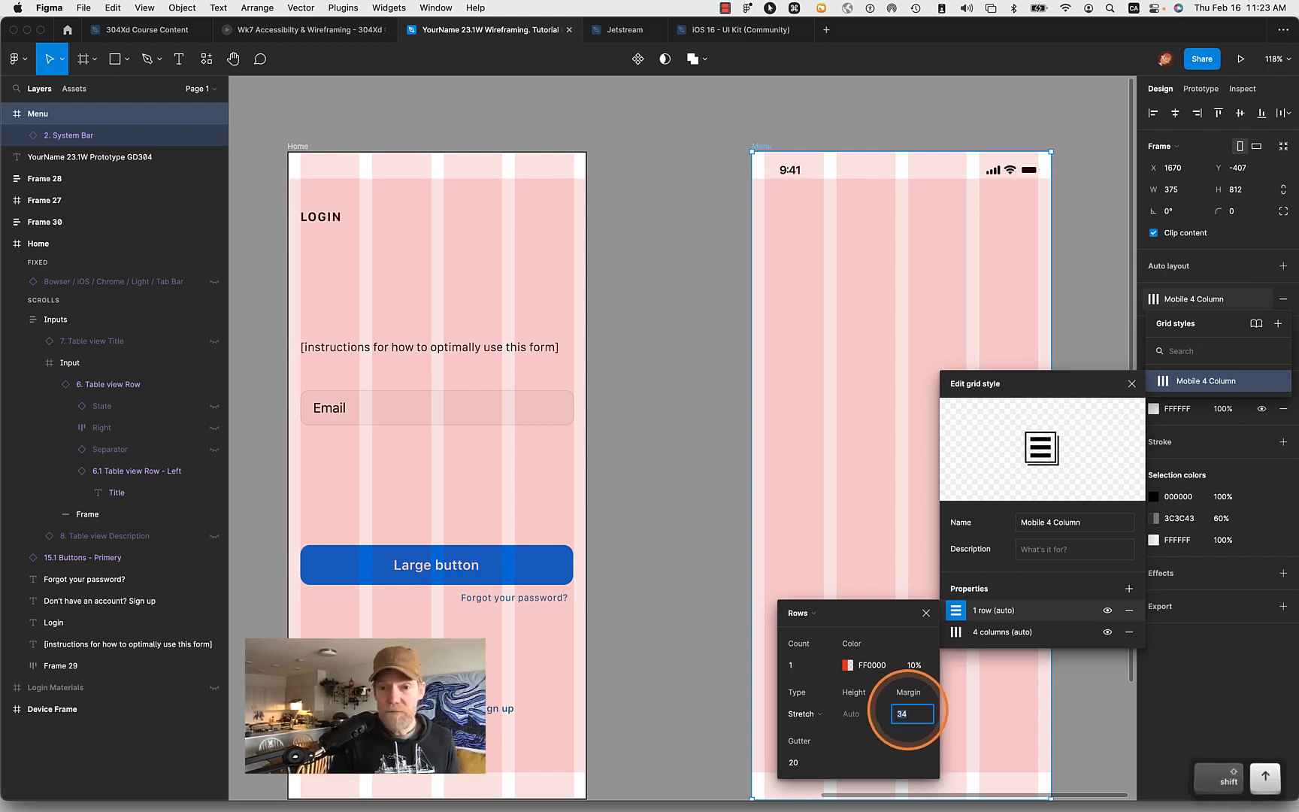
key(shift+Up)
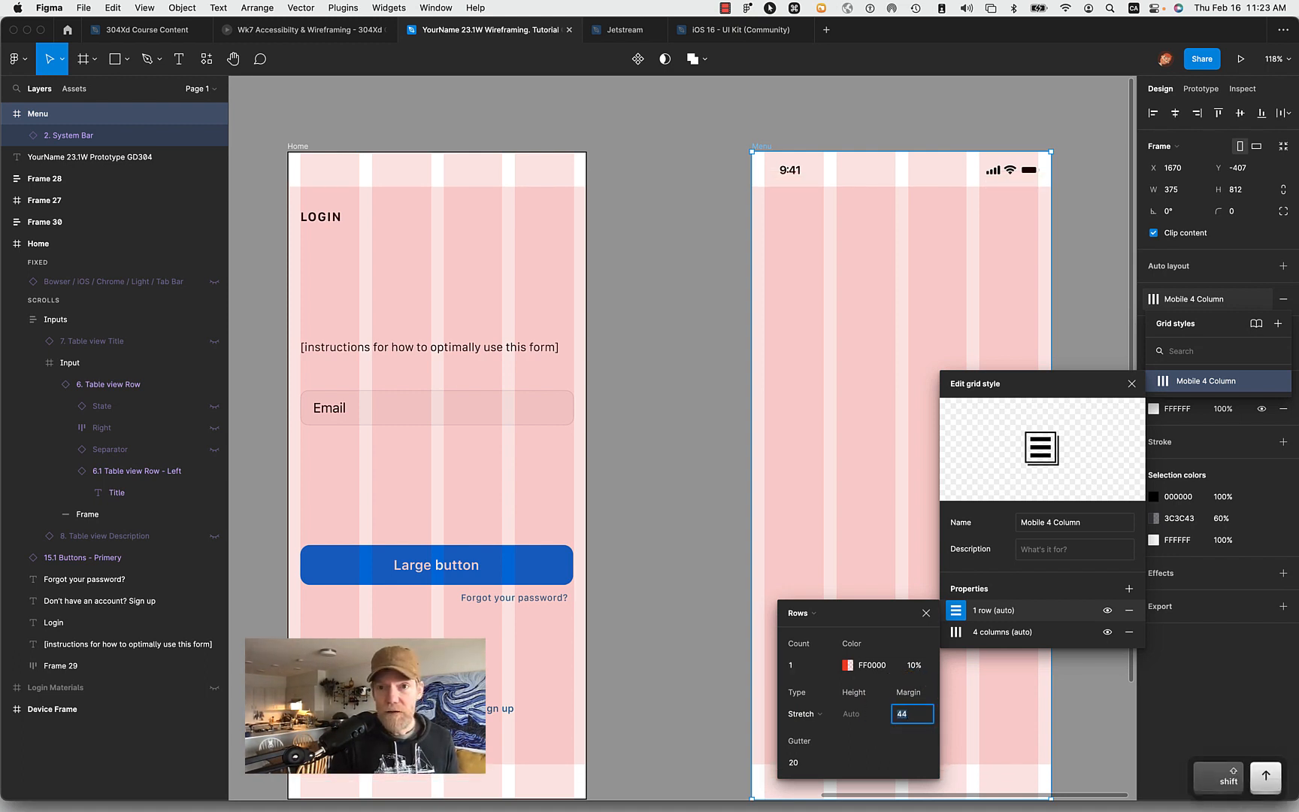
click(788, 181)
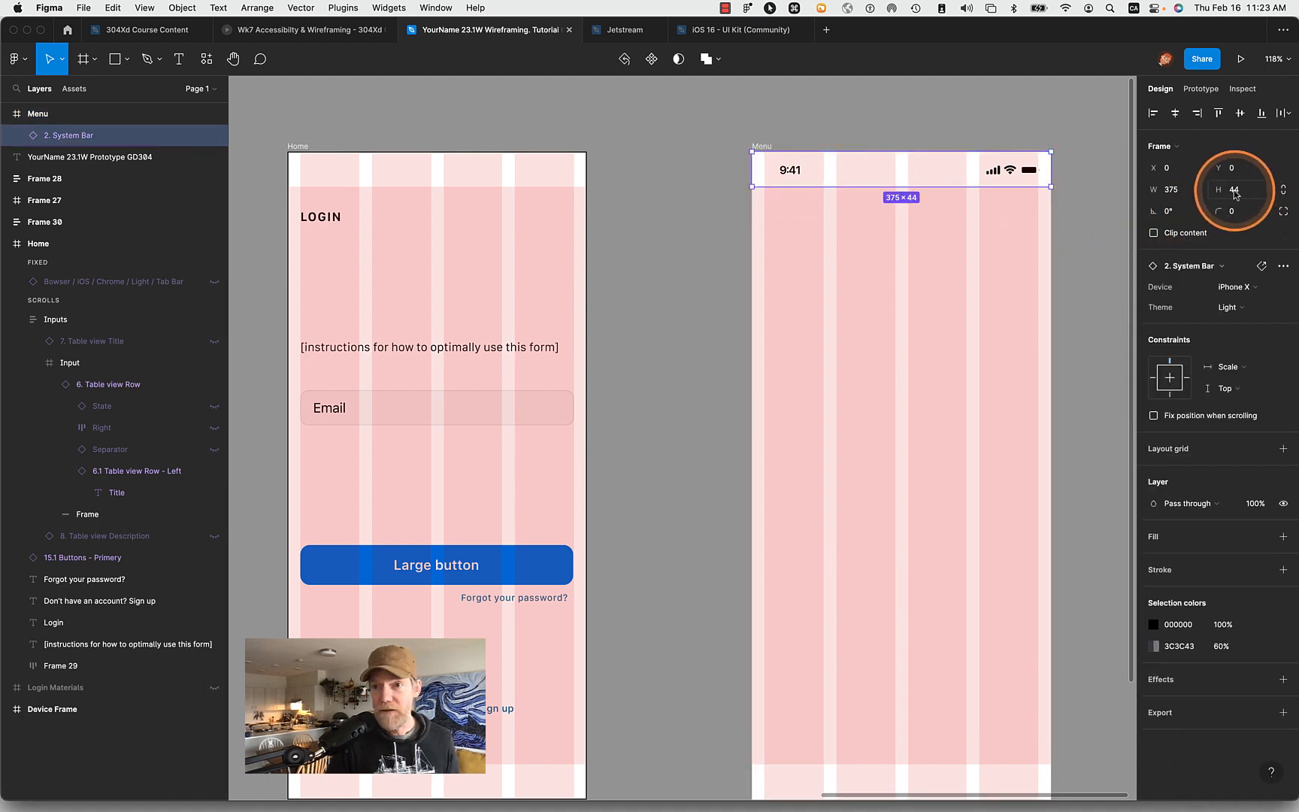
click(759, 148)
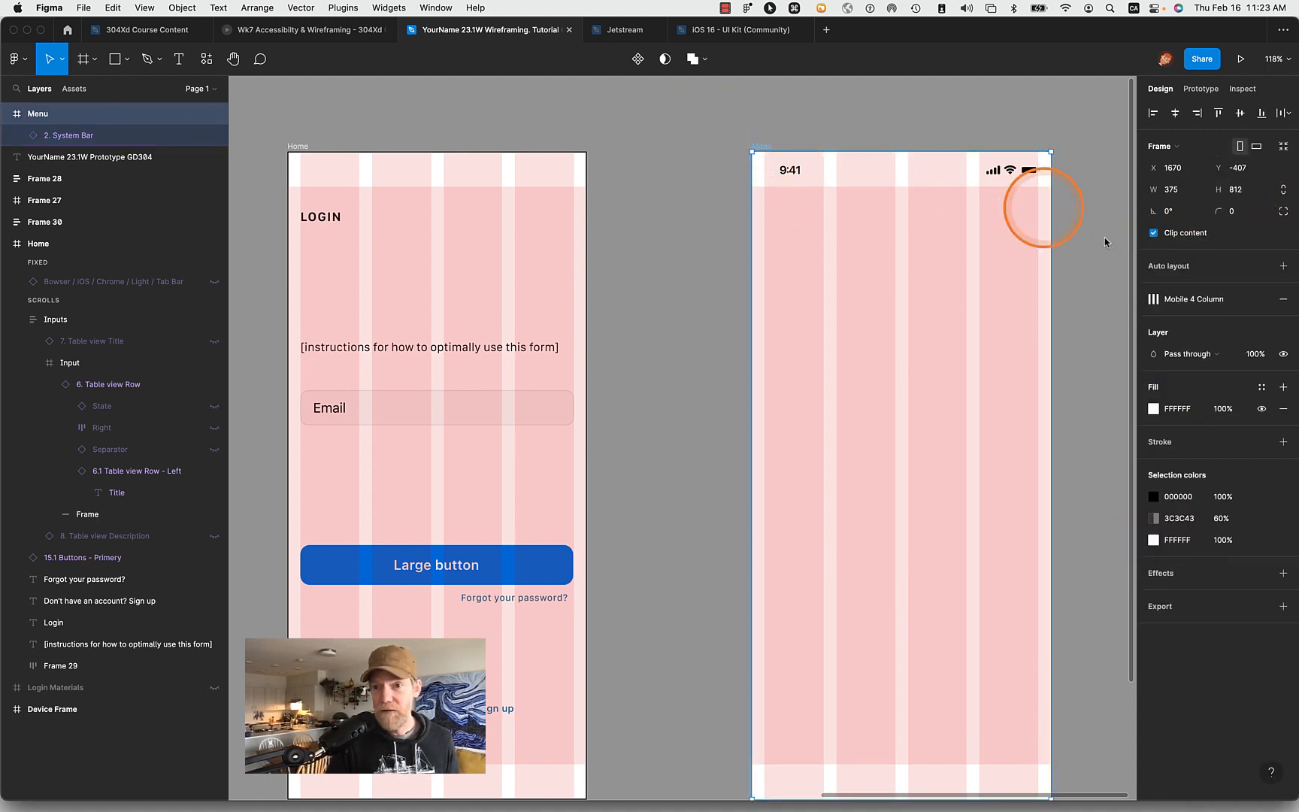
click(1158, 299)
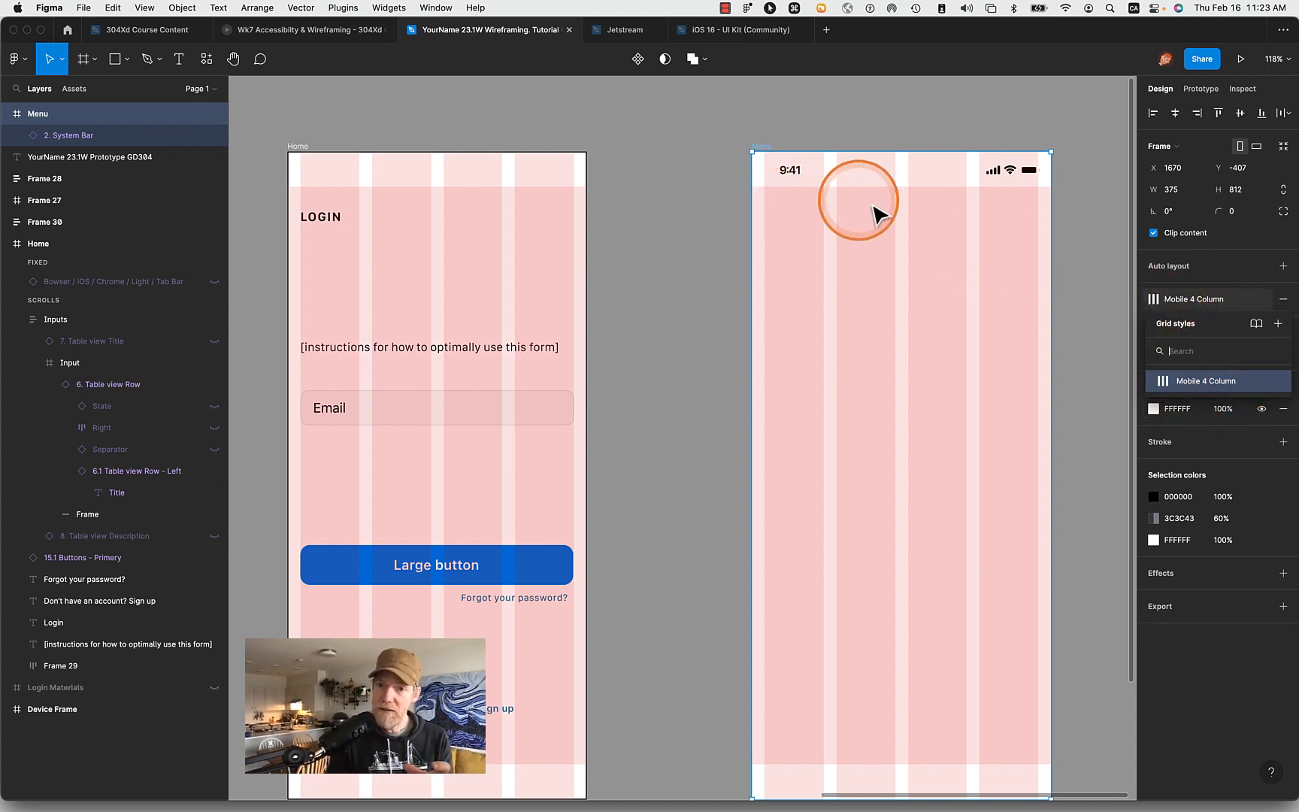
click(818, 179)
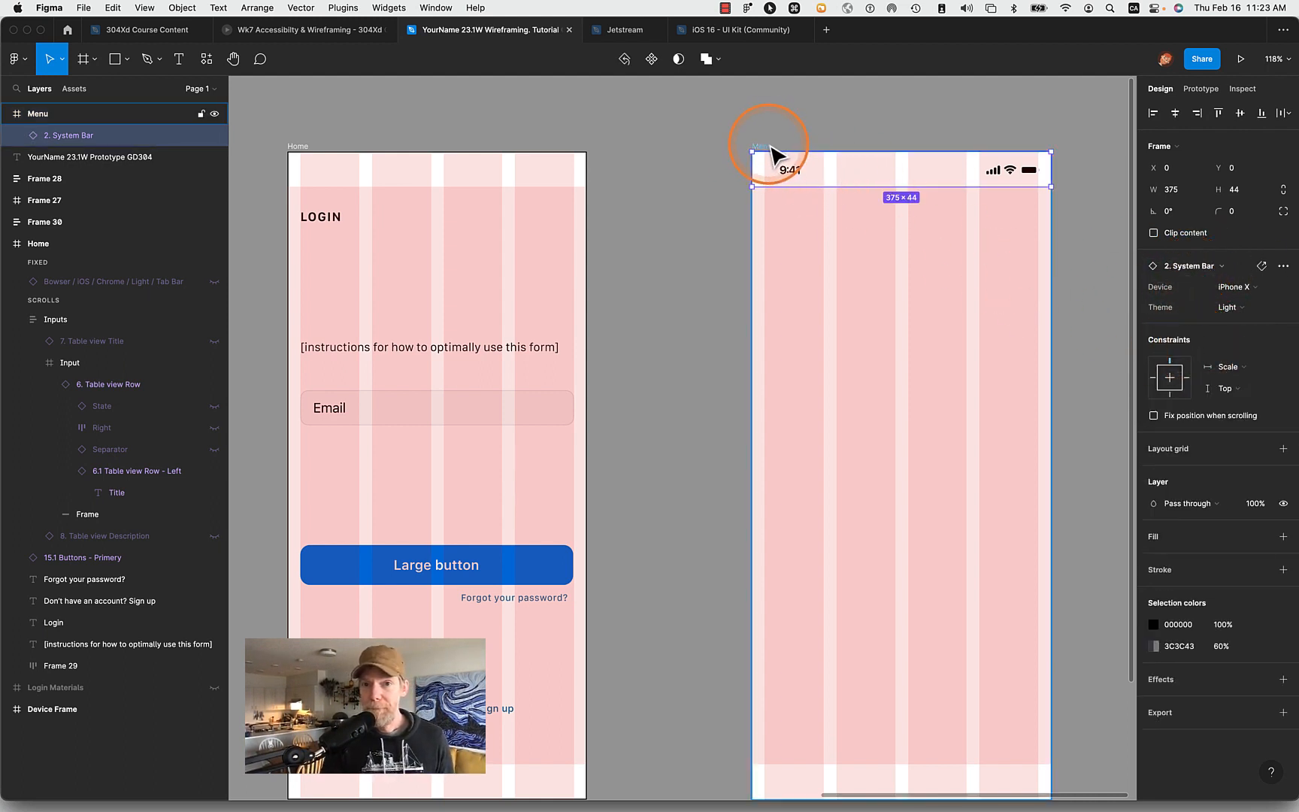
click(746, 148)
click(722, 153)
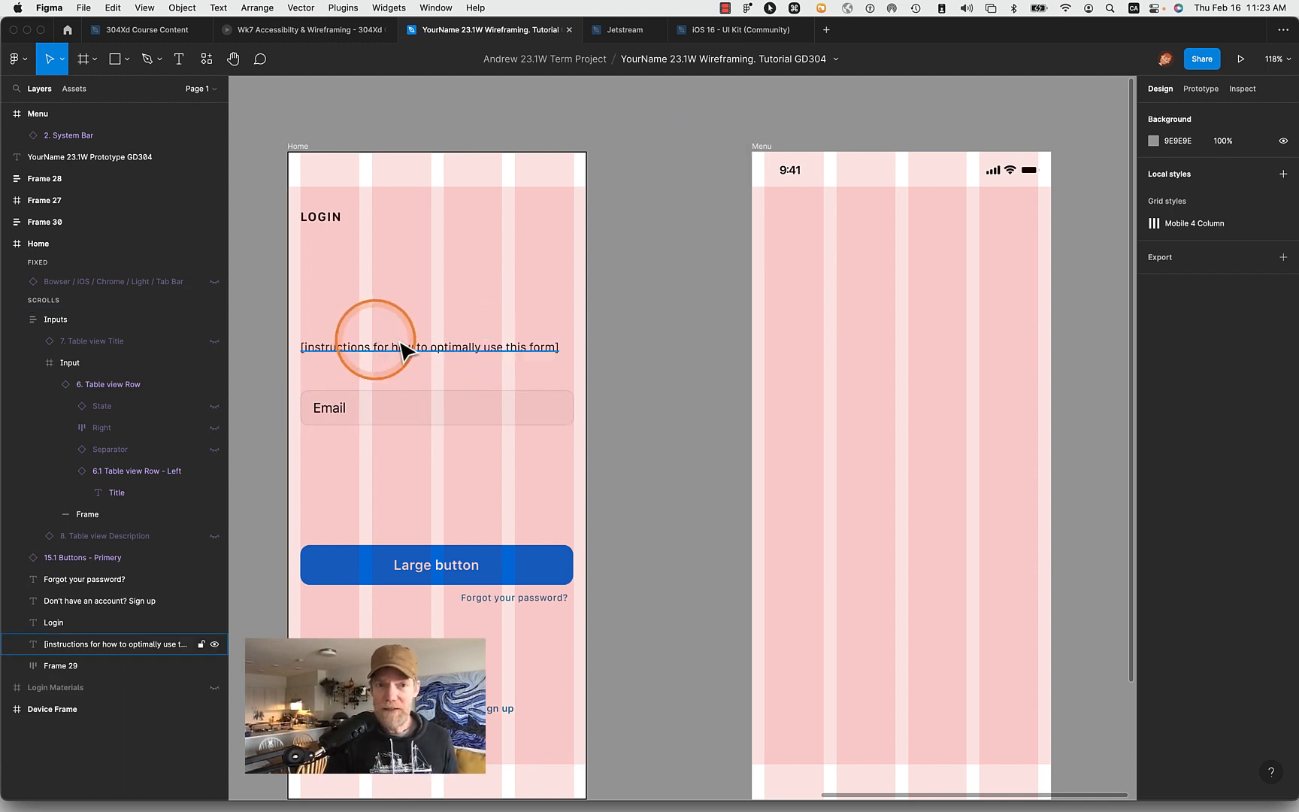
click(475, 365)
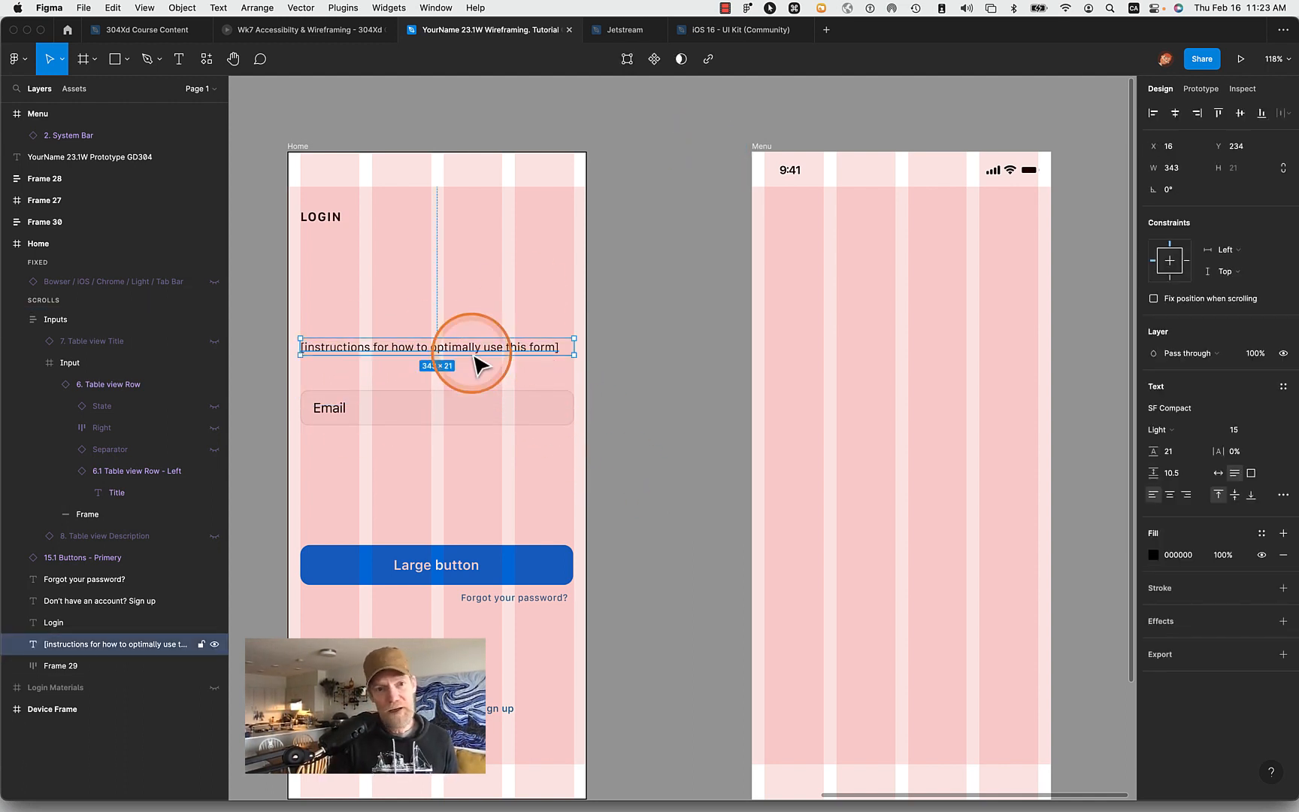
shift+click(346, 419)
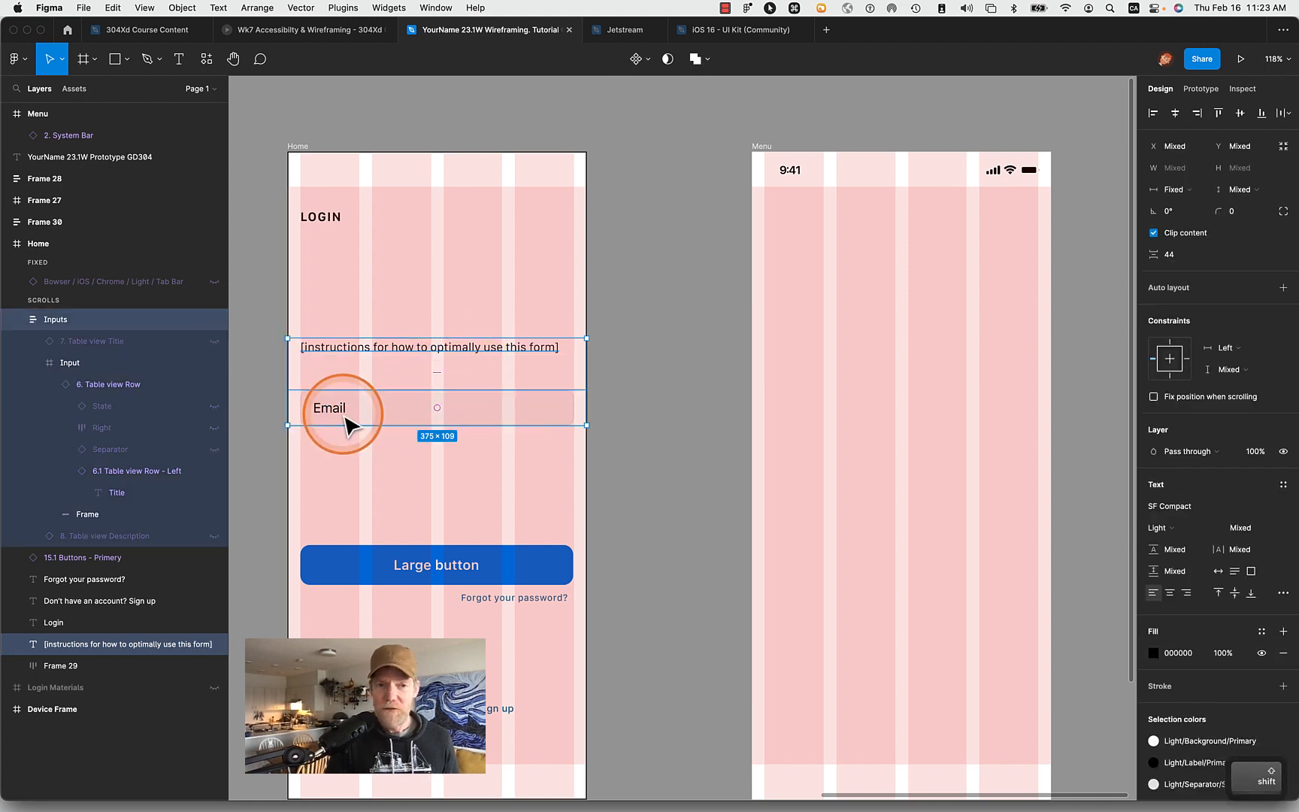
- Go to the main component of the Home frame's Large button and copy it from the iOS 16 - UI Kit (Community) file
click(406, 570)
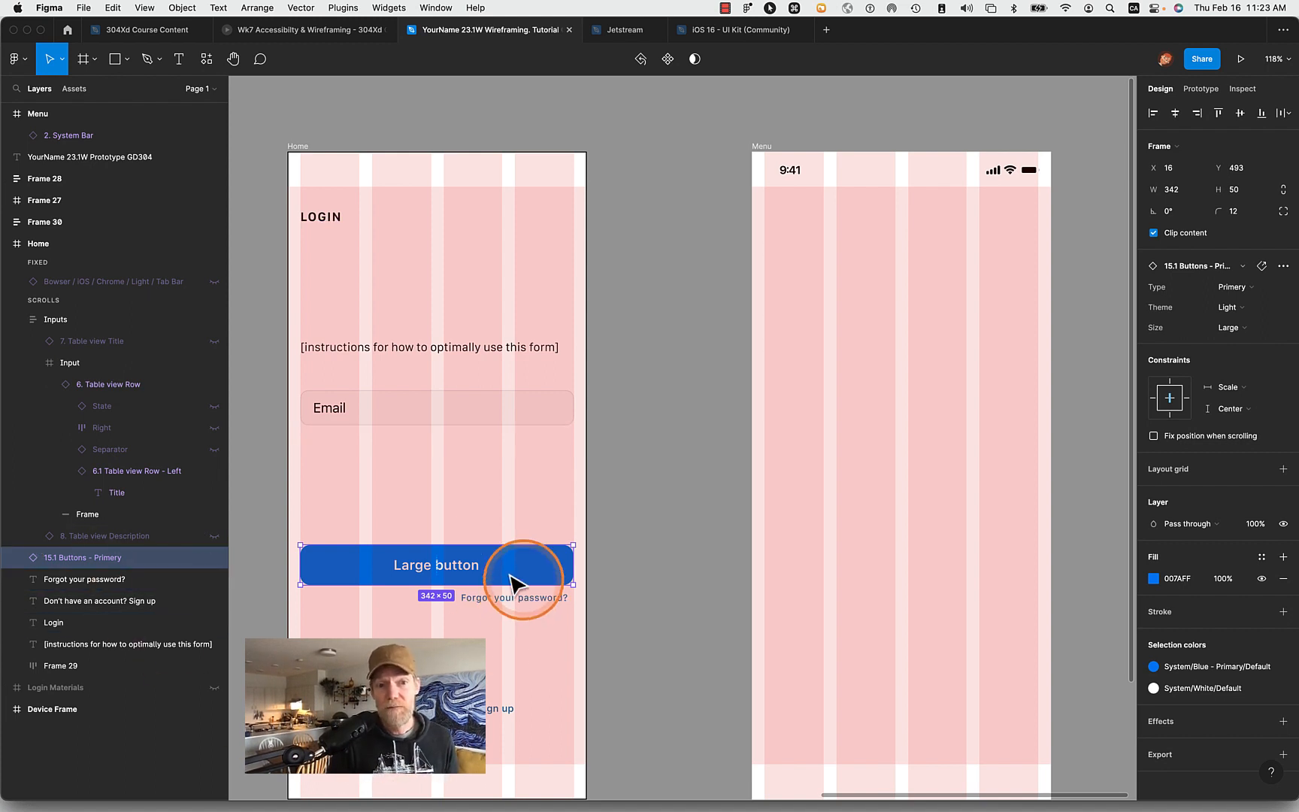
right_click(375, 564)
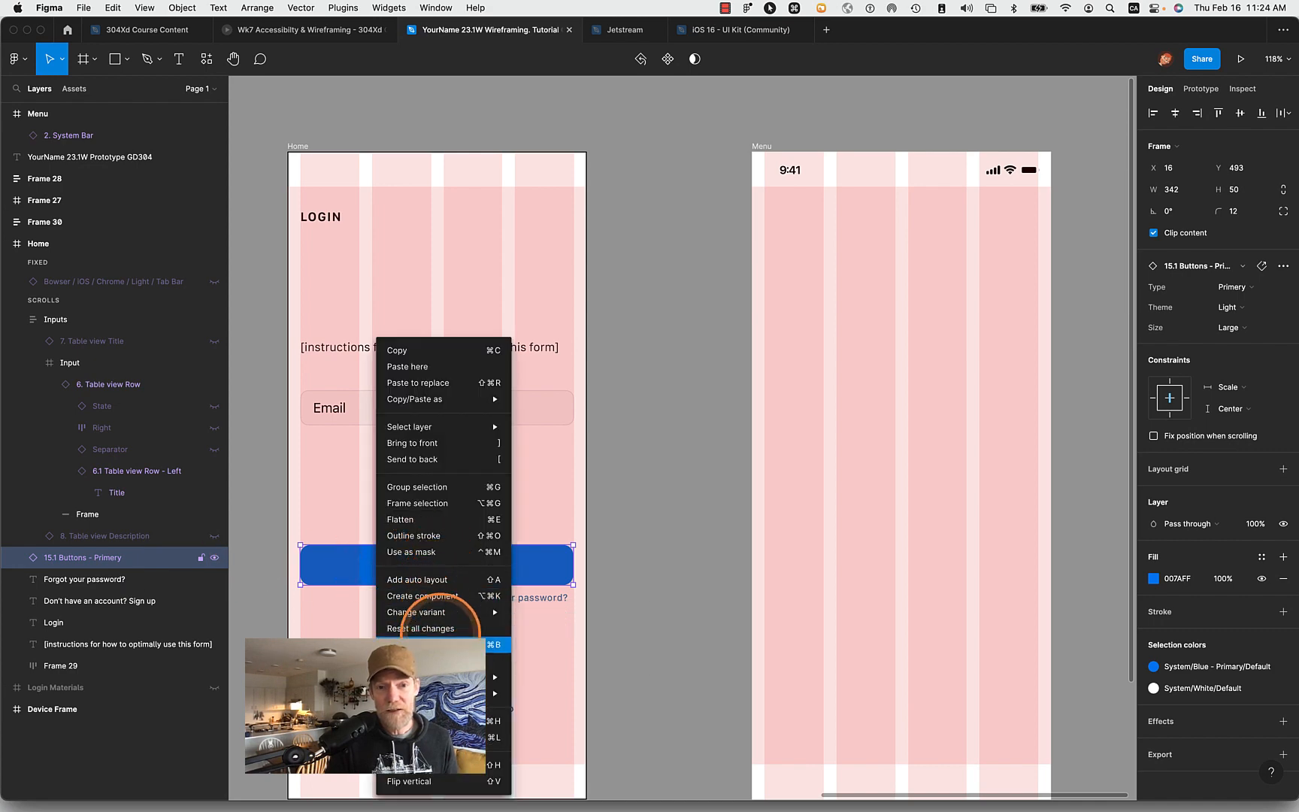
click(462, 661)
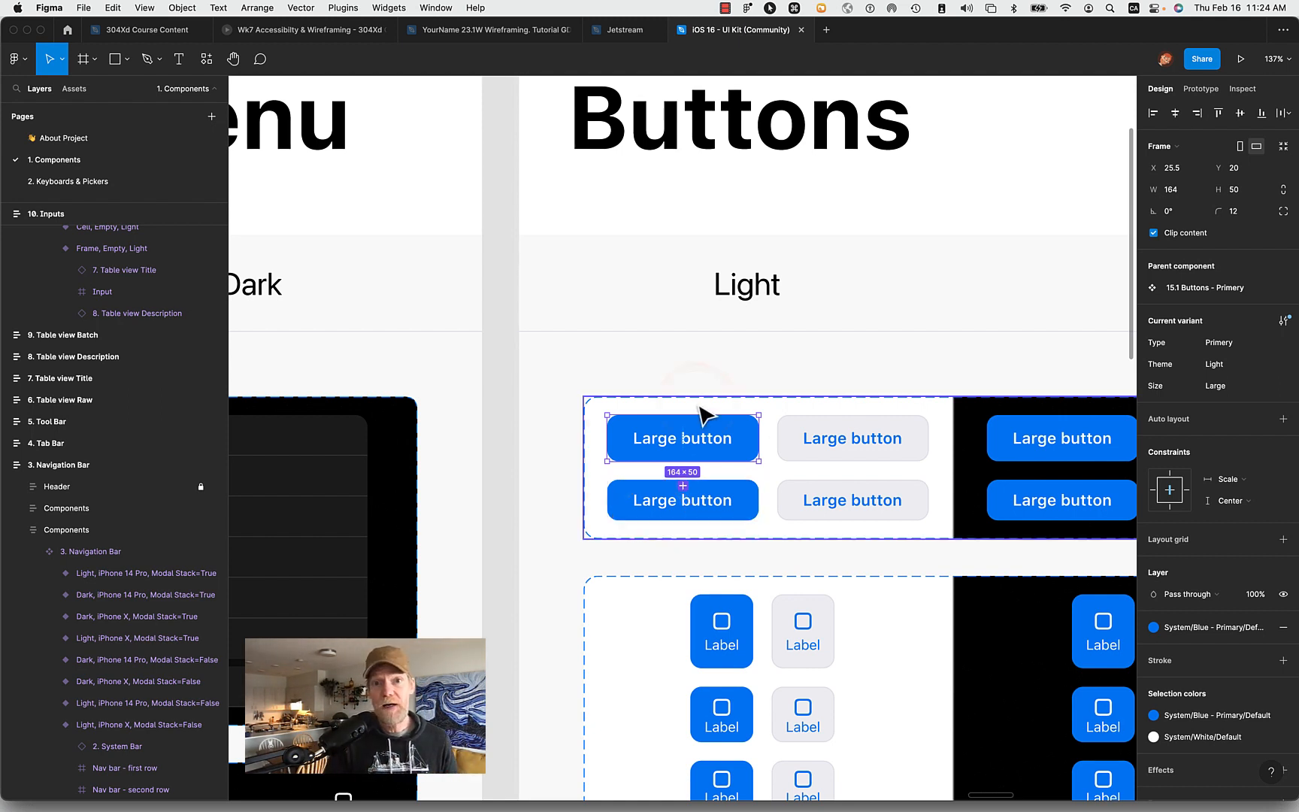
click(737, 28)
click(856, 481)
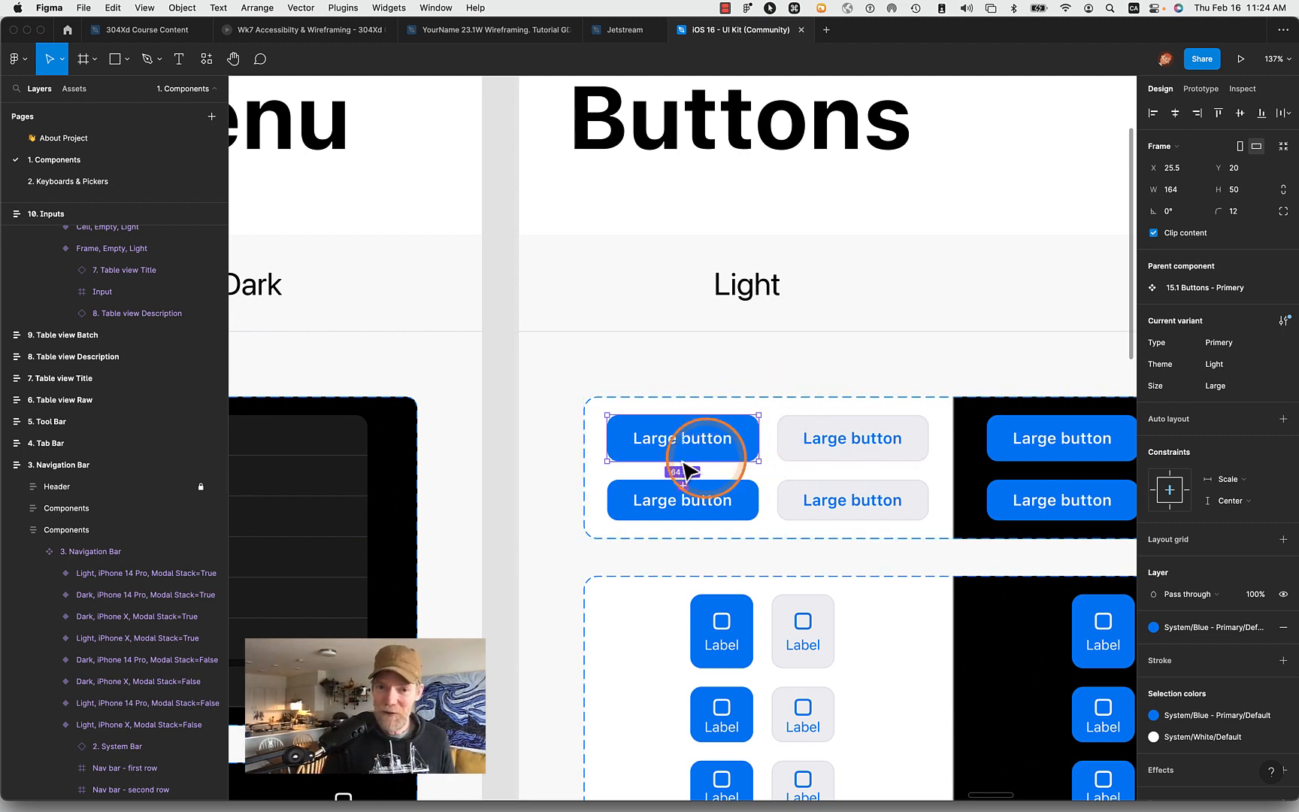
key(super+c)
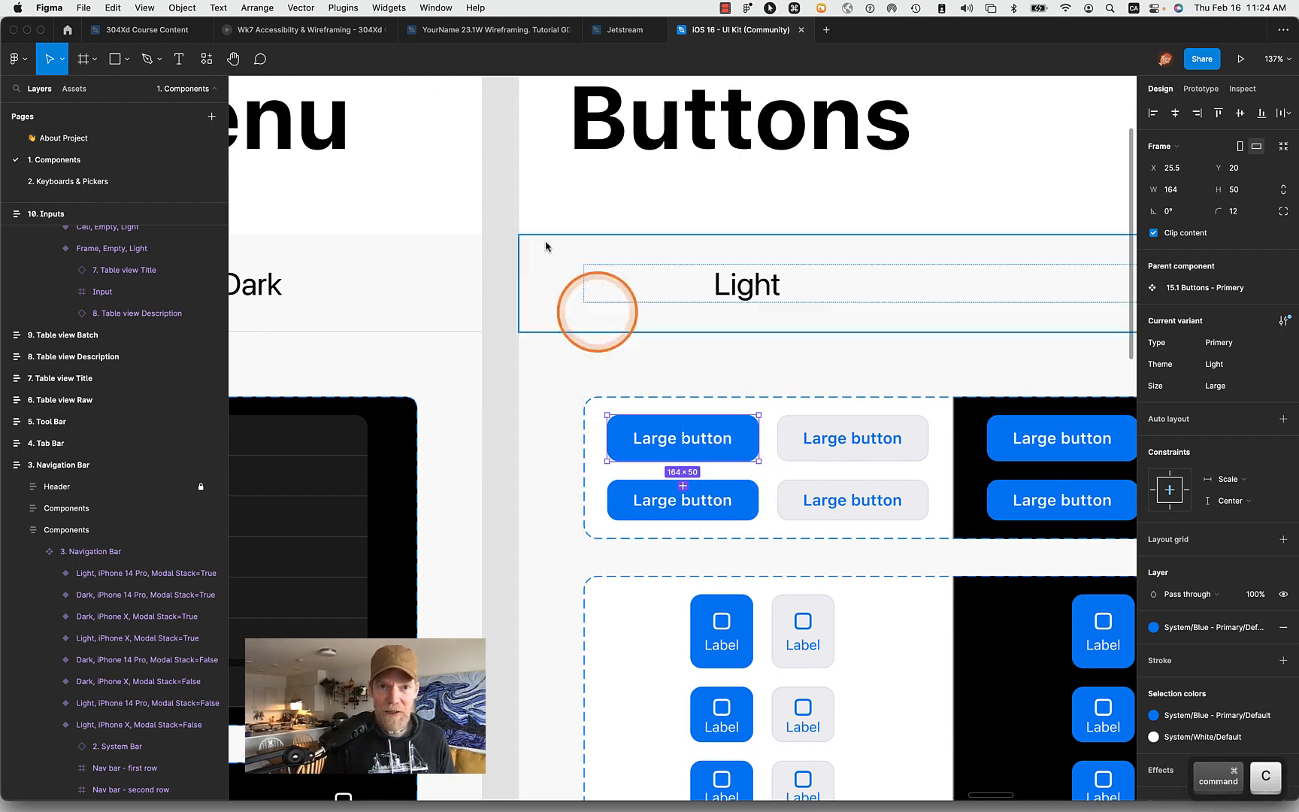
- Return to the YourName 23.1W Wireframing file and paste the copied Large button into the Menu frame
click(466, 30)
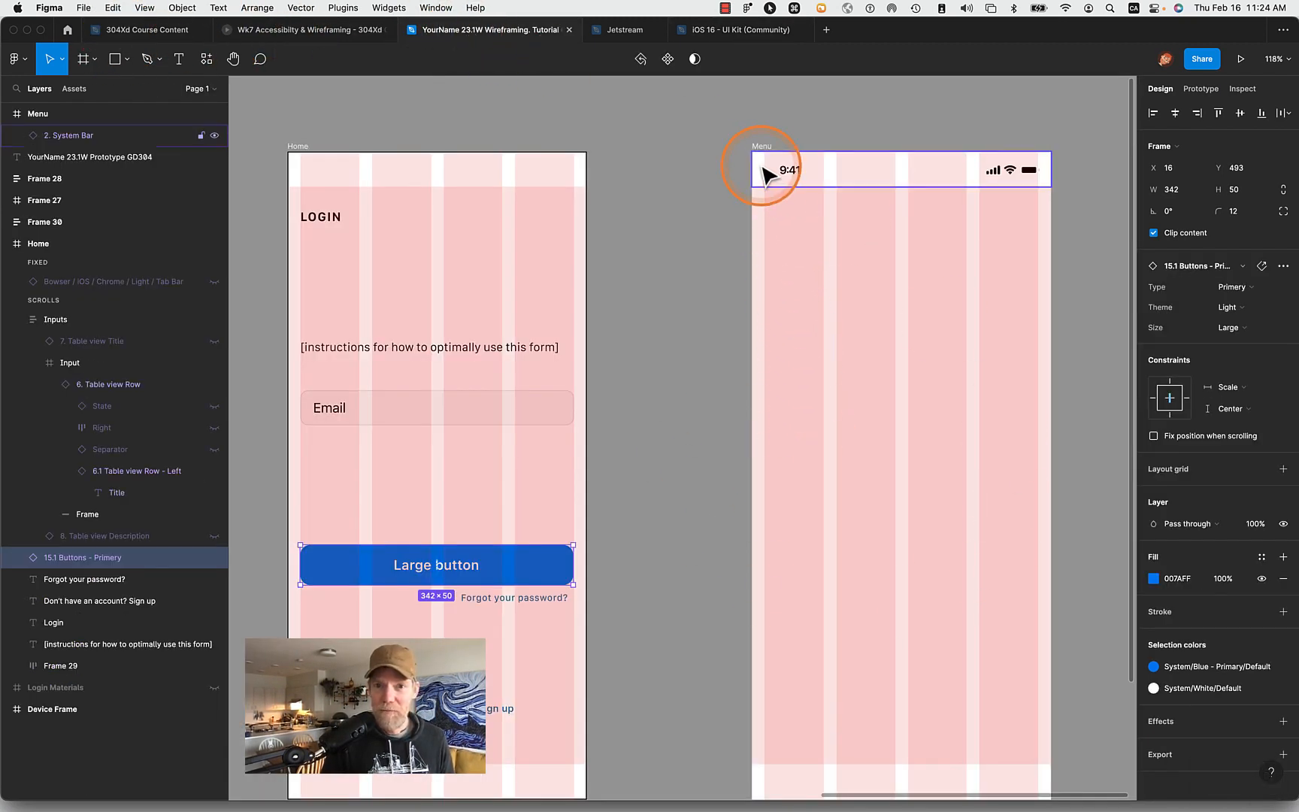
click(759, 147)
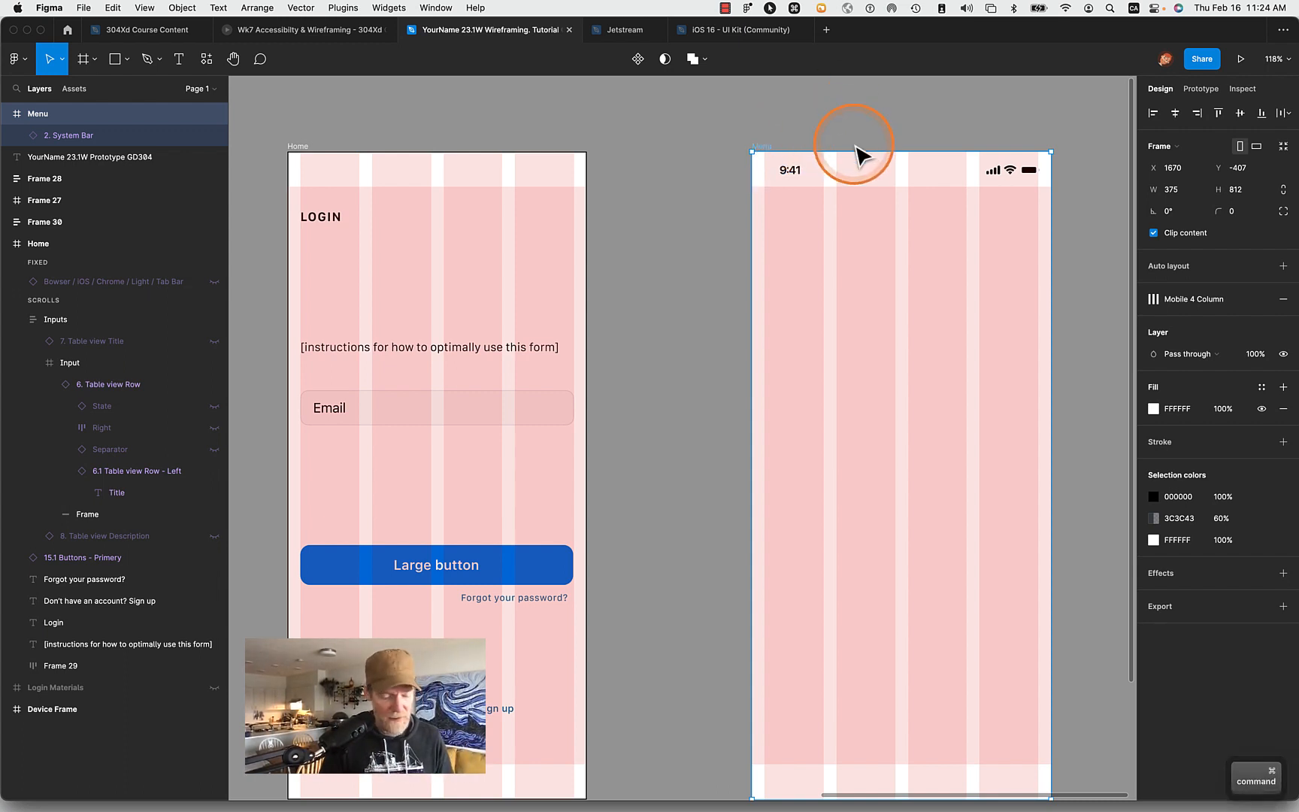
key(super+v)
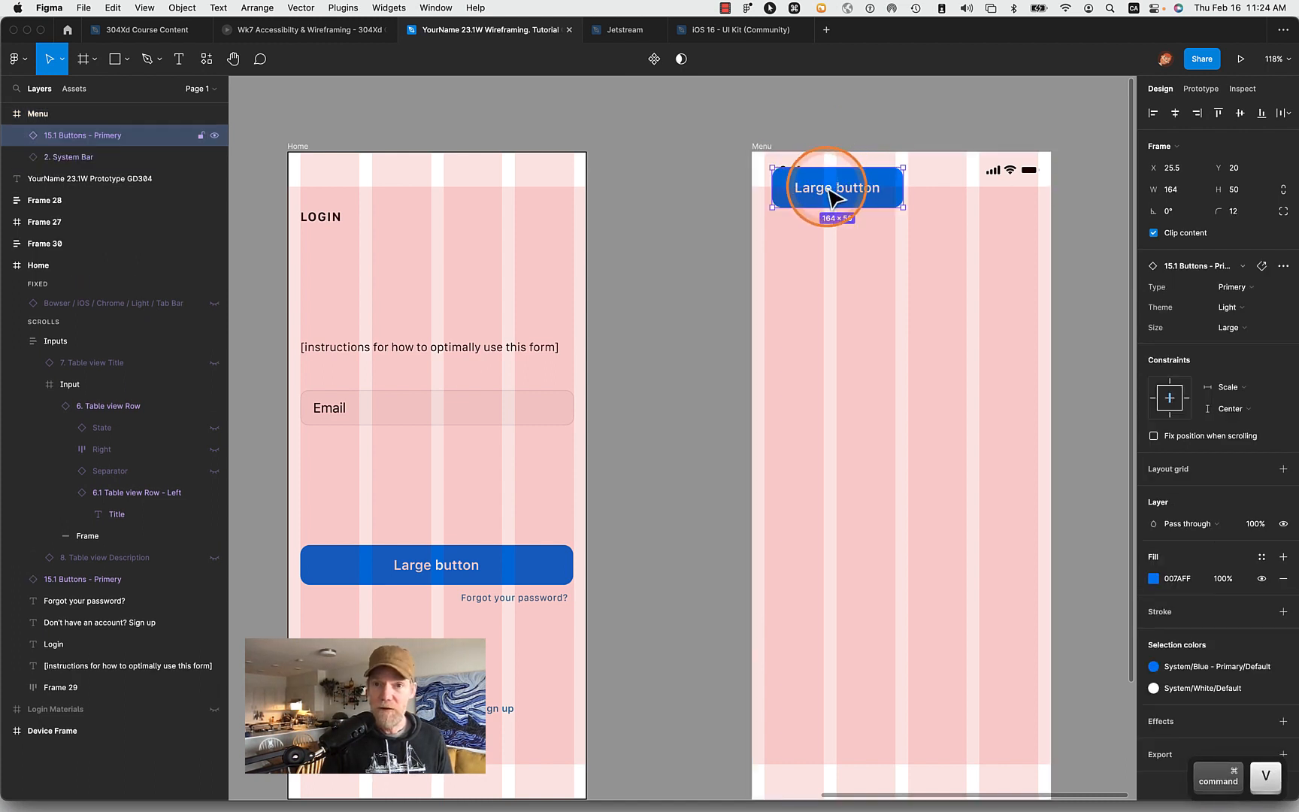
- Move the Menu frame's Large button to the first grid column at X 16, Y 454 and detach its instance
drag(832, 194, 823, 543)
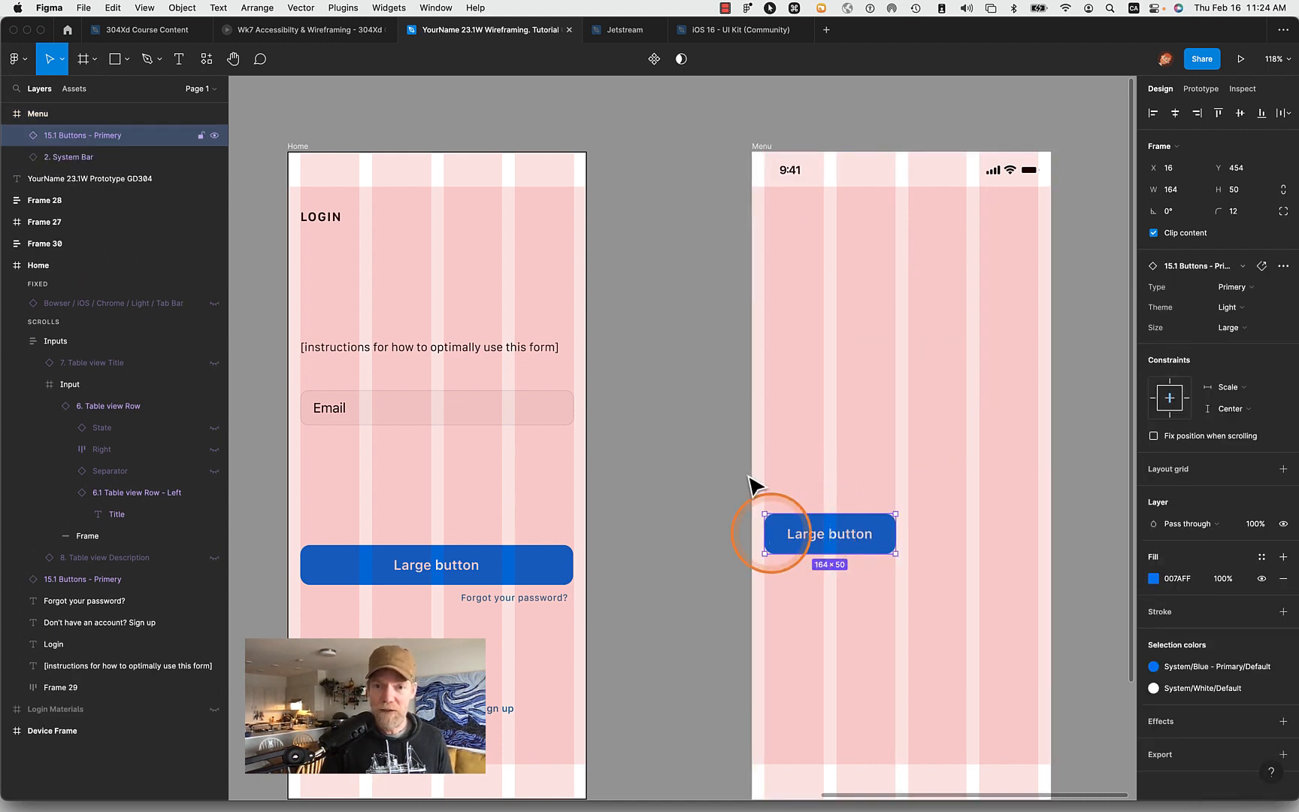
right_click(850, 534)
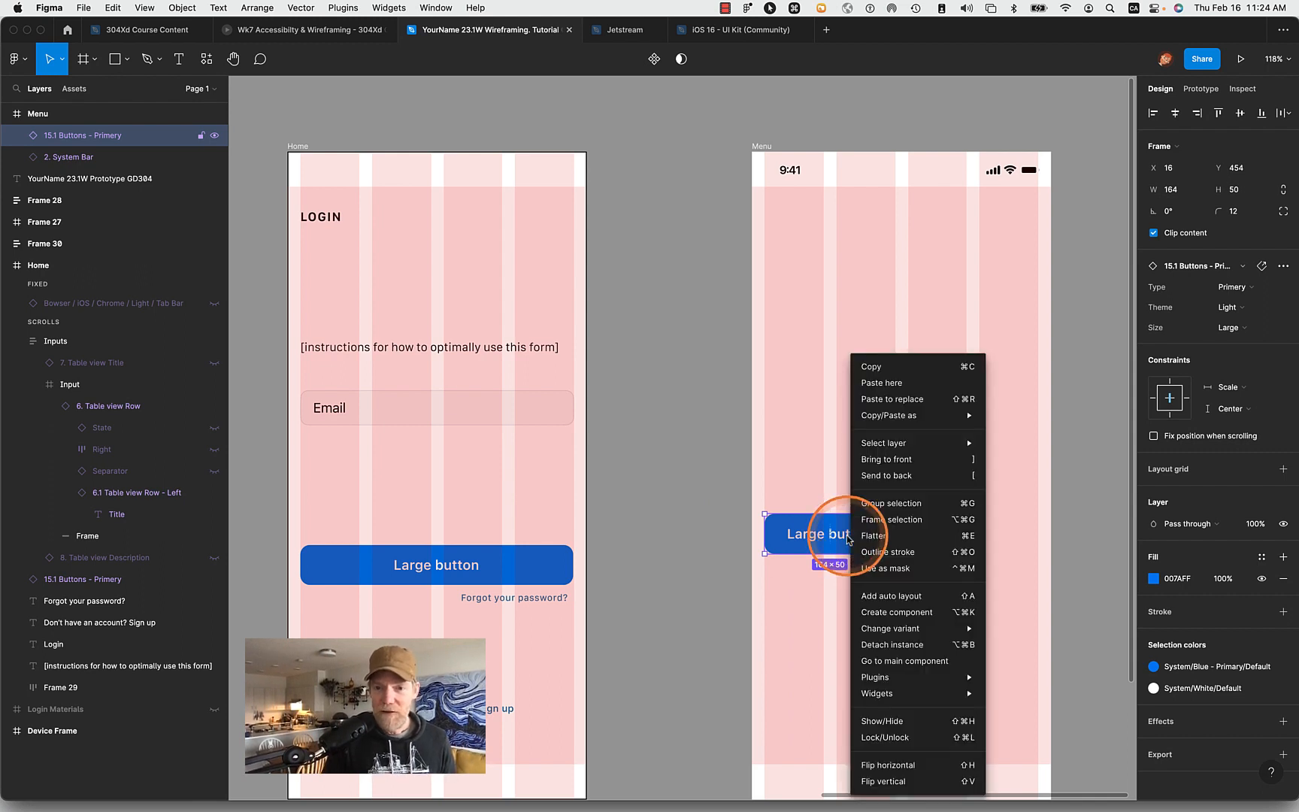
click(902, 644)
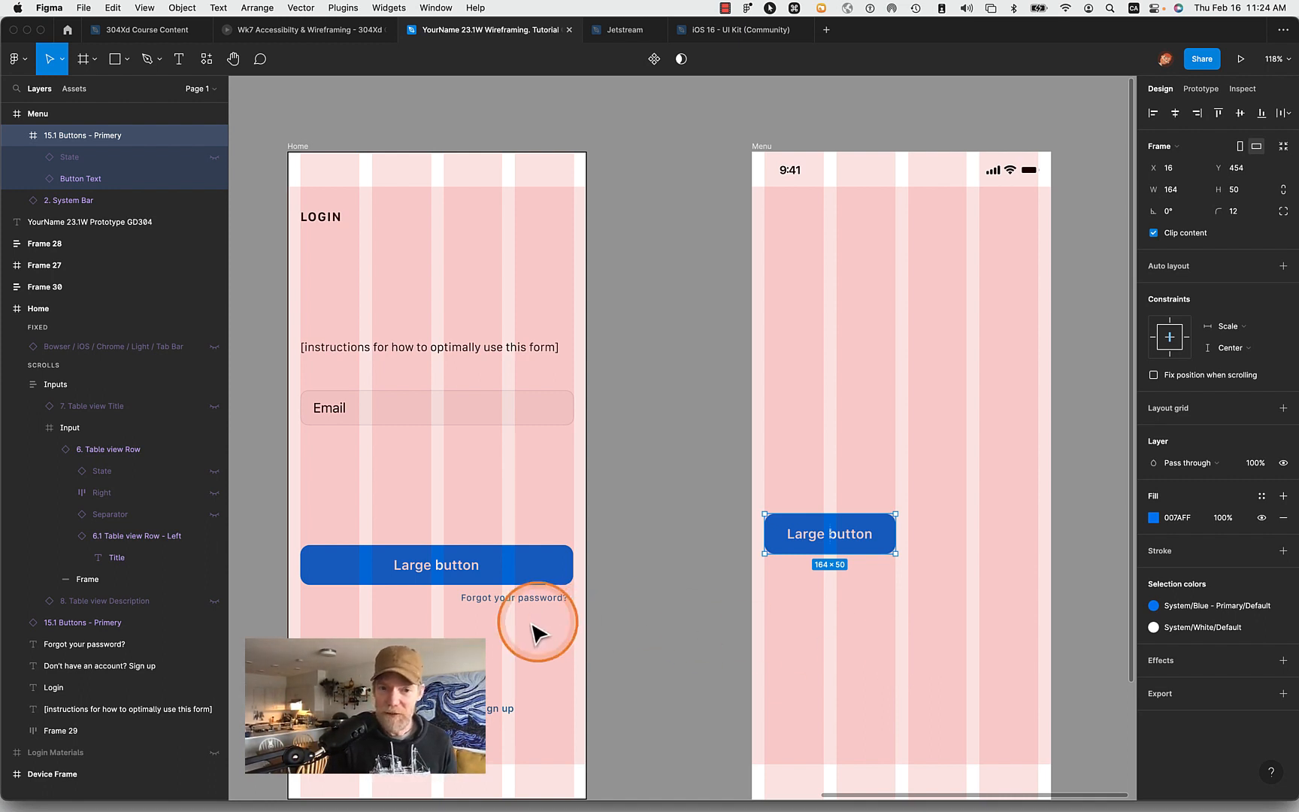
- Change the Type of the Home frame's Large button instance to Secondary
click(473, 569)
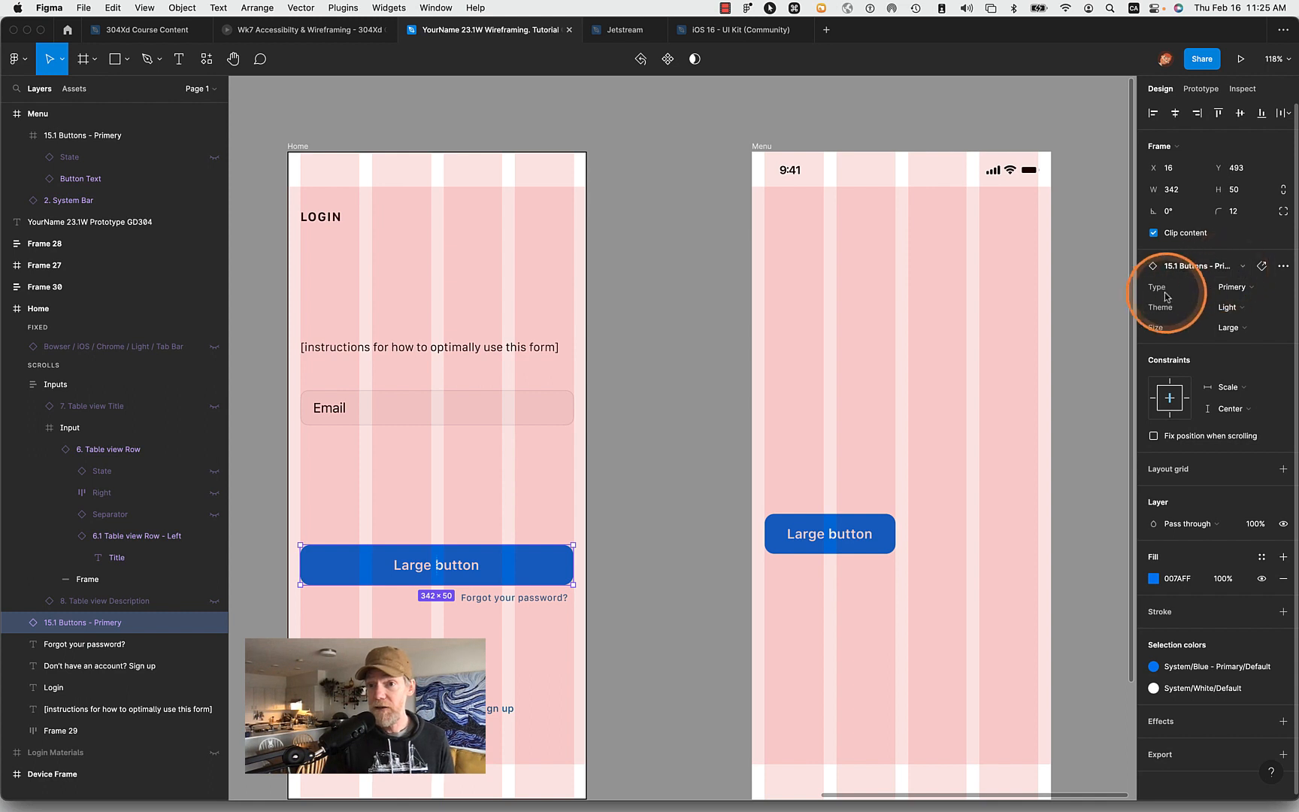
click(1267, 290)
click(1249, 306)
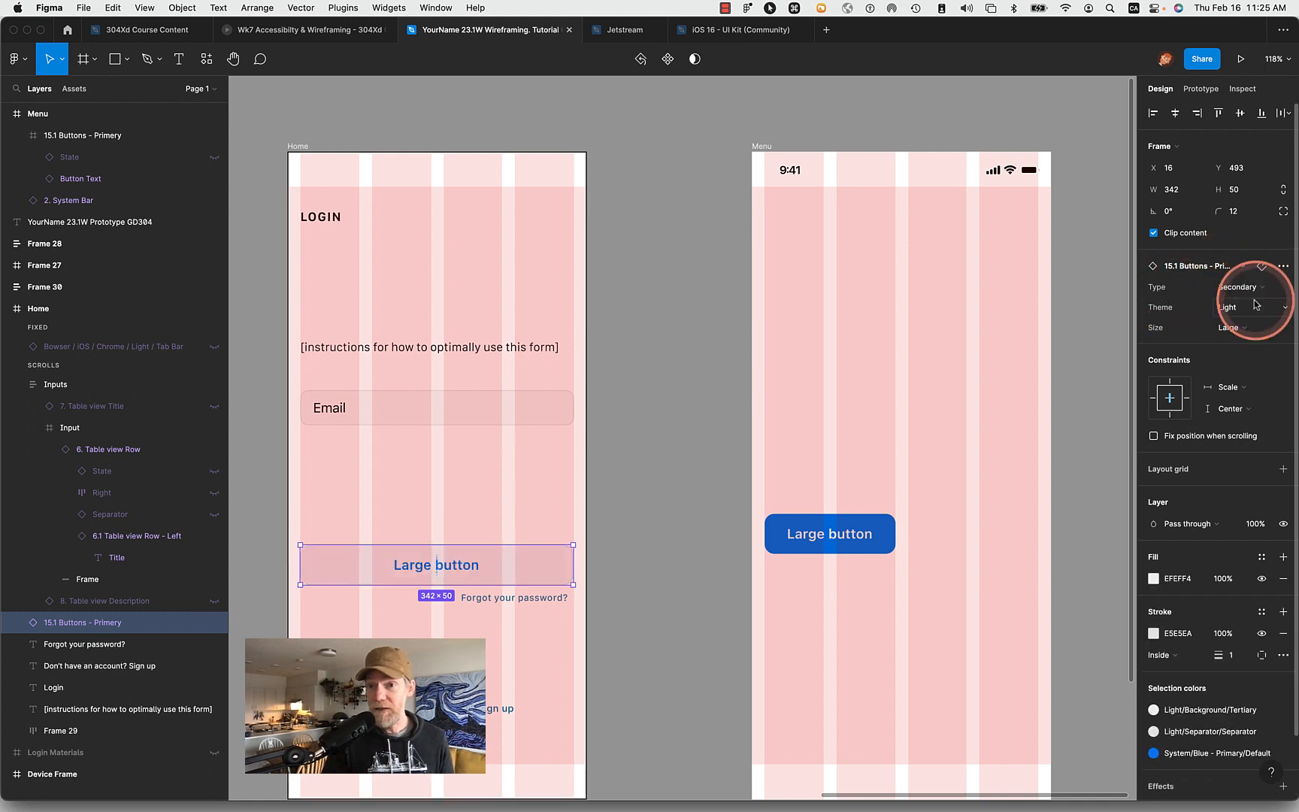
- Try the Dark theme and Medium size on the Home frame's Large button instance
click(1250, 307)
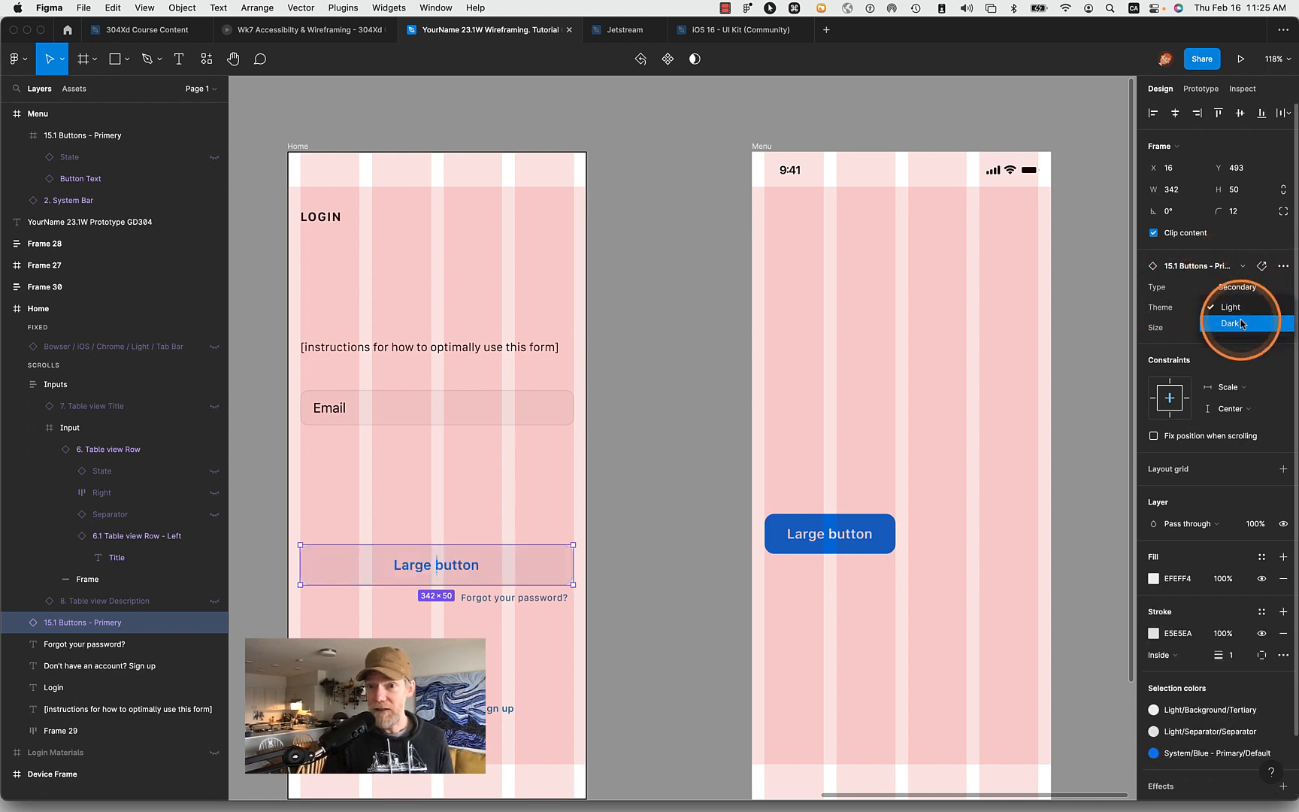
click(1242, 324)
click(1242, 327)
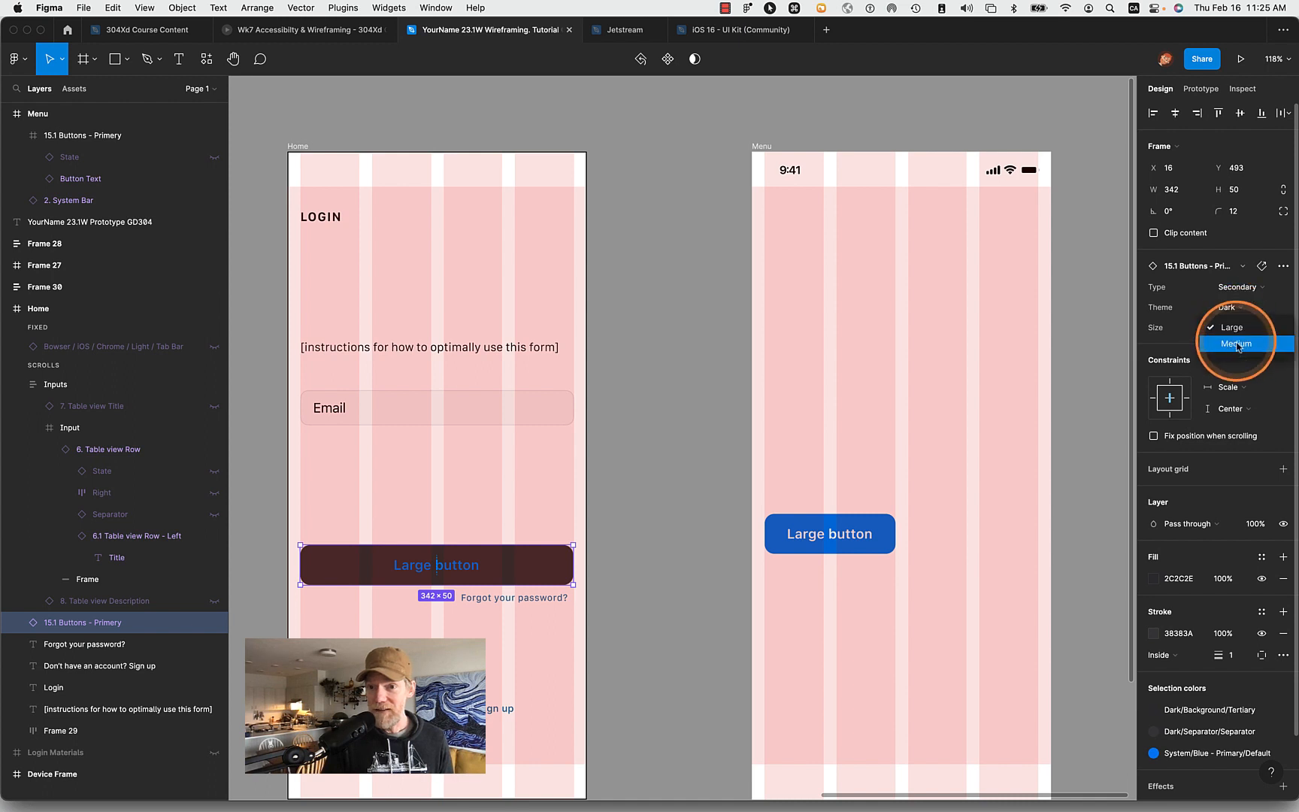
click(1238, 348)
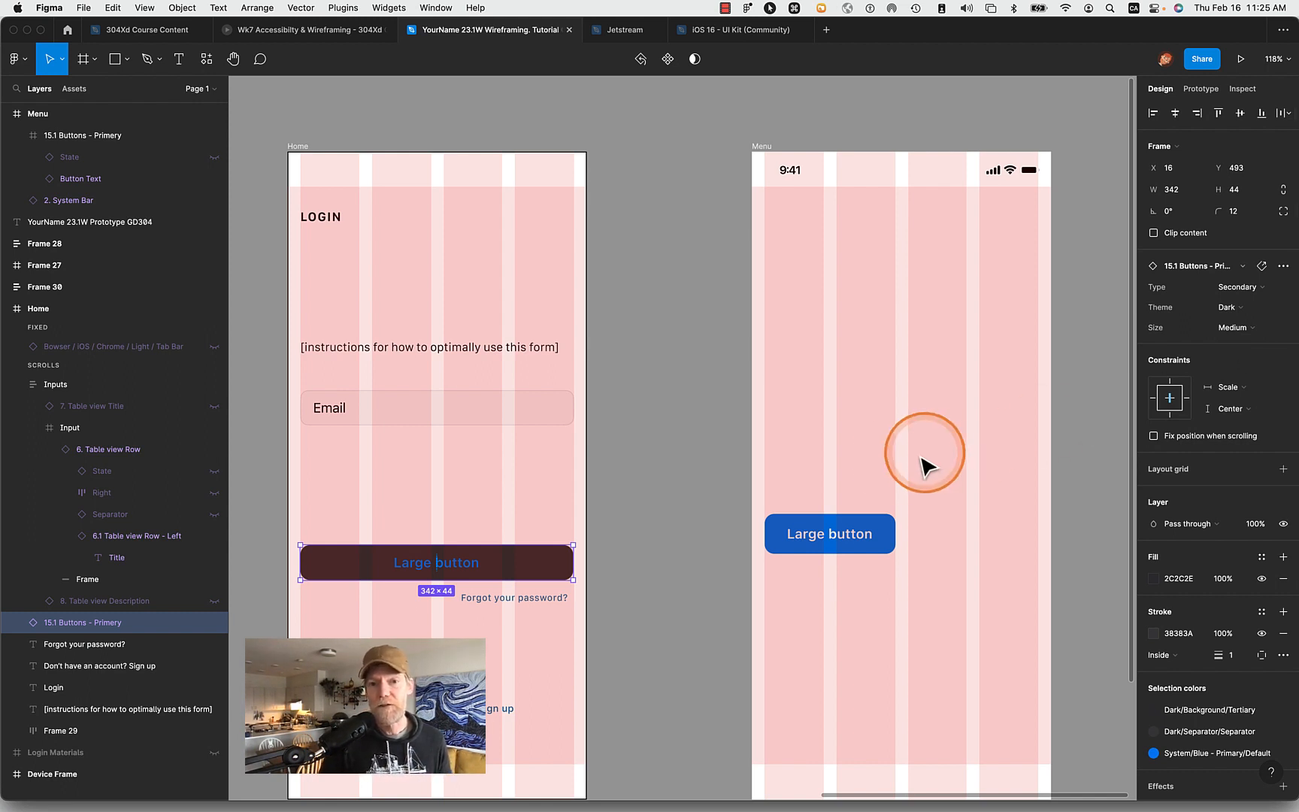
- Undo the size, theme and type changes on the Home frame's Large button and deselect it
key(super+z)
key(super+z)
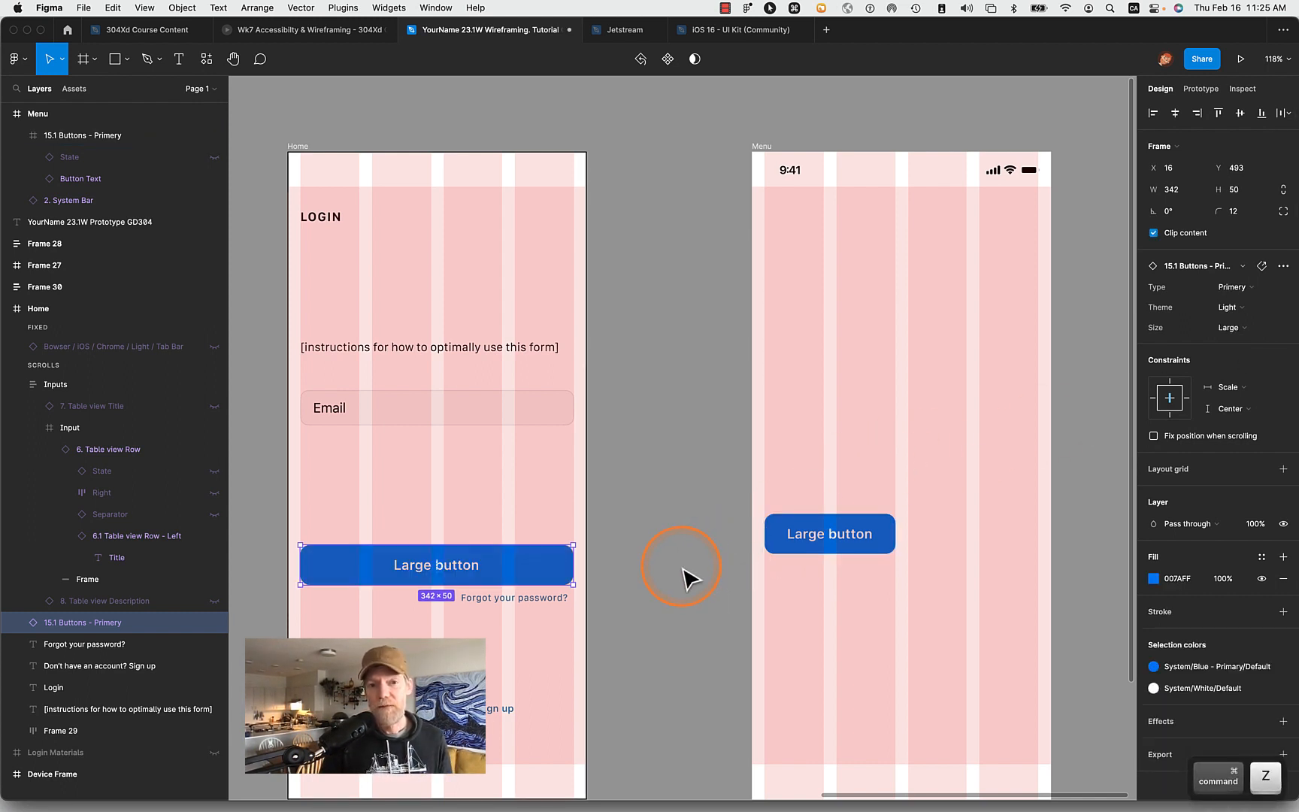
click(682, 575)
- Turn the Menu frame's detached Large button into a component
click(829, 532)
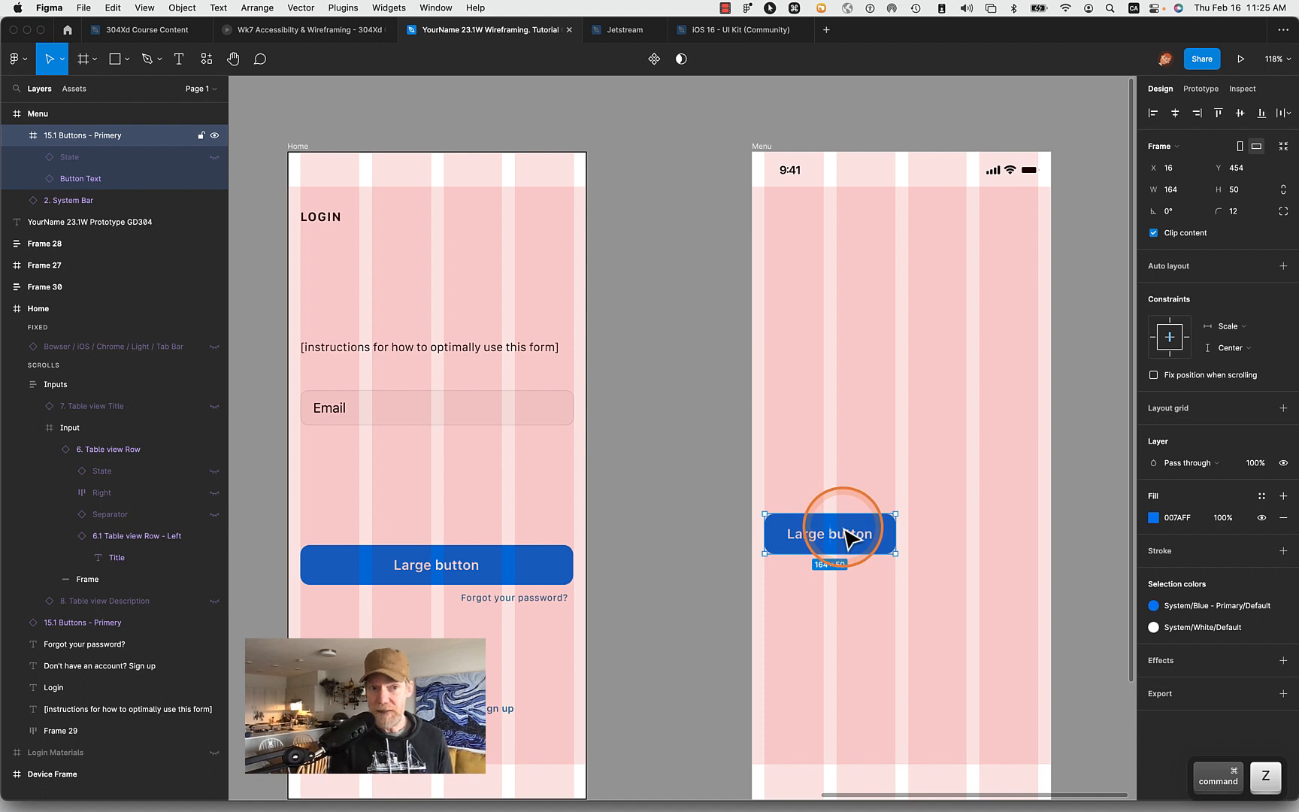
drag(895, 534, 902, 534)
key(super+z)
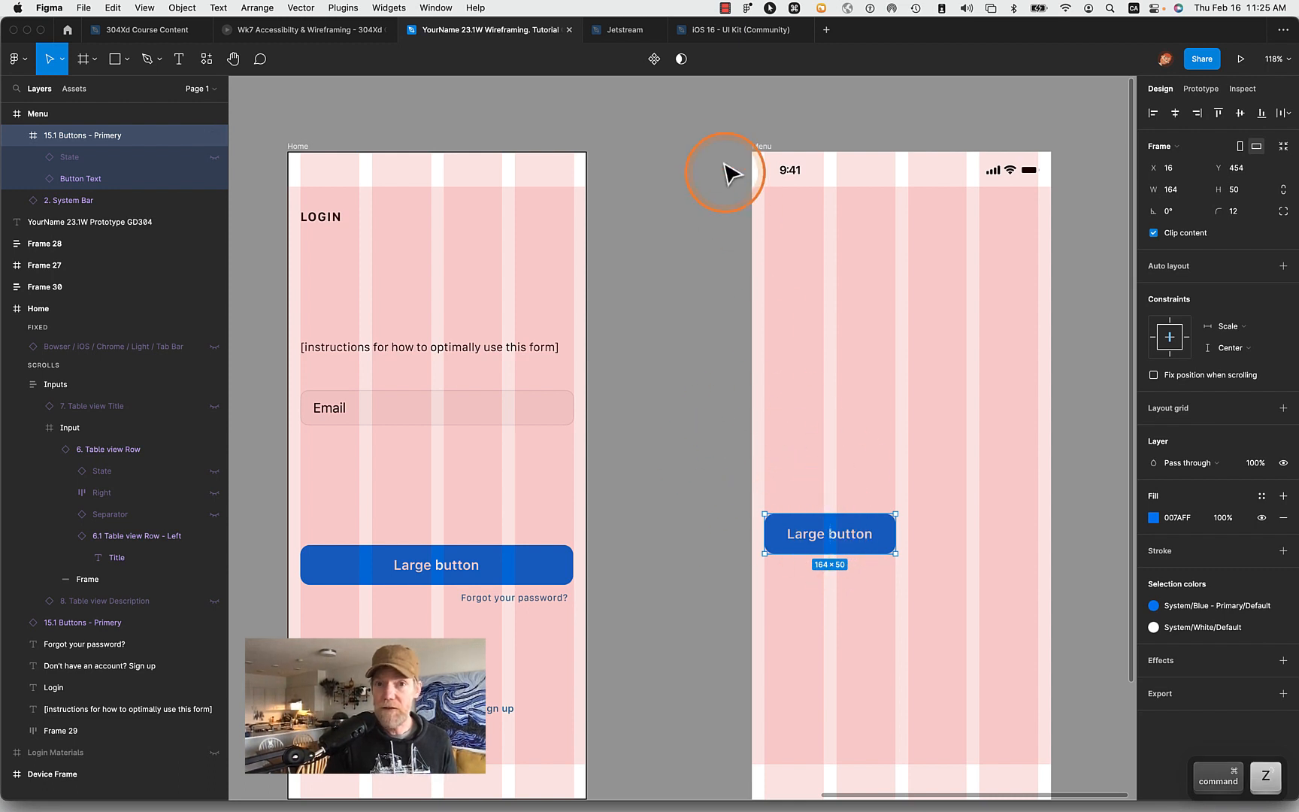
click(655, 60)
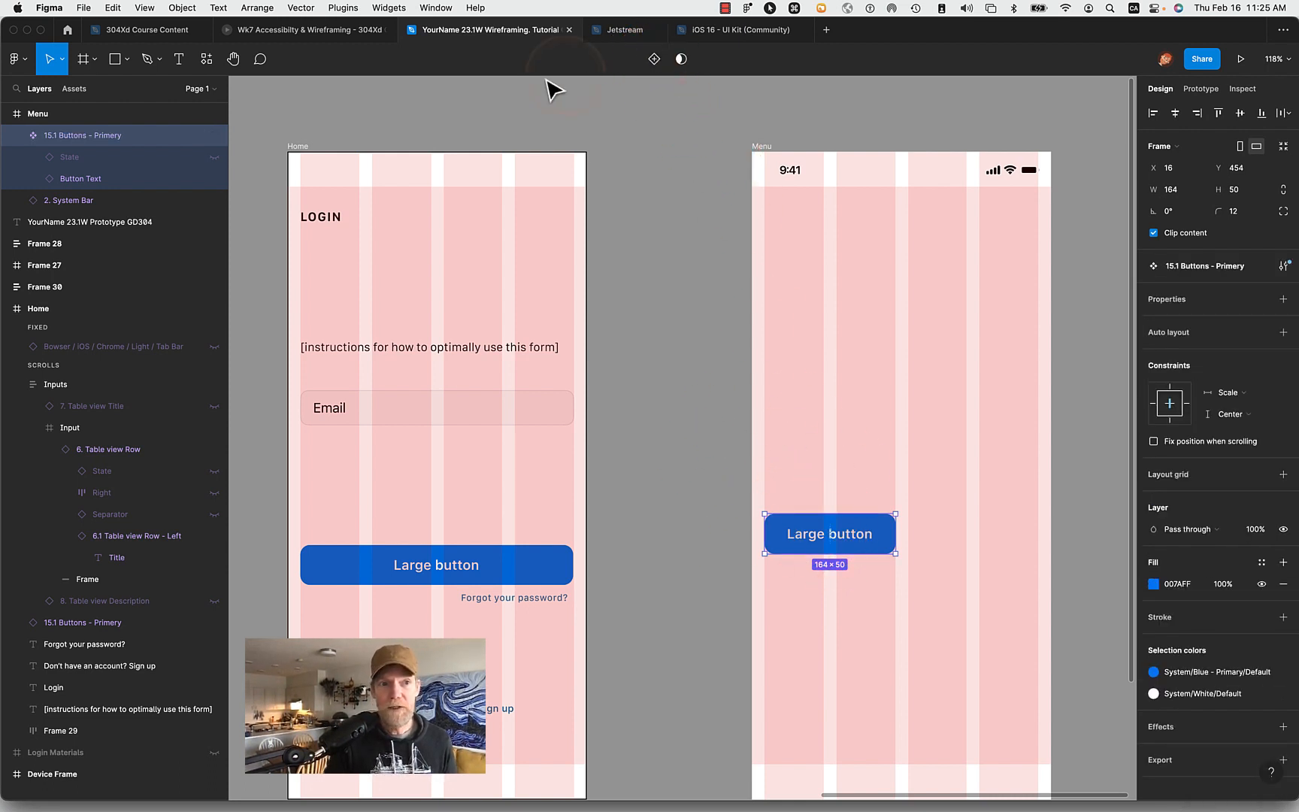
click(65, 139)
double_click(65, 139)
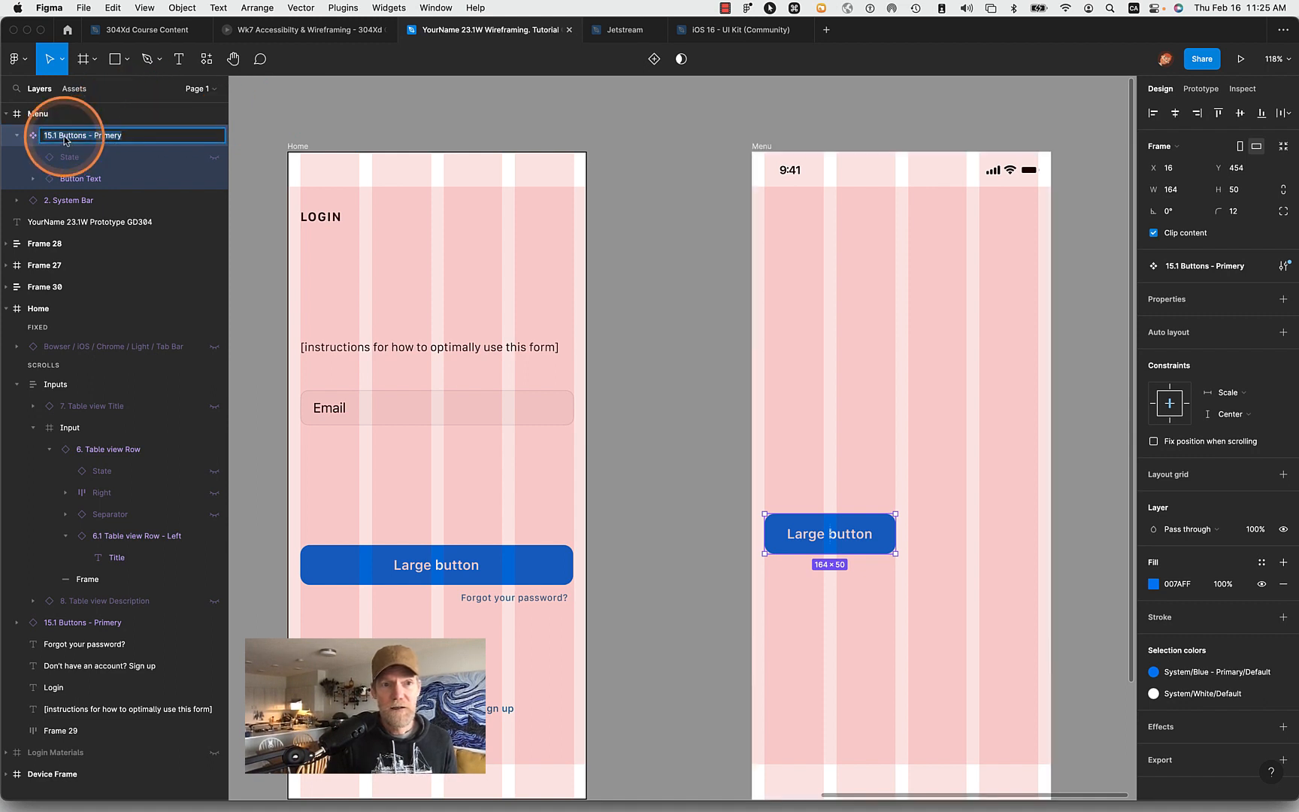
click(46, 137)
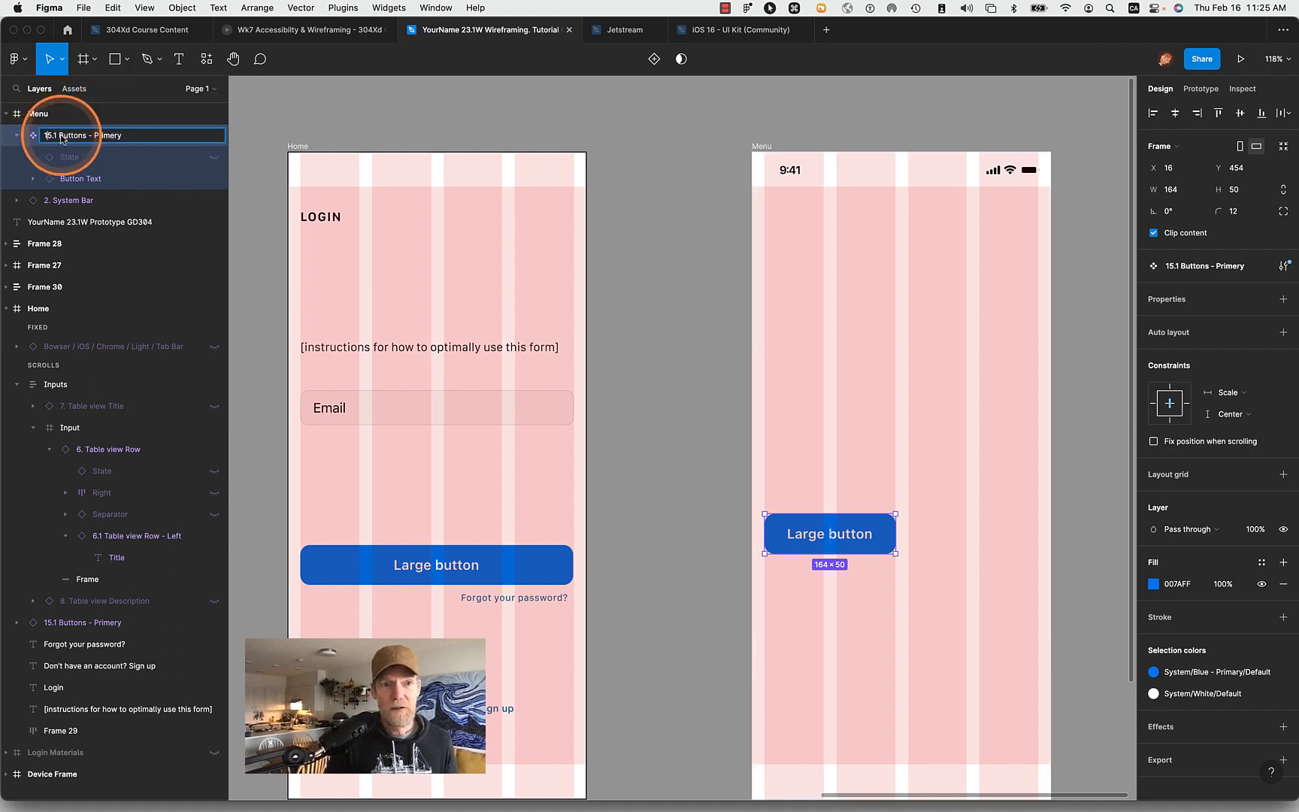
click(247, 231)
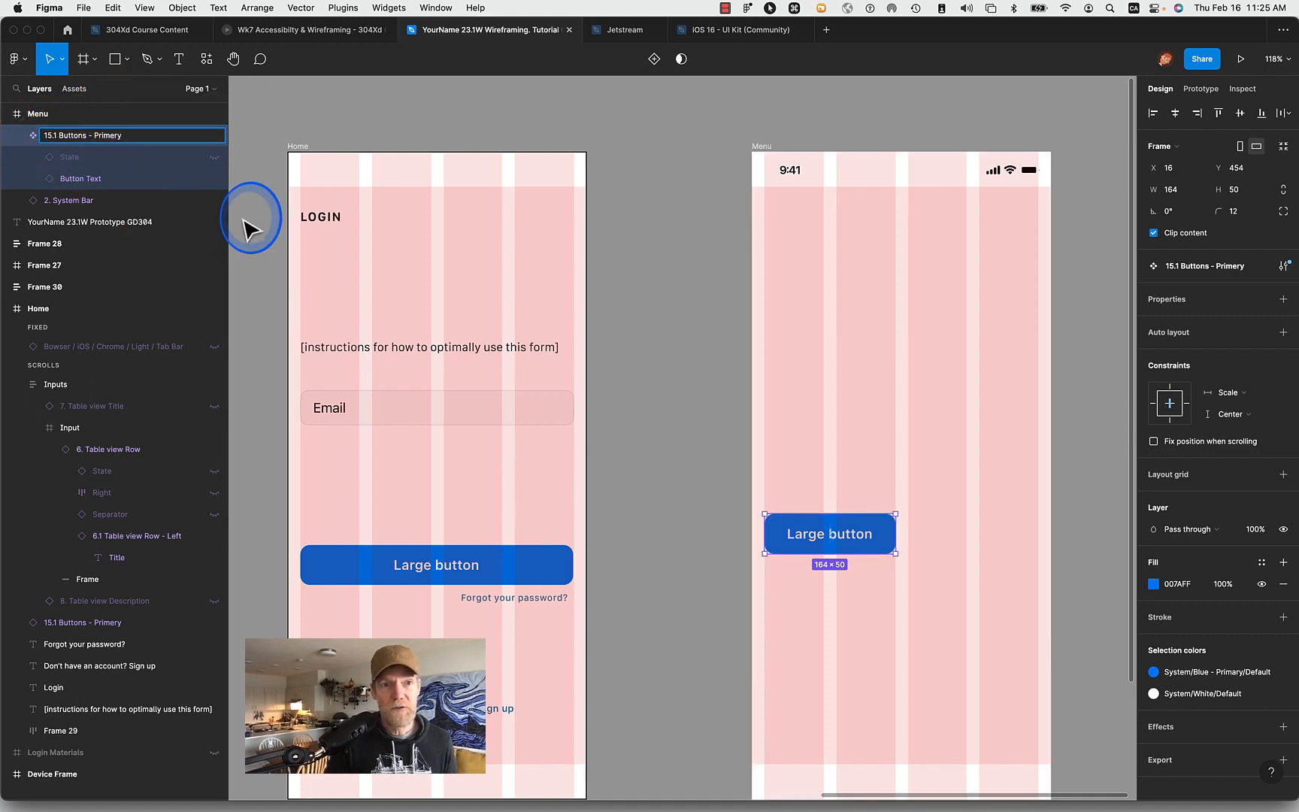
- Paste an instance of the Large button component into the Menu frame and place it lower in the last two columns at X 188, Y 535
click(9, 309)
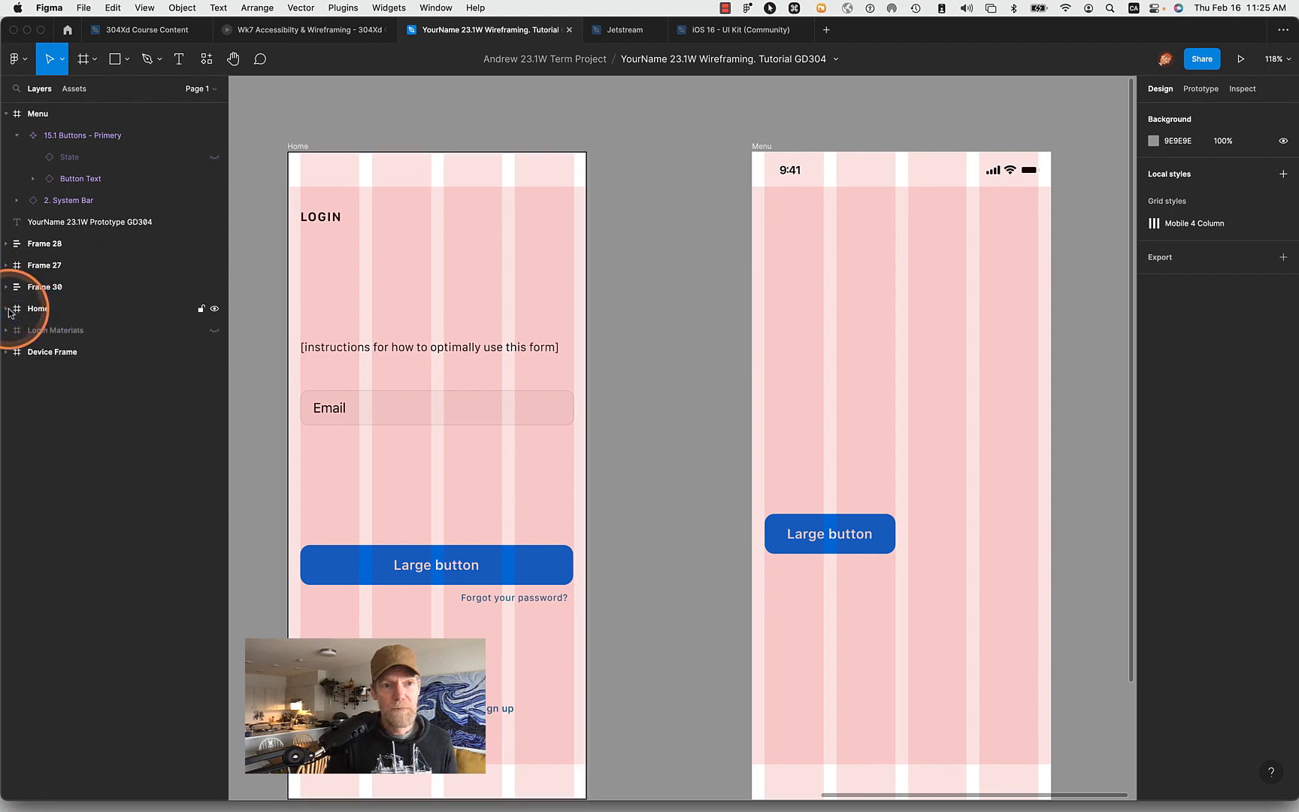
click(34, 139)
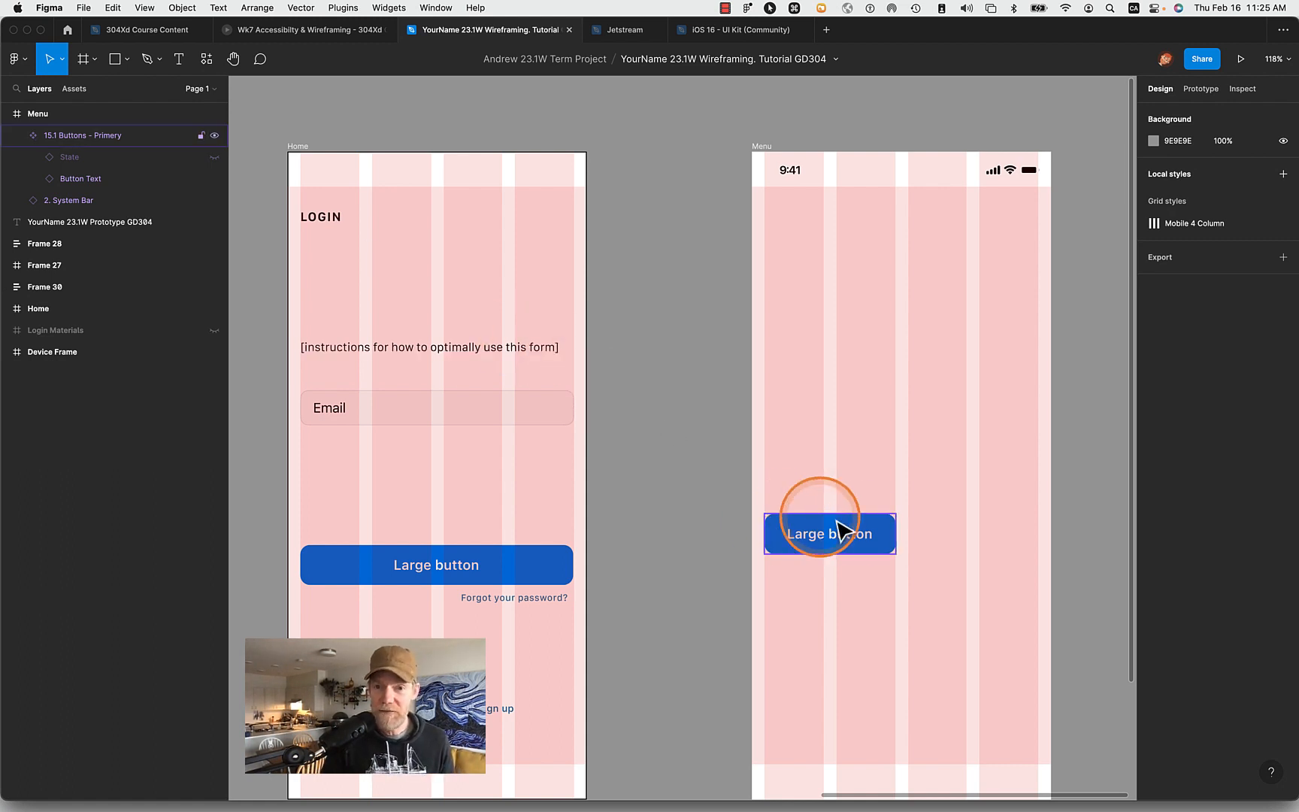
click(857, 534)
key(super+v)
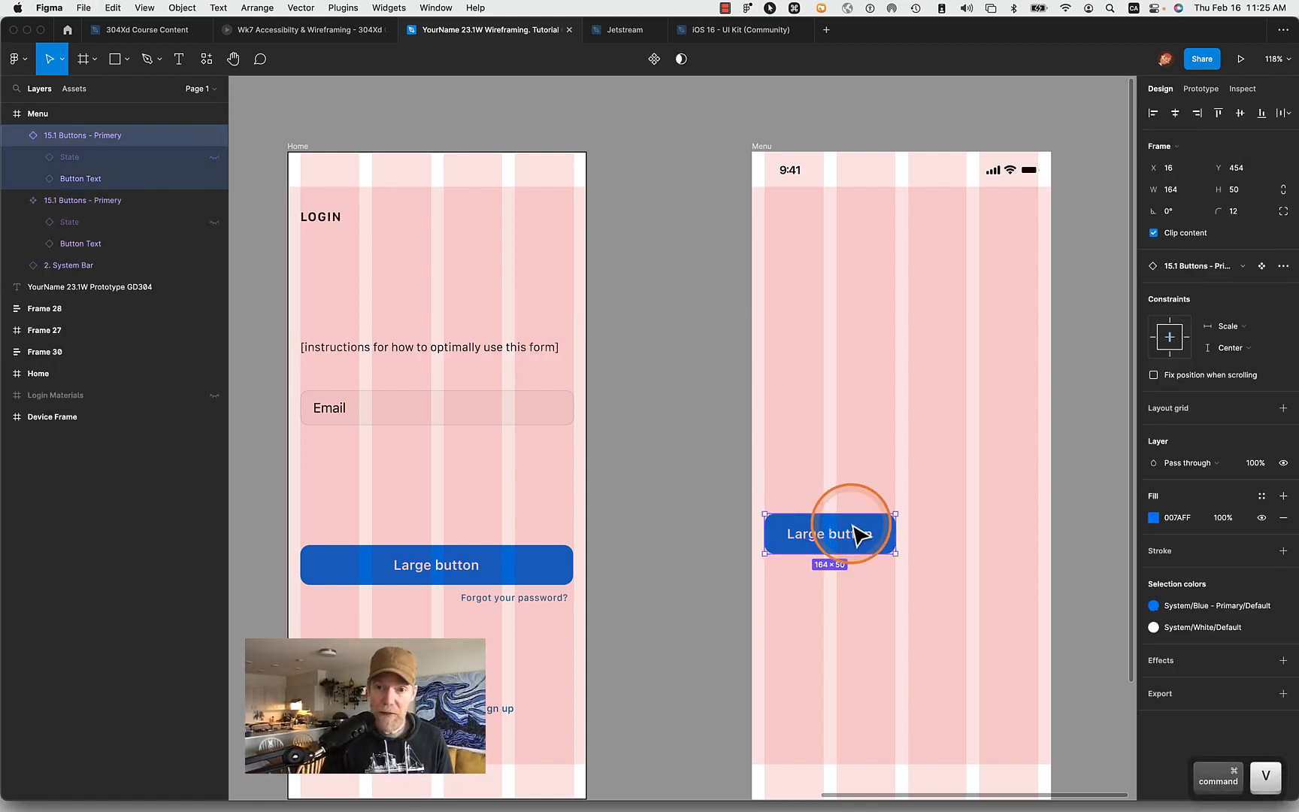
drag(840, 541, 979, 606)
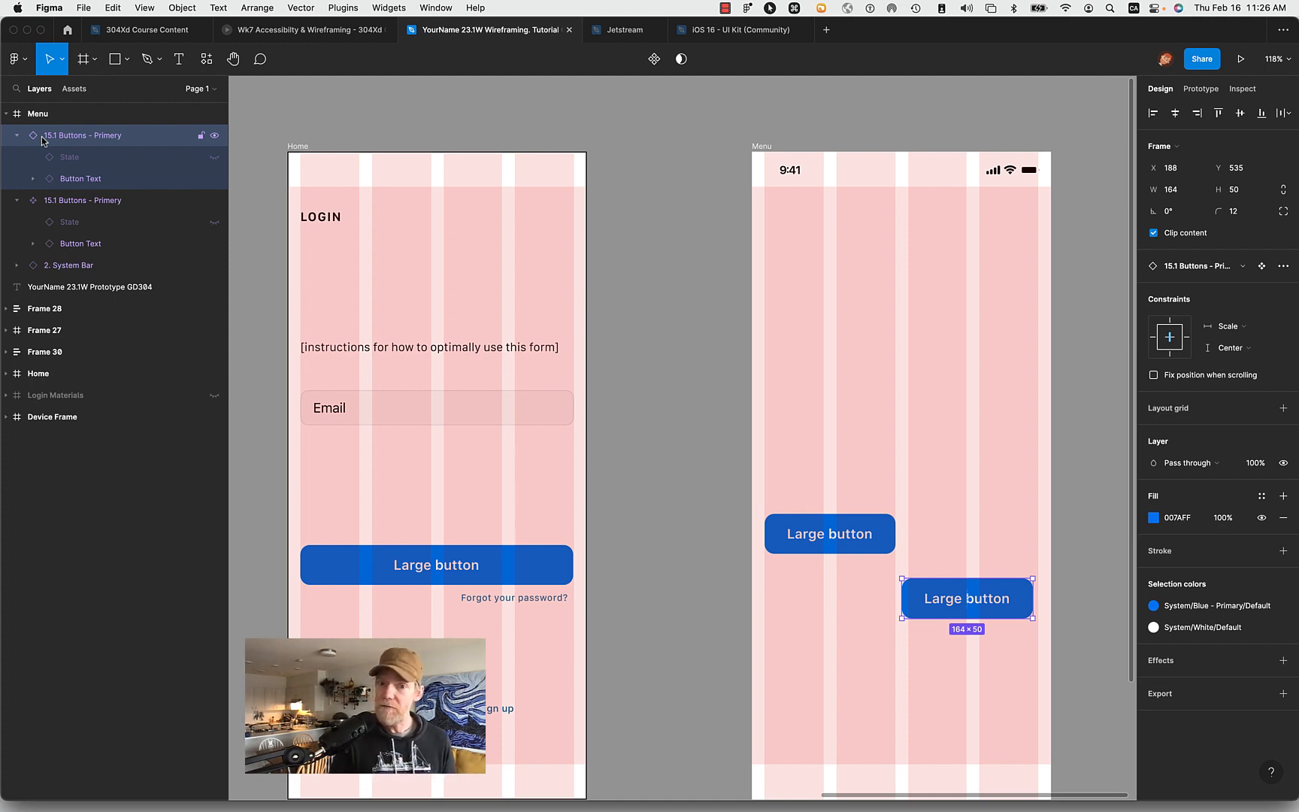
- Move the main Large button component out of the Menu frame onto the canvas above the Home frame, aligned with its left edge at X 1088
scroll(609, 492, down, 3)
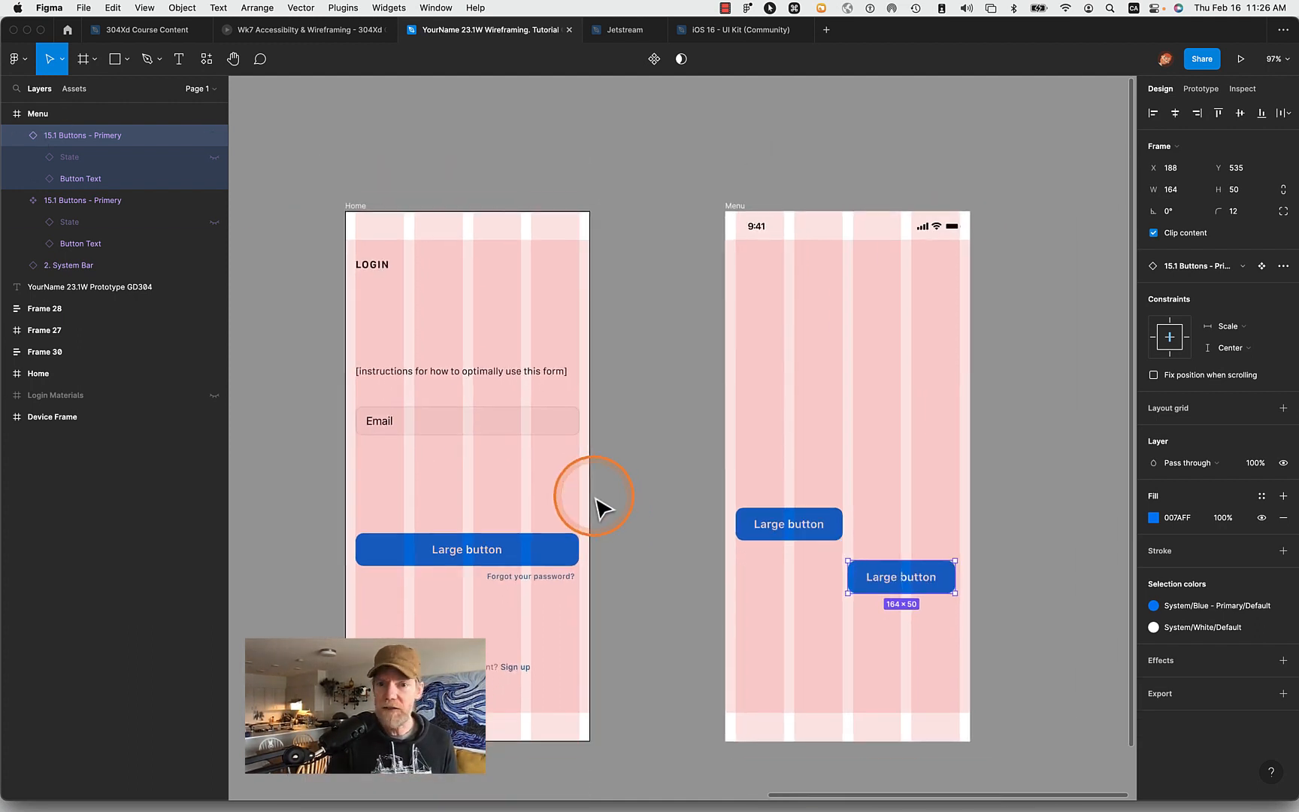
click(775, 530)
drag(763, 527, 607, 143)
scroll(602, 141, up, 5)
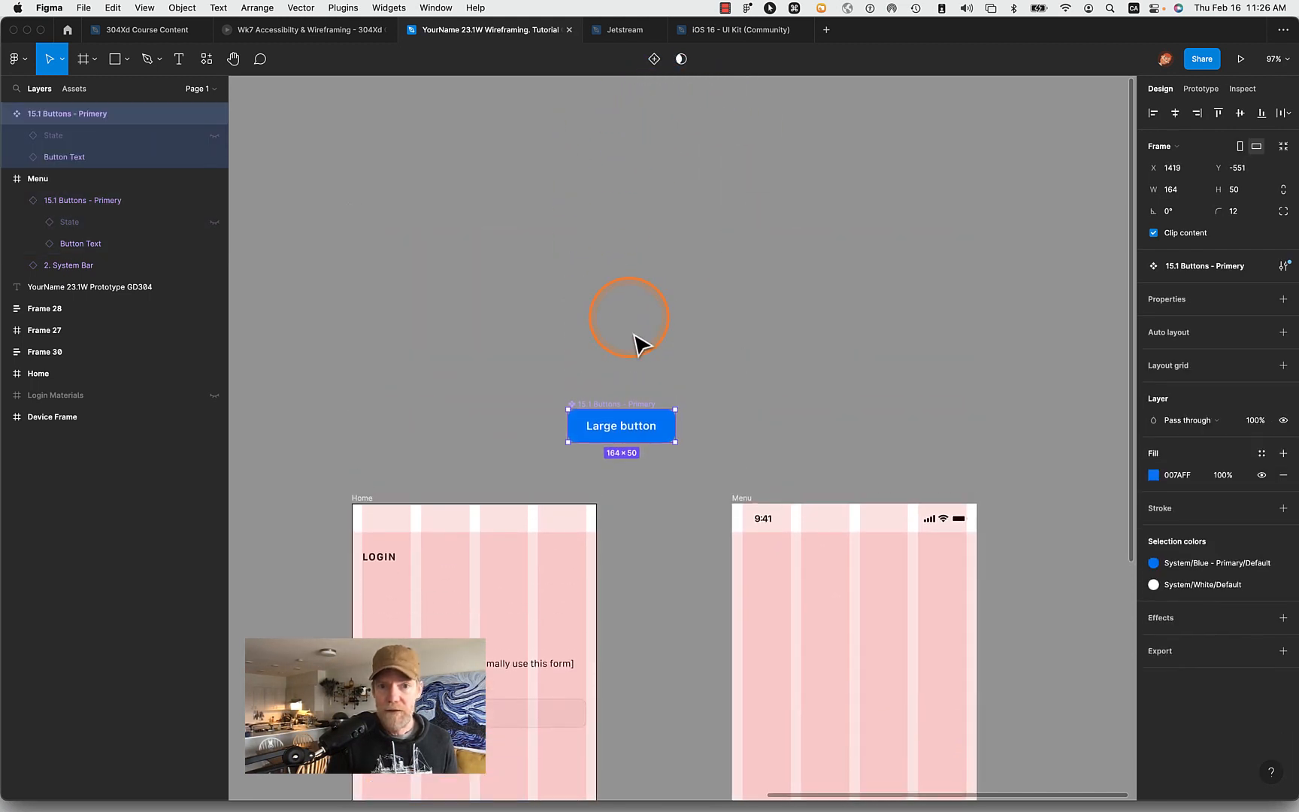
drag(636, 431, 421, 214)
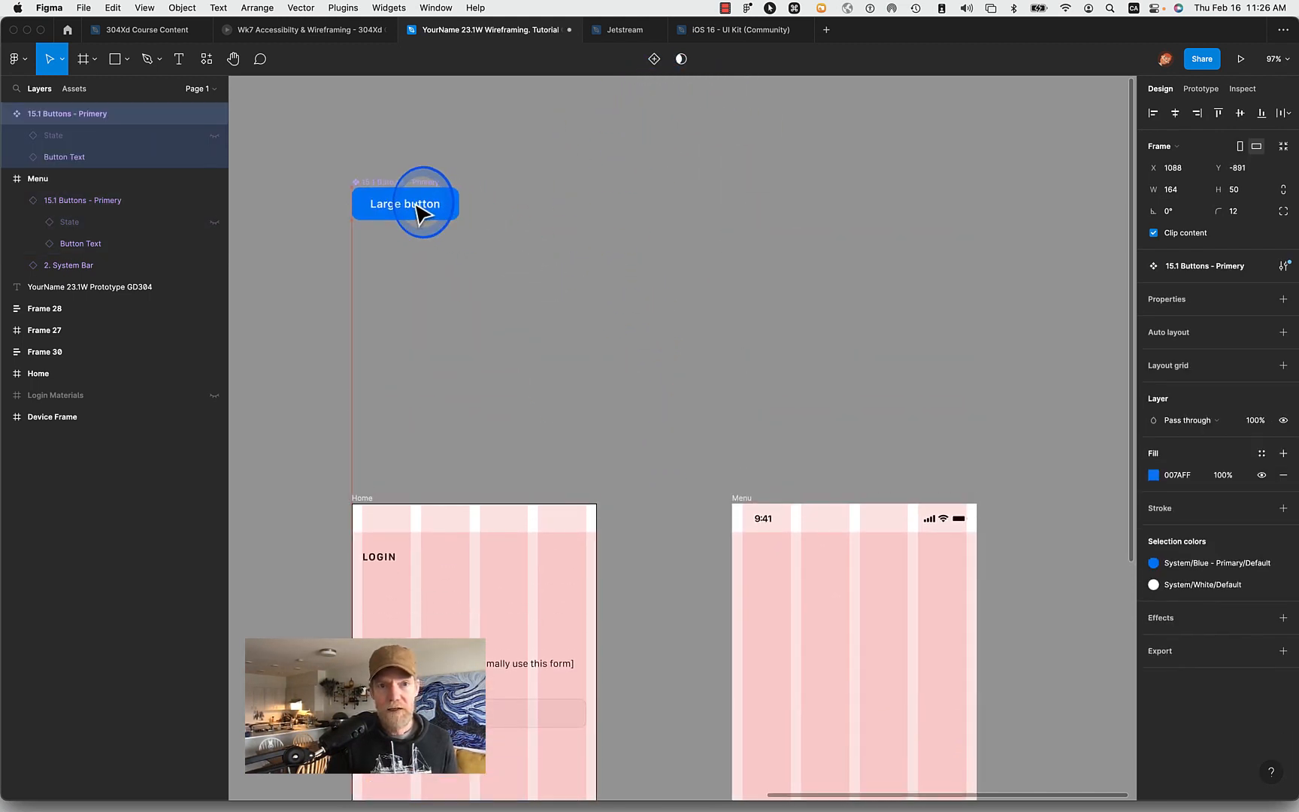
click(545, 287)
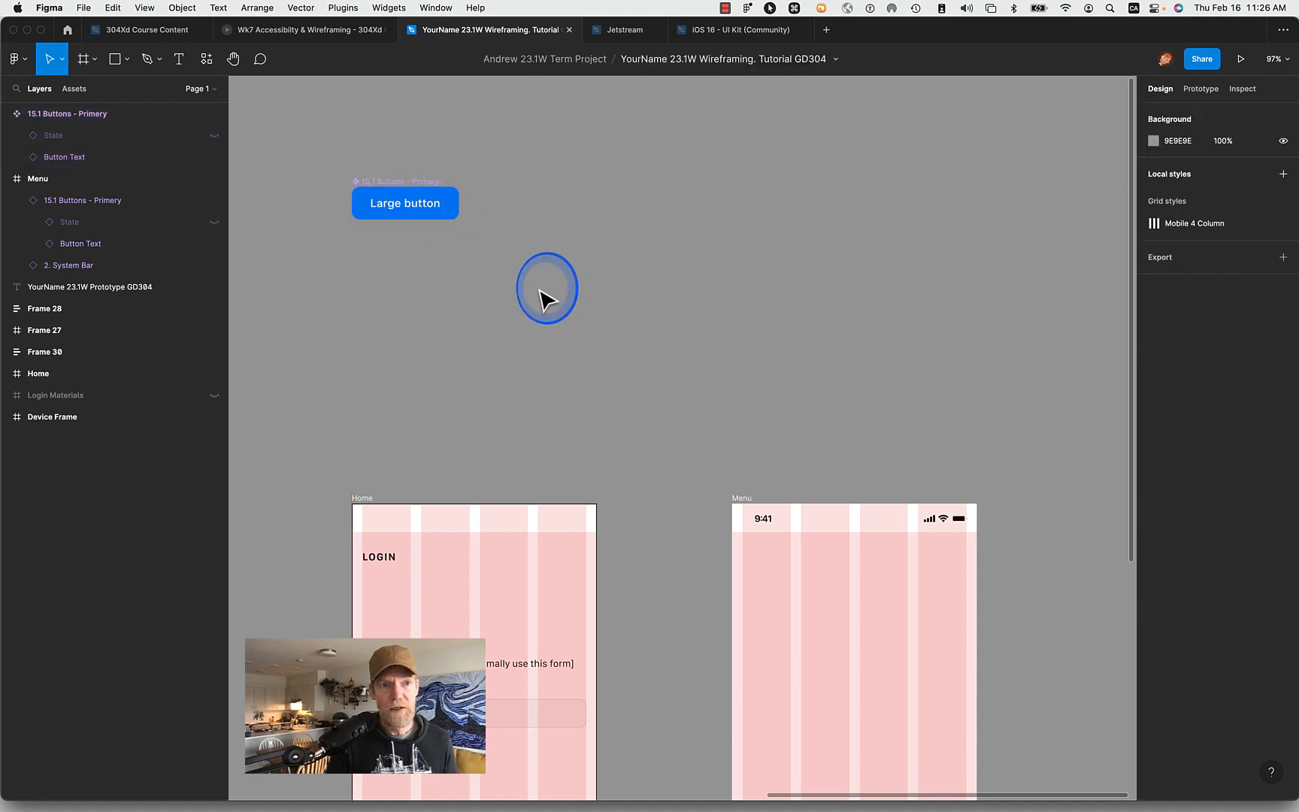
- Show the page list and go to the main component of the Menu frame's Large button instance
click(199, 88)
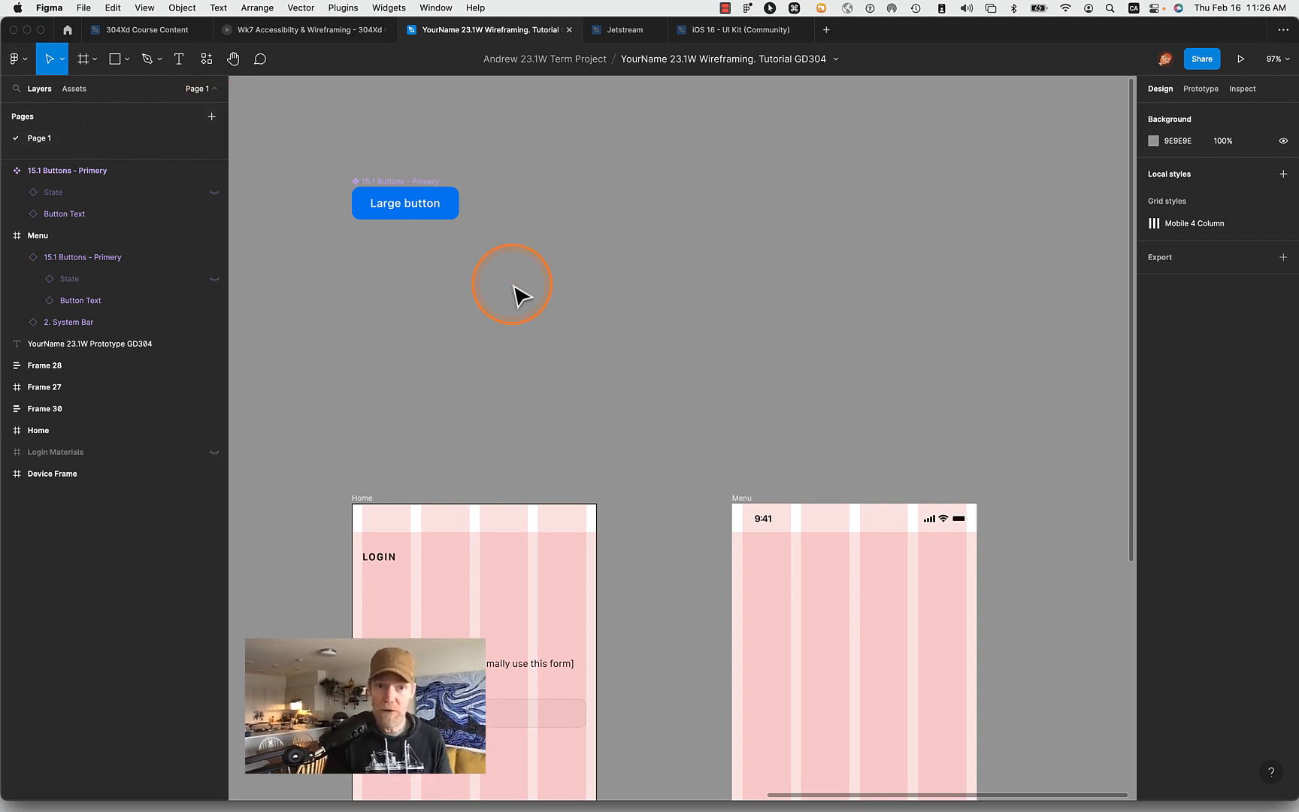
scroll(521, 297, down, 5)
scroll(521, 297, right, 5)
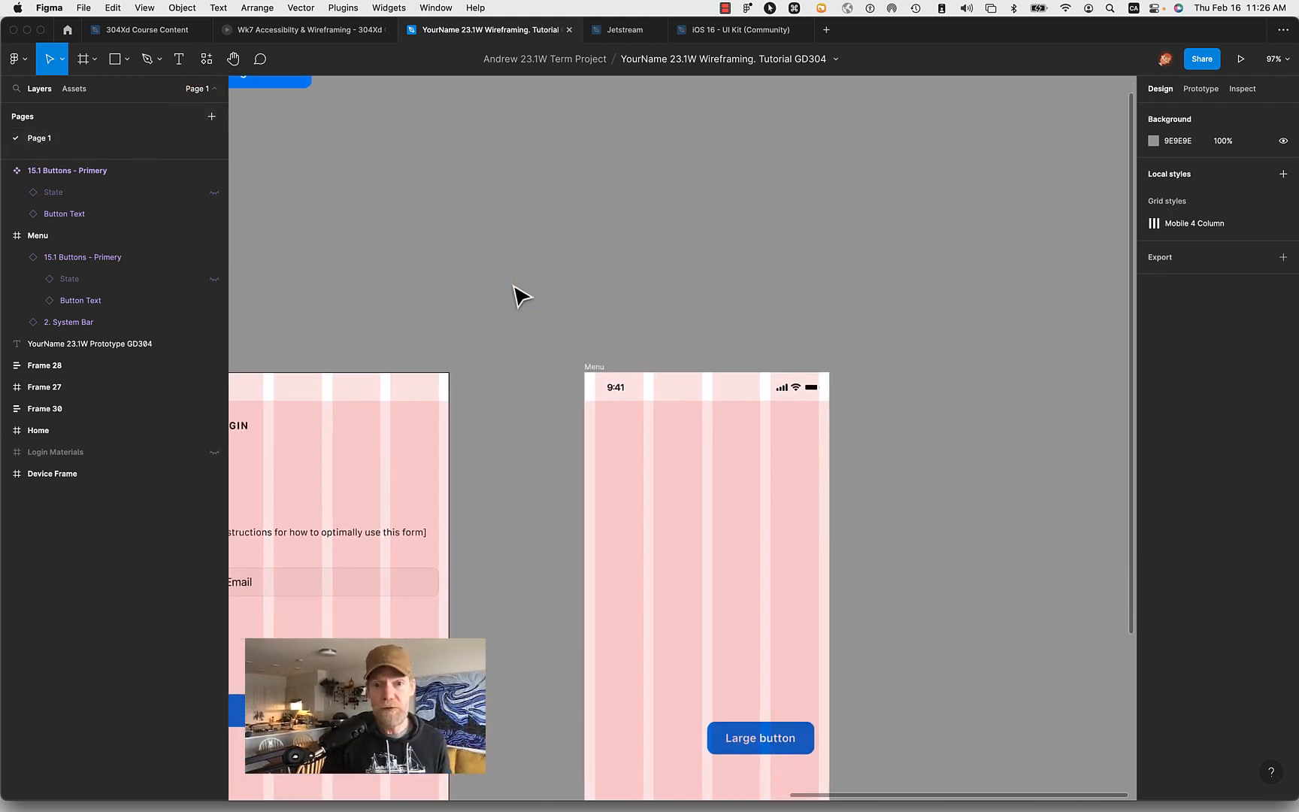
click(732, 705)
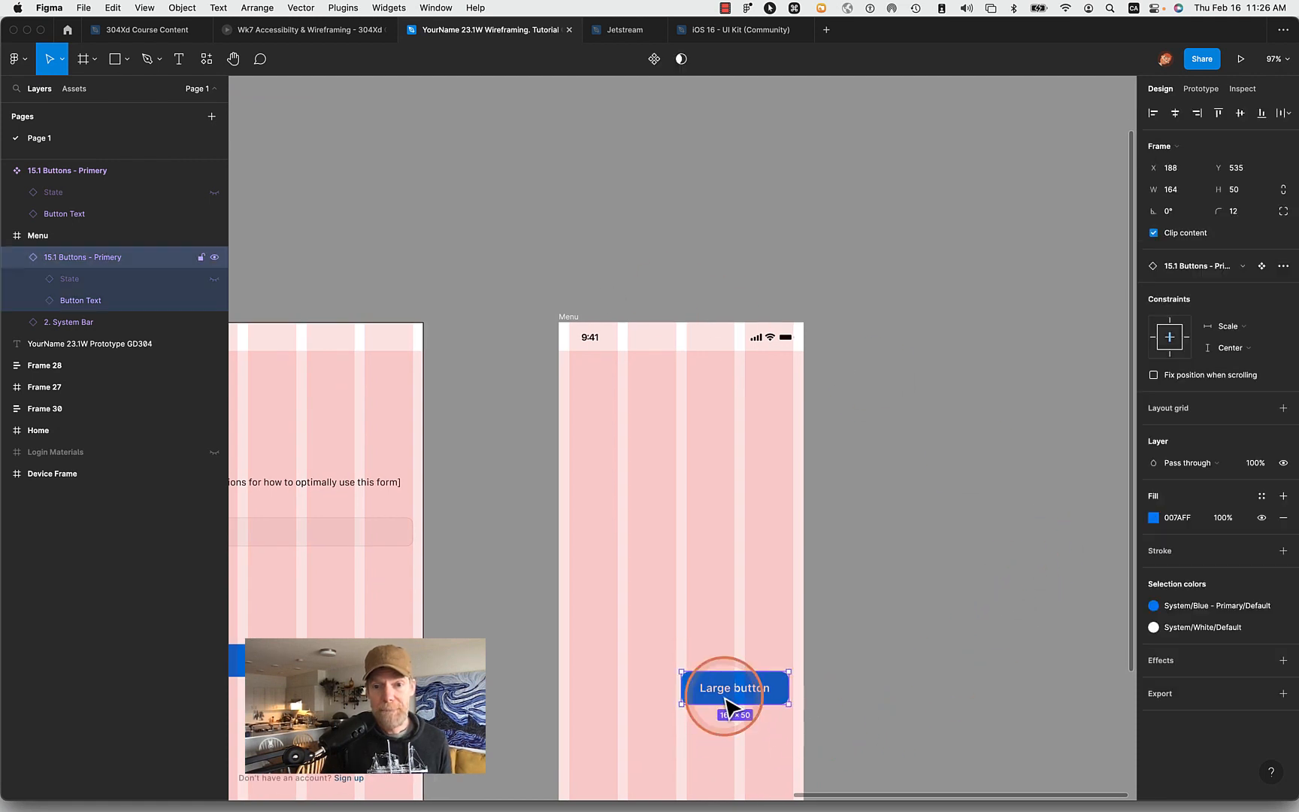
scroll(929, 635, down, 4)
scroll(929, 636, left, 5)
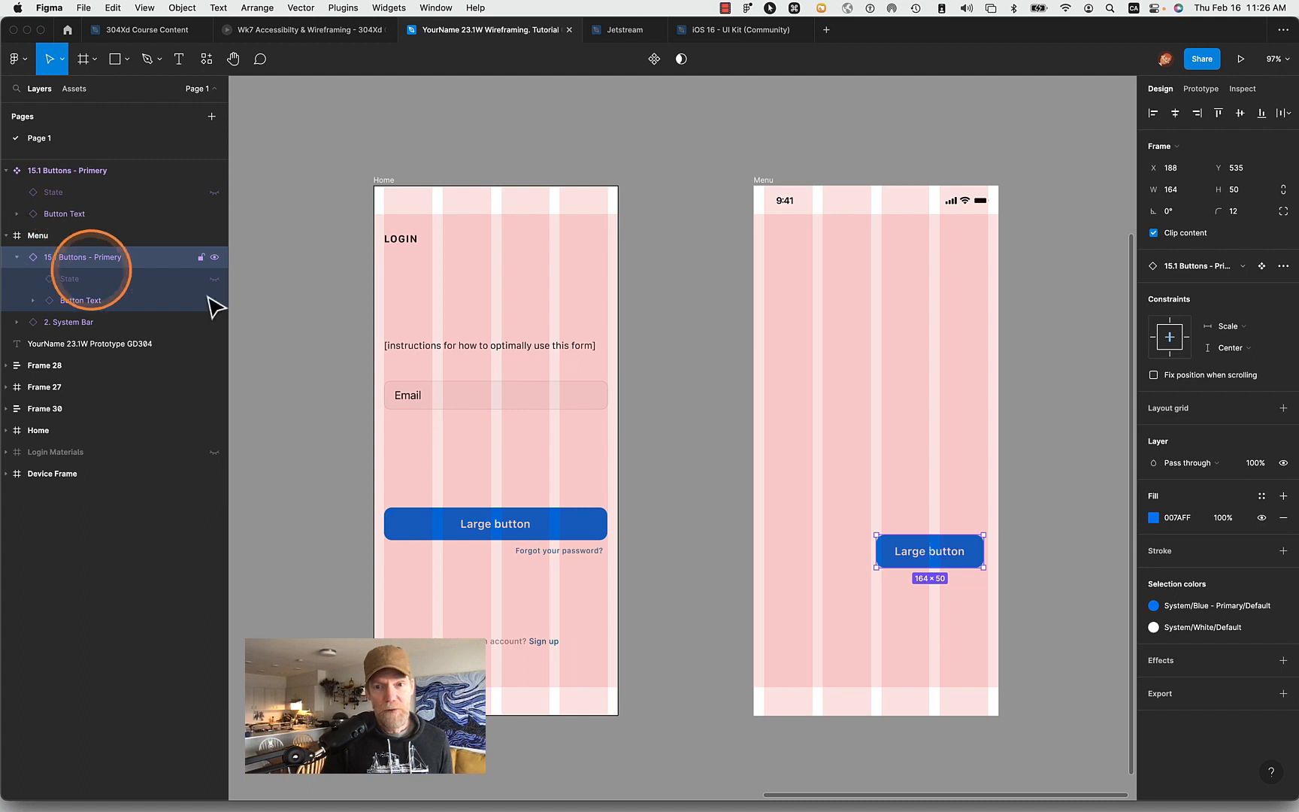
right_click(901, 560)
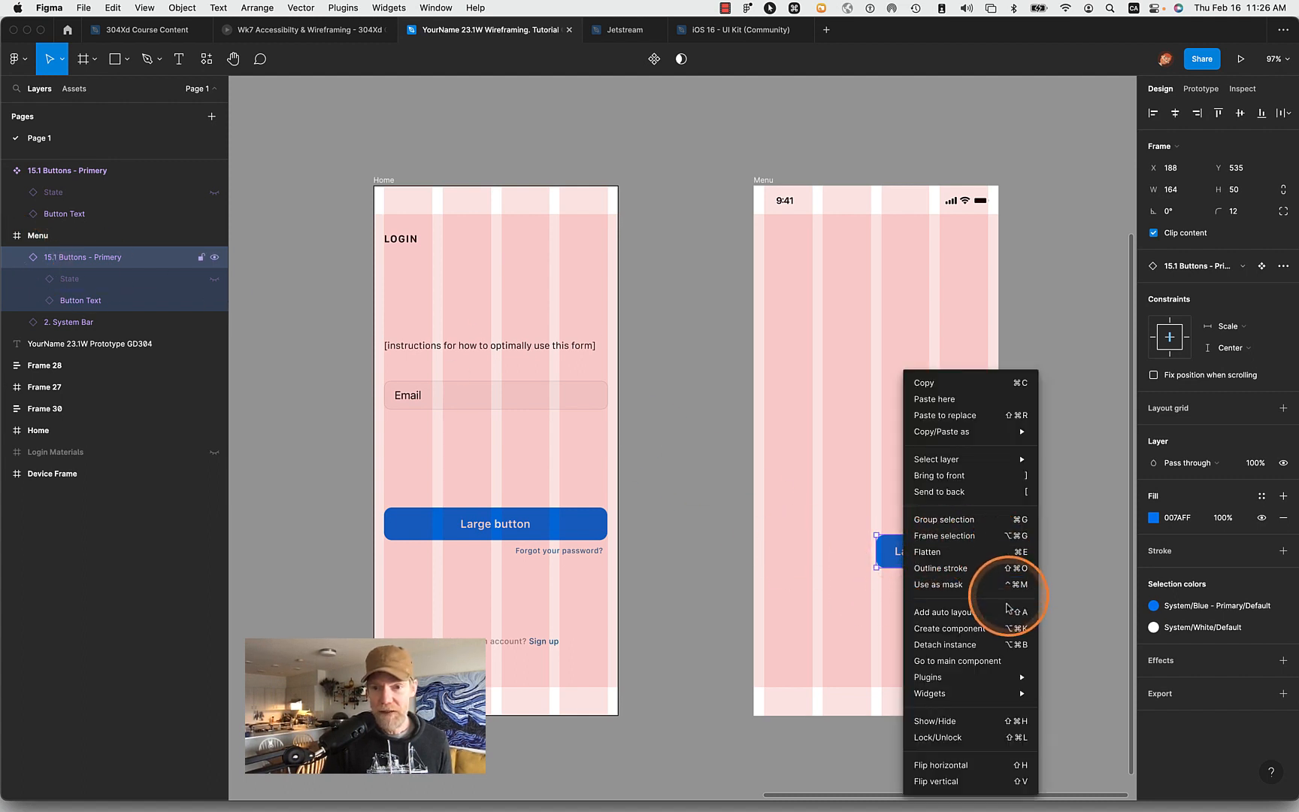
click(999, 661)
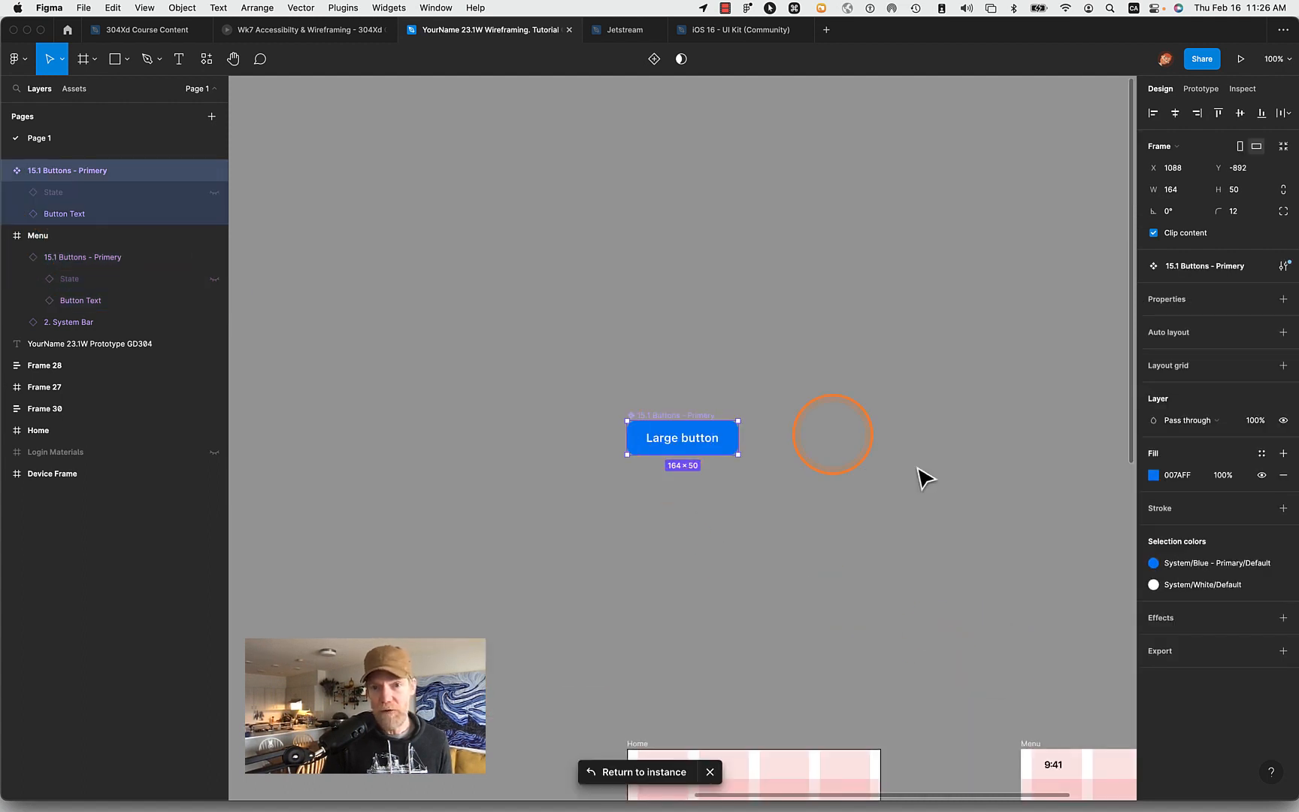
- Change the text of the Menu frame's Large button instance to Start
click(987, 511)
scroll(990, 518, down, 3)
scroll(989, 517, right, 3)
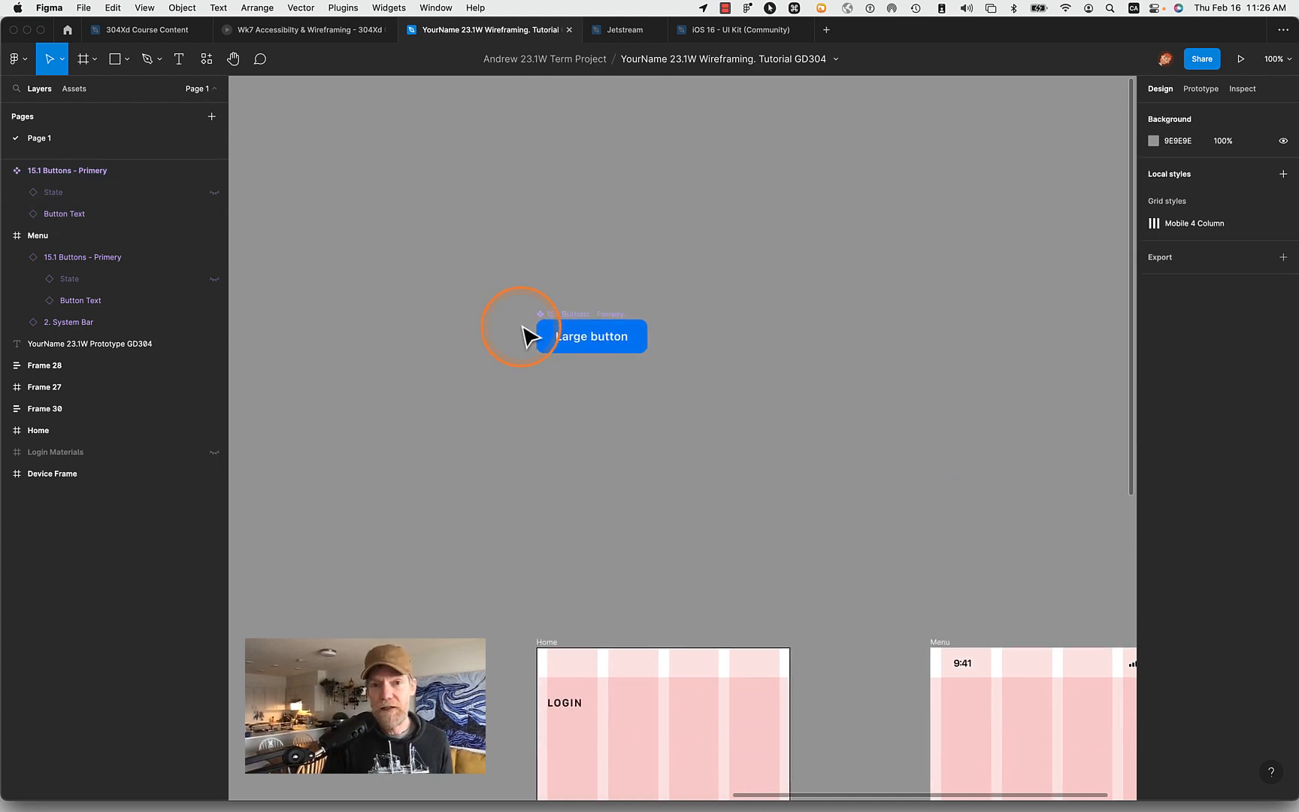
scroll(870, 528, down, 3)
scroll(869, 528, right, 2)
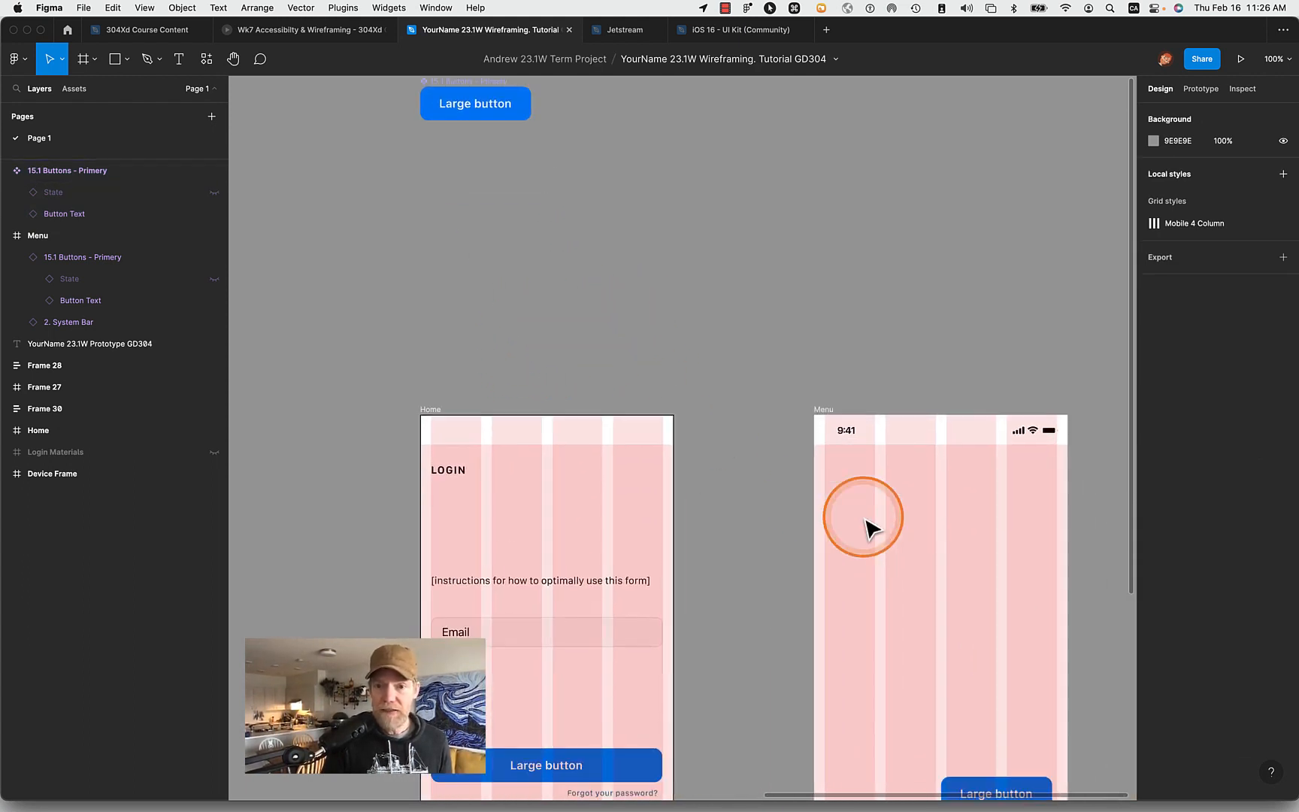
scroll(865, 518, down, 4)
scroll(864, 518, right, 1)
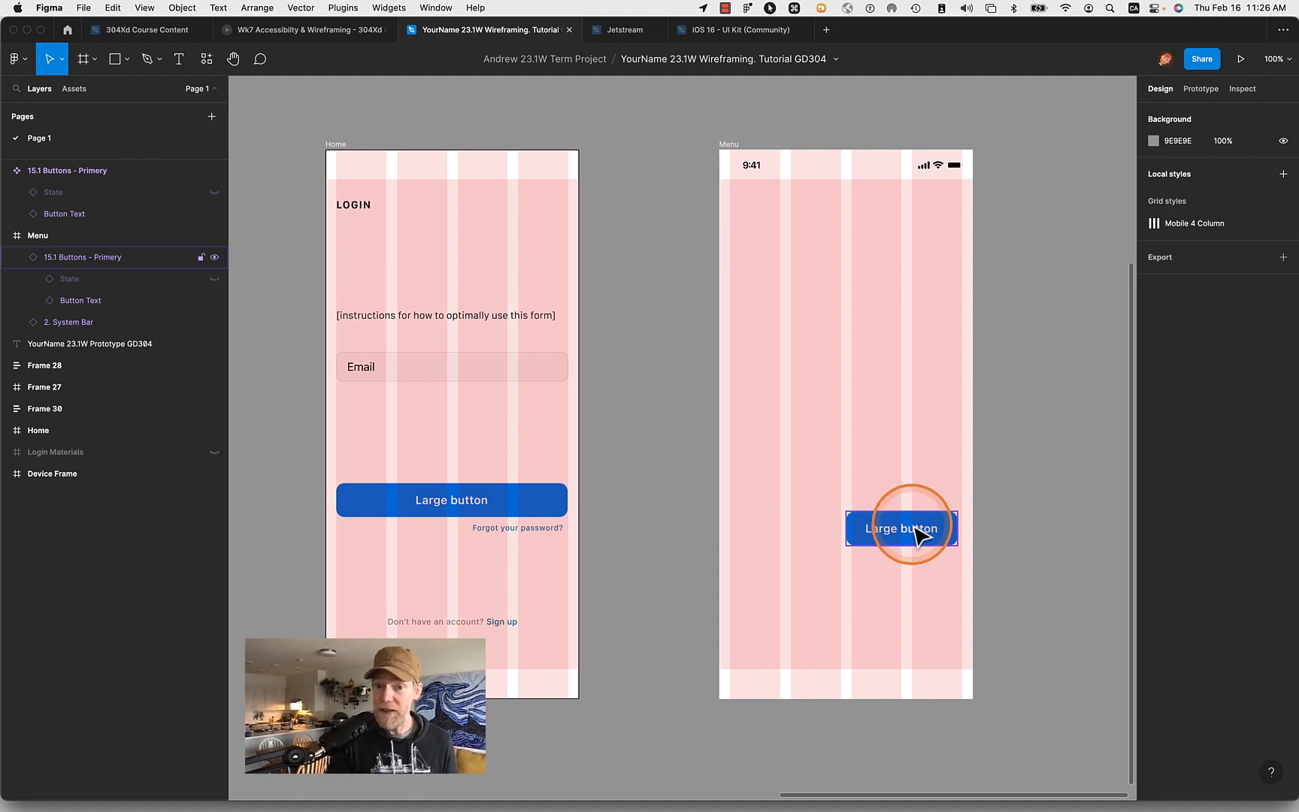
double_click(918, 540)
double_click(914, 529)
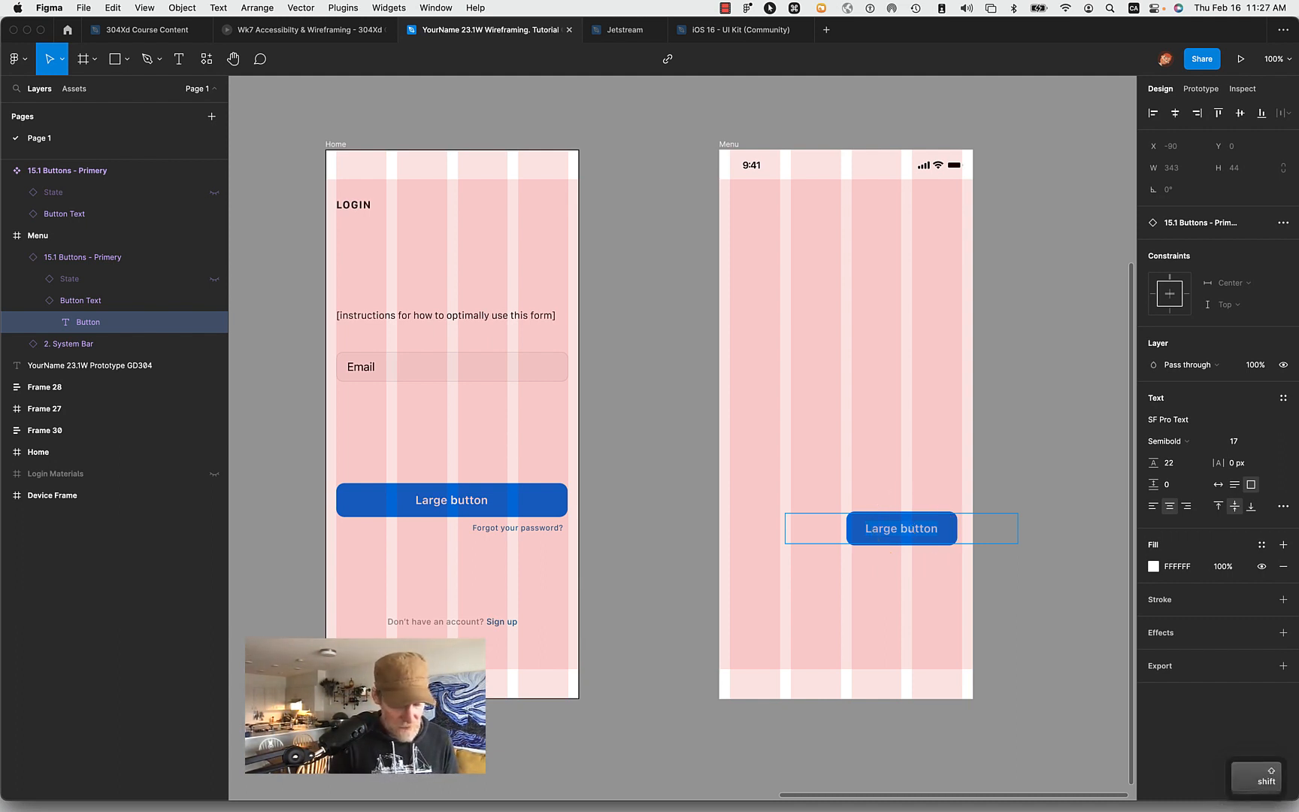
text(Start)
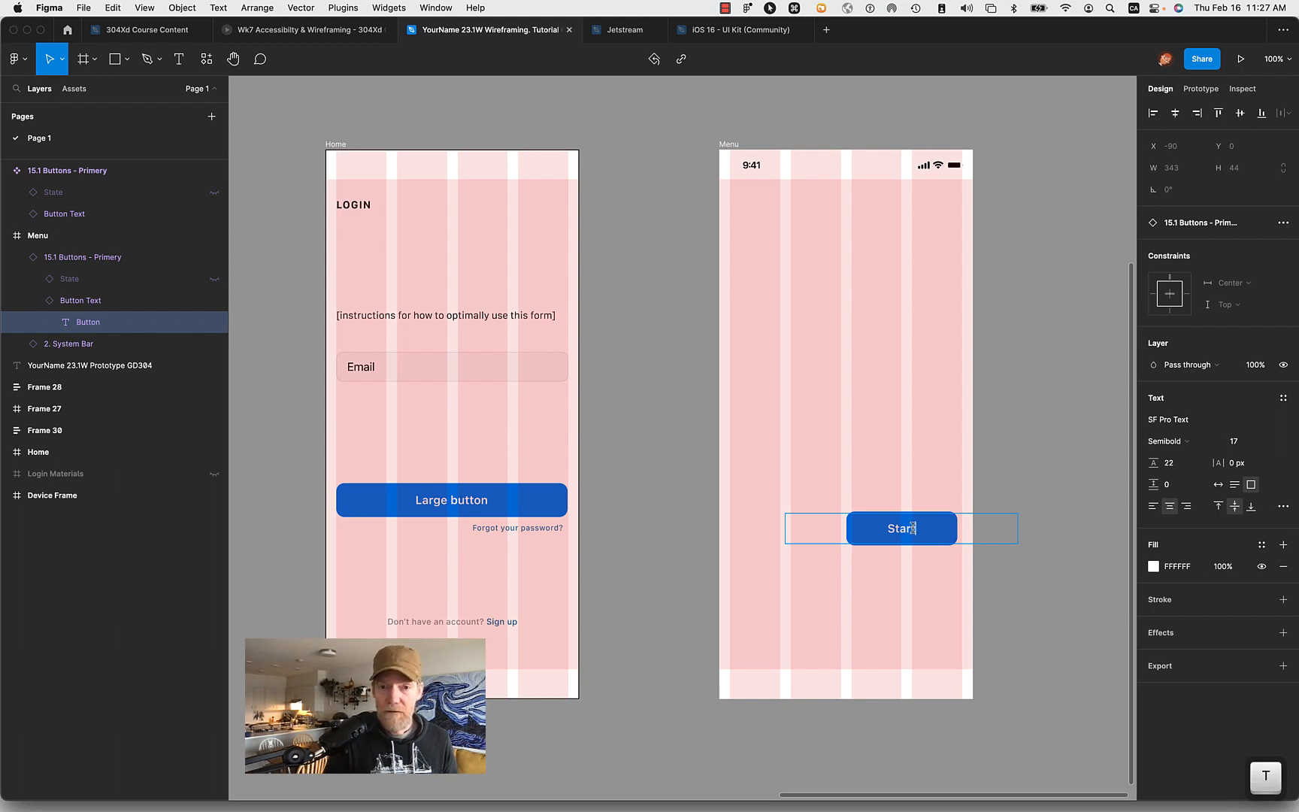
click(1016, 481)
- Widen the Menu frame's Start button instance to 336, extending it back to the first grid column at X 16
scroll(1016, 479, up, 7)
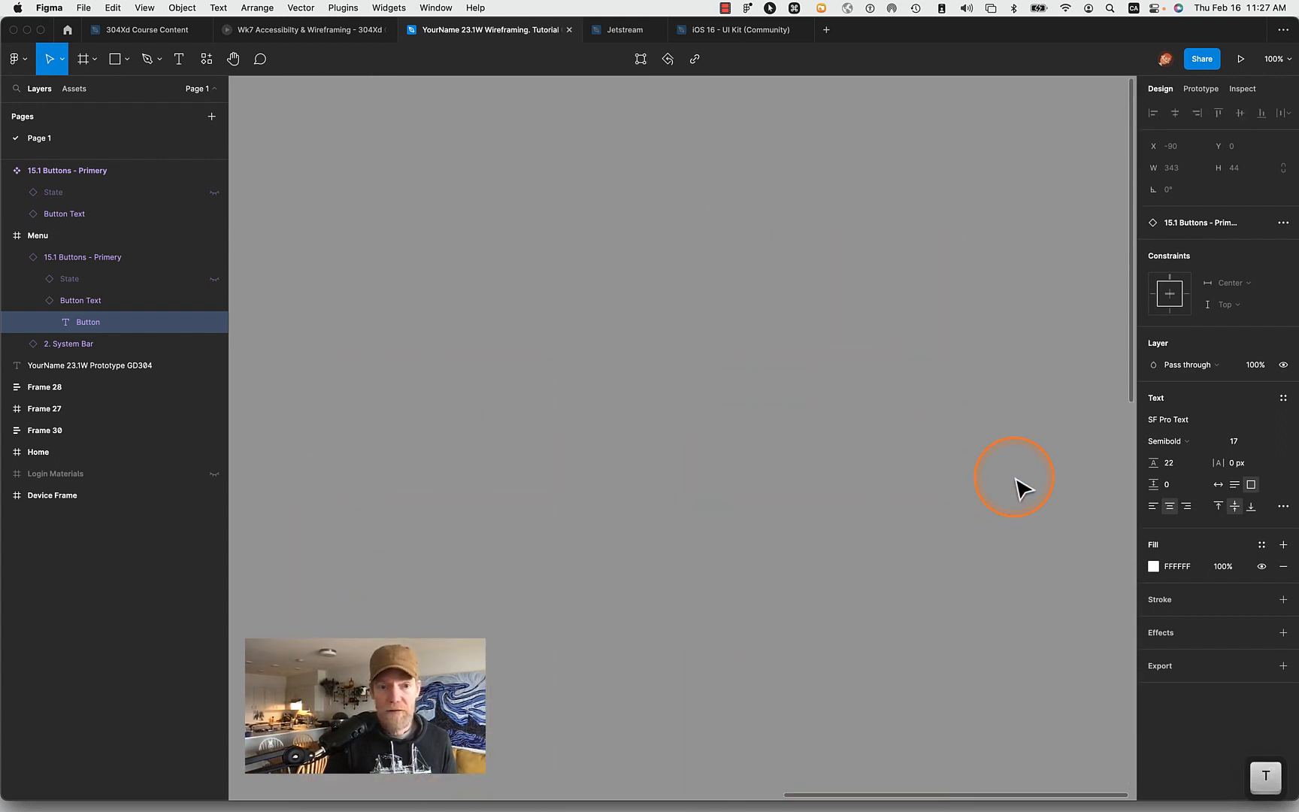
scroll(799, 725, down, 10)
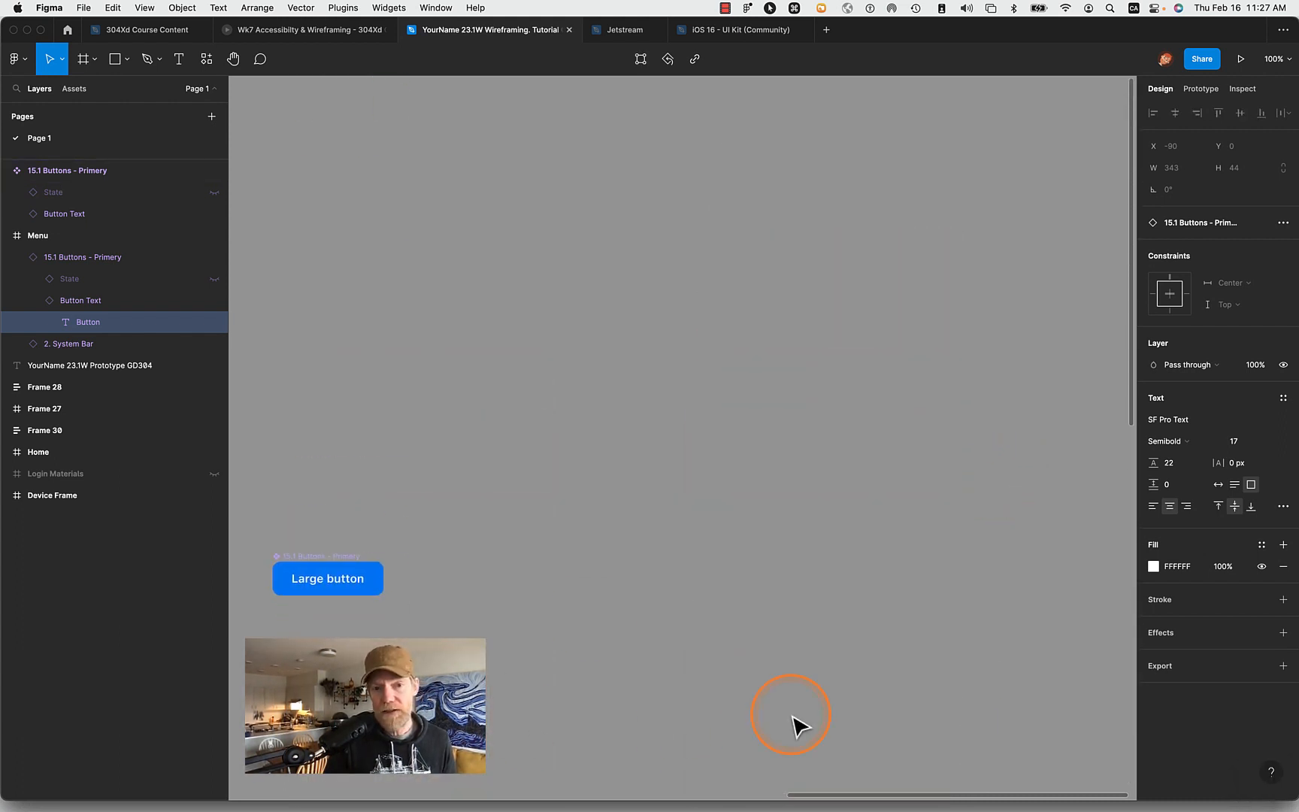
scroll(799, 726, down, 10)
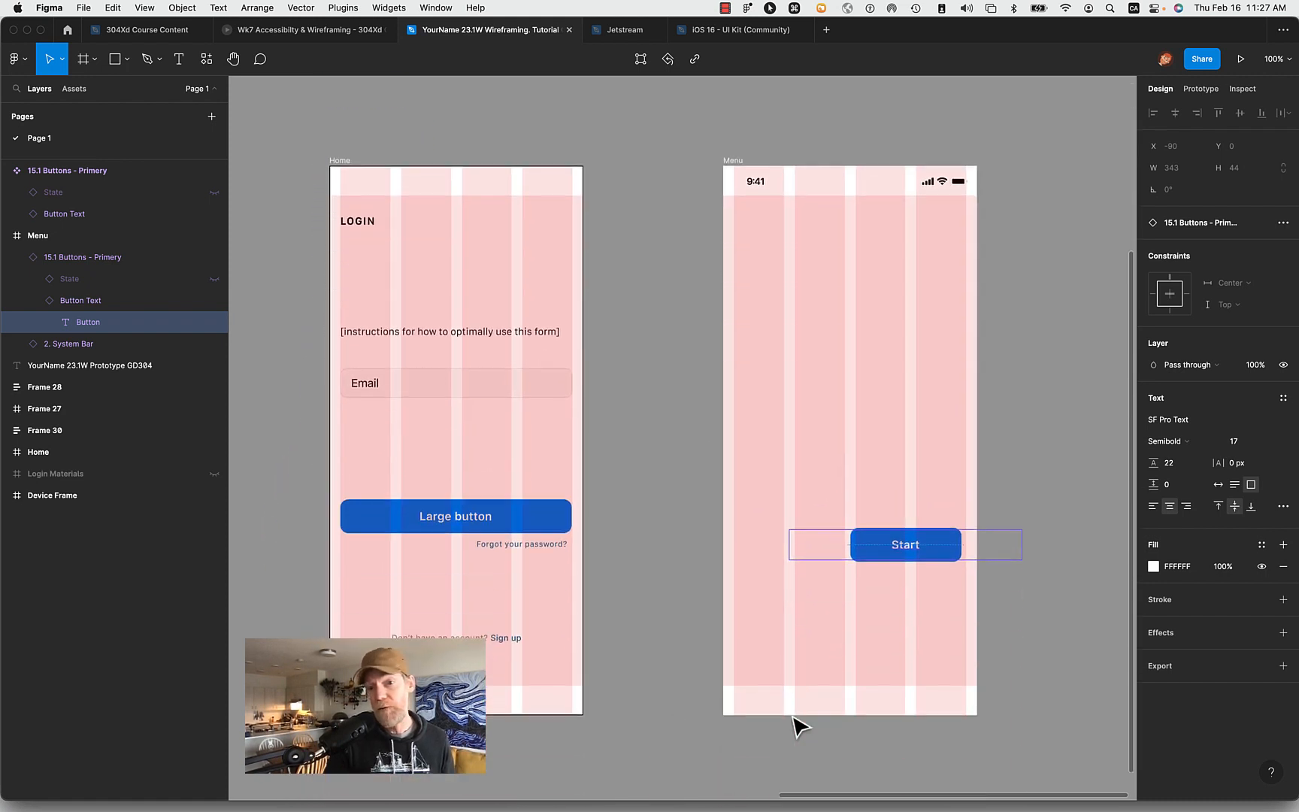
click(1018, 518)
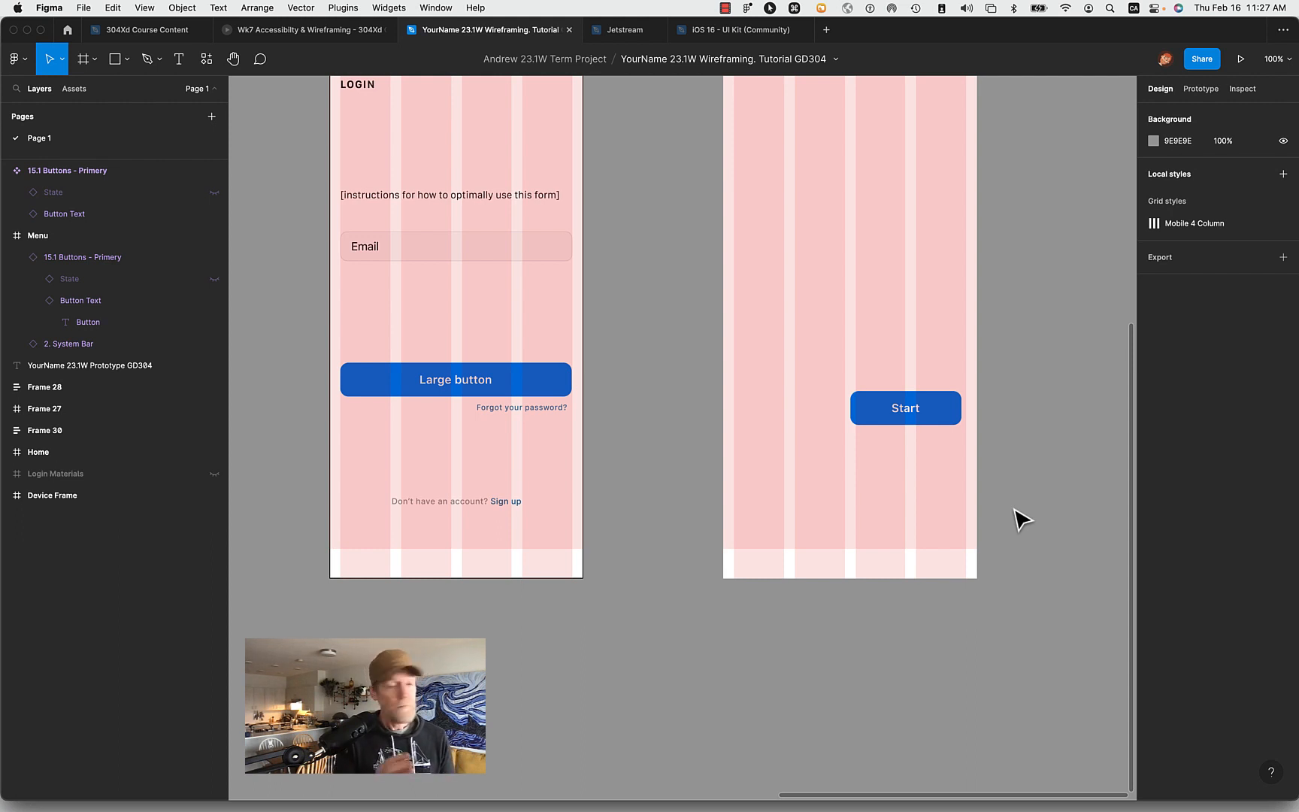
click(936, 419)
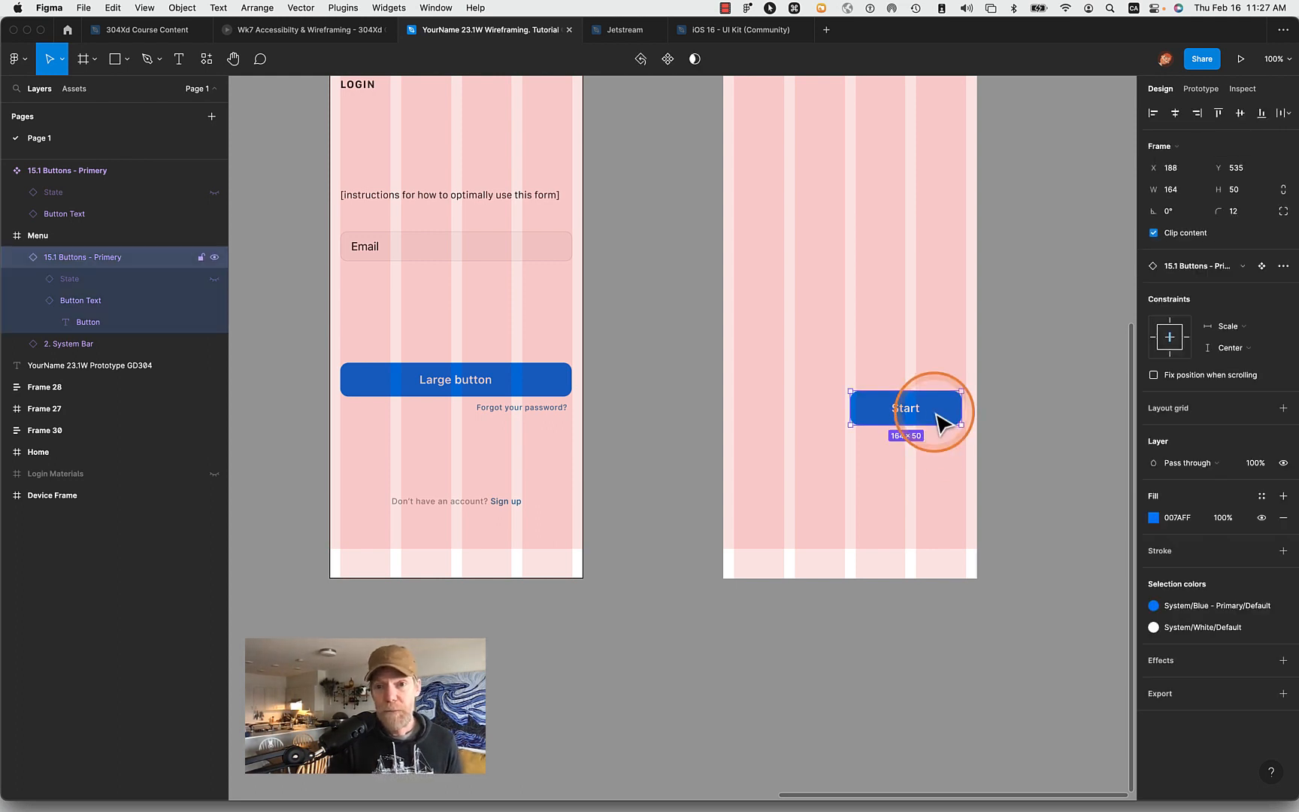
drag(850, 408, 733, 408)
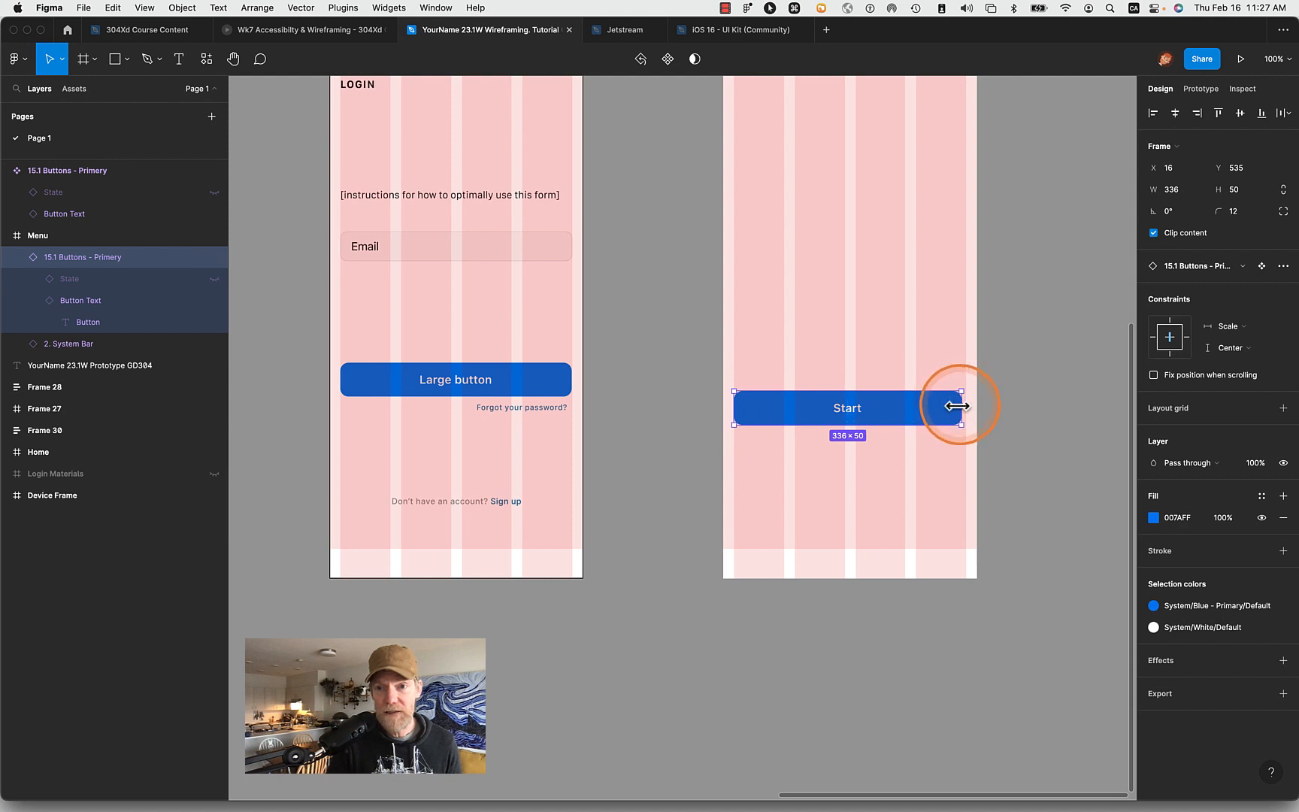
- Widen the Menu frame's Start button instance to 343 so it spans to the end of the last grid column
drag(956, 406, 965, 406)
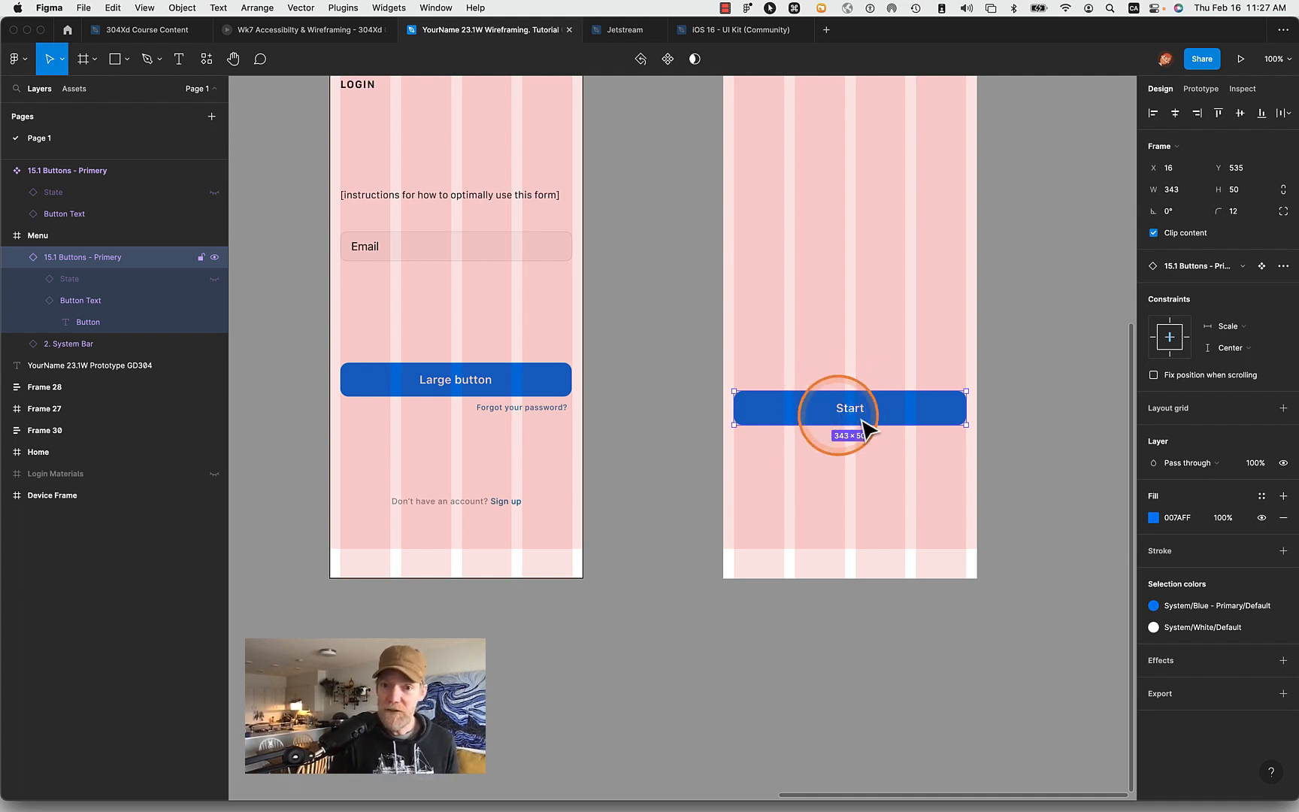
click(1042, 441)
scroll(1041, 440, up, 3)
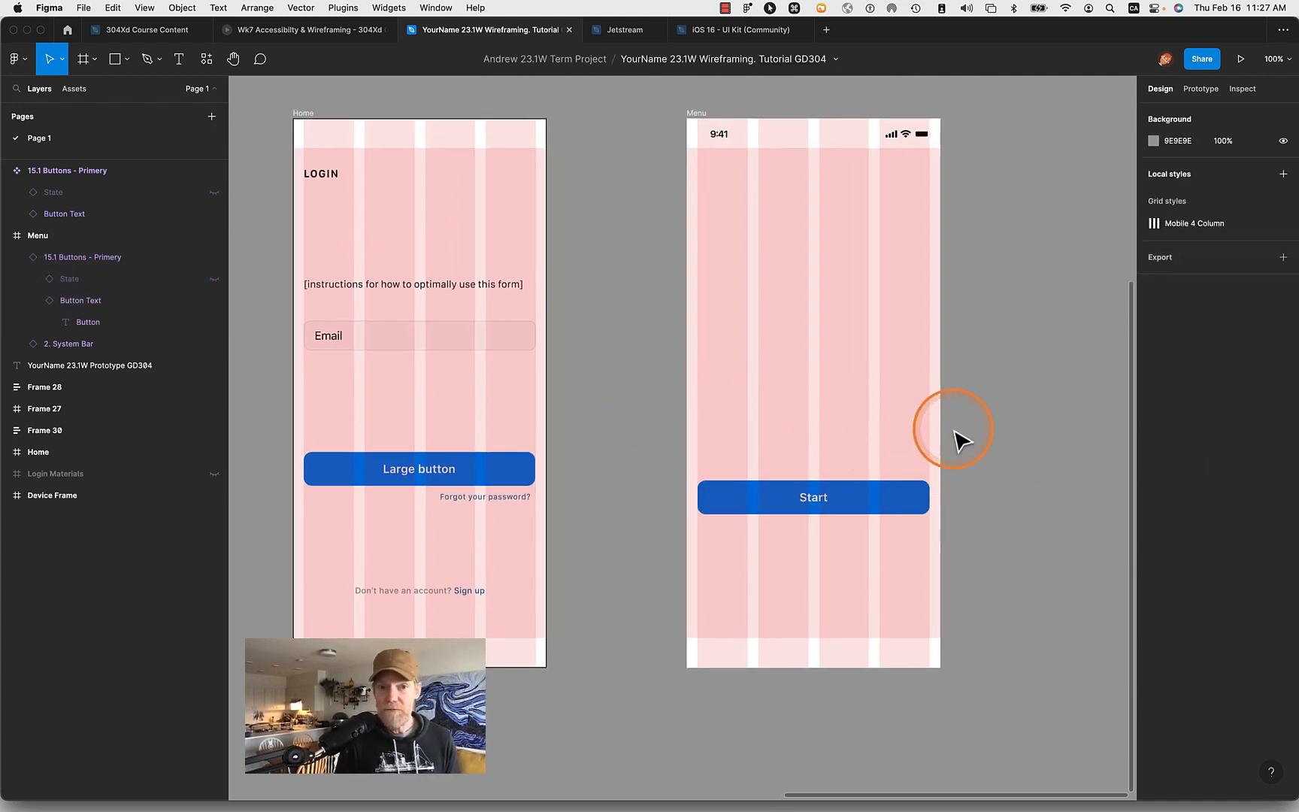
- Copy the Home frame's instructions text into the Menu frame at X 16, Y 234, and collapse the Home layers
click(498, 295)
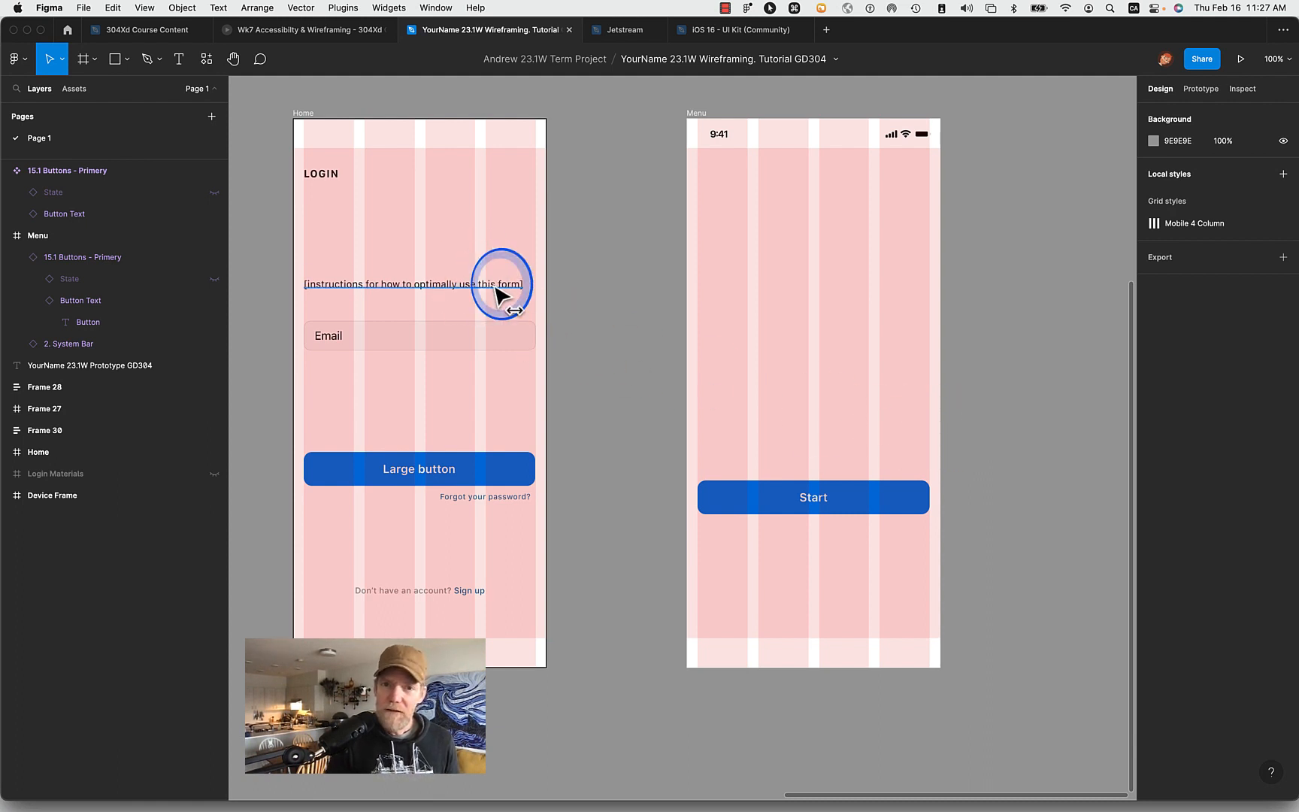
drag(497, 295, 875, 305)
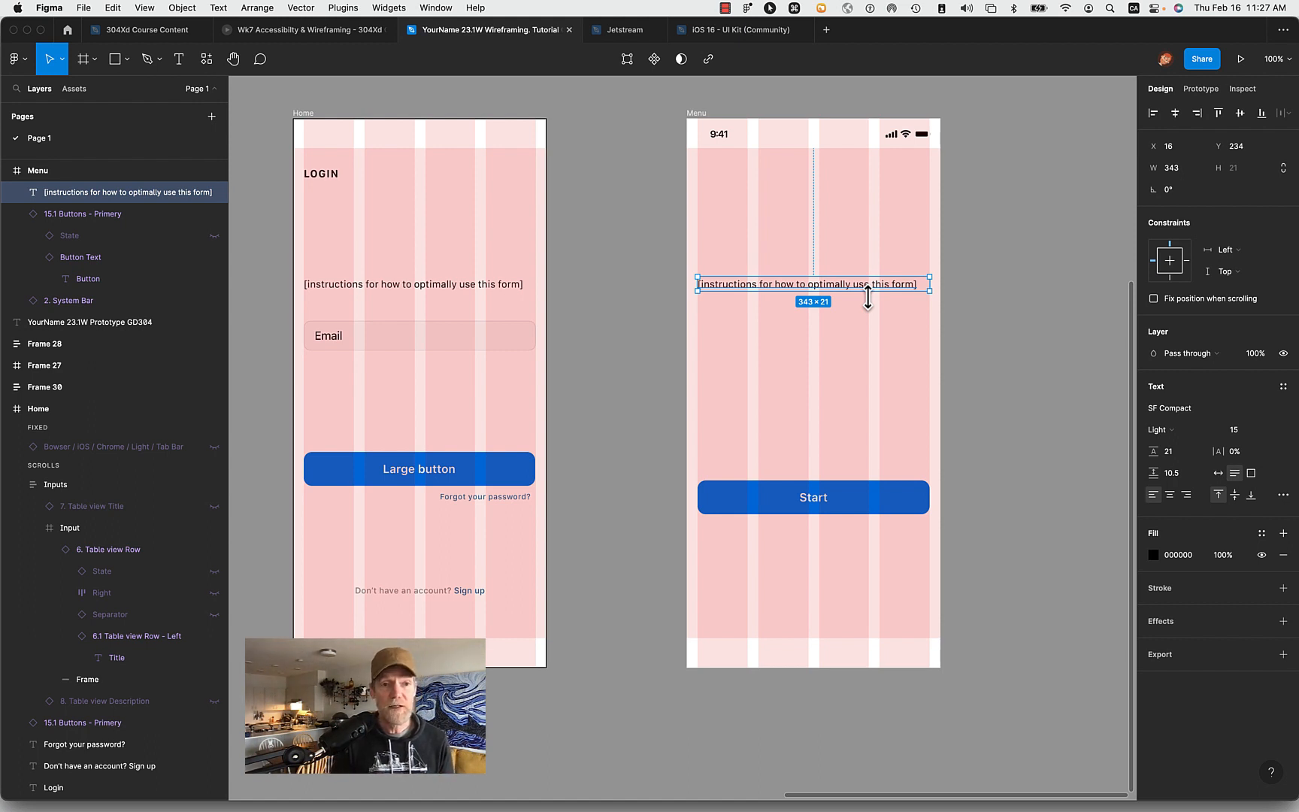
click(7, 408)
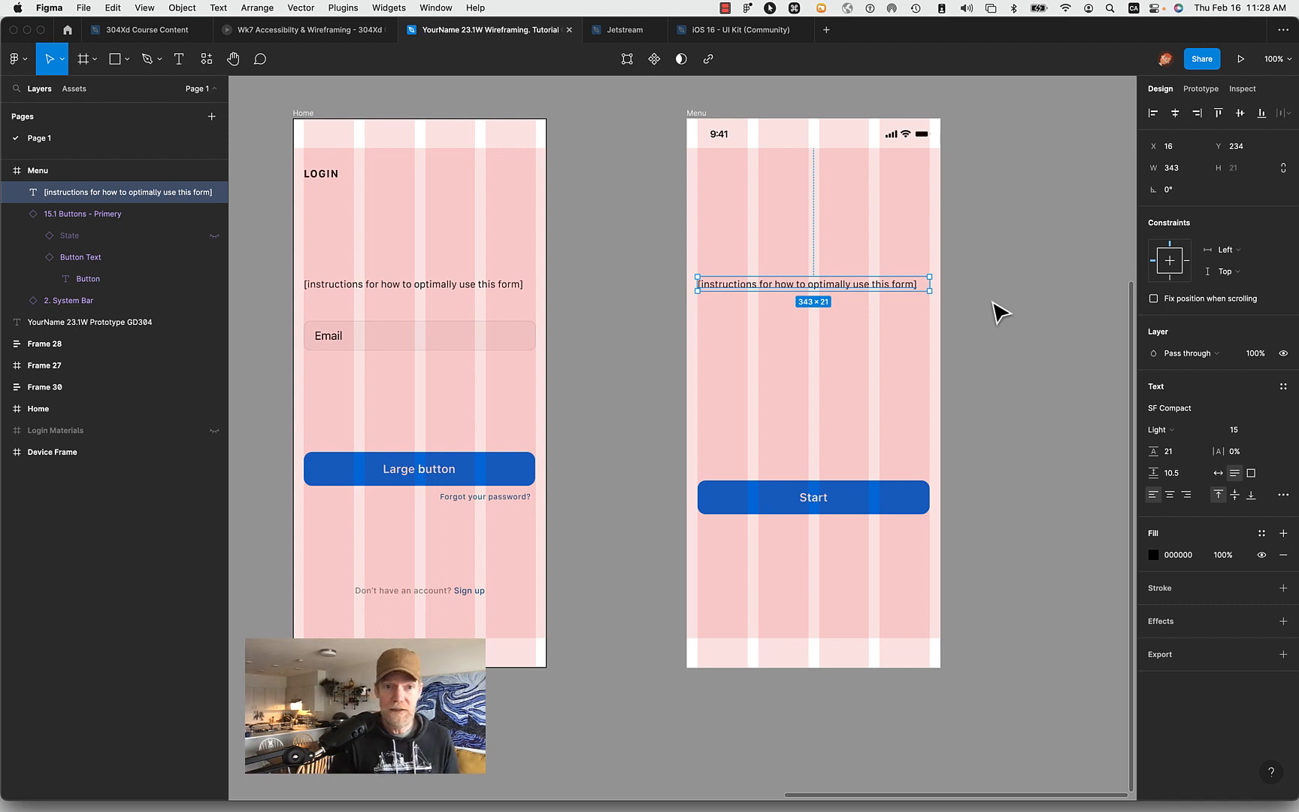
- Copy the Home frame's Email input into the Menu frame at X 0, Y 299, and make the copy a component
drag(385, 347, 763, 378)
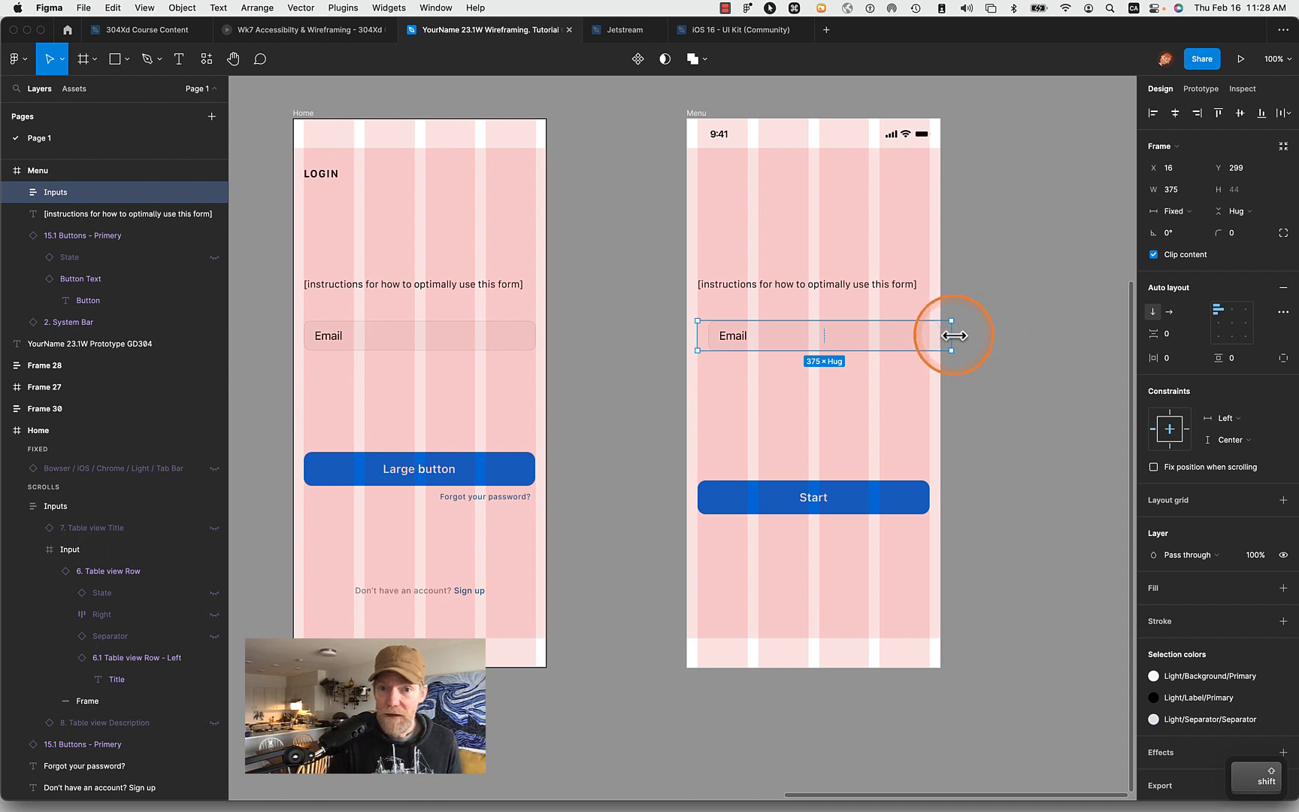
drag(851, 340, 840, 340)
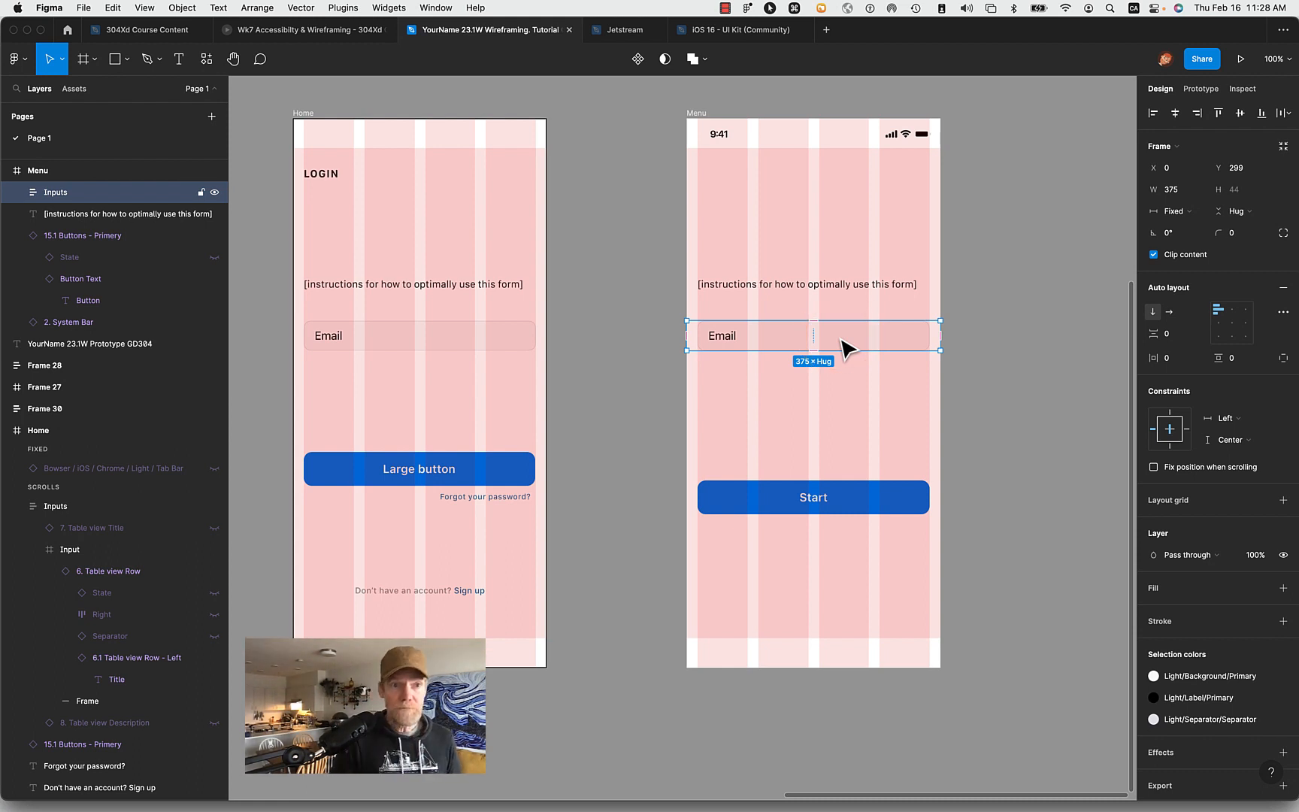
click(637, 59)
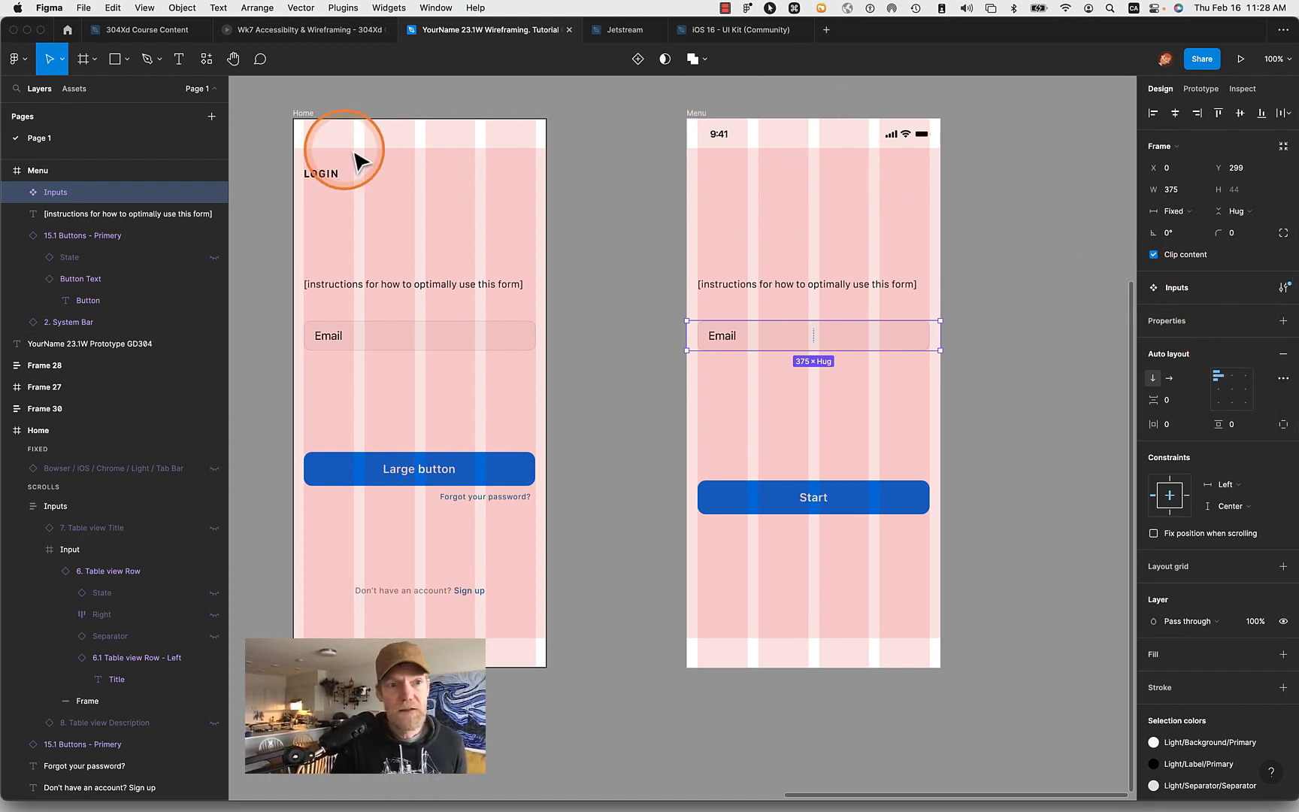
- Rename the Menu frame's Inputs component as Input Field
double_click(56, 192)
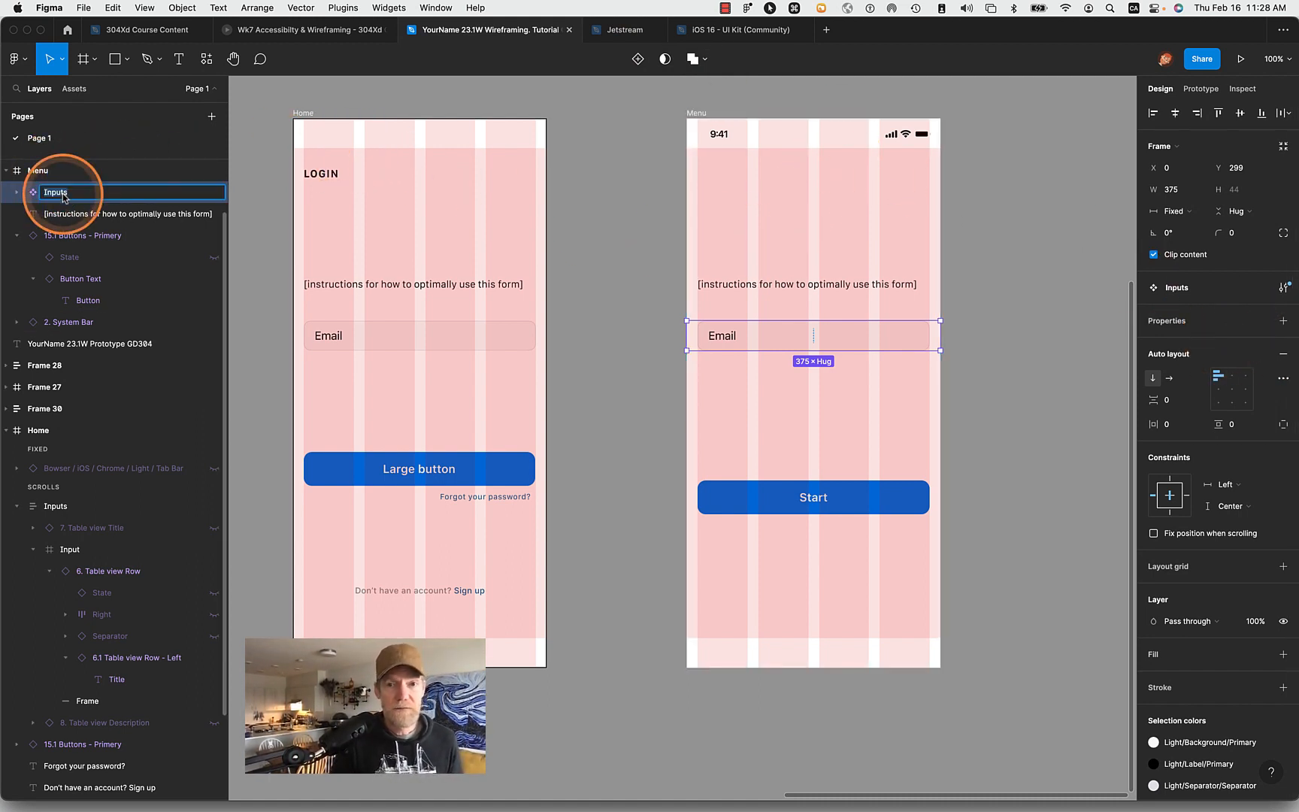
key(Right)
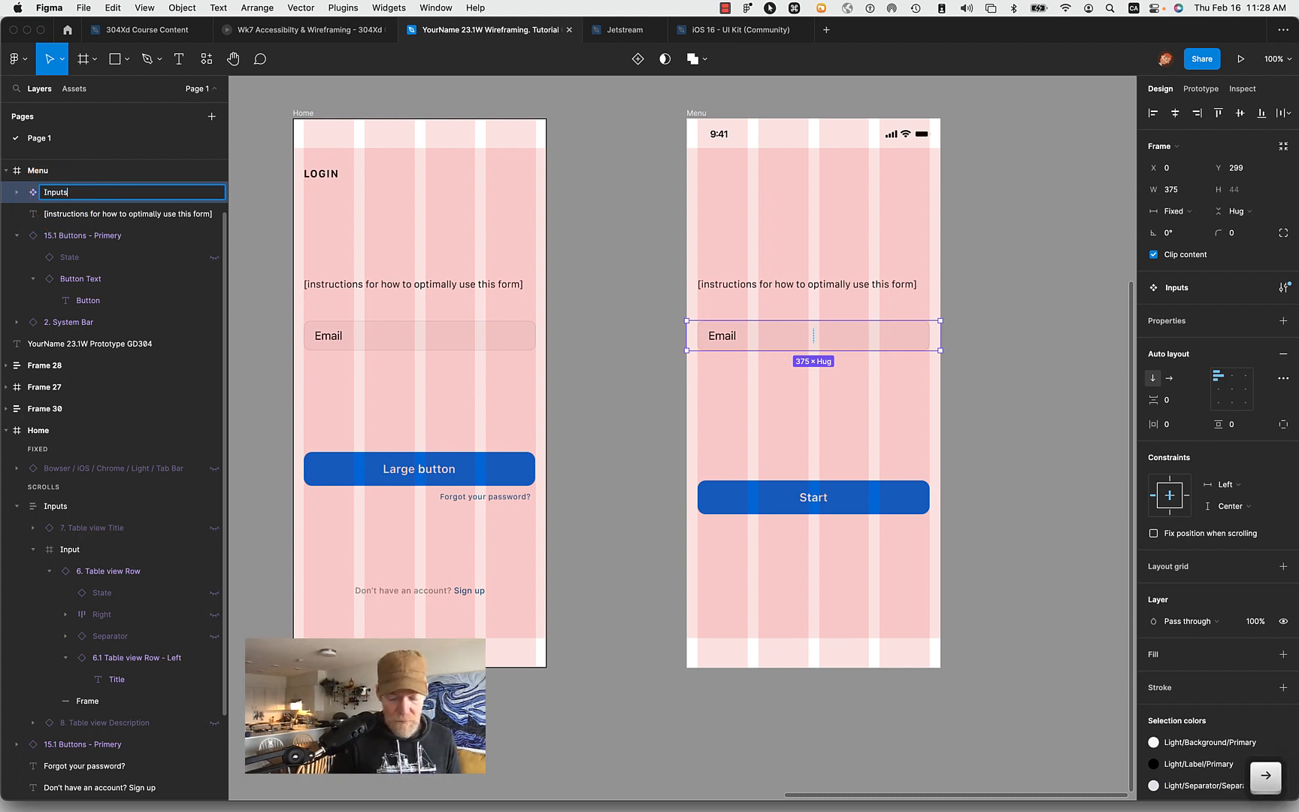
key(BackSpace)
text(F)
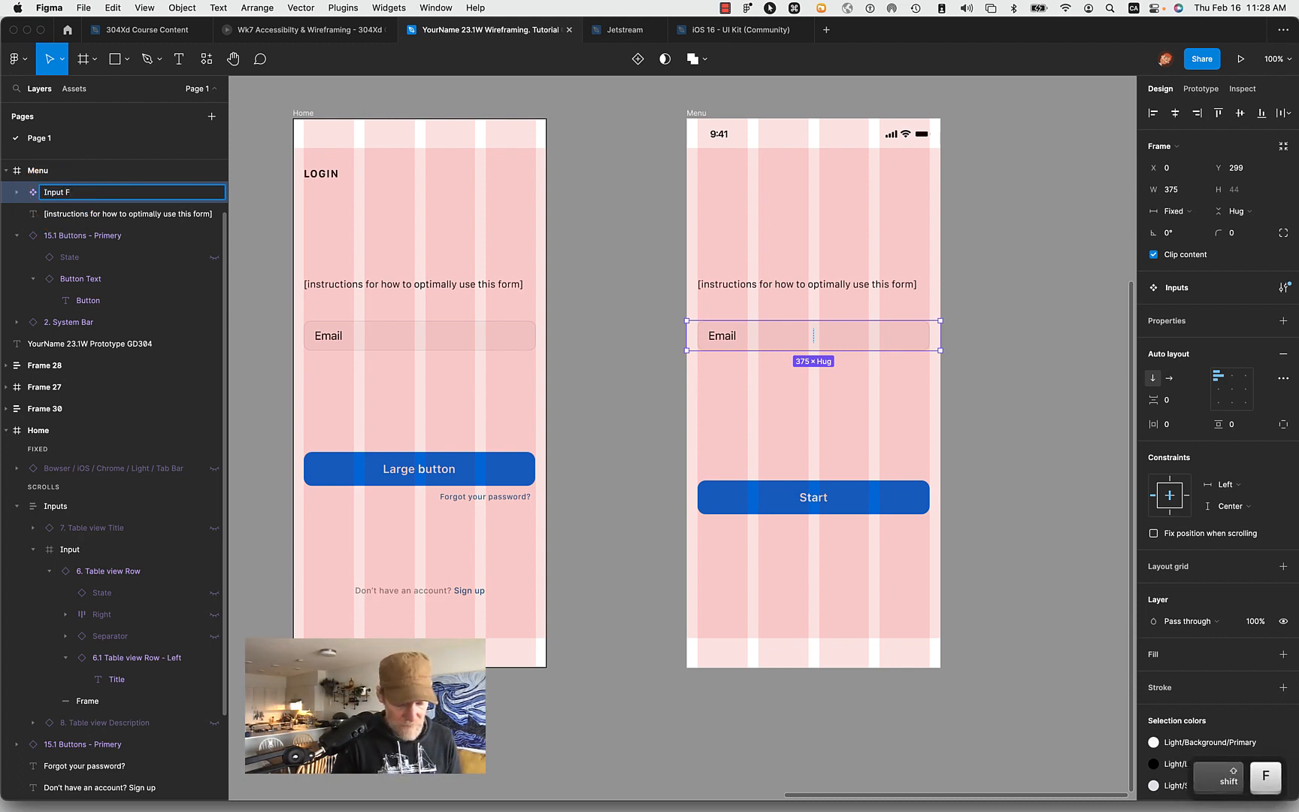
text(ield)
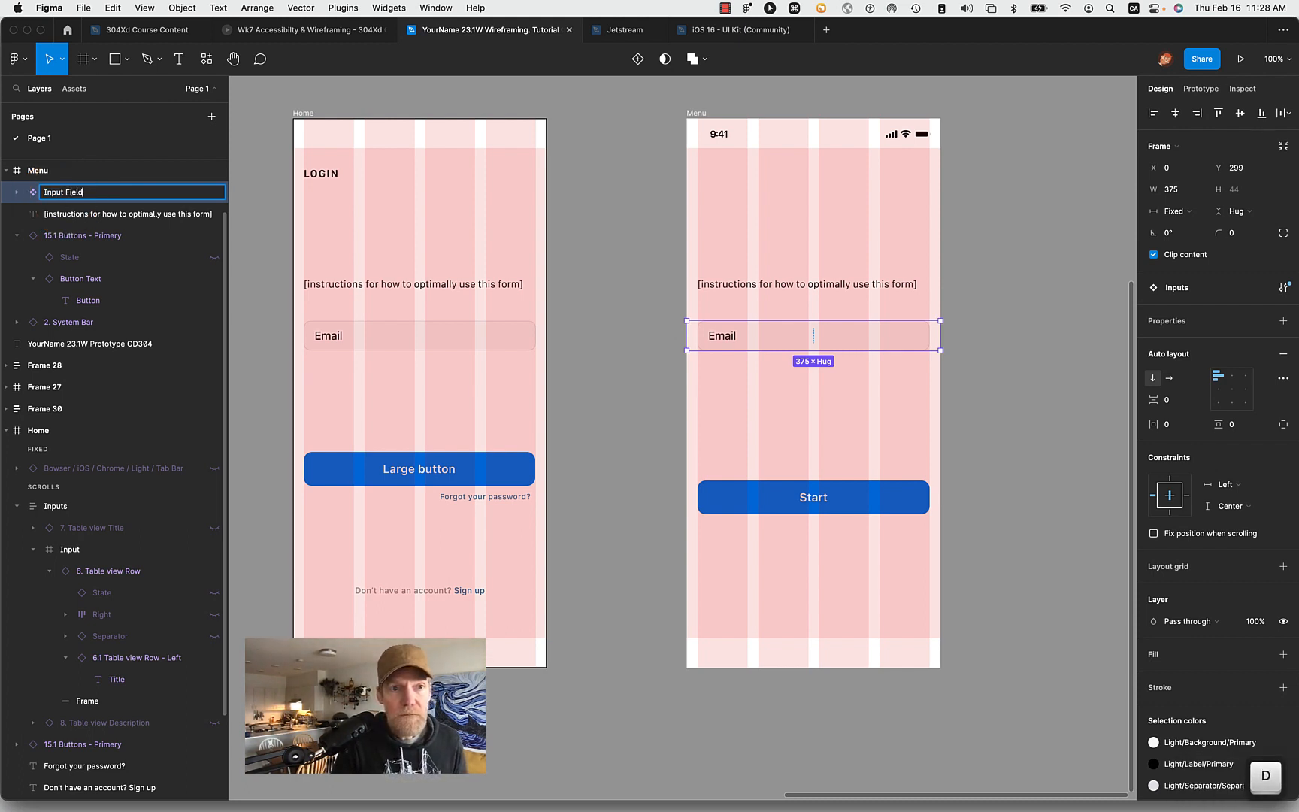
key(Return)
click(1018, 376)
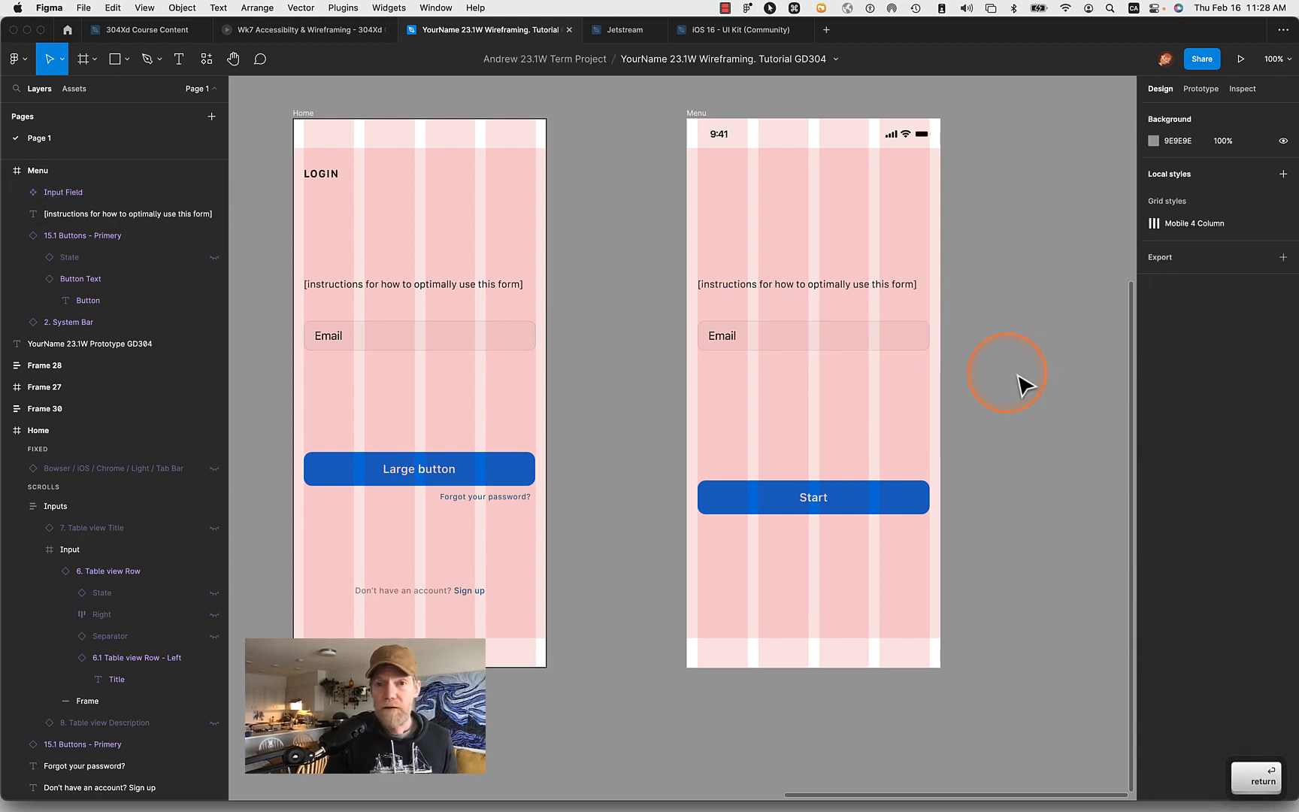
- Select the Menu frame's instructions text, switch to ChatGPT in Safari, and copy the generated paragraph of UX instructions
click(768, 291)
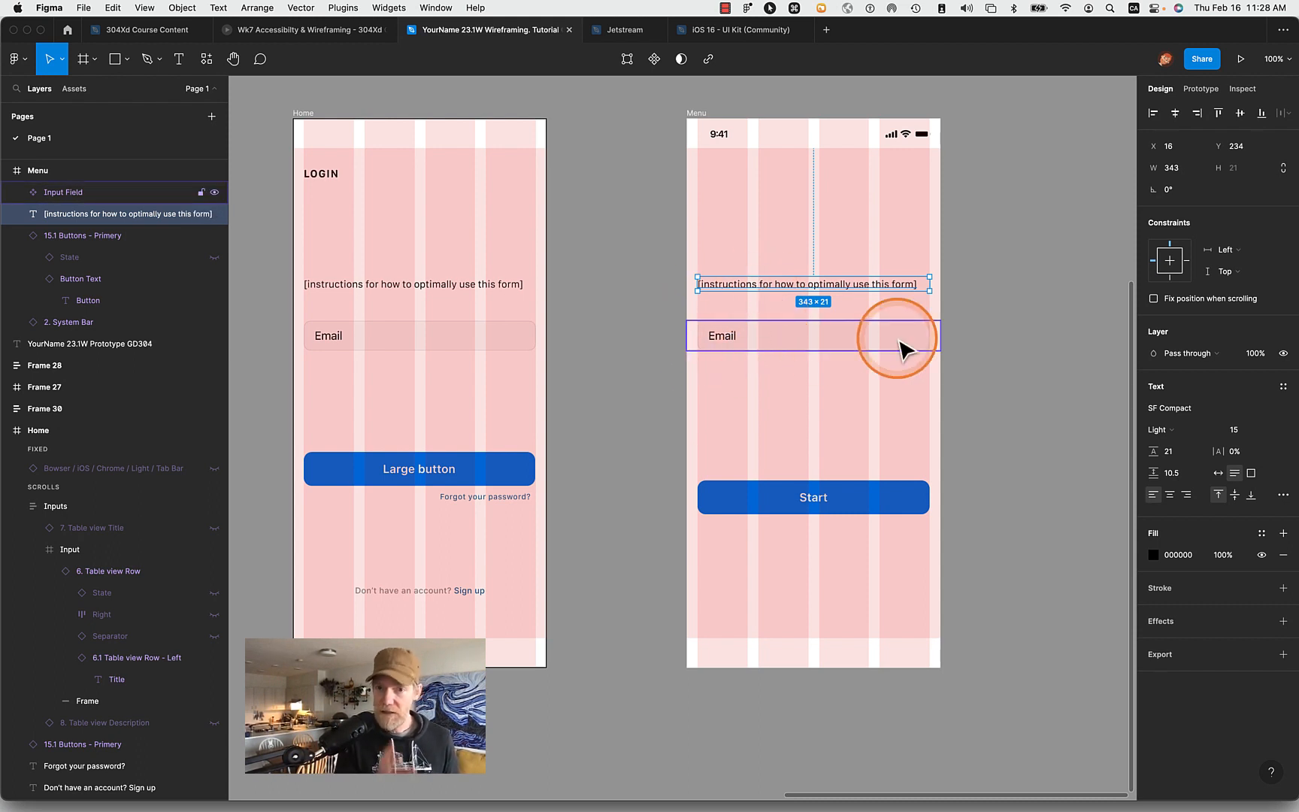
key(super+Tab)
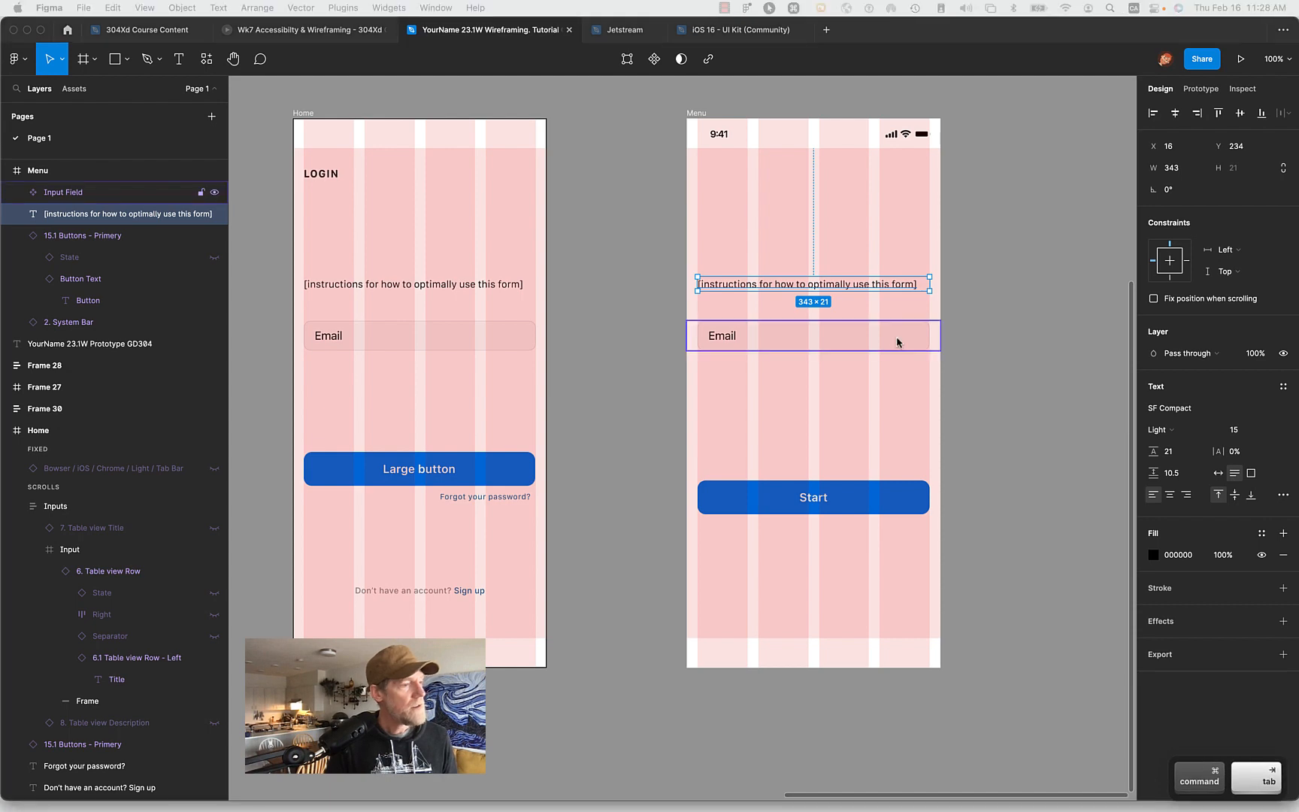
drag(2, 105, 276, 33)
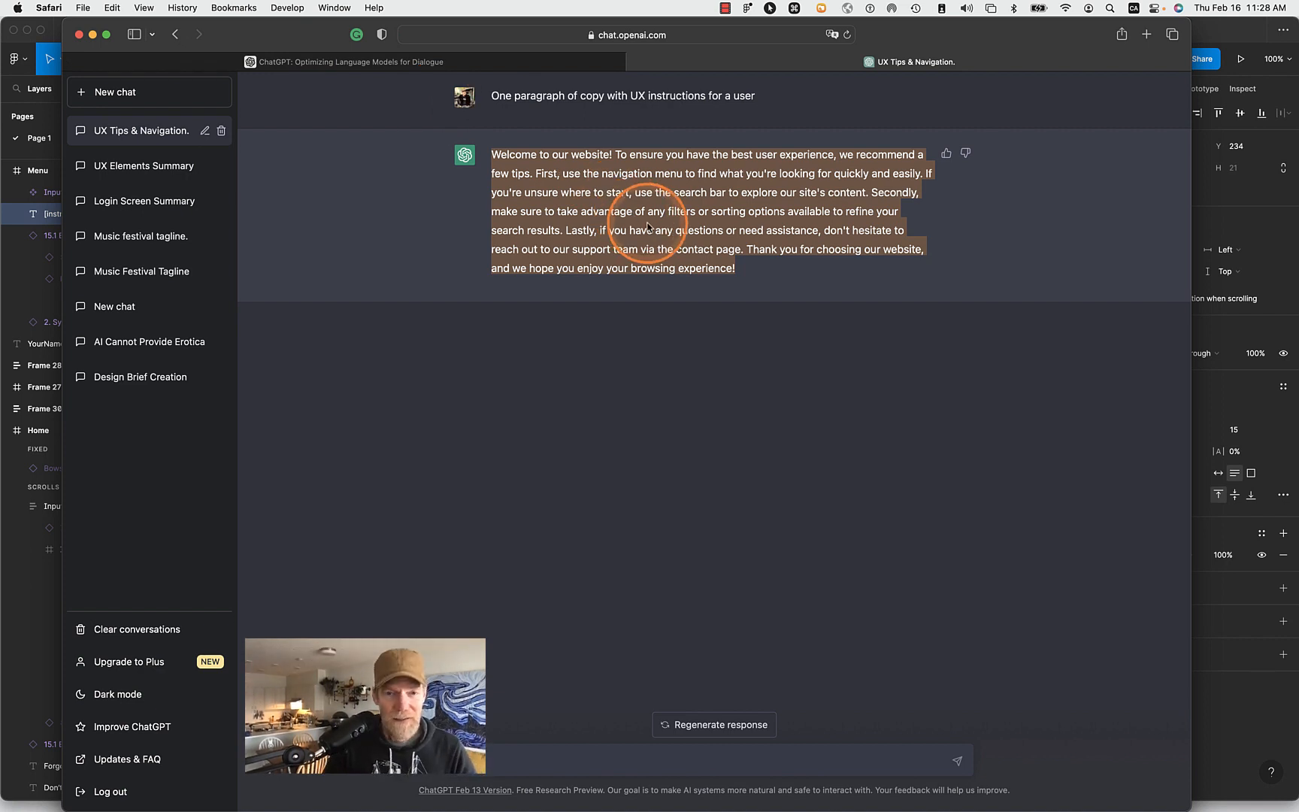
key(super+c)
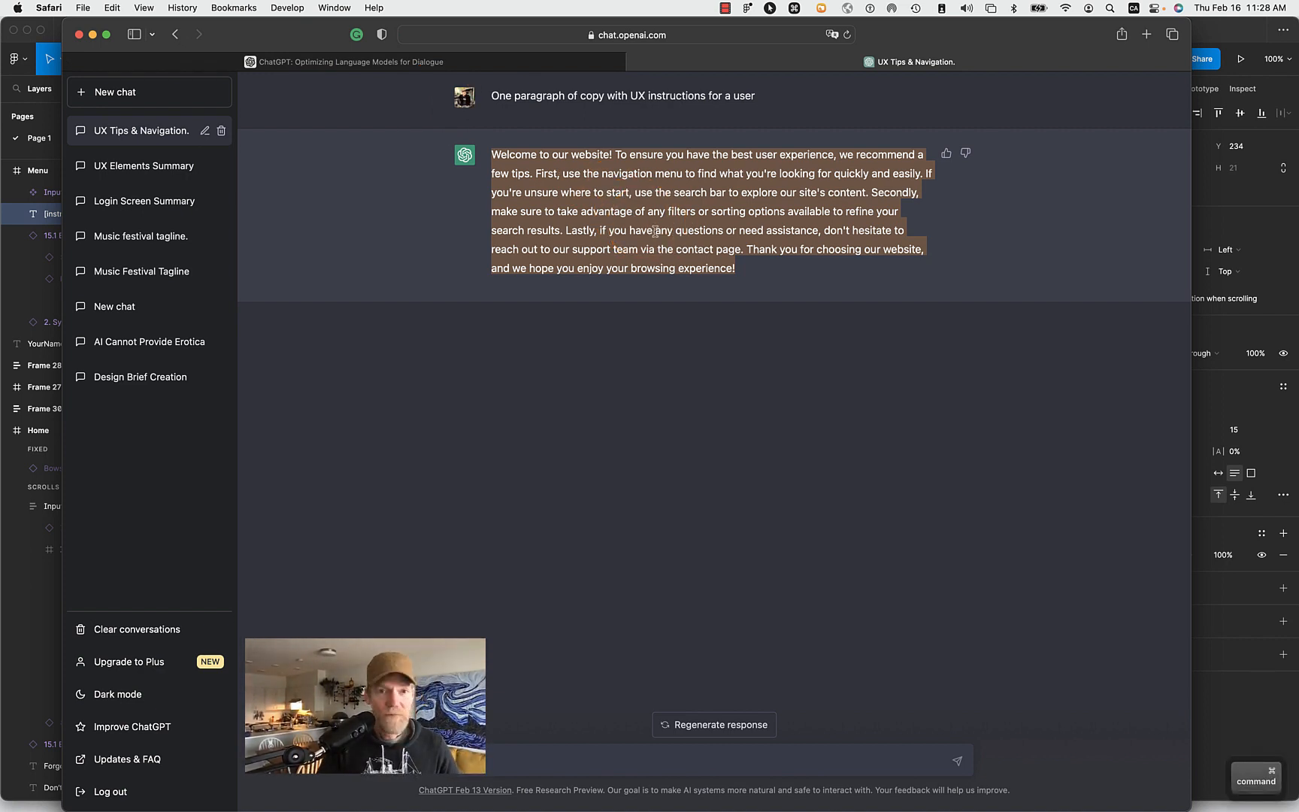
click(683, 404)
click(524, 108)
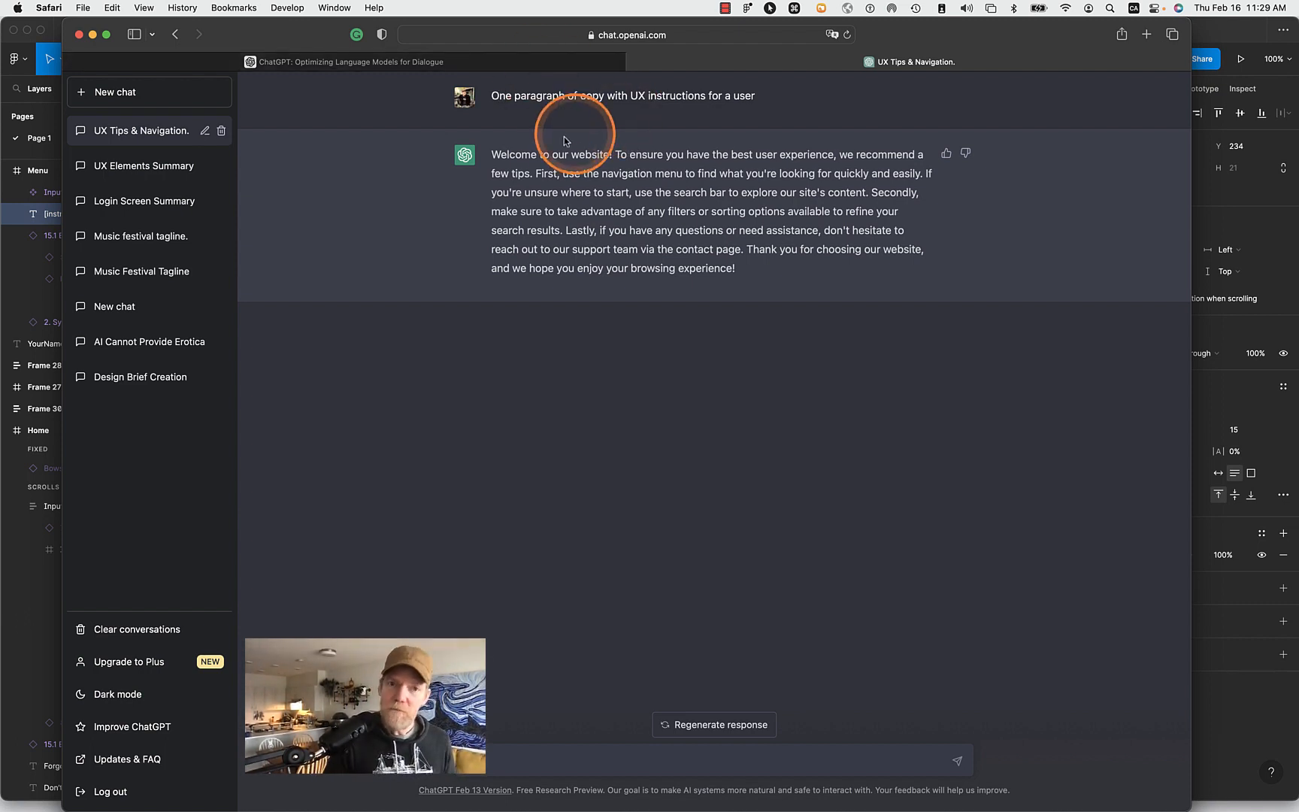
drag(493, 154, 808, 274)
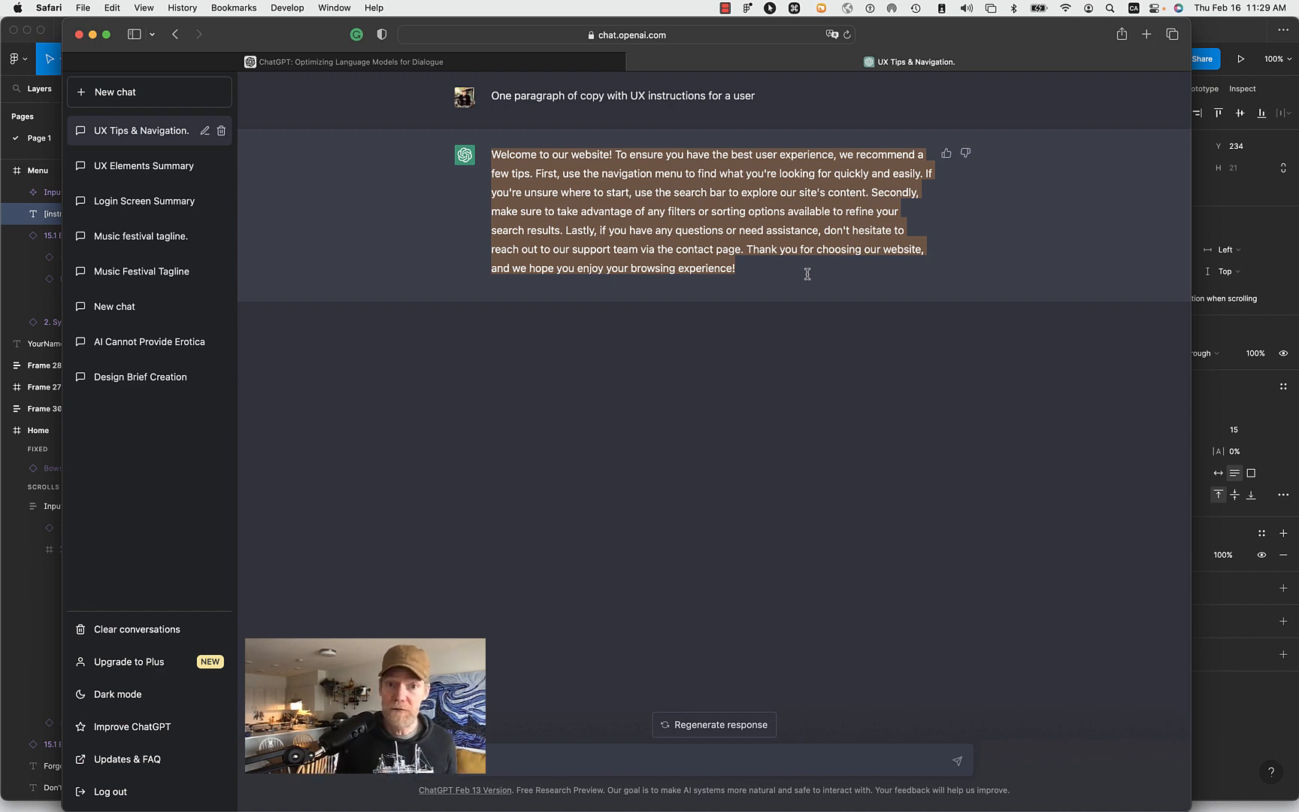
key(super)
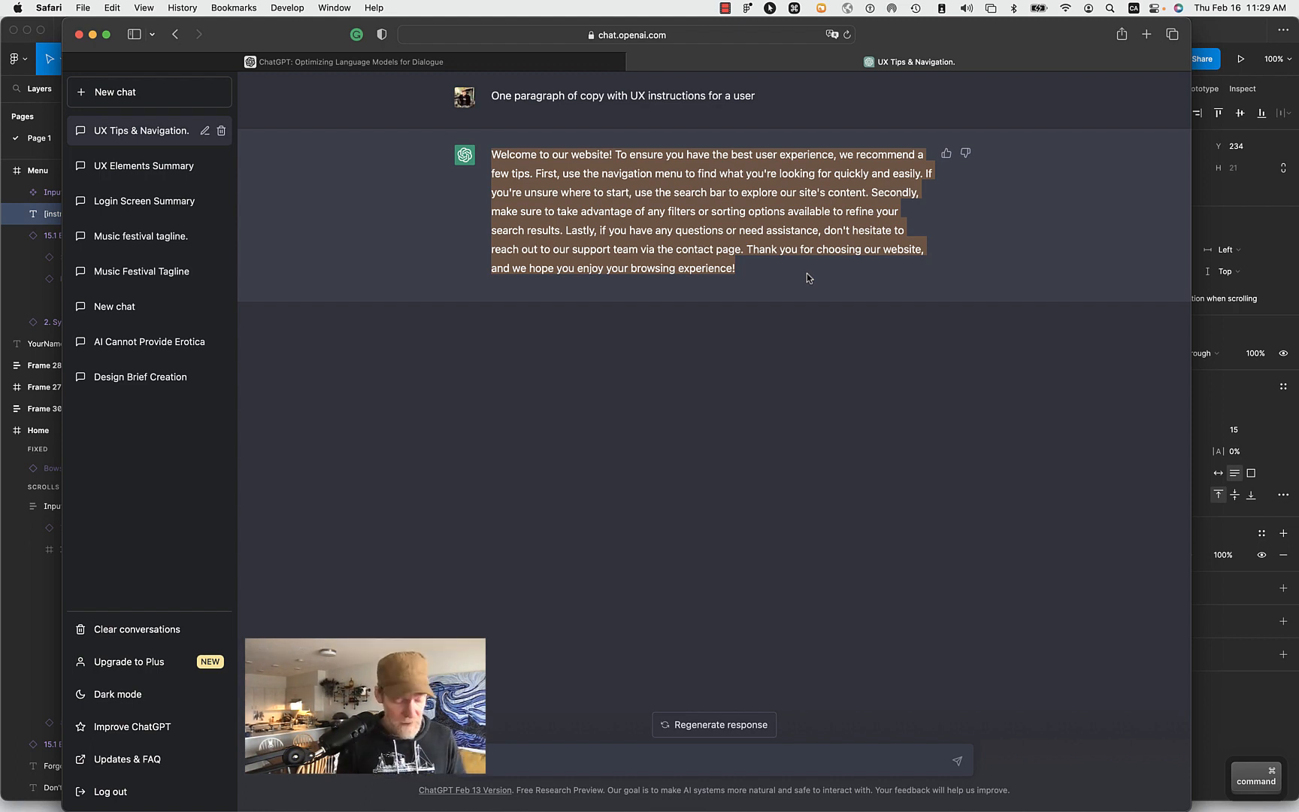
key(super+c)
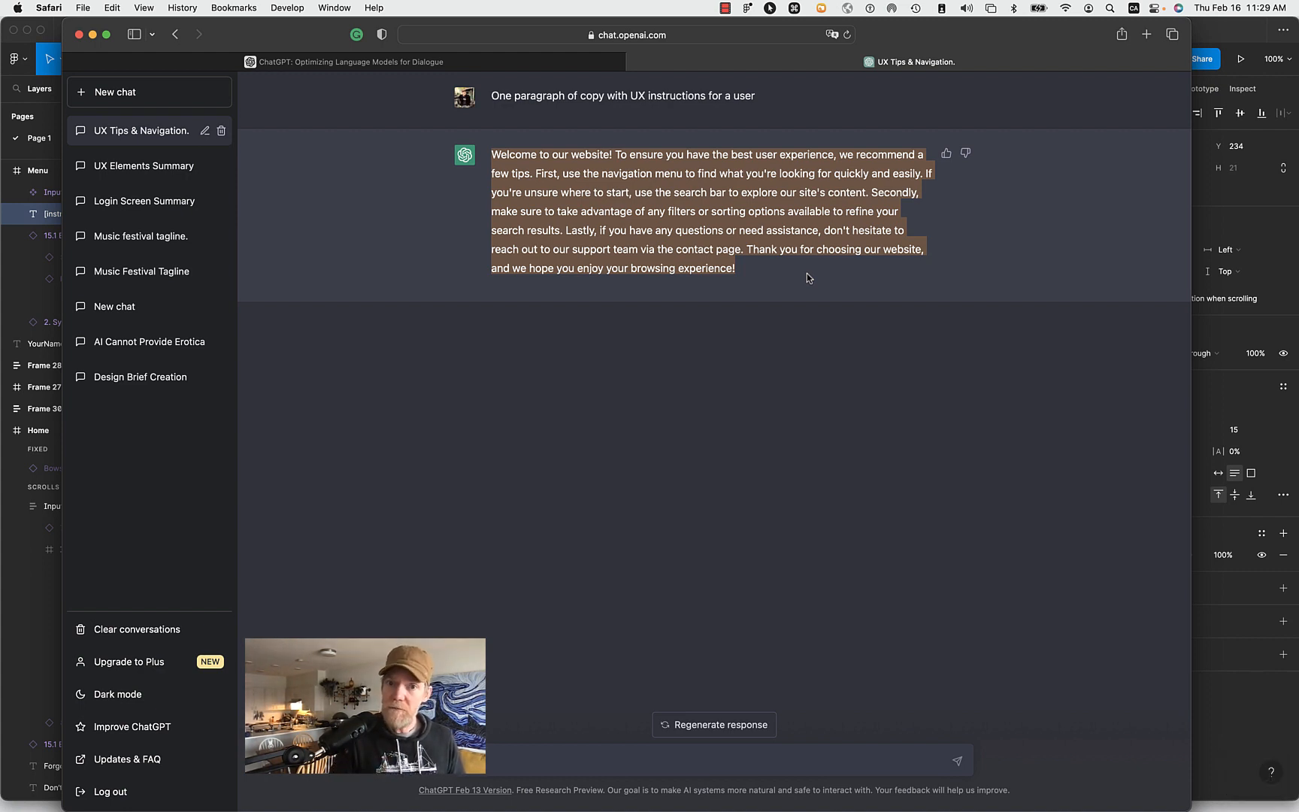
key(super+c)
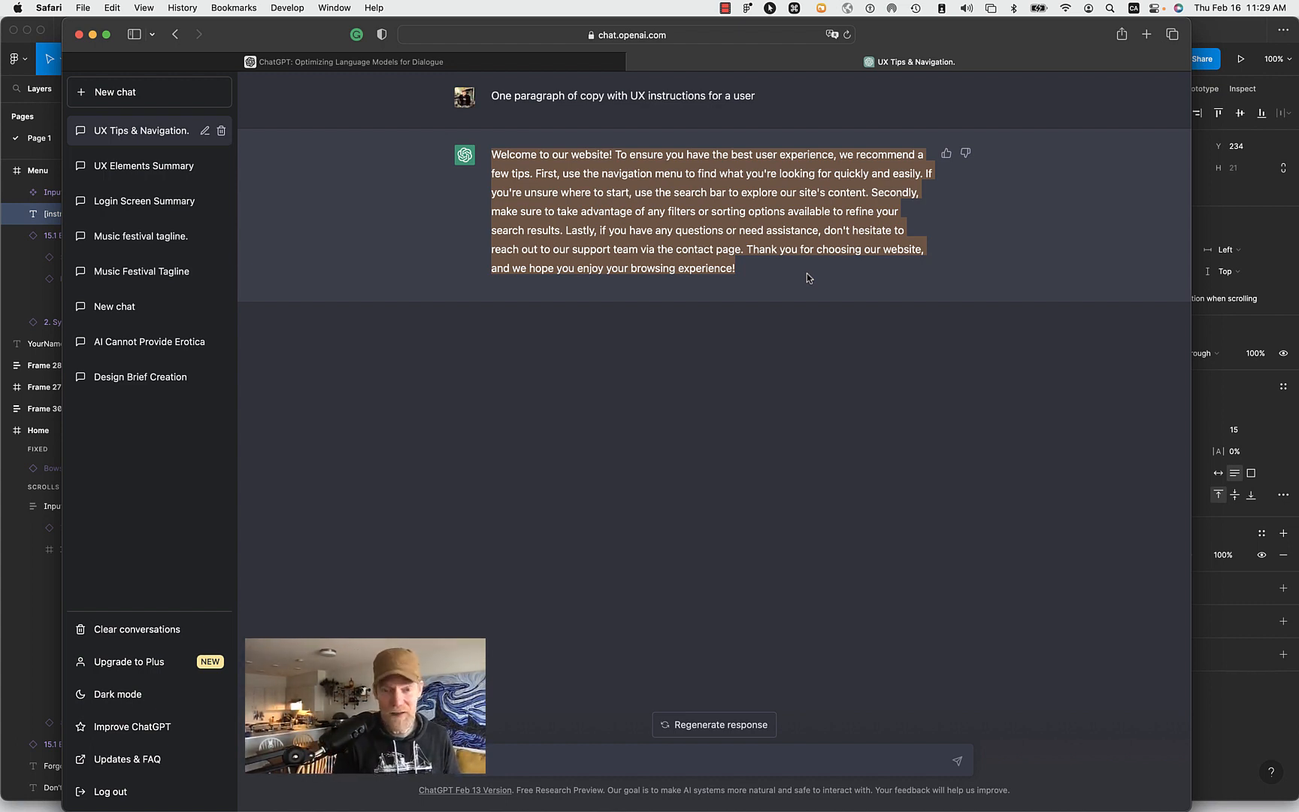
- Return to Figma and replace the Menu frame's instructions placeholder with the copied UX instructions paragraph
key(super+Tab)
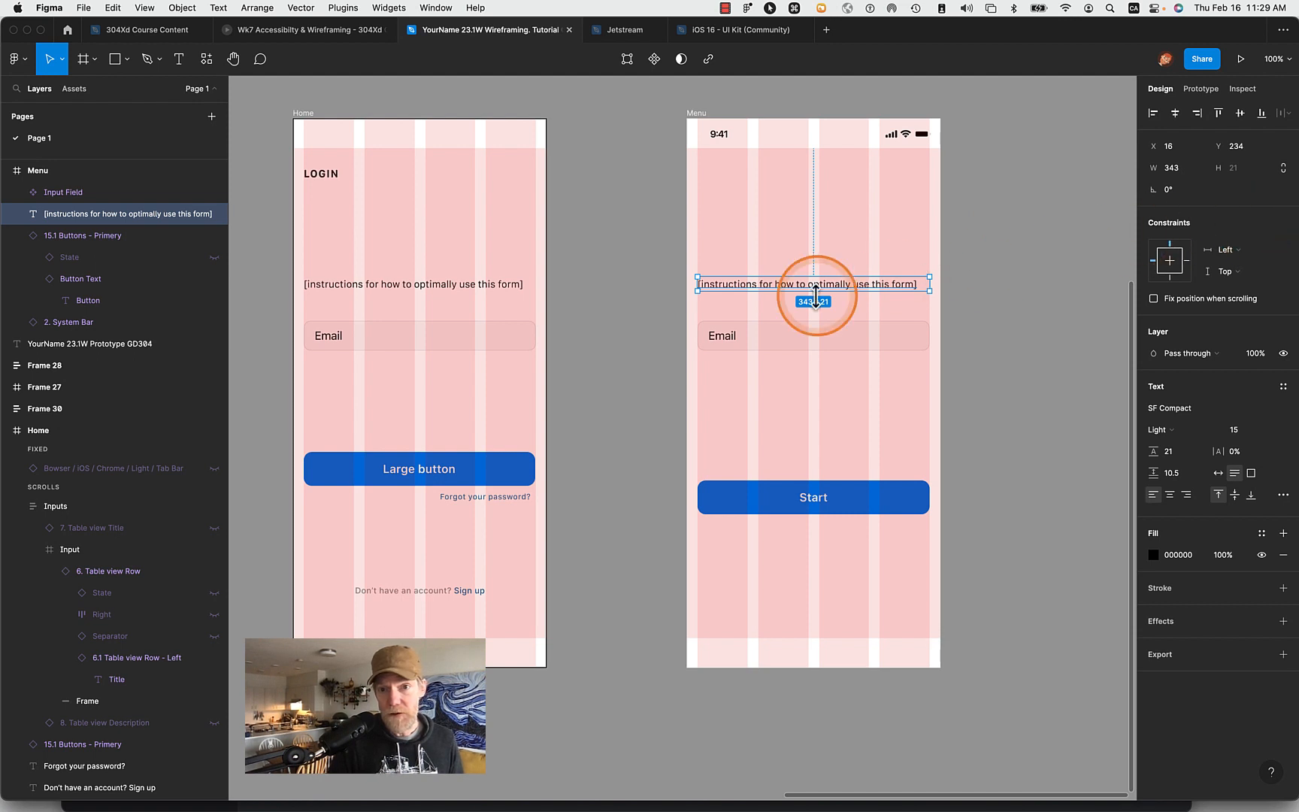
double_click(800, 286)
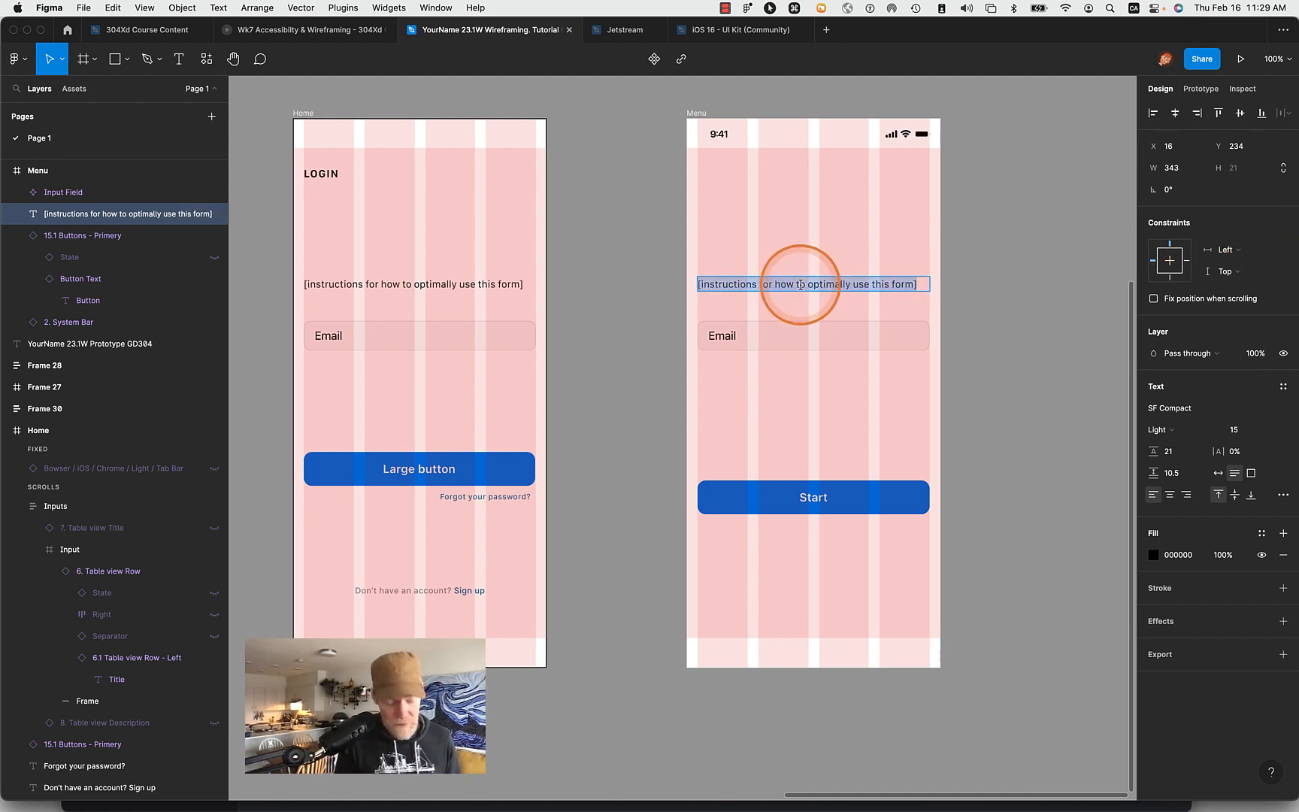
key(ctrl+v)
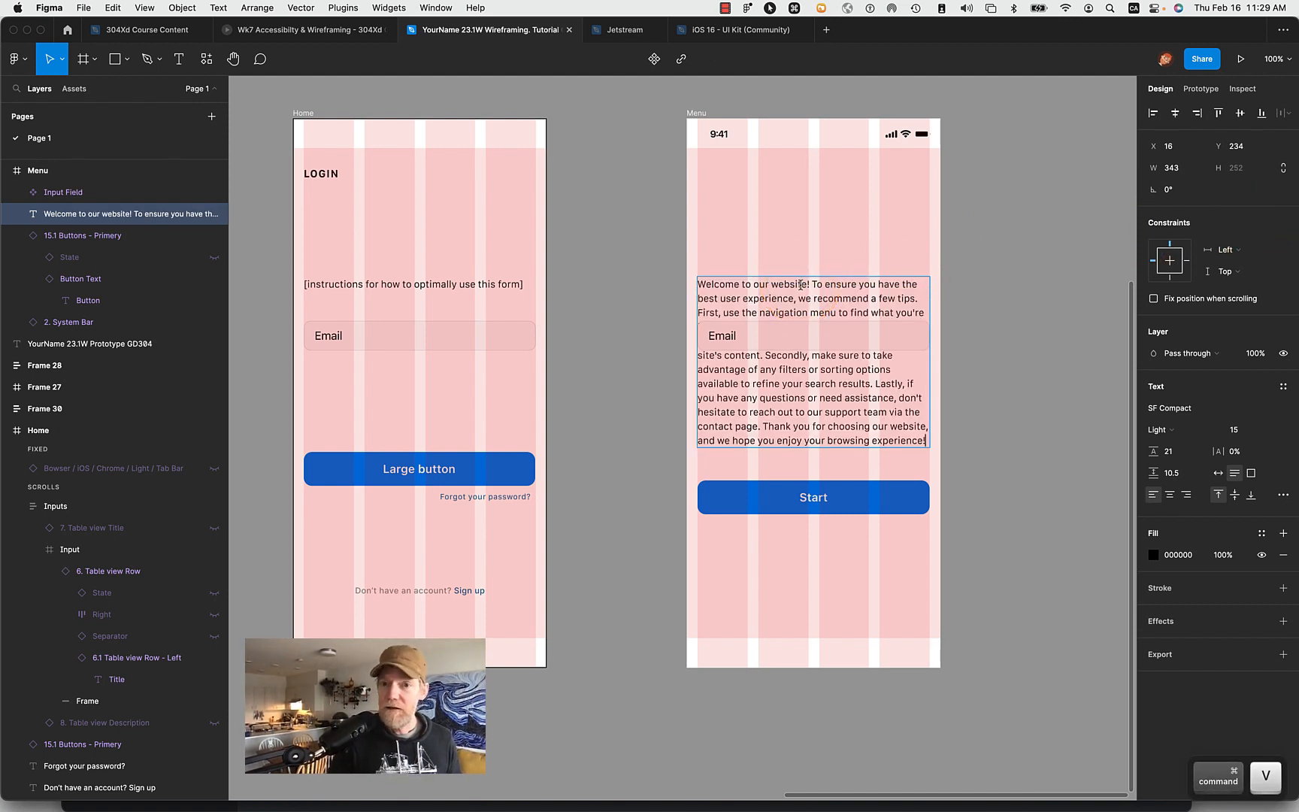
click(1005, 388)
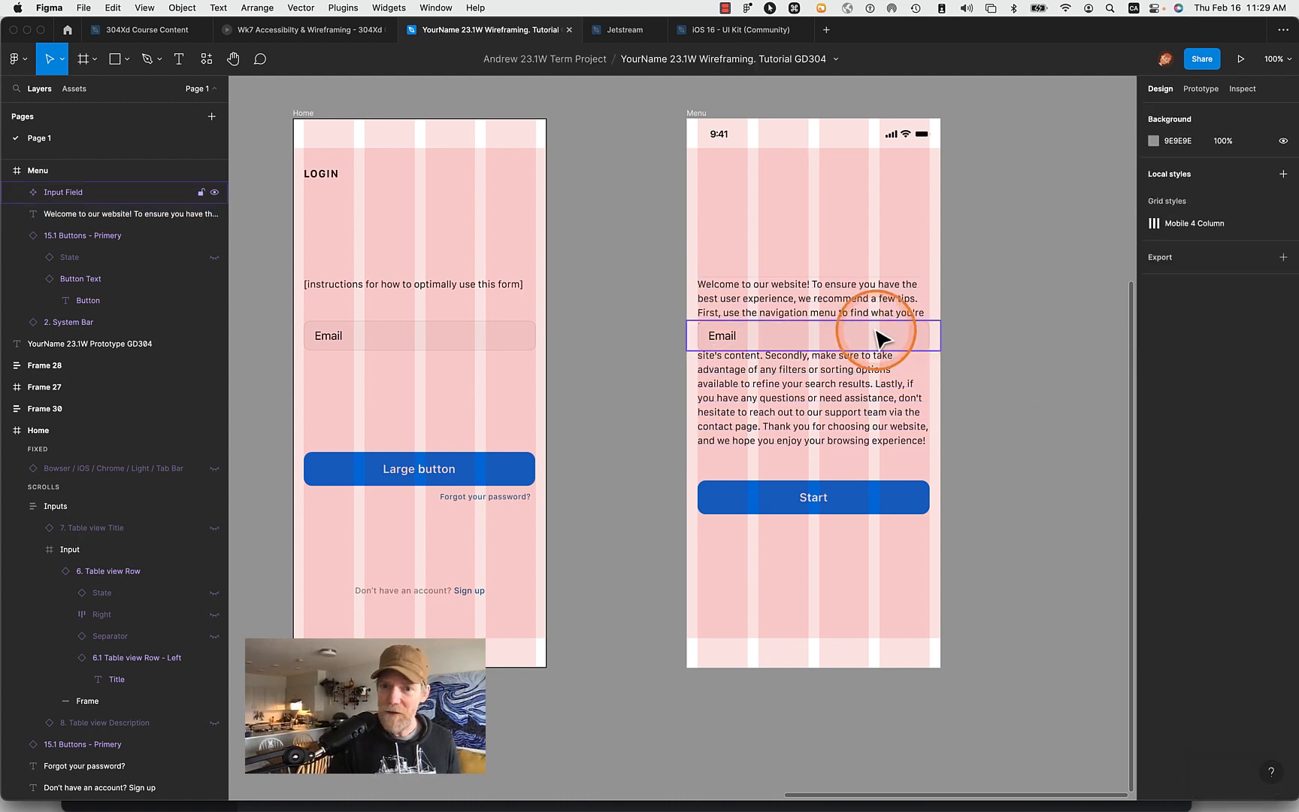
- Move the Menu frame's paragraph up to Y 201 and place the Input Field between it and the Start button at Y 472
drag(877, 336, 853, 462)
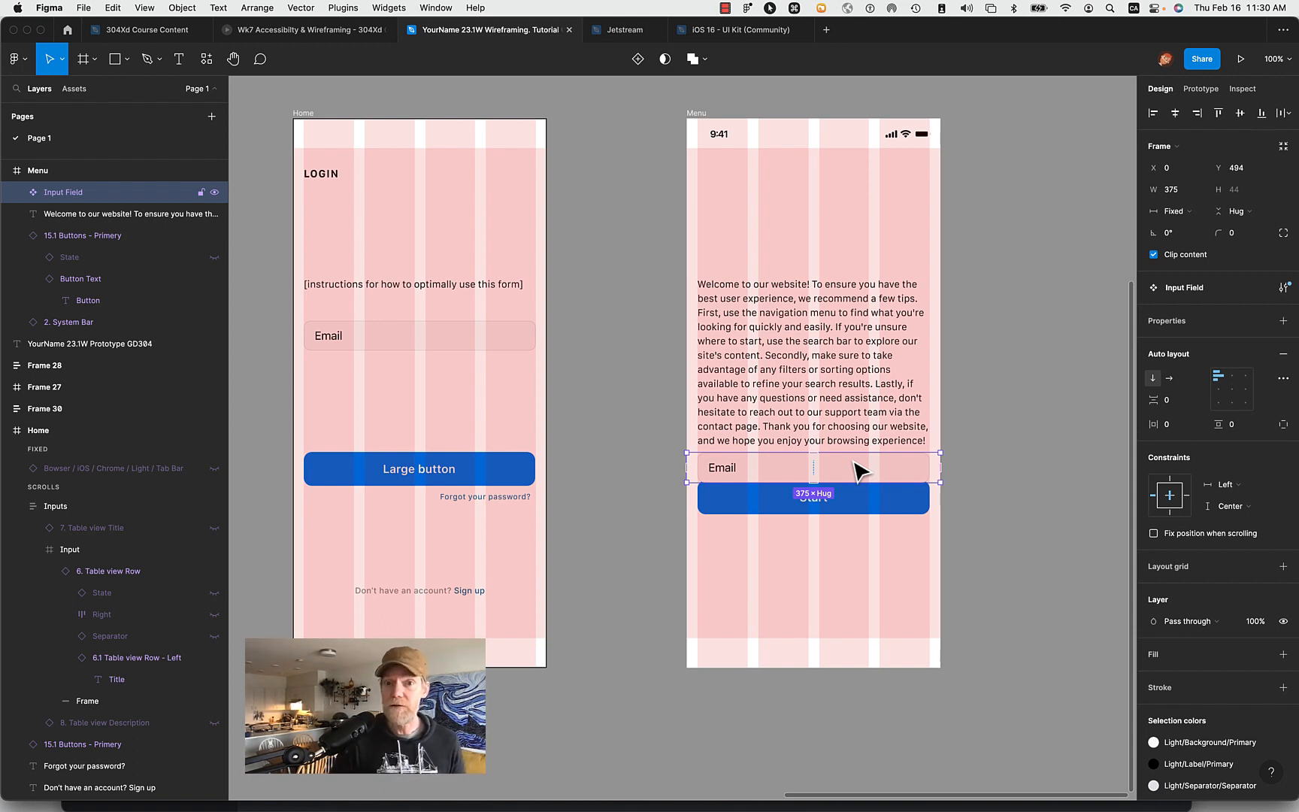
drag(812, 384, 810, 363)
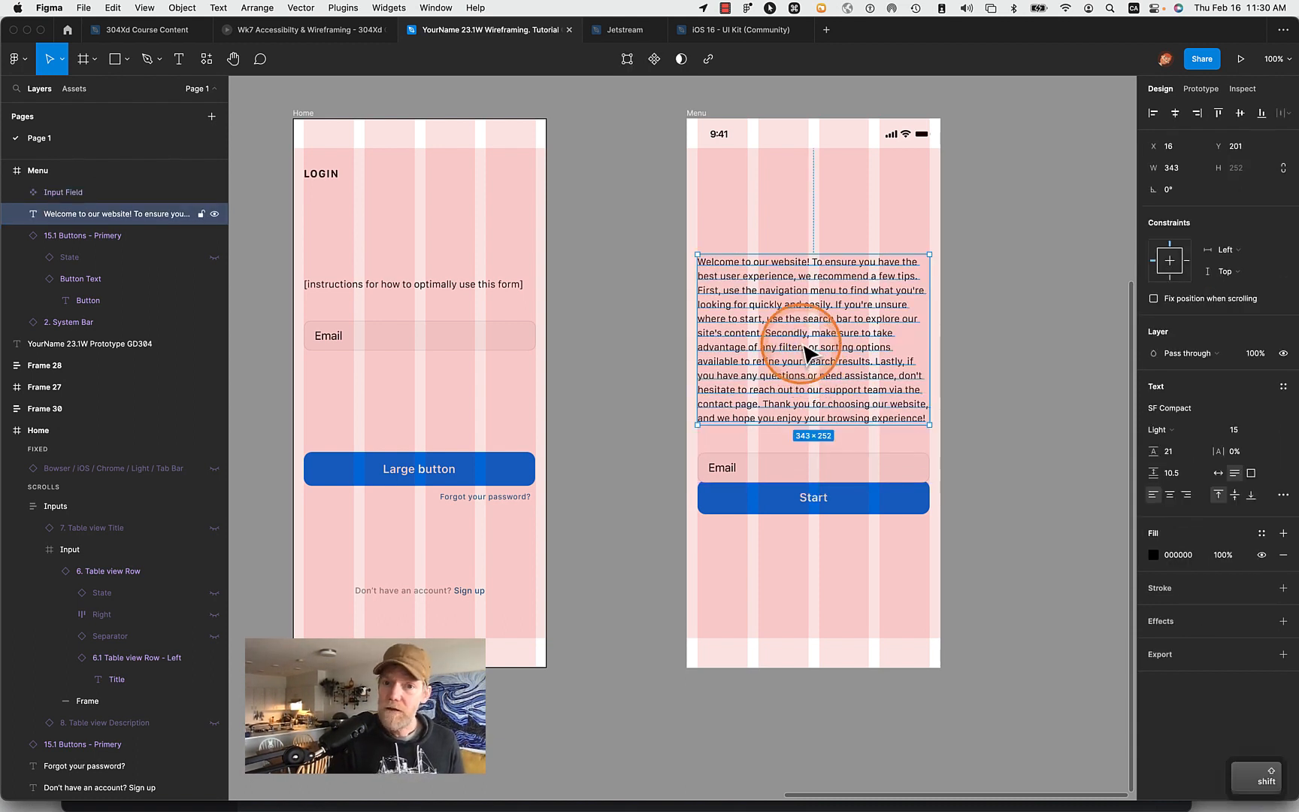
drag(781, 472, 775, 448)
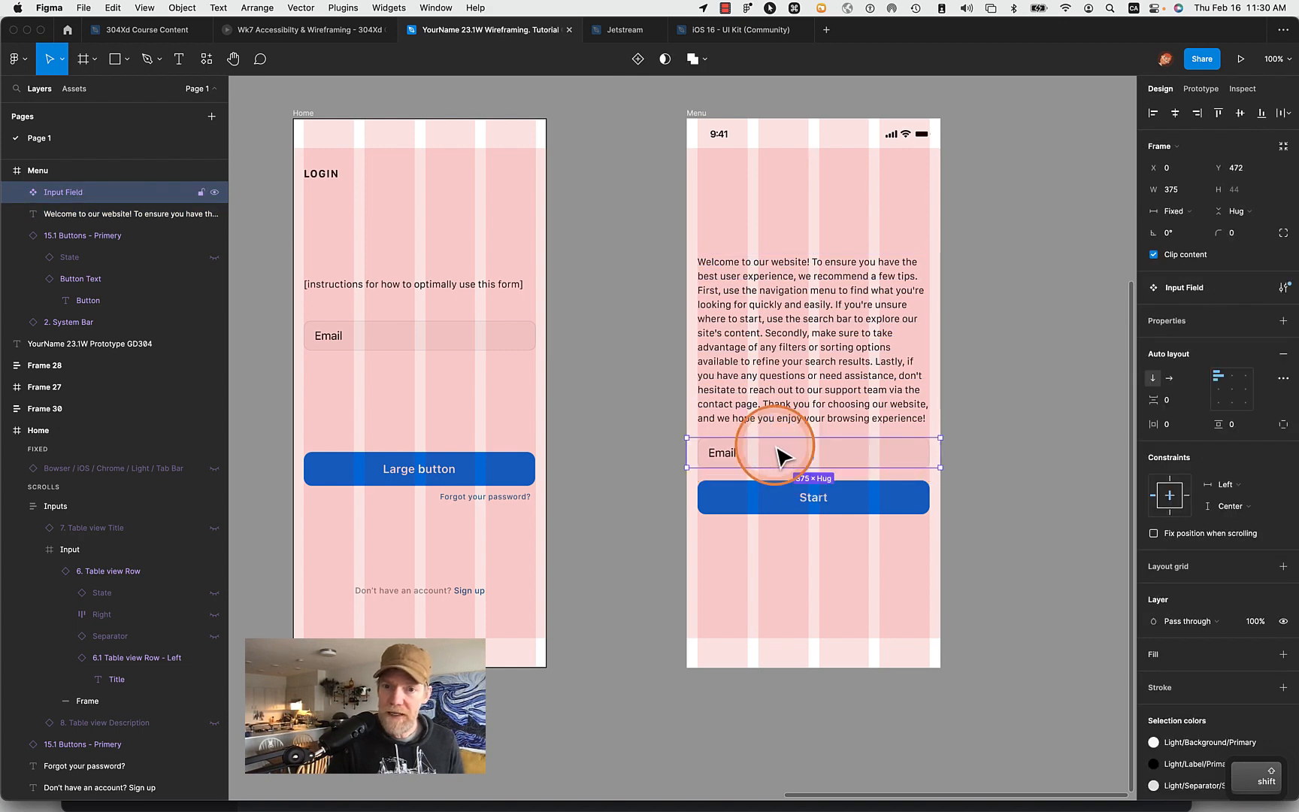
right_click(830, 457)
click(1088, 311)
click(1067, 406)
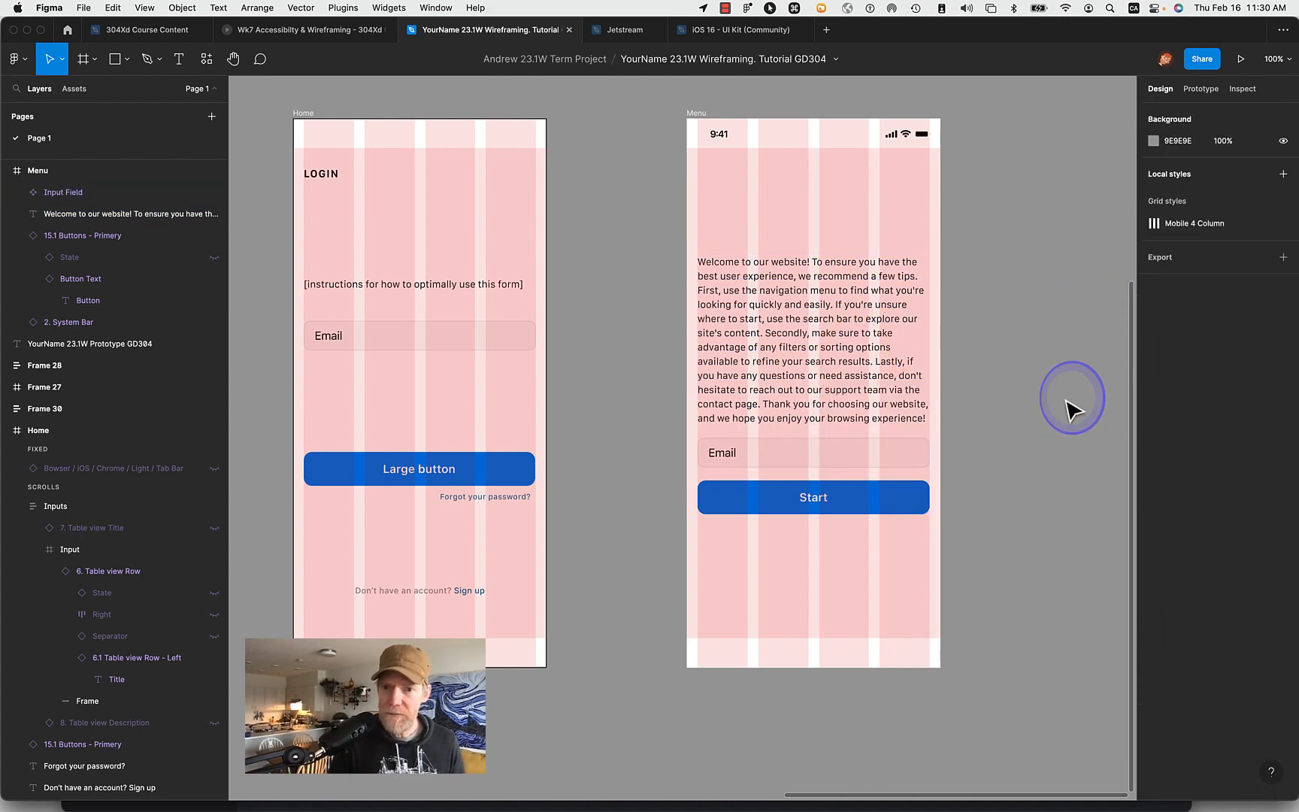
- Nudge the Menu frame's Input Field to Y 469, checking its spacing to the instructions paragraph above
click(858, 451)
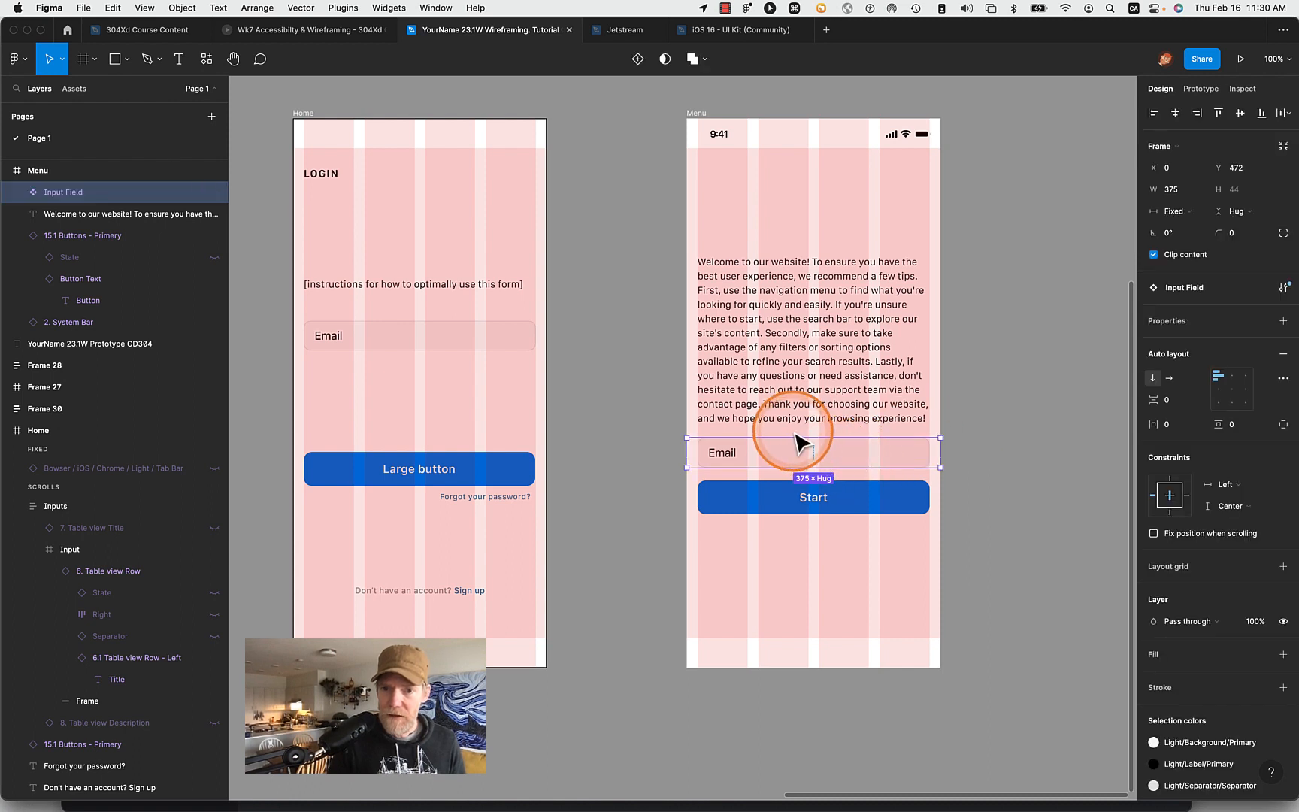
key(alt)
key(alt)
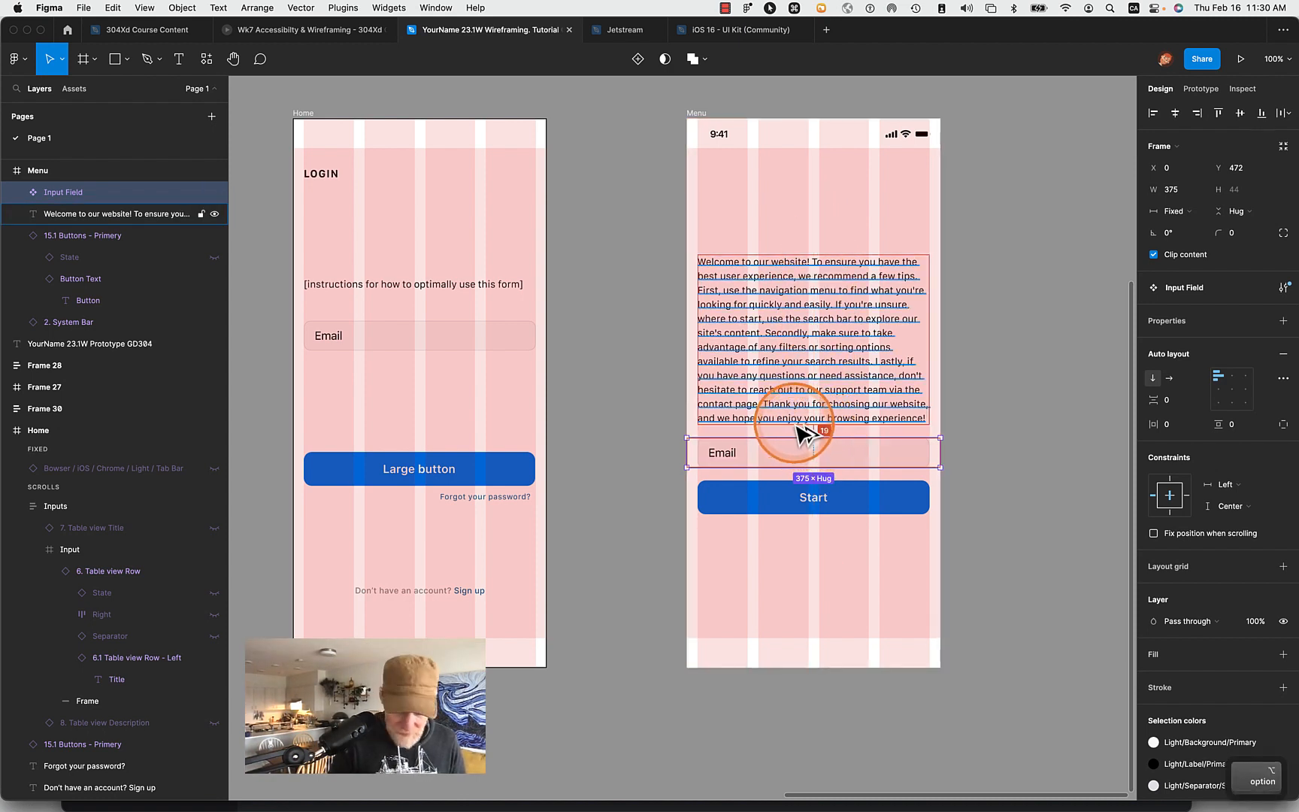
key(alt+Up)
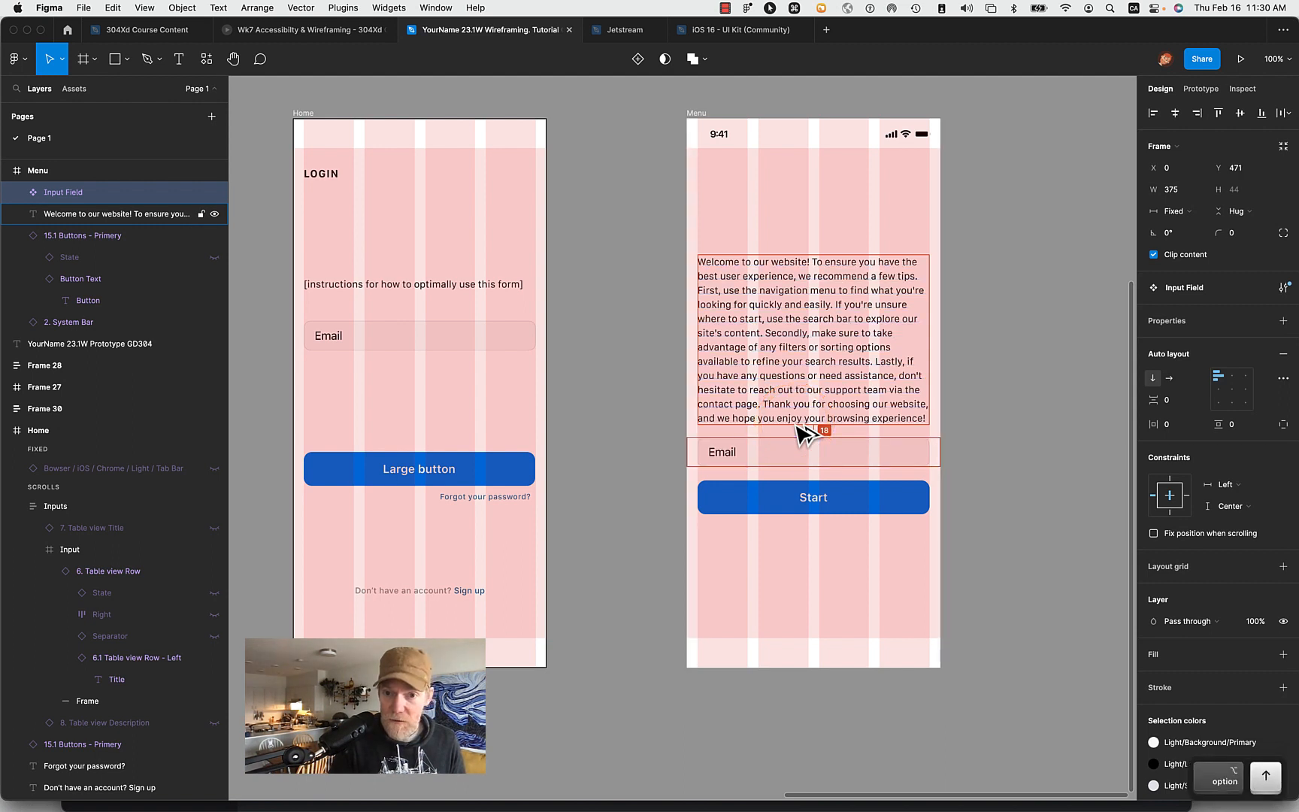
key(alt+Down)
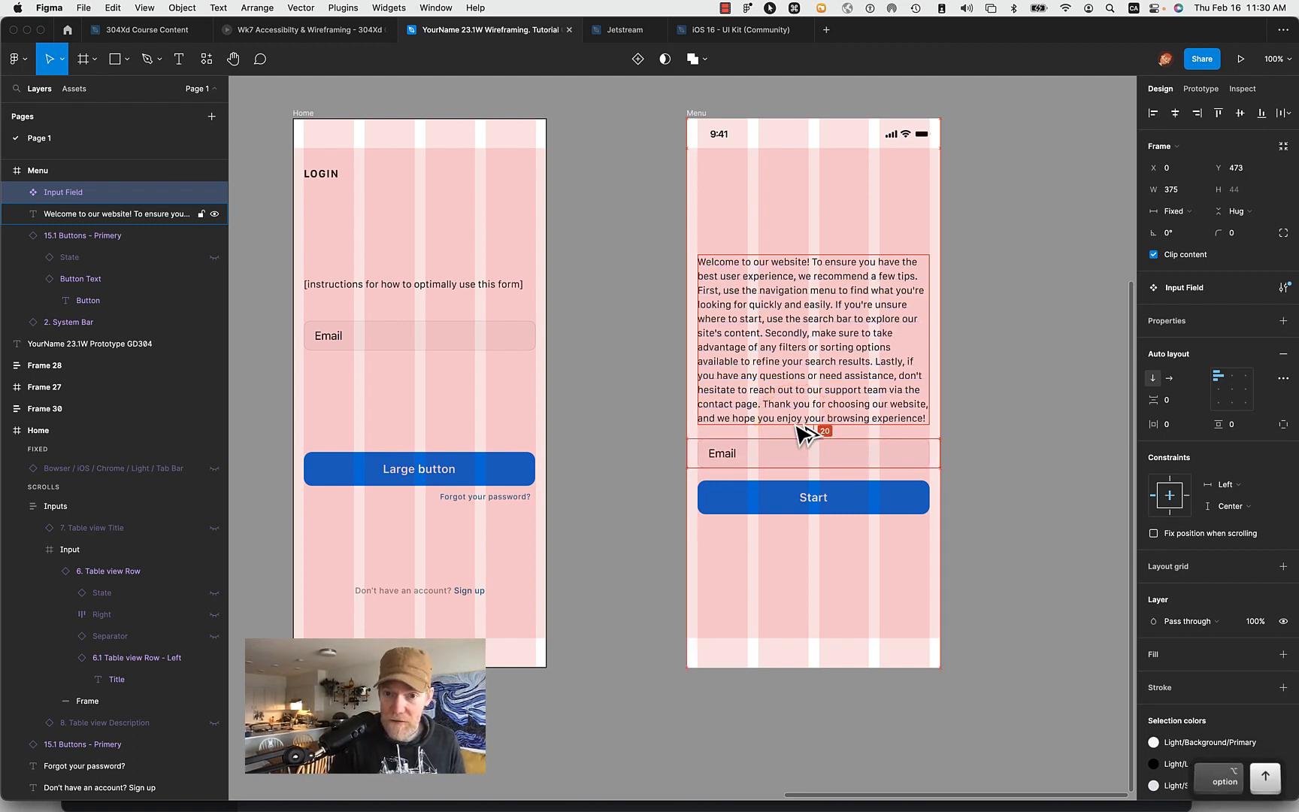
key(alt+Up)
key(alt+Up)
key(alt+Up)
key(alt+Up)
key(alt+Up)
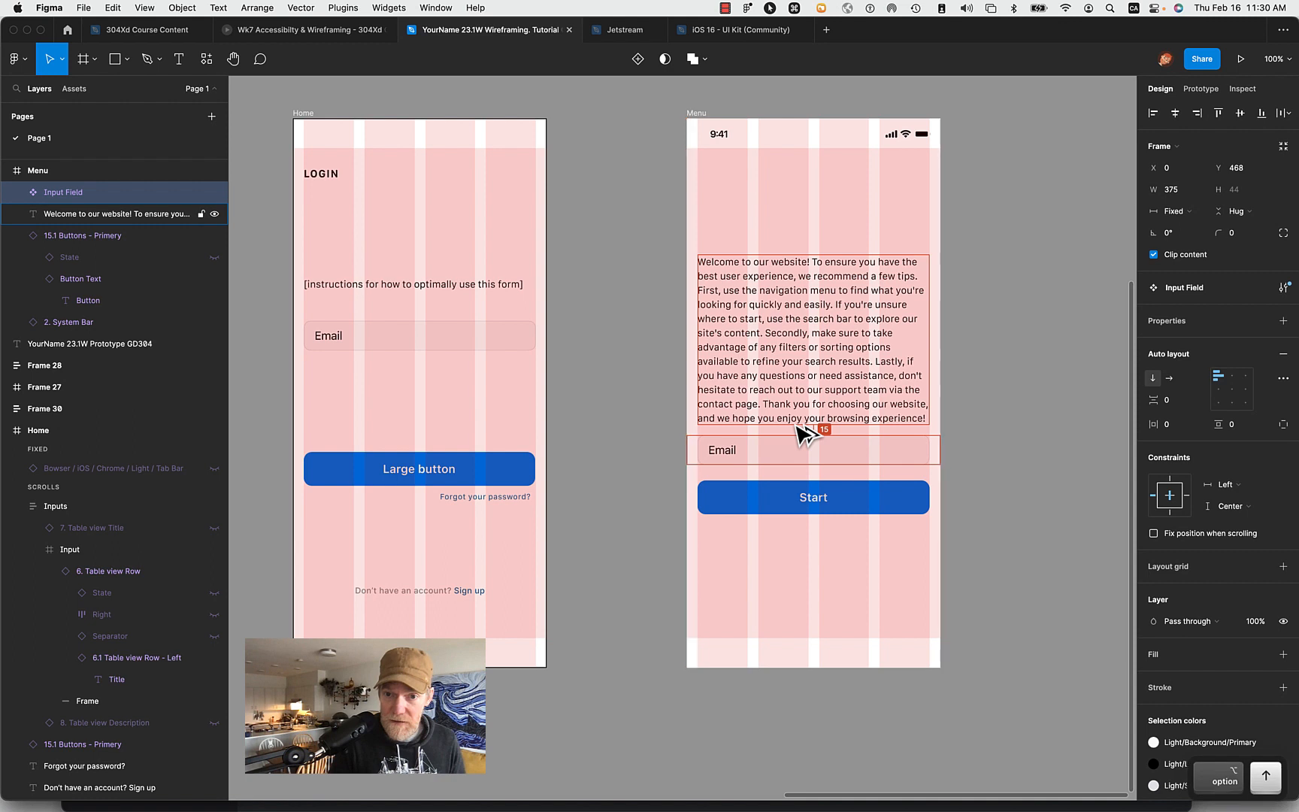
key(alt+Down)
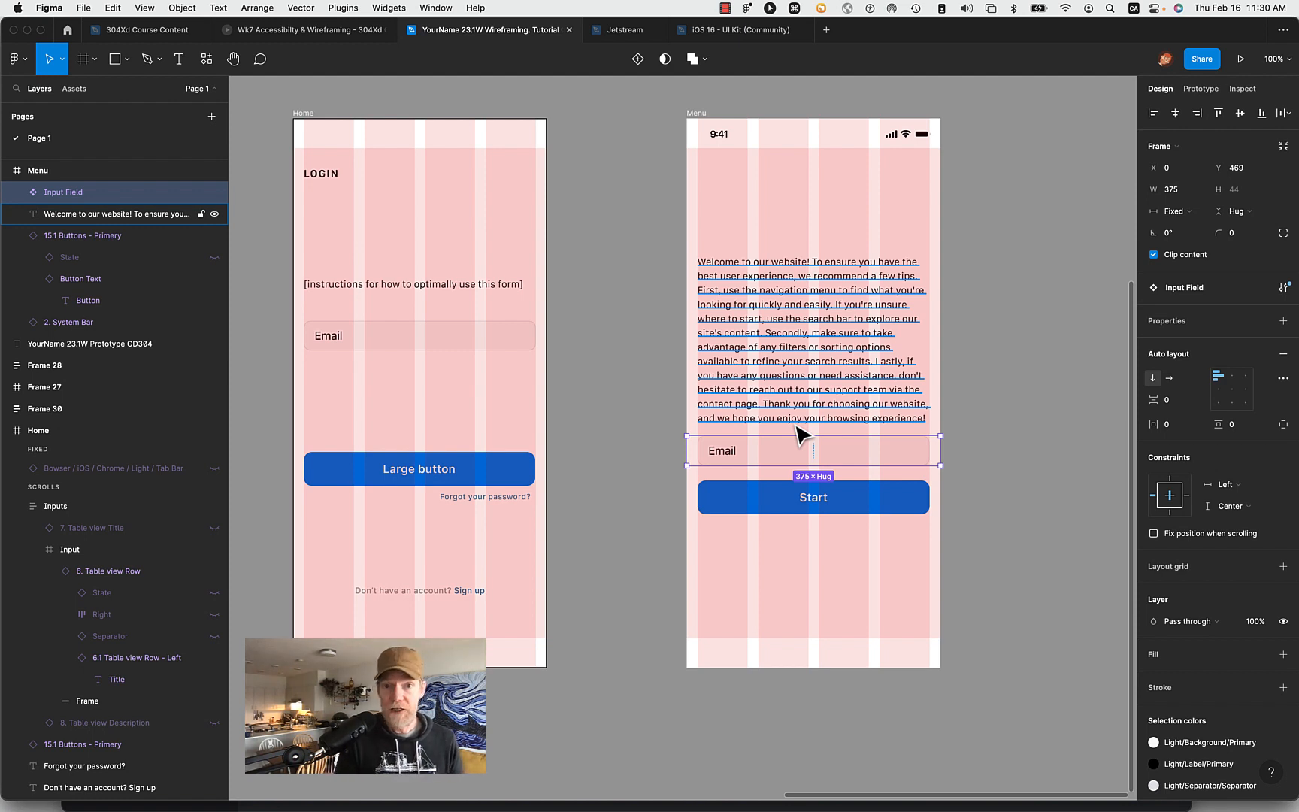
- Select the Menu frame's instructions paragraph, Input Field and Start button together and add auto layout to them
click(789, 320)
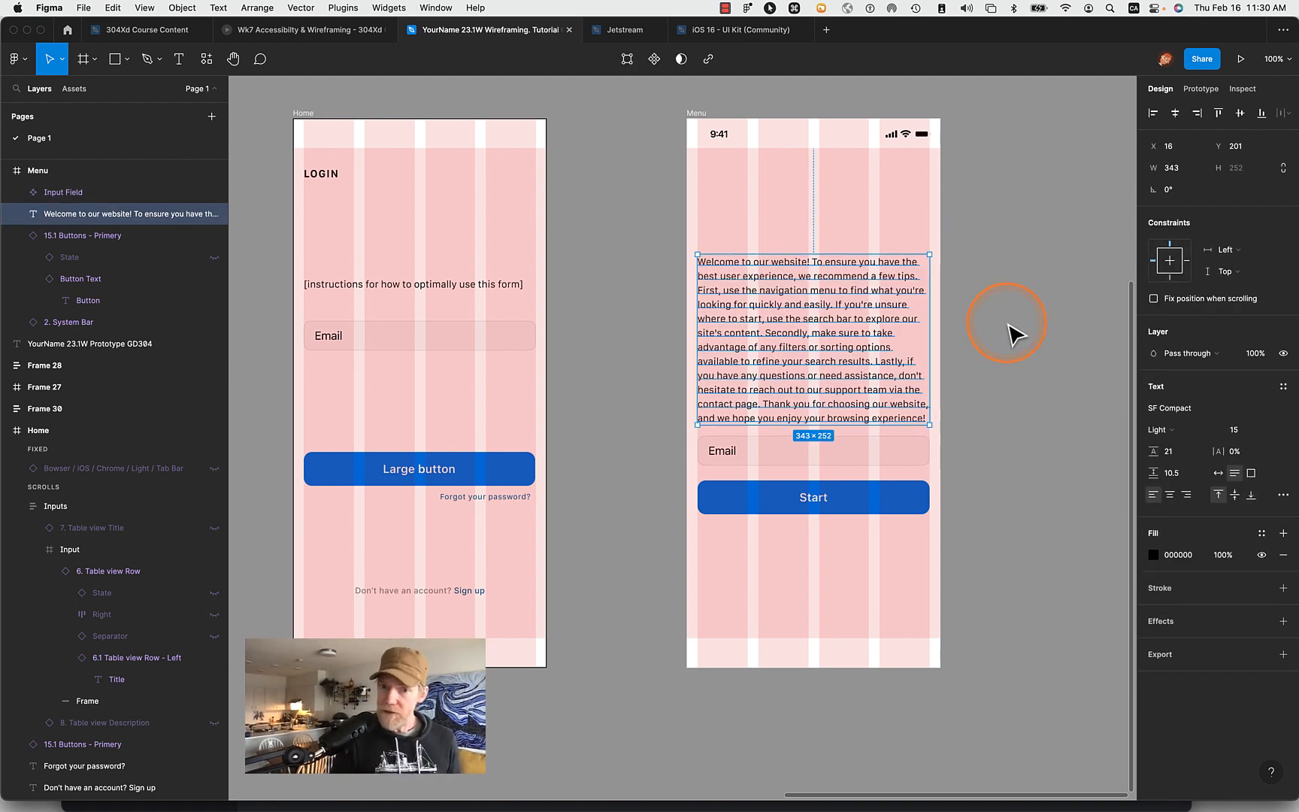
scroll(778, 334, right, 5)
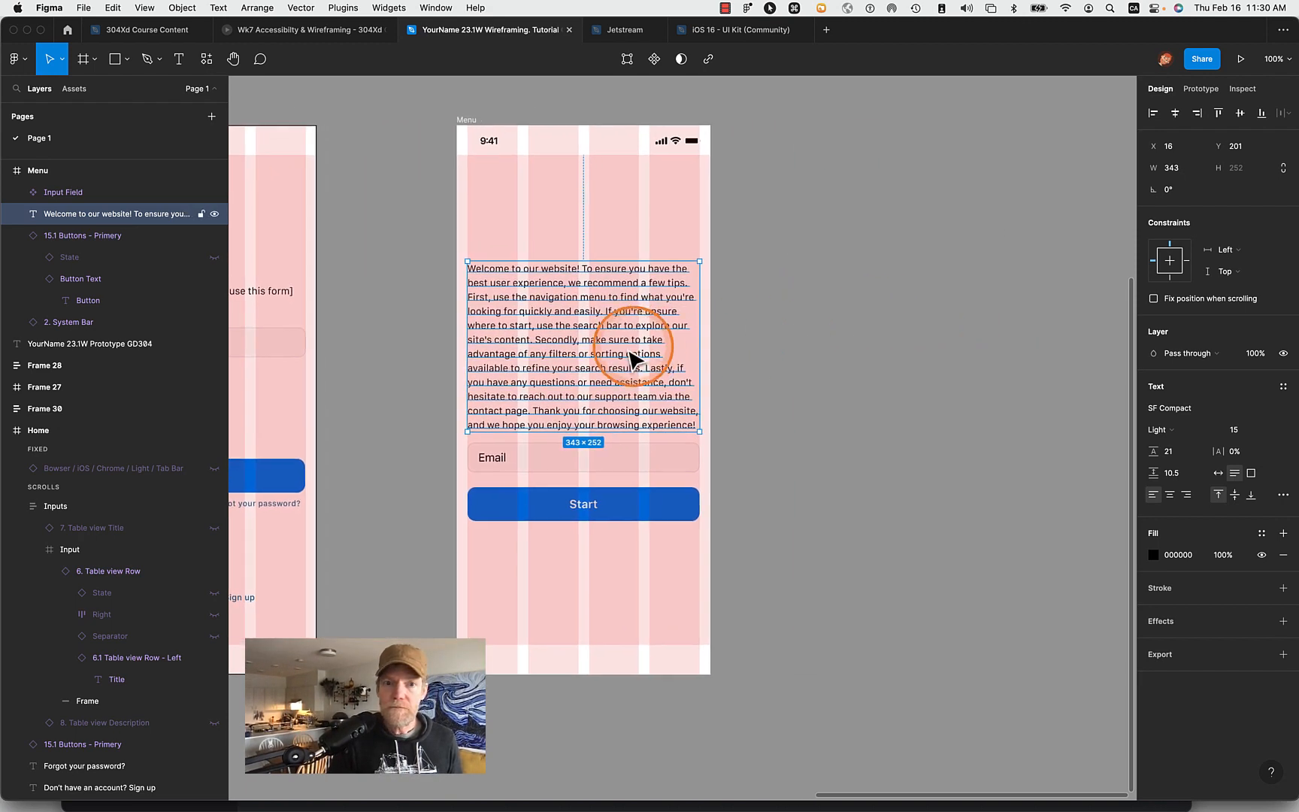
click(841, 374)
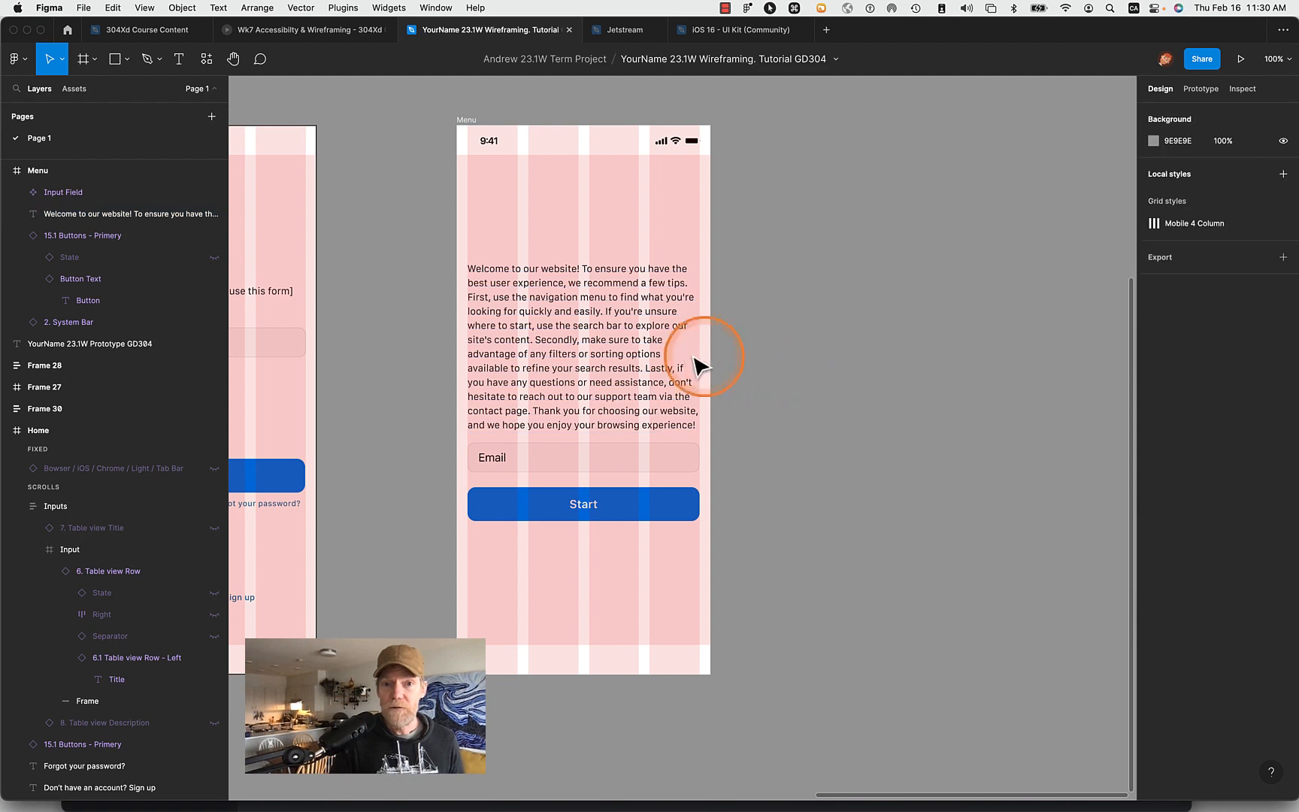
click(610, 345)
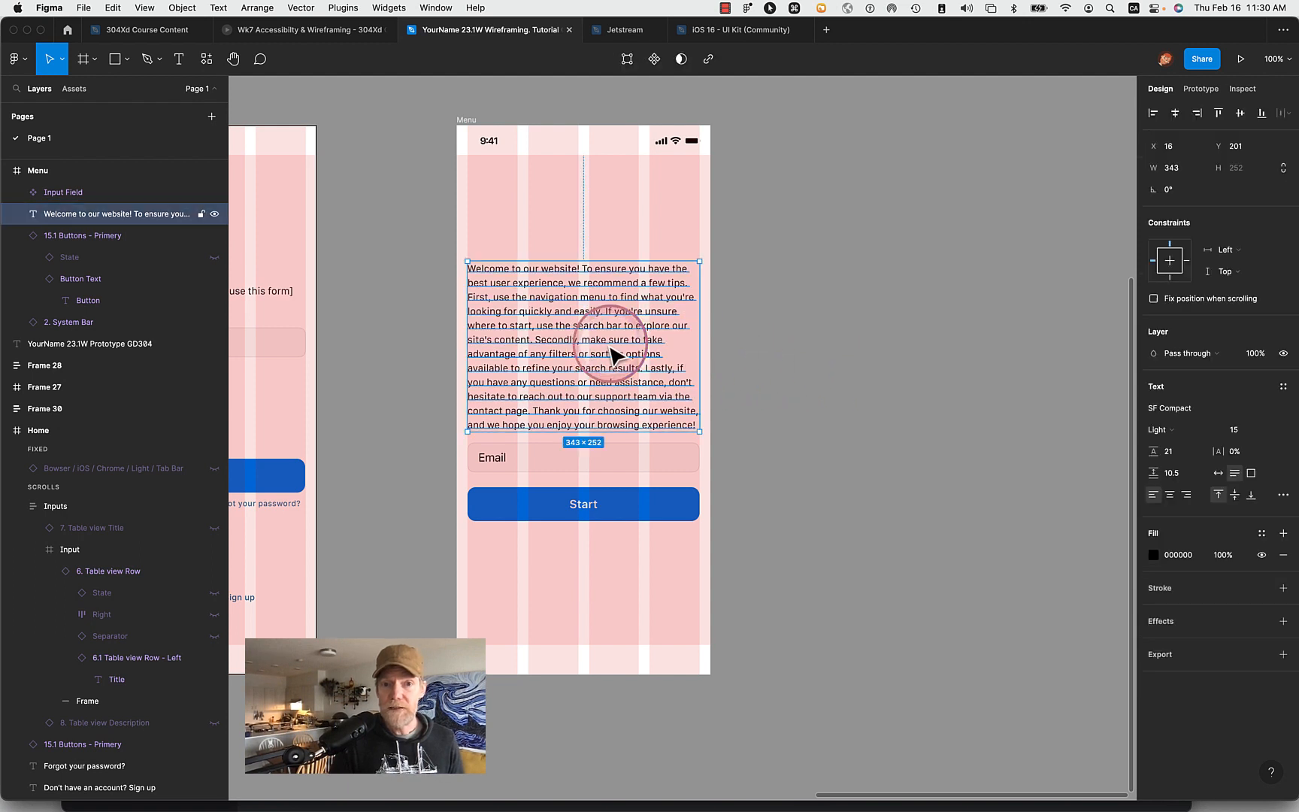
shift+click(673, 462)
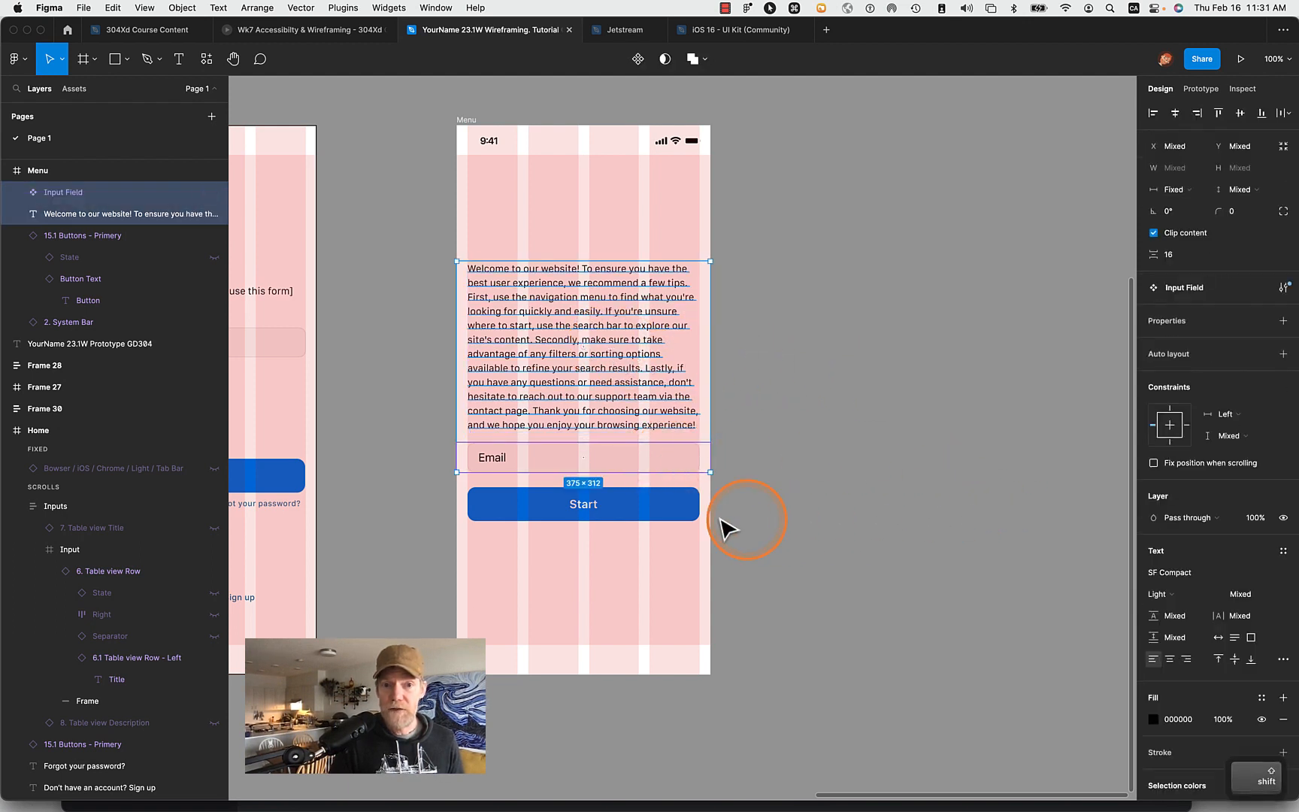
shift+click(627, 514)
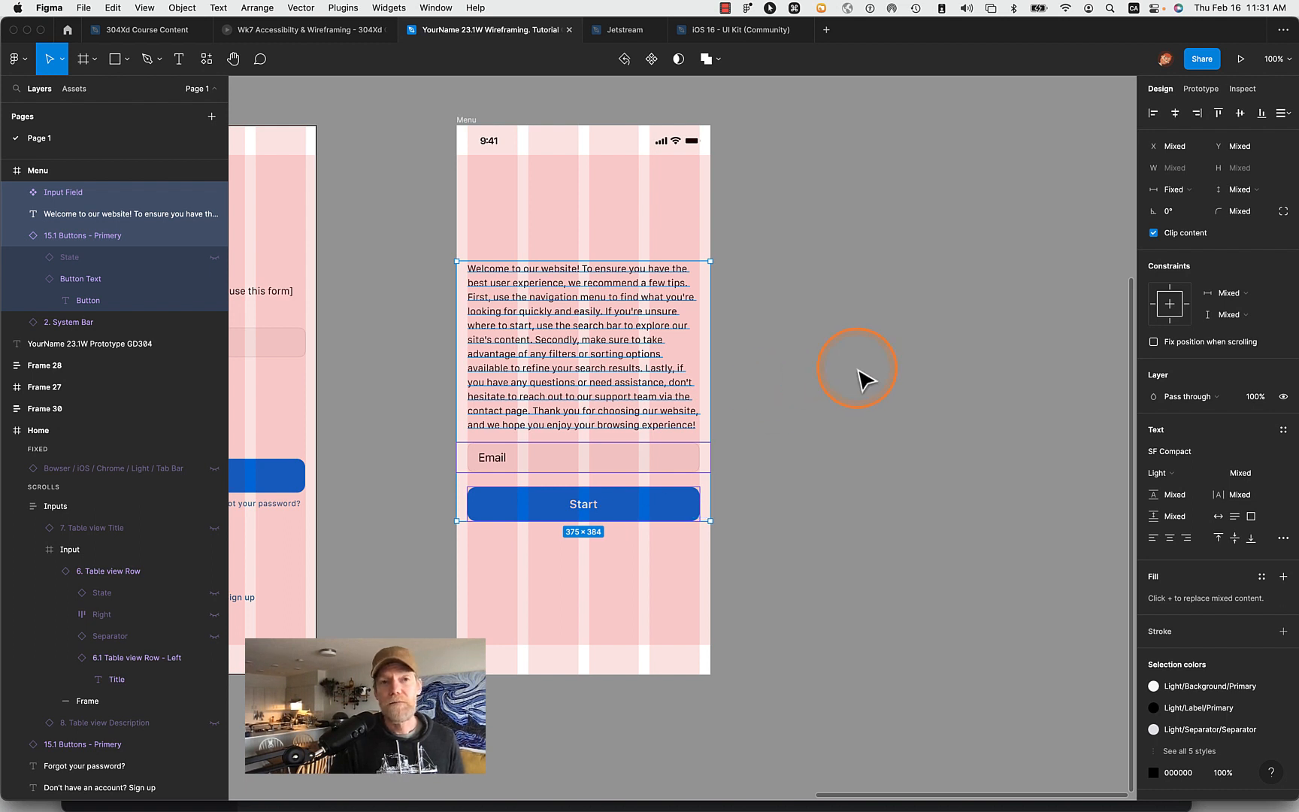
click(181, 8)
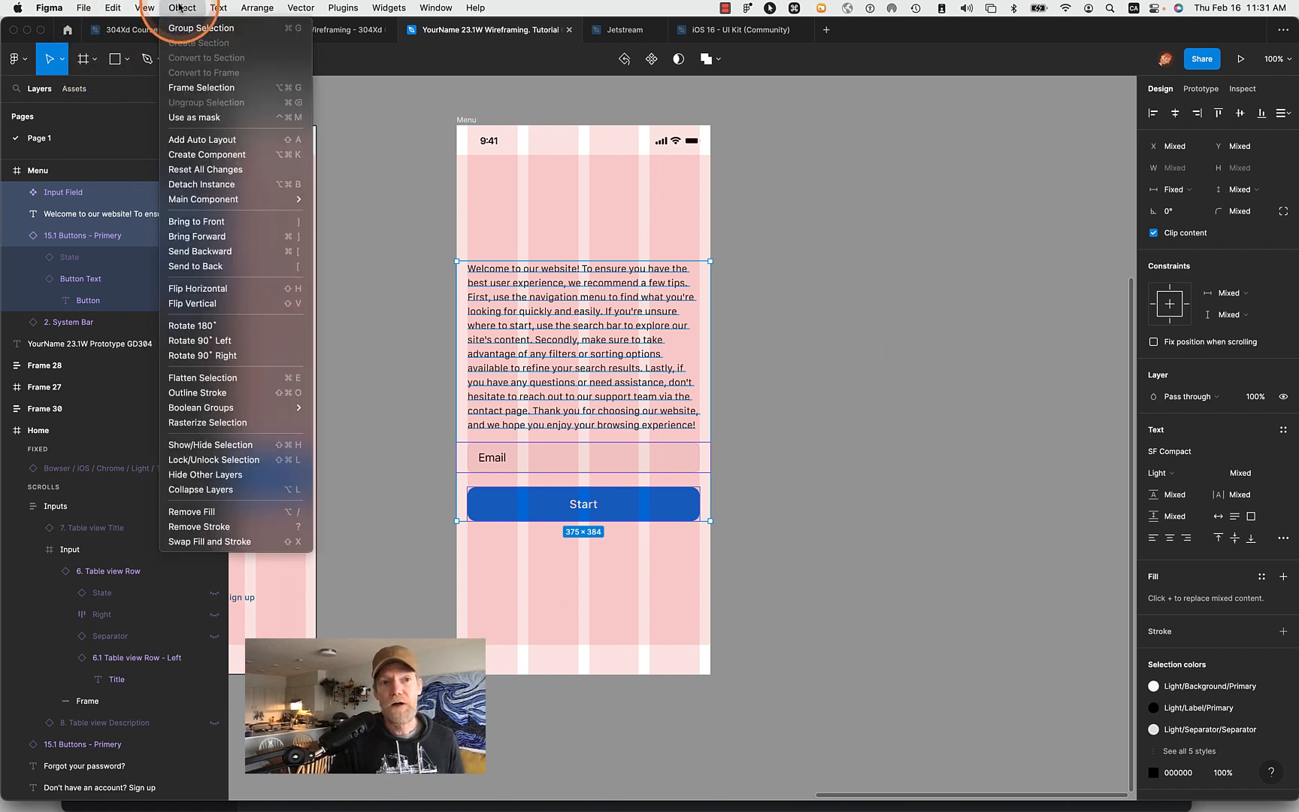
click(202, 142)
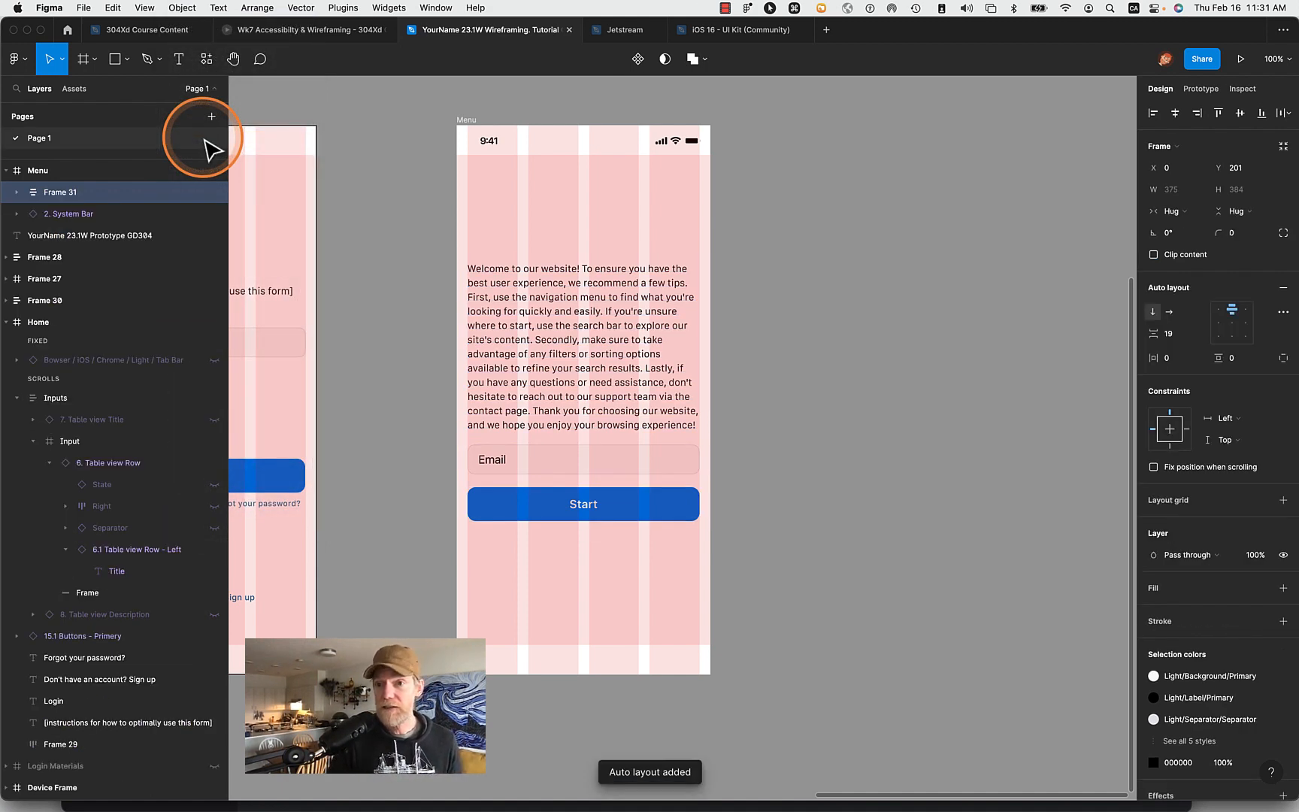
- Rename the Menu frame as Home
click(64, 195)
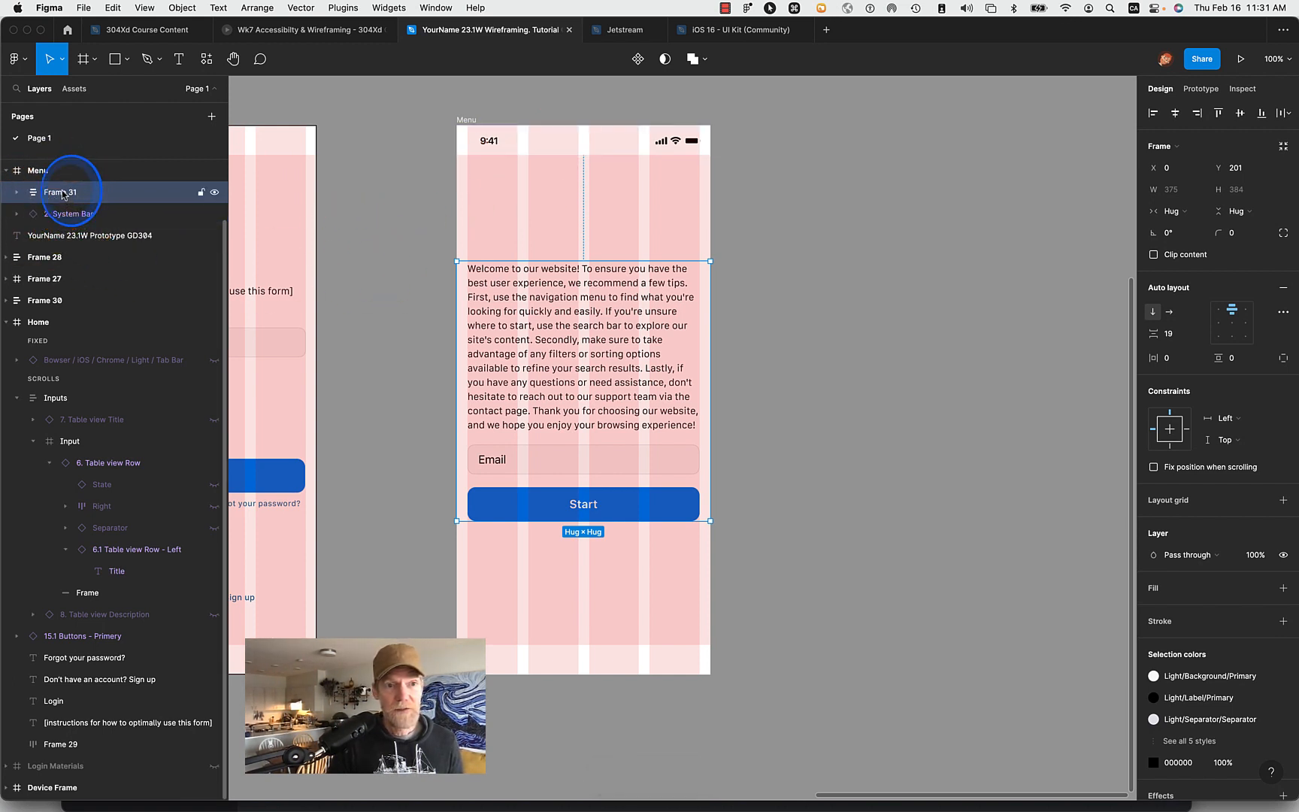
double_click(63, 195)
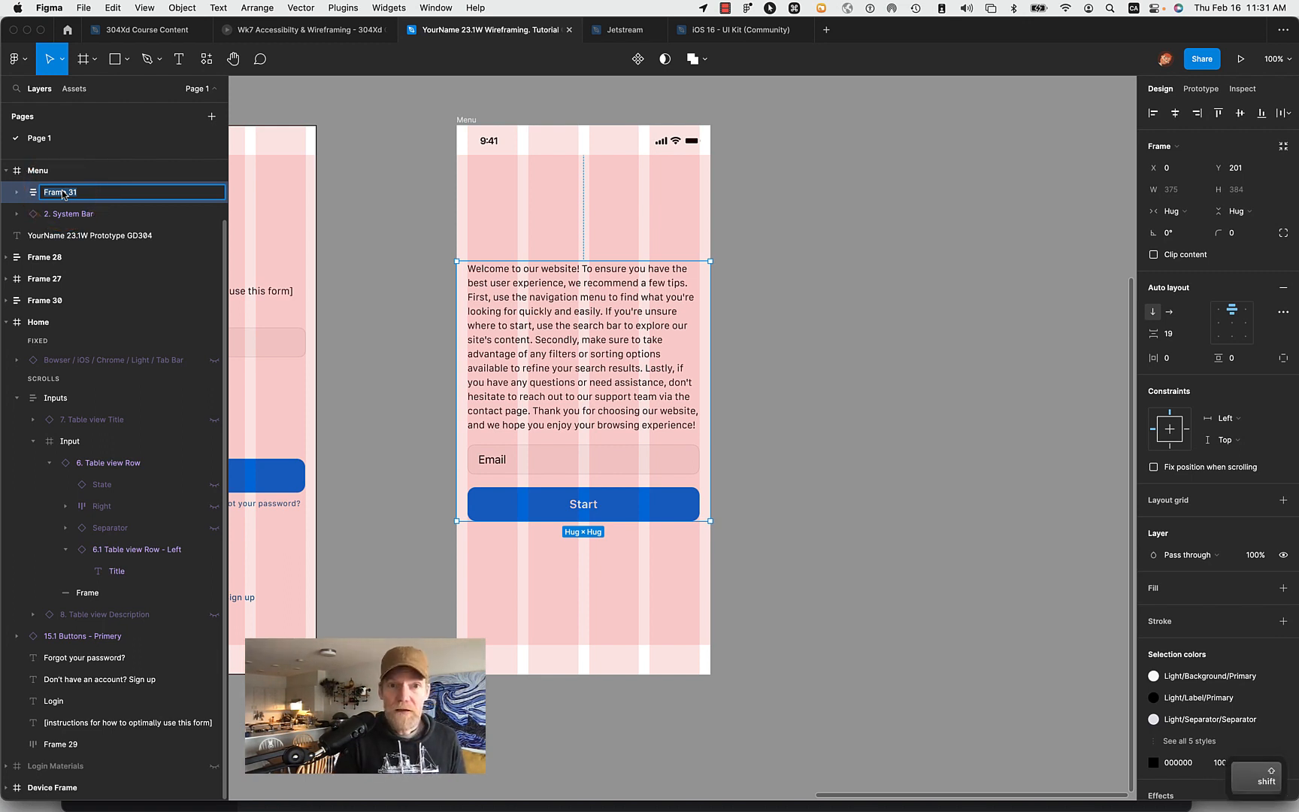
double_click(465, 119)
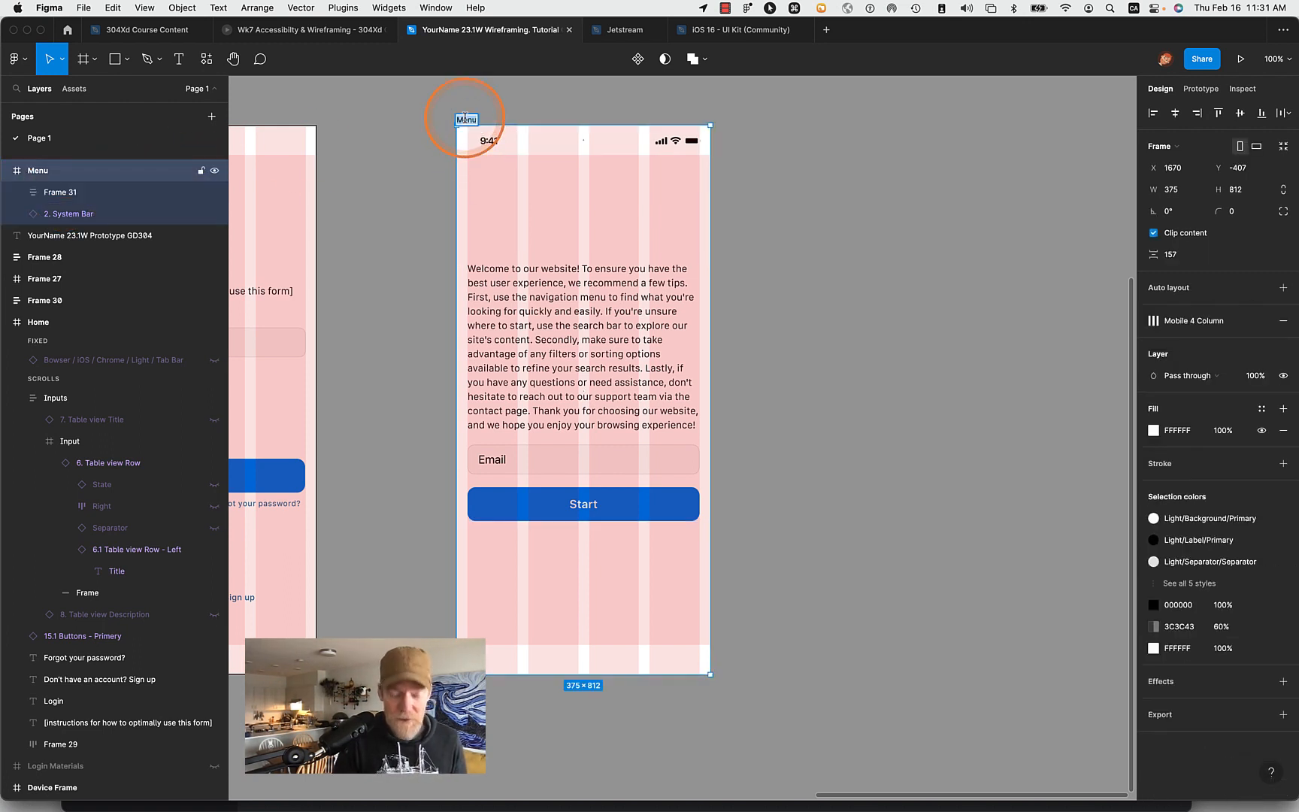
text(Home)
key(Return)
click(189, 164)
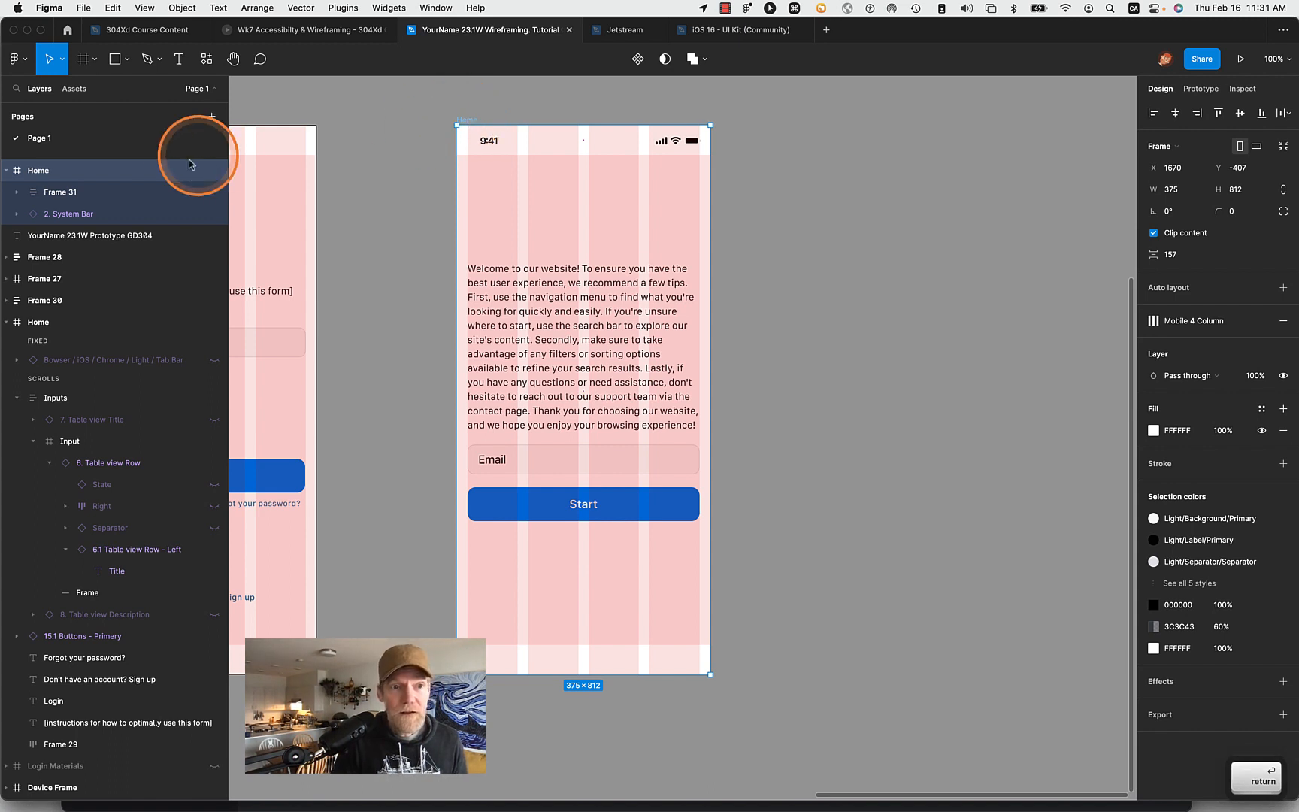
- Rename the auto layout frame holding the paragraph, field and button as Input Fields, and select the word Input in its name for replacement
click(59, 193)
double_click(59, 193)
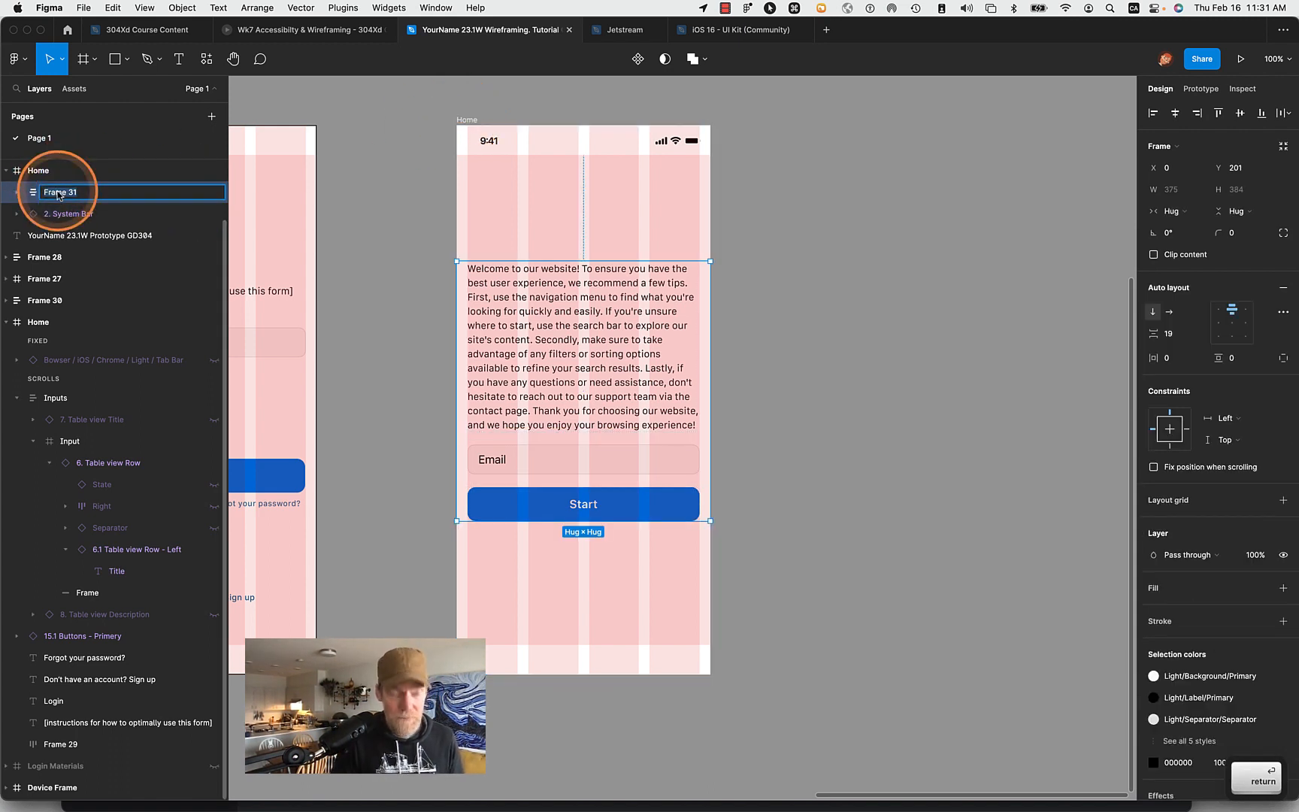
text(Im)
key(BackSpace)
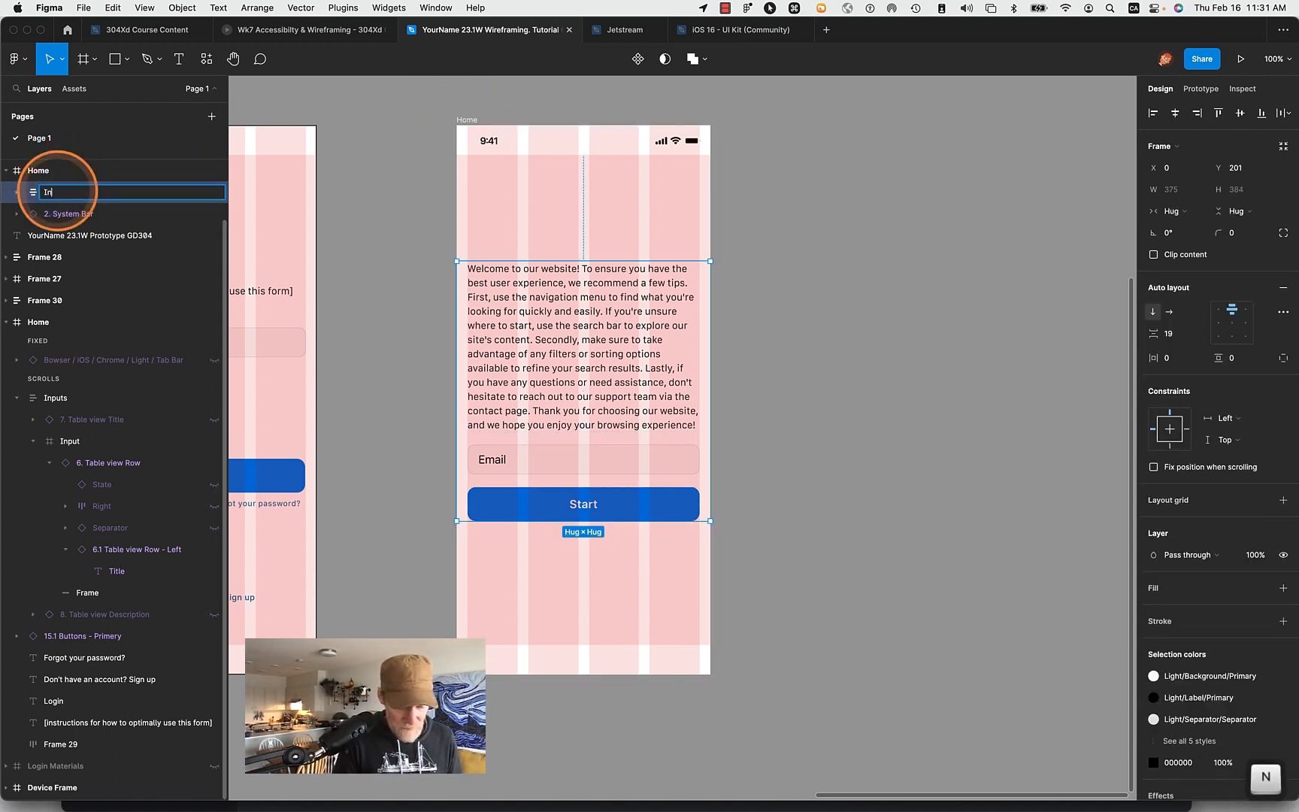
text(nput Fil)
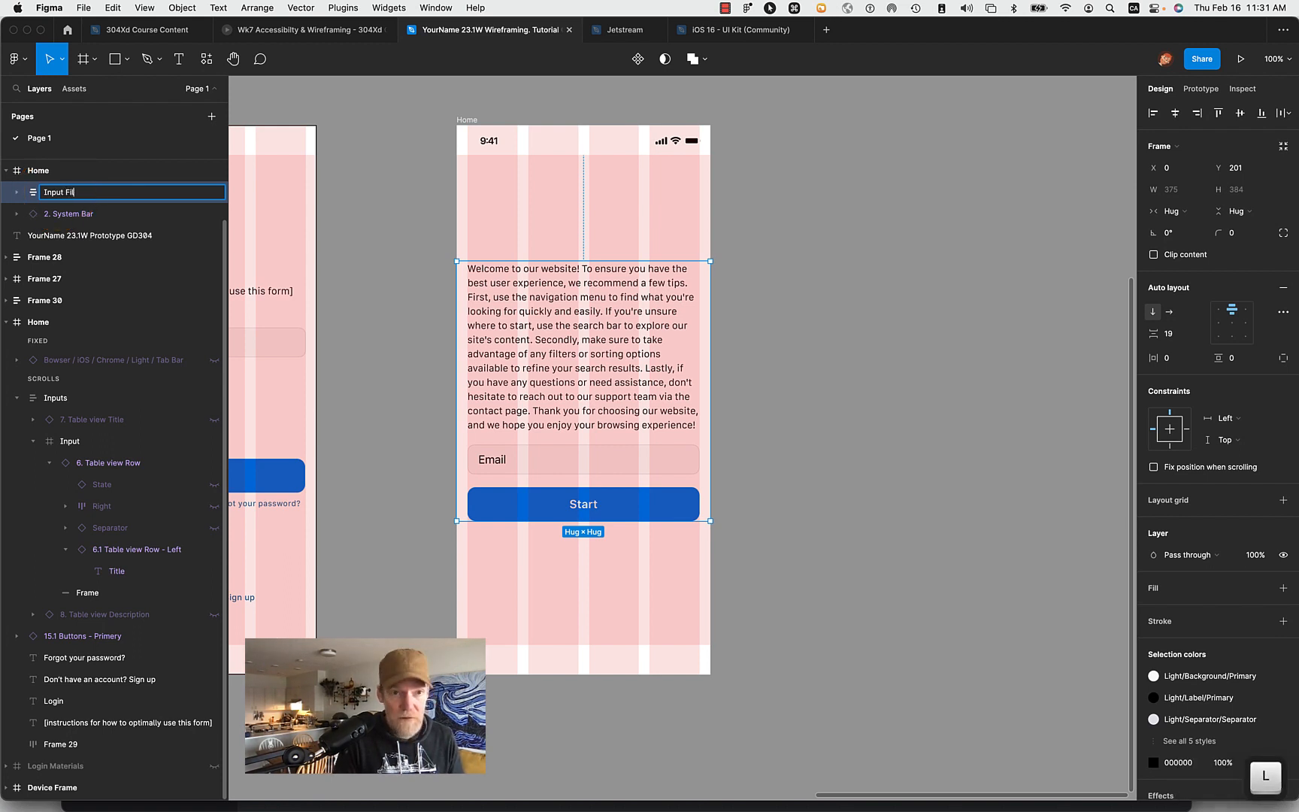
text(d)
key(BackSpace)
text(e)
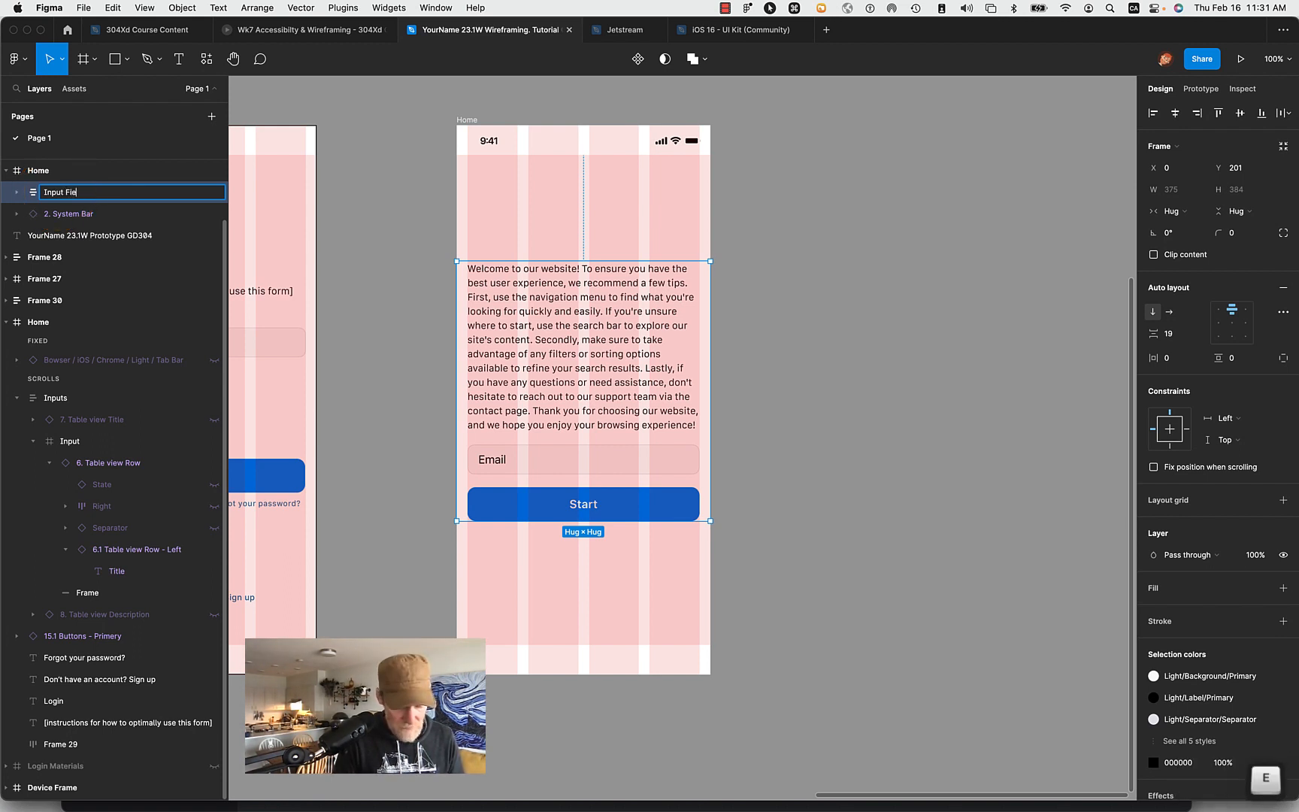
text(lds)
key(alt+Left)
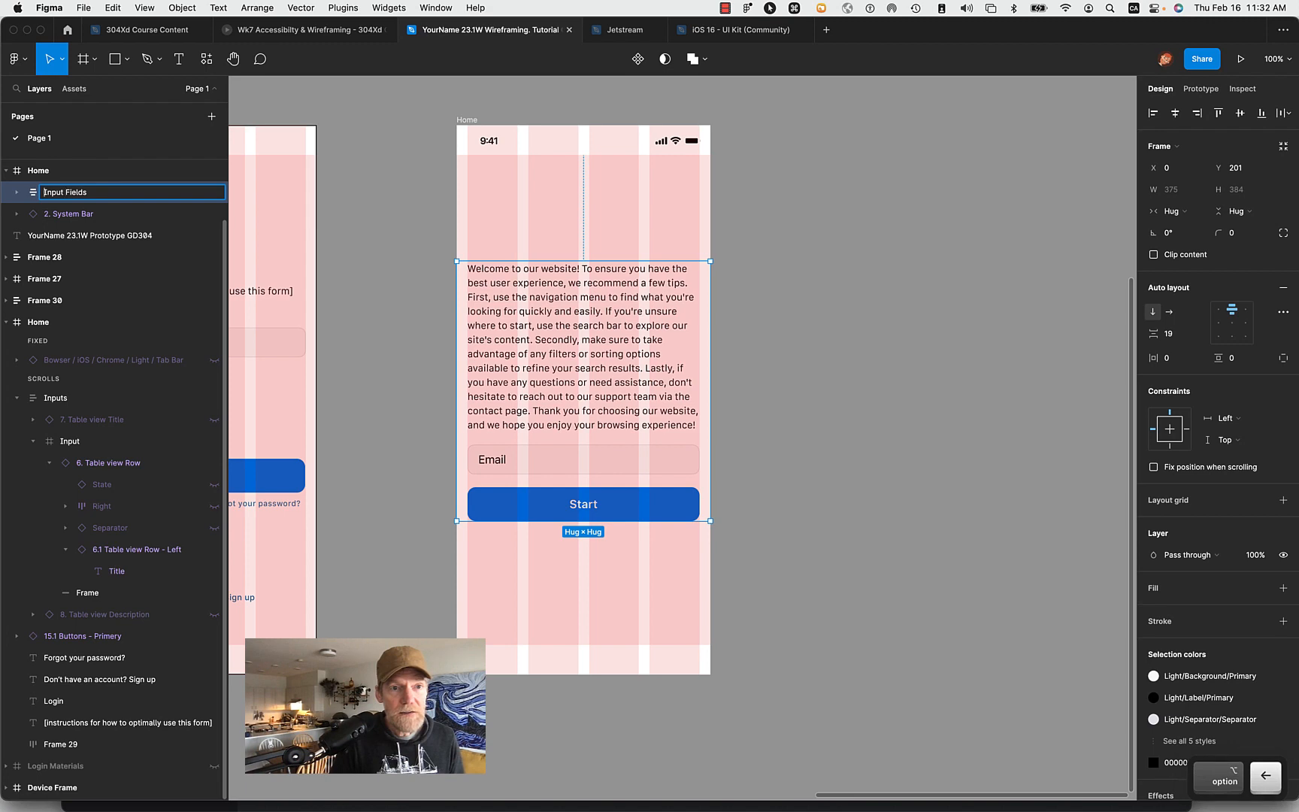
key(alt+shift+Right)
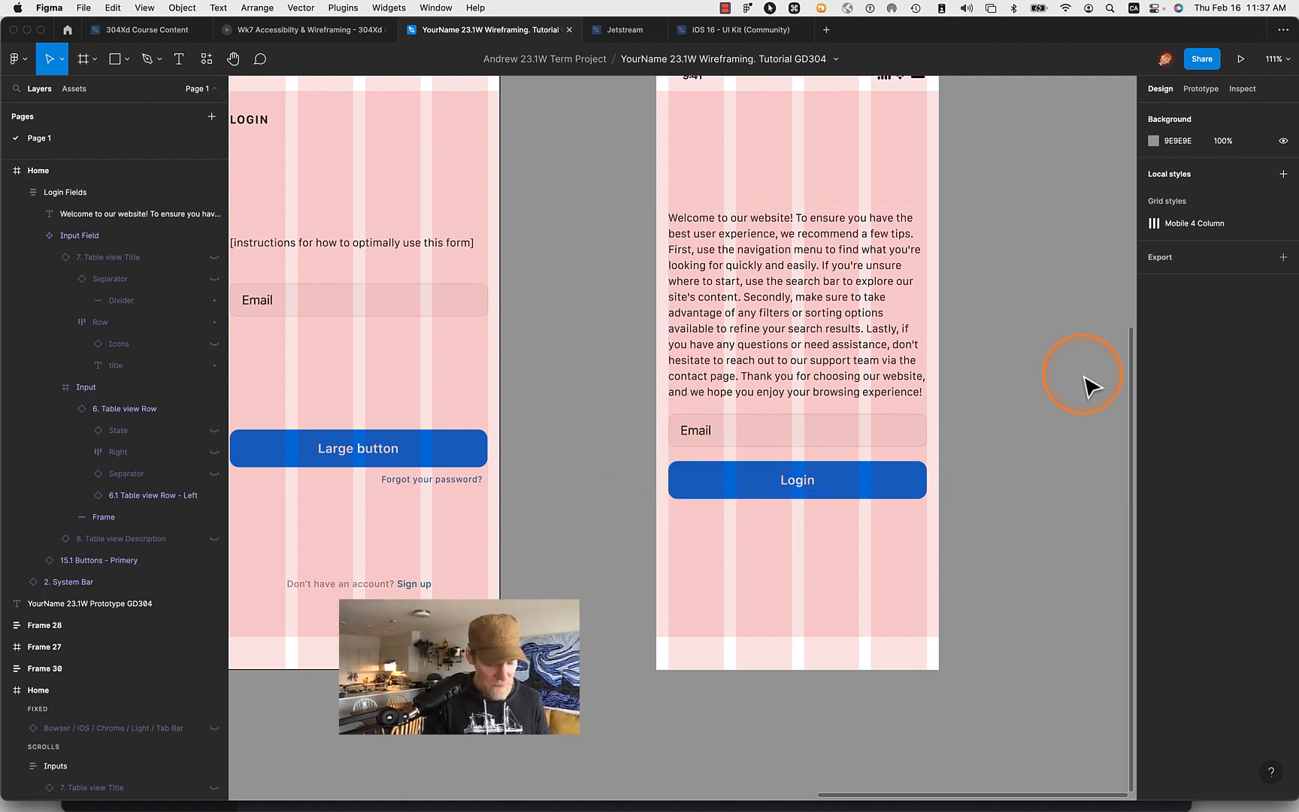
- Hide the layout grids and select the Input Field component inside the Login Fields frame
key(shift+g)
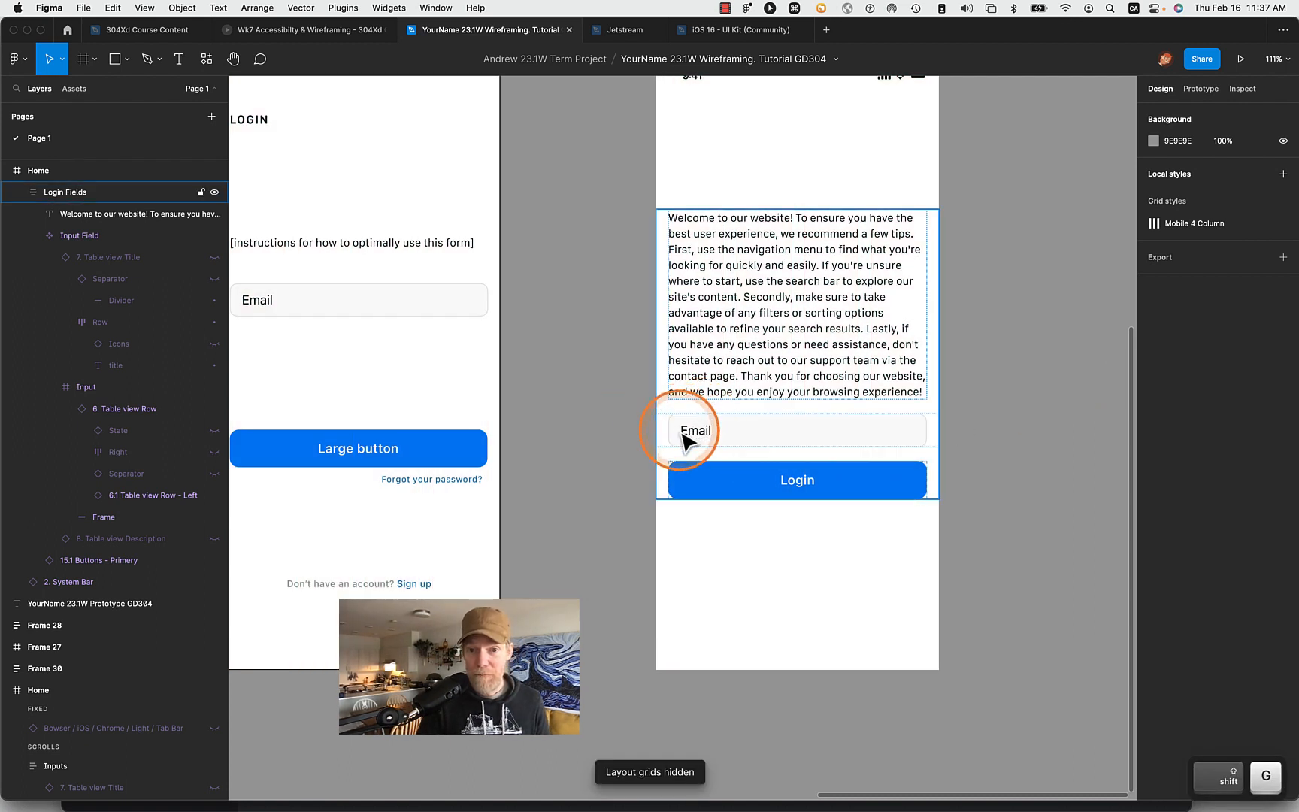
click(875, 436)
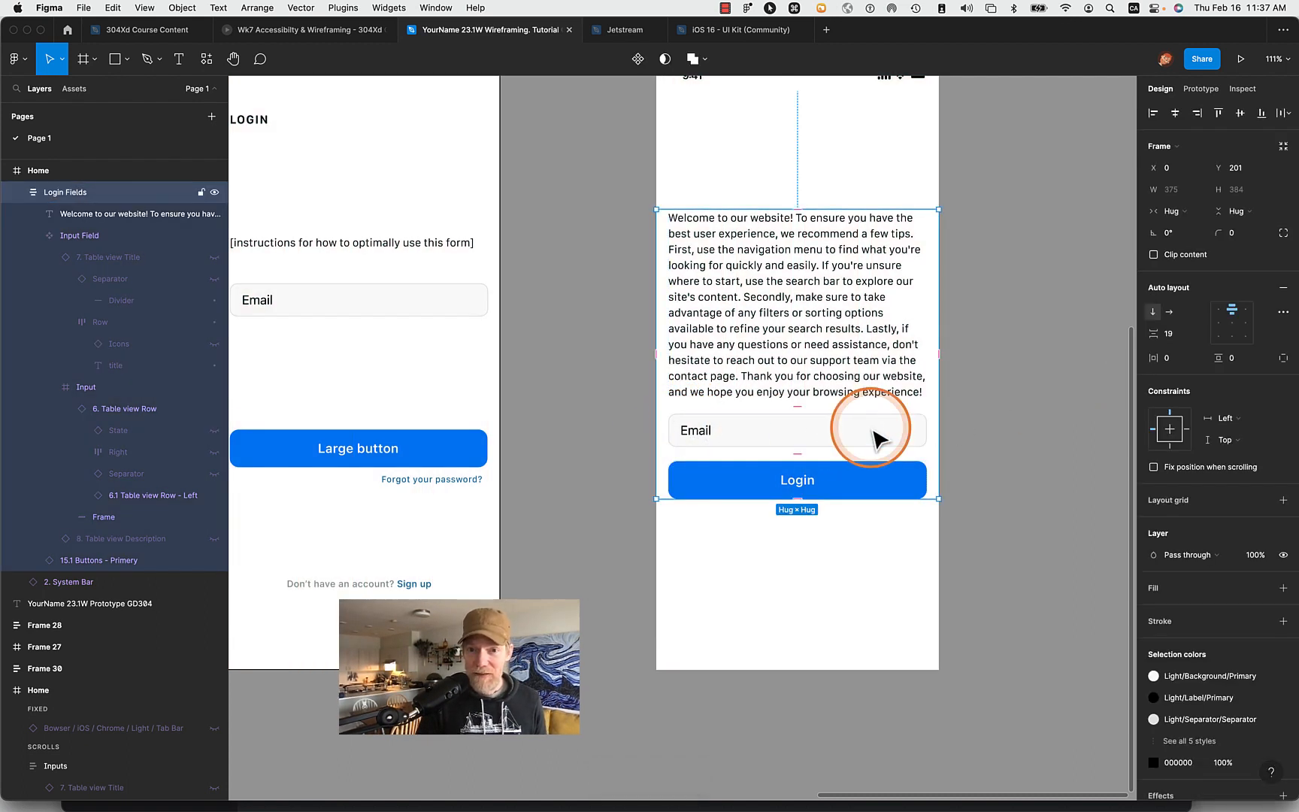
click(876, 436)
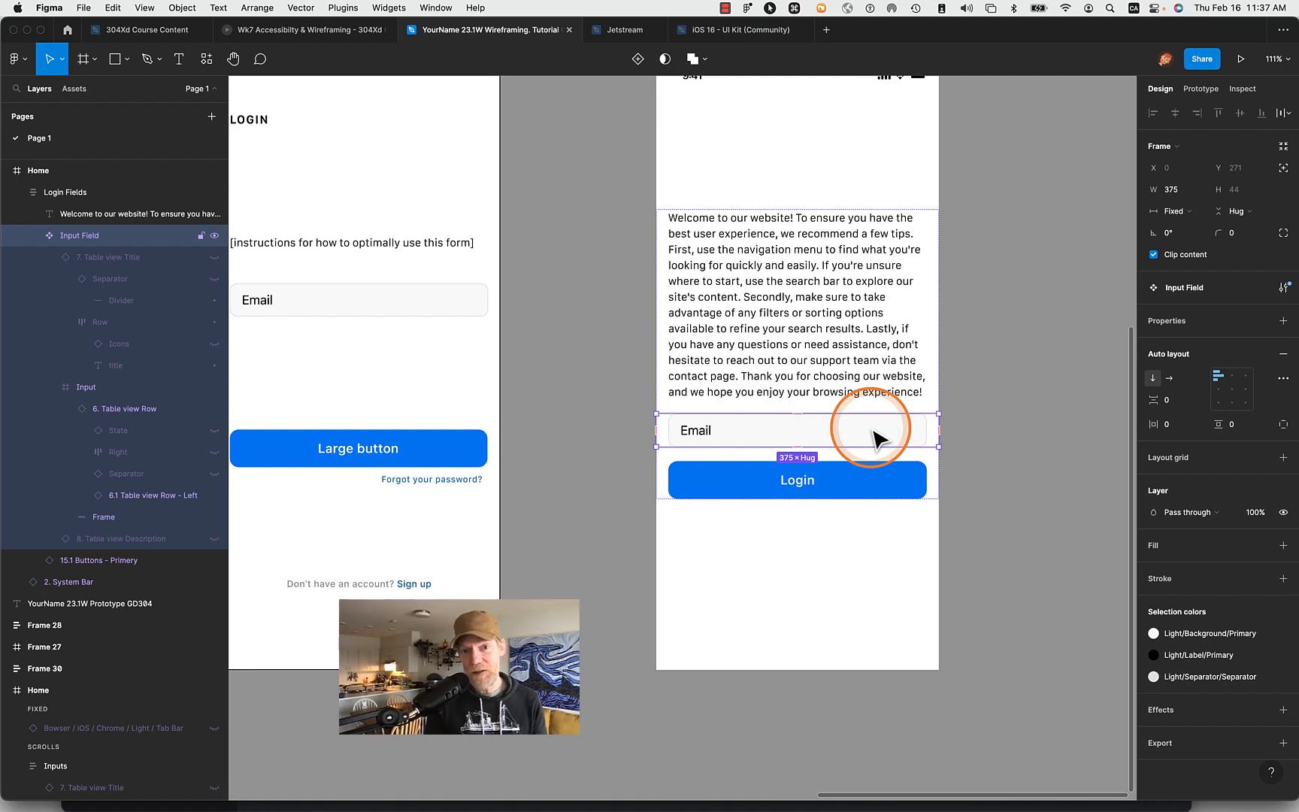
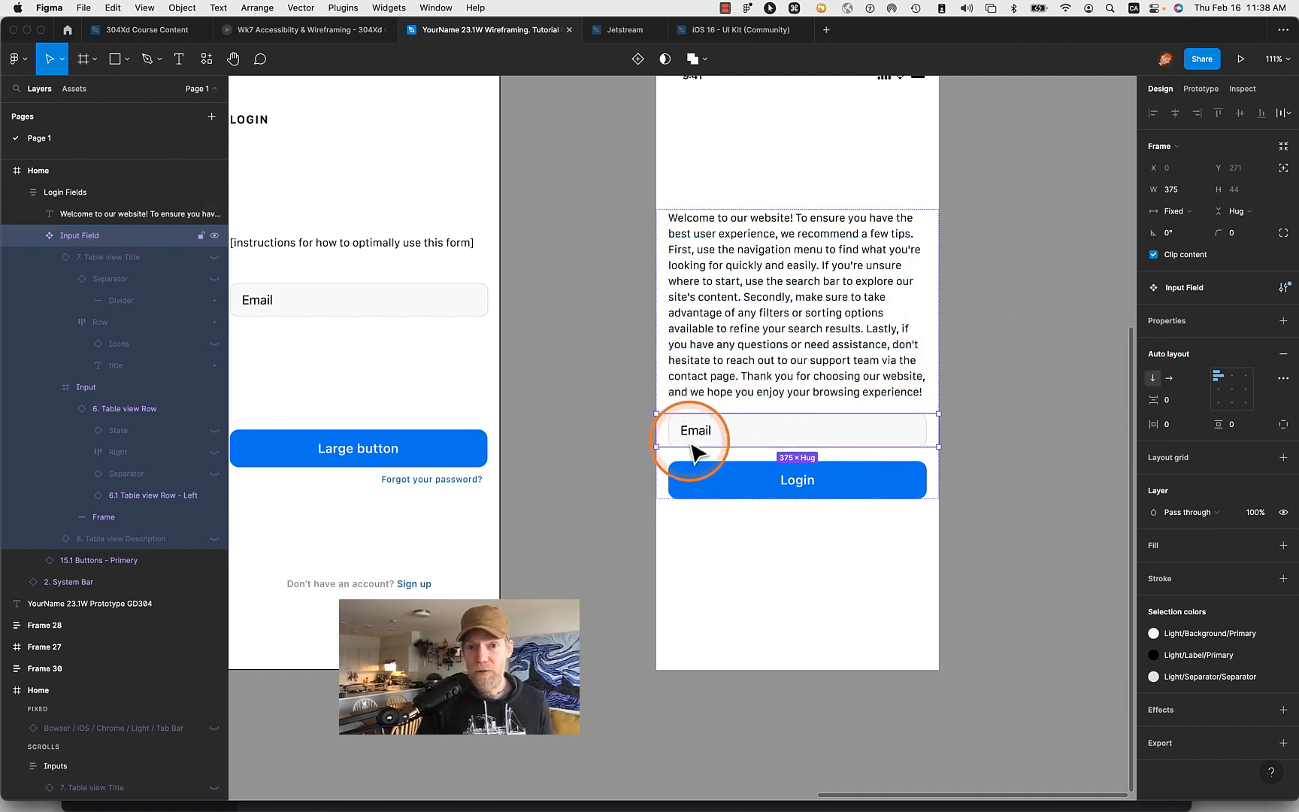
- Detach the instance of the 6.1 Table view Row - Left layer inside the Input Field component
click(103, 517)
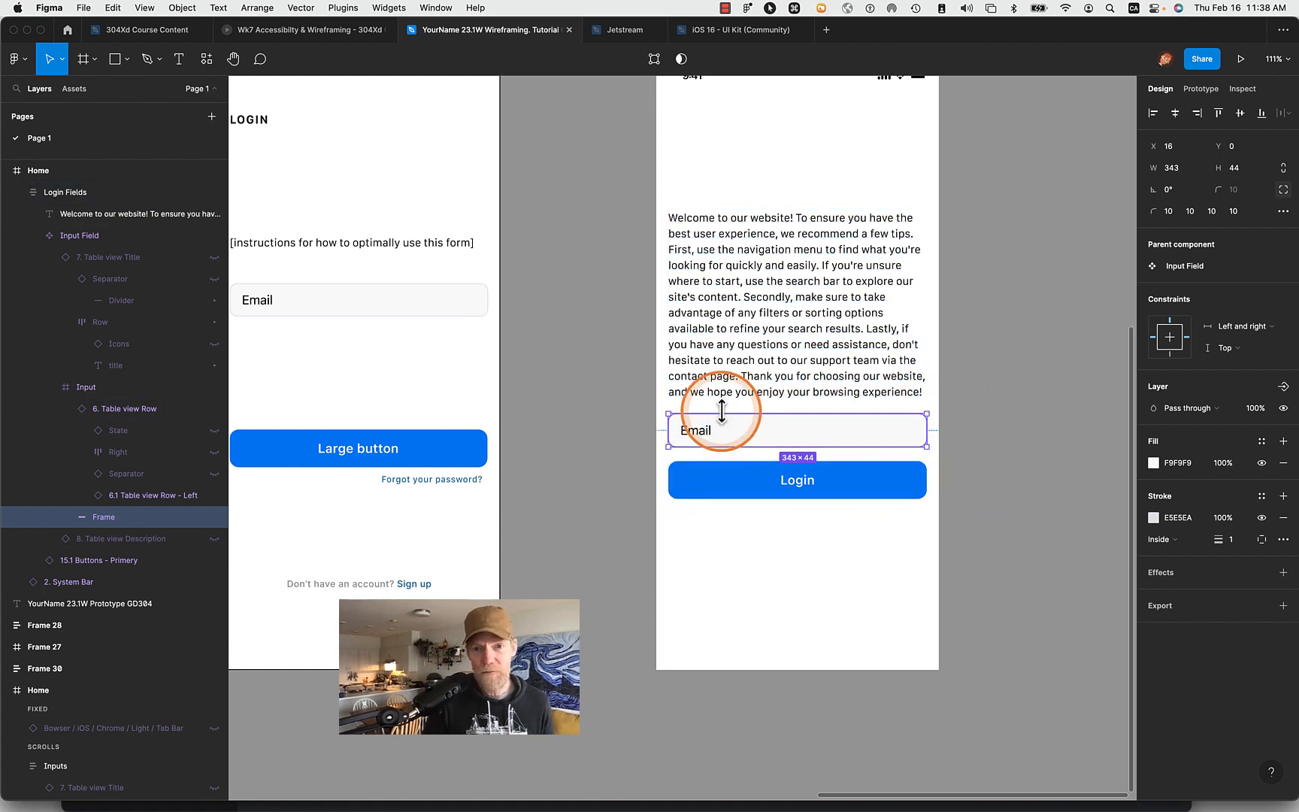
click(83, 496)
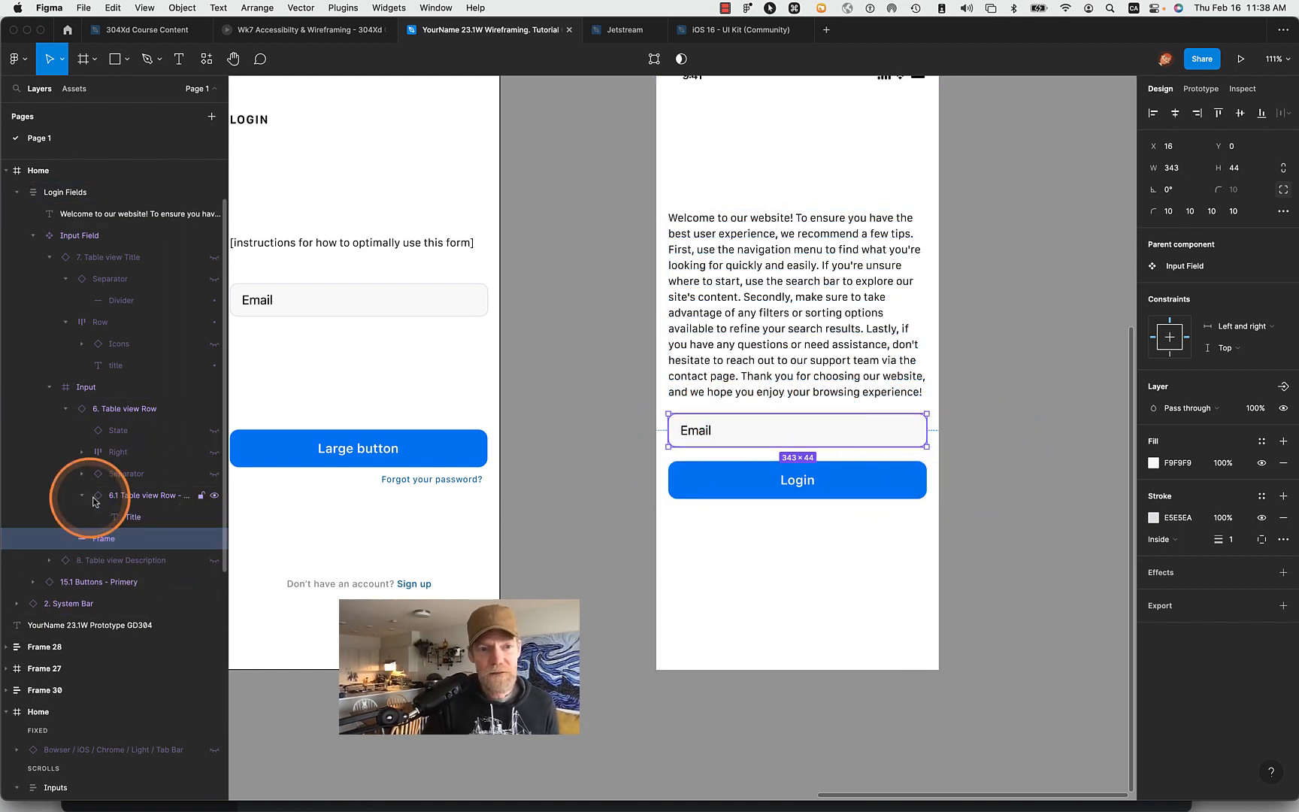
click(142, 517)
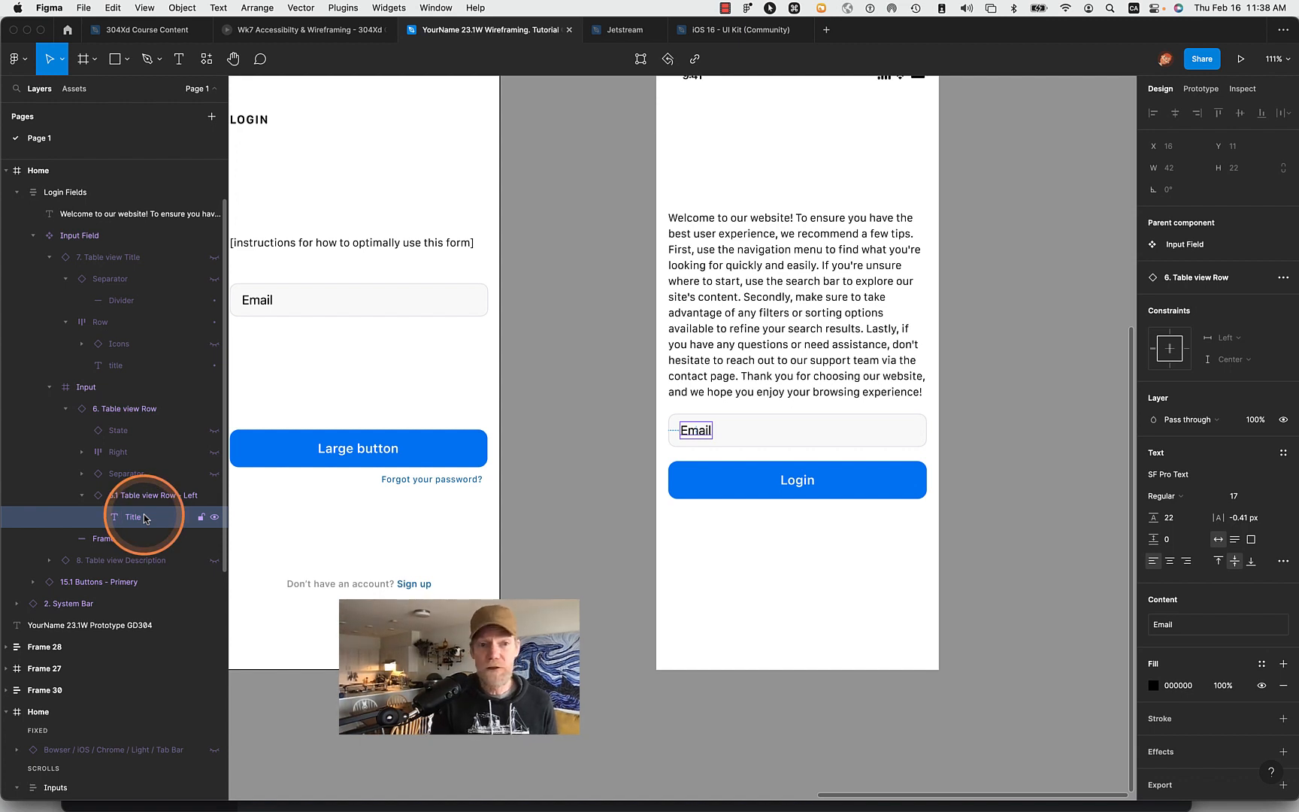
click(142, 496)
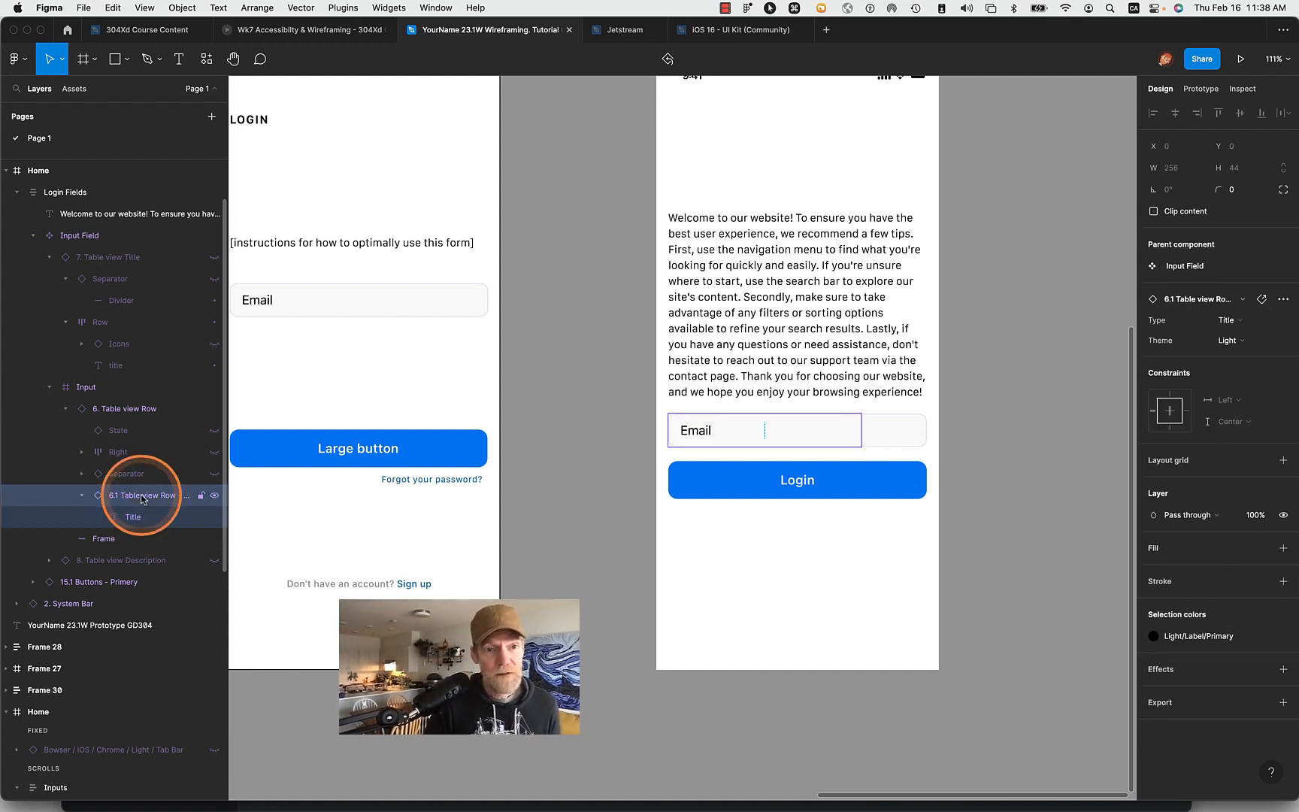
right_click(142, 497)
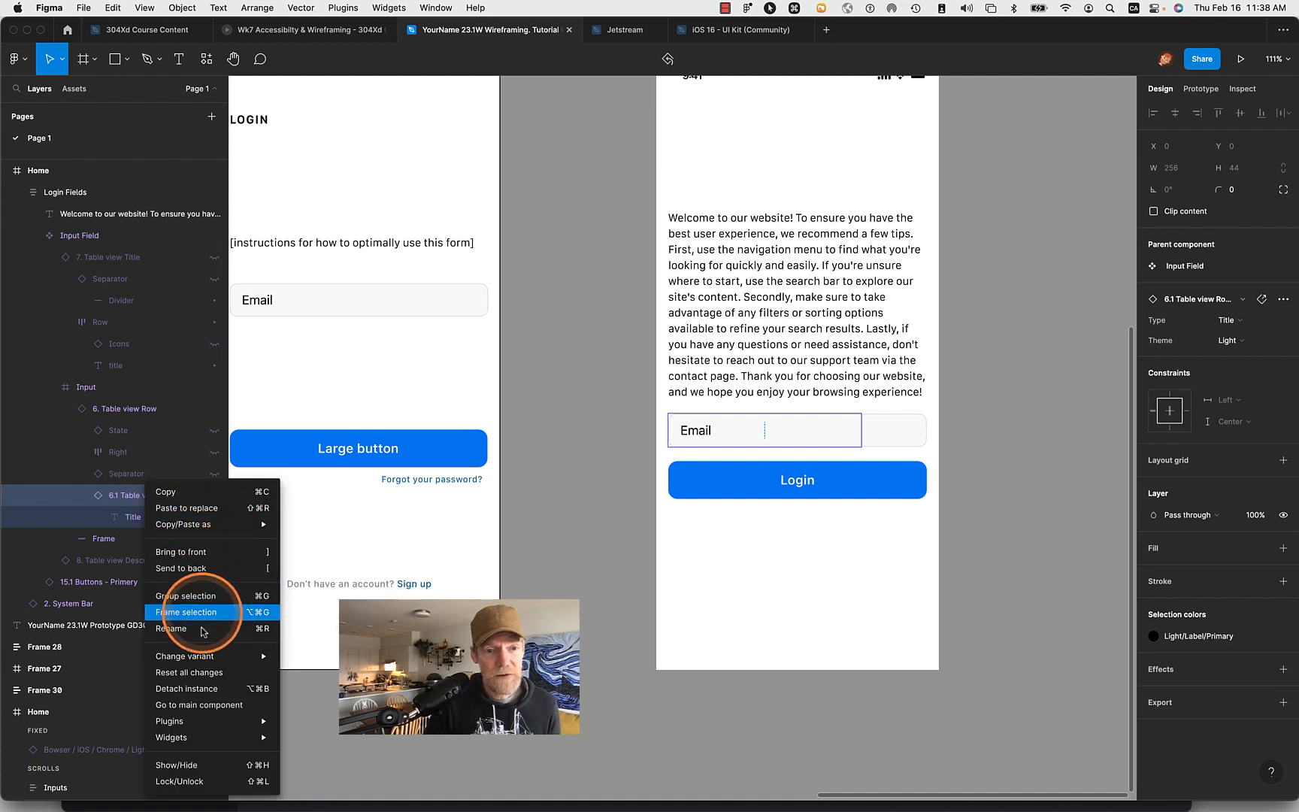
click(188, 689)
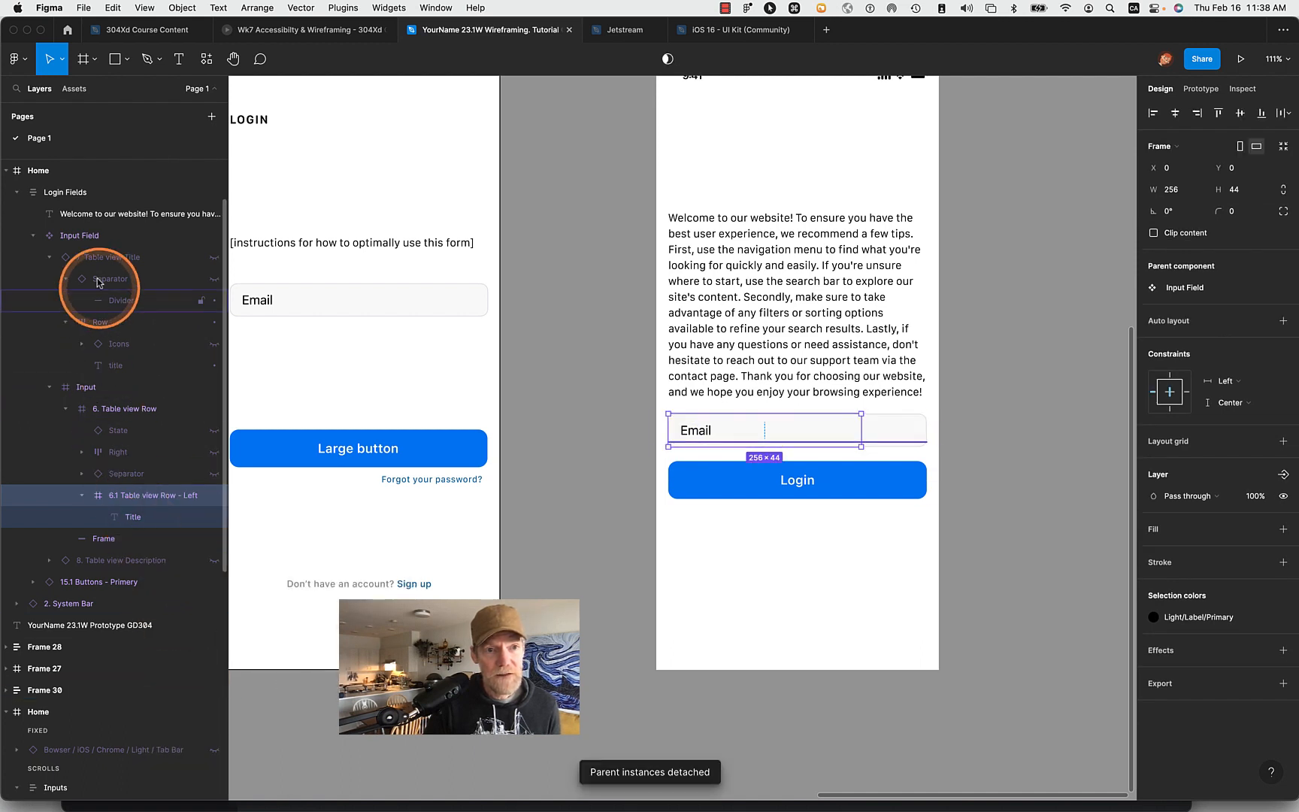
click(90, 235)
right_click(94, 237)
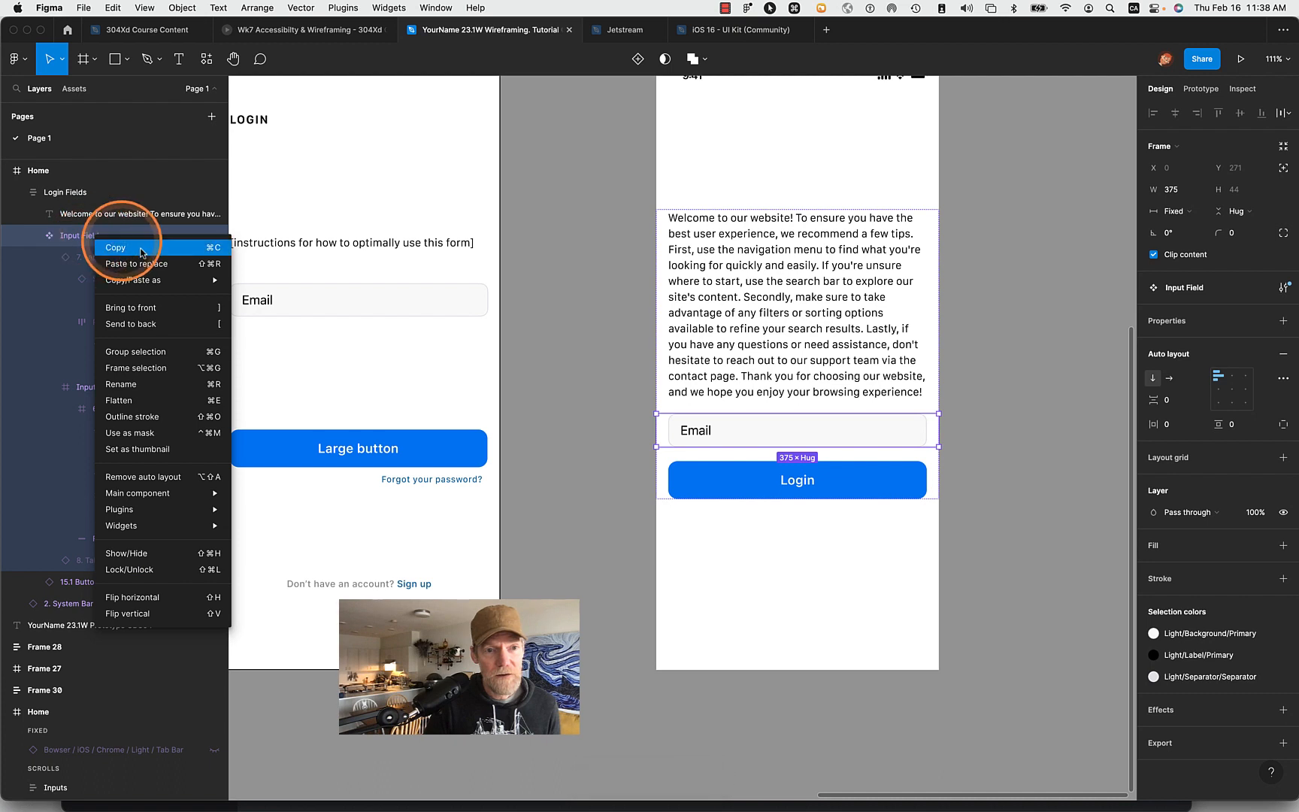
mouse_move(159, 496)
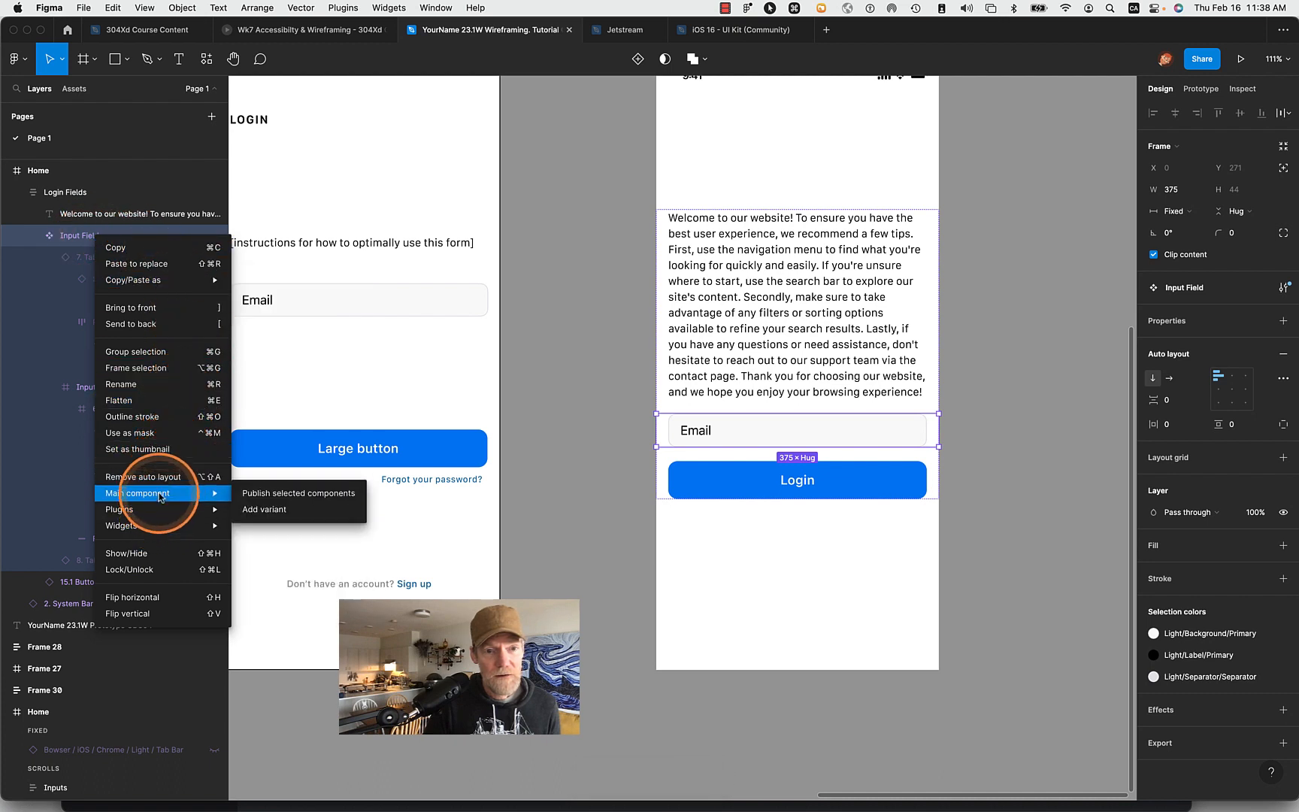
click(508, 422)
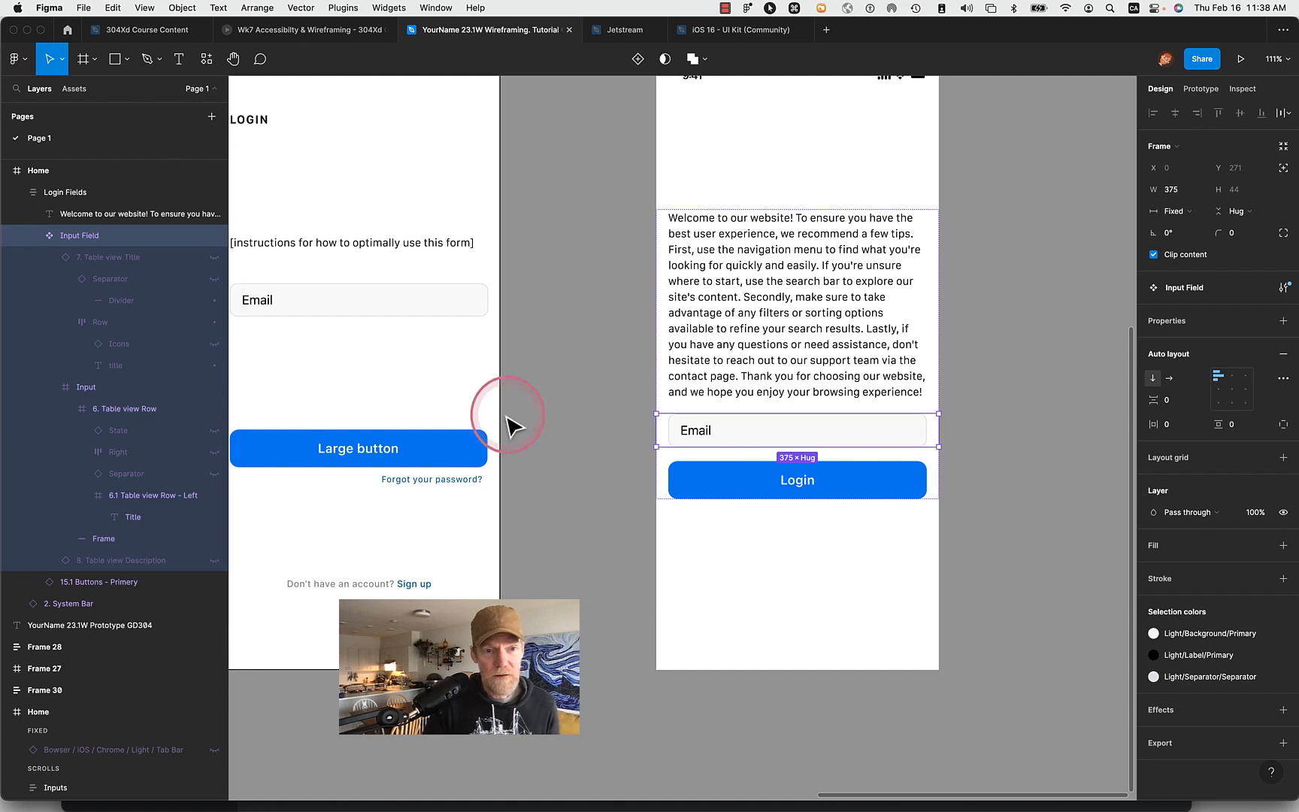
- Replace the Input Field component with copies of its 6.1 Table view Row - Left frame and Frame rectangle, pasted directly into Home
click(136, 498)
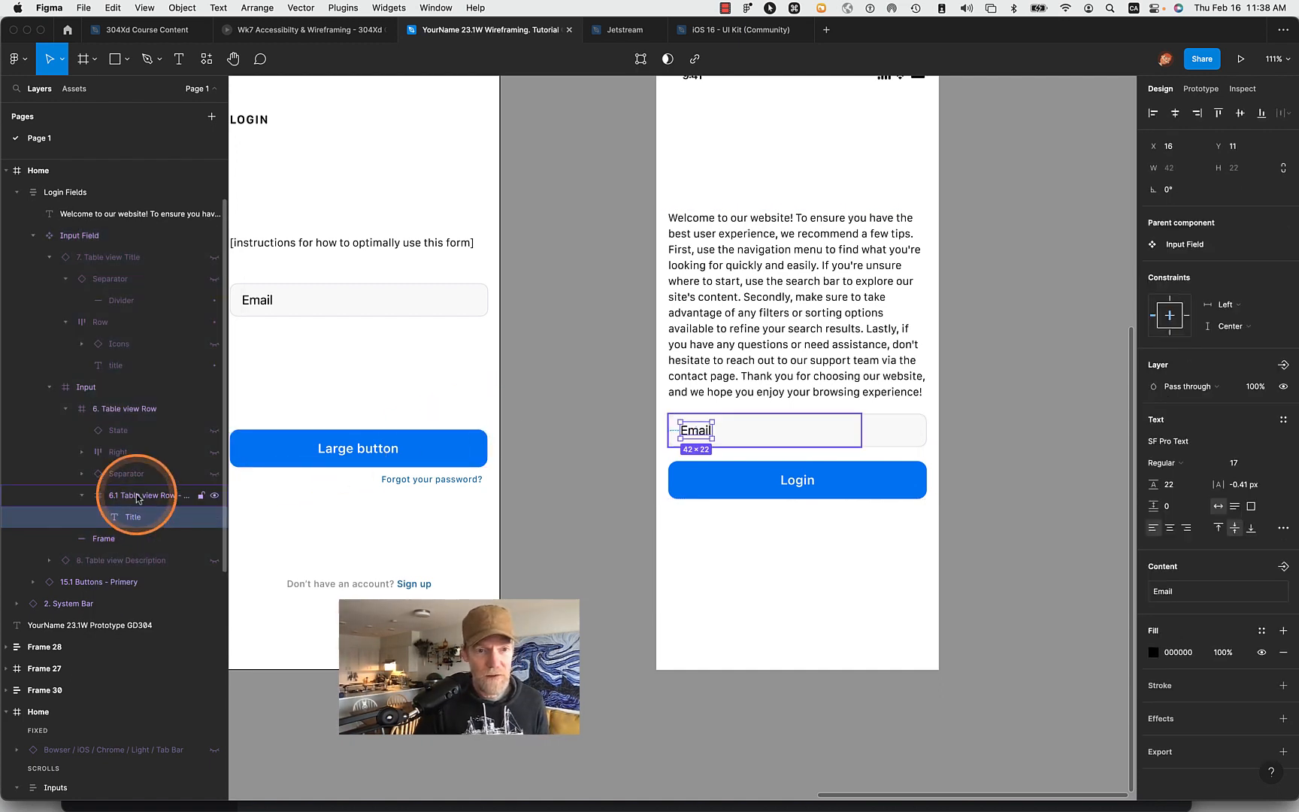
super+click(106, 538)
key(super+c)
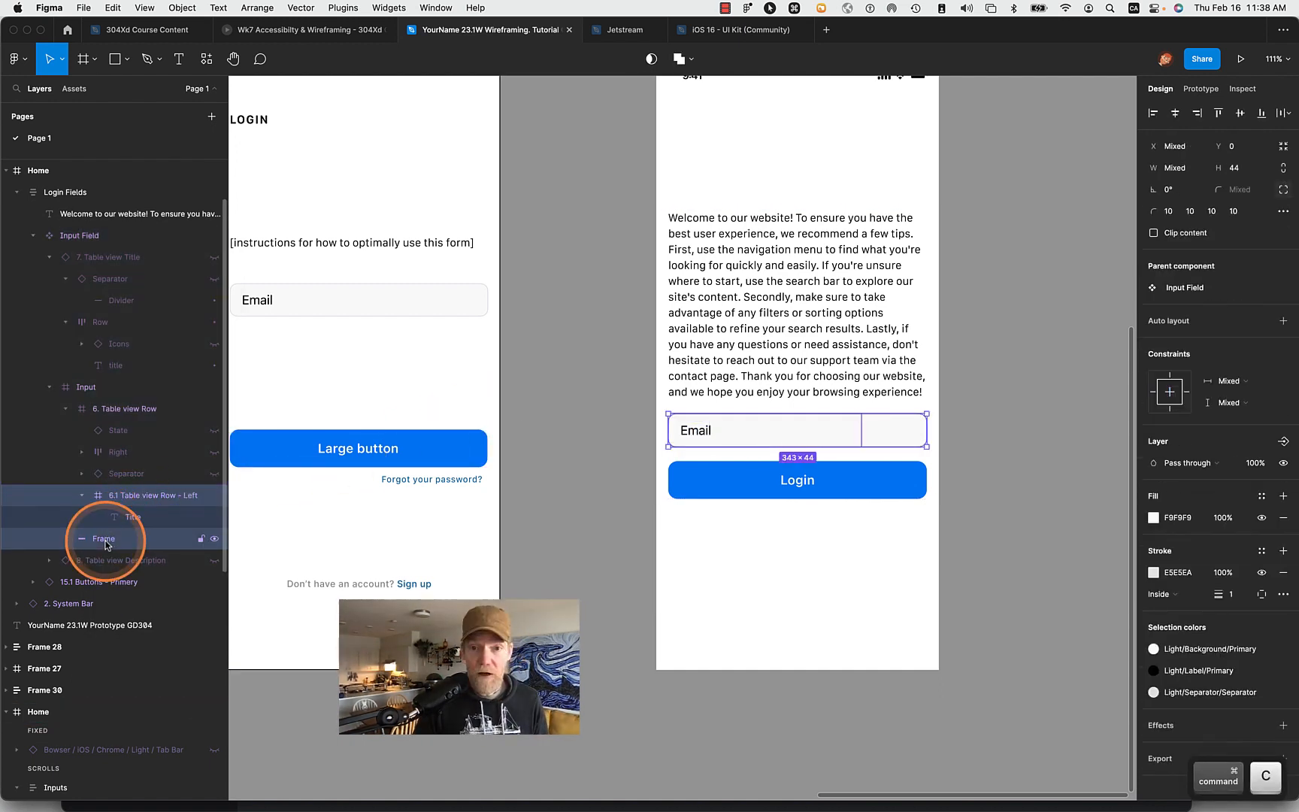
click(98, 236)
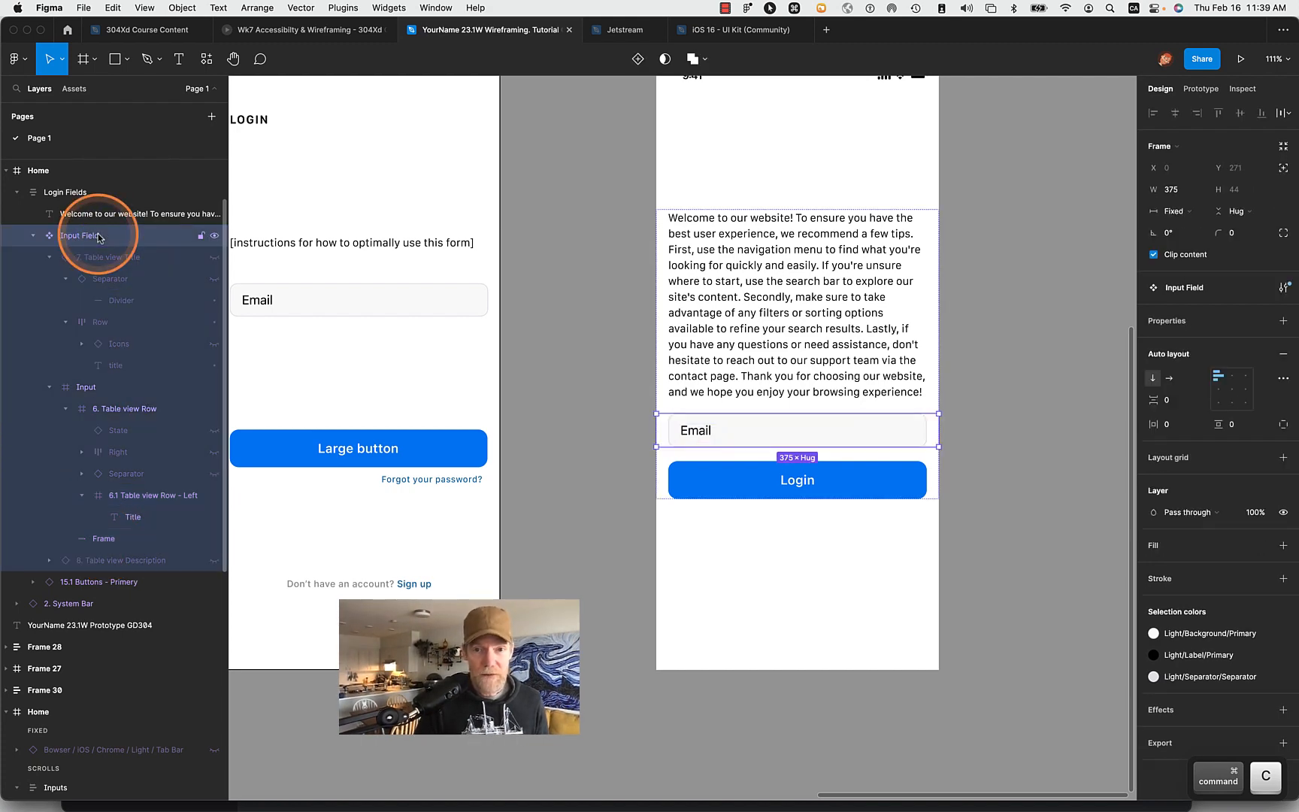
key(Delete)
click(98, 237)
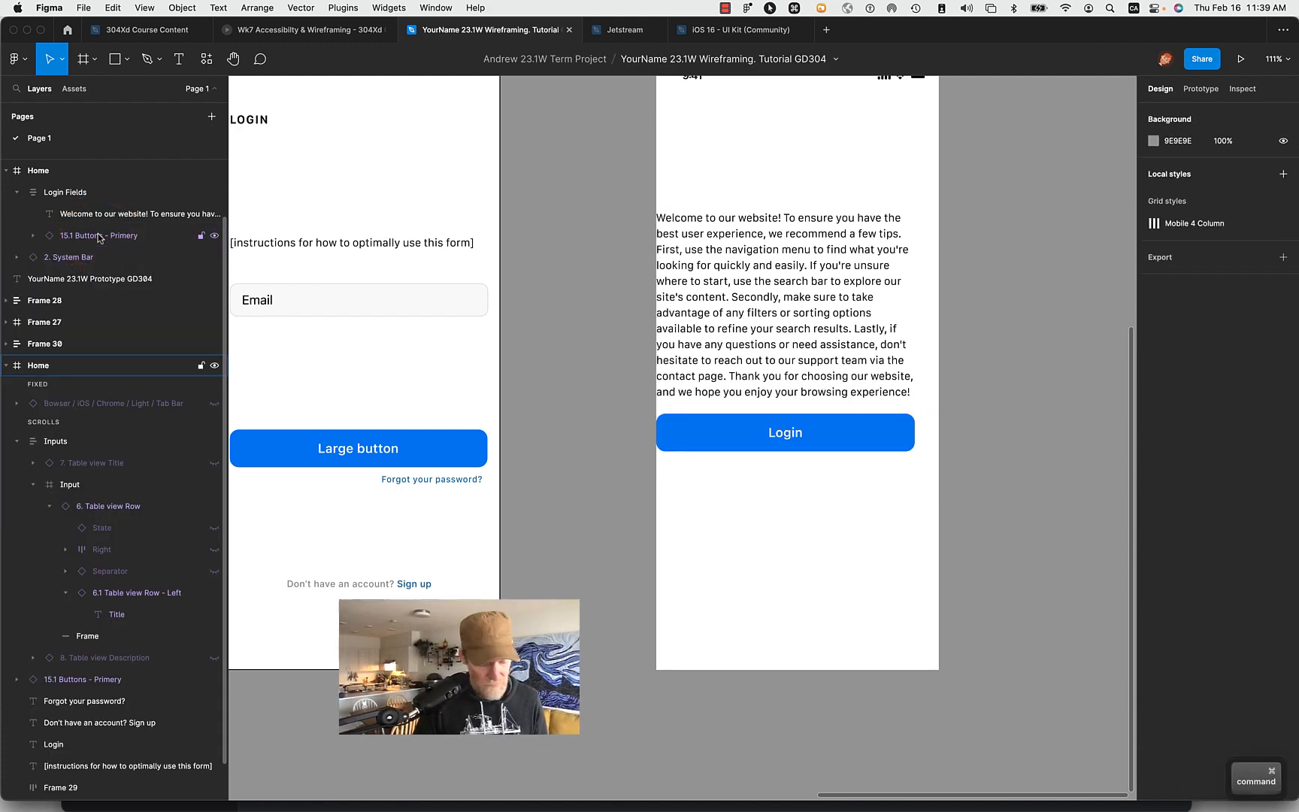
key(super+v)
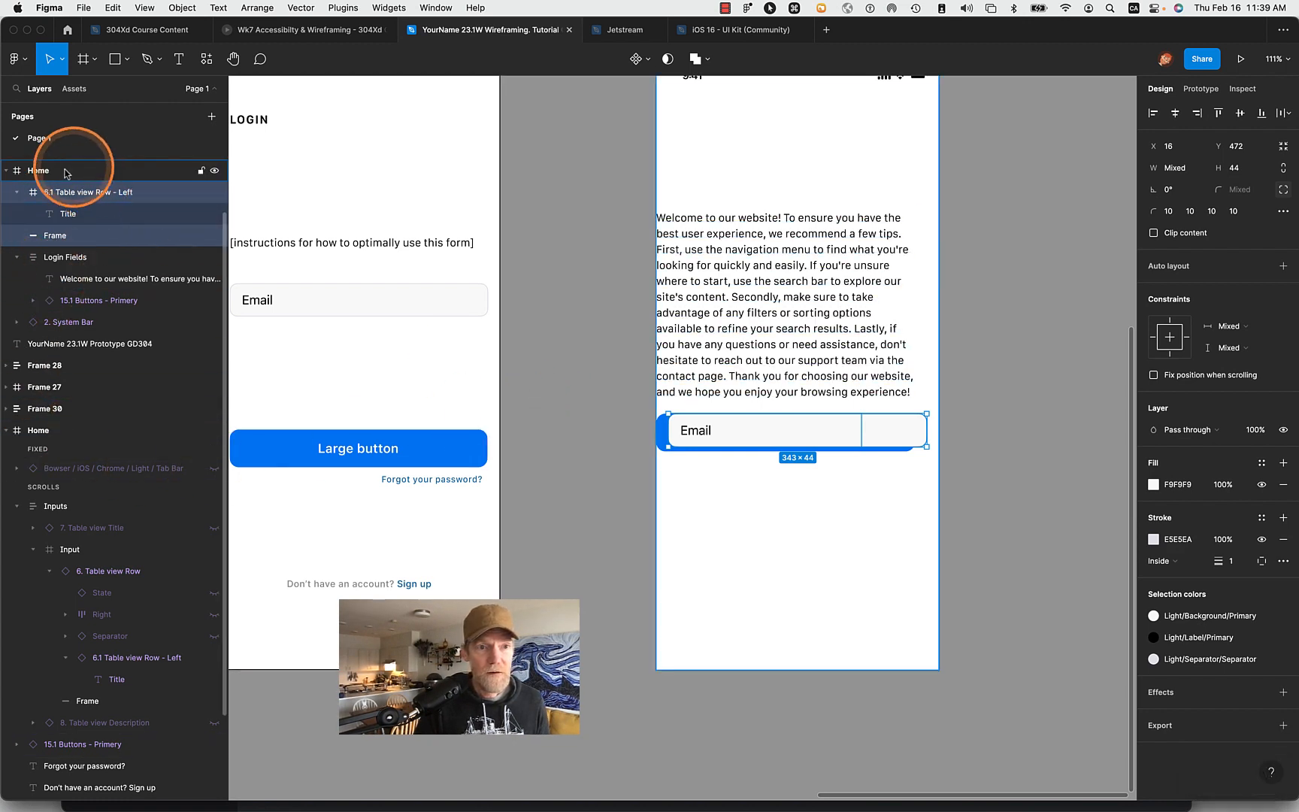
- Rename the pasted 6.1 Table view Row - Left frame as Text Input Field
click(16, 192)
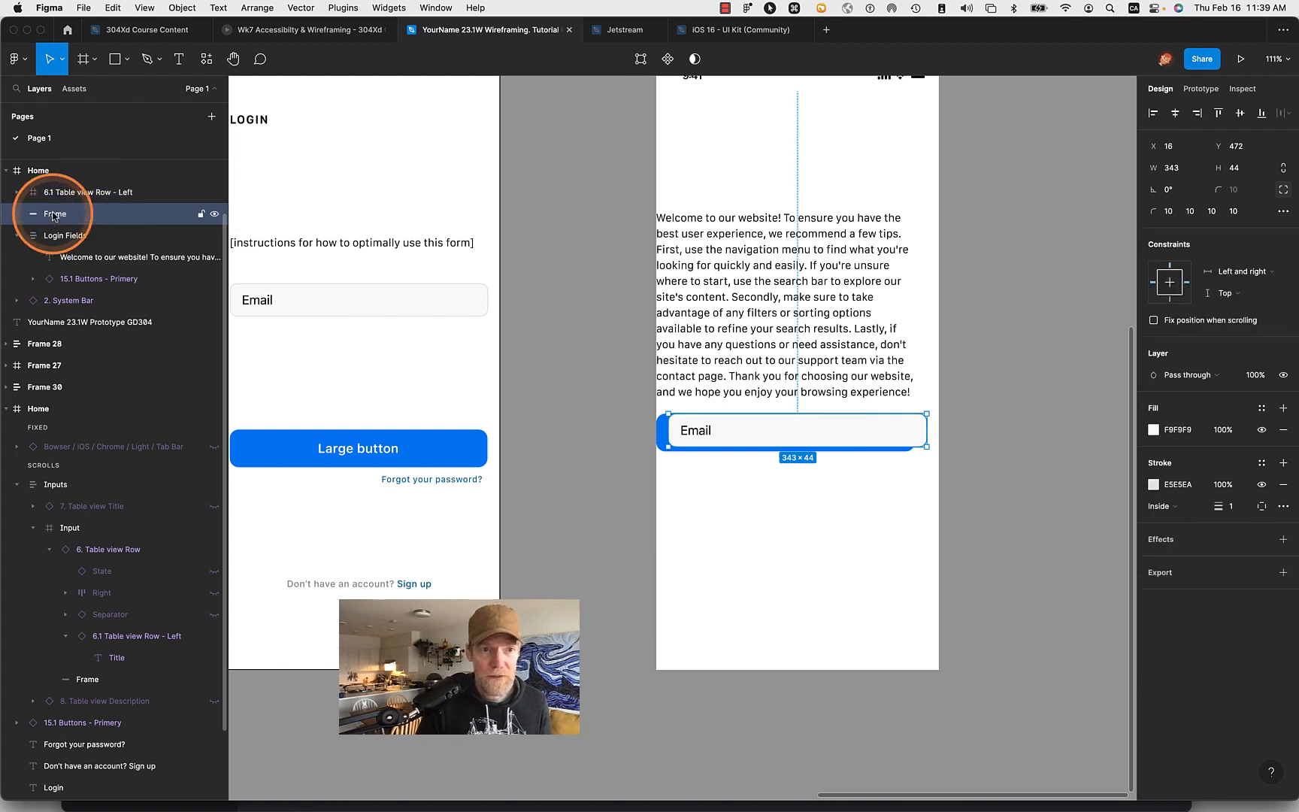
click(71, 193)
double_click(72, 194)
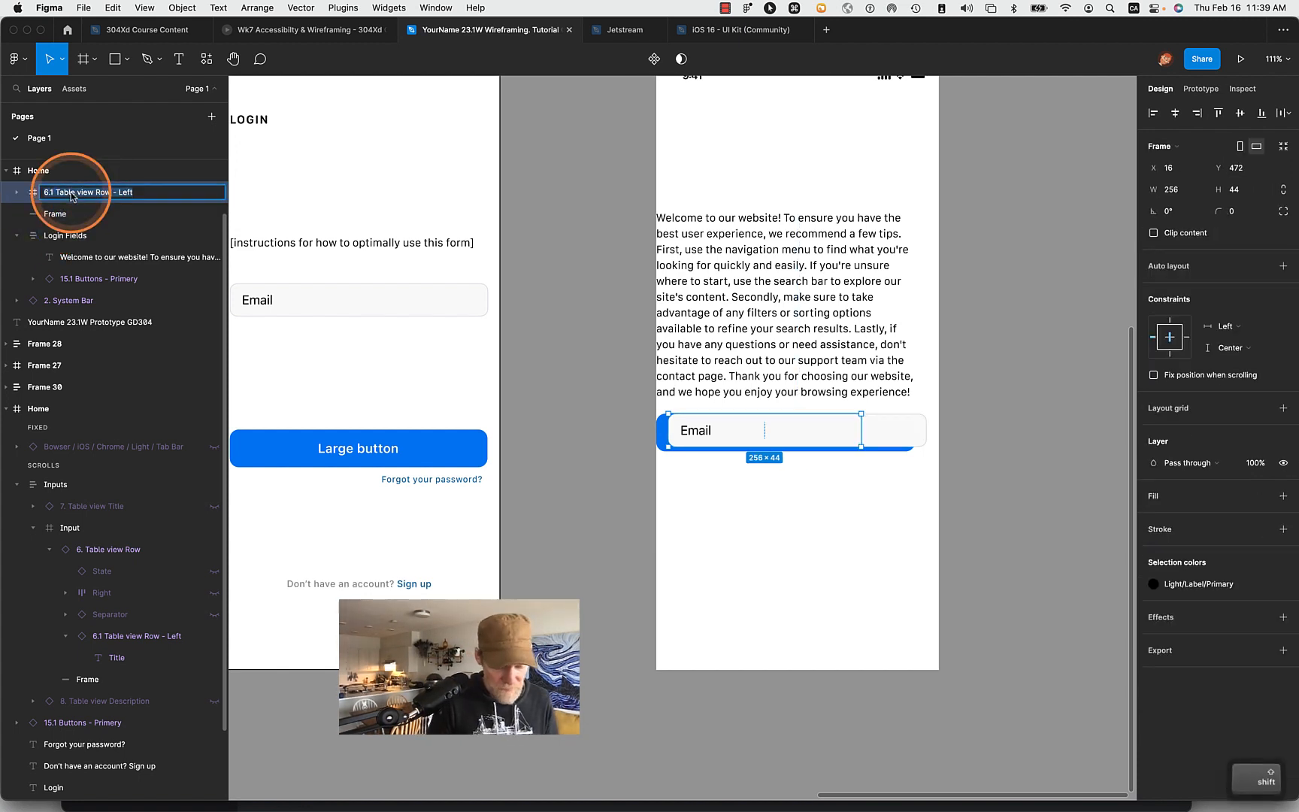
text(Input Field)
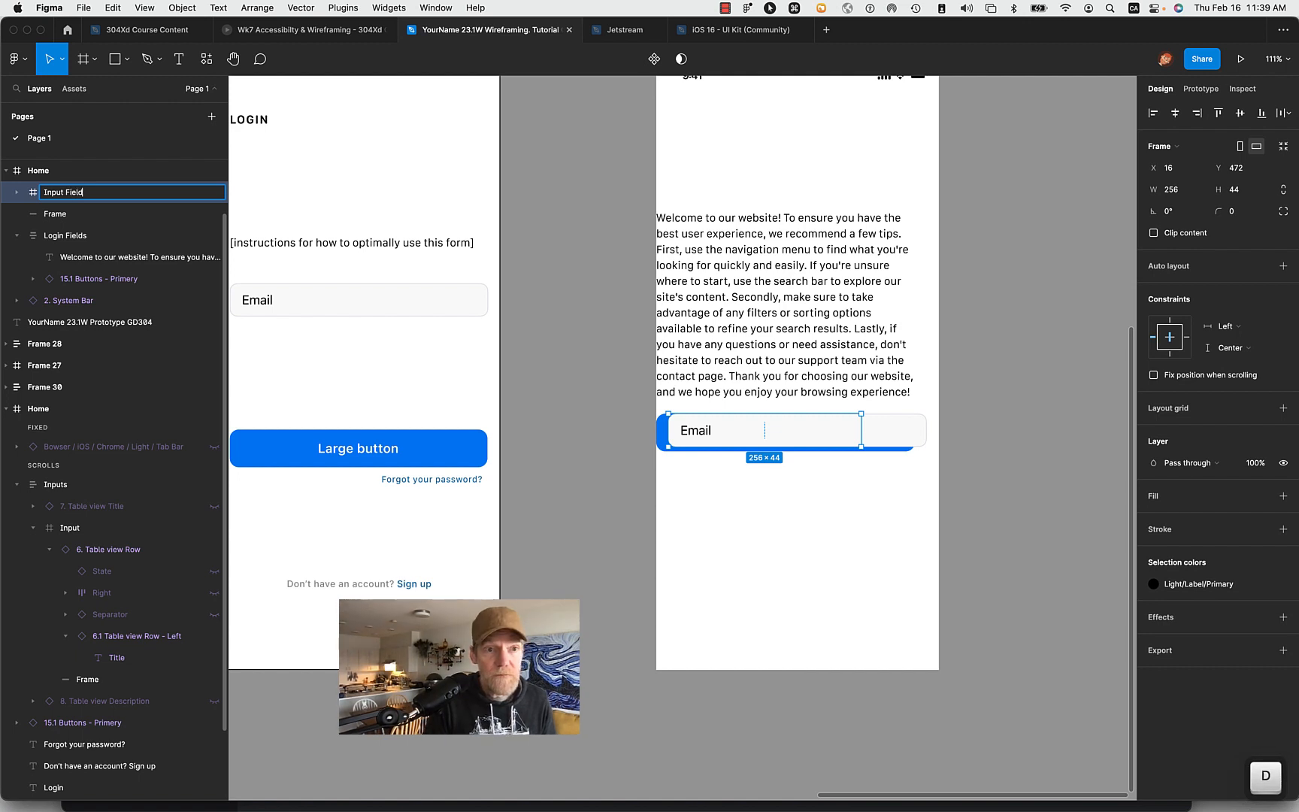
key(alt+Left)
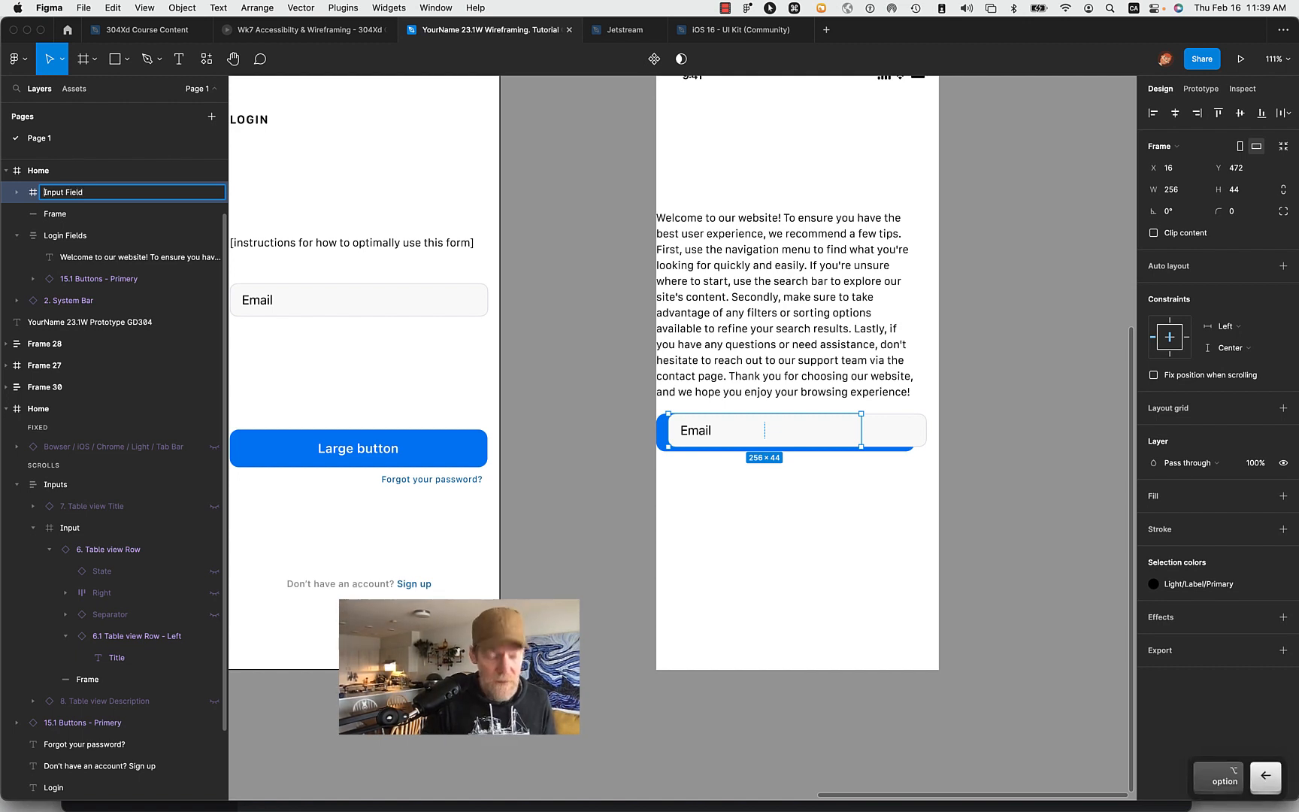
text(Text)
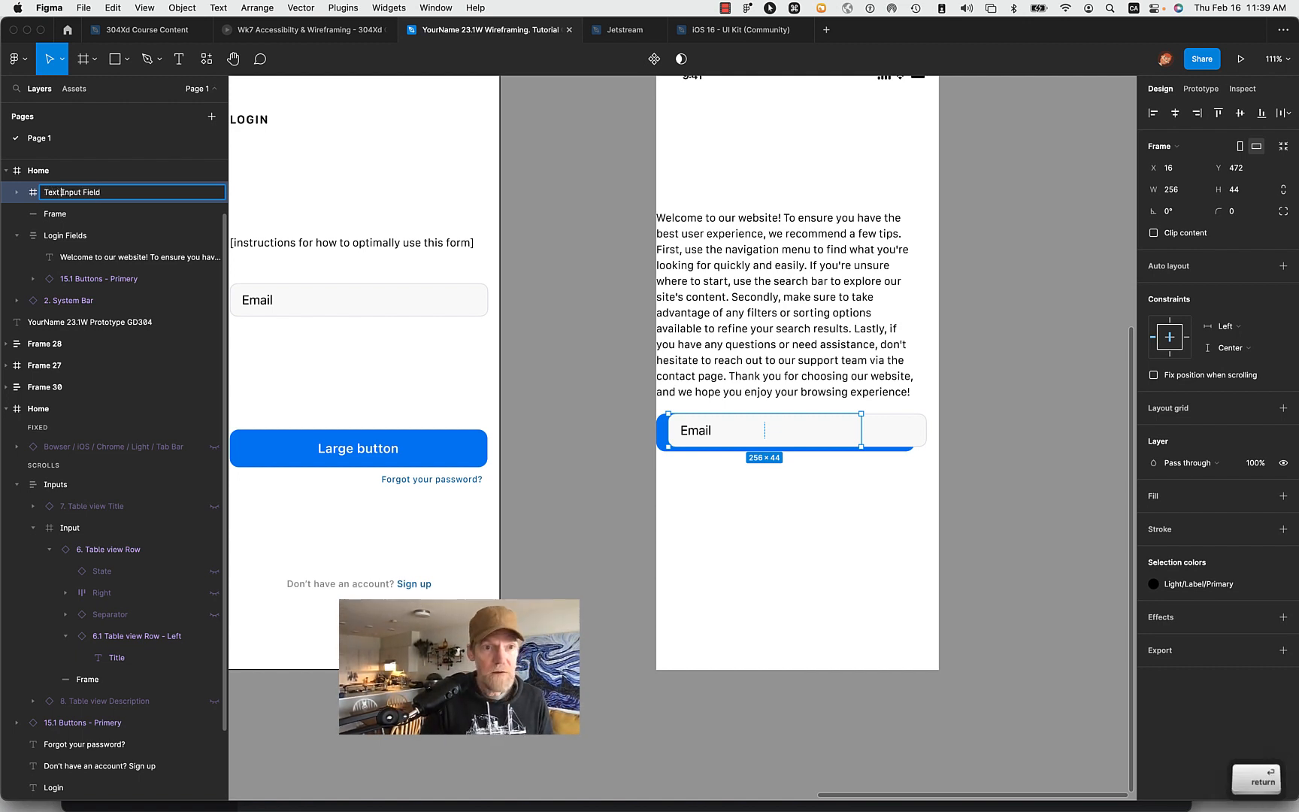
key(Return)
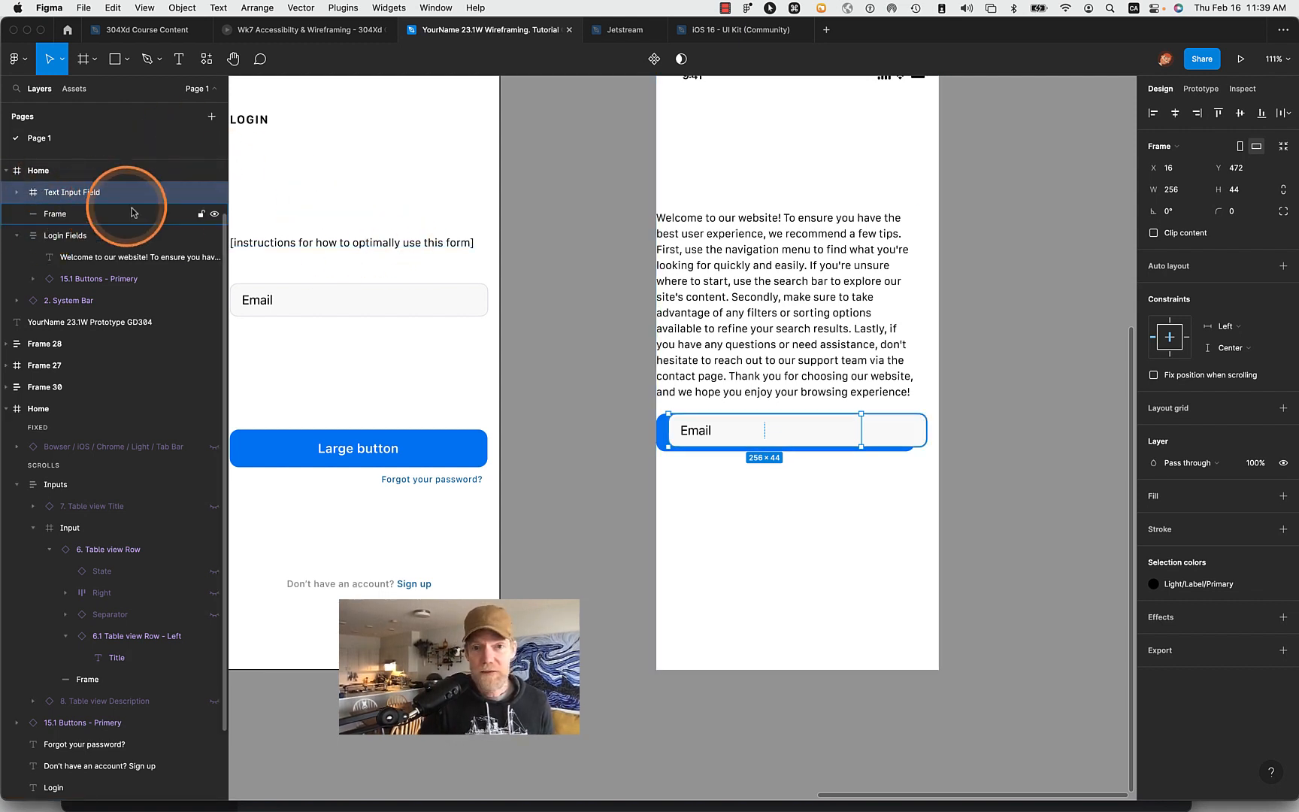
- Create one component from the grey Frame rectangle and the Text Input Field frame together
click(934, 436)
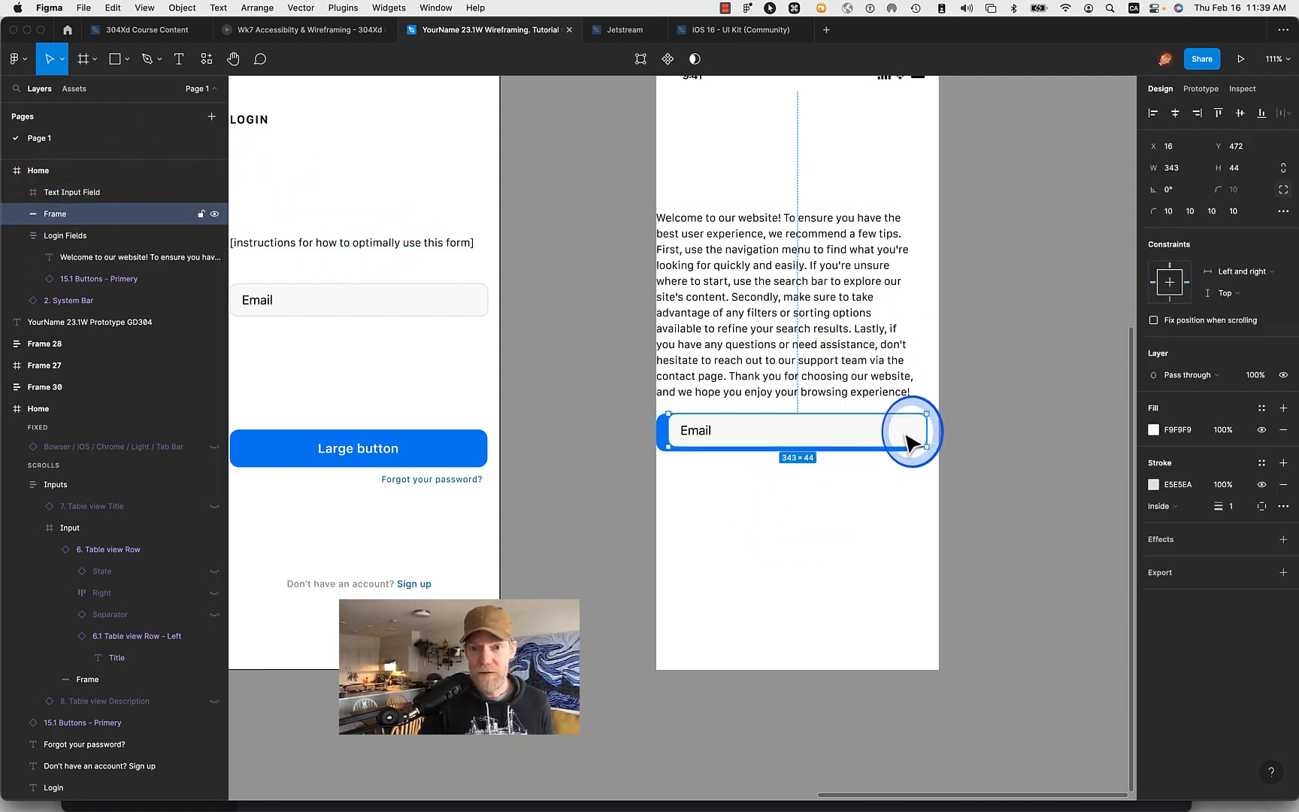
shift+click(717, 435)
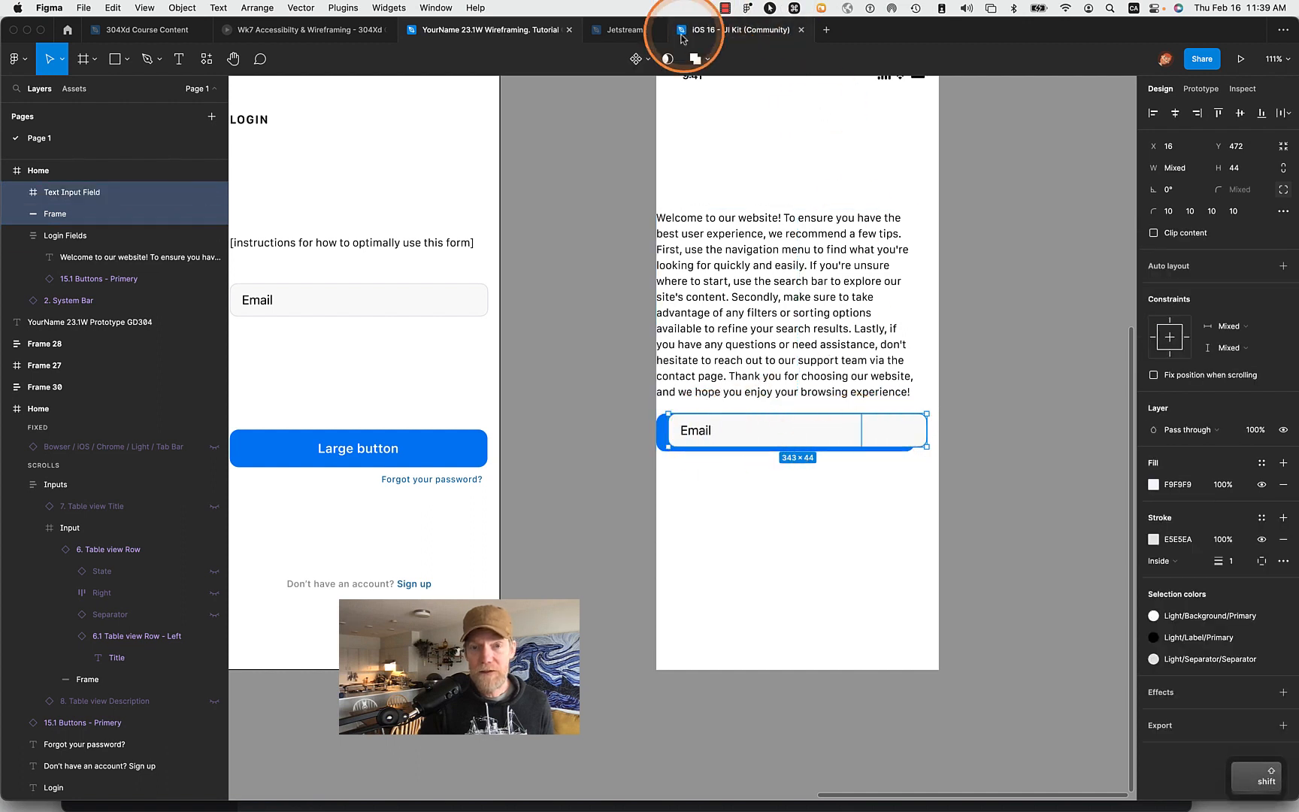
click(636, 58)
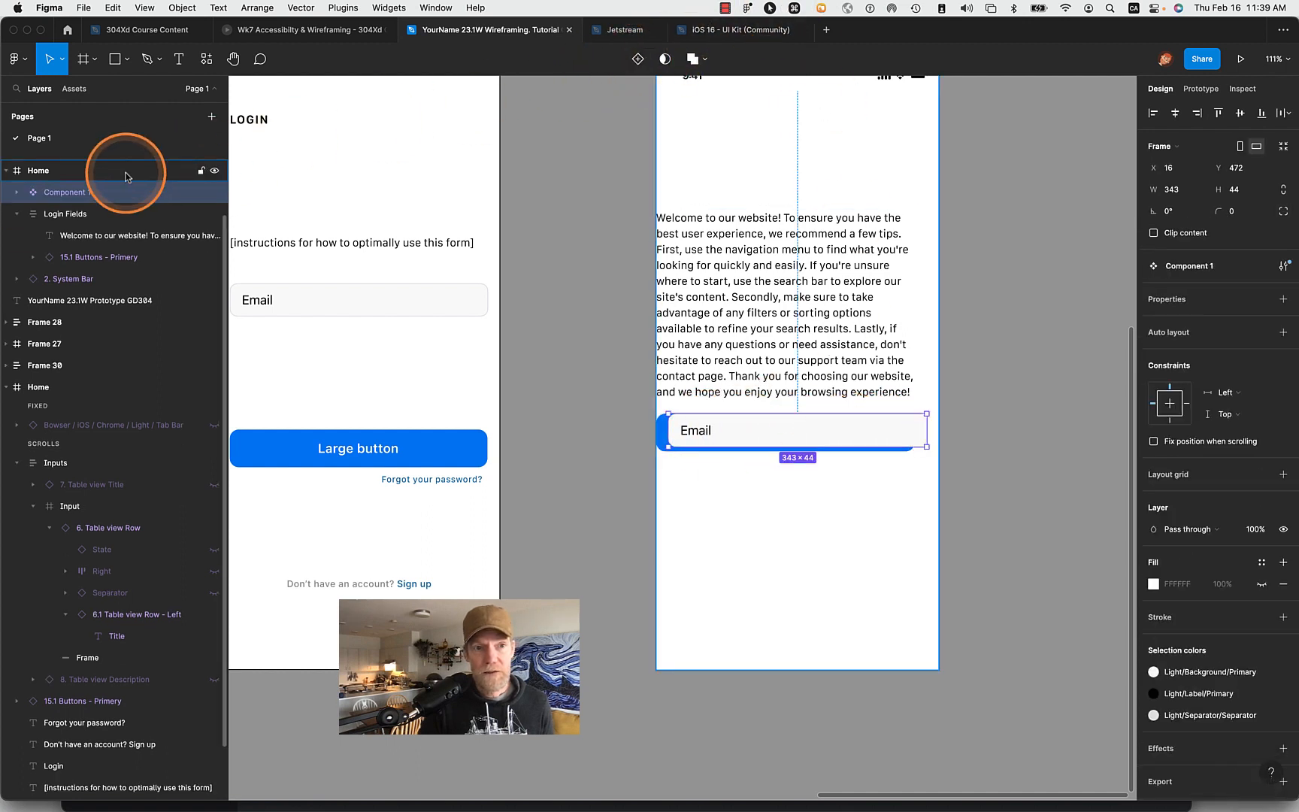
- Rename the new email field component as Input Field and deselect it
double_click(64, 193)
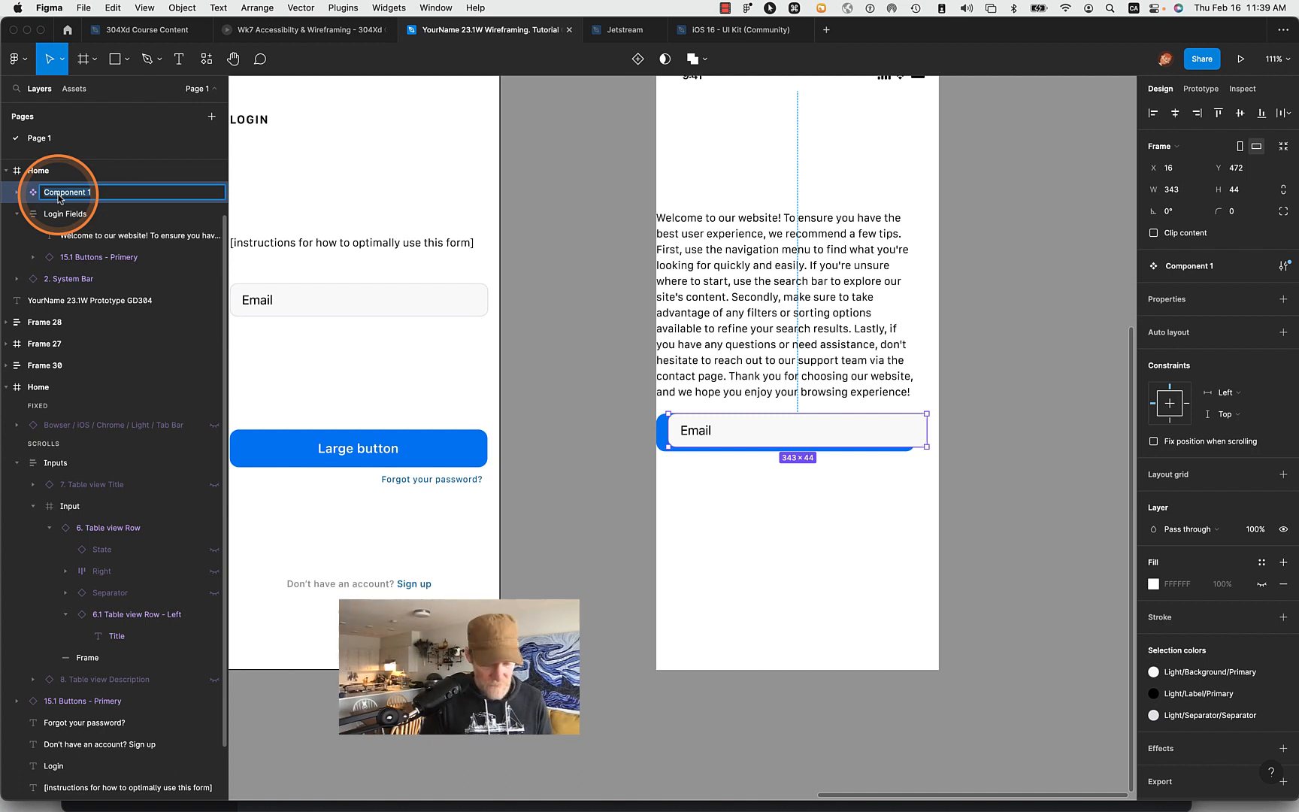
key(shift)
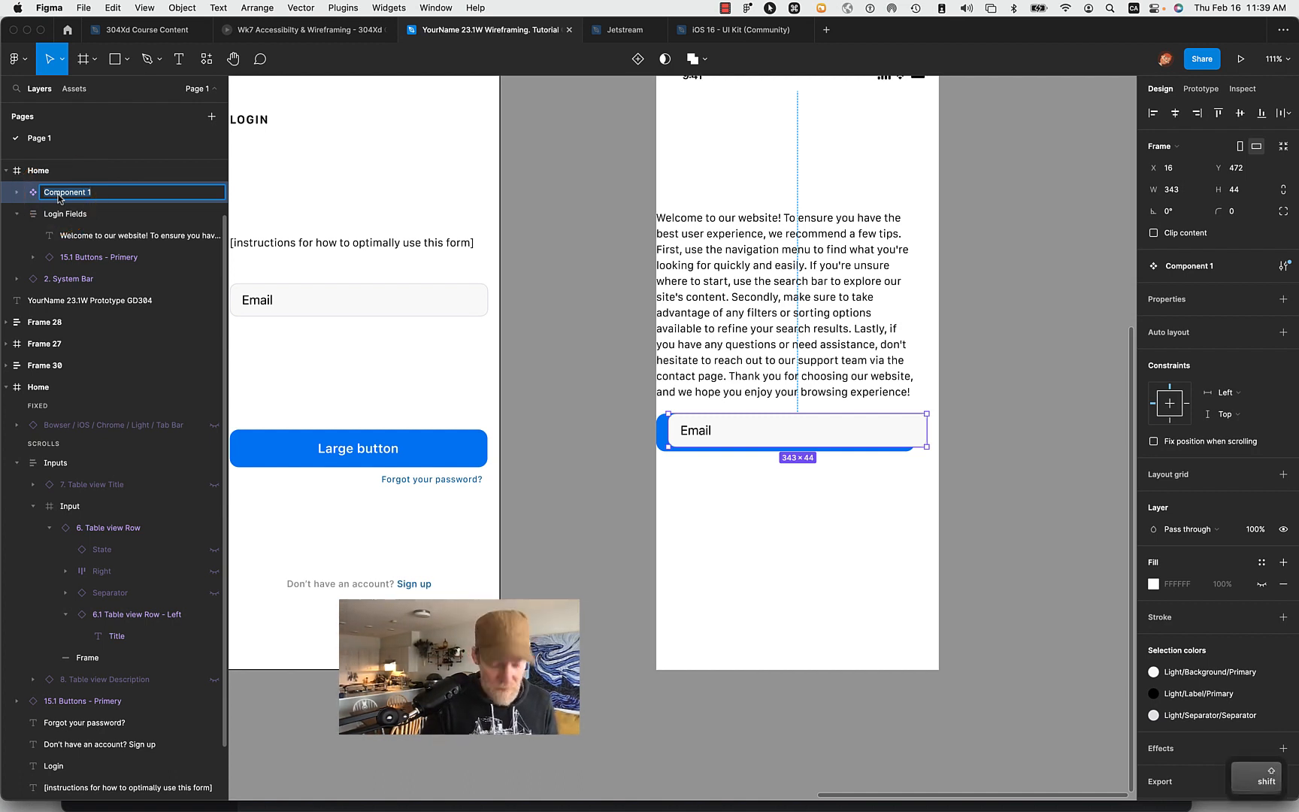
text(Inpu)
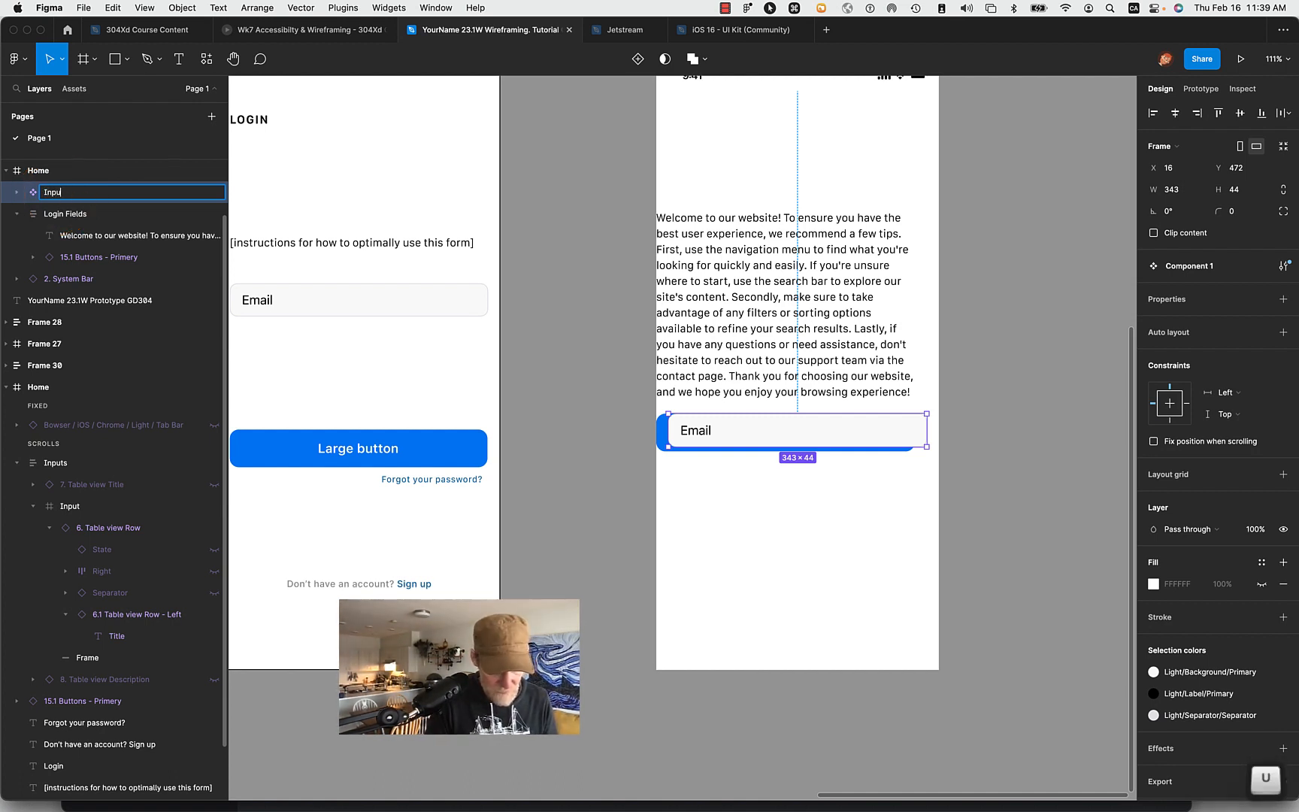
text(t Field)
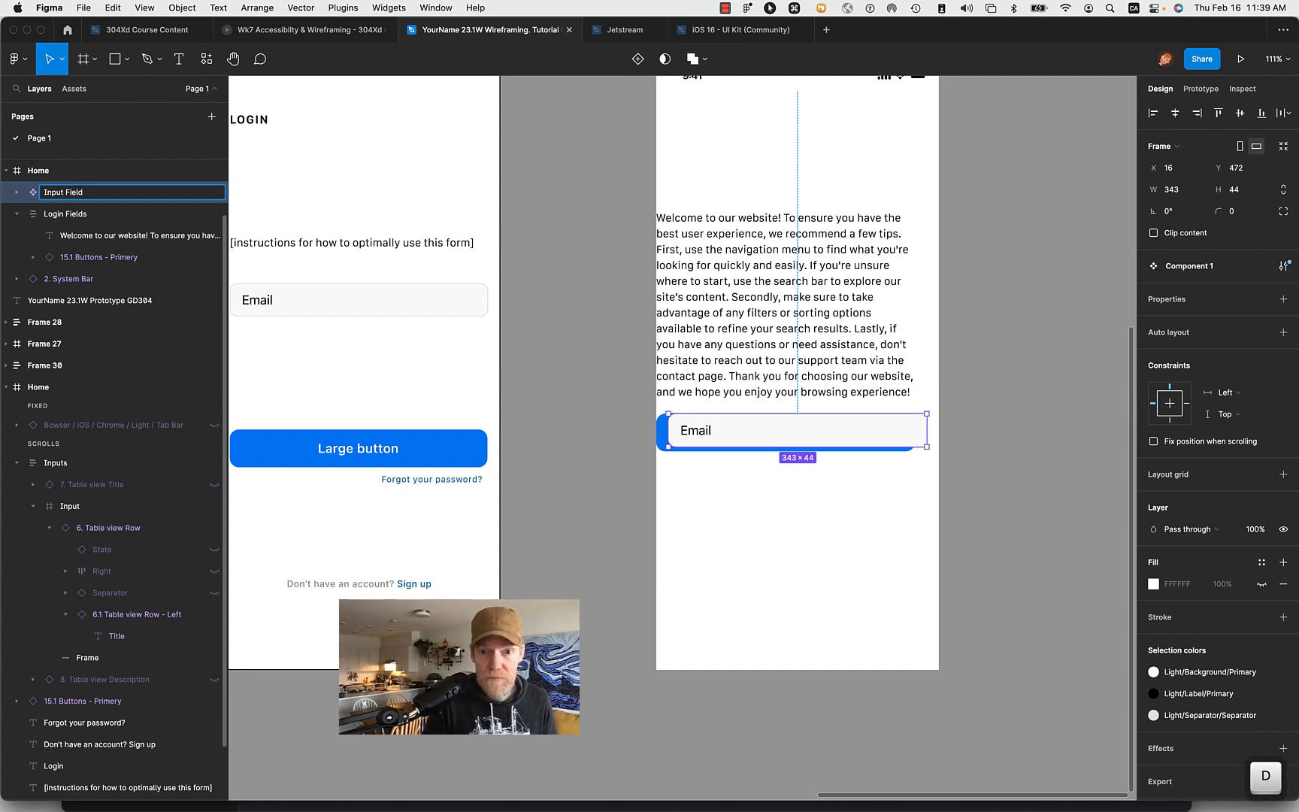
key(Return)
click(1050, 449)
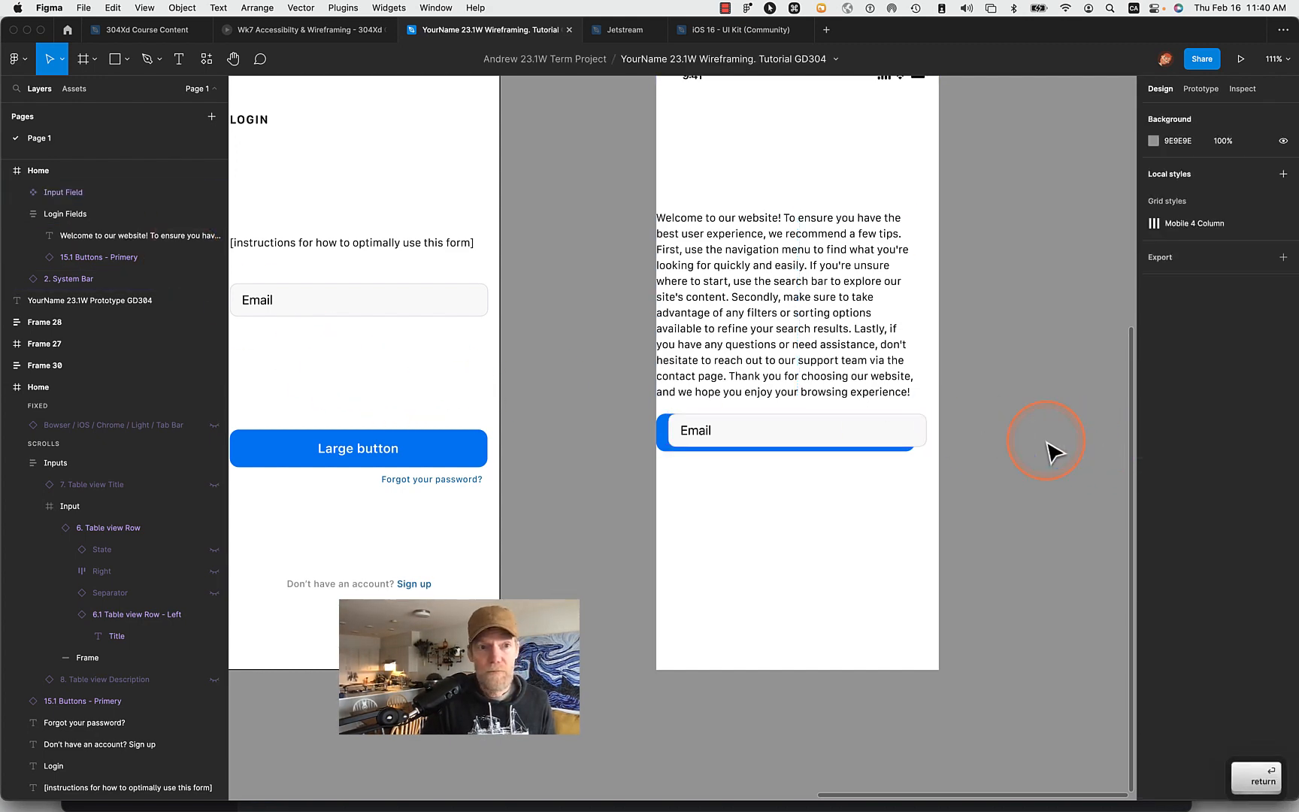
- Move the Input Field component onto the canvas below the Large button component, and place a pasted instance of it just beneath
scroll(1049, 450, down, 5)
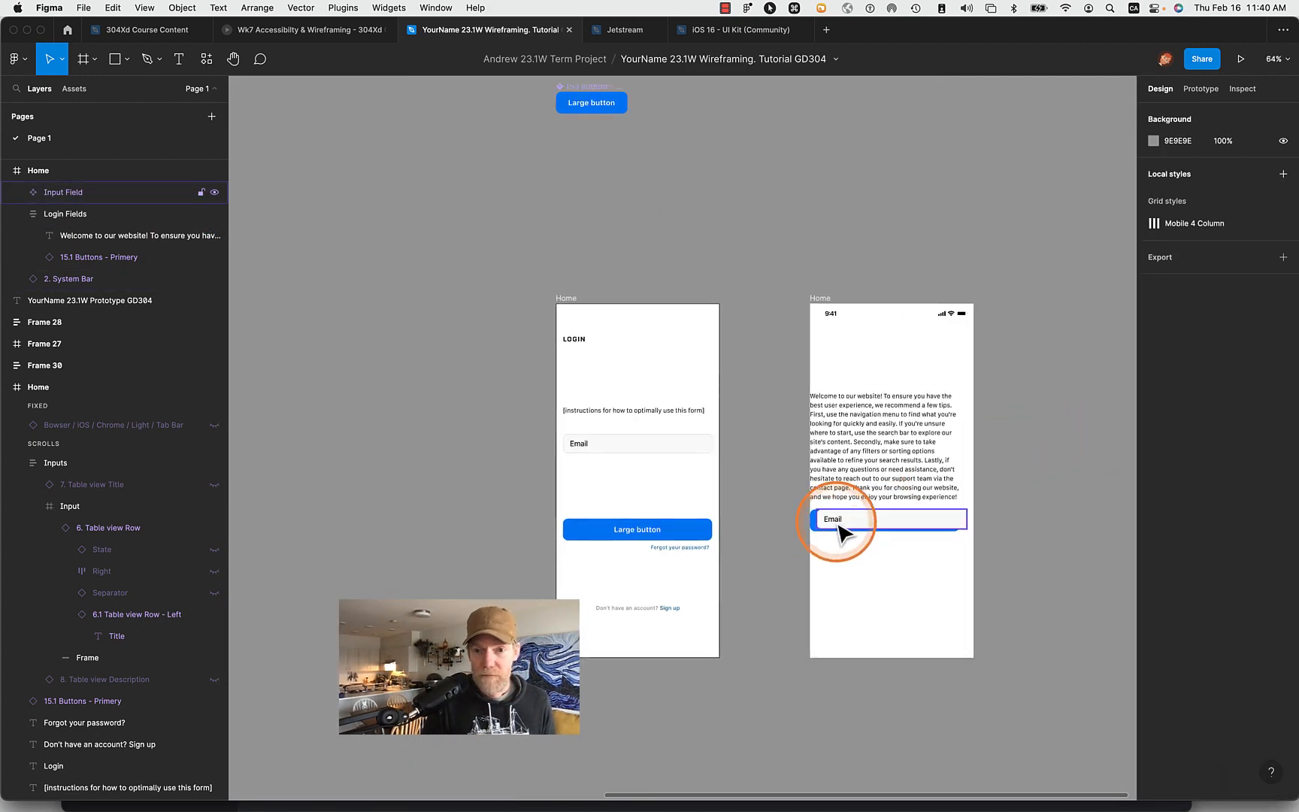
drag(838, 531, 581, 148)
key(super+c)
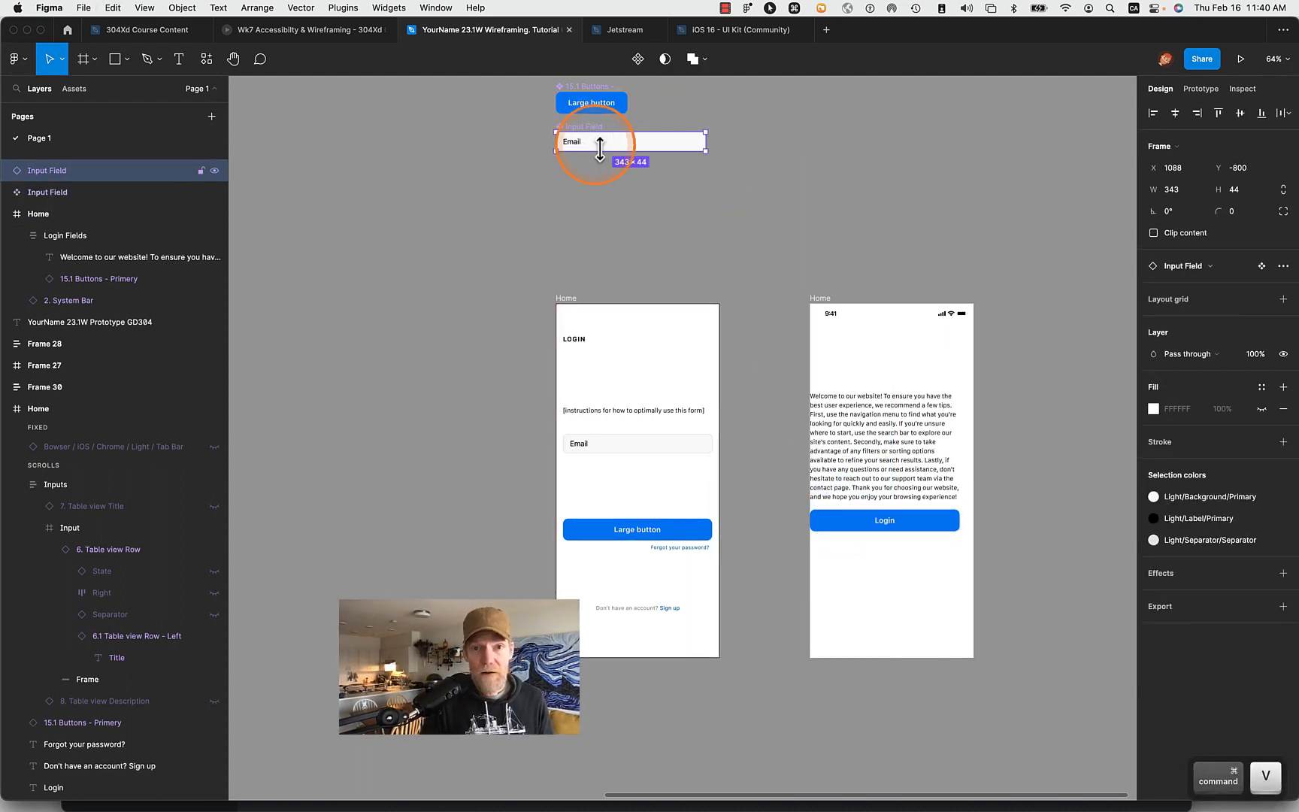
key(super+v)
click(585, 183)
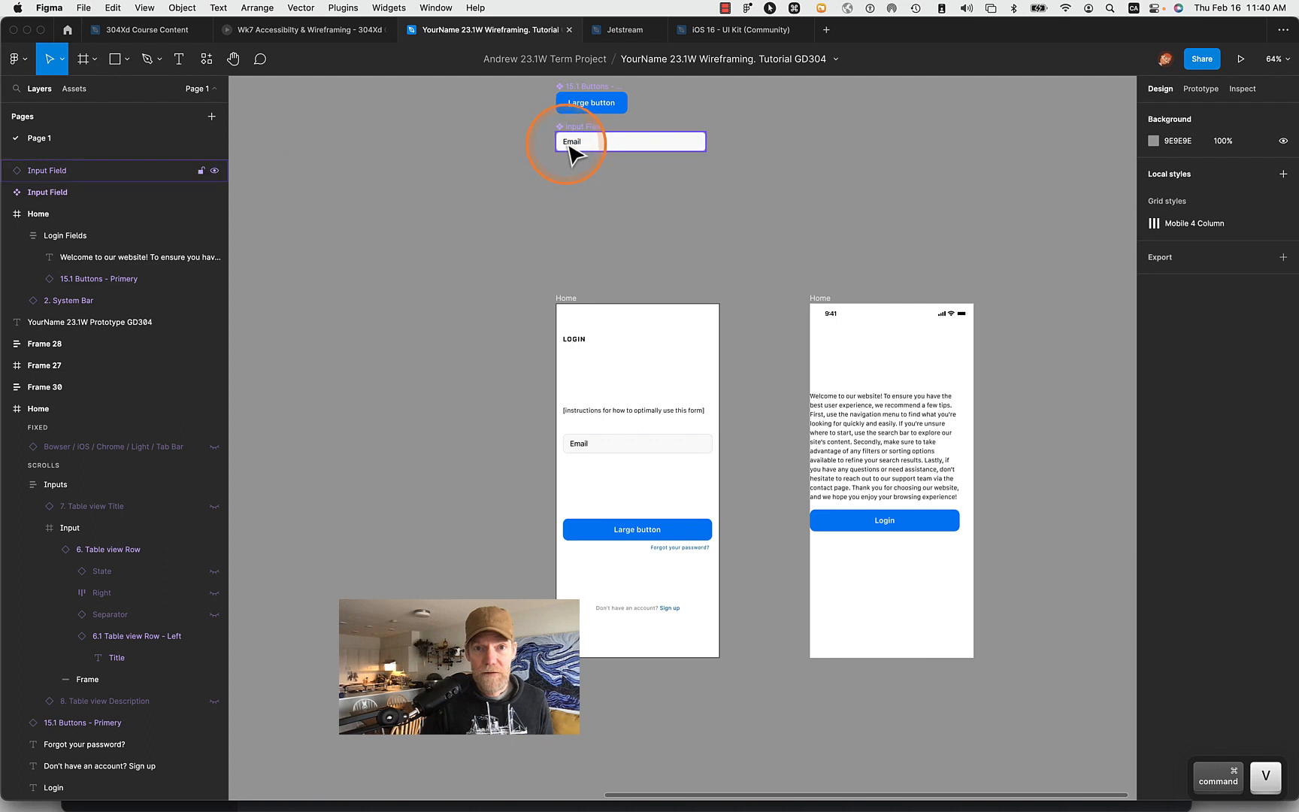
drag(571, 150, 567, 186)
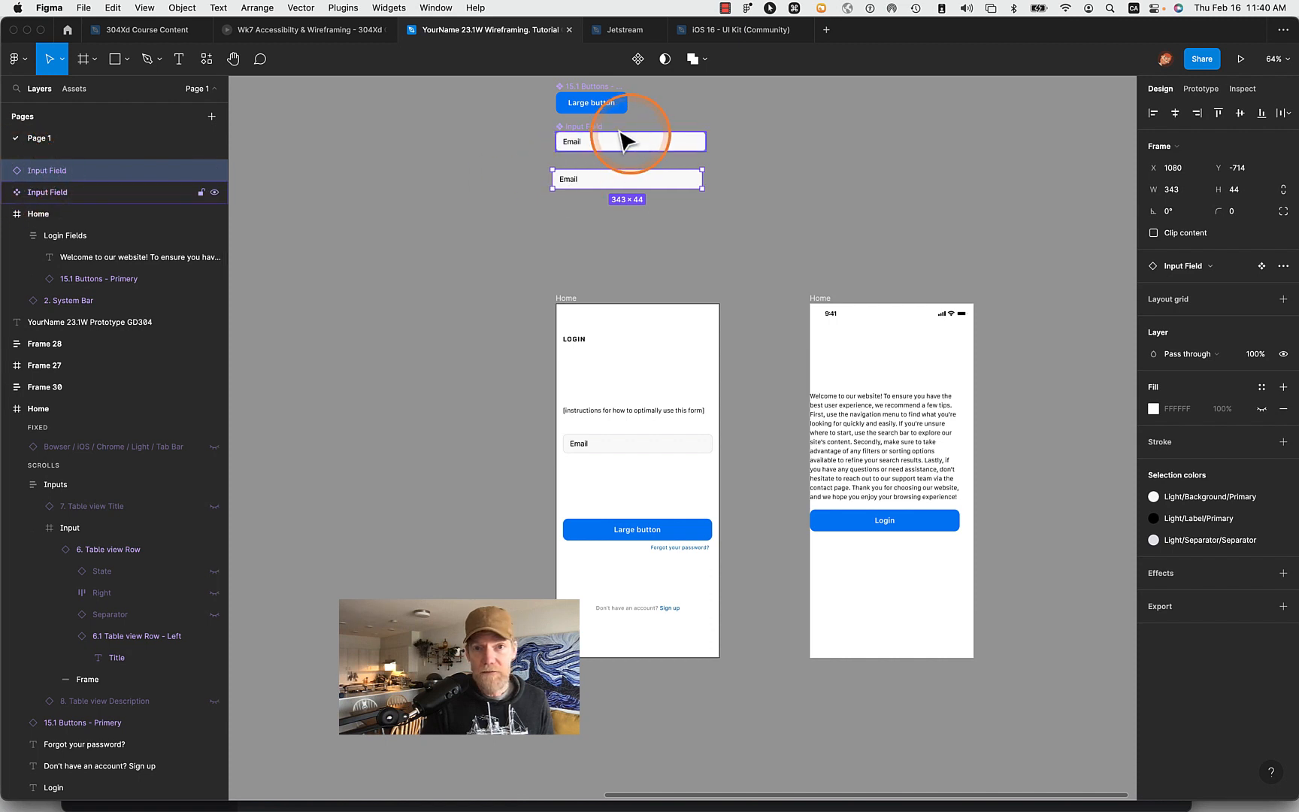
- Place the Input Field instance between the welcome paragraph and the Login button in Login Fields, and select the Login Fields frame
drag(569, 183, 843, 507)
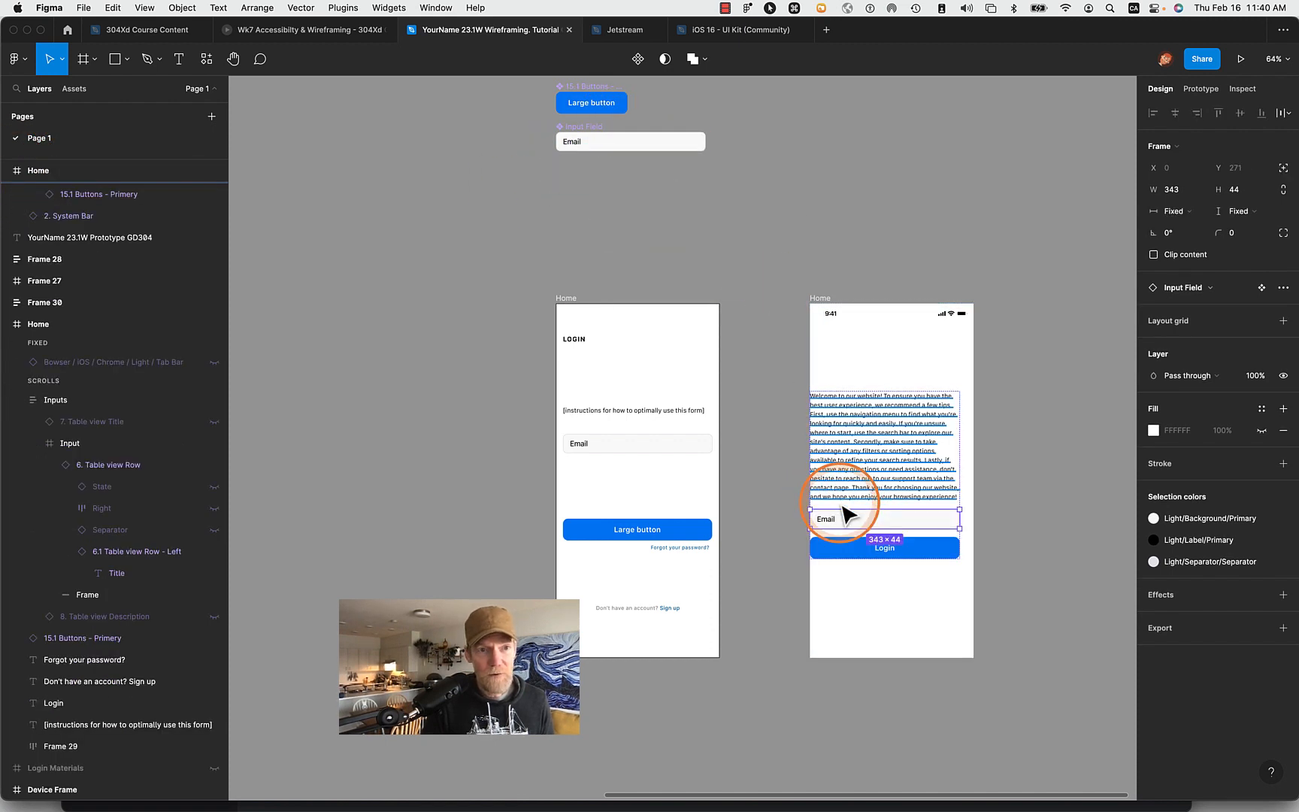
scroll(102, 291, up, 4)
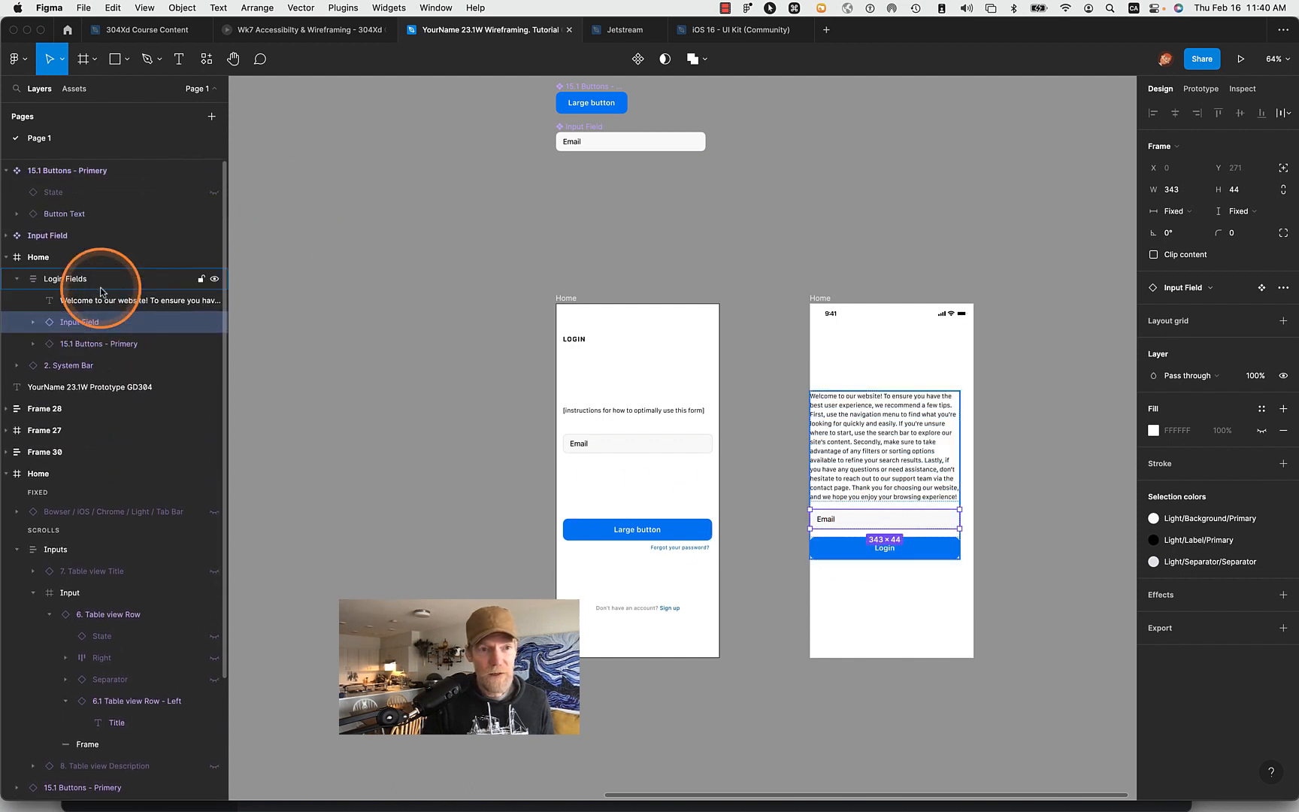
click(31, 257)
click(66, 283)
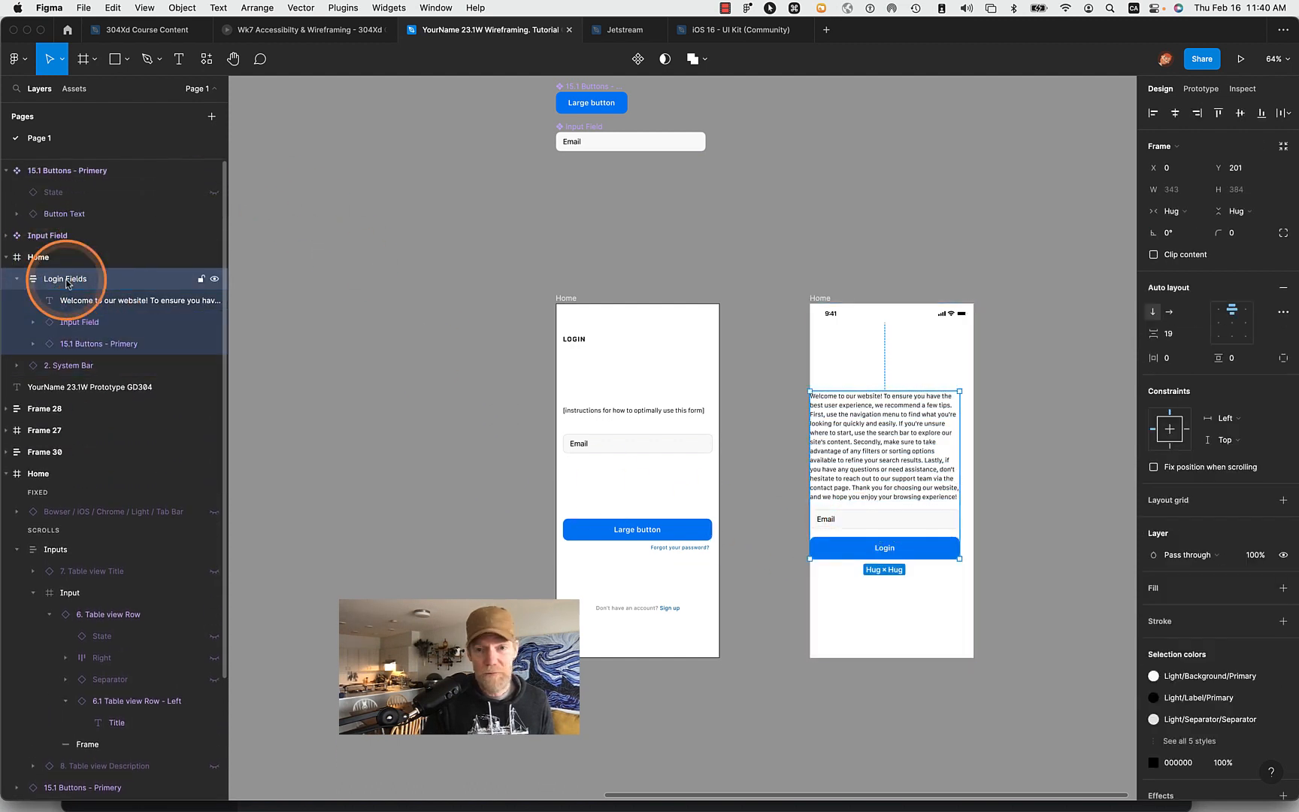
- Show the layout grid and move the Login Fields frame to X 16, Y 180 so it sits within the column margins
click(1053, 510)
scroll(977, 470, up, 5)
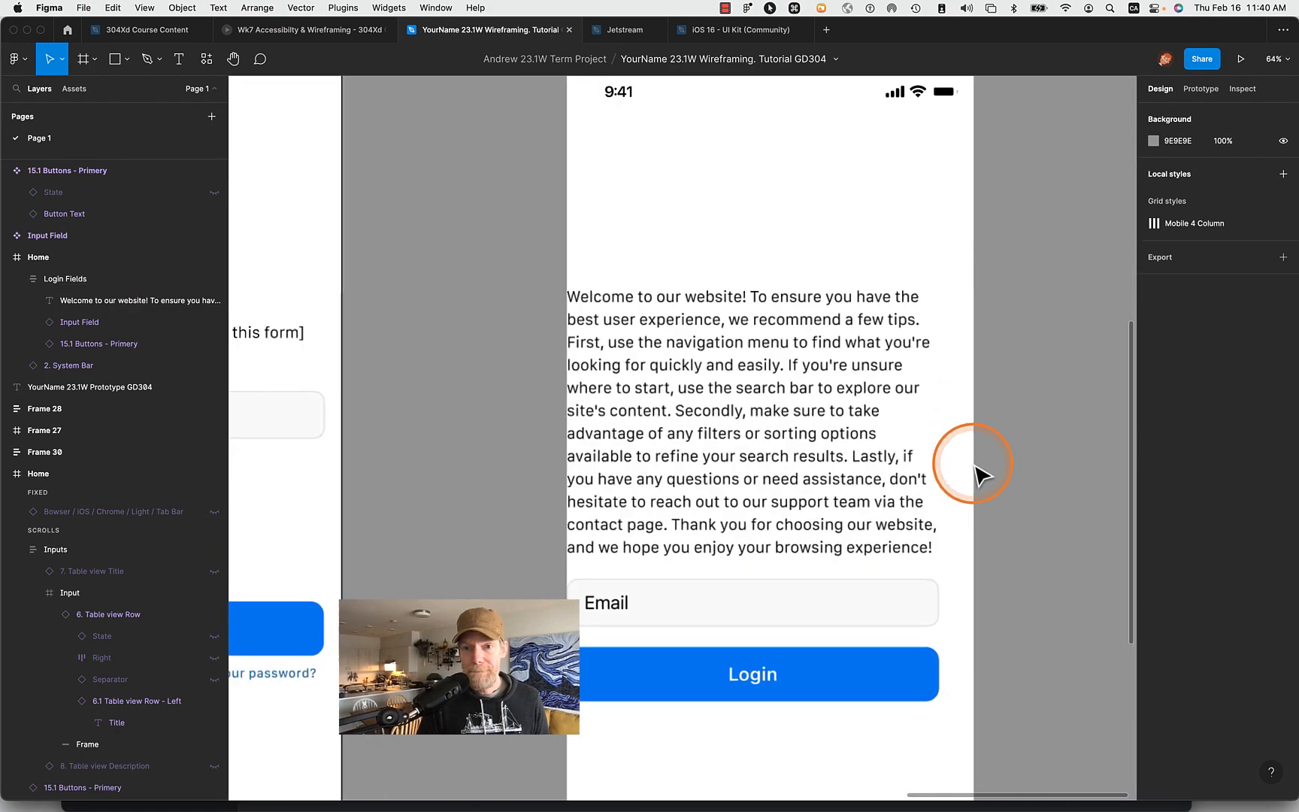
scroll(977, 470, up, 2)
click(809, 446)
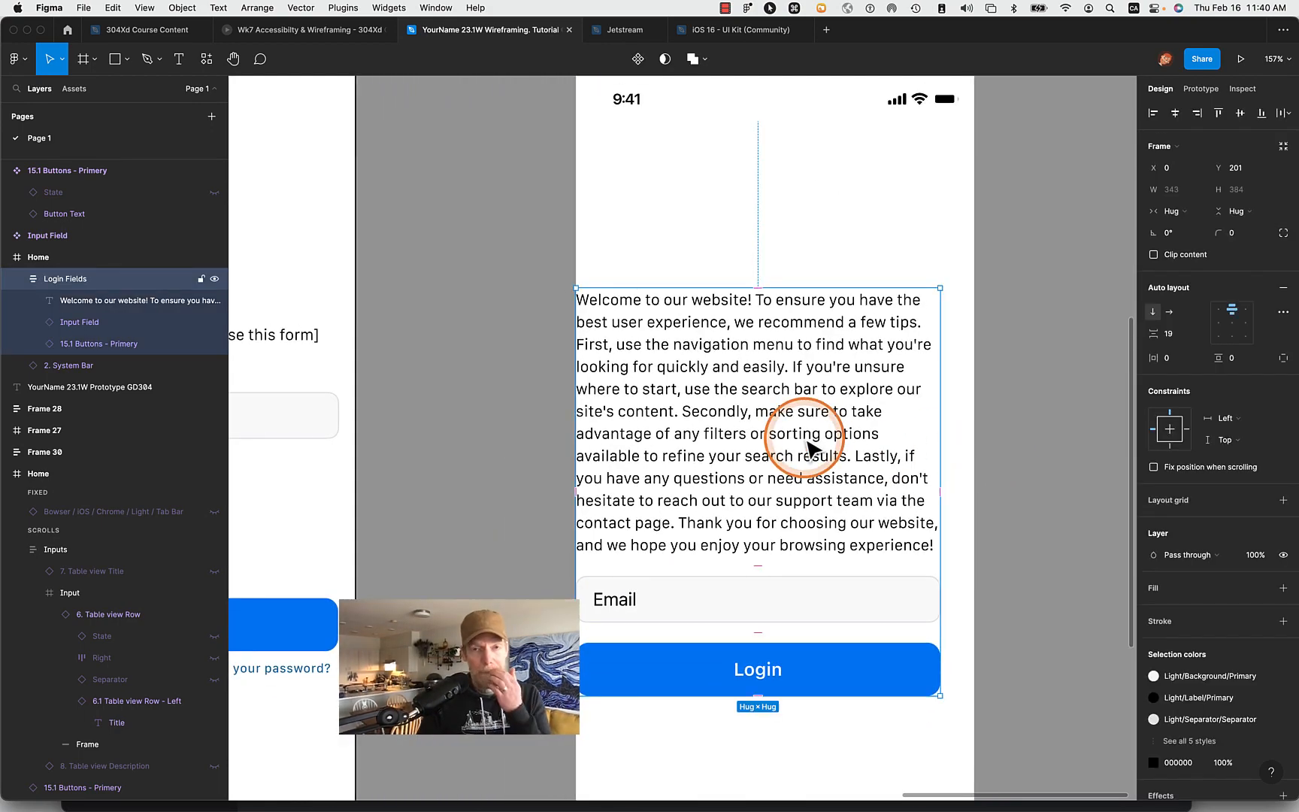
mouse_move(808, 444)
mouse_down()
mouse_move(845, 445)
mouse_move(828, 444)
mouse_up()
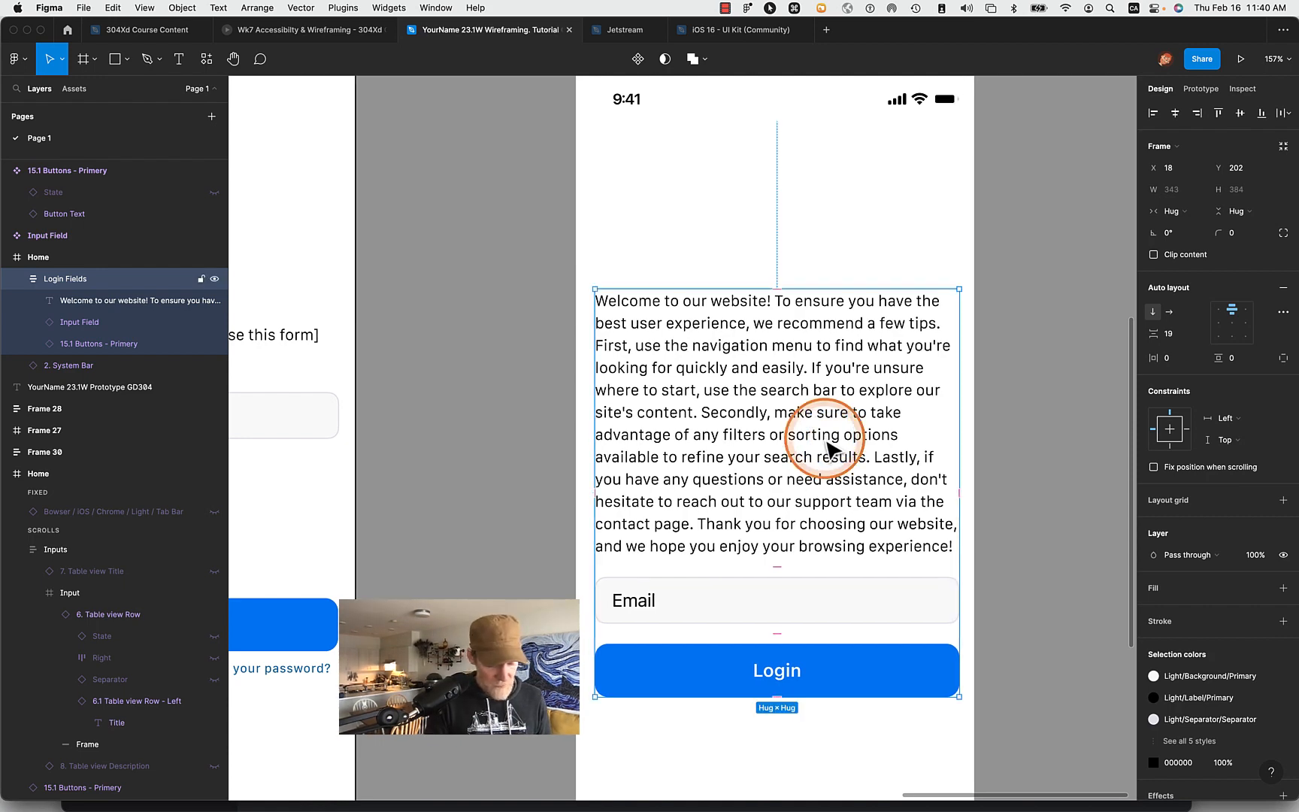
key(shift+g)
drag(828, 442, 799, 418)
double_click(799, 418)
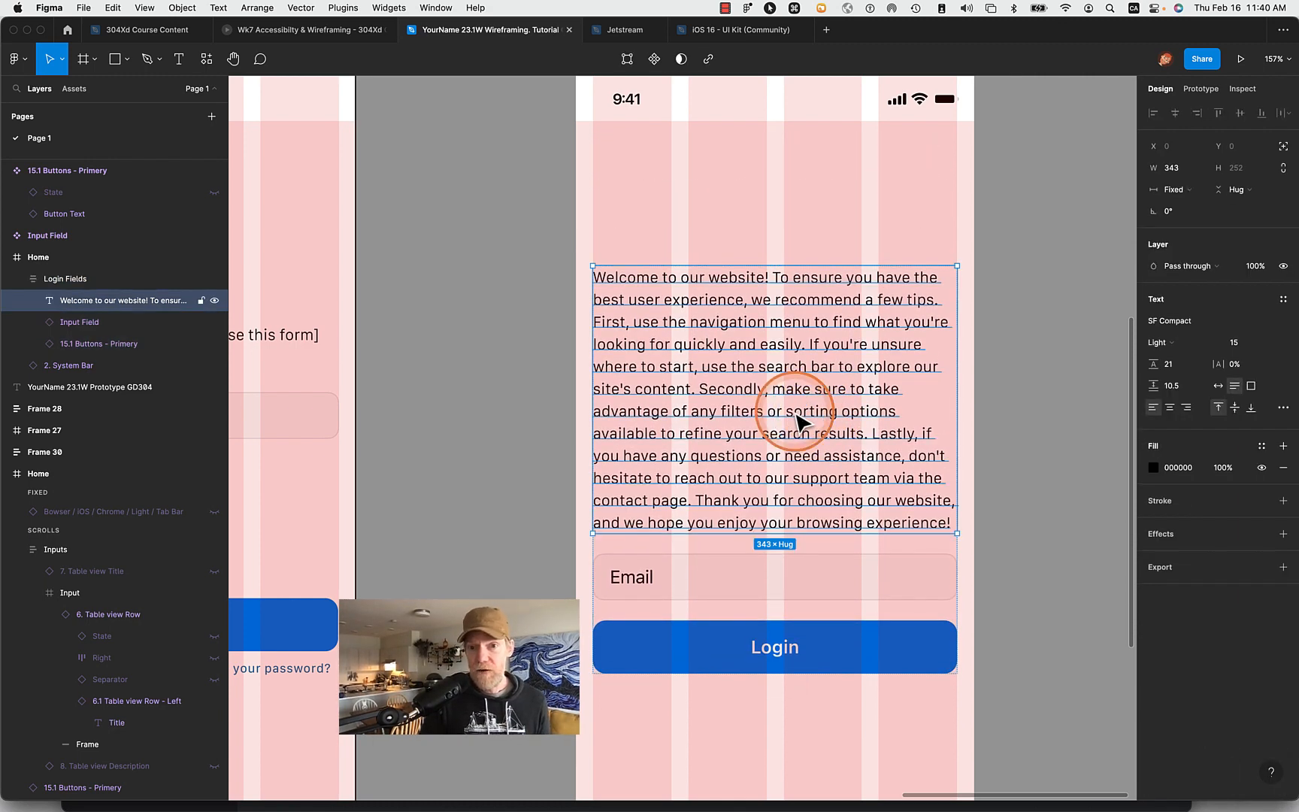
double_click(830, 435)
click(1050, 464)
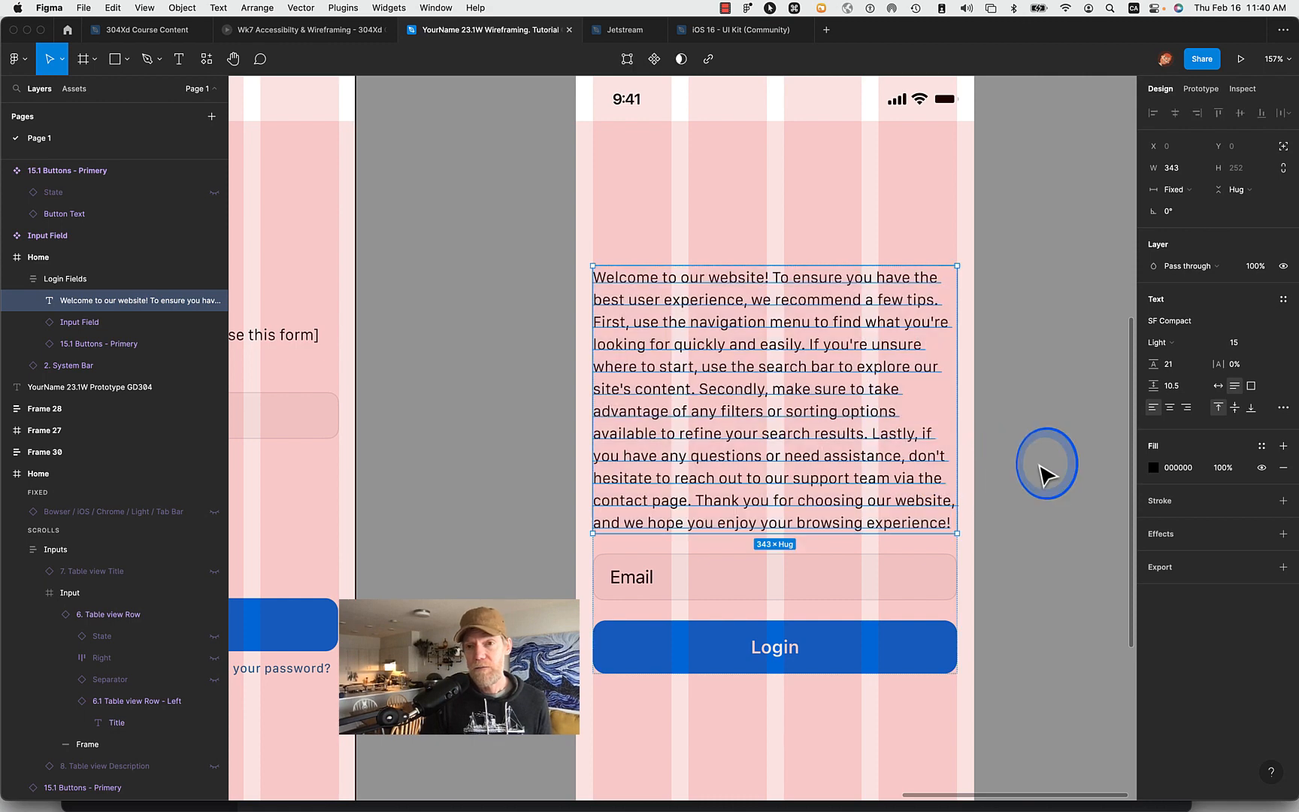
- Try the Login Fields frame at a fixed width of 256, and restore its resizing to Hug contents
click(90, 282)
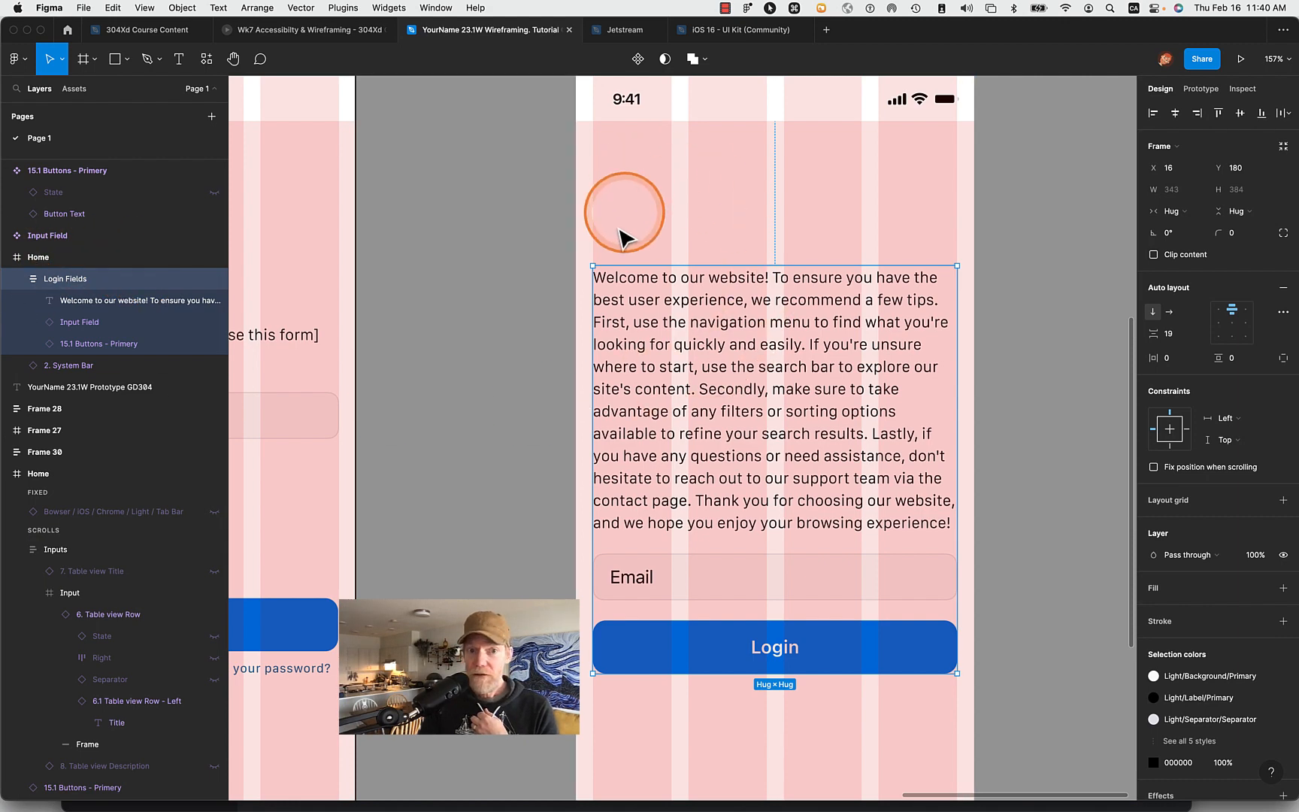
click(16, 278)
click(15, 279)
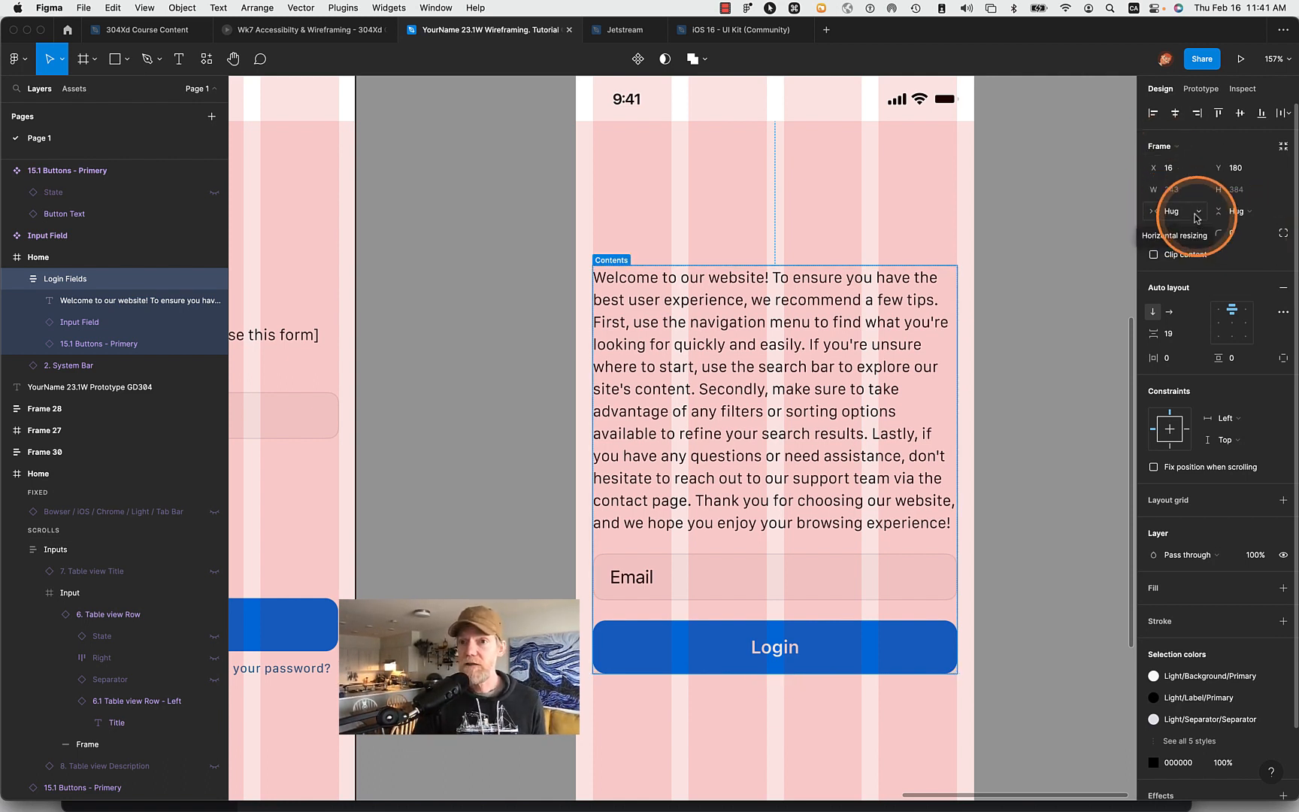
click(1187, 211)
click(1202, 195)
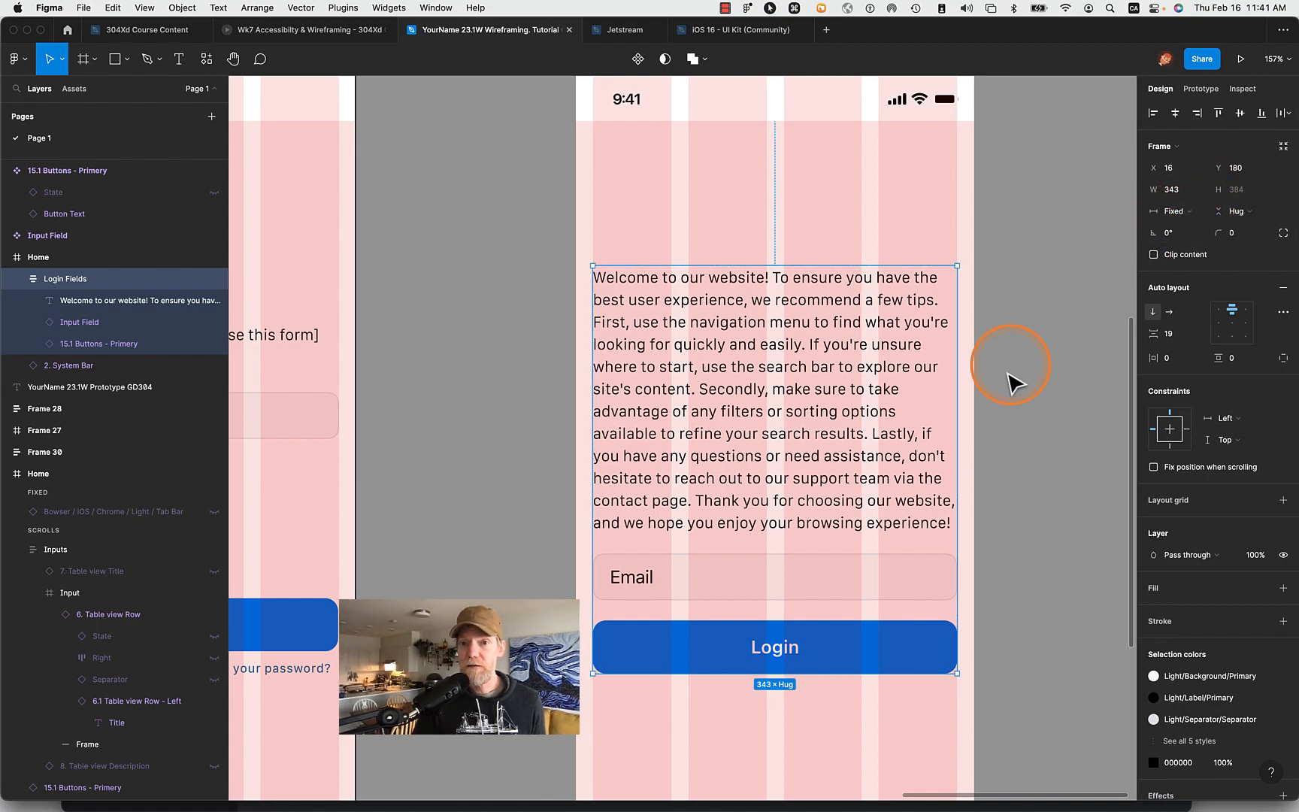
drag(955, 421, 866, 417)
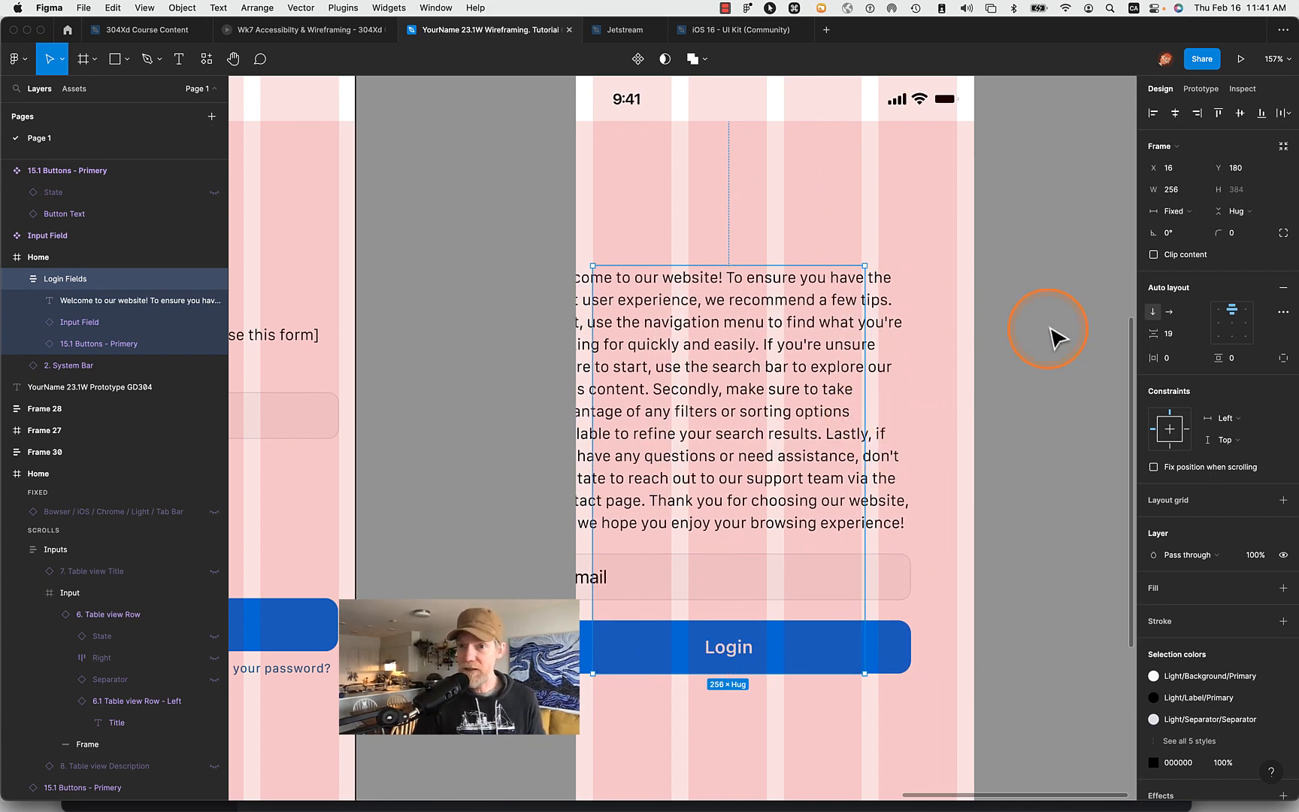
click(1173, 212)
click(1191, 227)
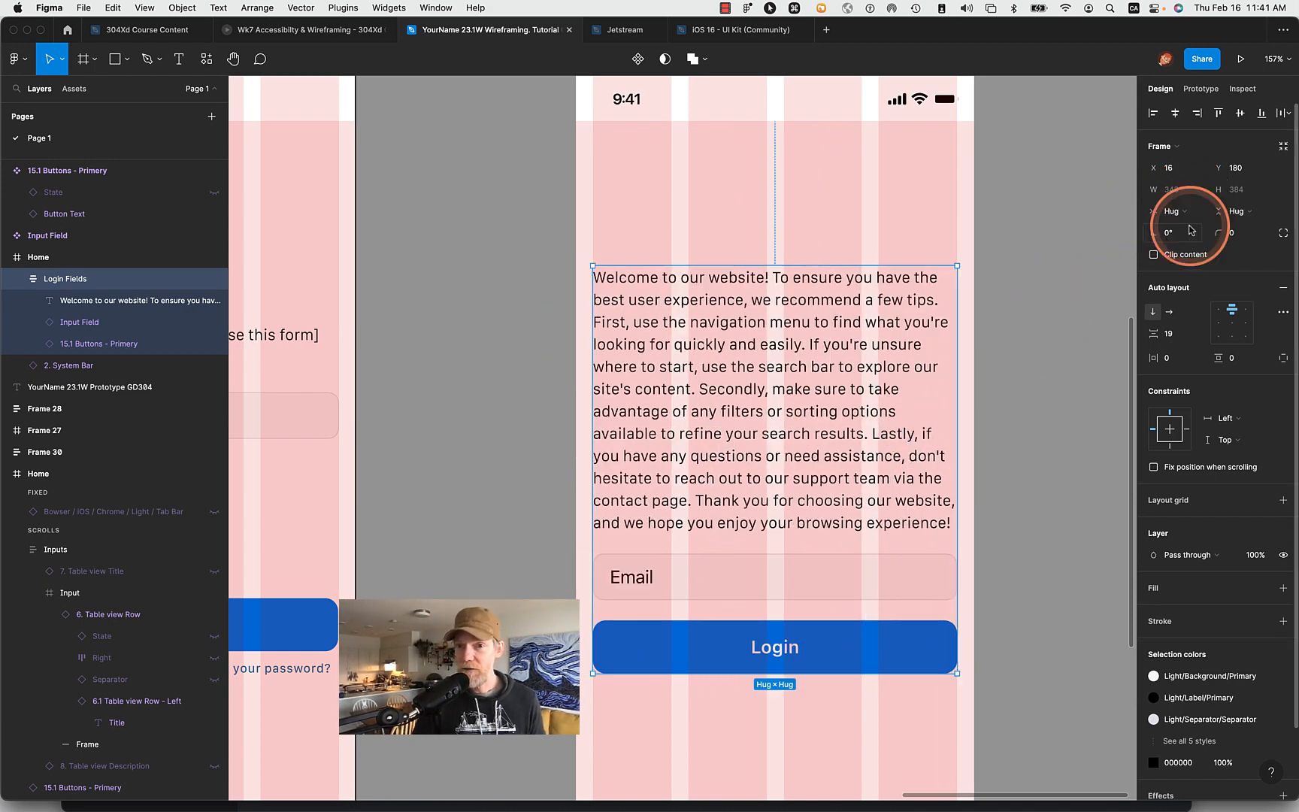
click(1237, 211)
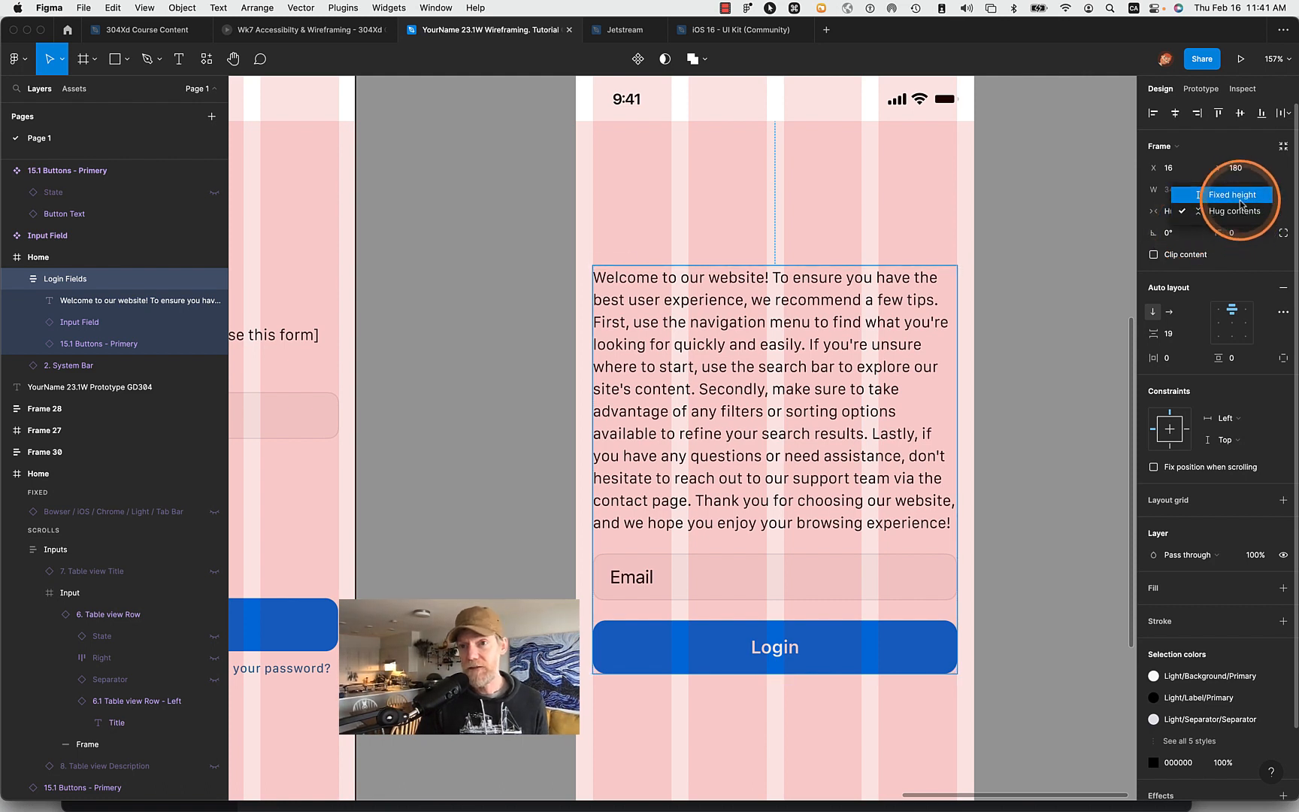
click(1241, 211)
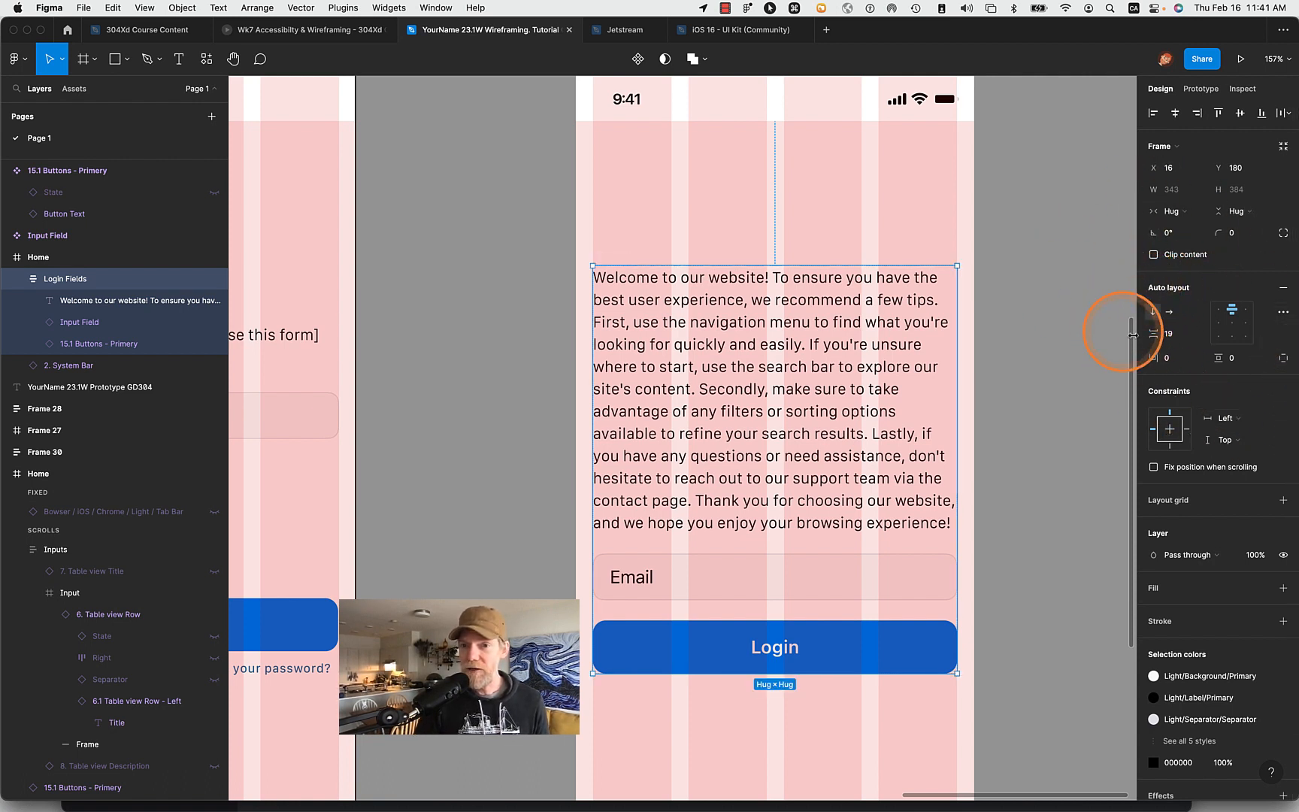
- Switch the Login Fields auto layout to horizontal direction
click(1170, 312)
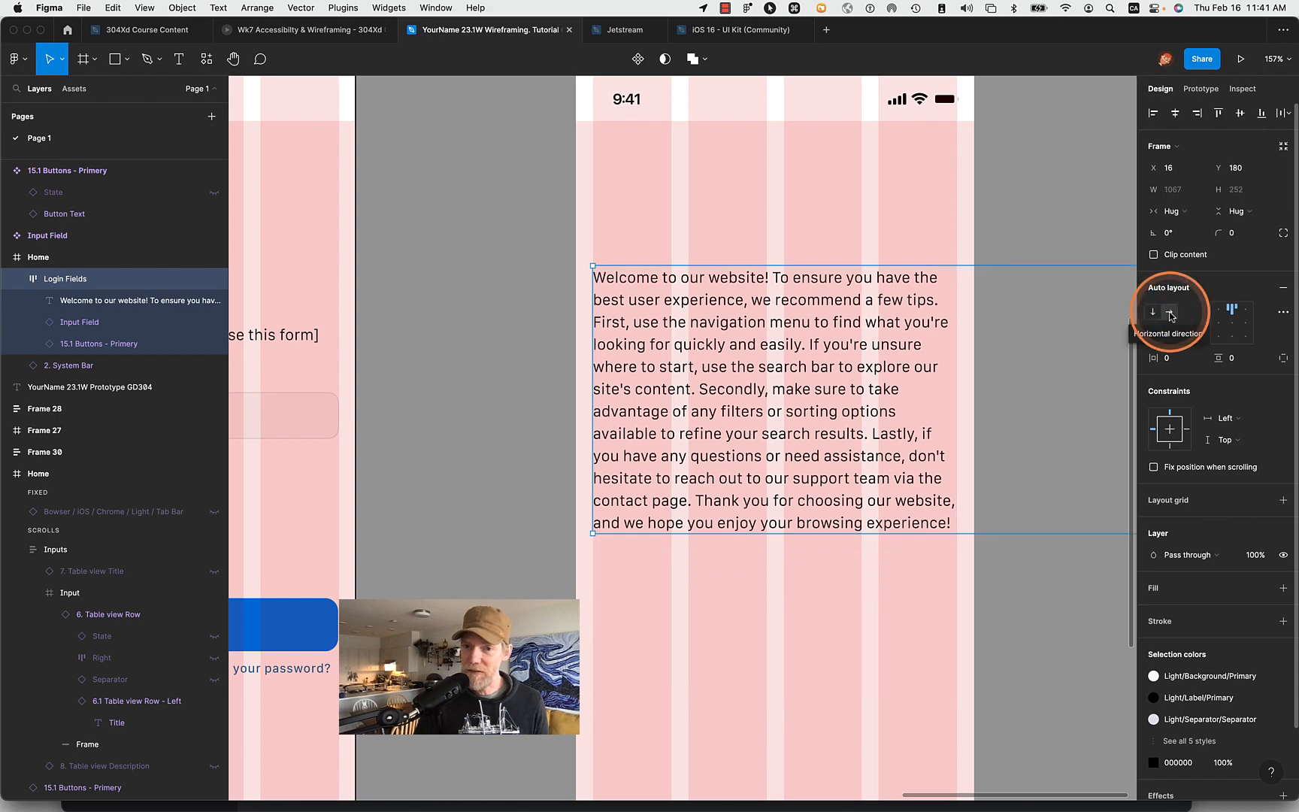
scroll(957, 371, right, 5)
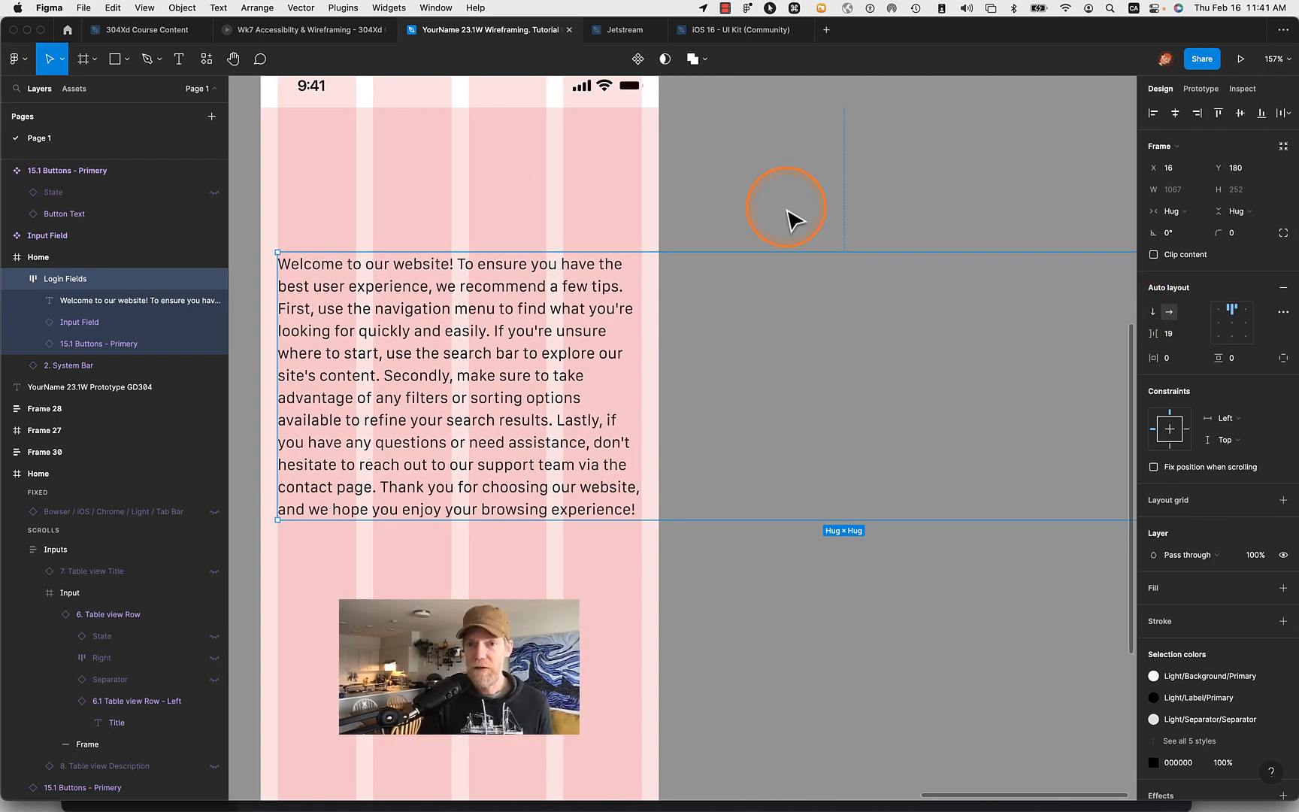
scroll(793, 220, up, 4)
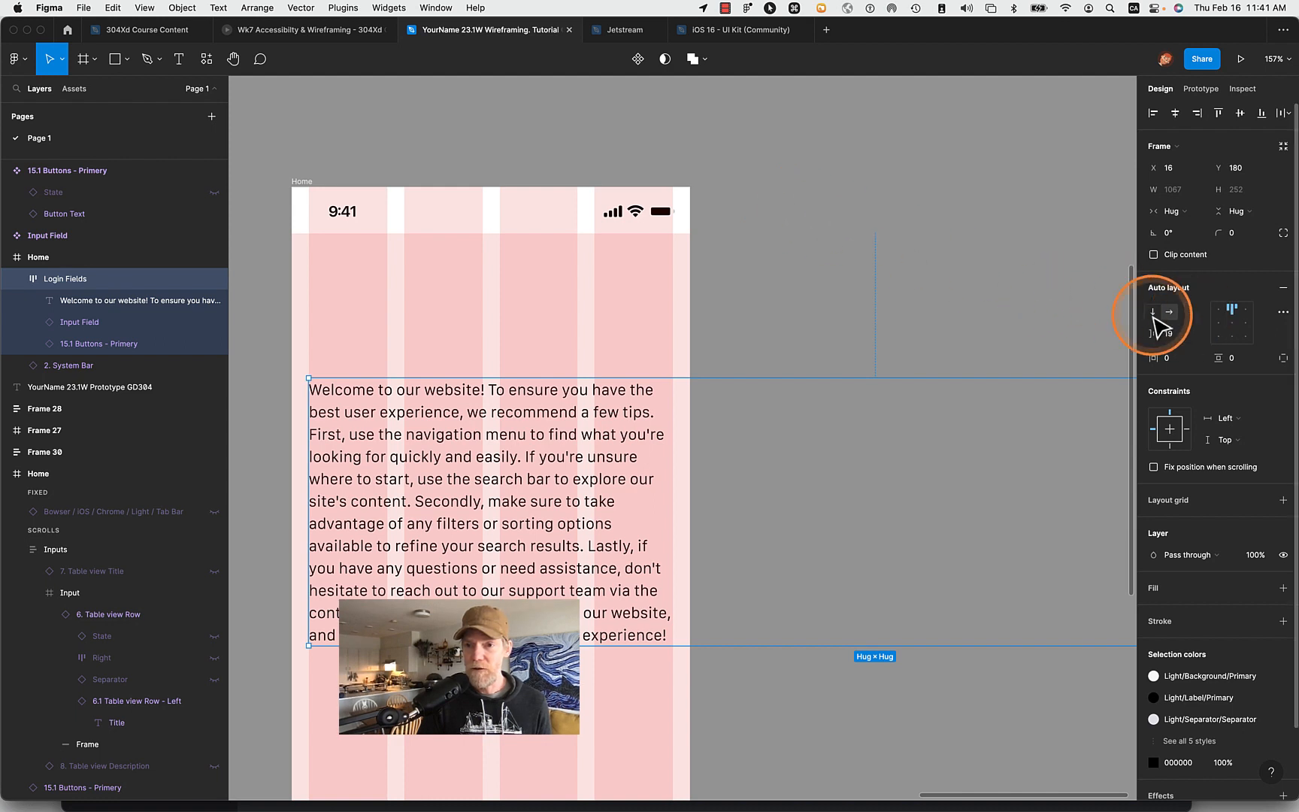
- Turn off Clip content on the Home frame that holds Login Fields
click(714, 252)
click(304, 183)
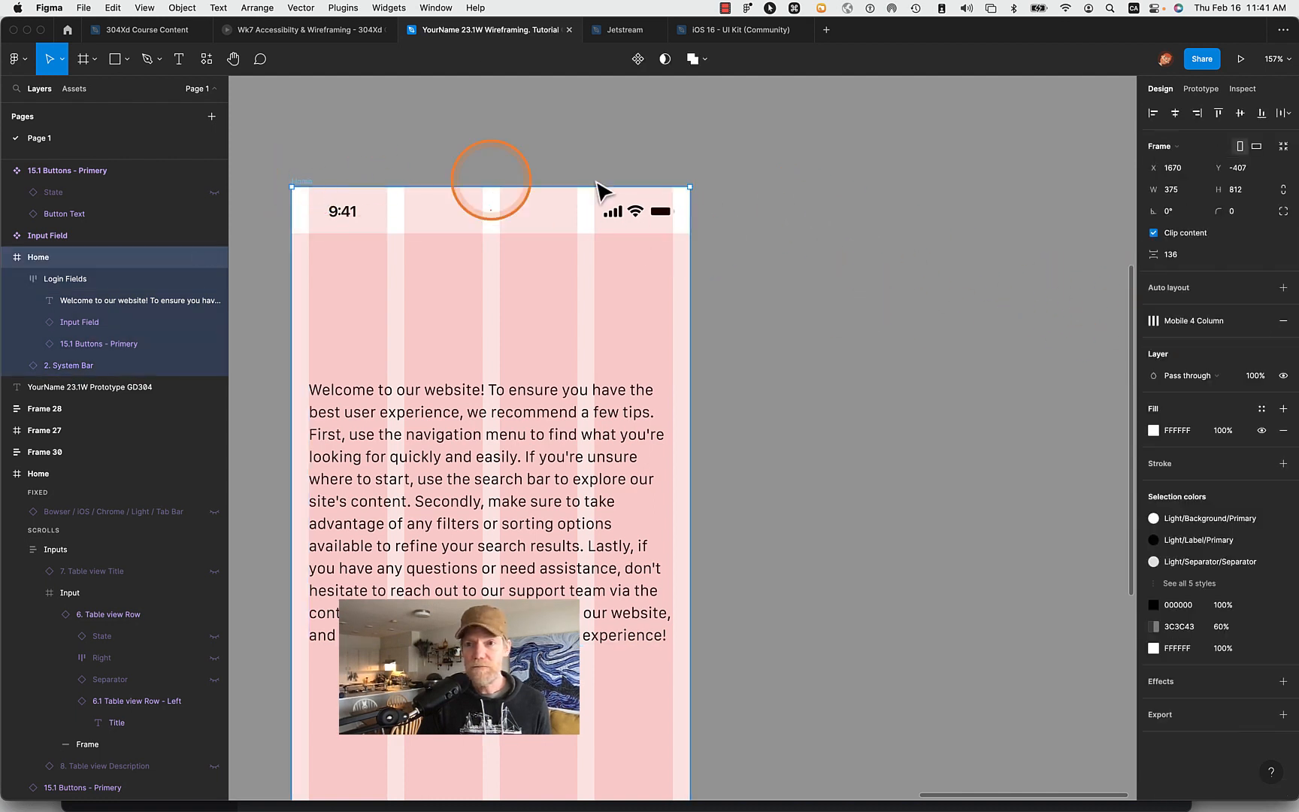
click(1153, 234)
scroll(896, 224, down, 10)
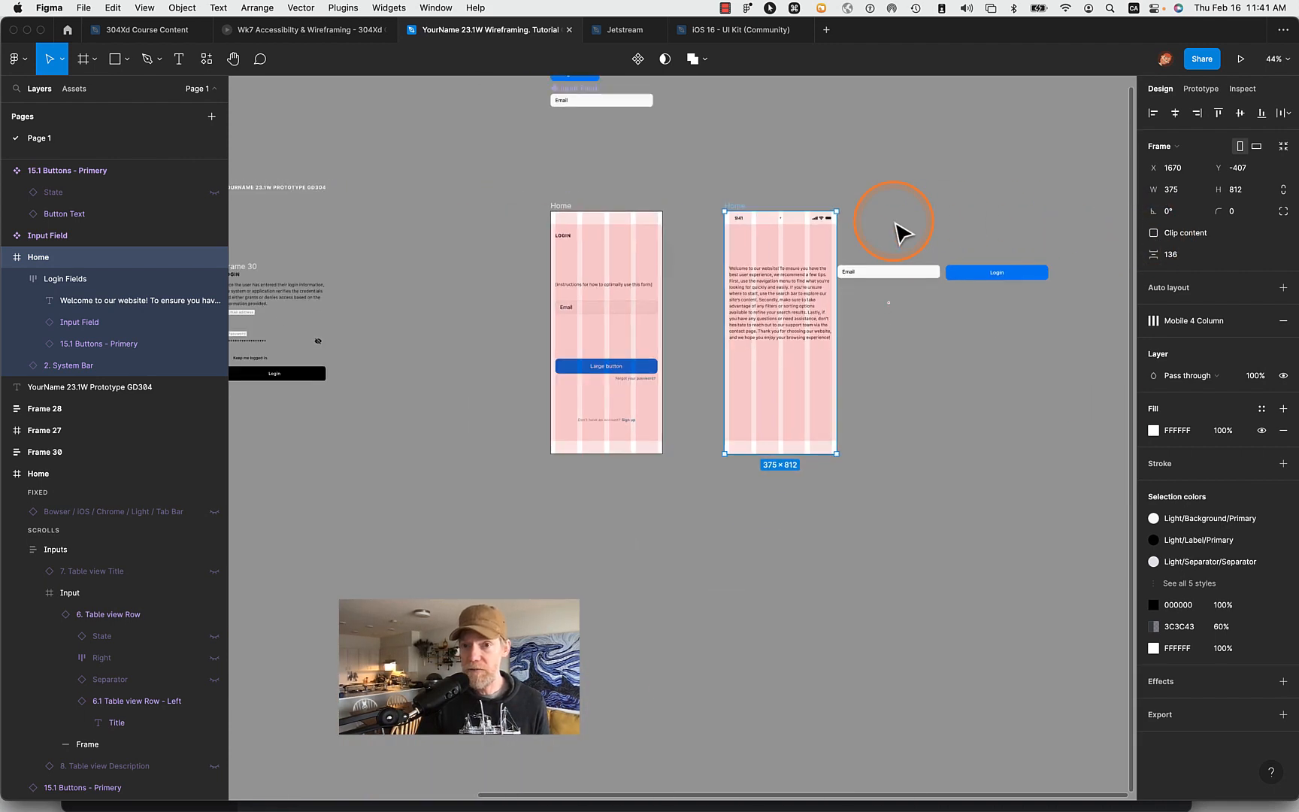
- Set the Login Fields auto layout to vertical direction with 16 spacing between items
click(750, 295)
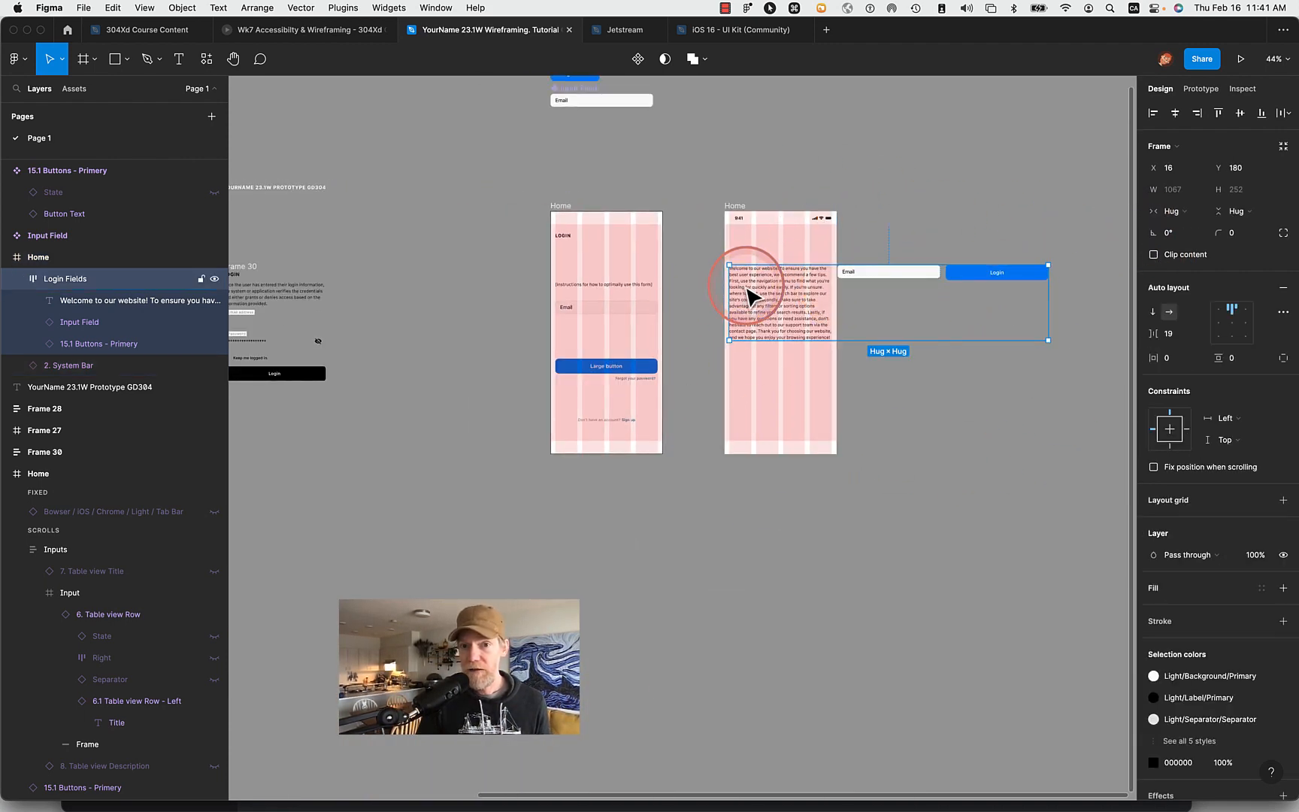
click(1155, 314)
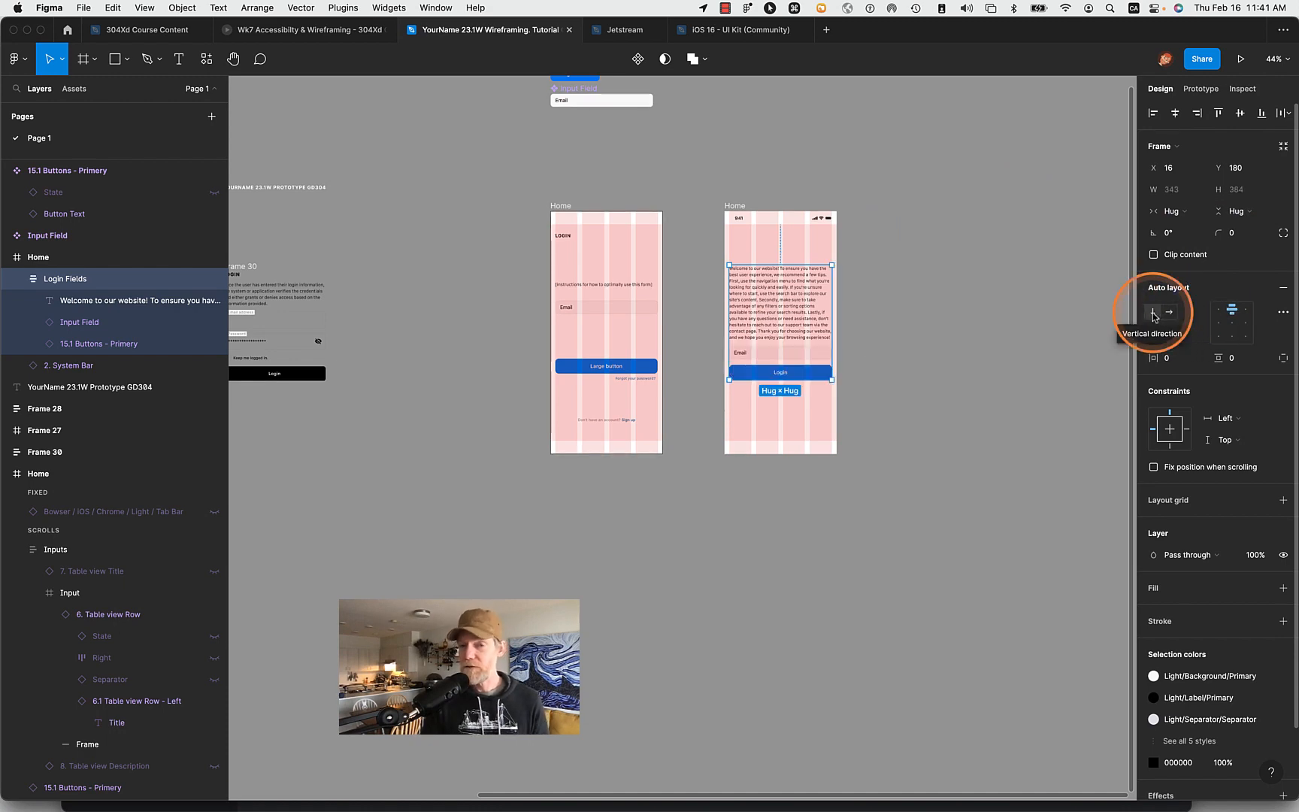
scroll(774, 310, up, 10)
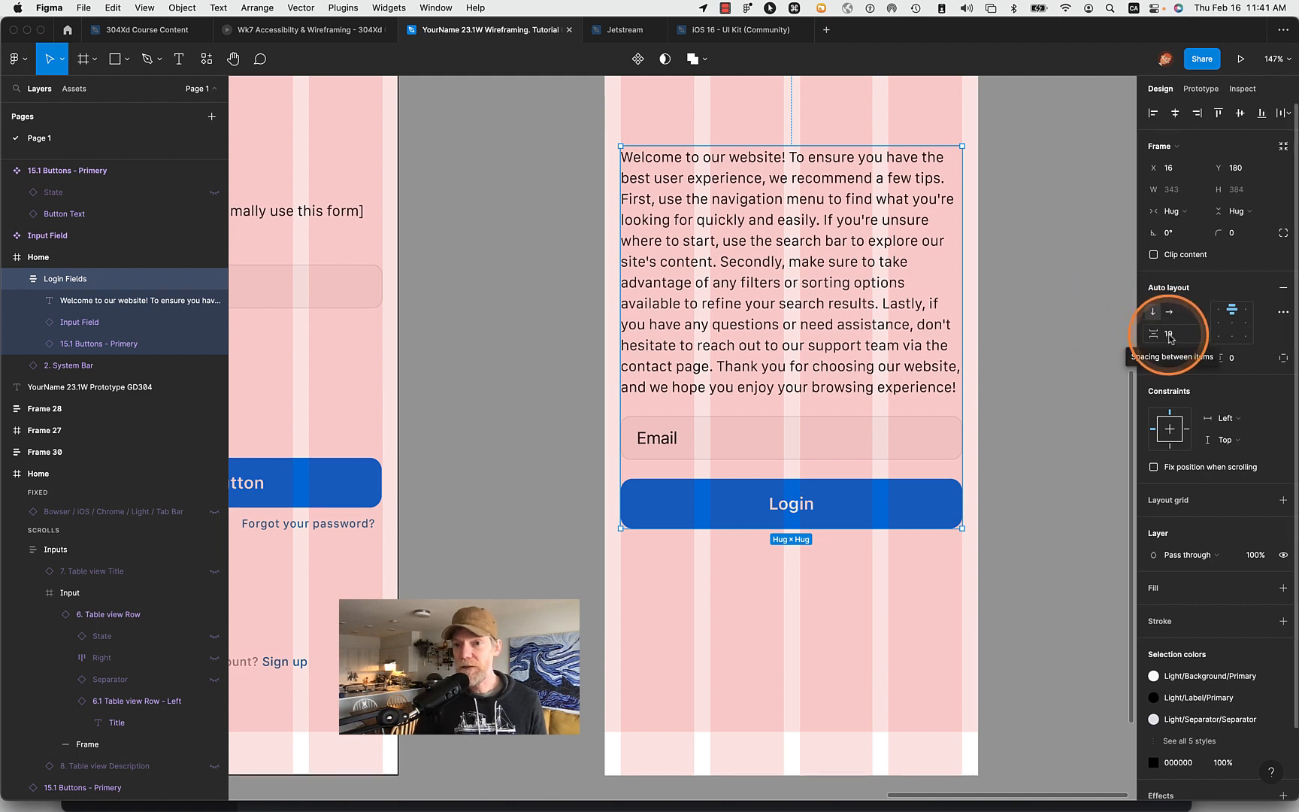
click(1170, 336)
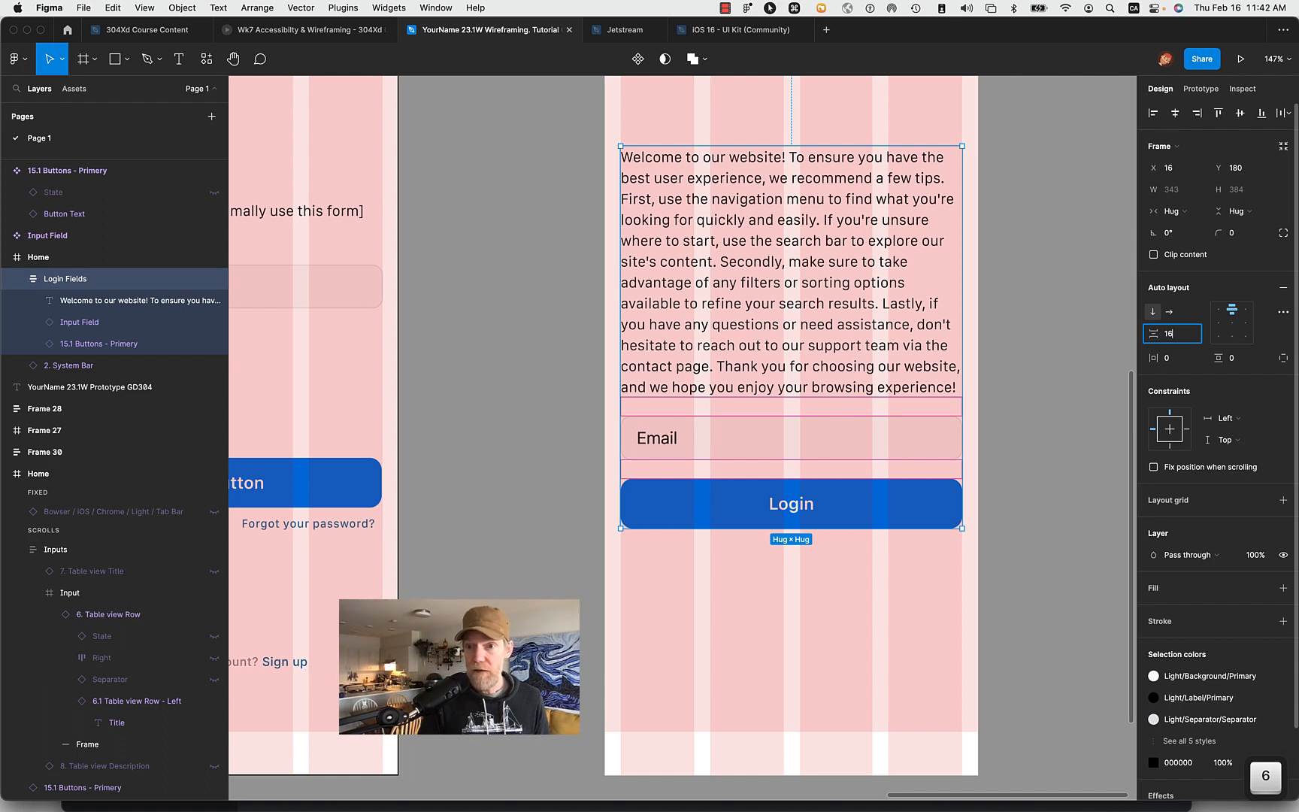
key(Return)
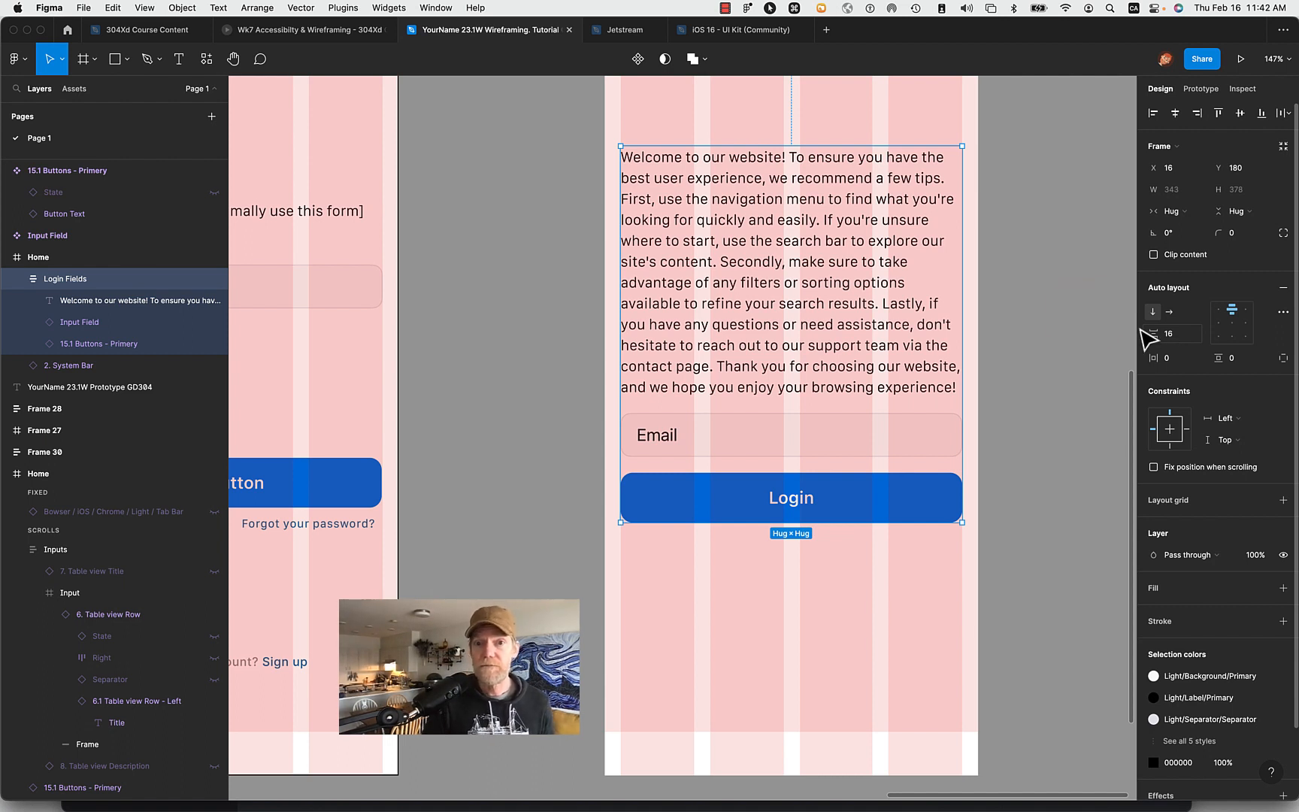
- Check the text settings of the Email title, and set the welcome paragraph's line height to 22
double_click(666, 445)
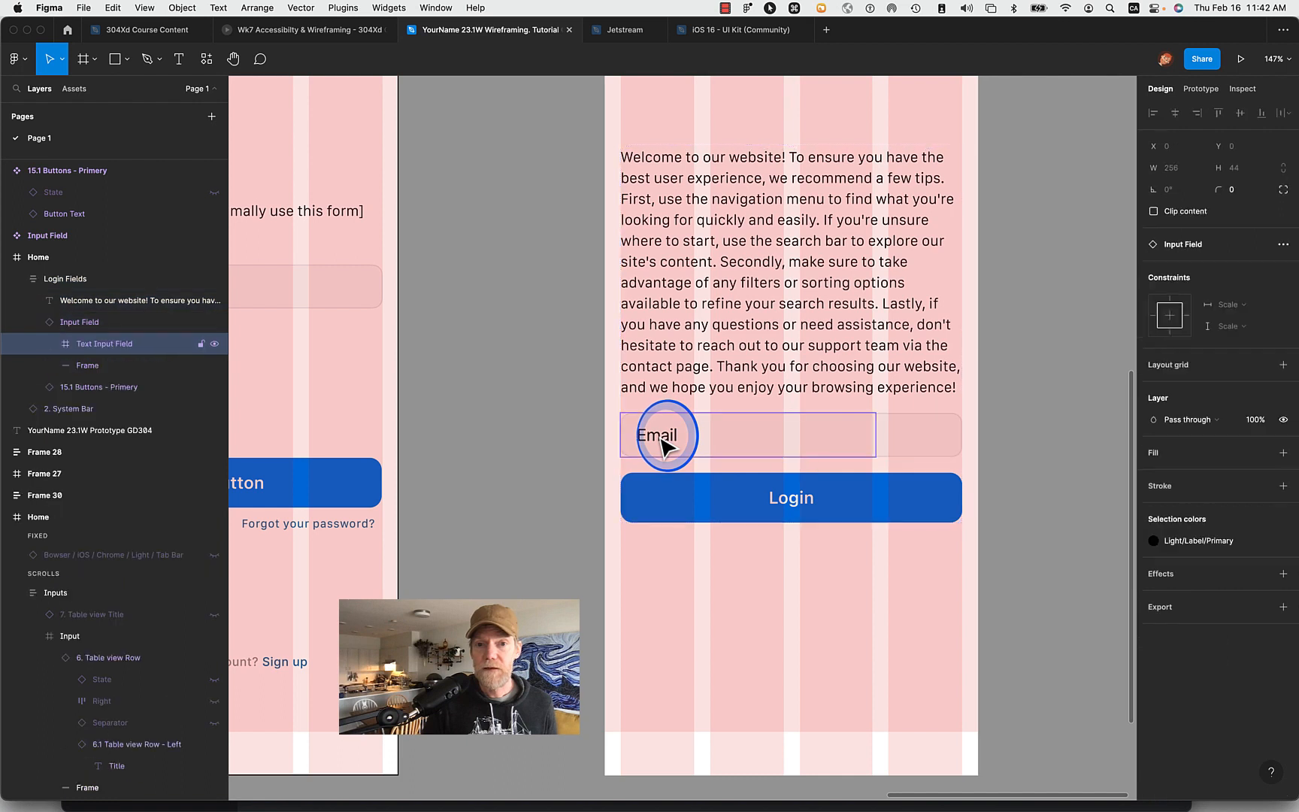
double_click(665, 443)
double_click(665, 443)
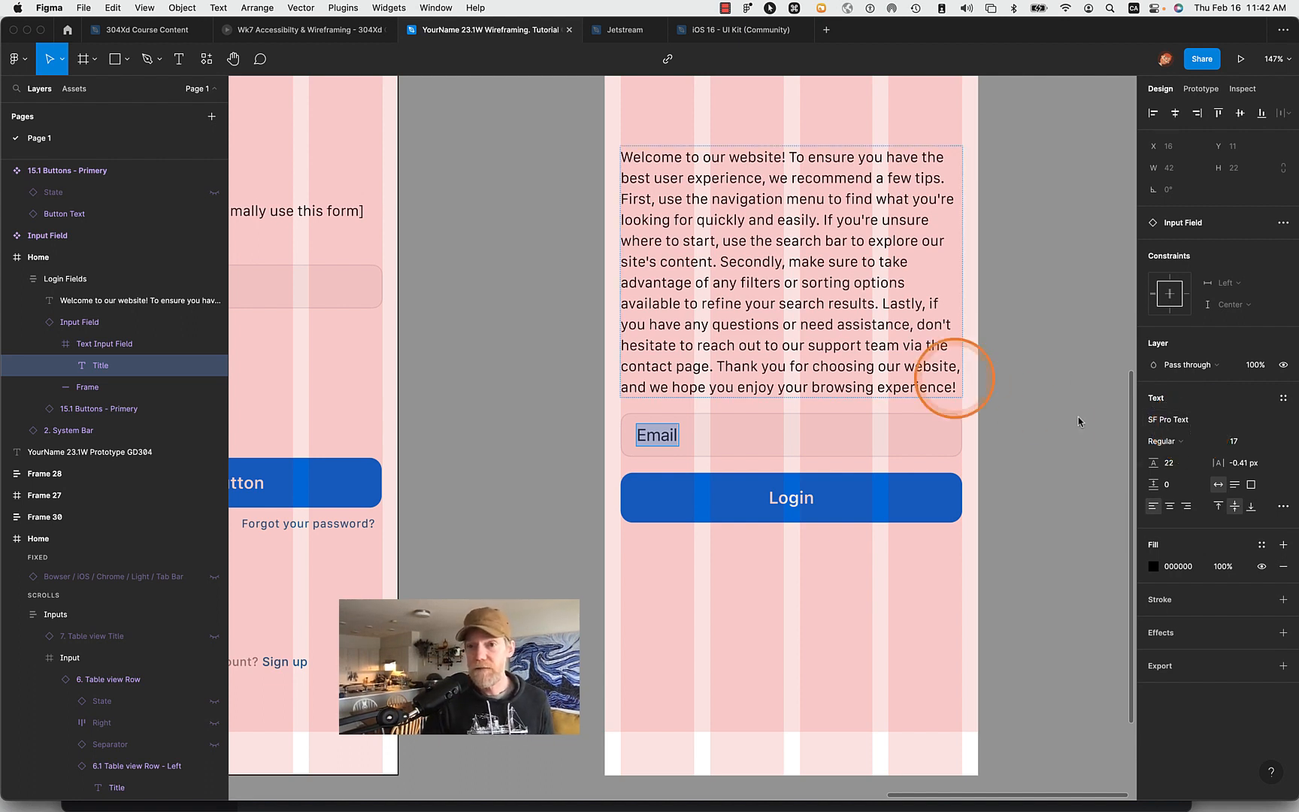
double_click(798, 310)
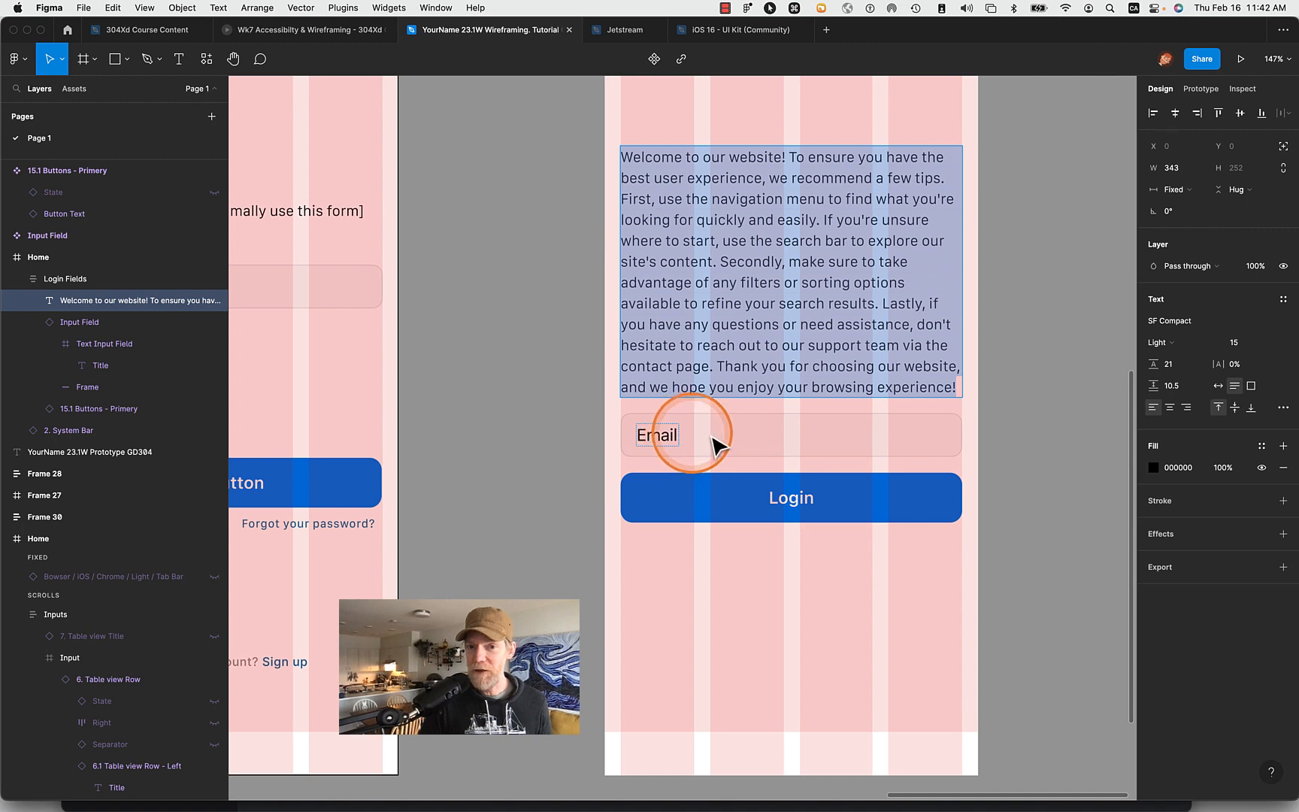
click(1180, 386)
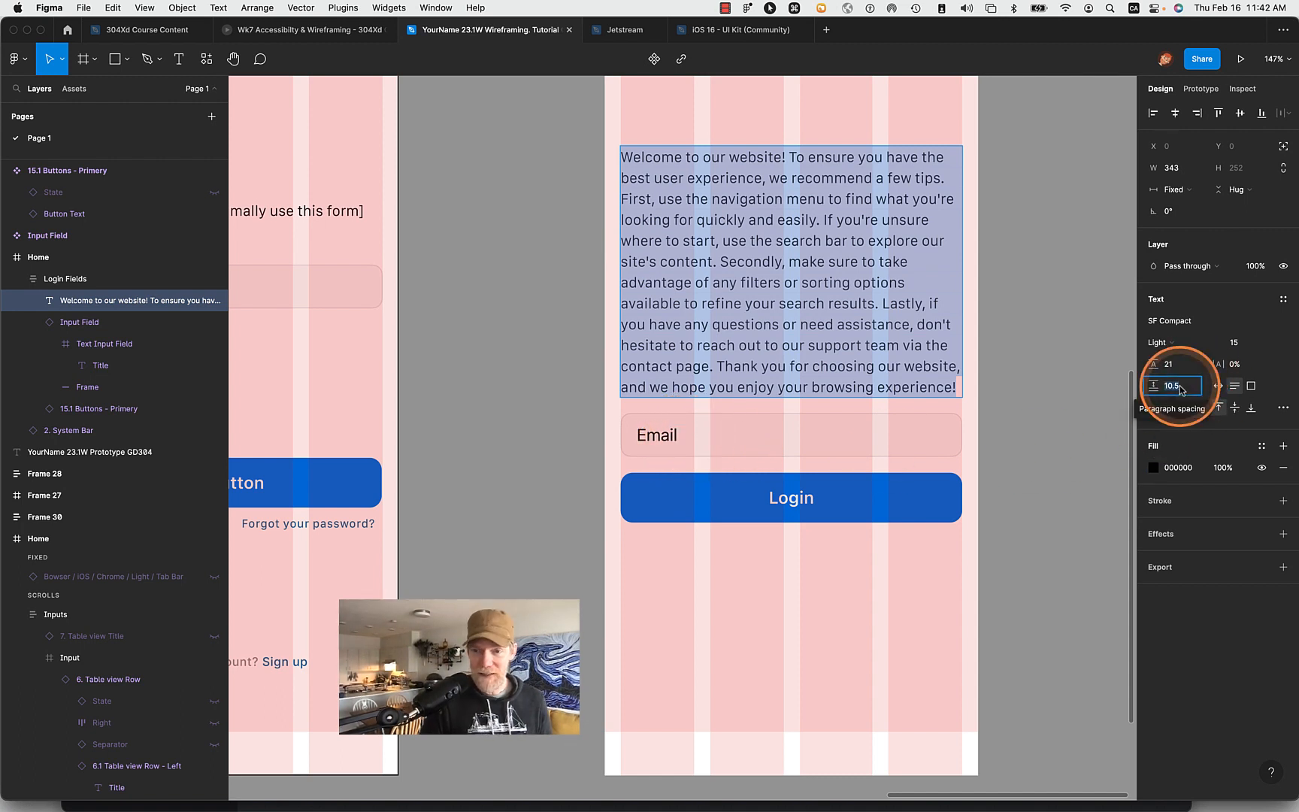
click(1176, 369)
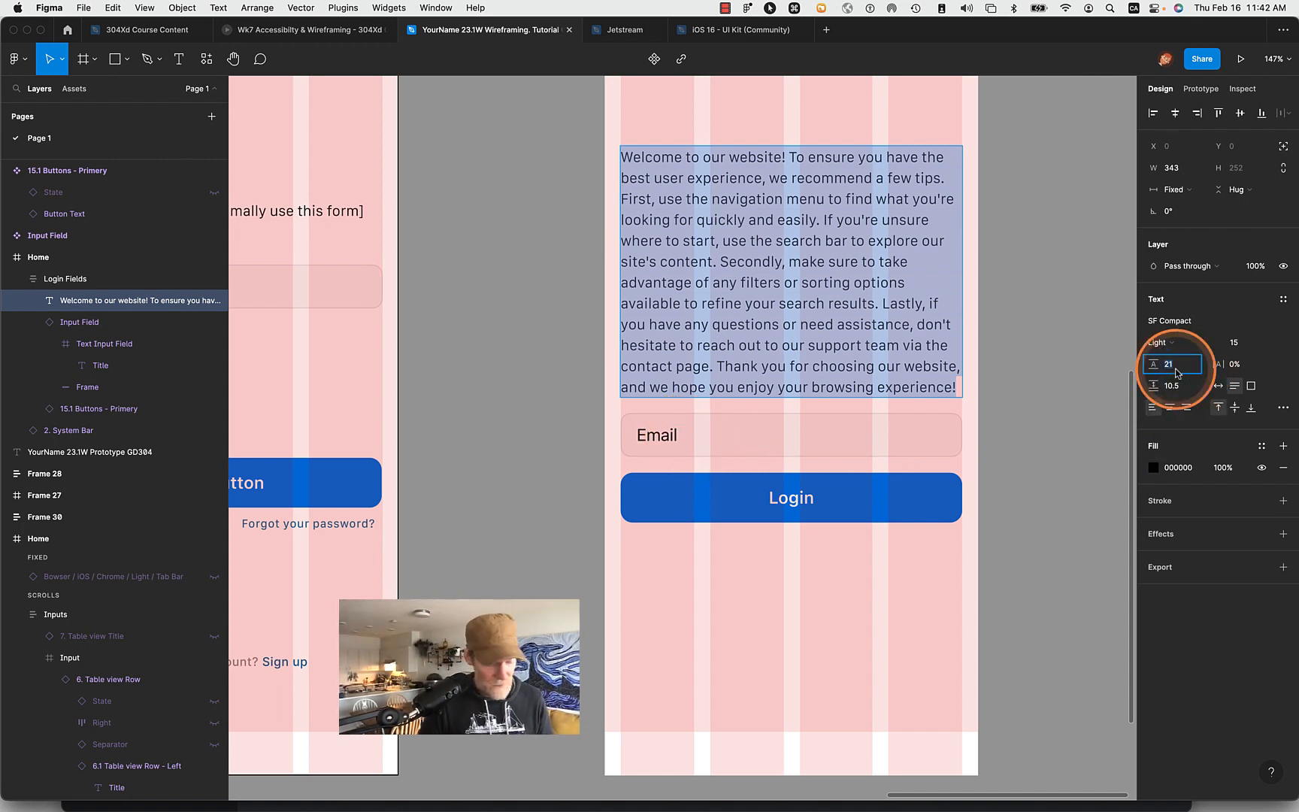
text(22)
key(Return)
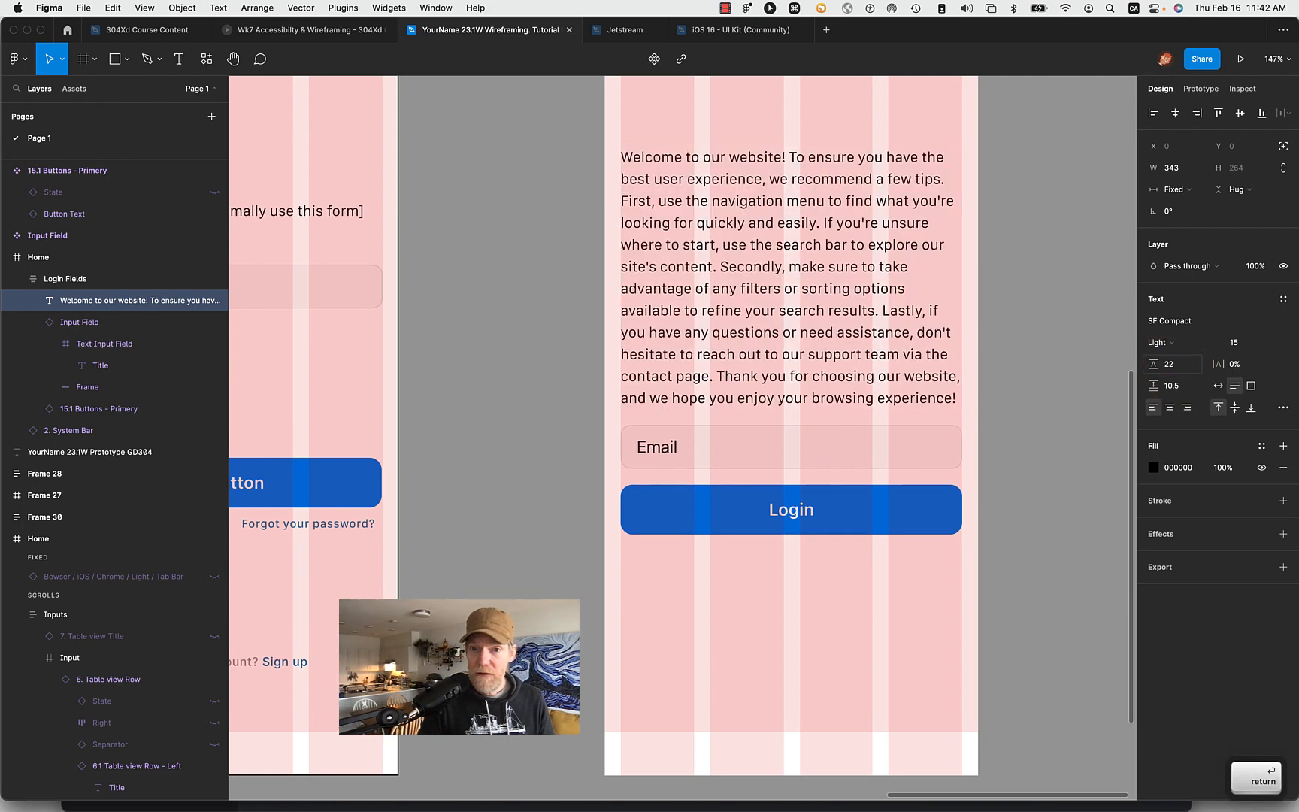
- Enter 10.5 as the welcome paragraph's paragraph spacing and deselect the text
click(1172, 384)
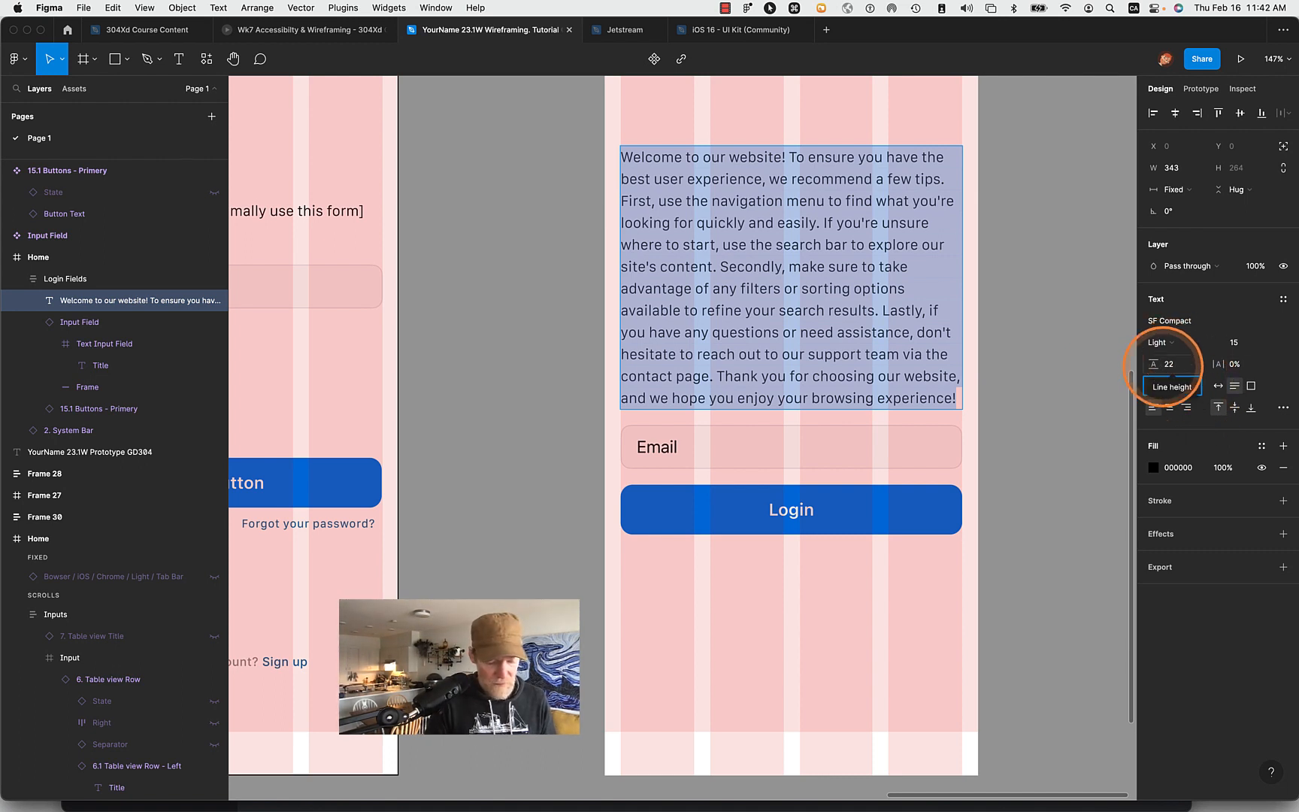
text(1)
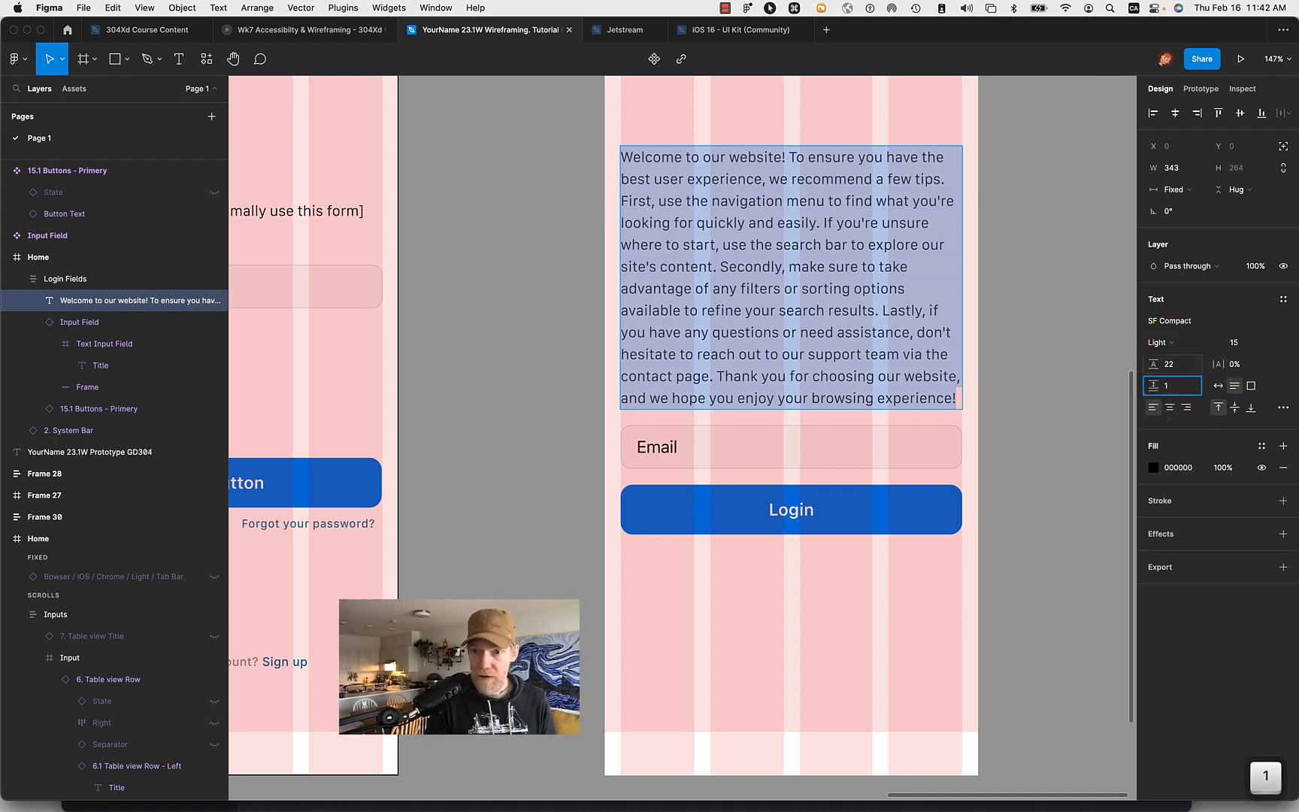
text(0)
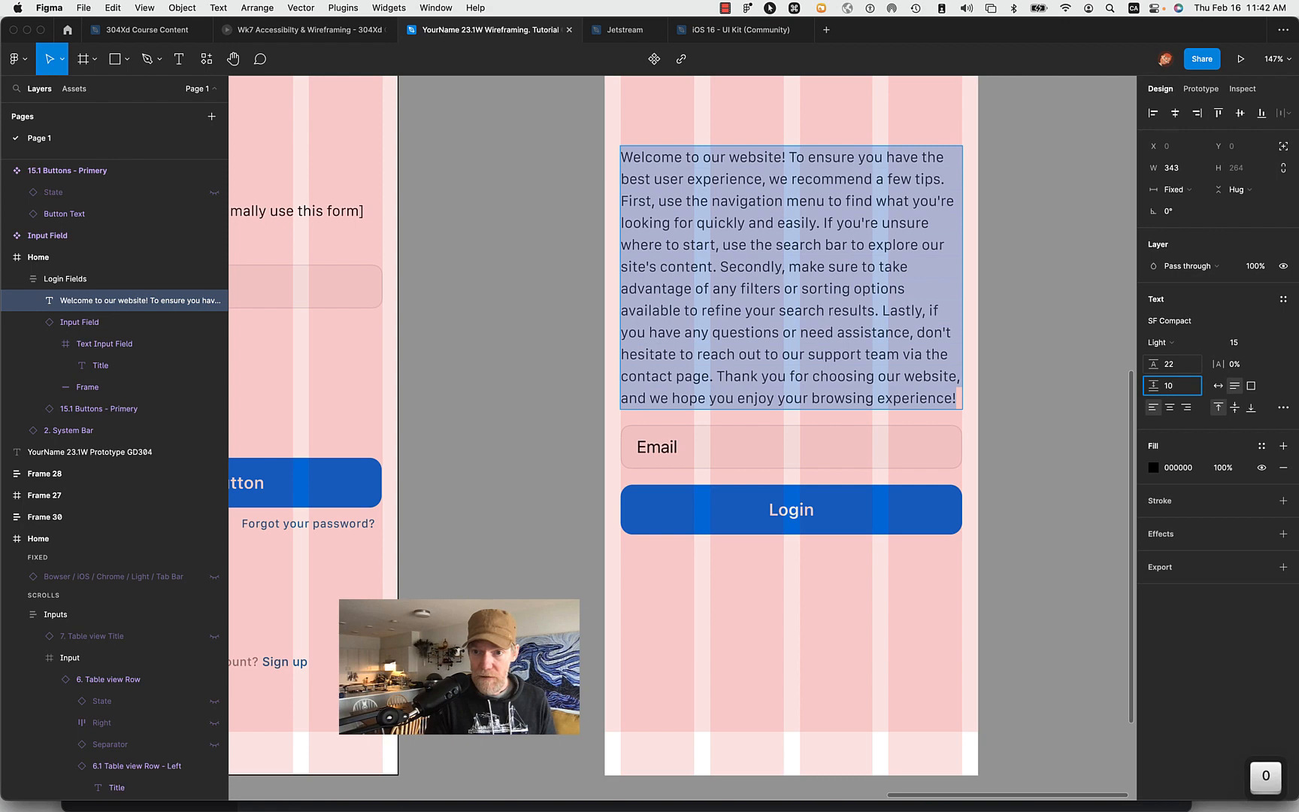
text(.5)
key(Return)
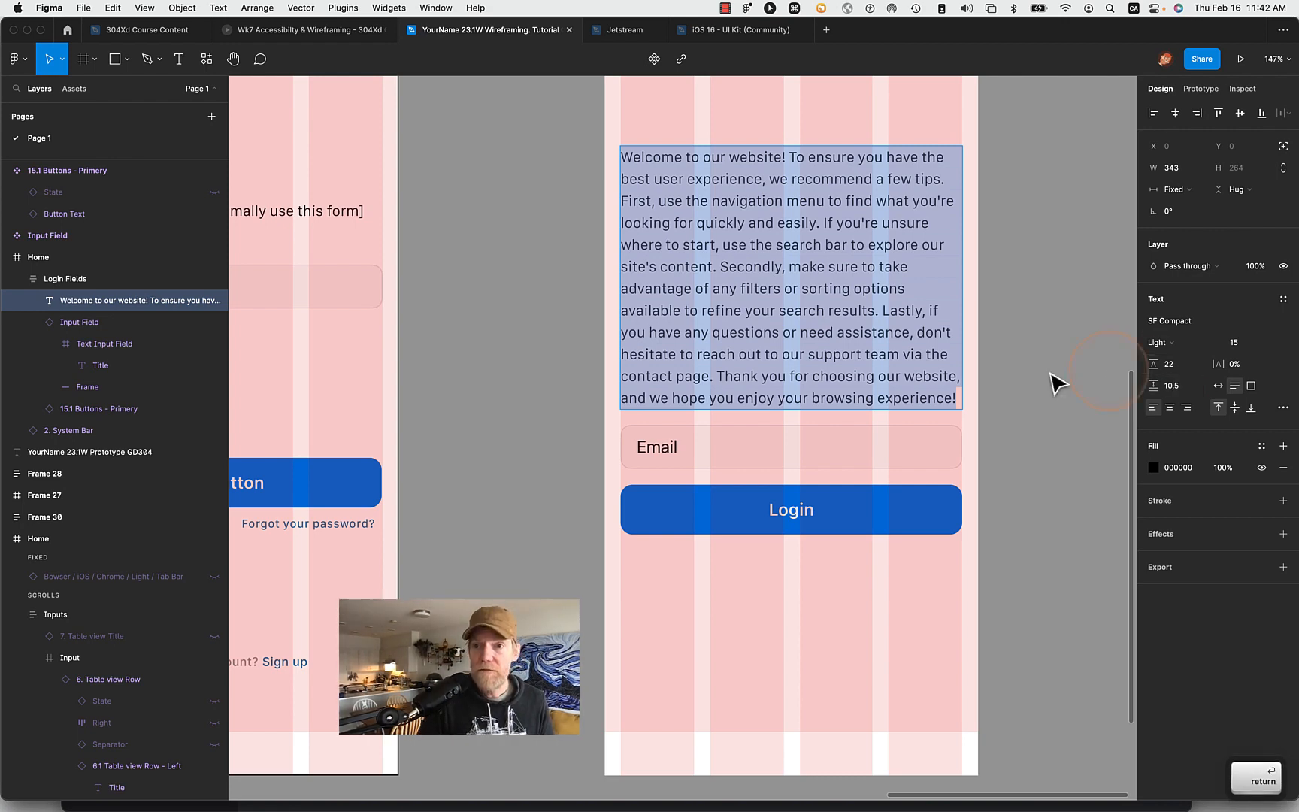
key(Escape)
click(1038, 347)
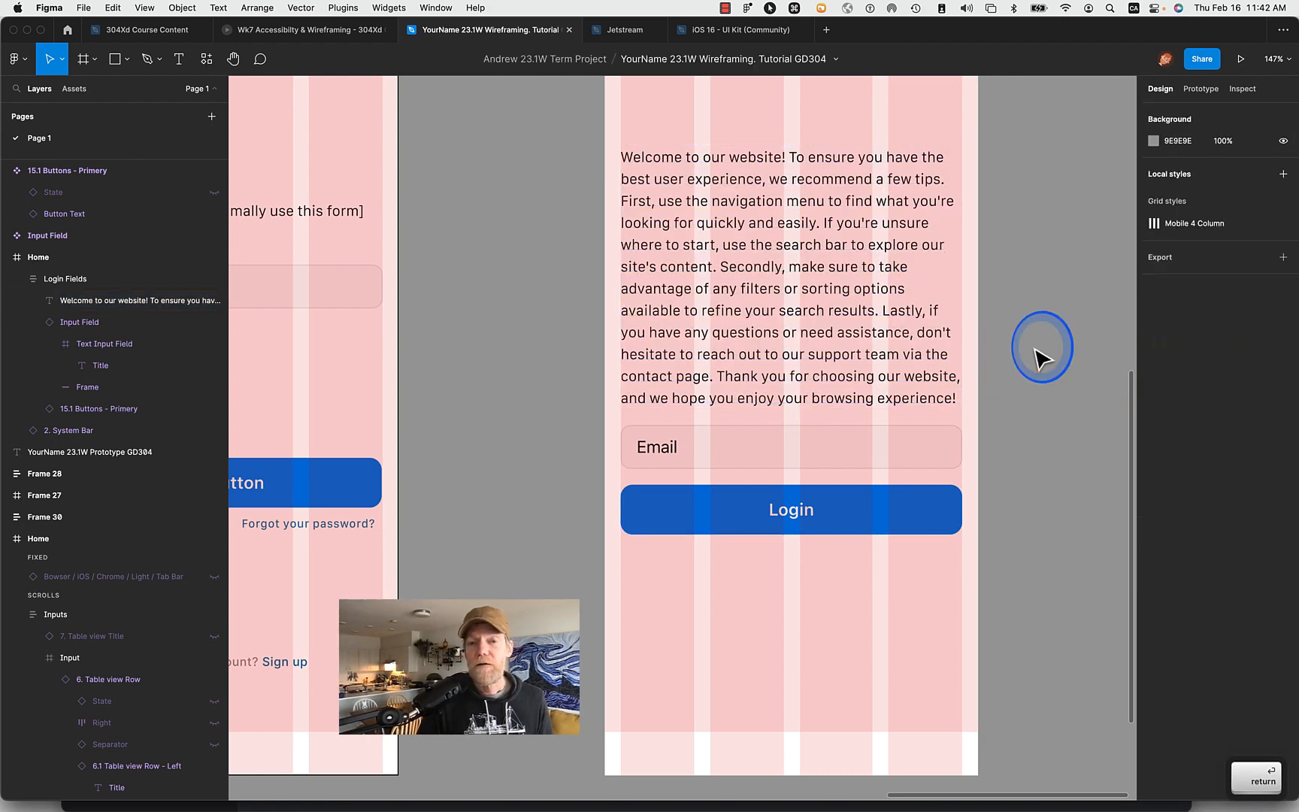
- Delete the welcome paragraph's last sentence, which begins with "Thank you for choosing our website"
double_click(837, 317)
double_click(953, 397)
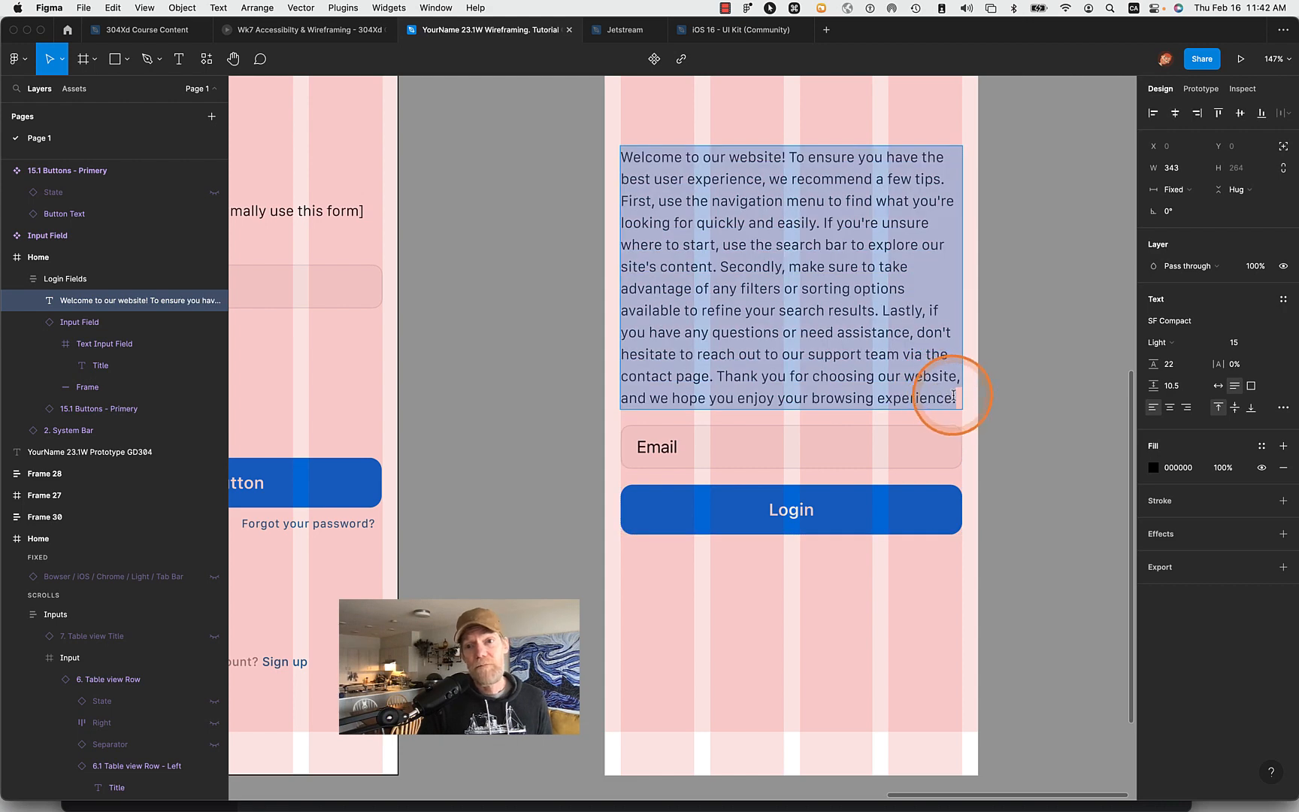
click(953, 396)
drag(955, 397, 714, 376)
key(BackSpace)
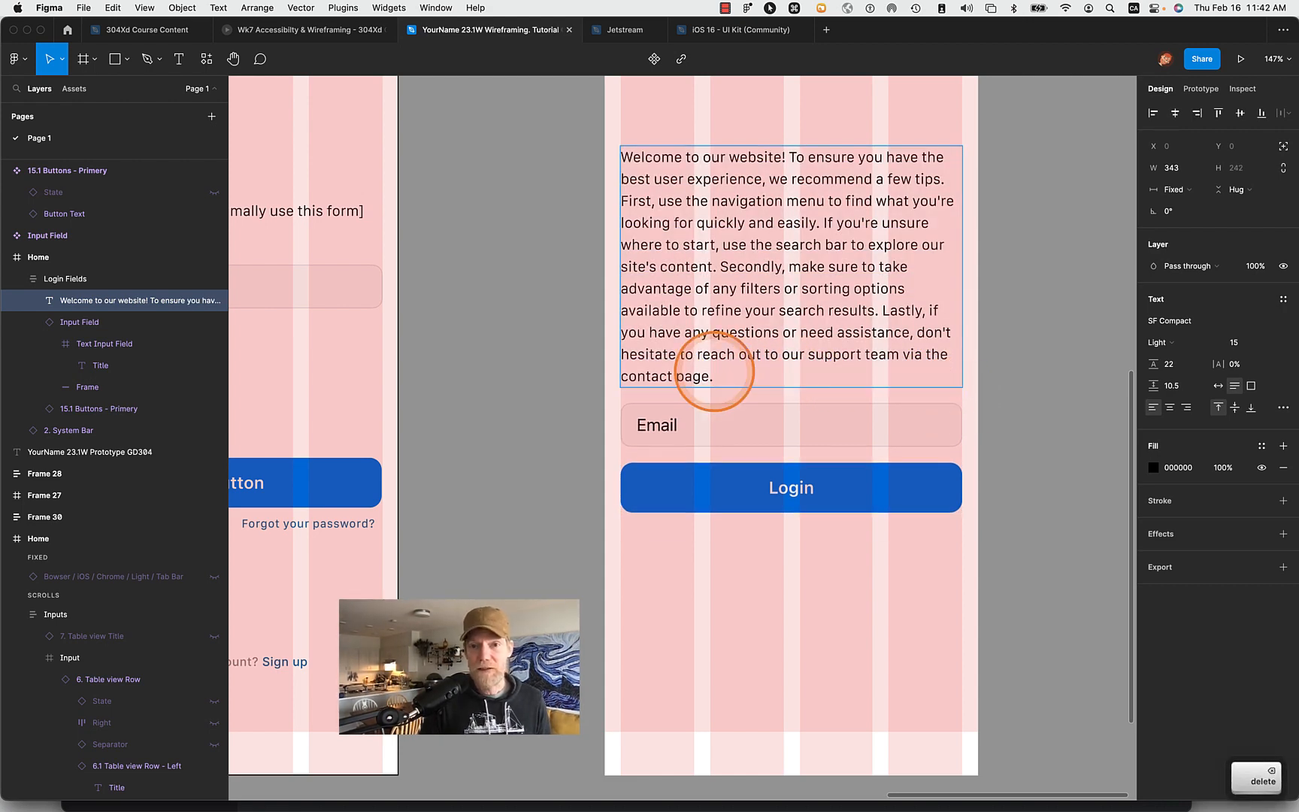
- Duplicate the Email input field within the Login Fields group so a second field sits above the Login button
key(Escape)
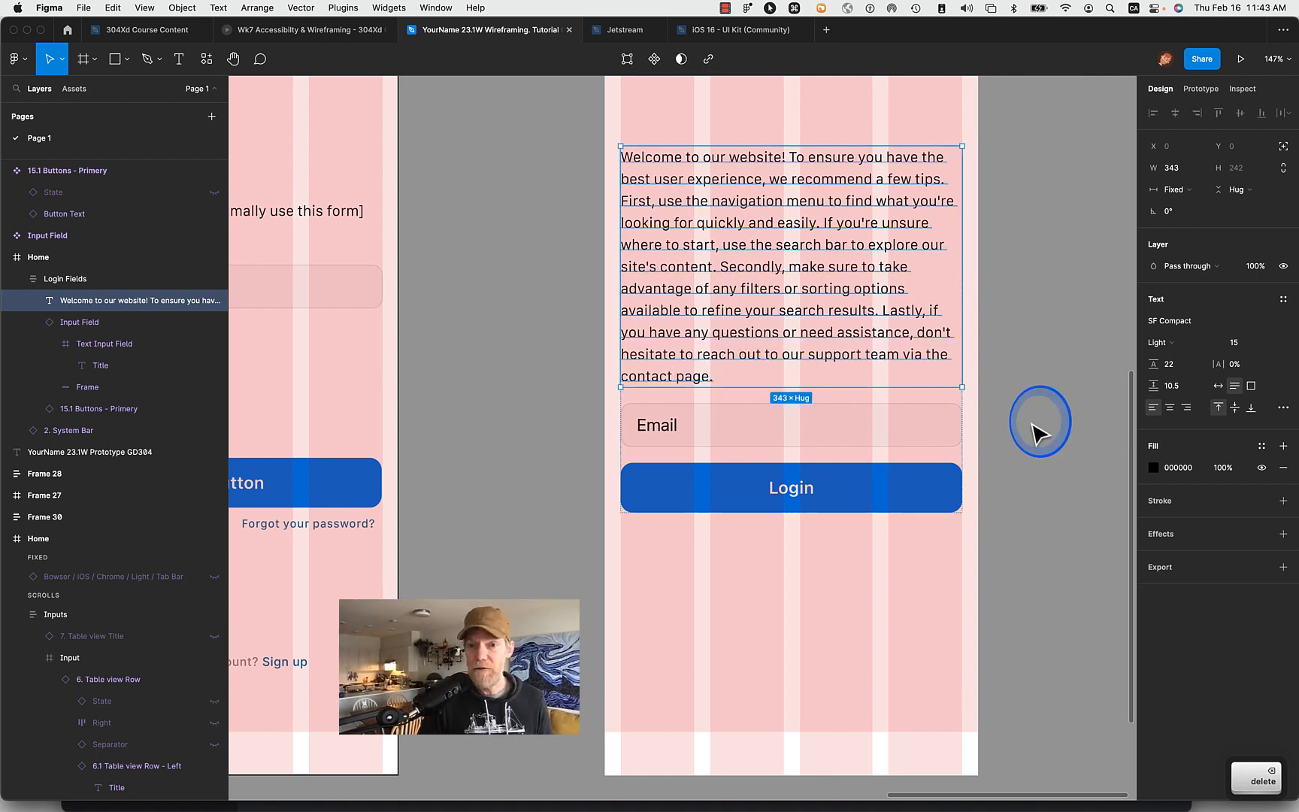
click(830, 447)
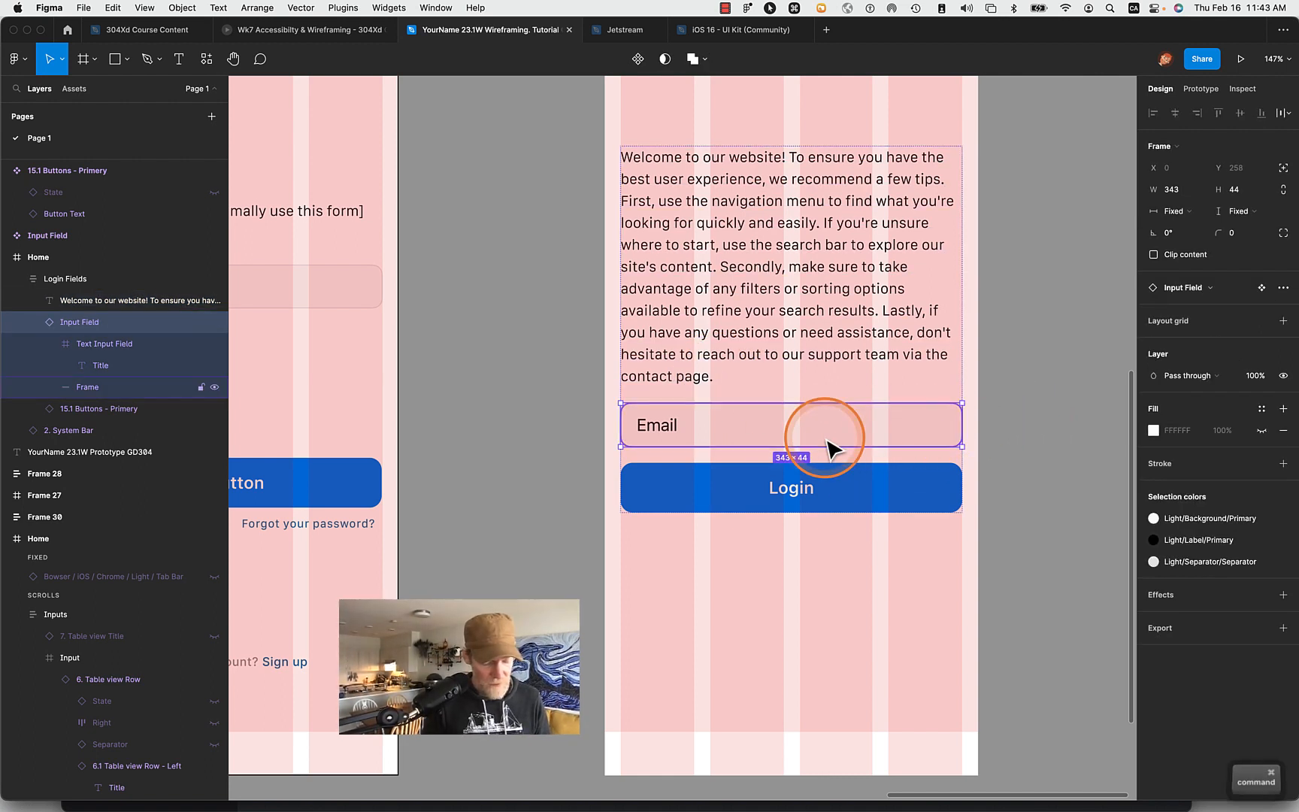
key(ctrl+v)
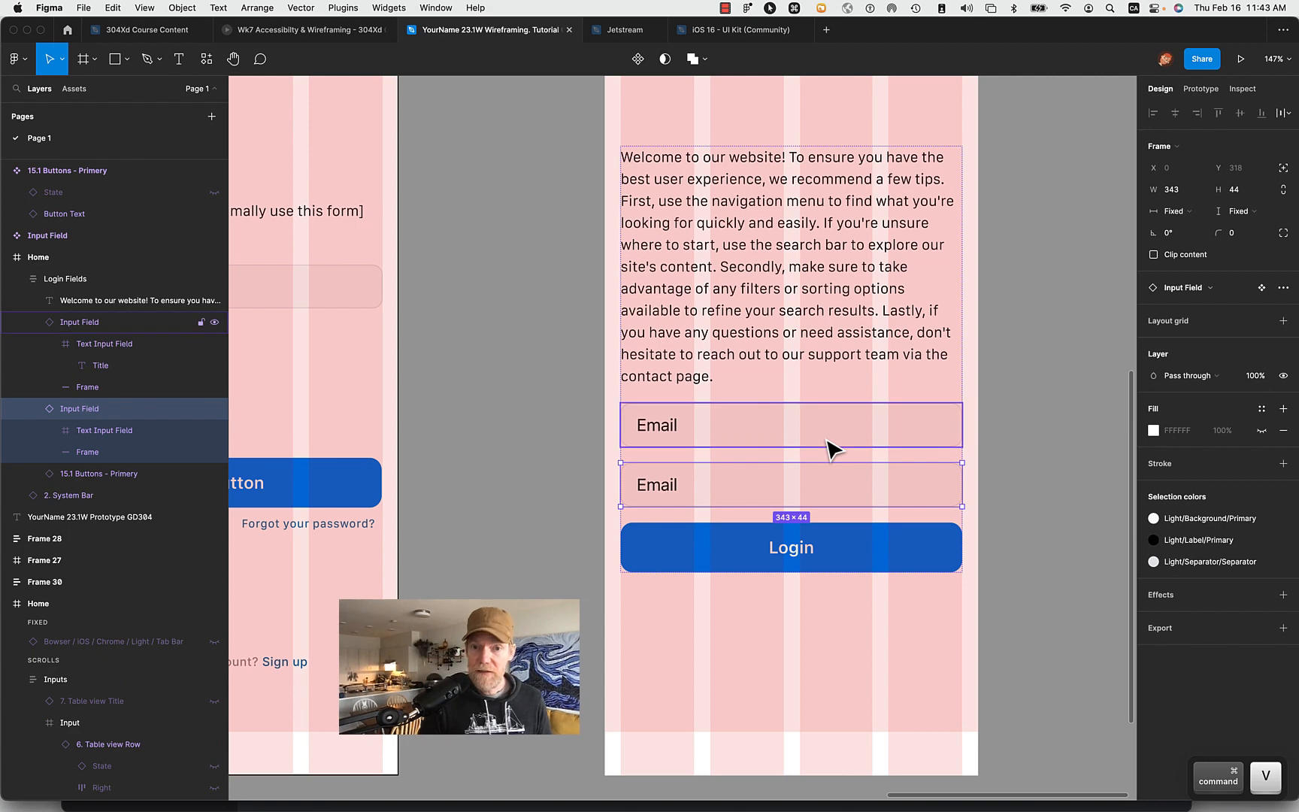
click(1053, 484)
- Change the label text of the second input field to "Password"
click(687, 493)
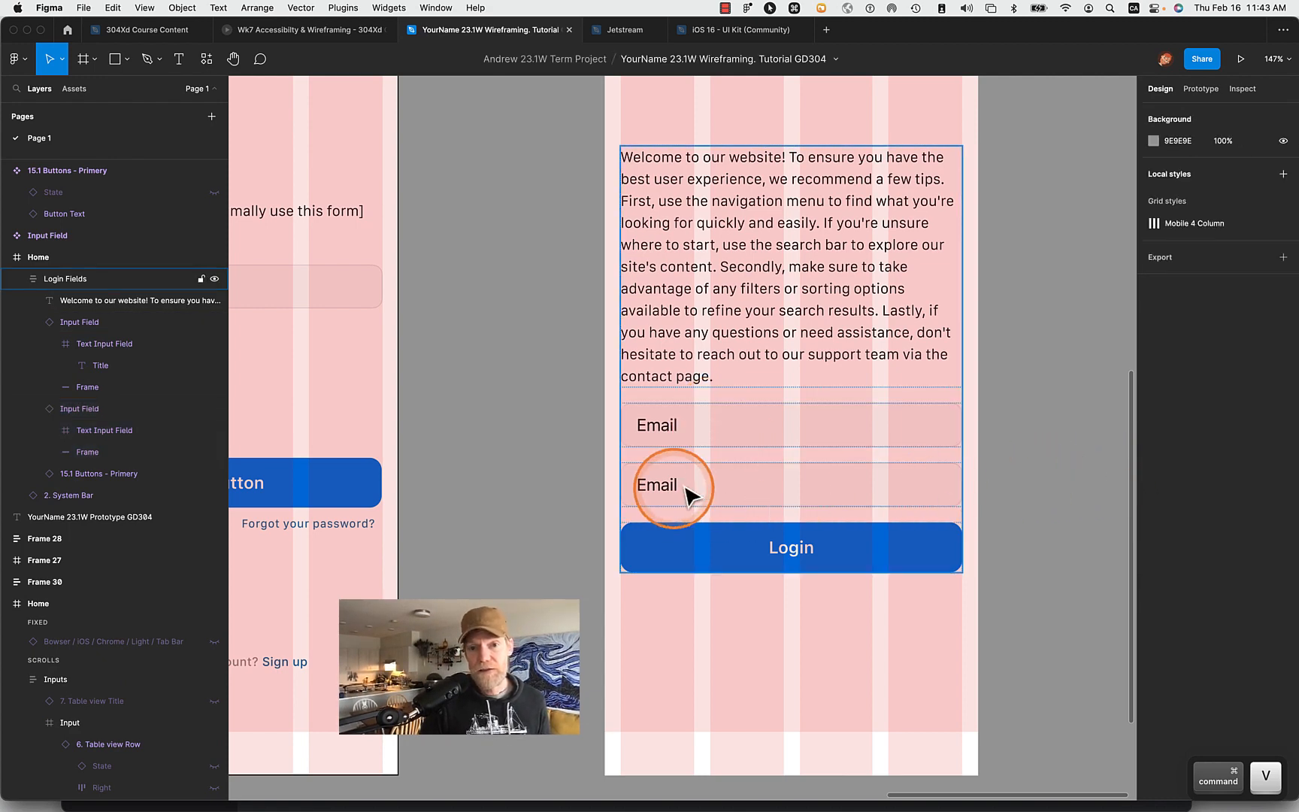
double_click(675, 500)
double_click(673, 500)
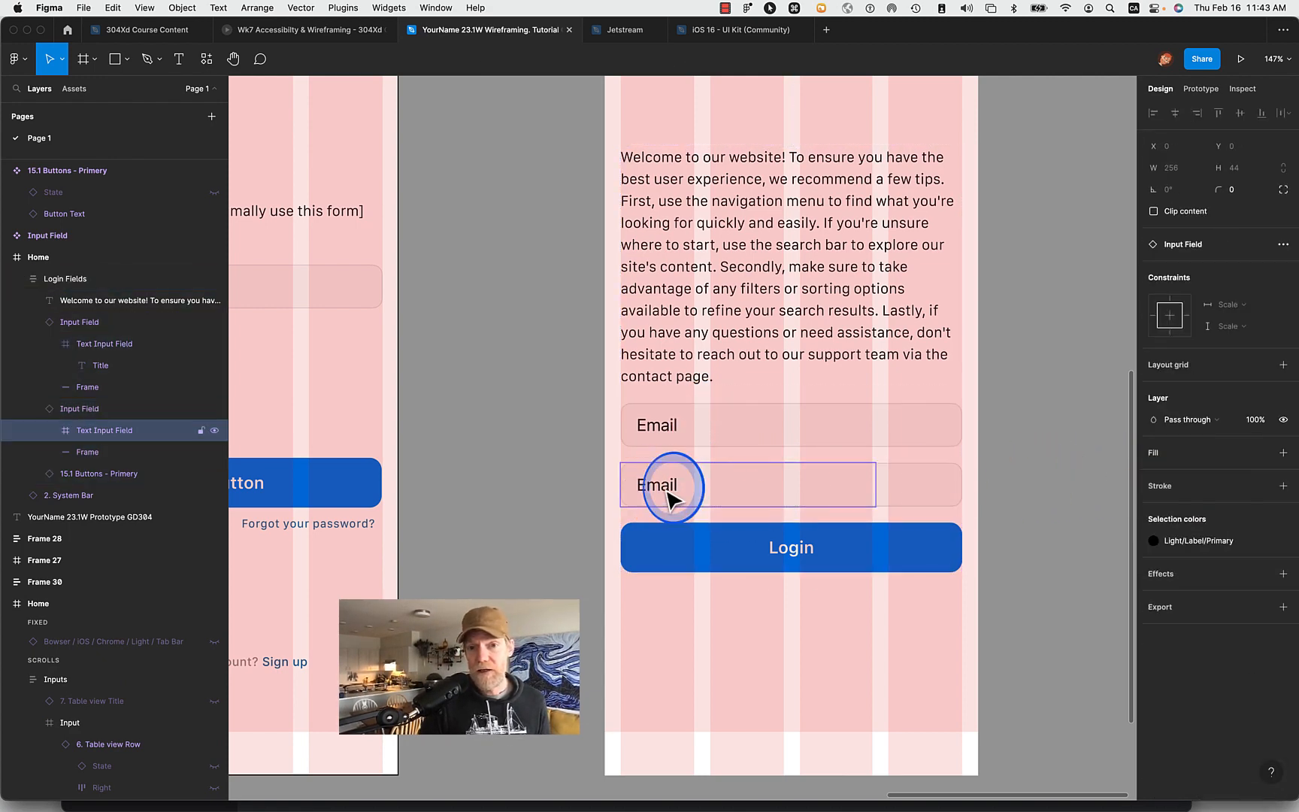
double_click(669, 496)
double_click(664, 489)
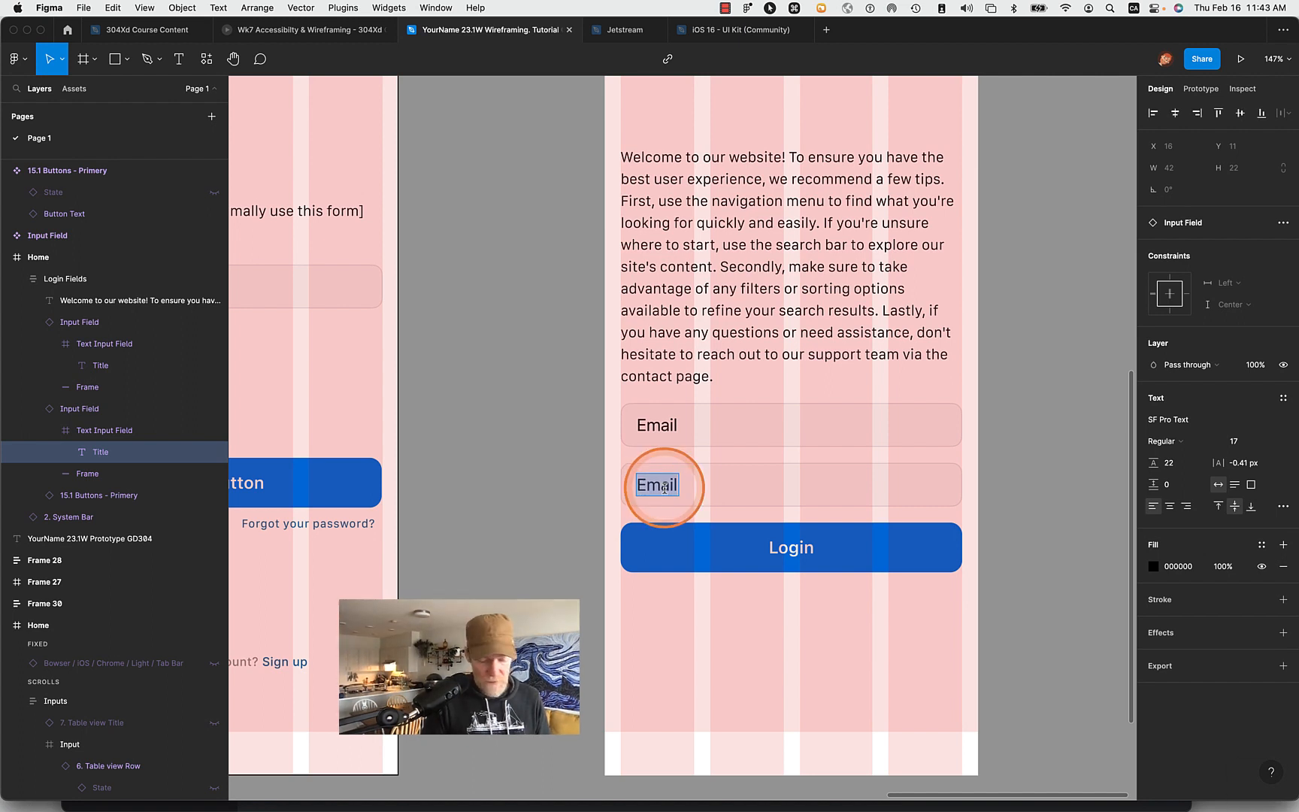
text(Password)
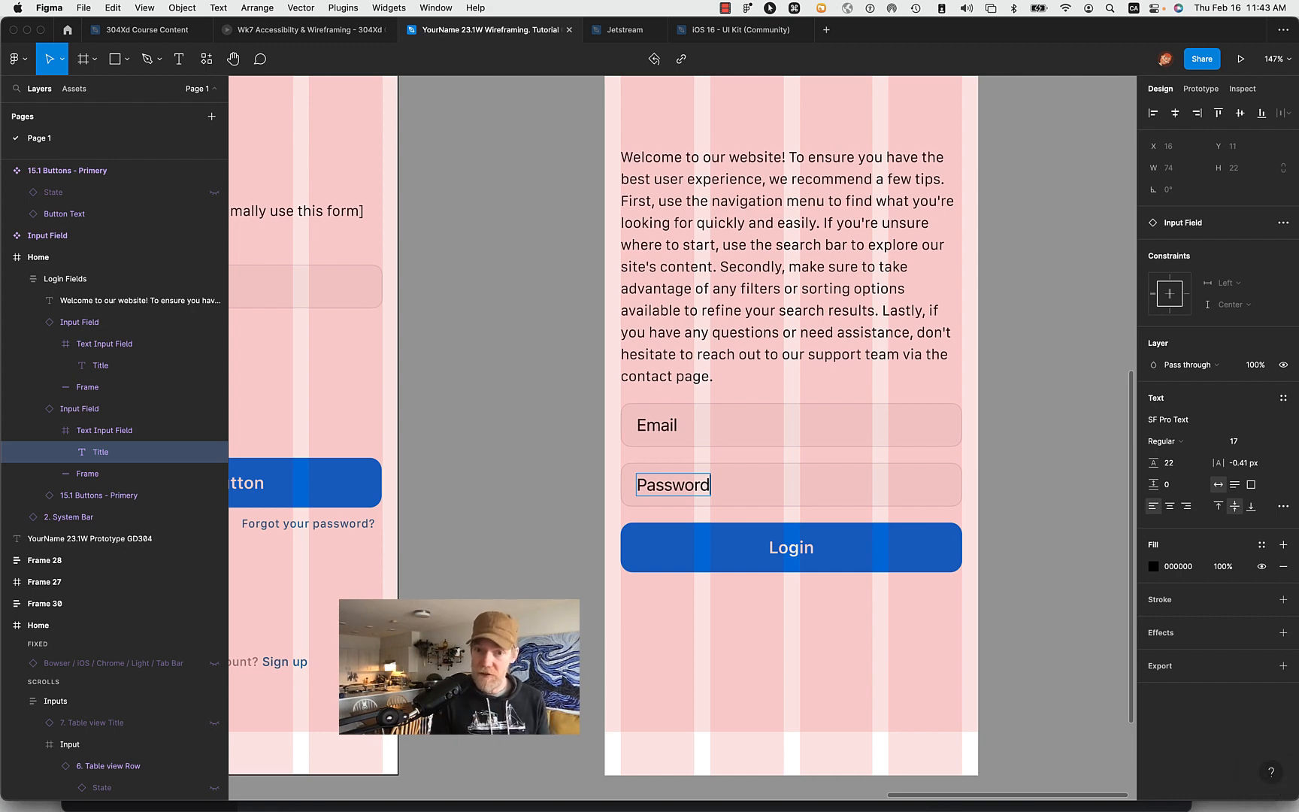
click(1038, 449)
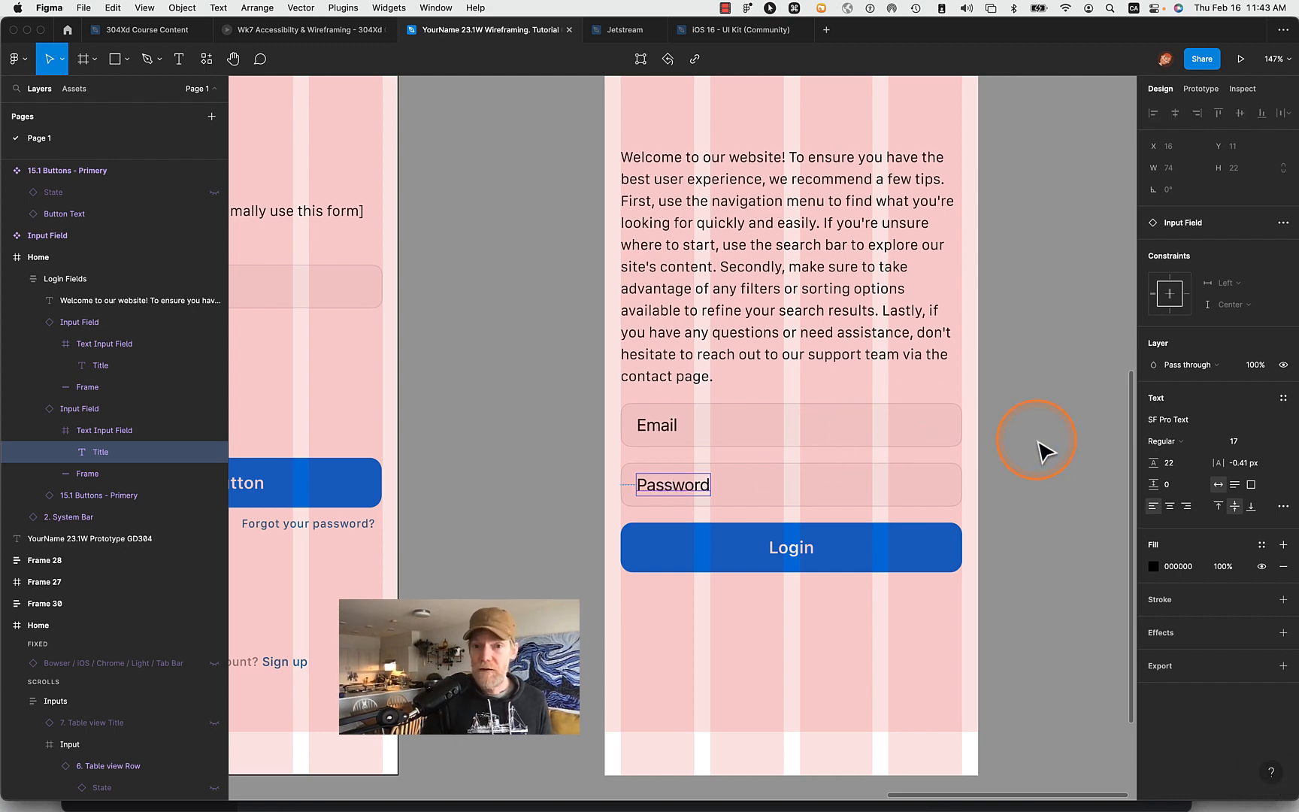
- Set the font weight of the Email title in the main Input Field component to Light
scroll(1042, 449, down, 5)
scroll(701, 197, up, 5)
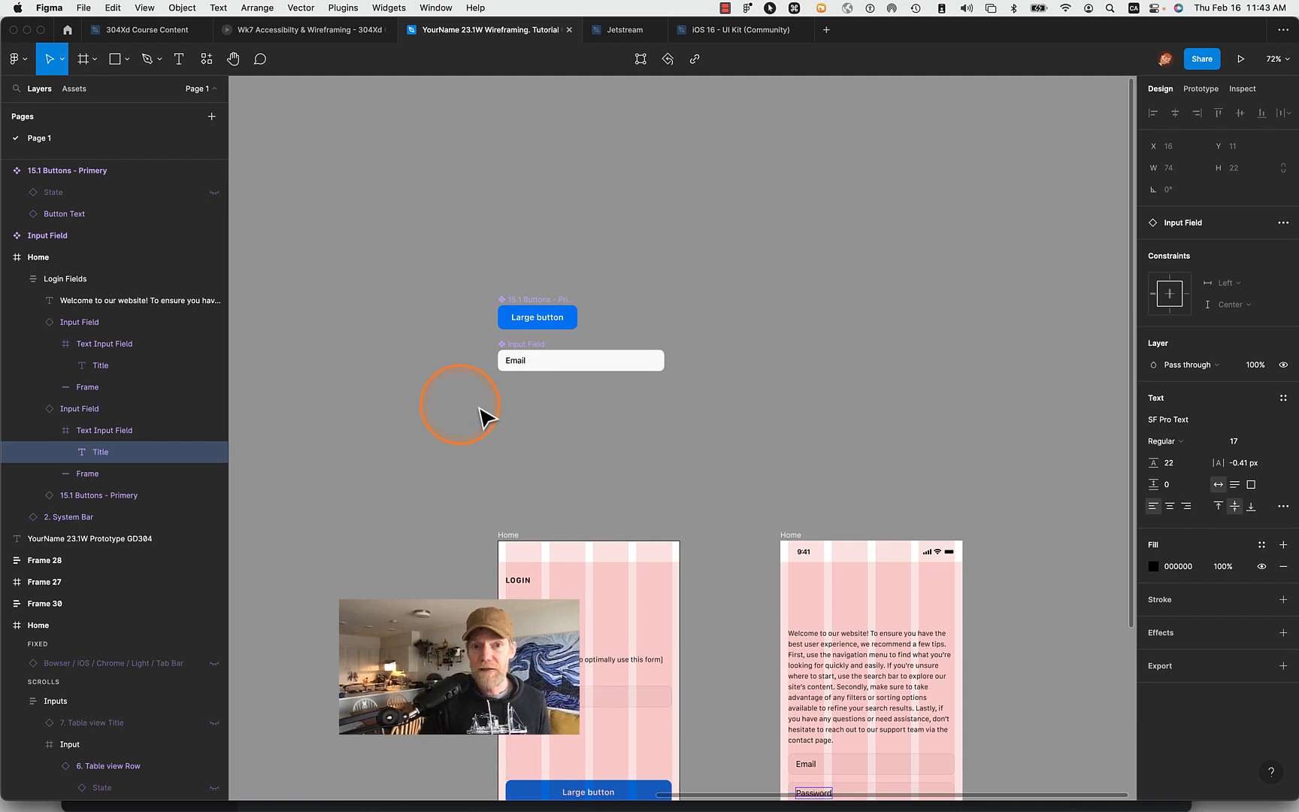
double_click(520, 361)
double_click(519, 362)
double_click(517, 362)
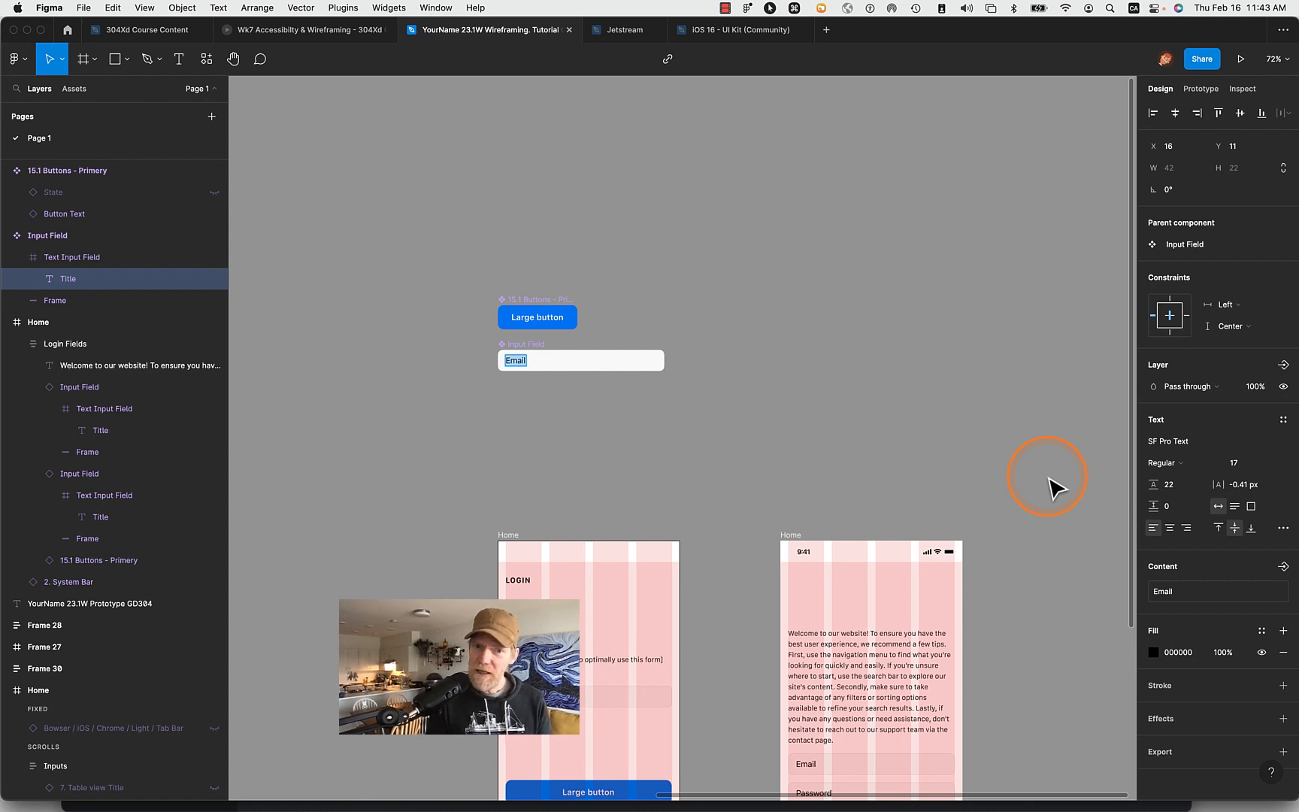
scroll(1056, 488, down, 3)
scroll(1056, 488, right, 1)
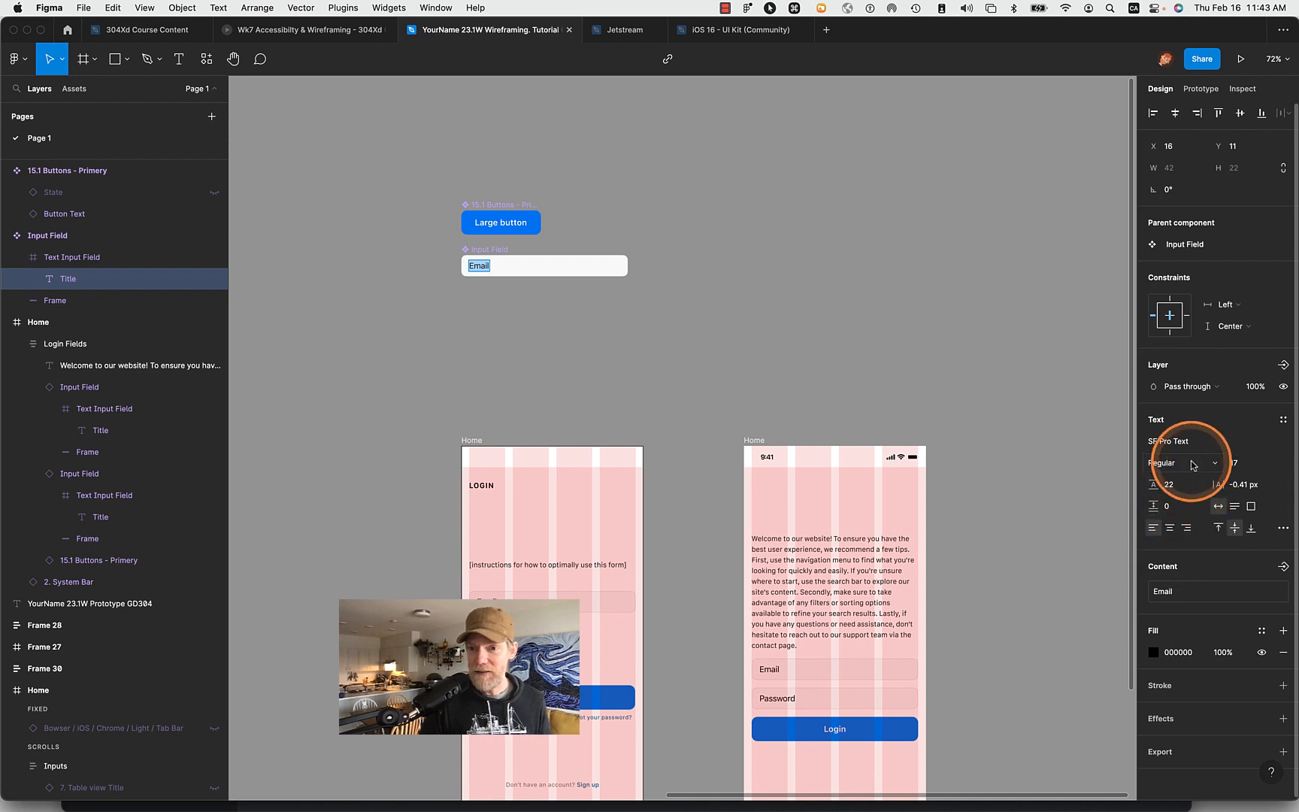
click(1218, 464)
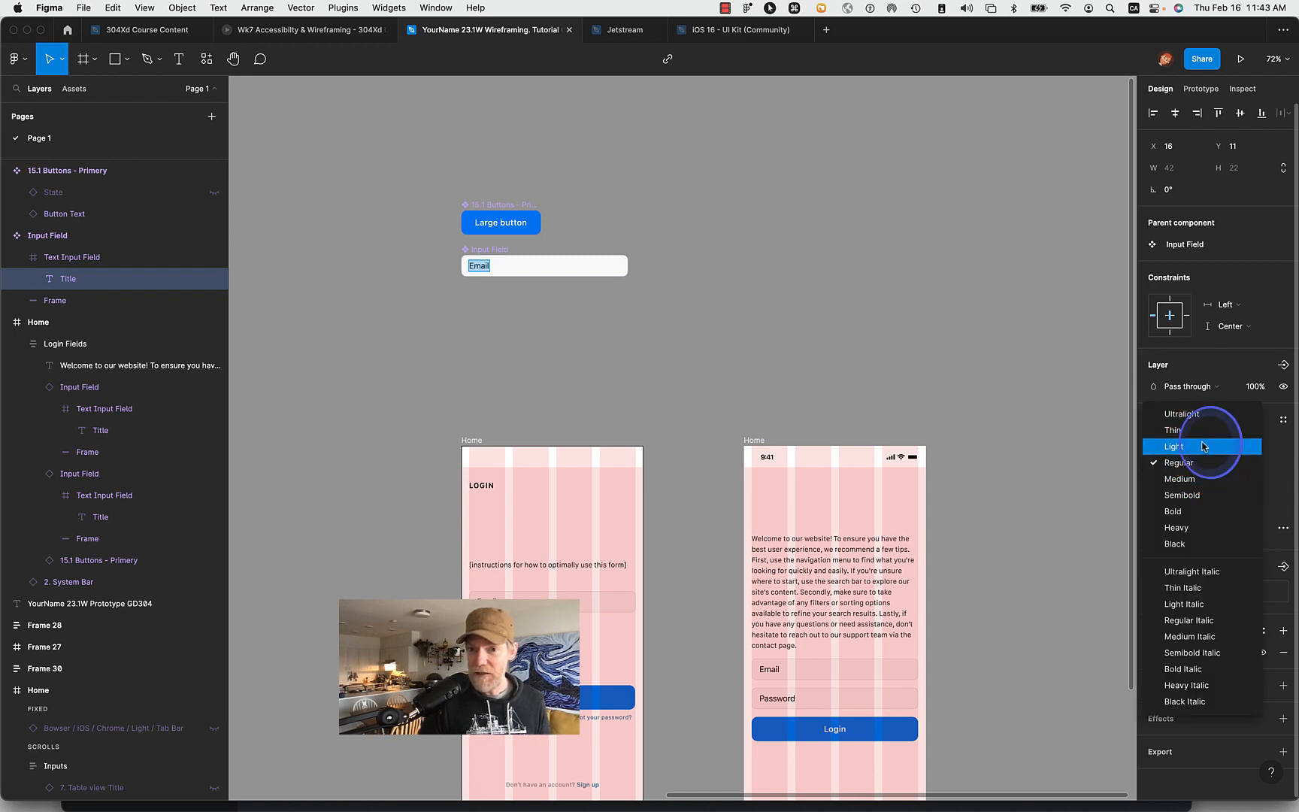
click(1202, 446)
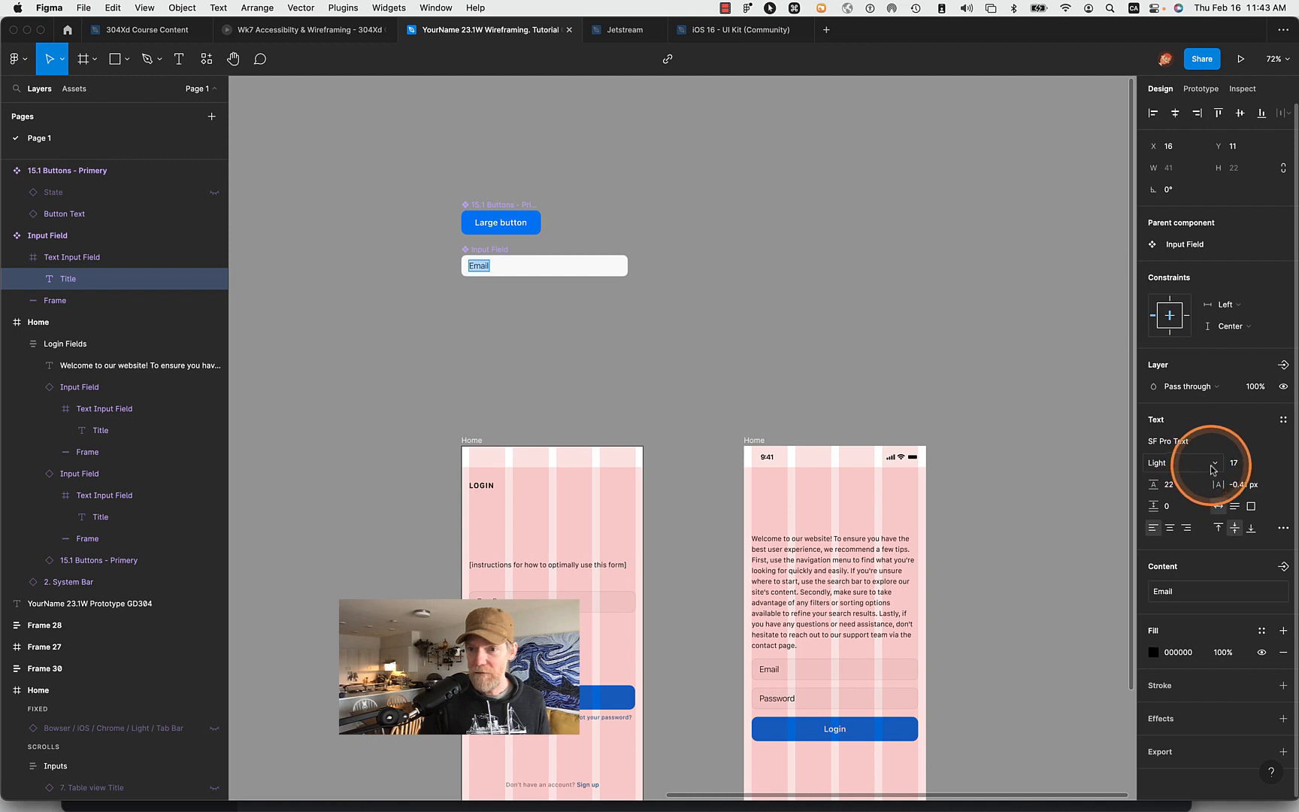
click(1212, 464)
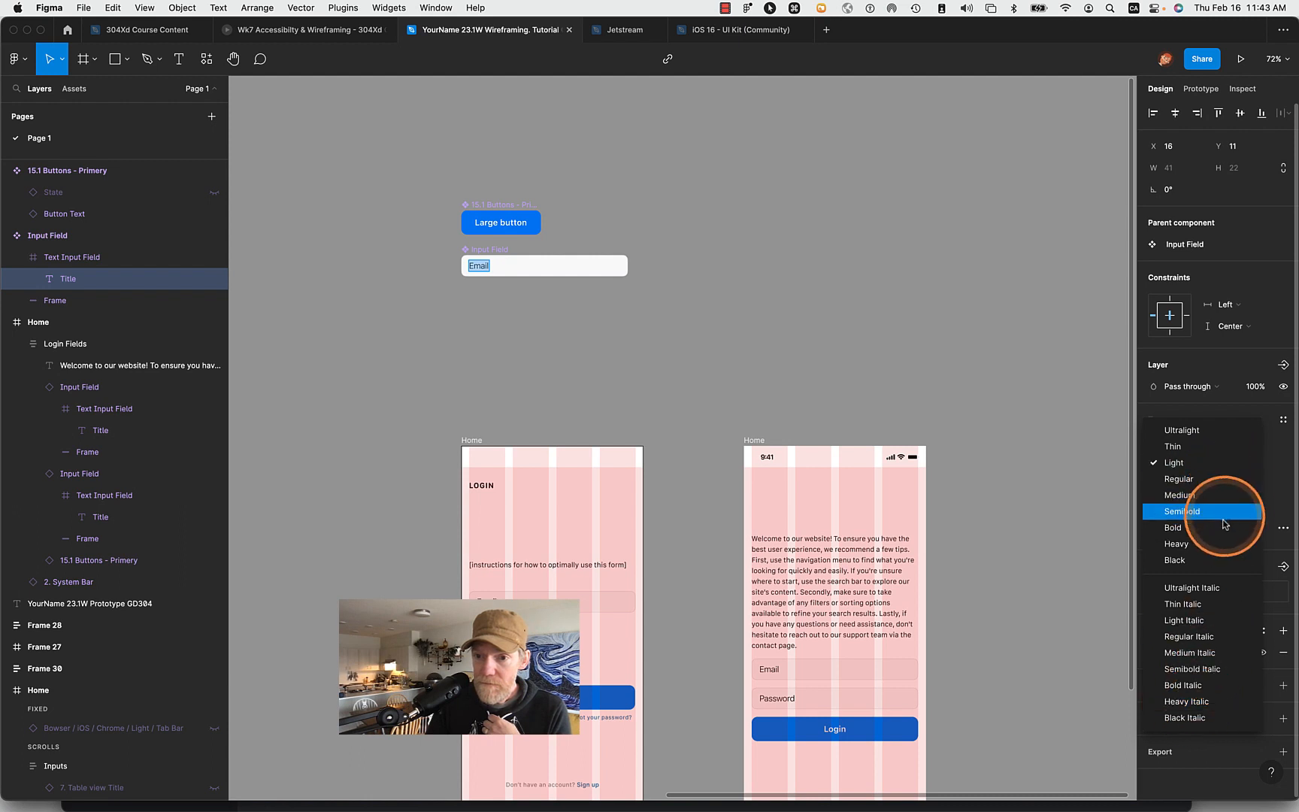
click(1049, 660)
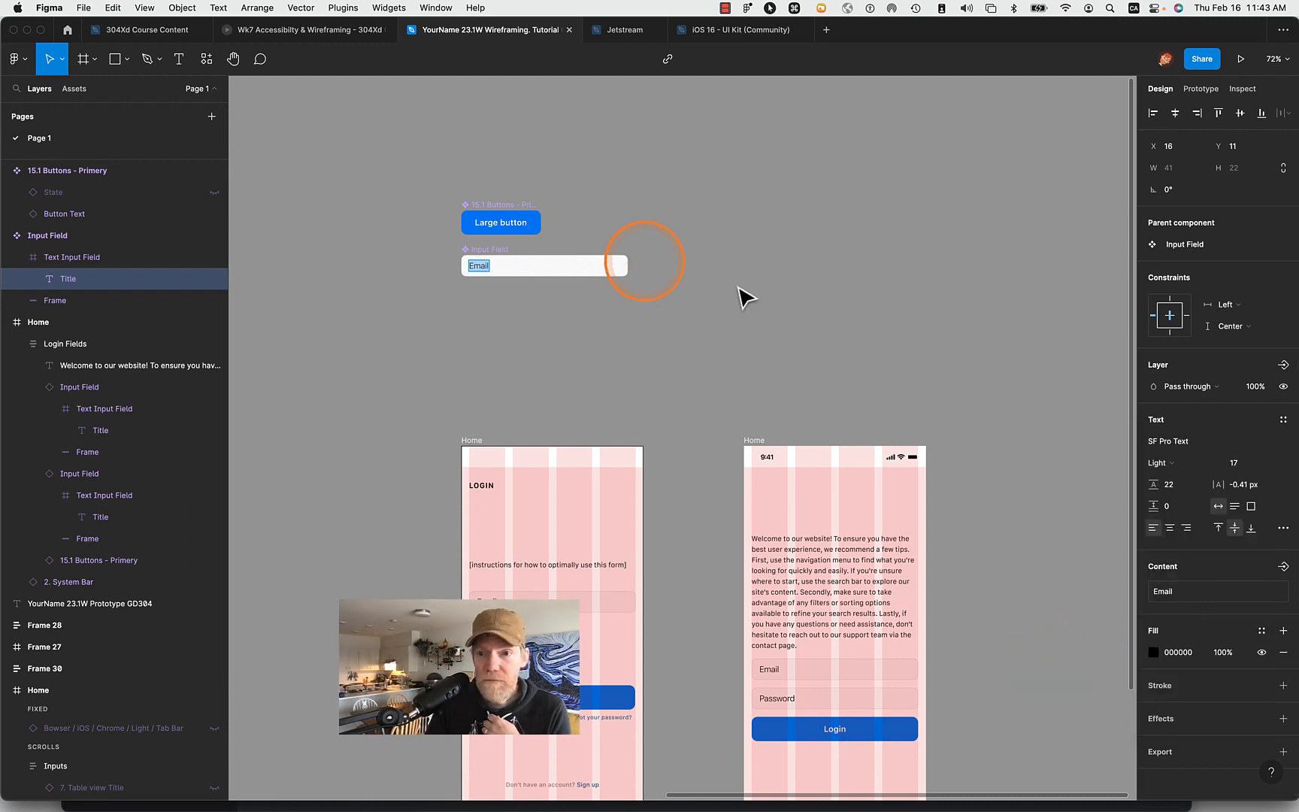
- Change the font family of the main component's Email title to SF Pro
click(1285, 445)
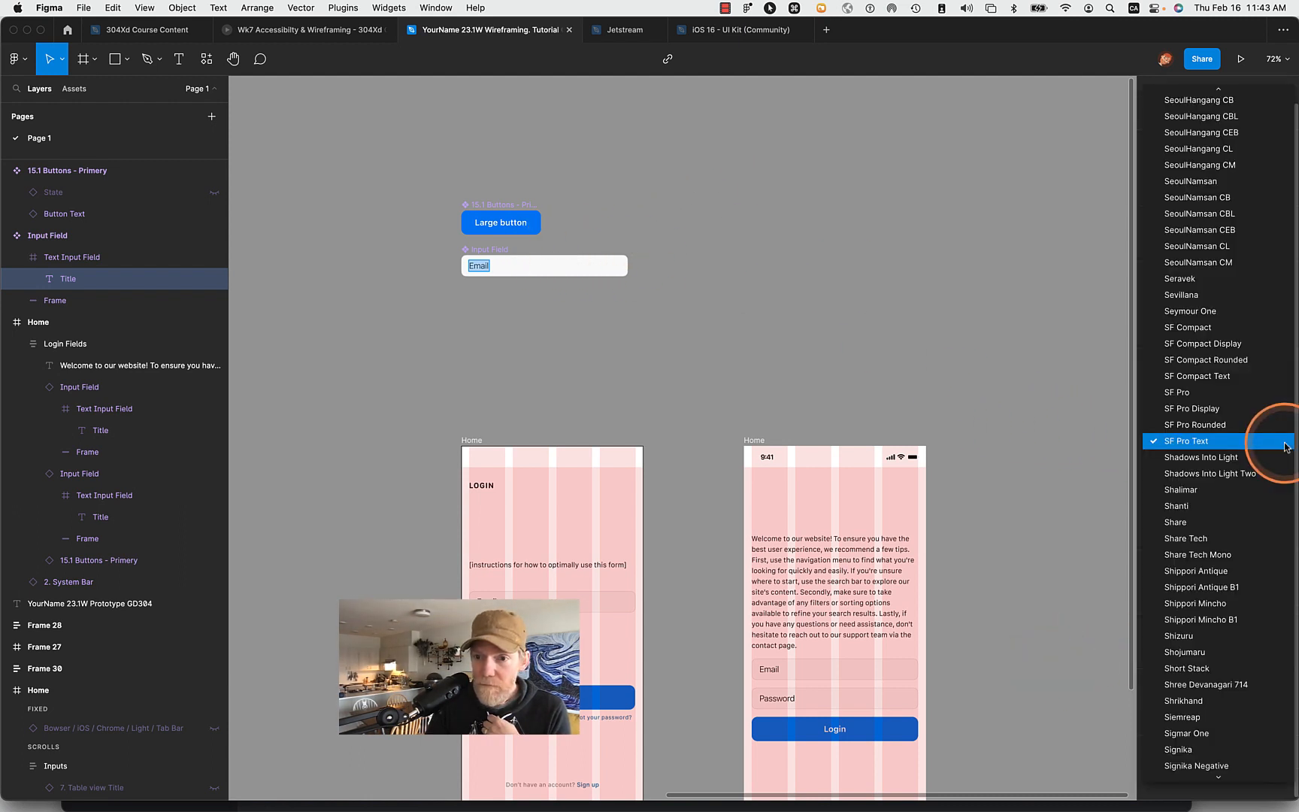
click(1282, 394)
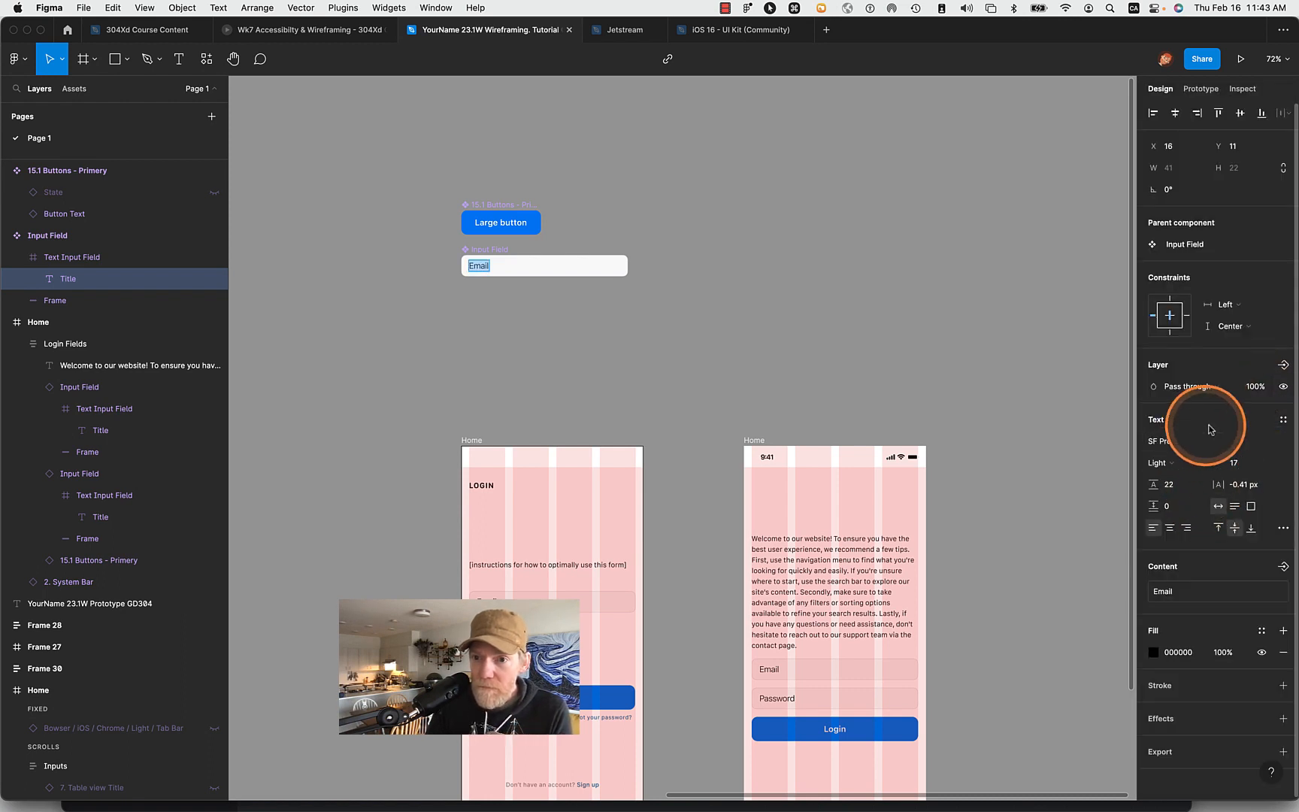
click(1281, 442)
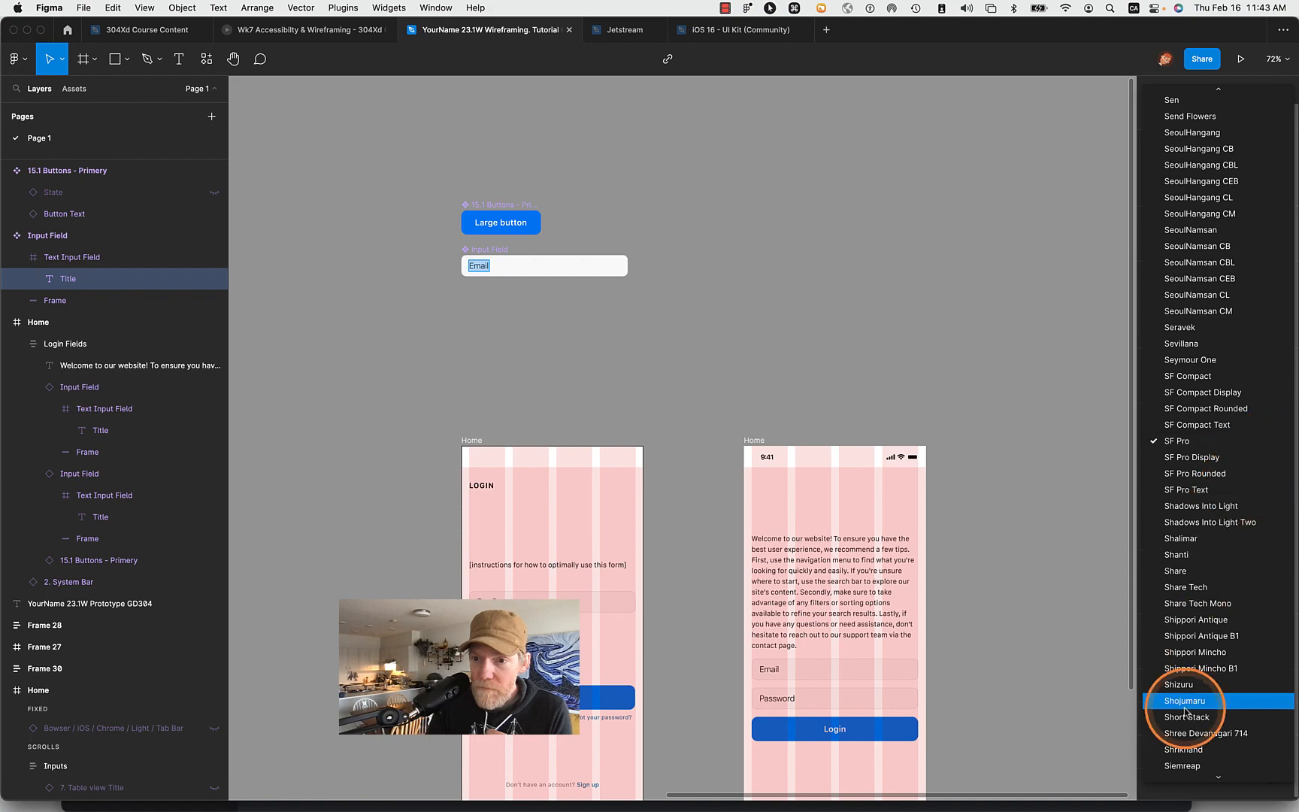
scroll(1186, 711, down, 5)
scroll(1186, 711, down, 20)
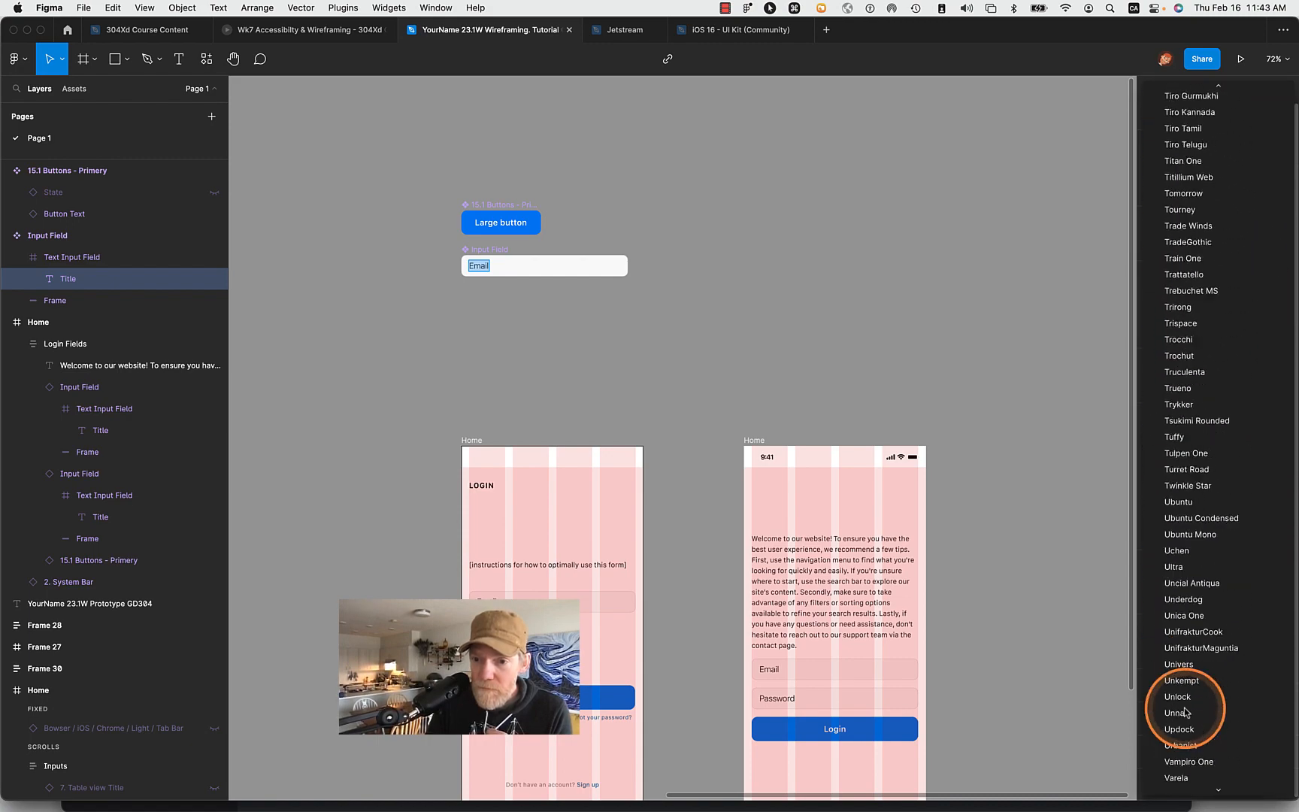
scroll(1185, 712, down, 2)
scroll(1185, 711, up, 20)
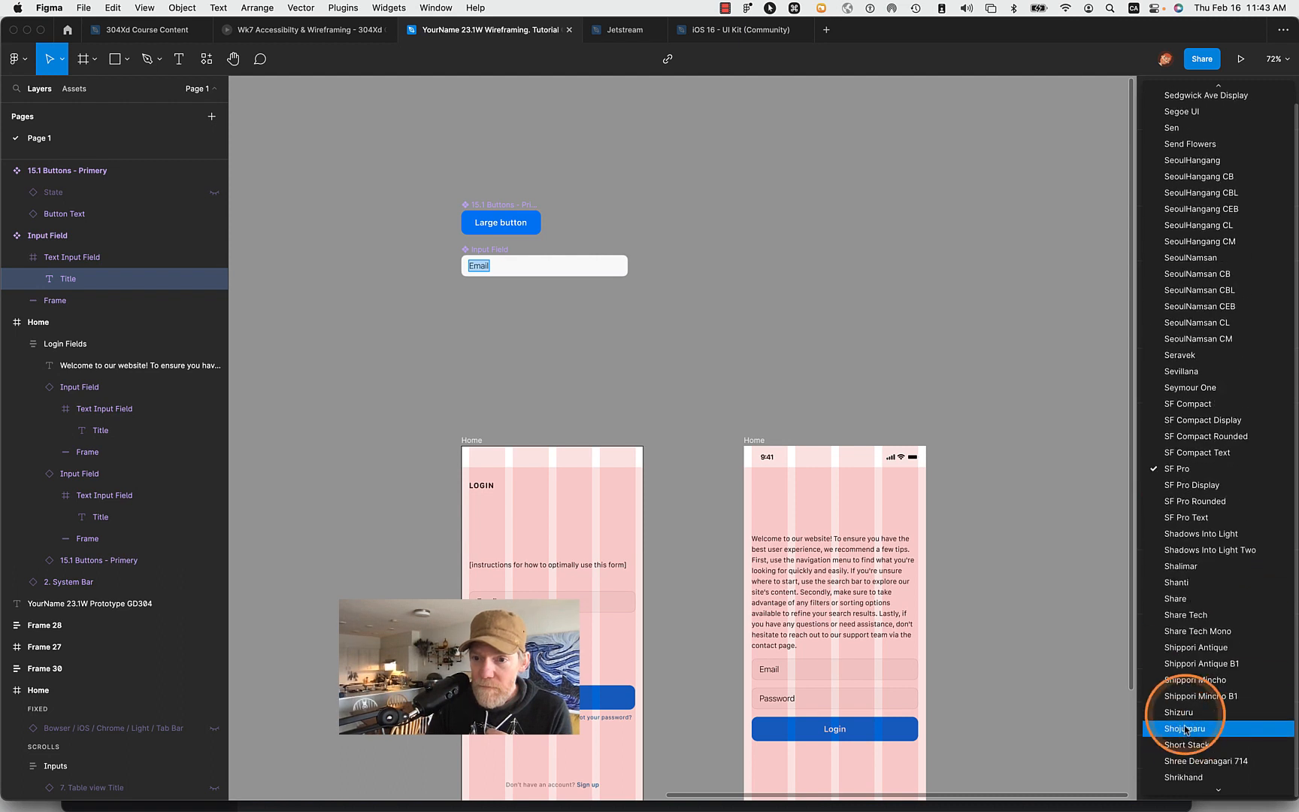
click(1201, 469)
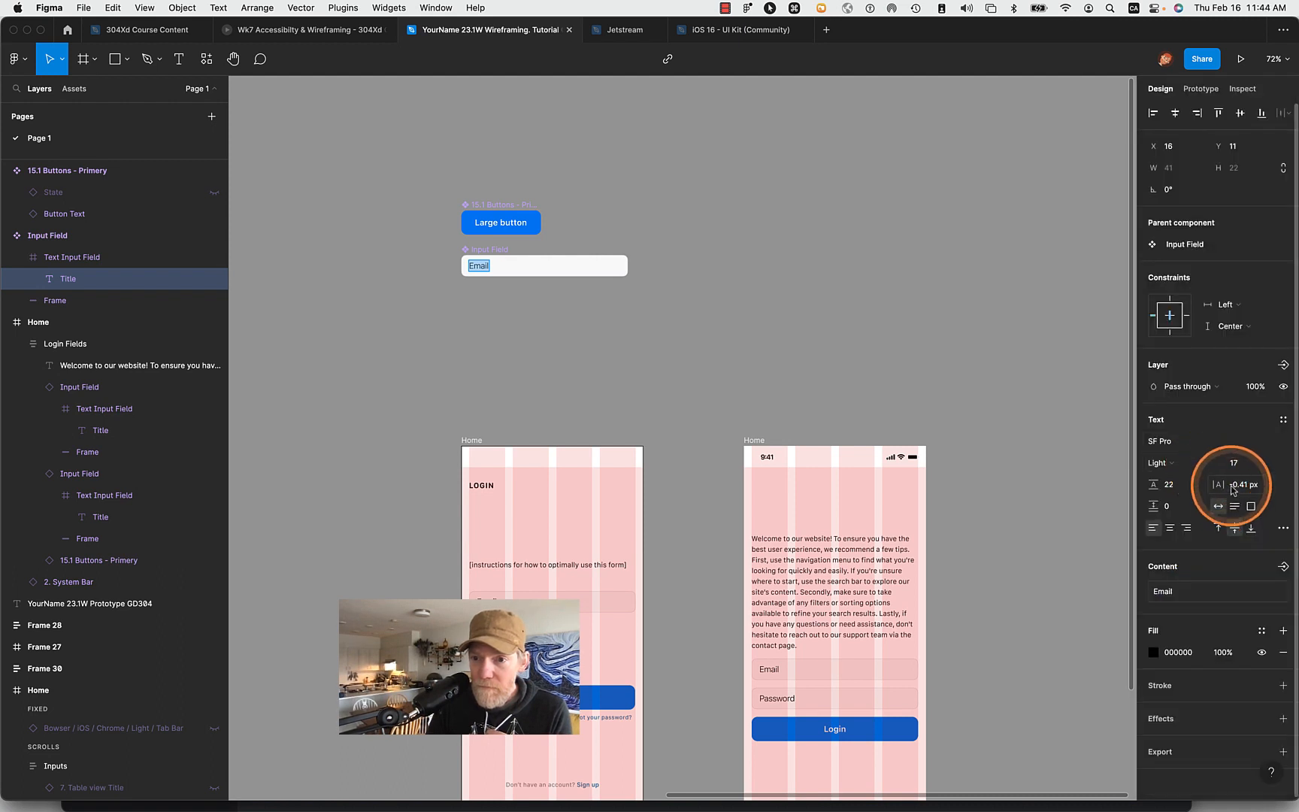
- Use the variable font axes to raise the Email title's weight to 590.8
click(1215, 466)
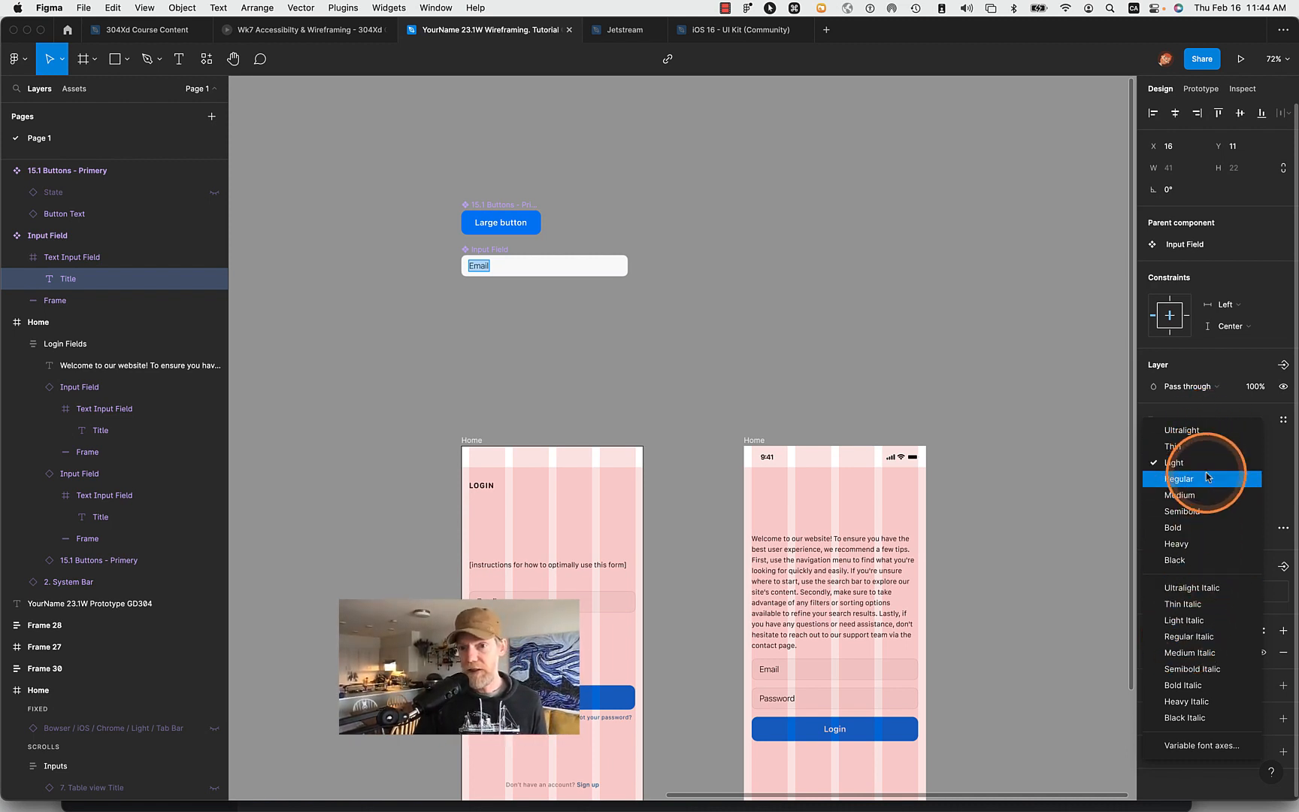
click(1190, 746)
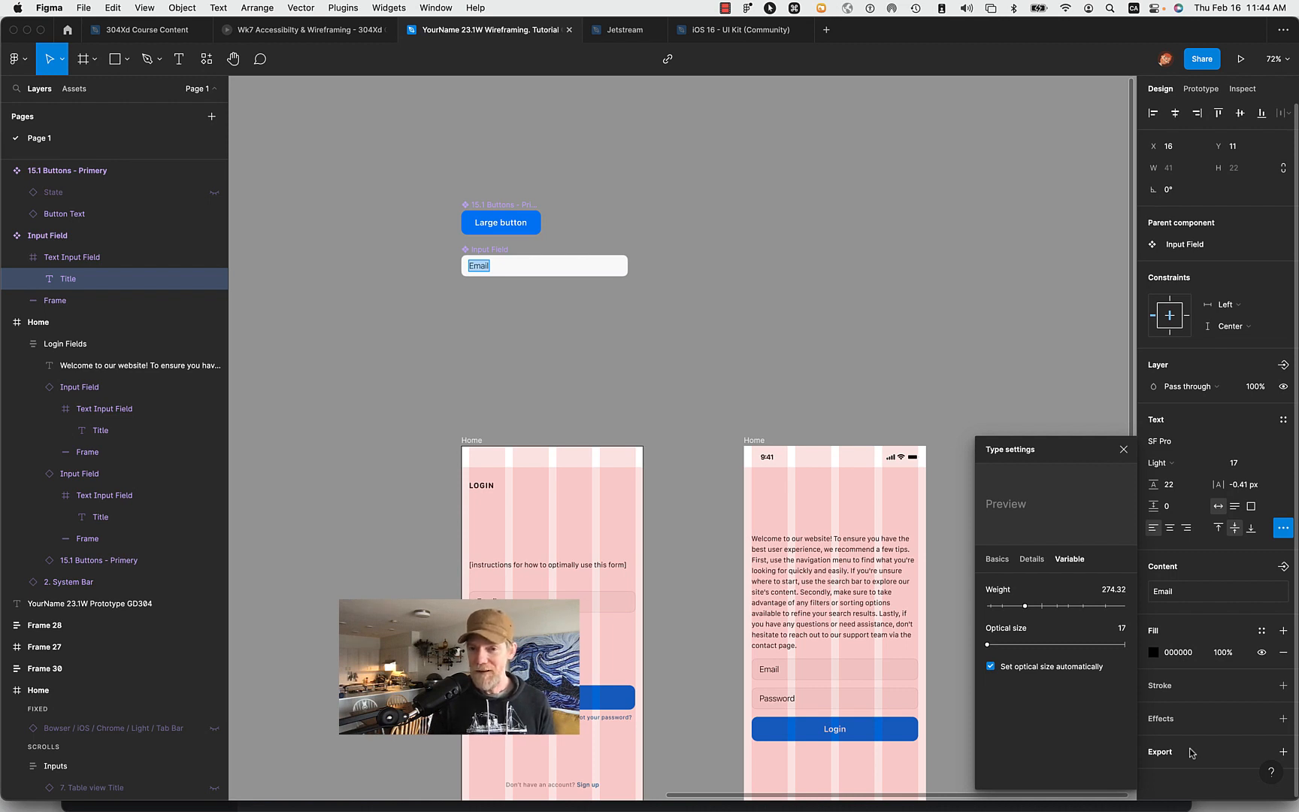
click(1025, 605)
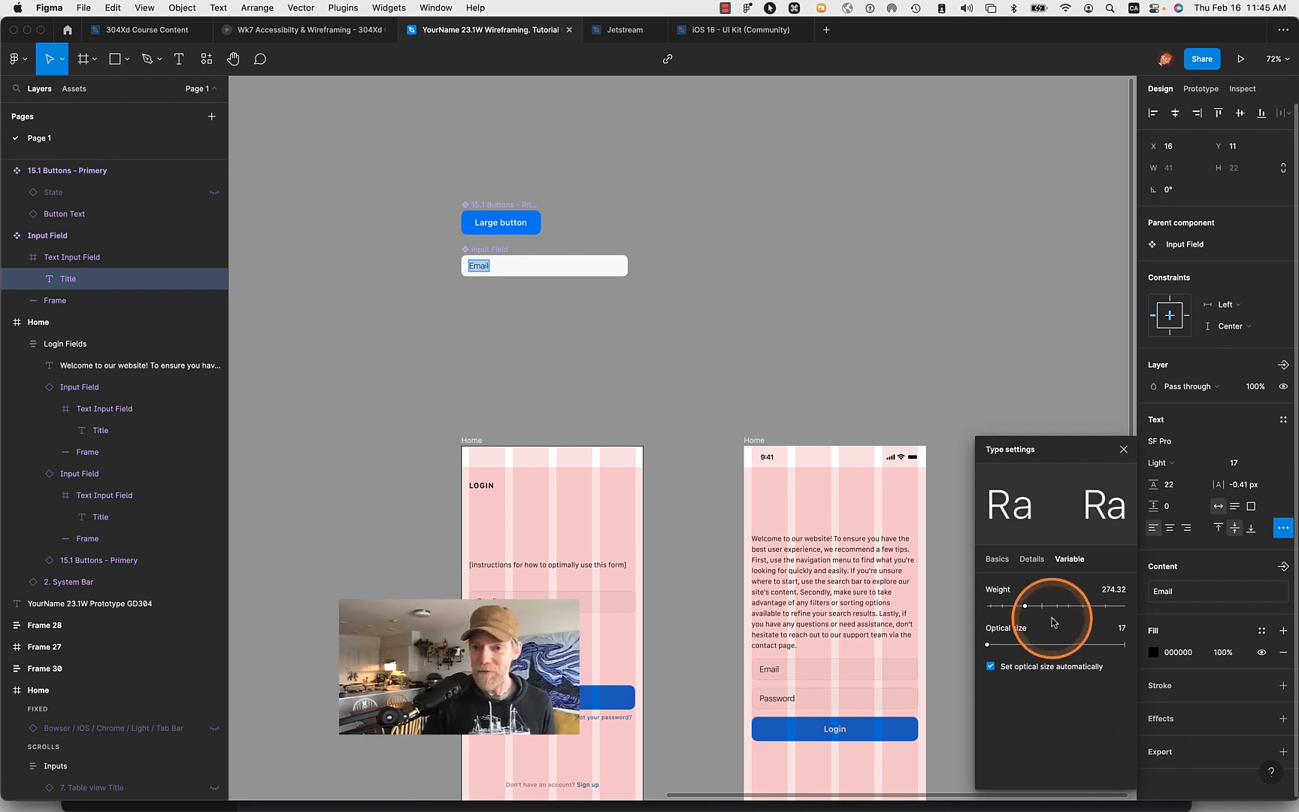
drag(1025, 606, 1070, 613)
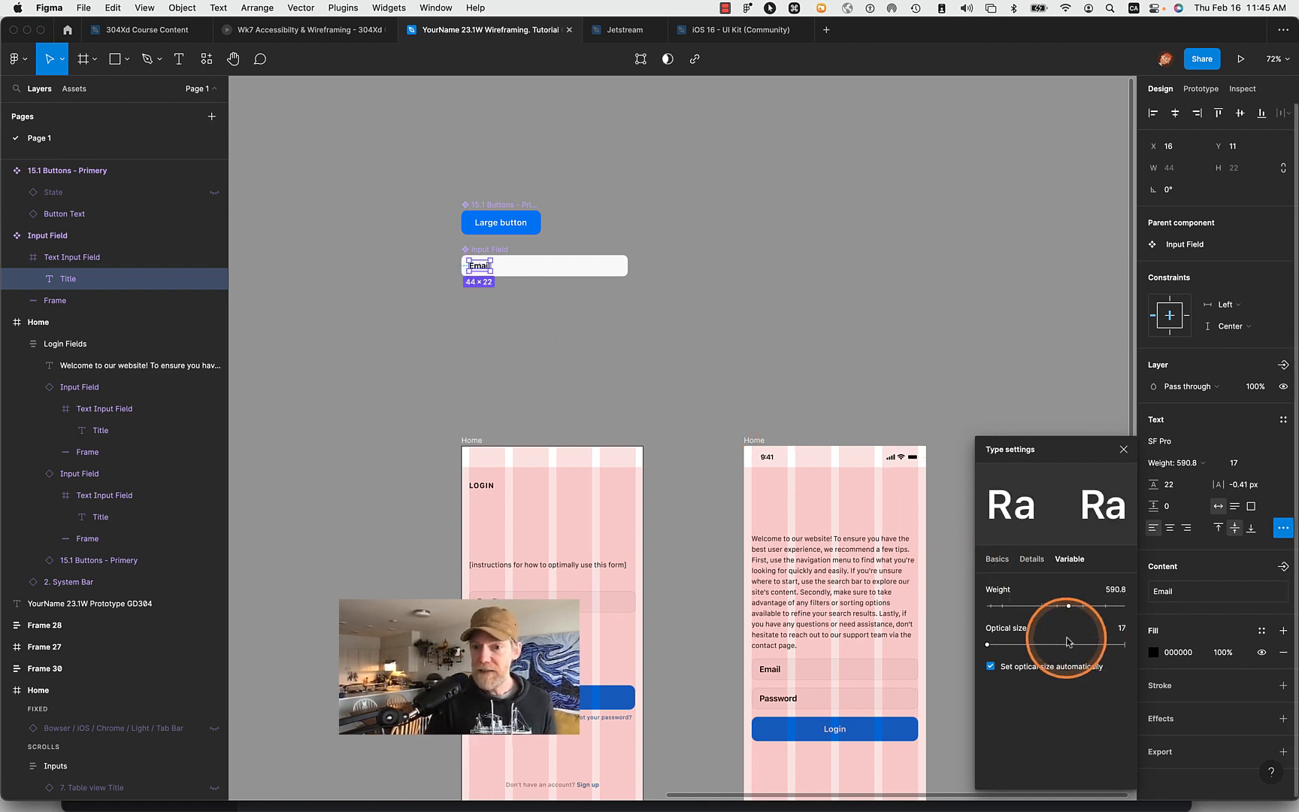
- Set the variable font weight of the Input Field component's Email title to 500 and deselect it
scroll(478, 247, up, 6)
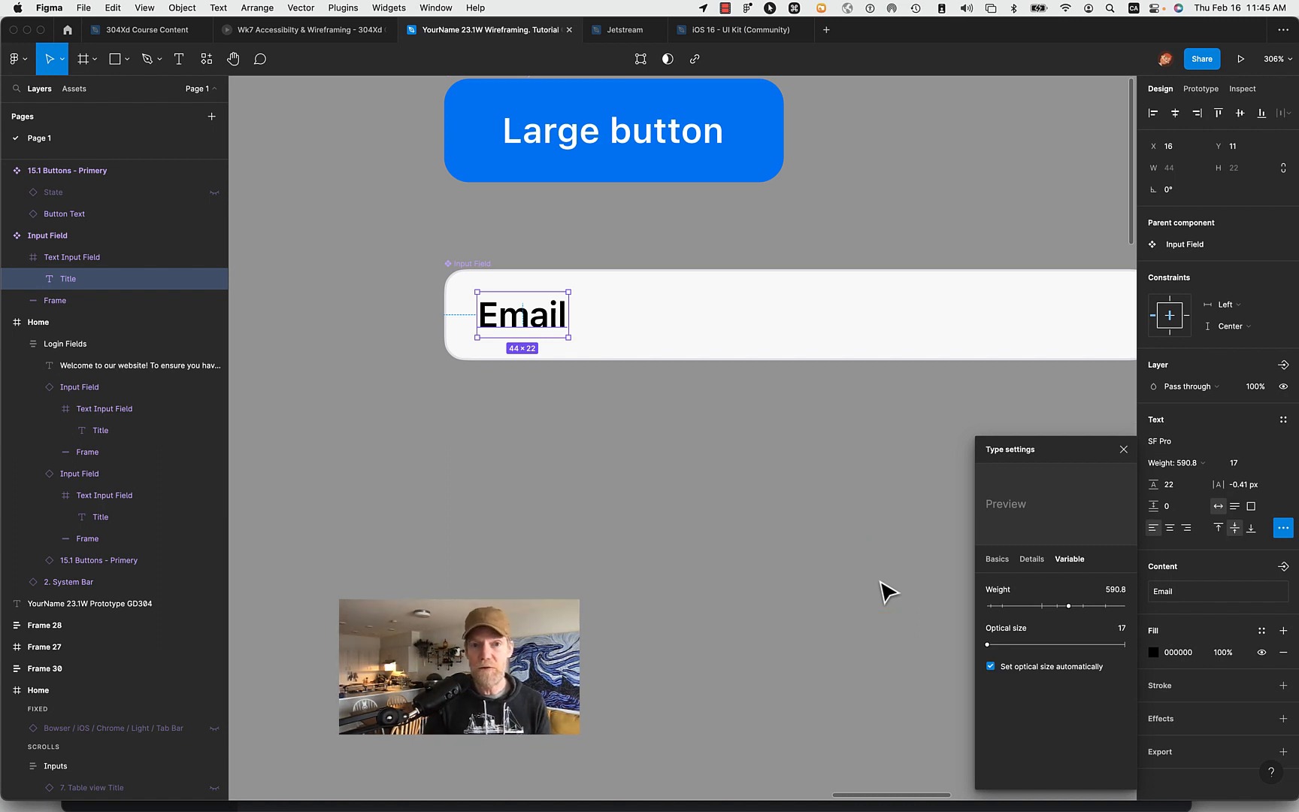
click(571, 426)
click(532, 320)
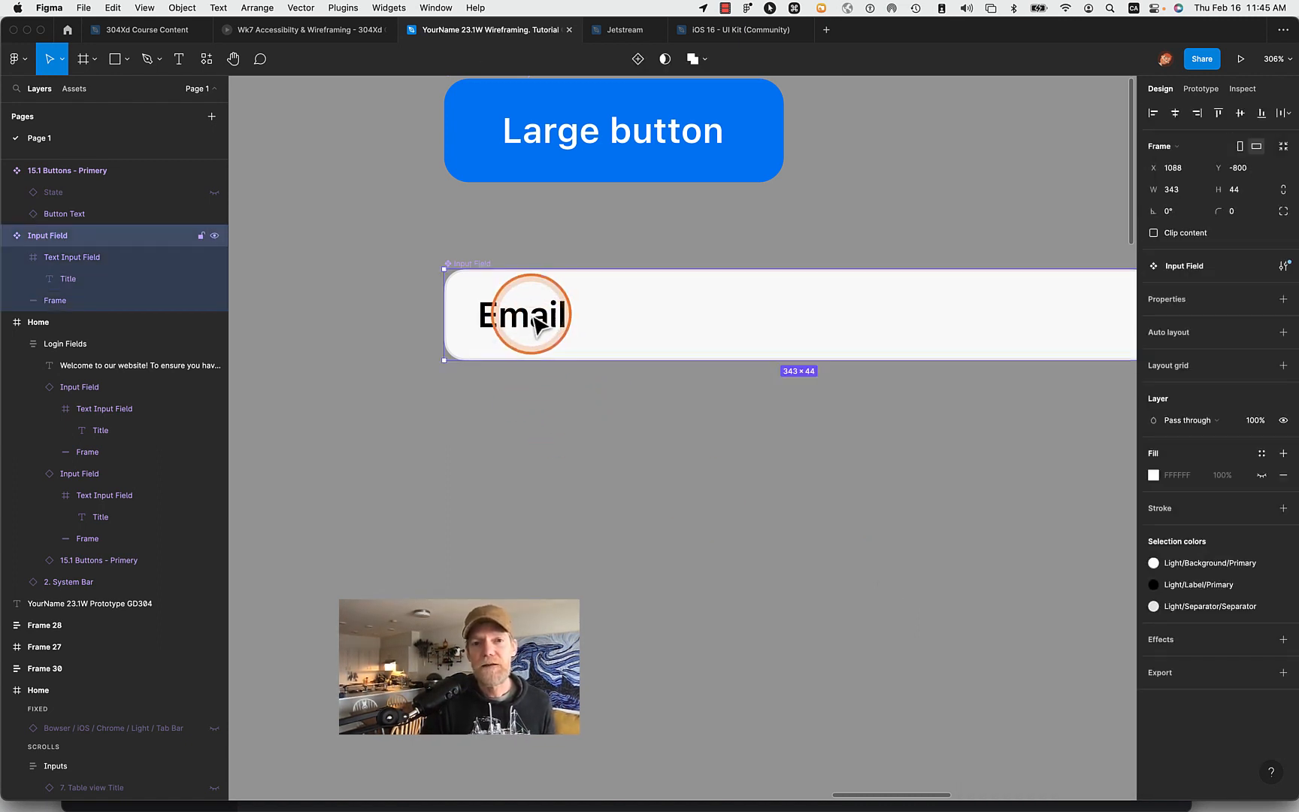
click(532, 320)
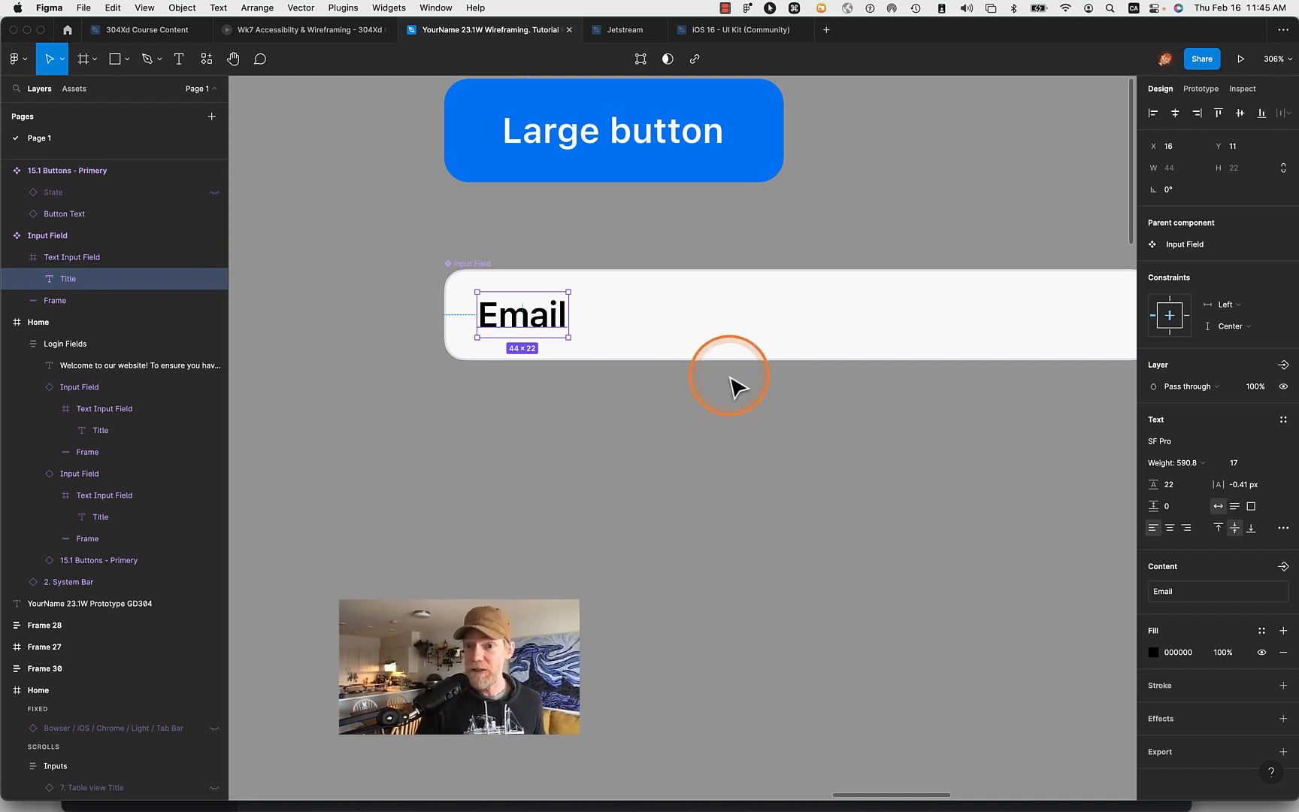
click(1214, 464)
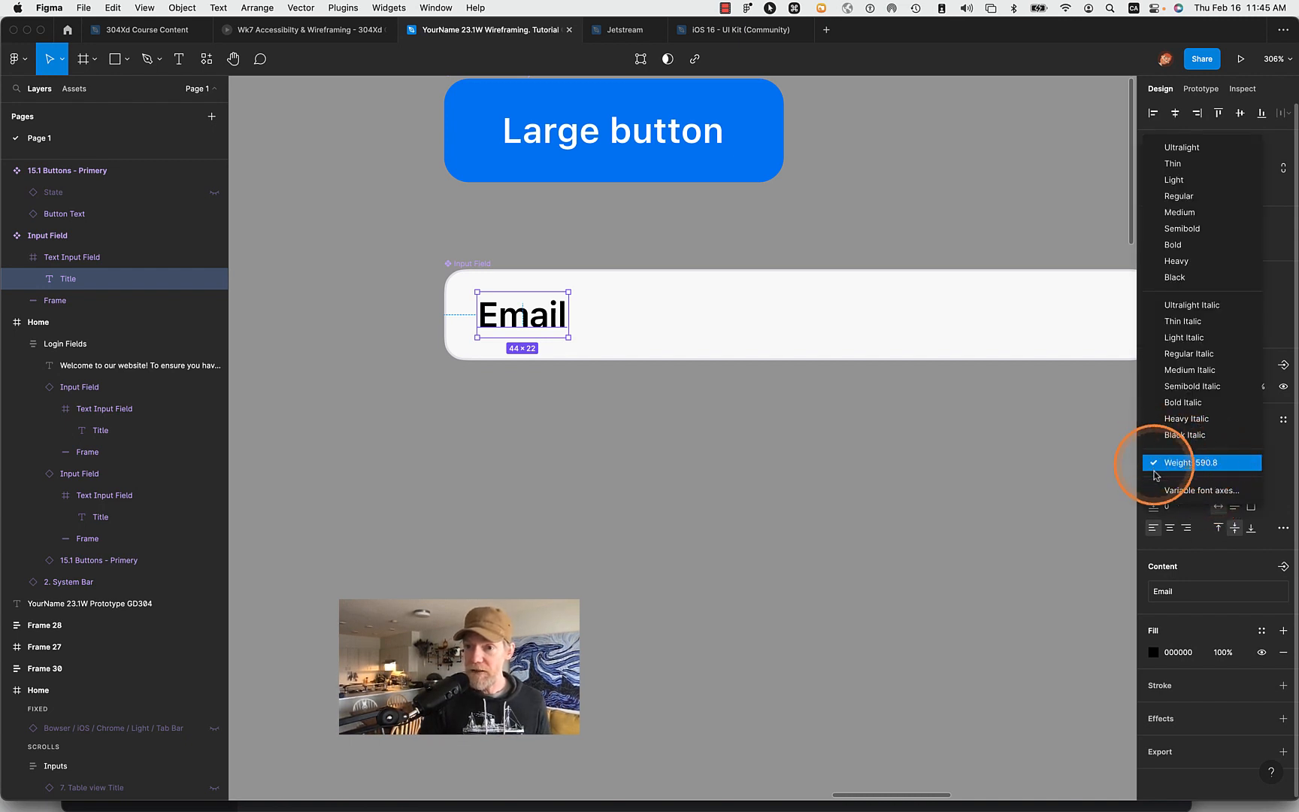
click(1219, 491)
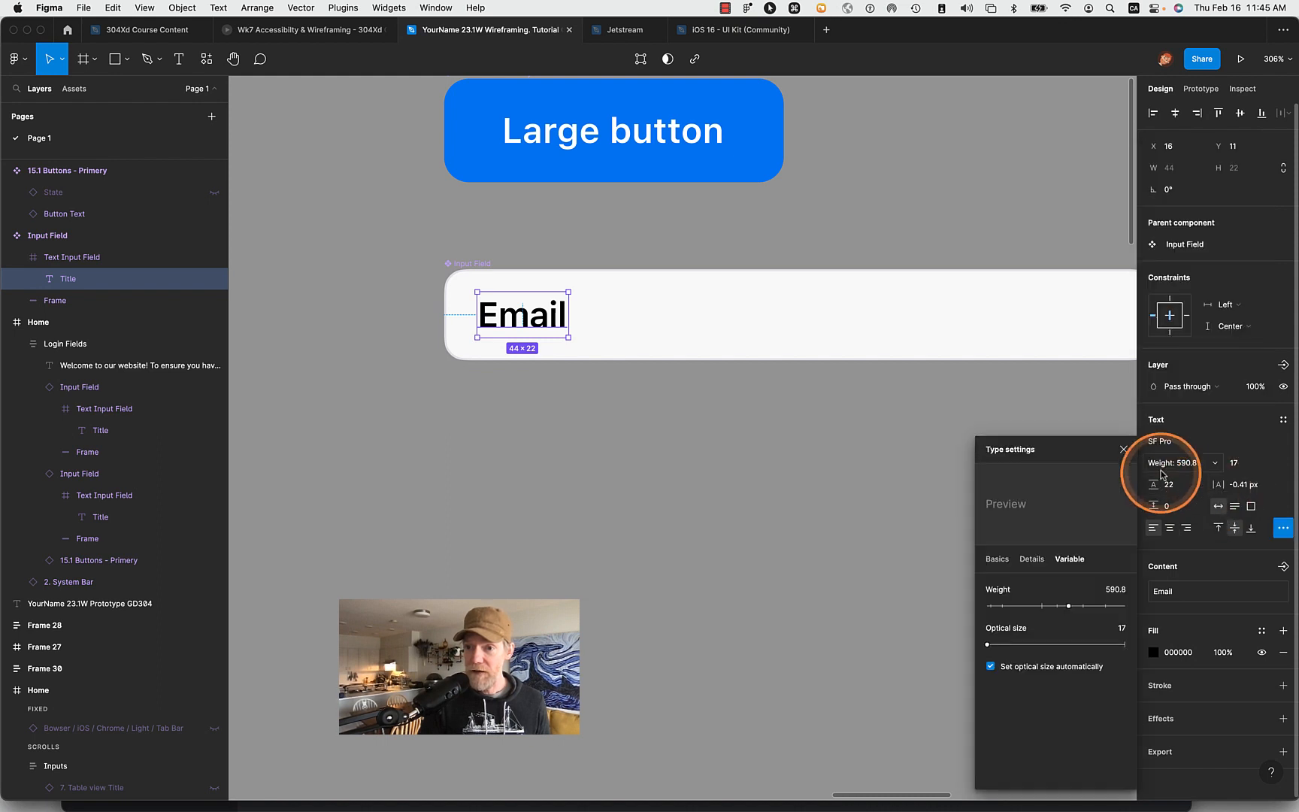
click(1113, 591)
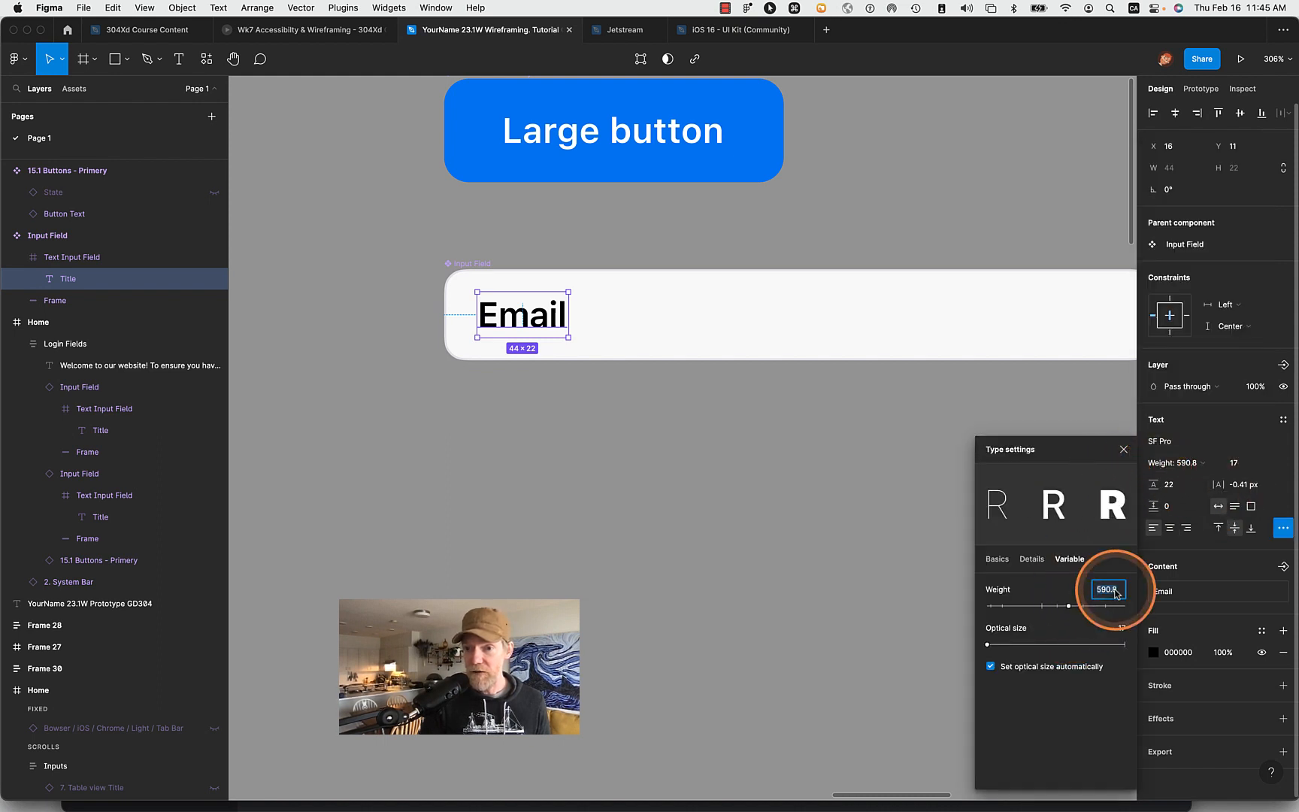
text(500)
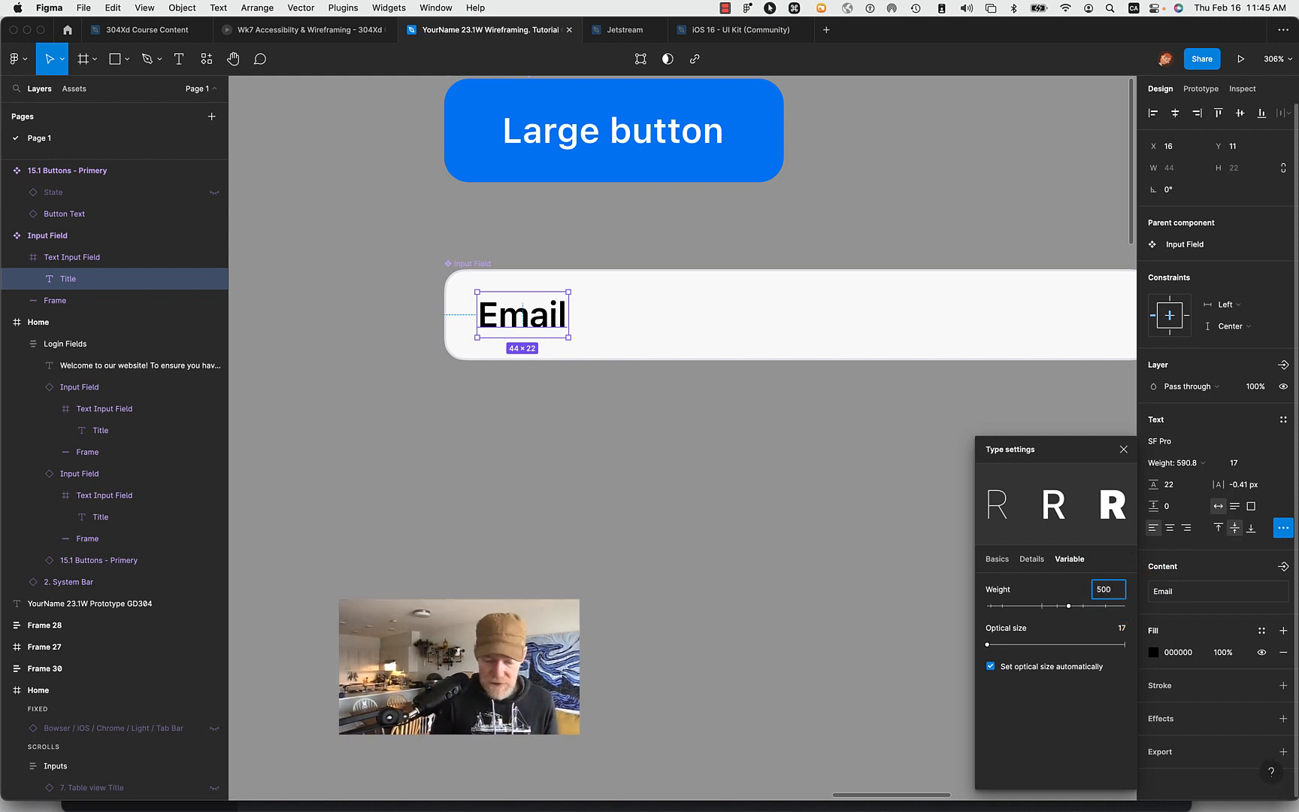
key(Return)
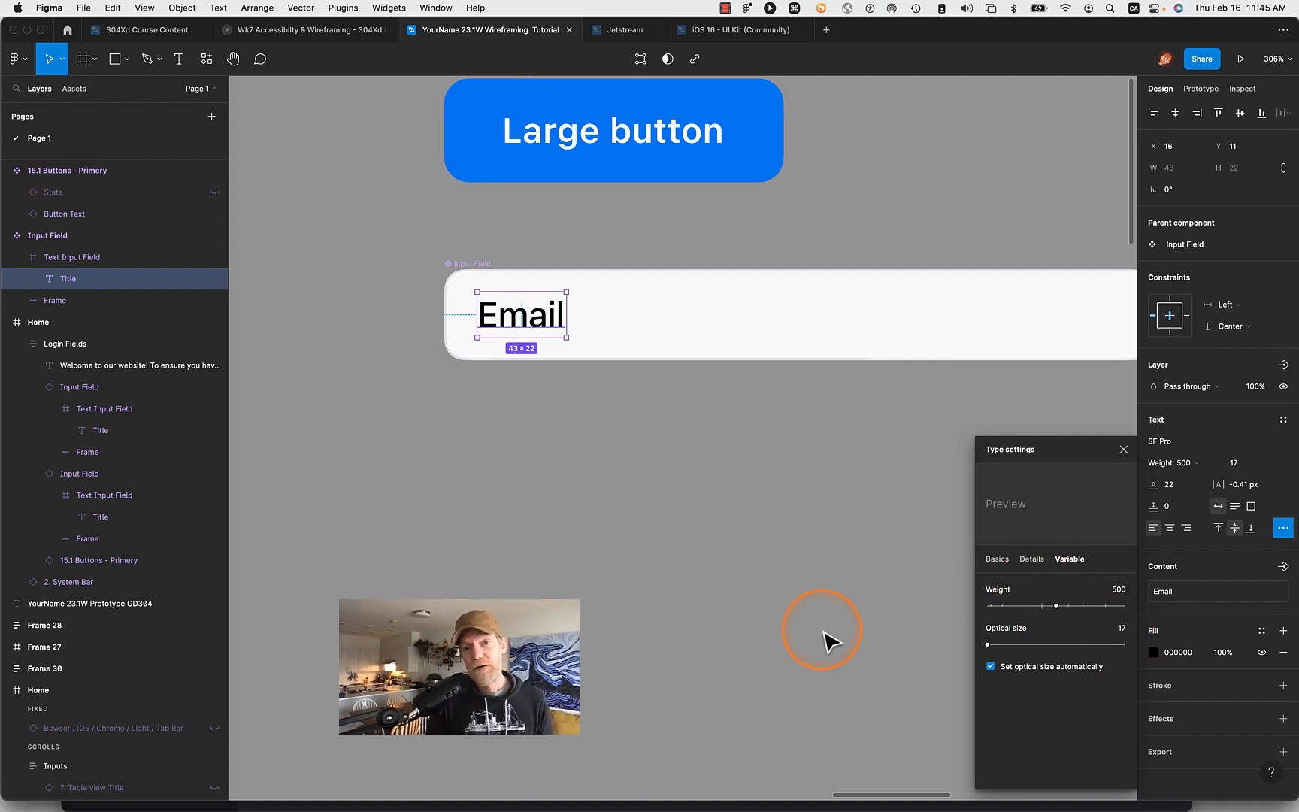
click(774, 608)
scroll(774, 608, down, 10)
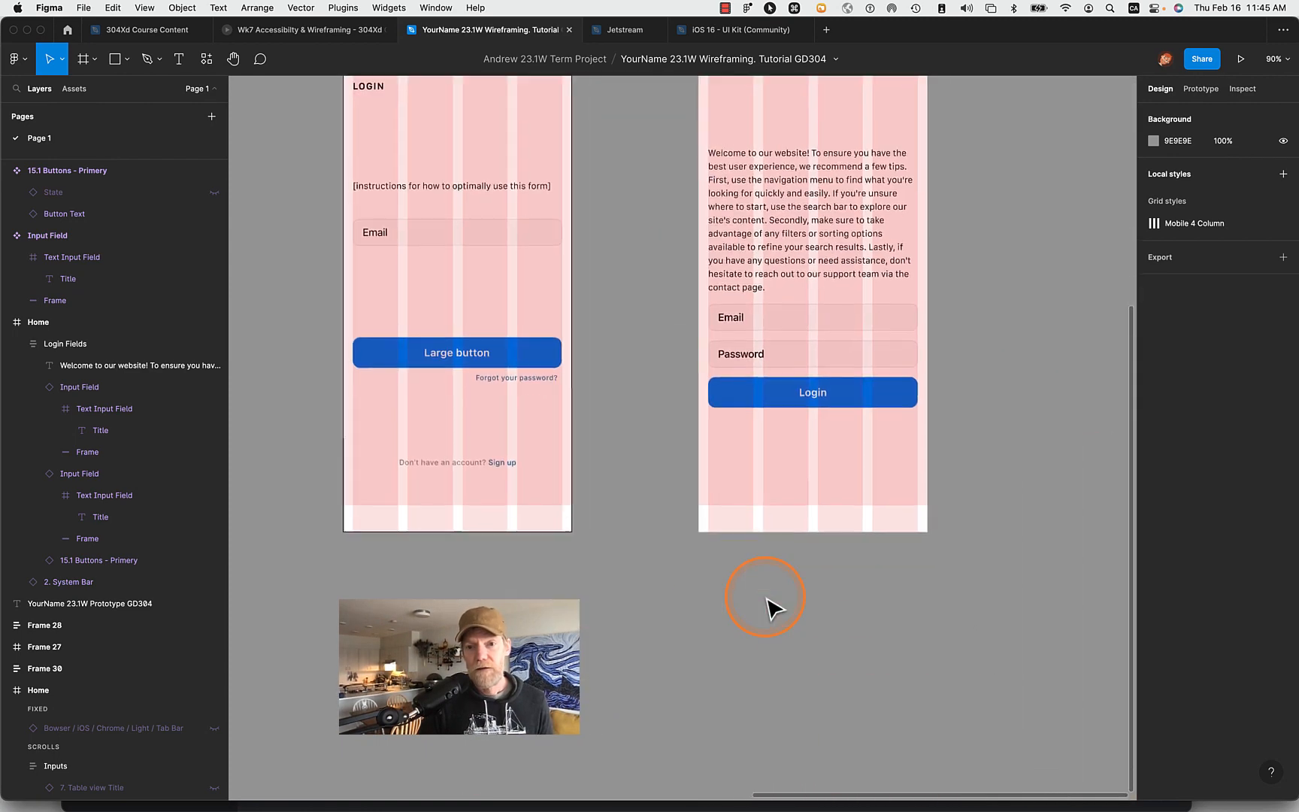
scroll(775, 607, down, 3)
scroll(774, 608, up, 6)
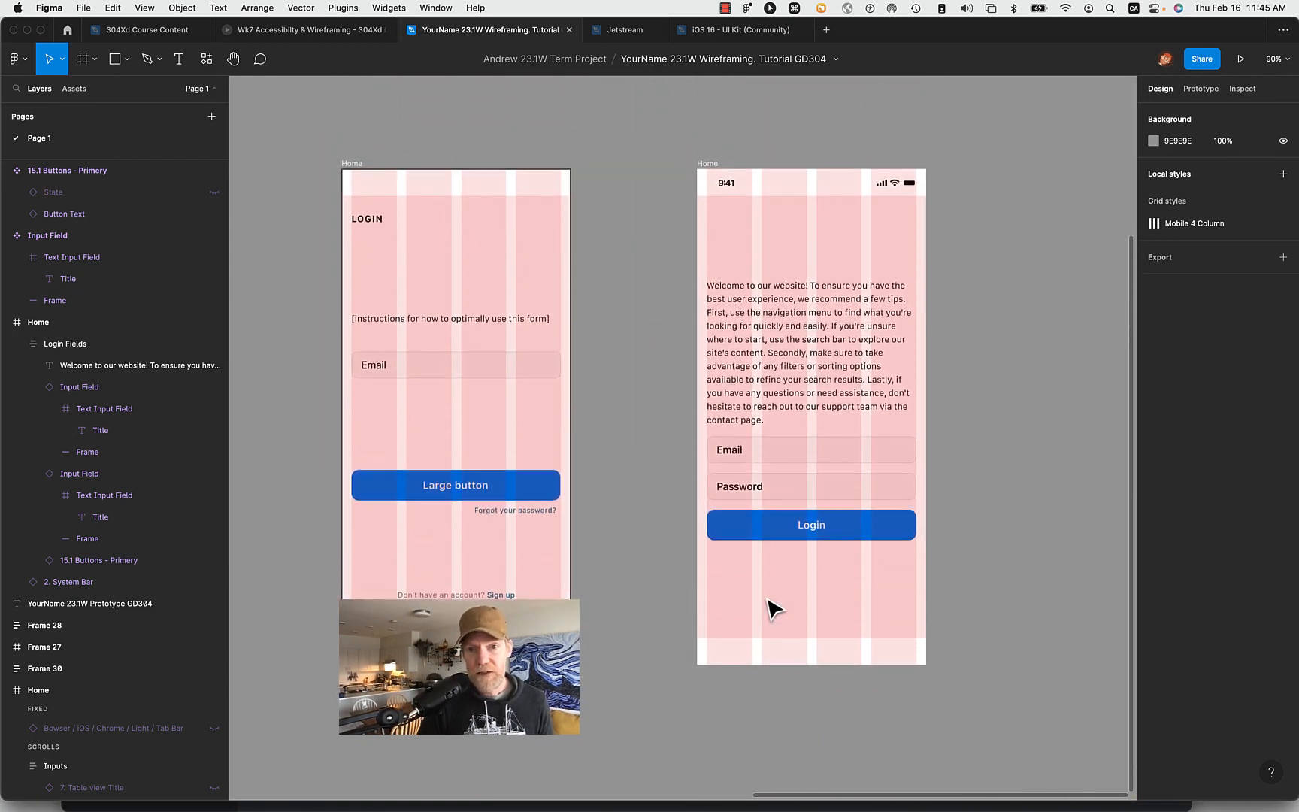
- Create a text style named P from the welcome paragraph in the Home frame's Login Fields
scroll(774, 608, up, 1)
click(737, 451)
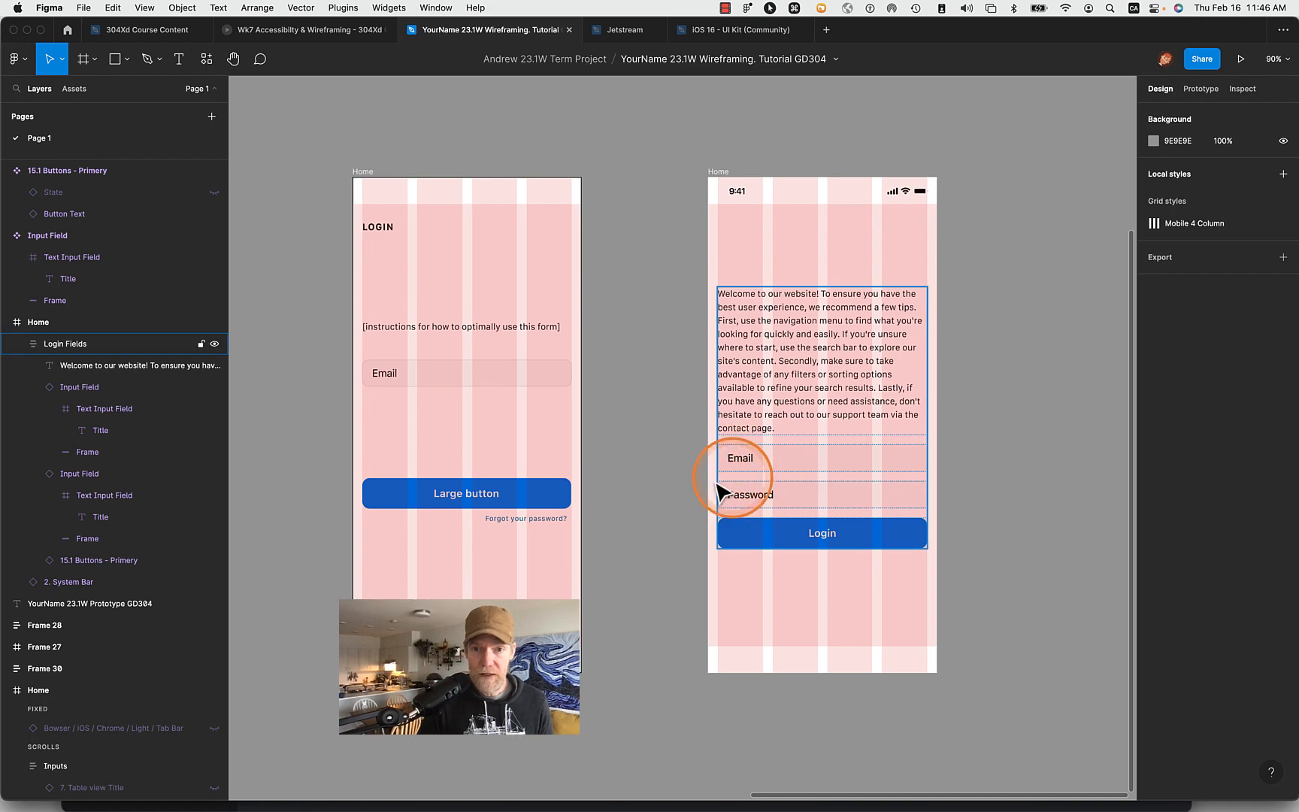
click(600, 511)
scroll(600, 511, up, 3)
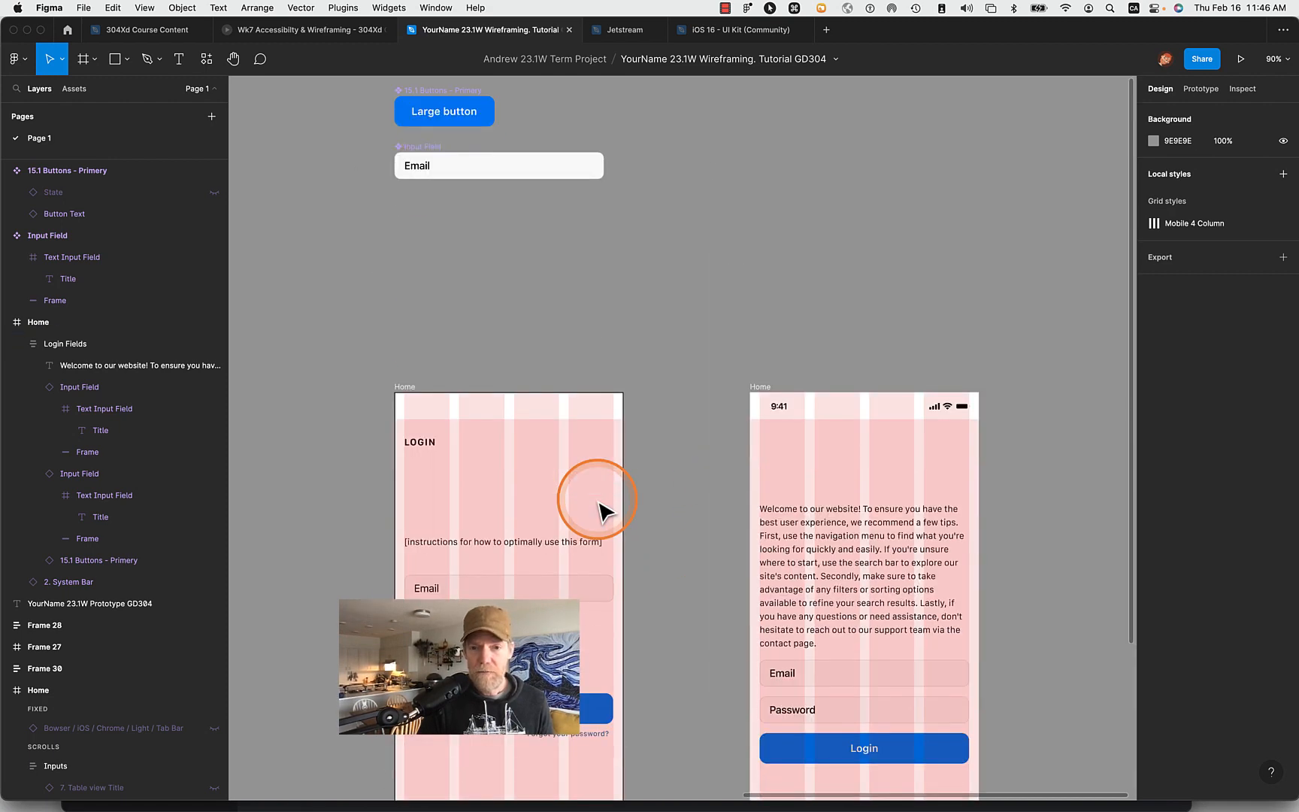
click(916, 620)
double_click(902, 620)
double_click(896, 609)
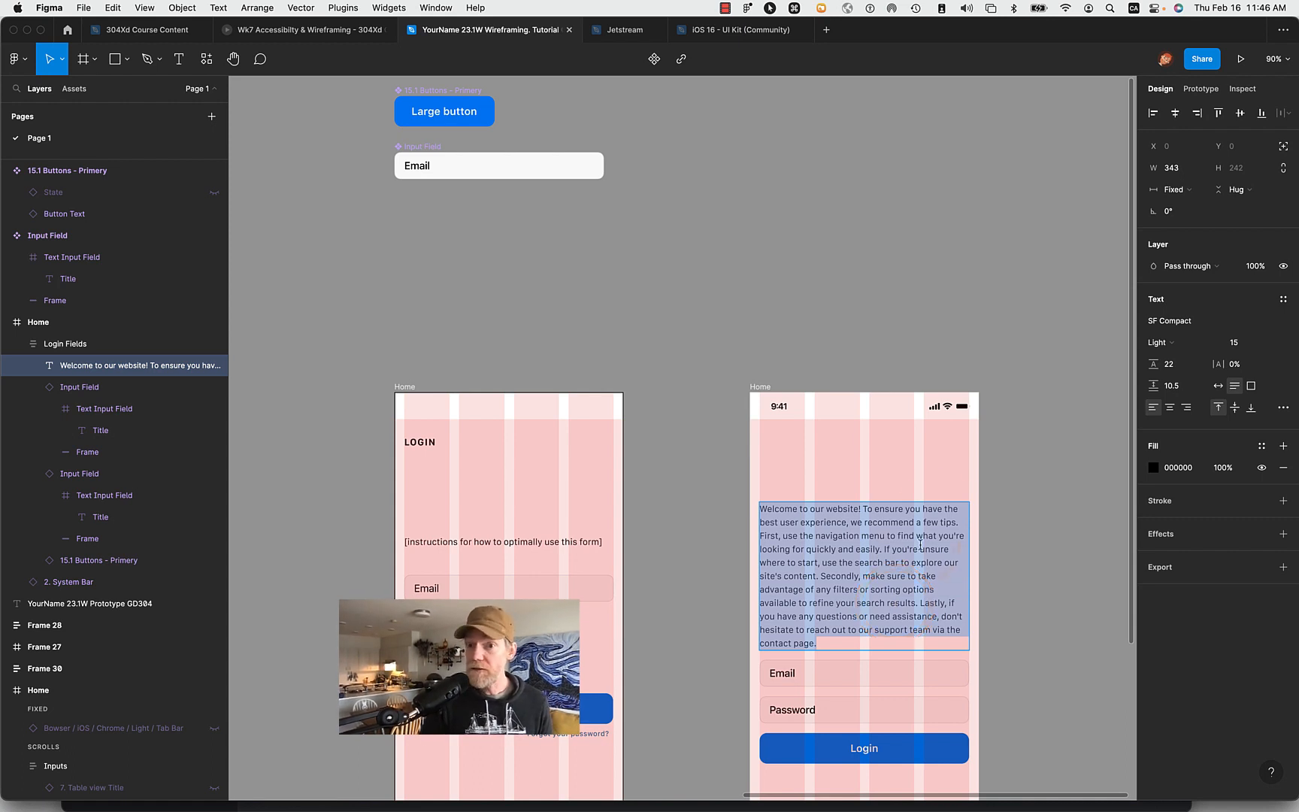
click(1283, 300)
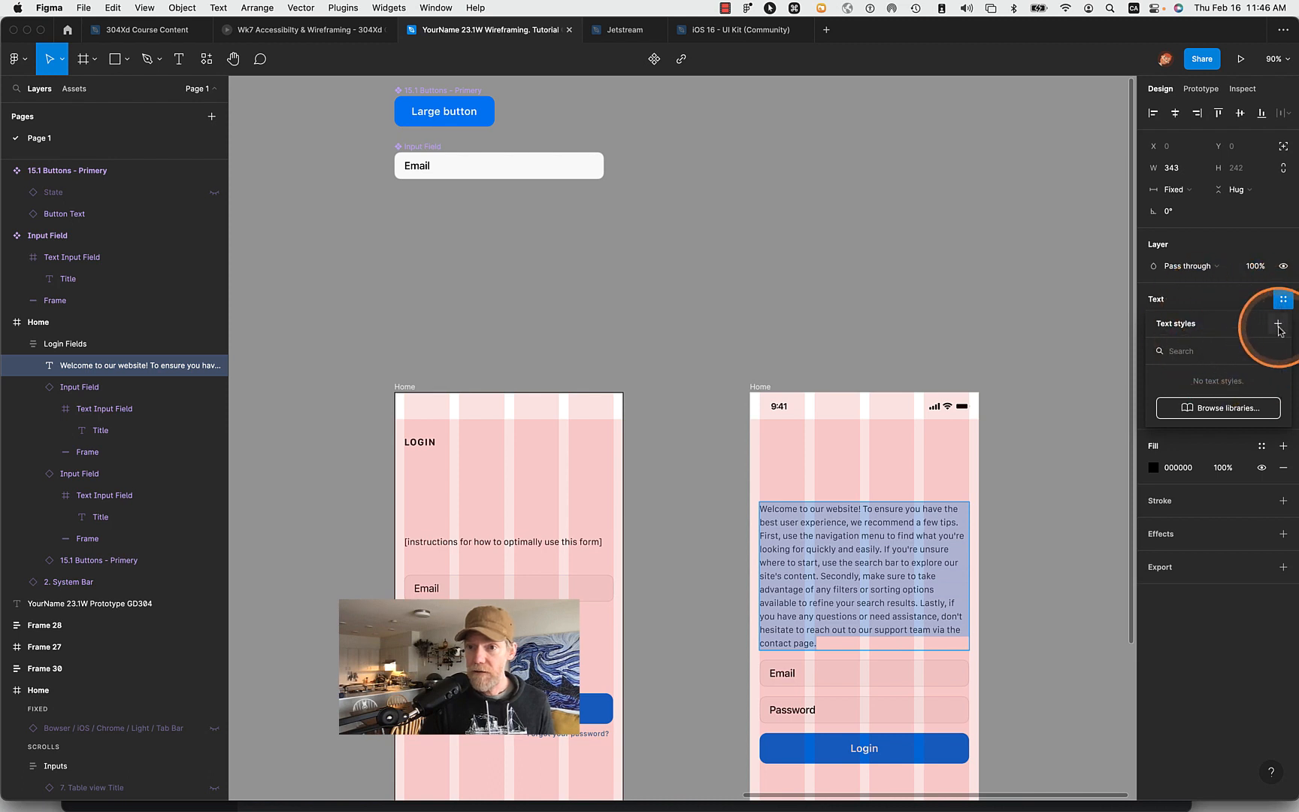
click(1277, 324)
text(Bo)
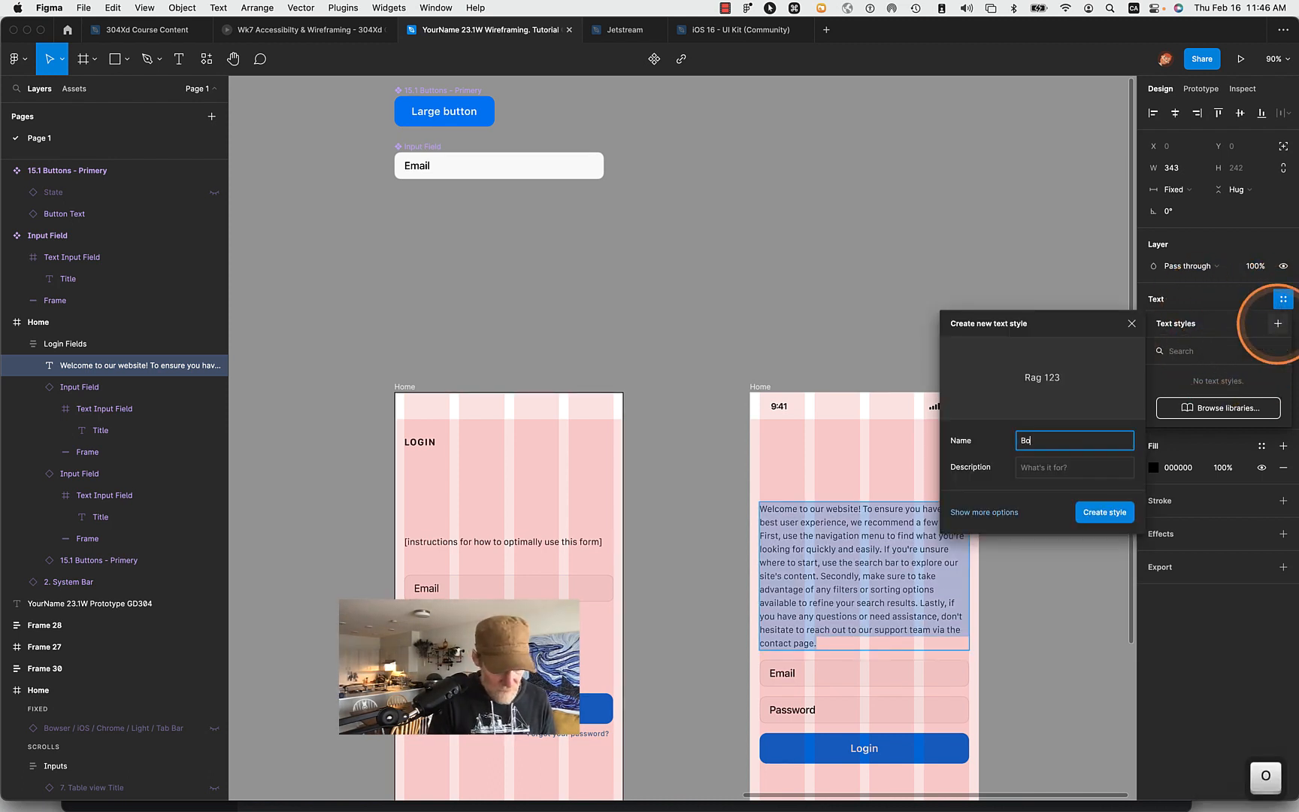
key(BackSpace)
key(BackSpace)
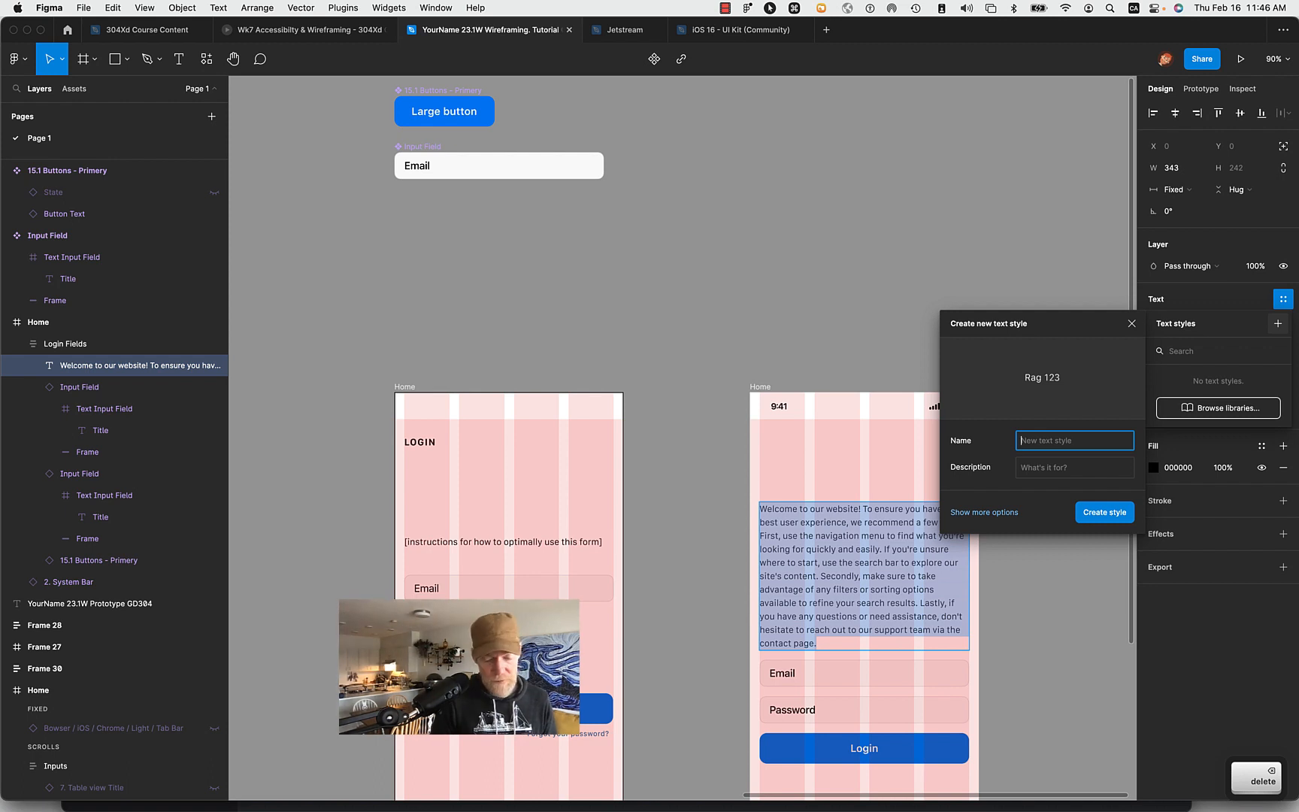
text(P)
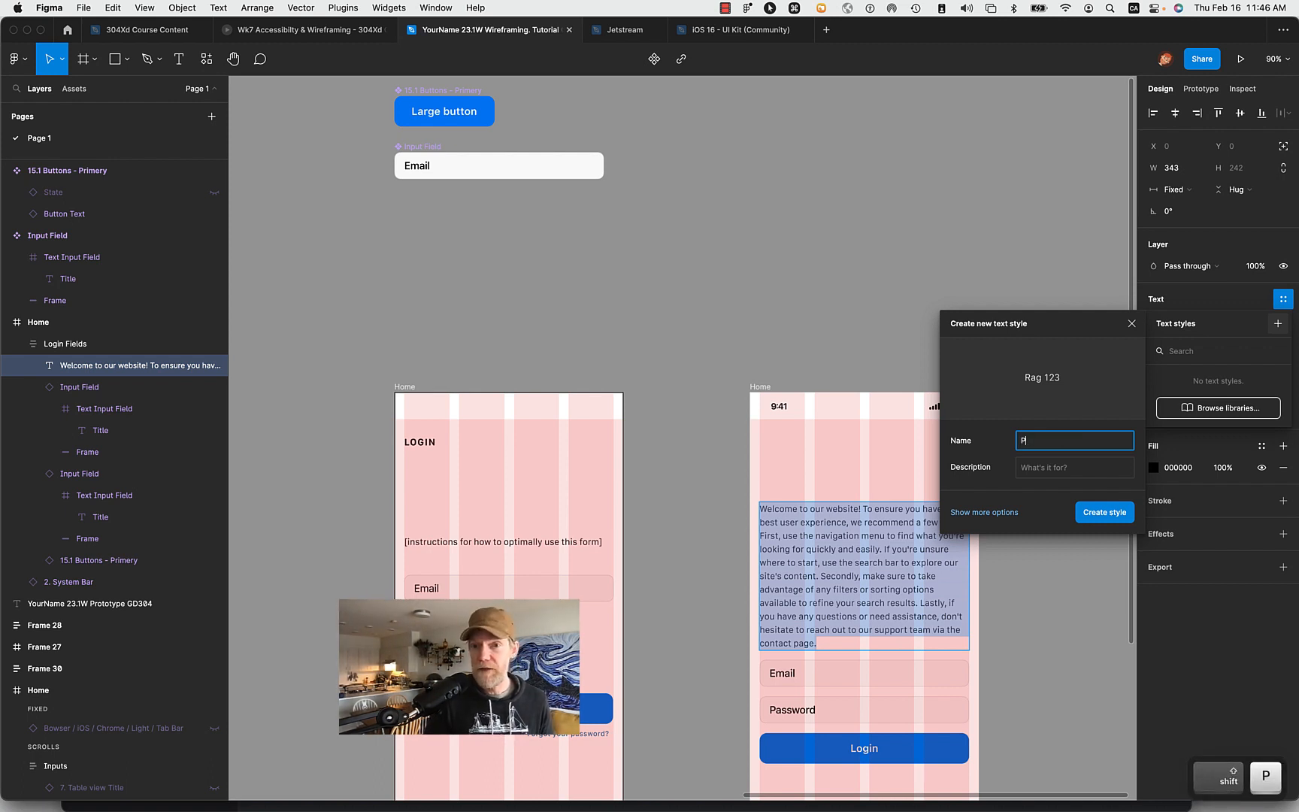
key(Return)
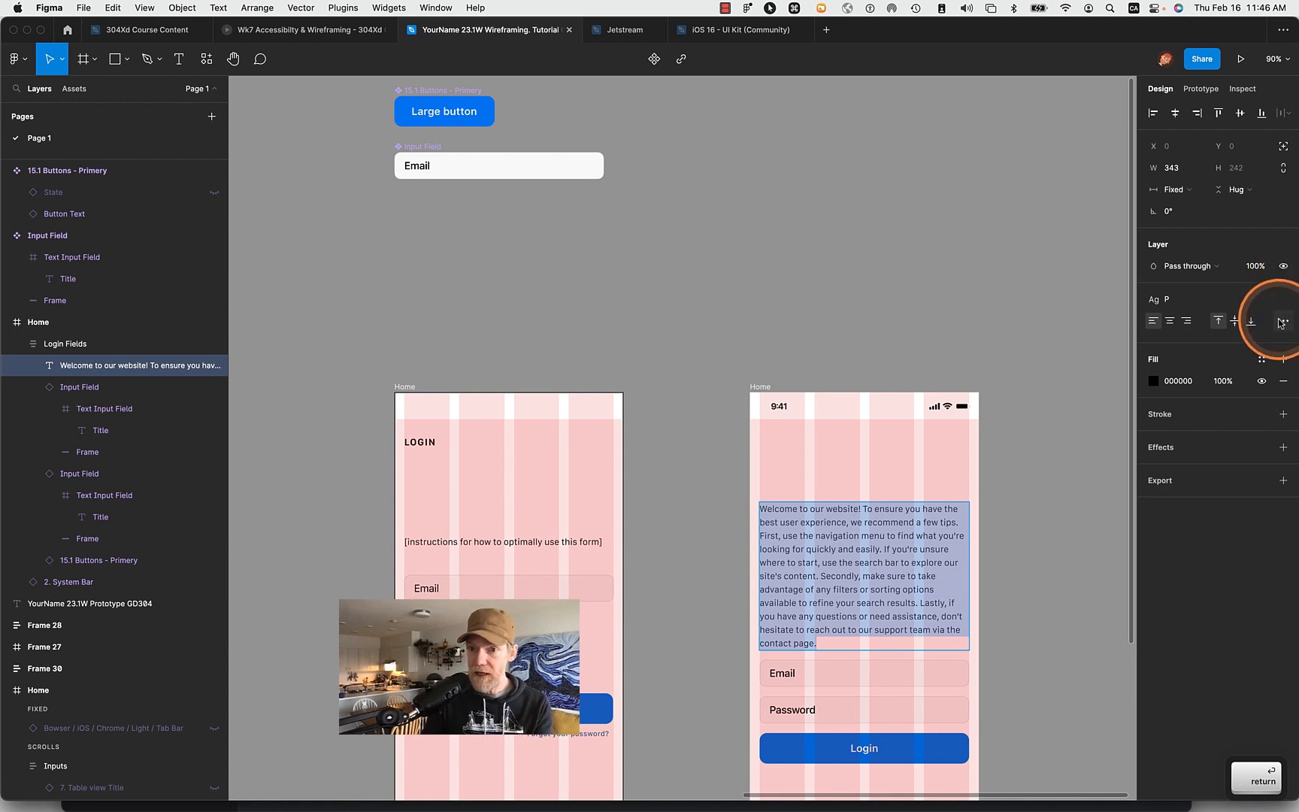
- Edit the P text style applied to the welcome paragraph and change its font family to SF Pro
click(1196, 303)
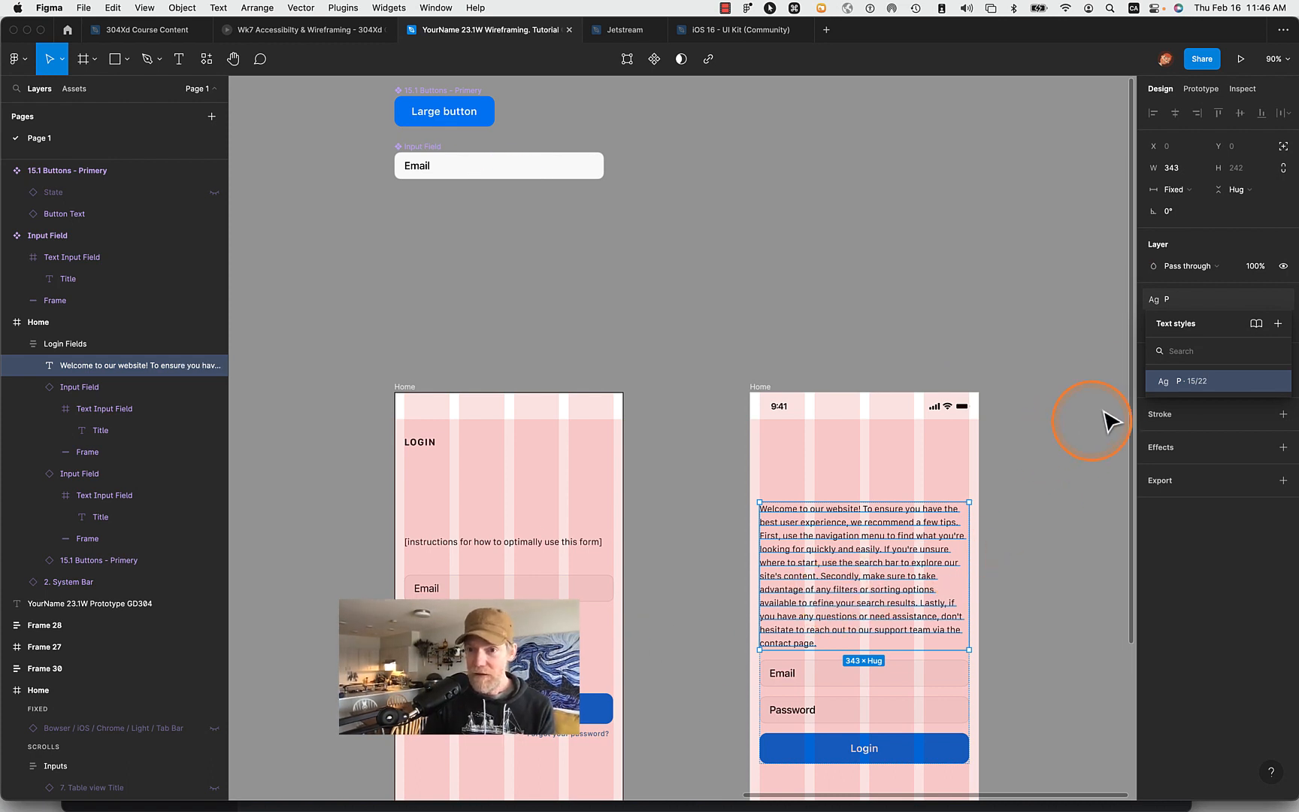
click(1083, 376)
click(841, 610)
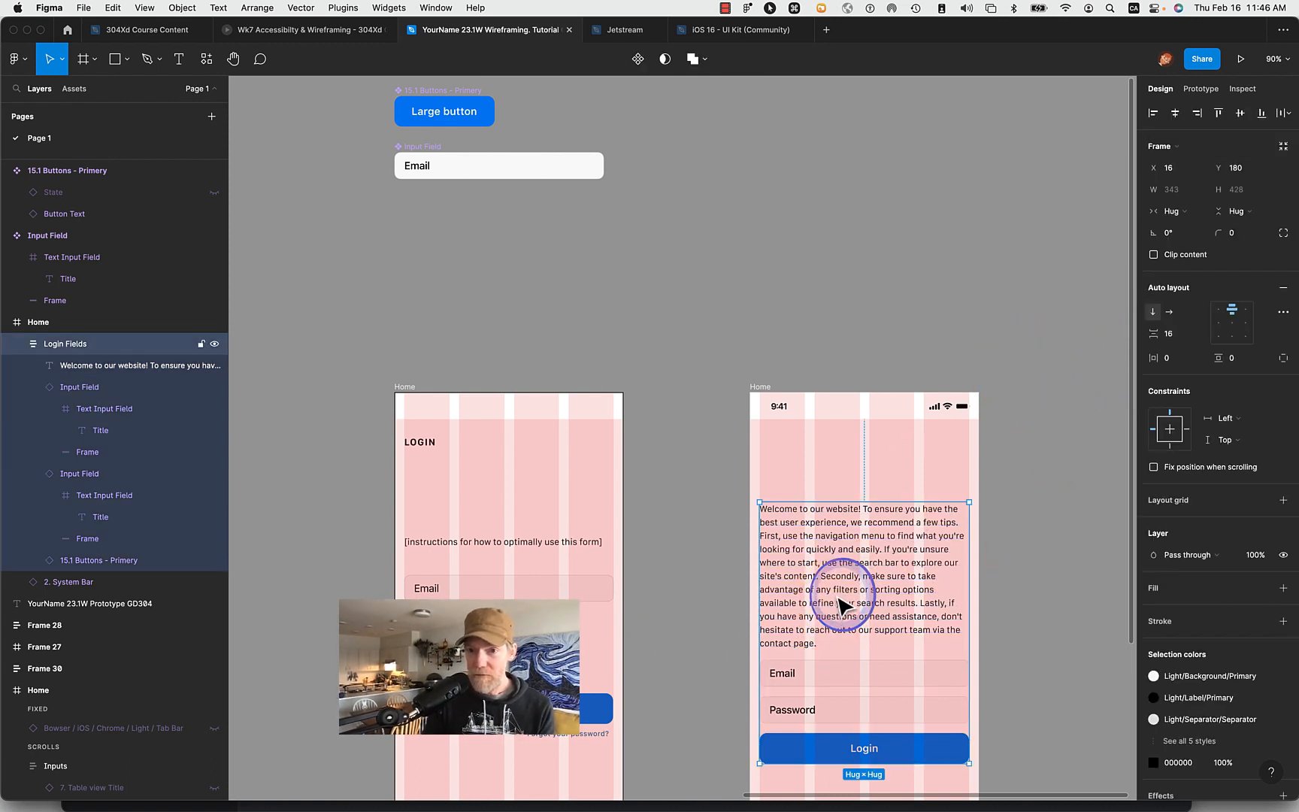
click(902, 556)
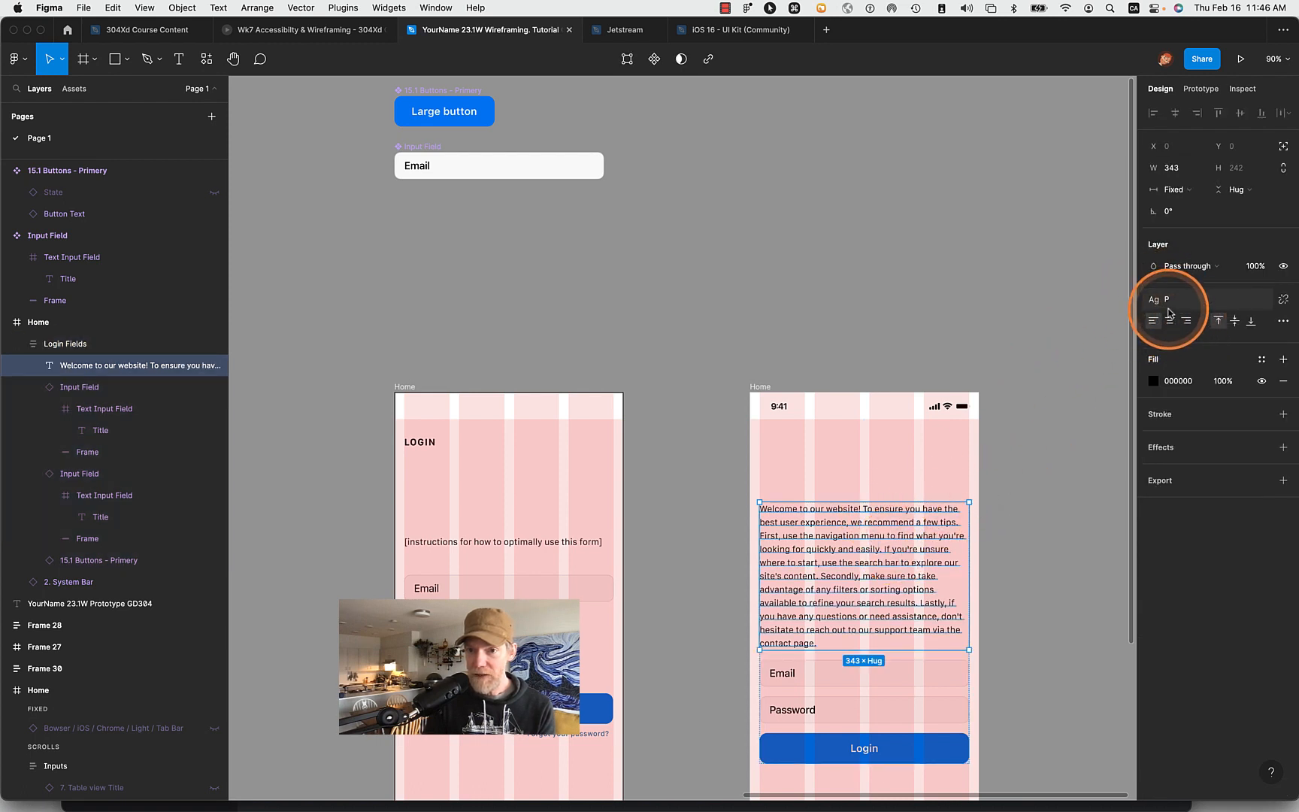
click(1251, 300)
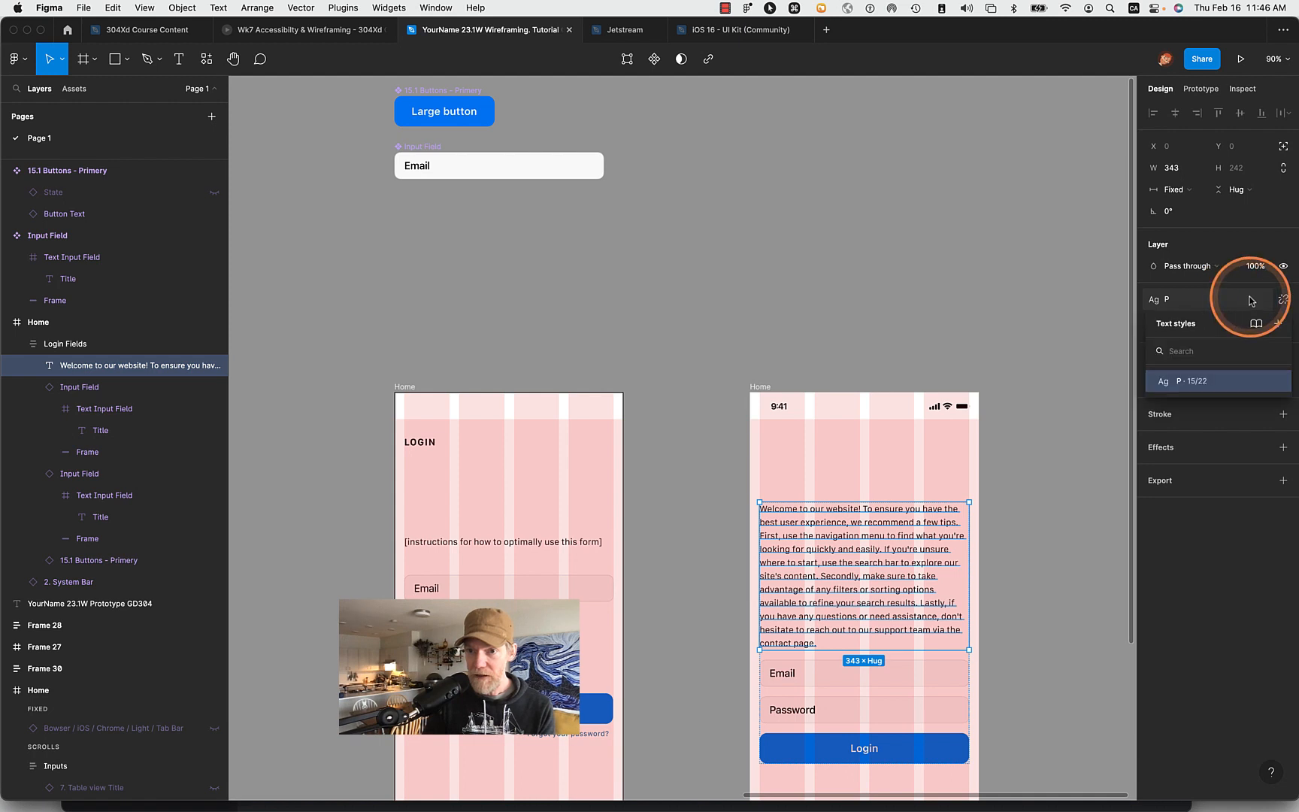
click(1272, 383)
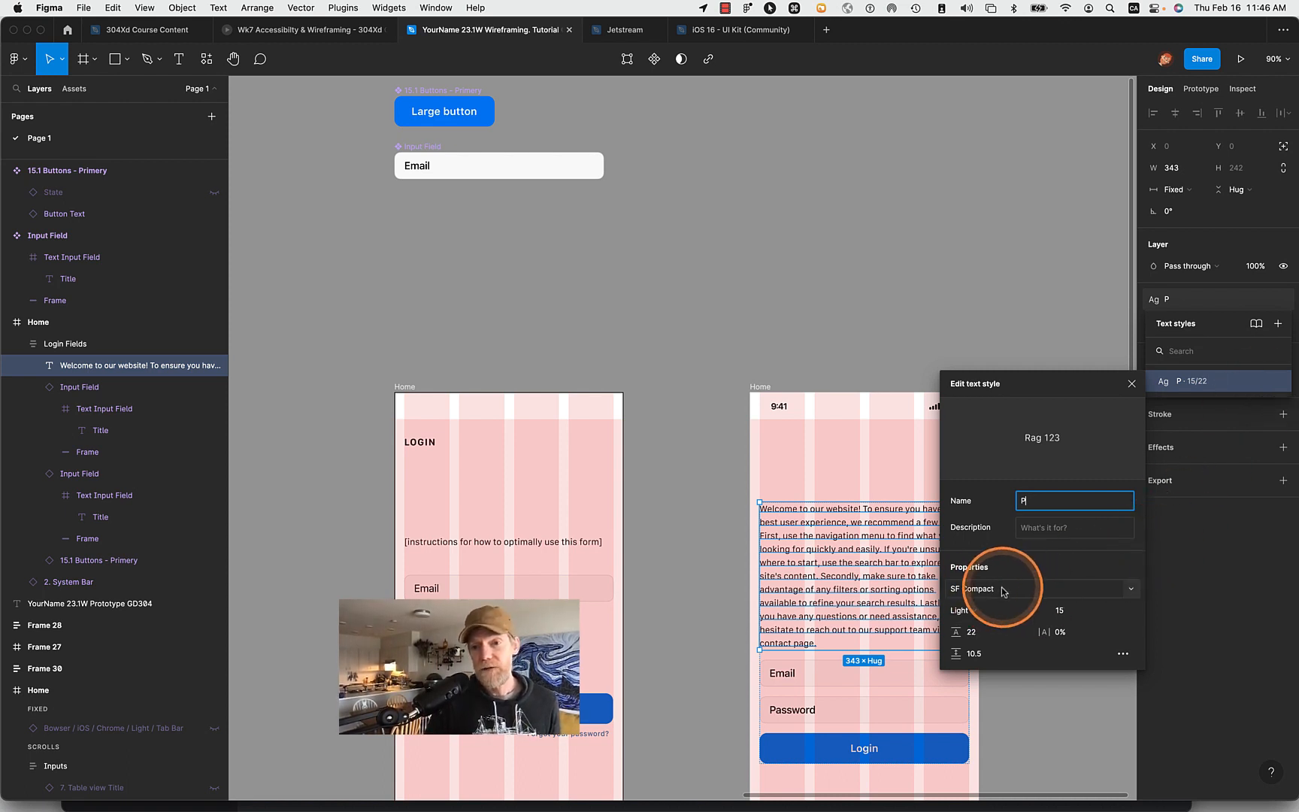
click(1132, 591)
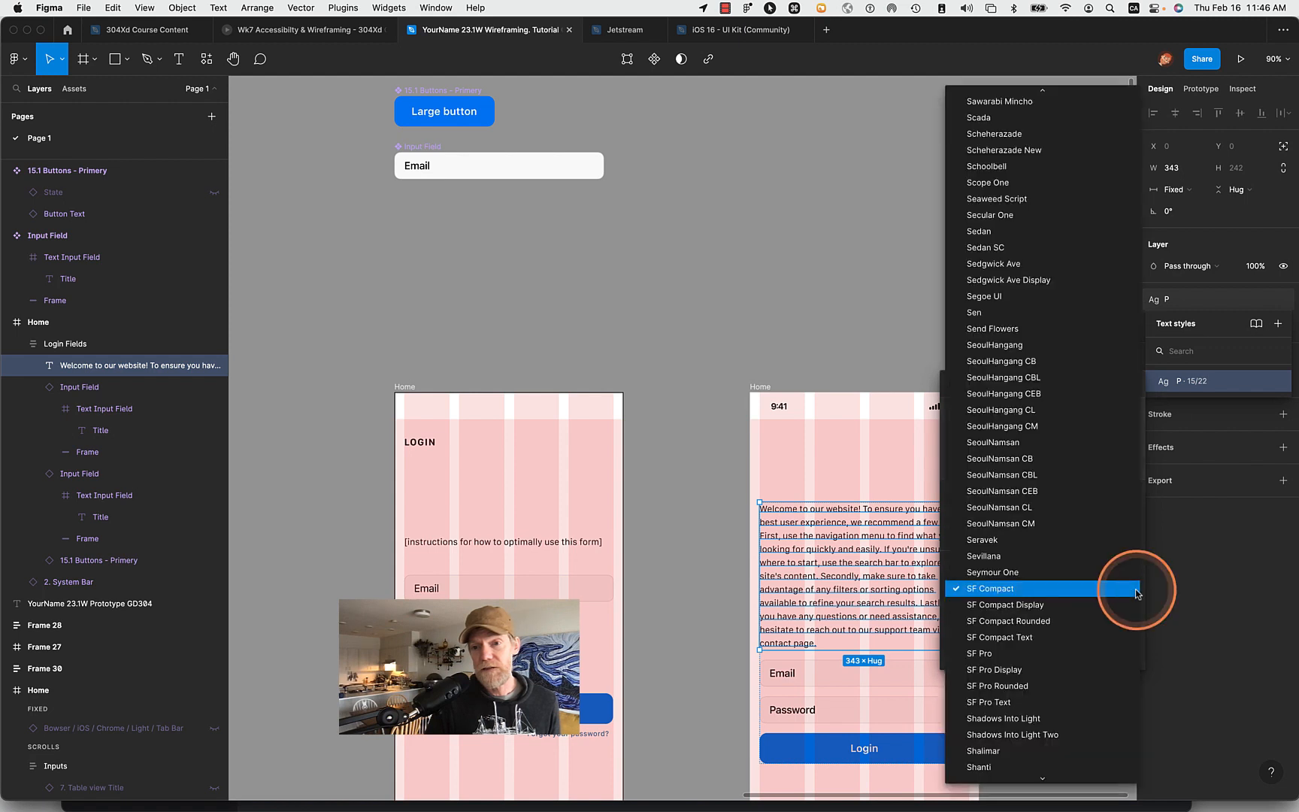
click(1135, 592)
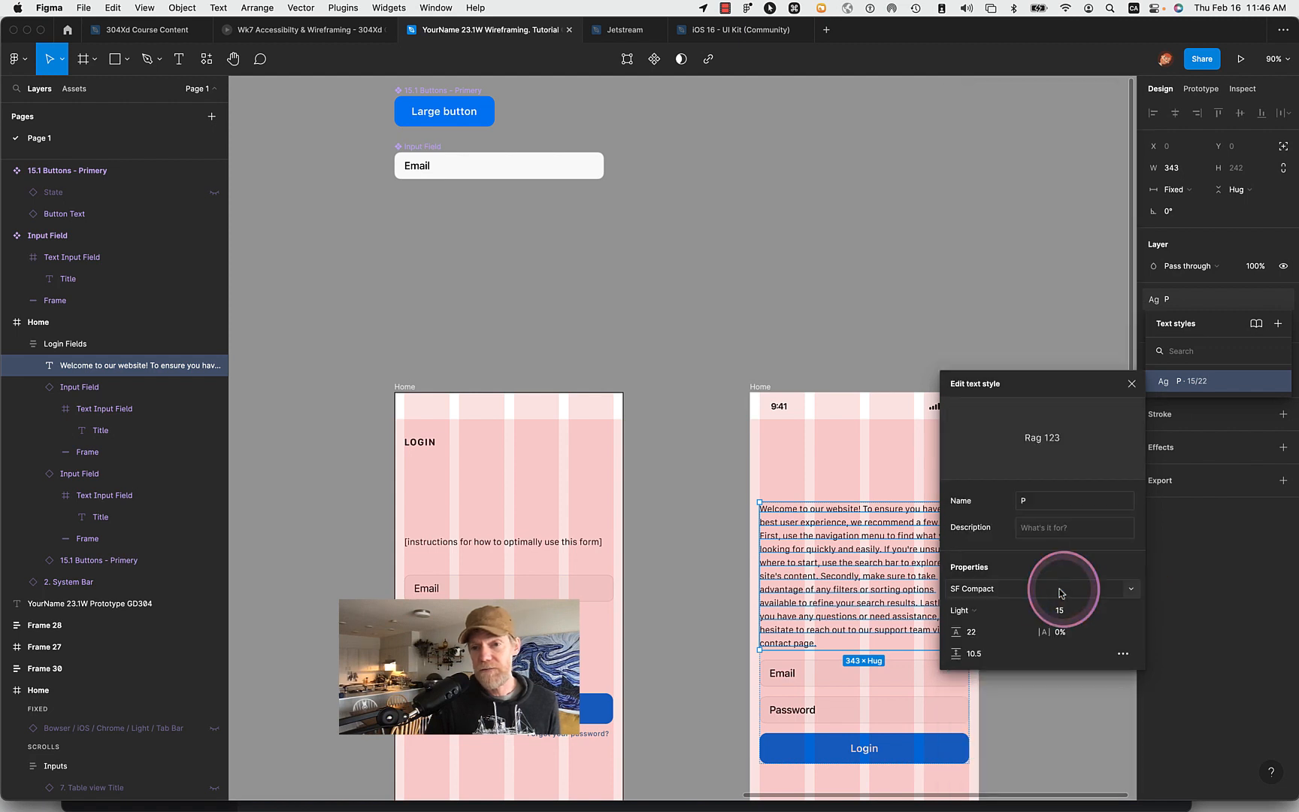
click(1133, 592)
click(1136, 593)
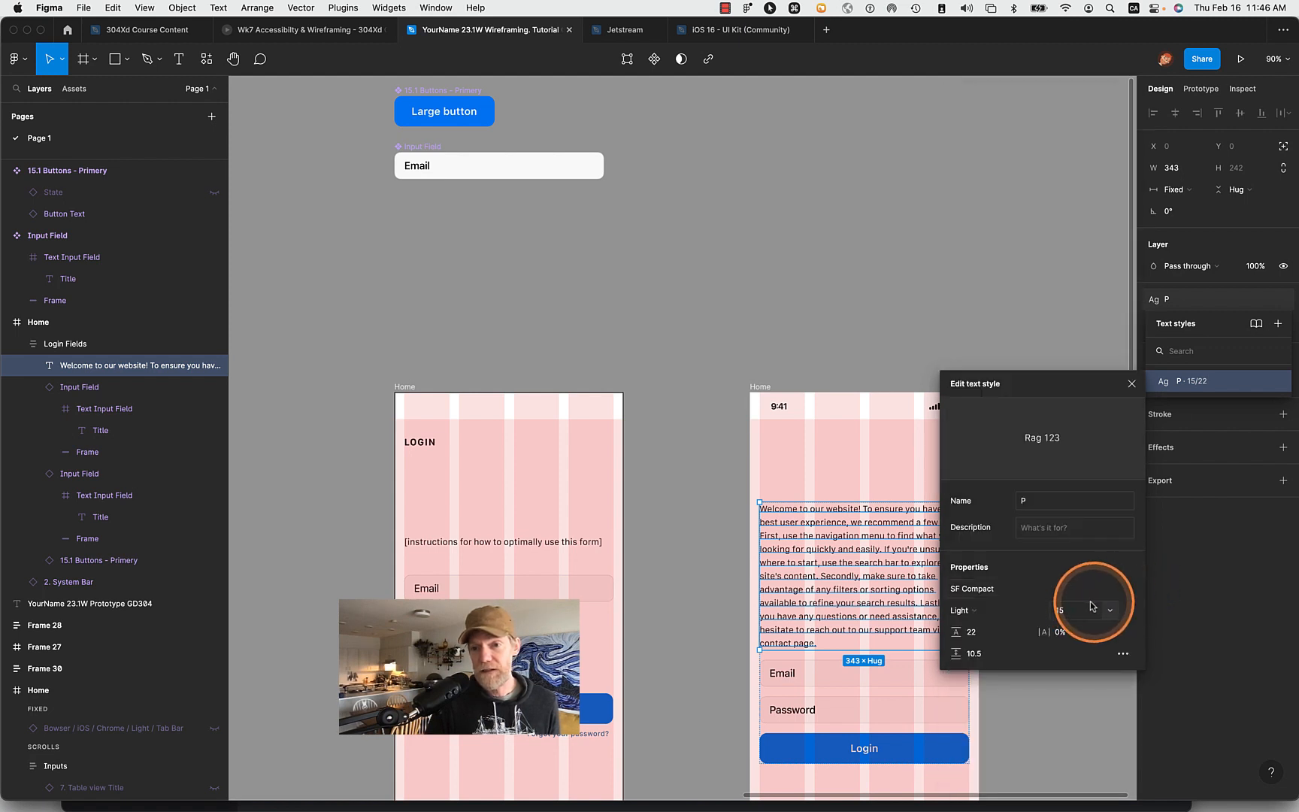
click(1134, 588)
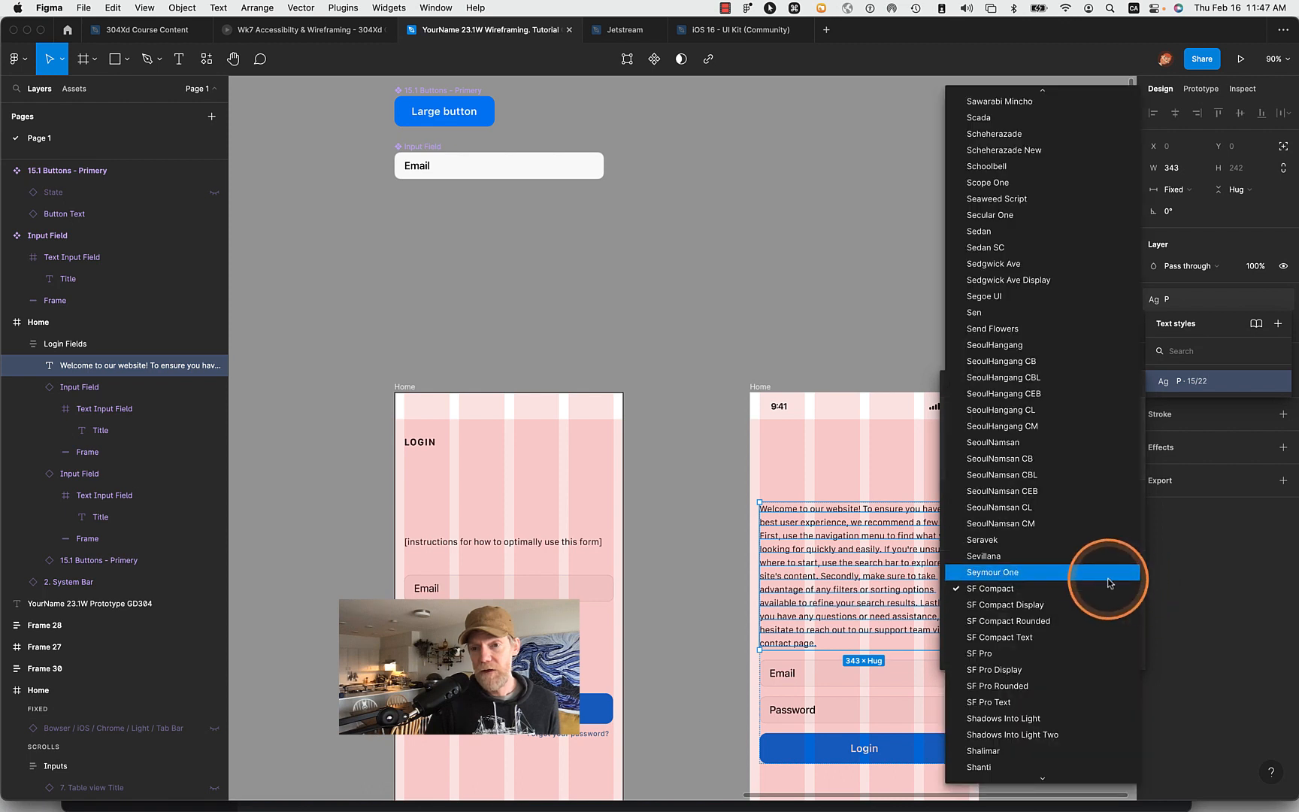
click(1097, 654)
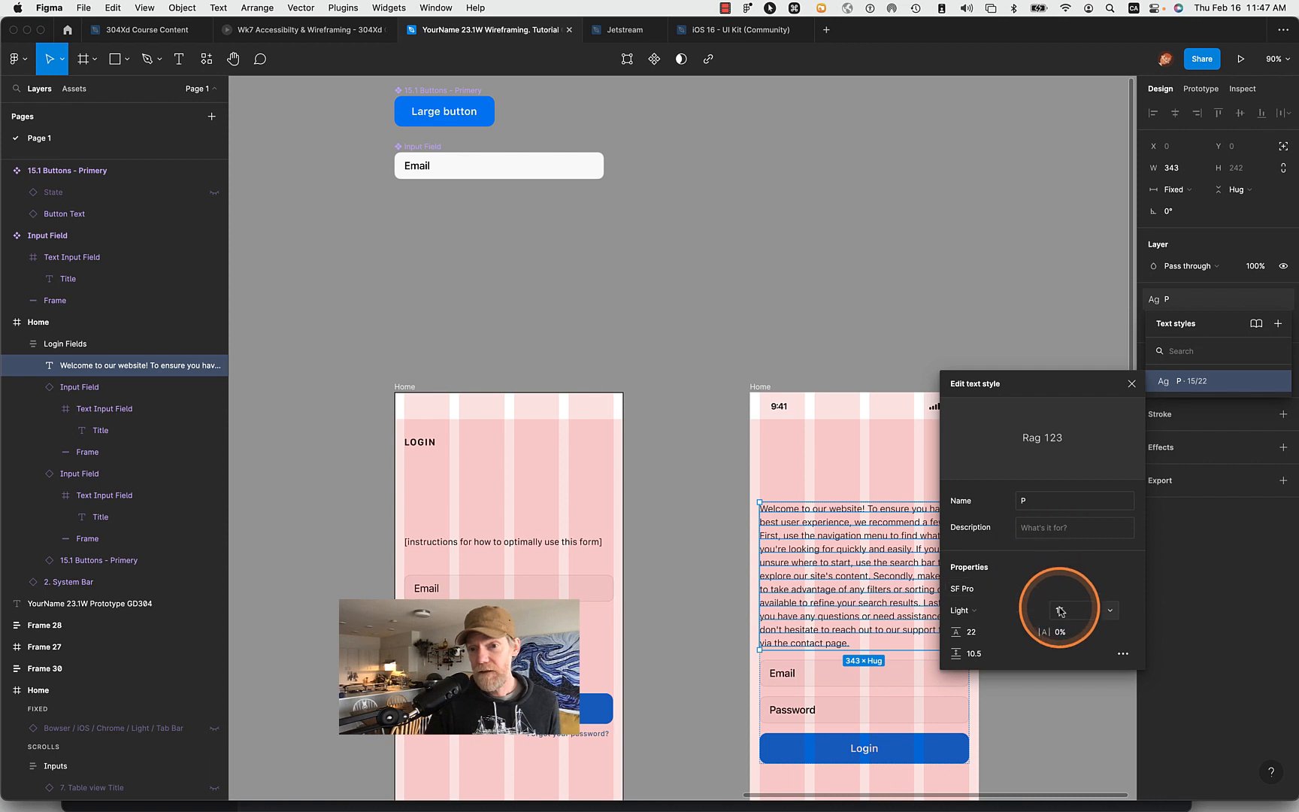
- Set the weight of the P text style to 500
click(975, 611)
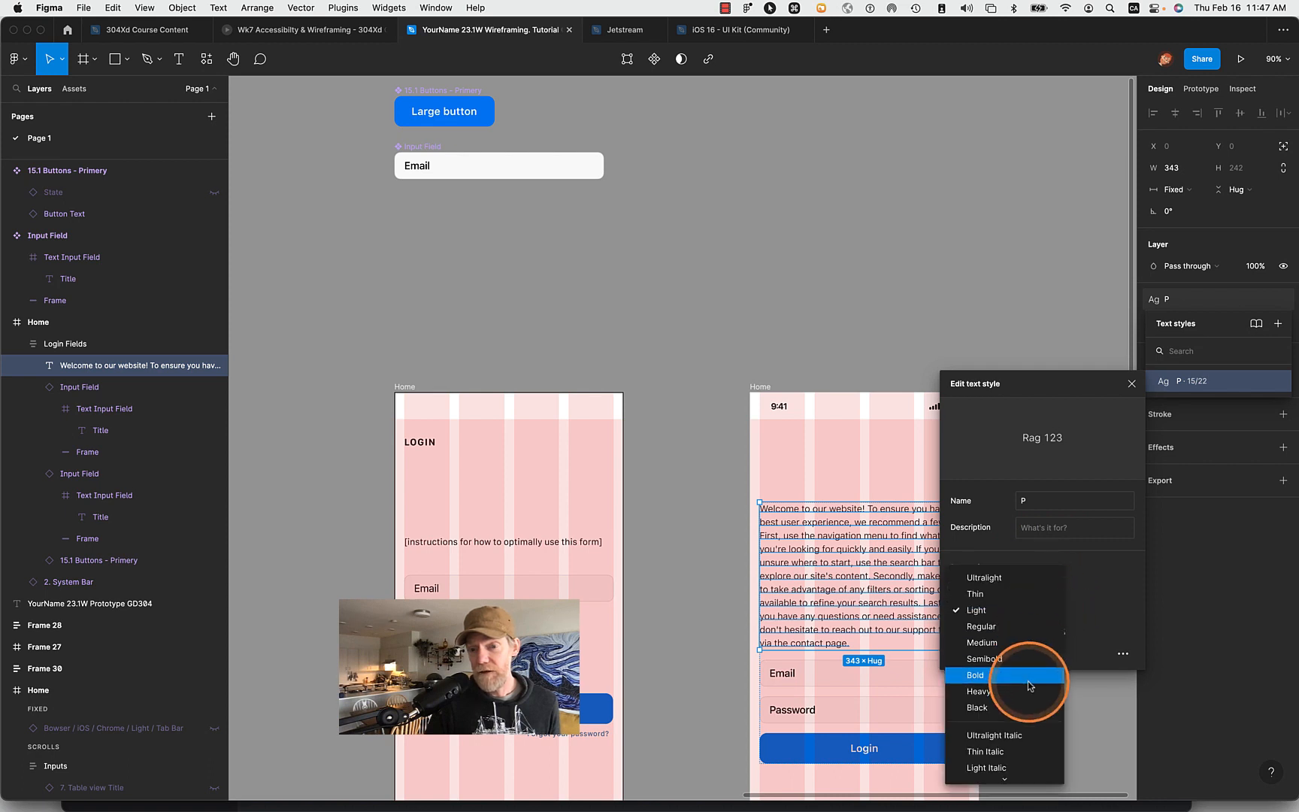
scroll(1030, 685, down, 3)
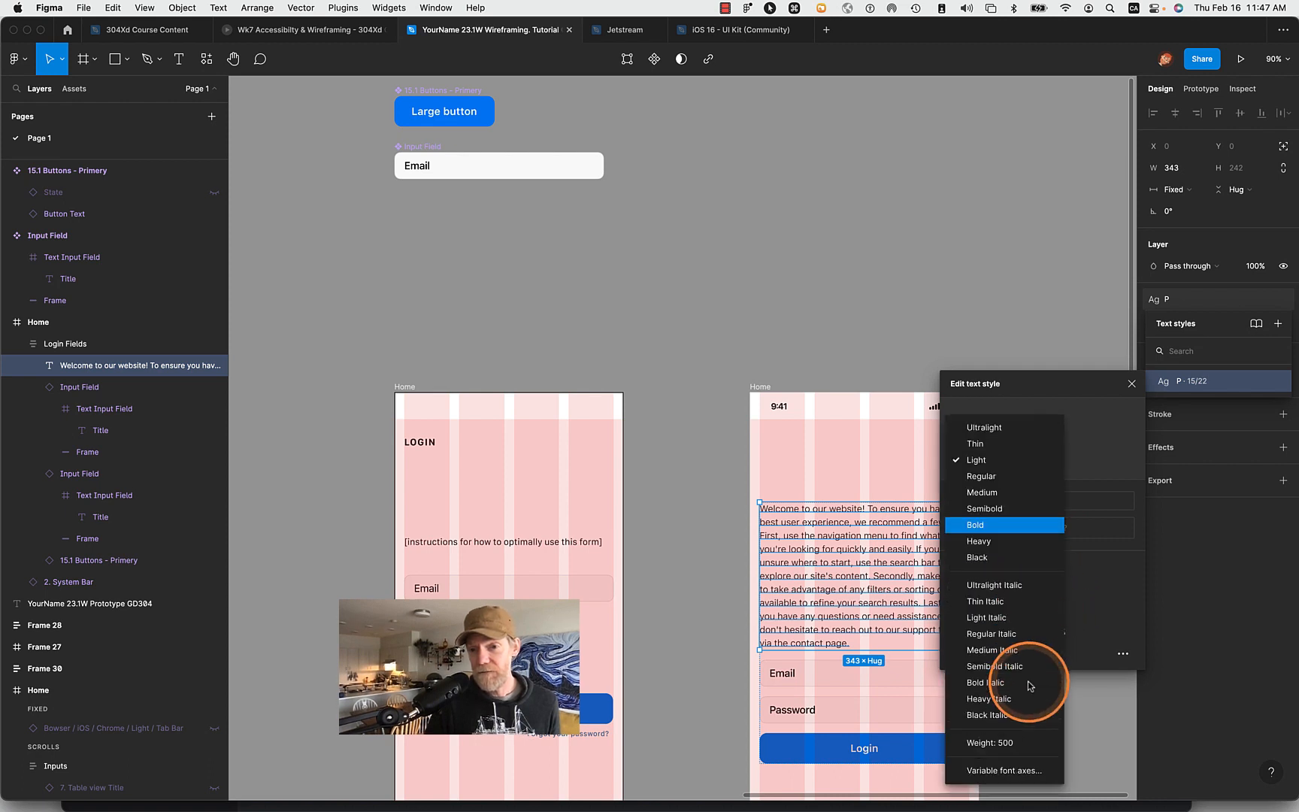
click(1010, 744)
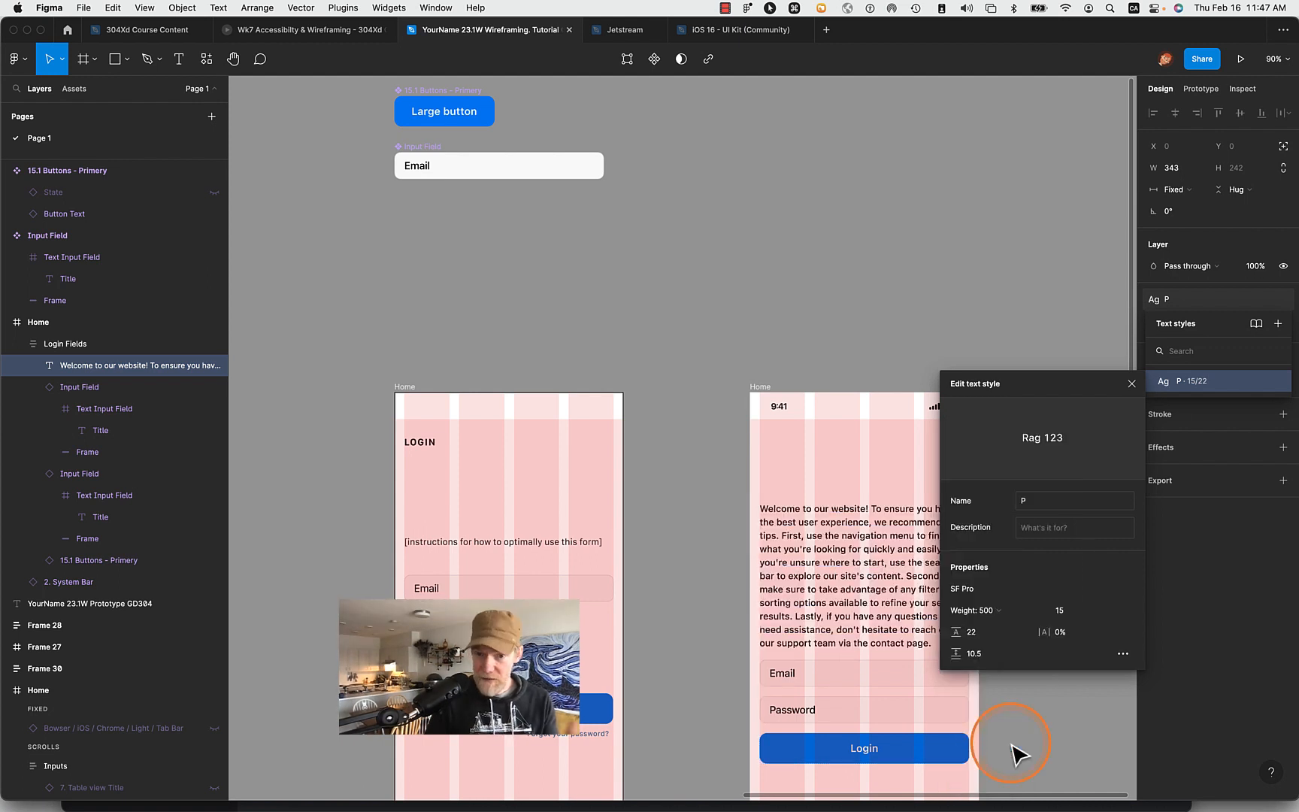
- Try a font size of 20 for the P text style, then settle on 18
click(1110, 611)
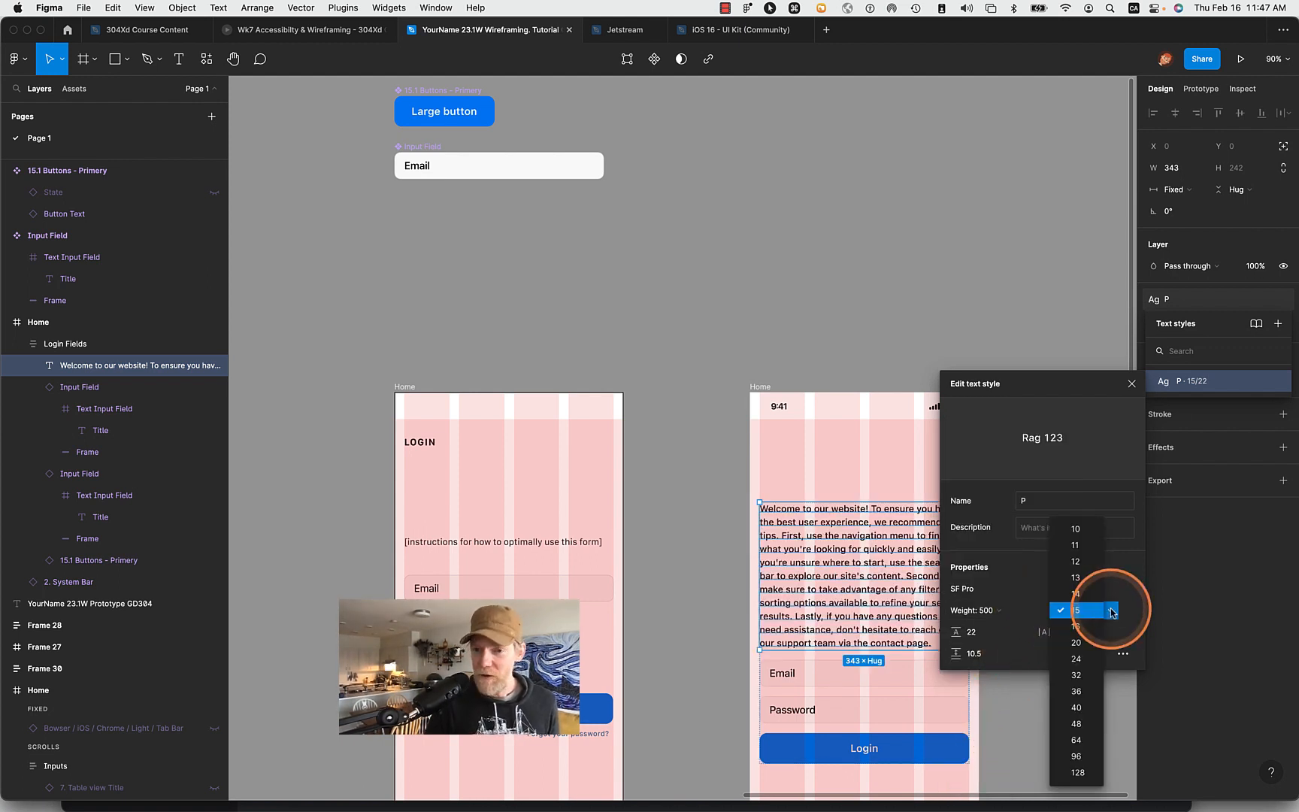
click(1077, 643)
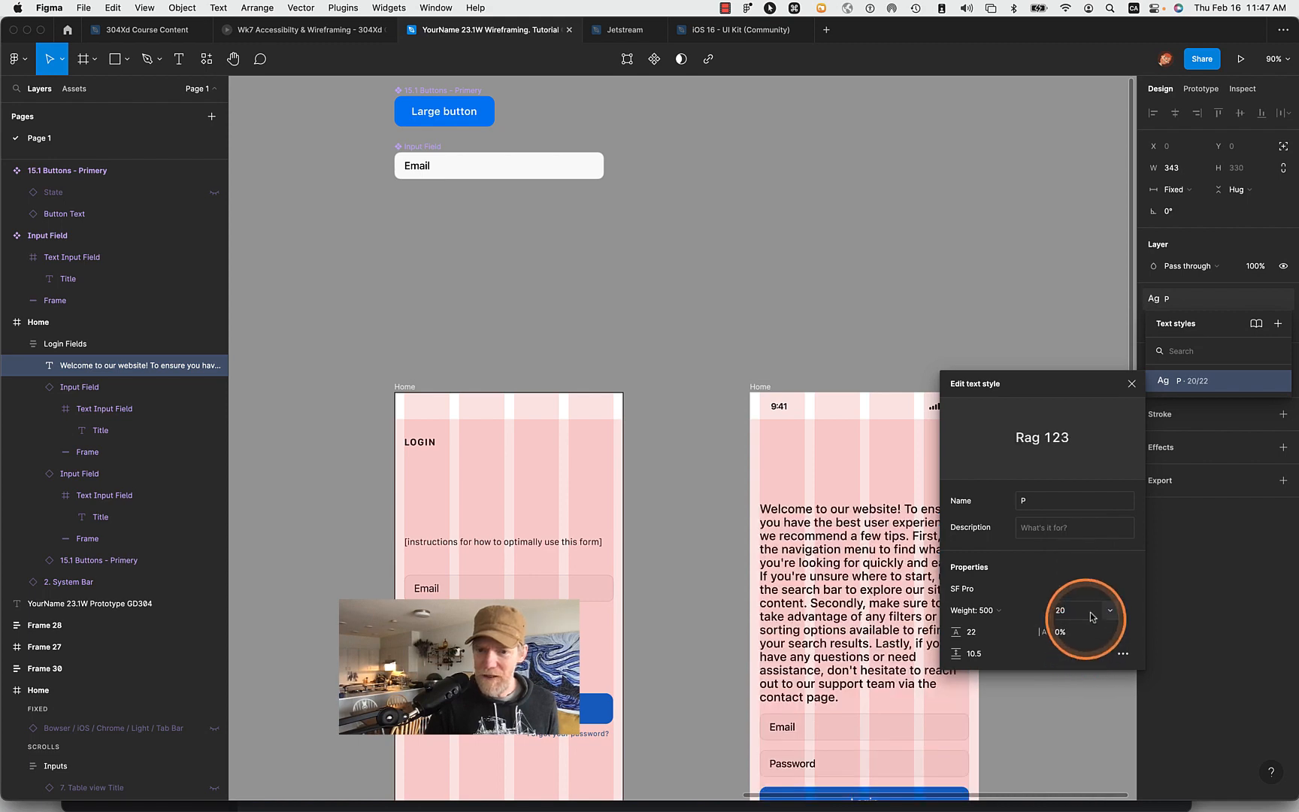
click(1082, 611)
double_click(1082, 611)
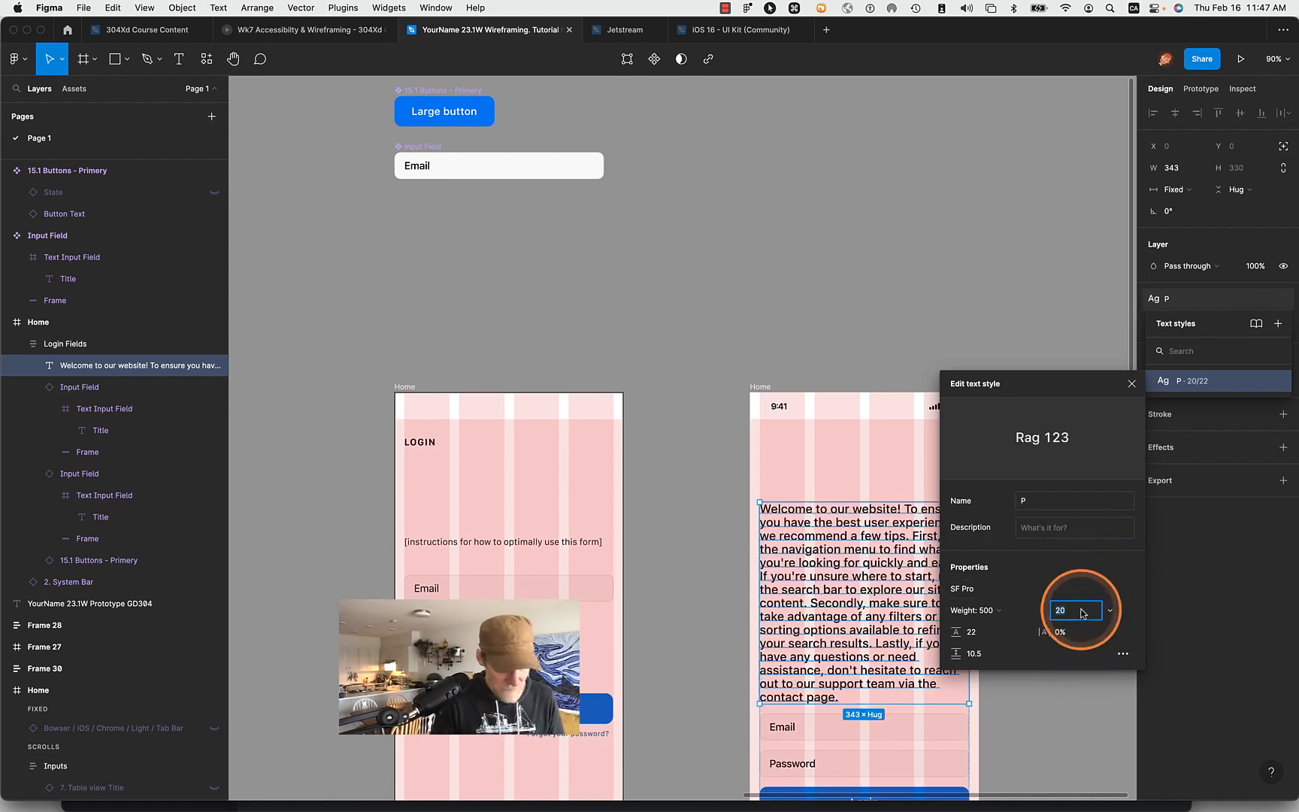
text(18)
key(Tab)
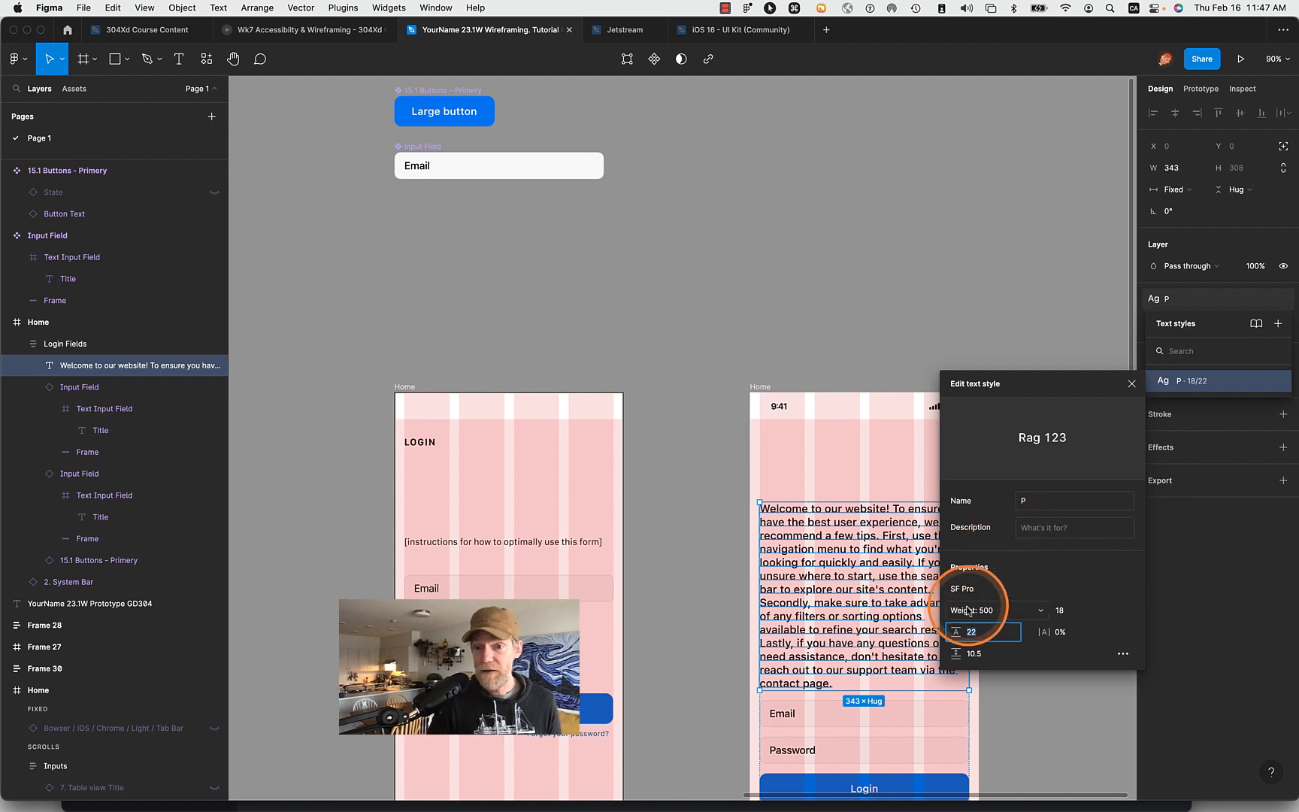
- Use the variable font axes to set the P text style's weight to 300
click(1036, 612)
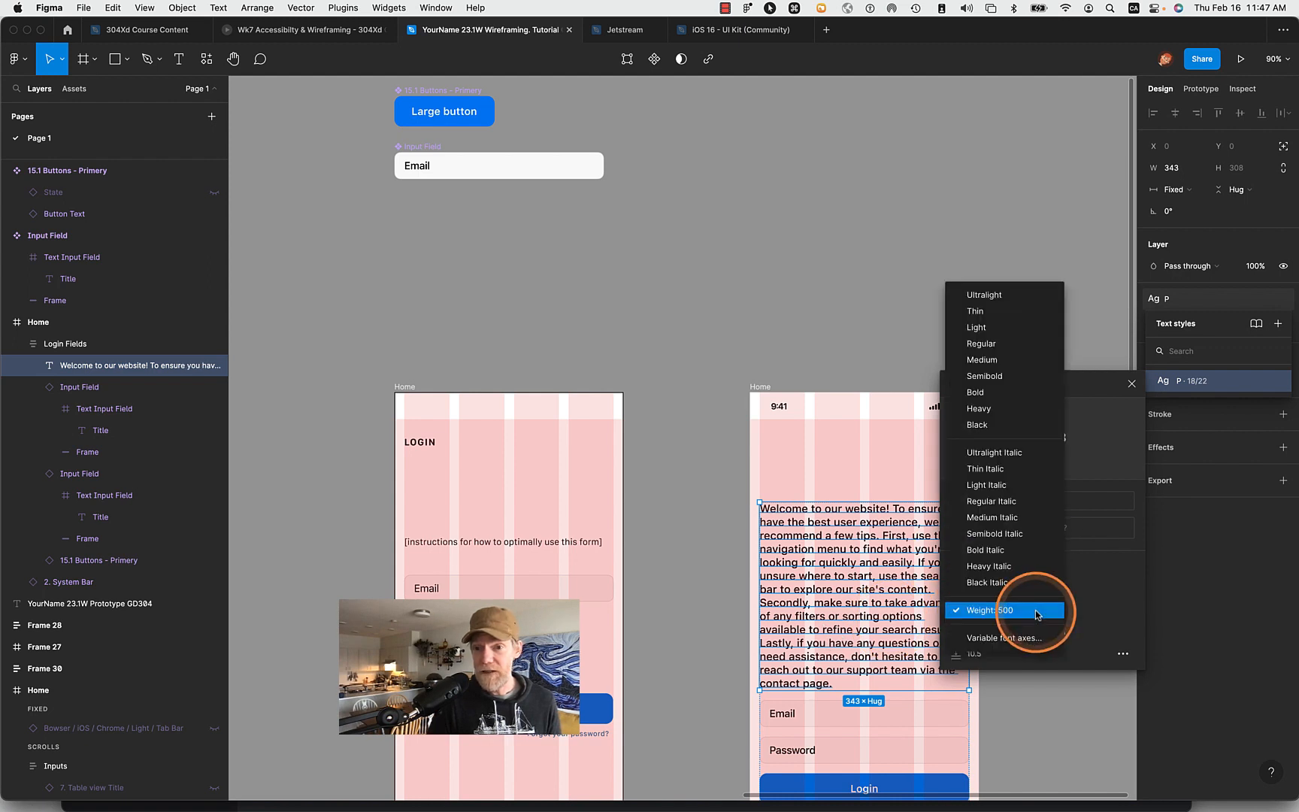
click(1021, 636)
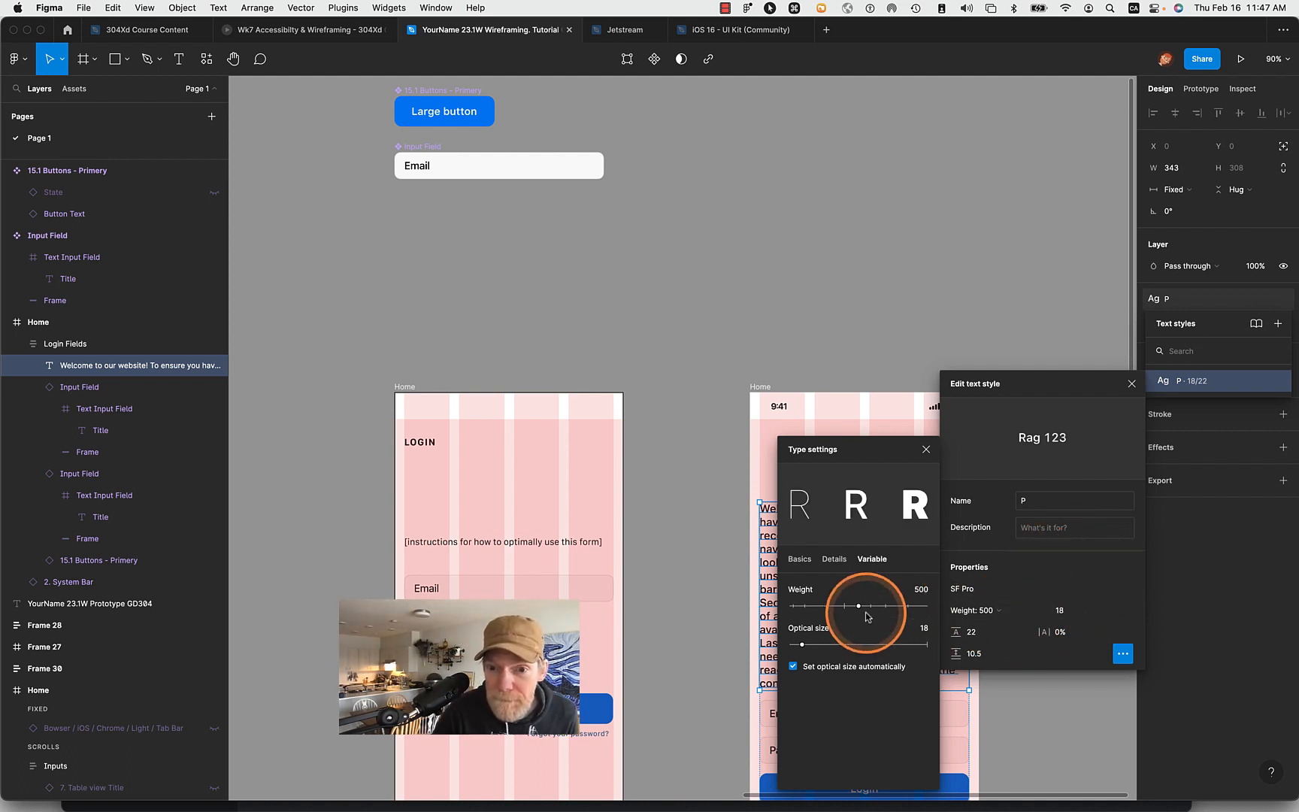
click(923, 591)
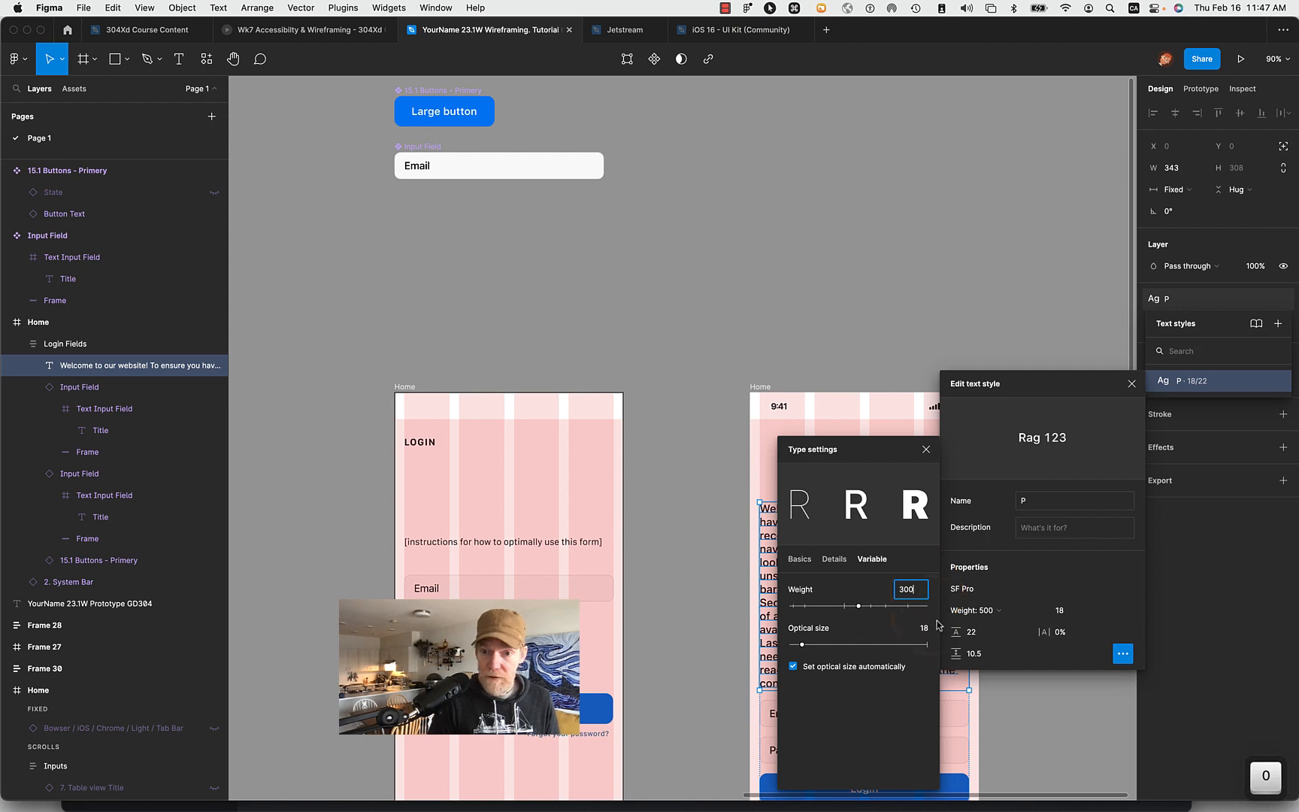
key(Tab)
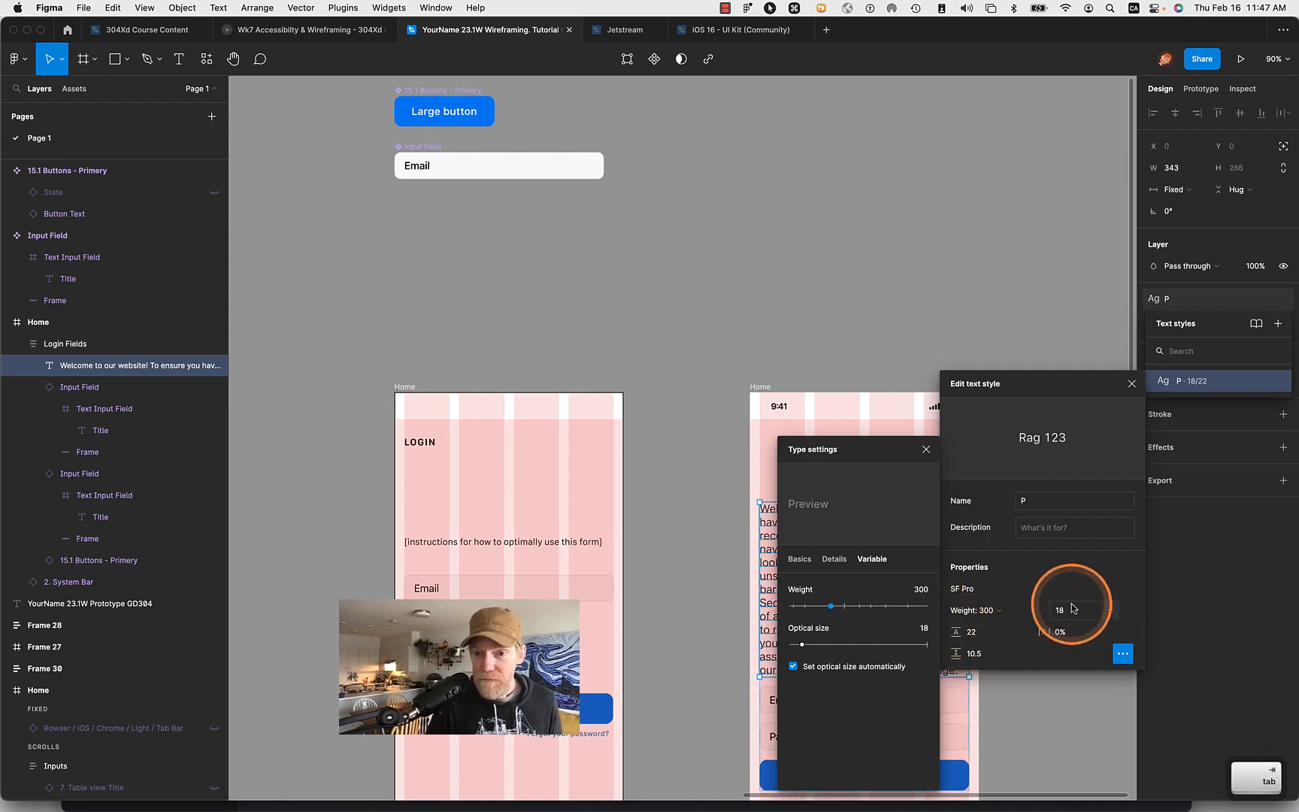
- Set the P text style's line height to 23 and close the style settings
click(1068, 612)
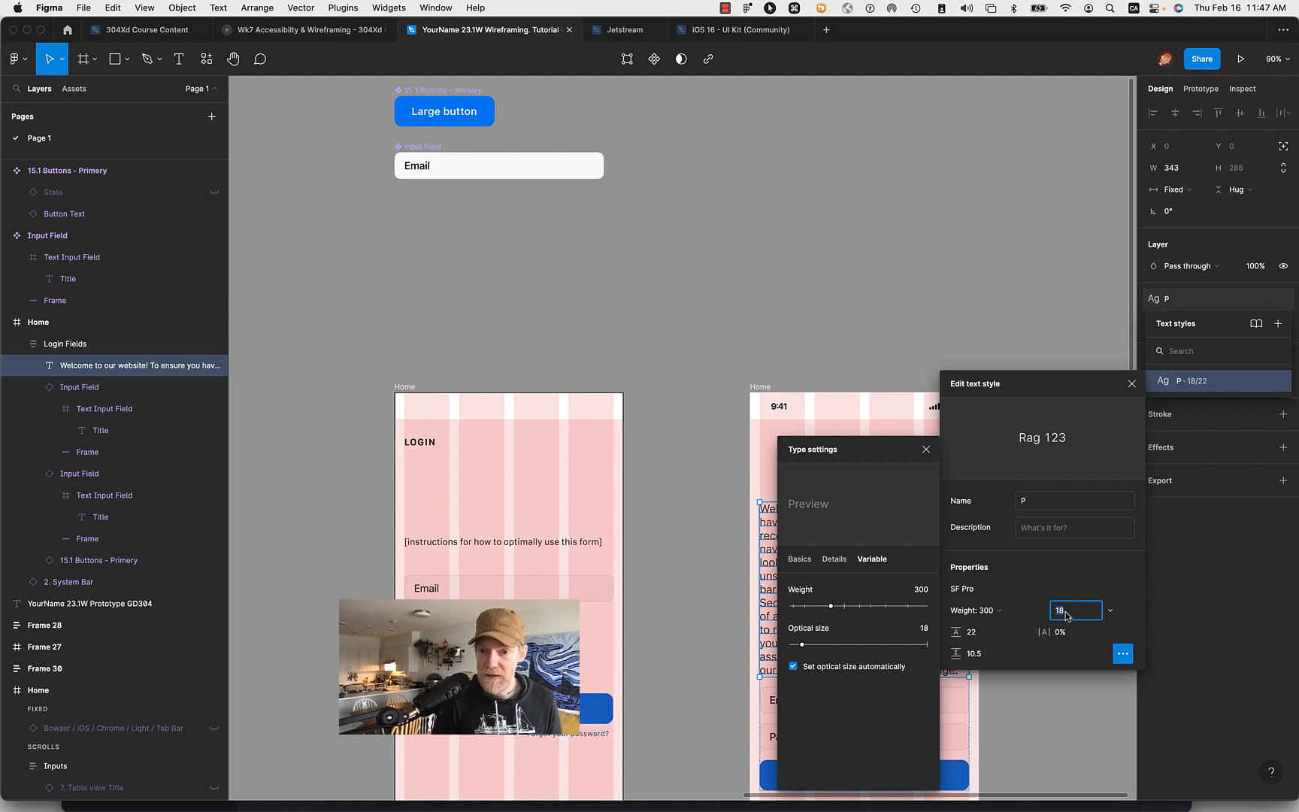
click(988, 636)
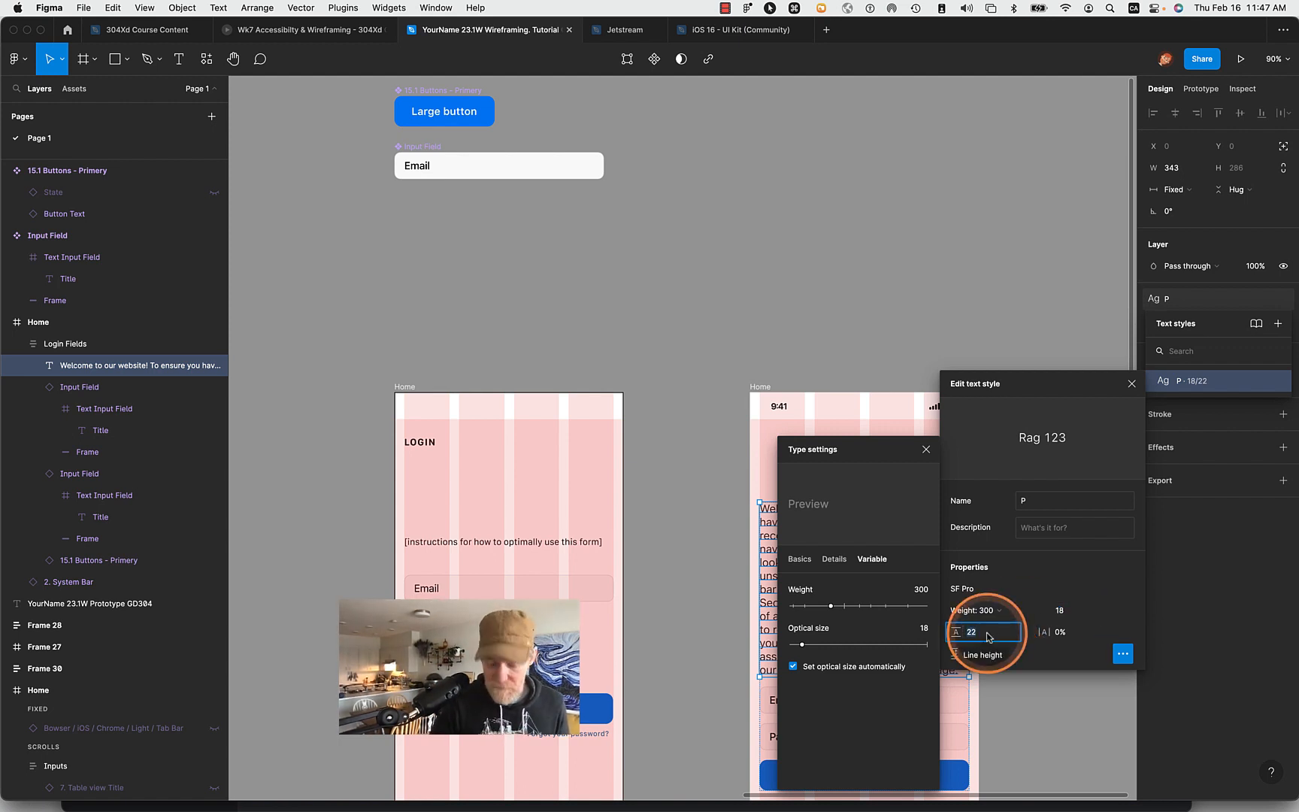
key(Up)
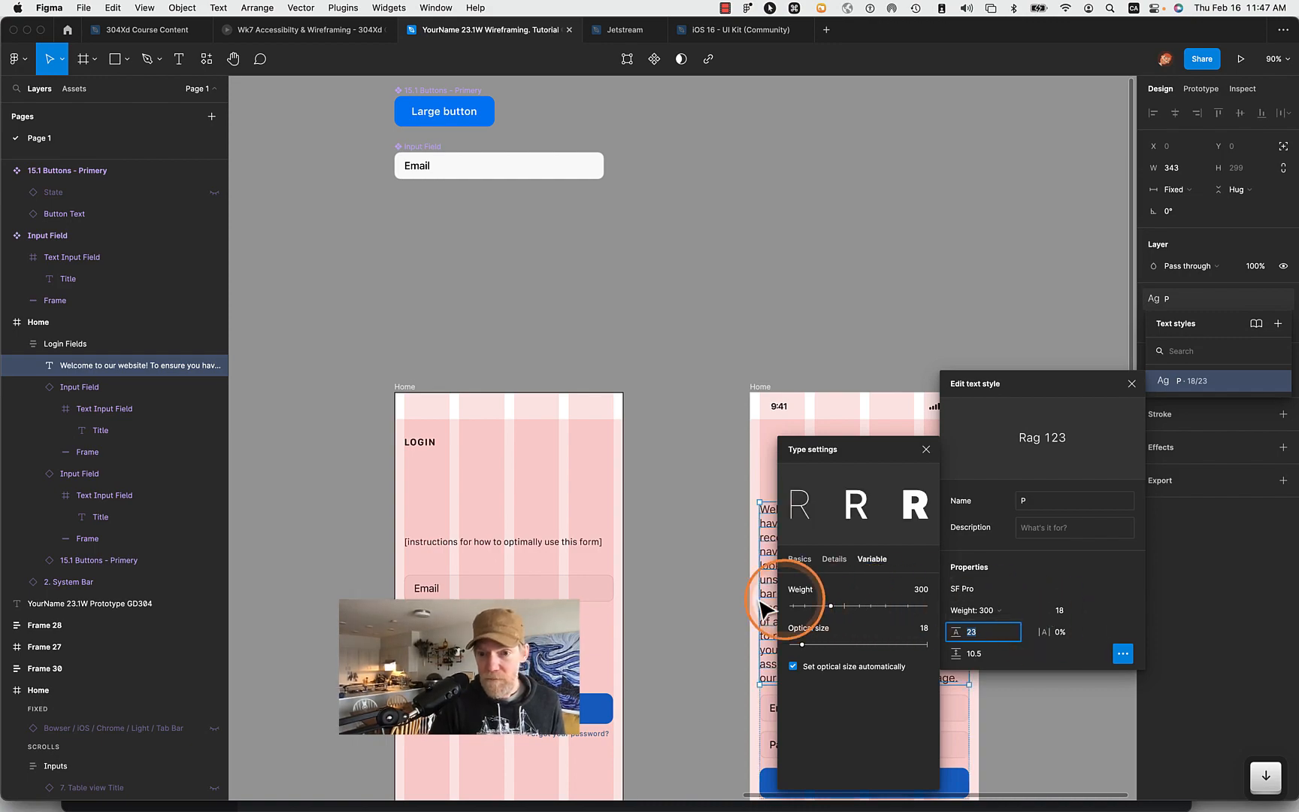
click(707, 601)
- Duplicate the welcome paragraph inside the Login Fields stack of the Home frame, directly below the original
scroll(1000, 632, down, 5)
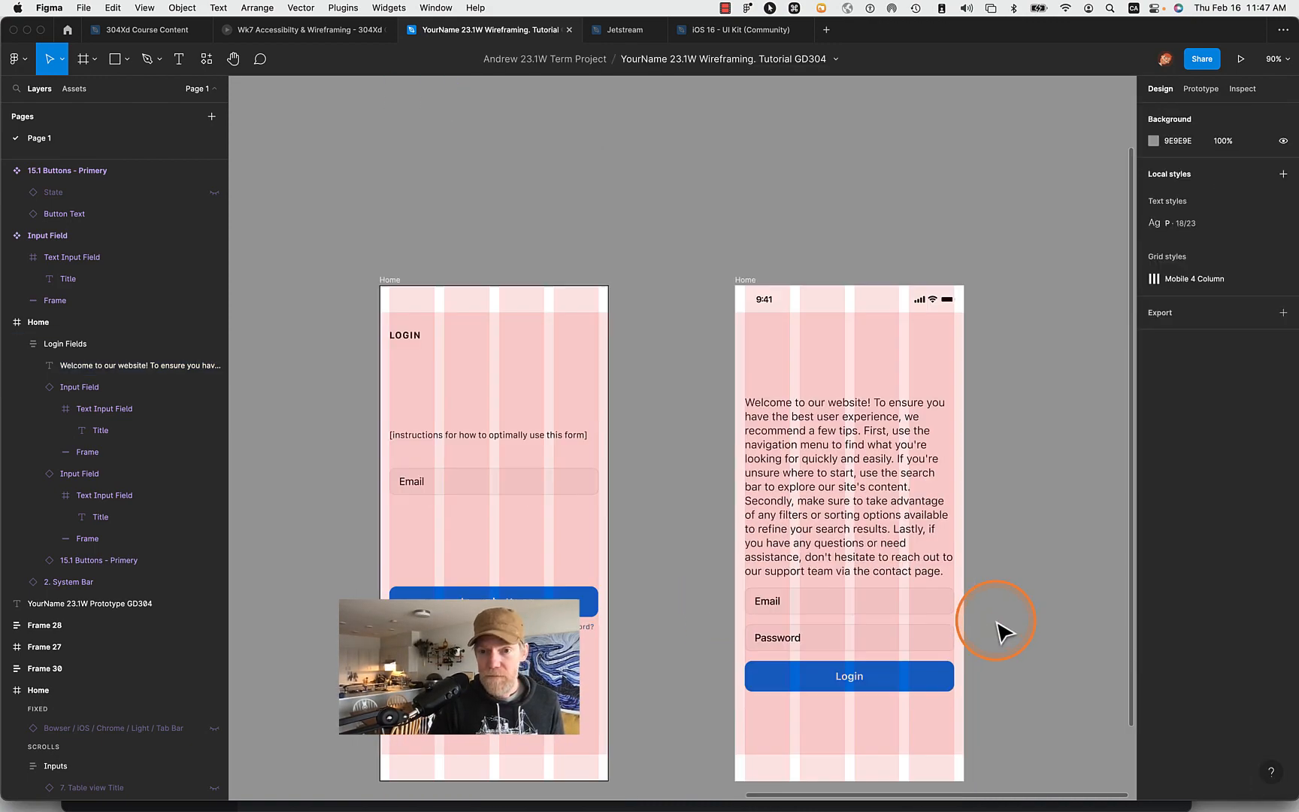
scroll(834, 436, up, 5)
scroll(834, 436, up, 10)
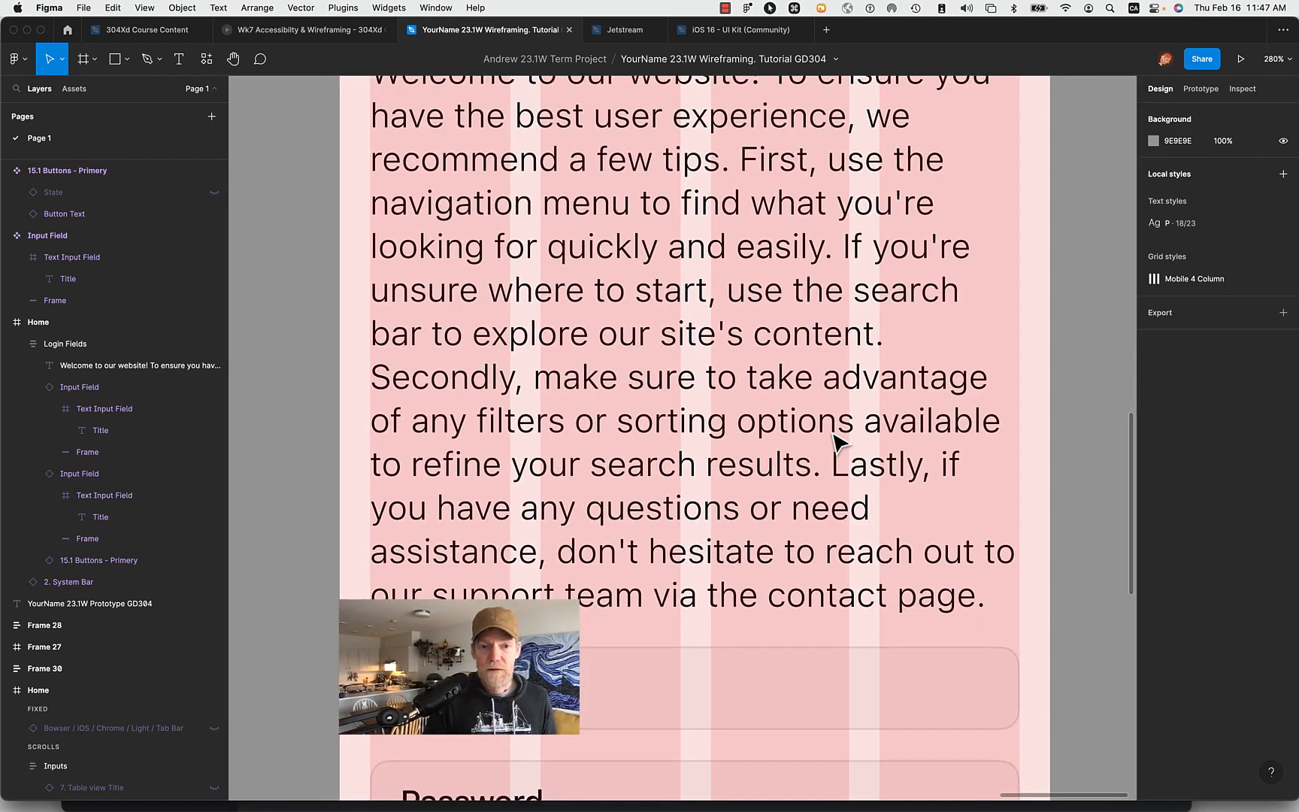
click(733, 466)
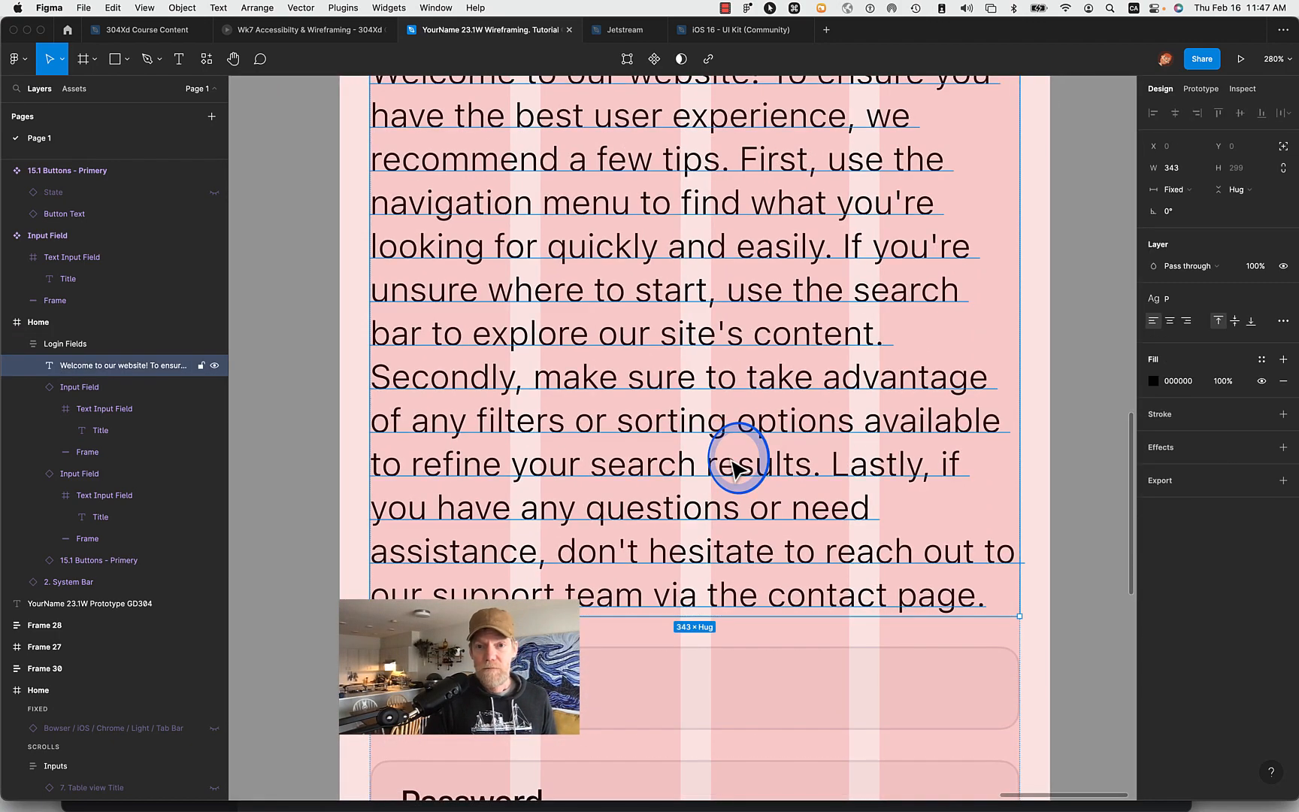
scroll(733, 465, down, 10)
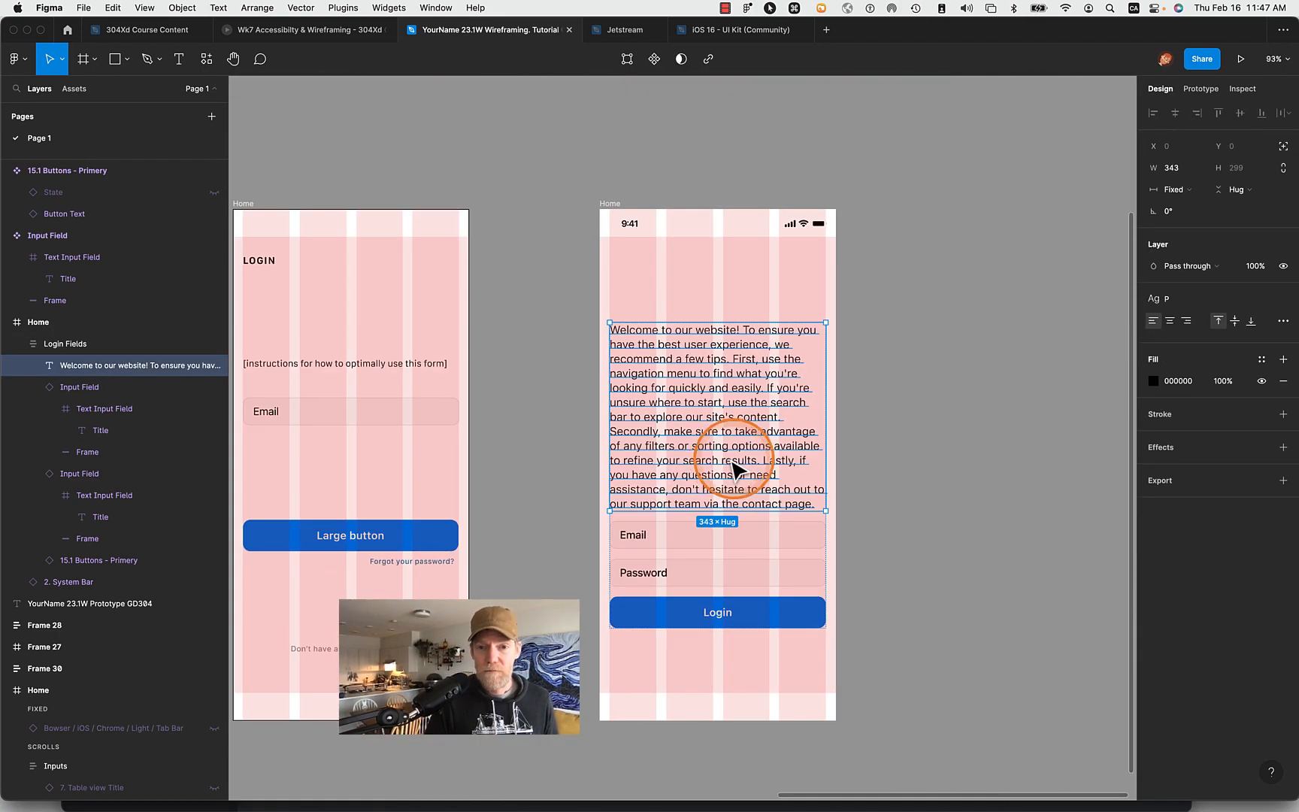
click(904, 463)
click(742, 411)
click(742, 411)
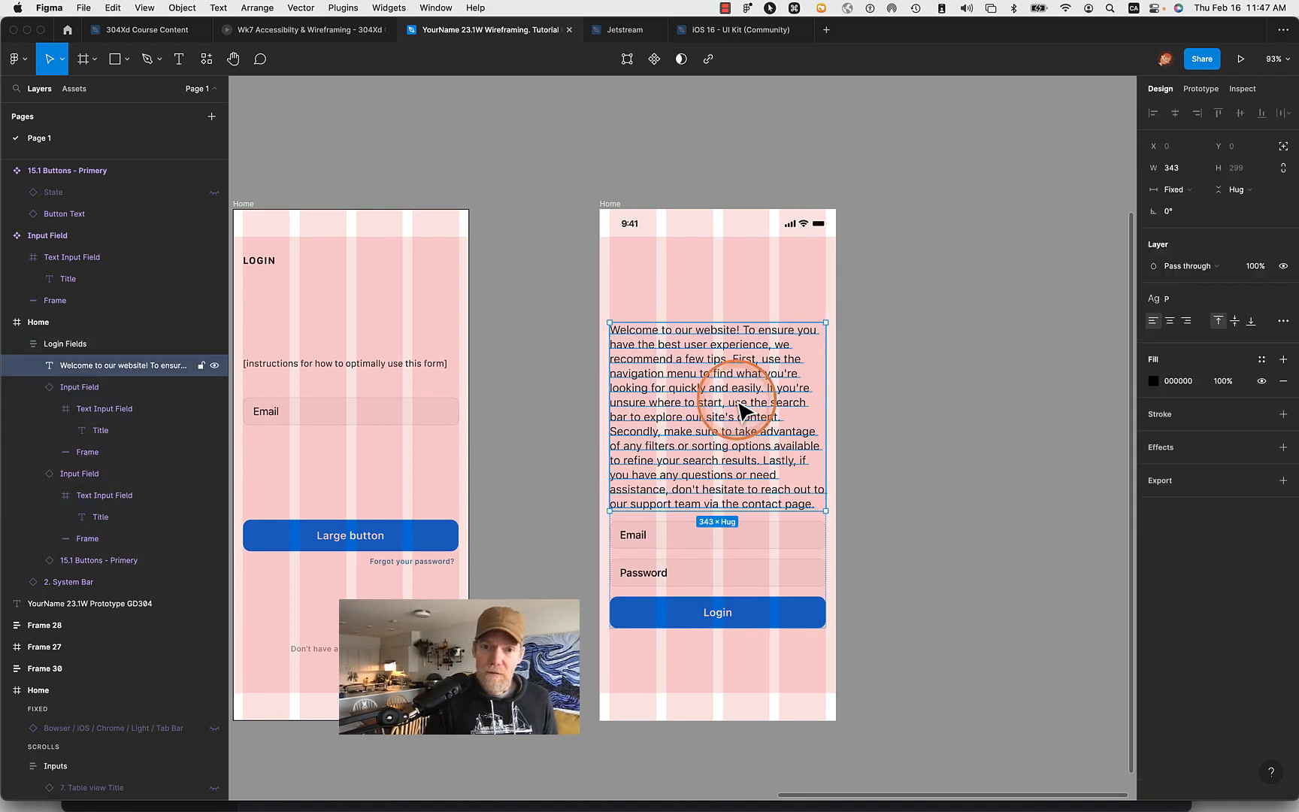
key(super)
key(super+c)
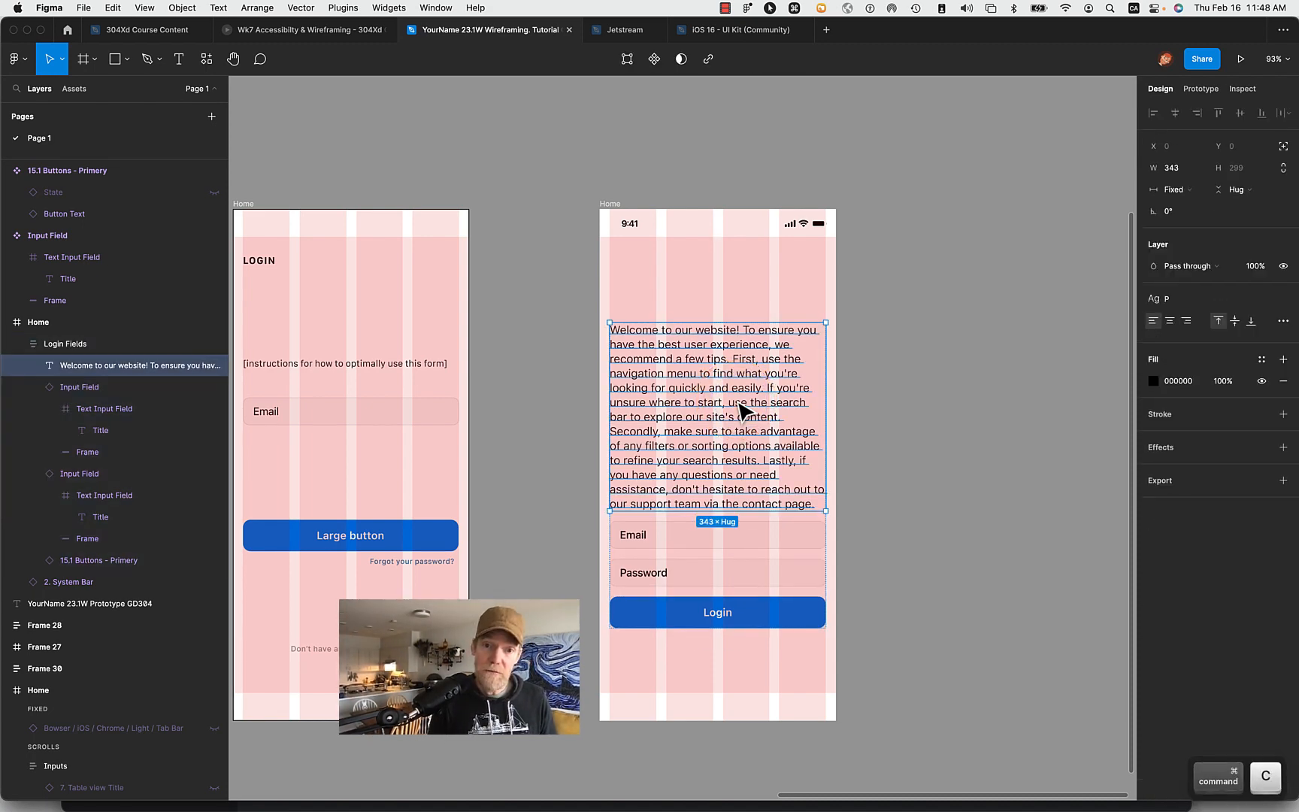
key(super+v)
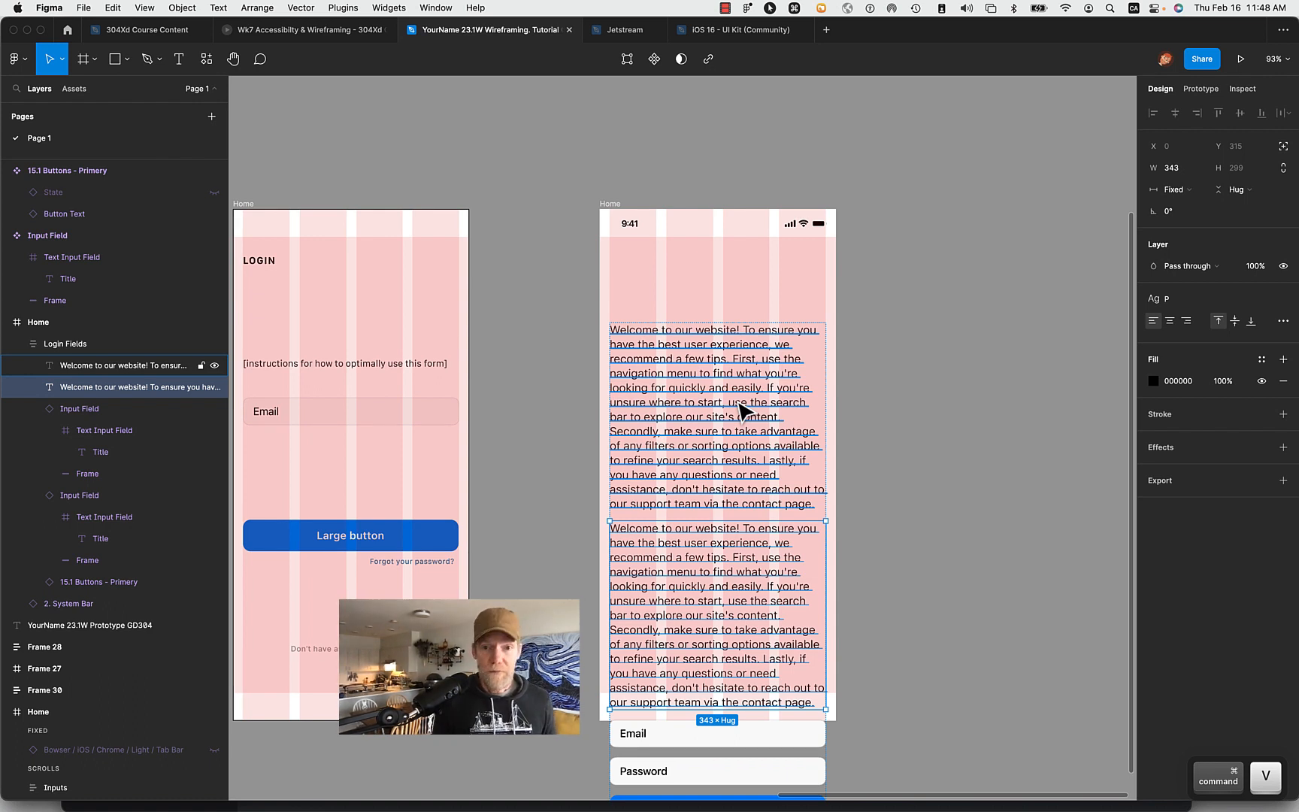
click(879, 440)
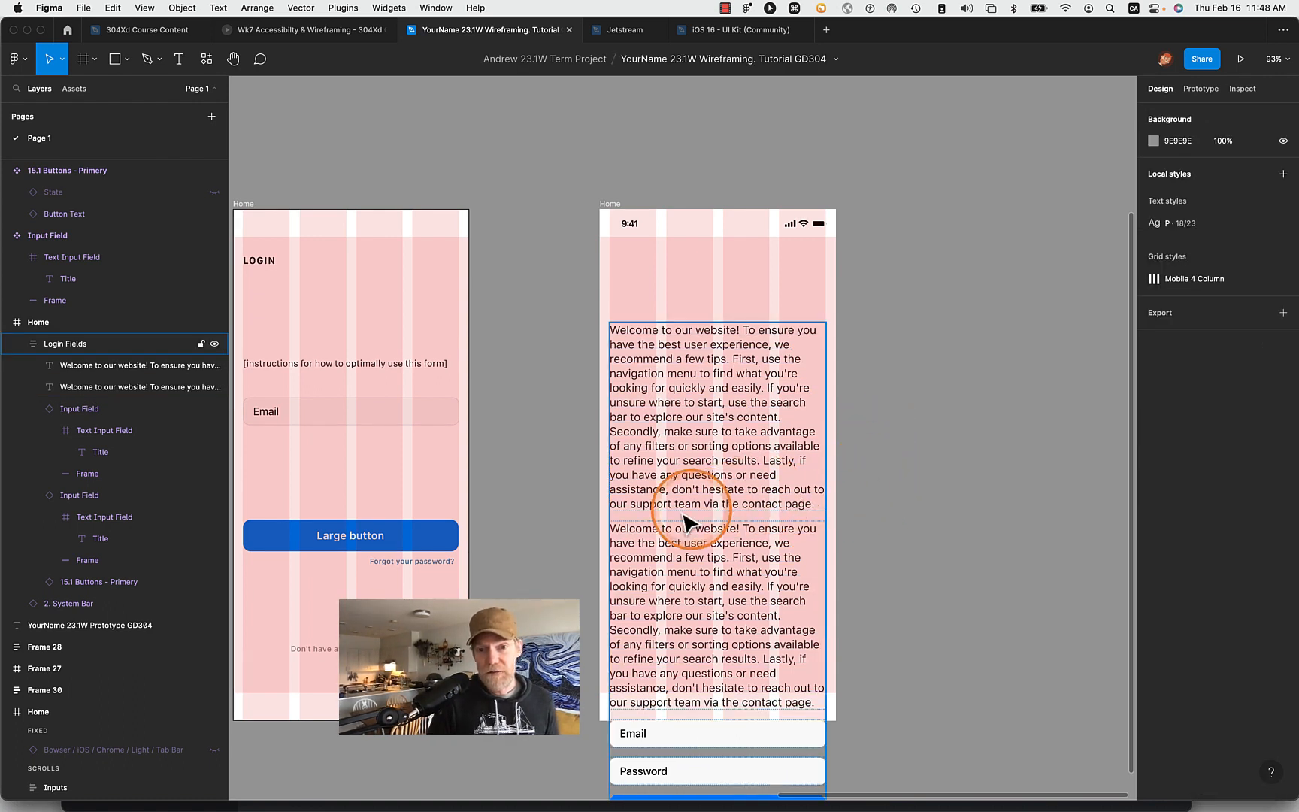
- Replace the text of the upper paragraph copy with the heading "Welcome to our app"
double_click(657, 379)
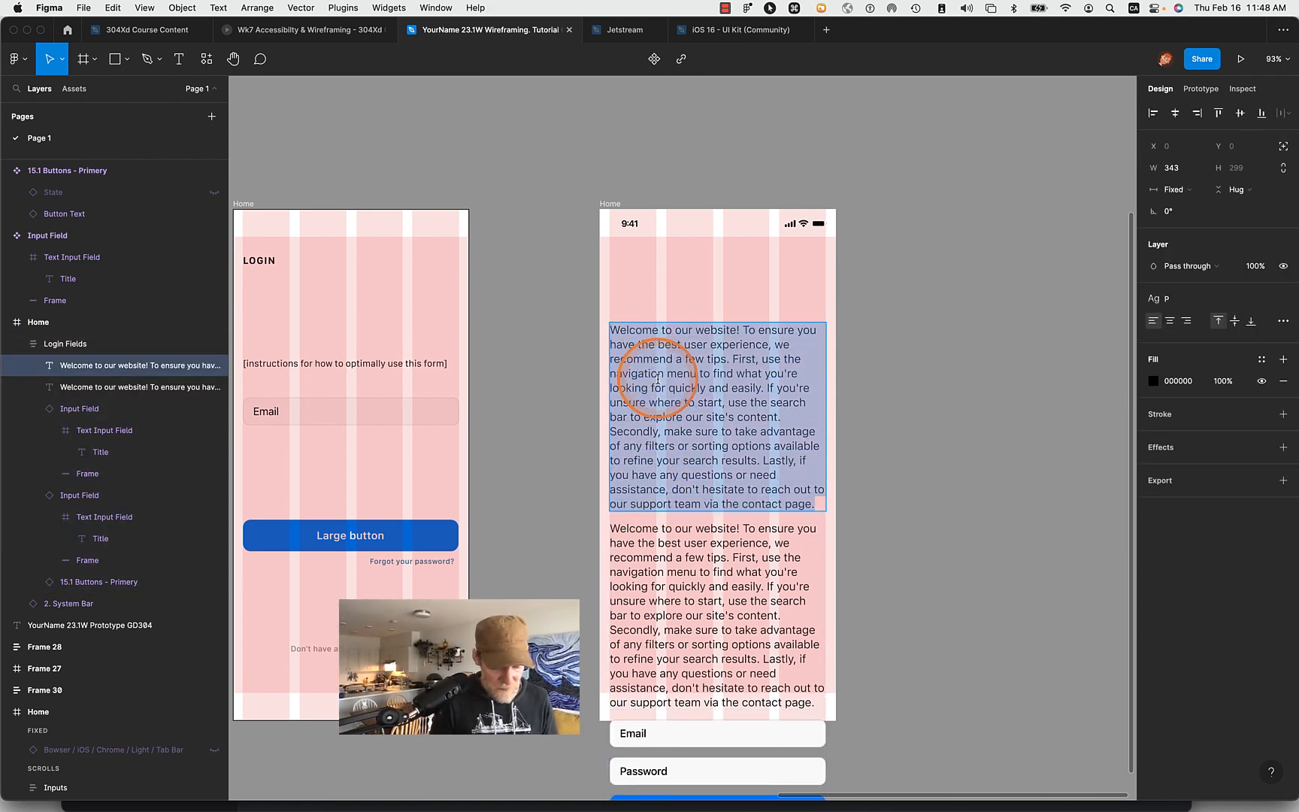
key(shift)
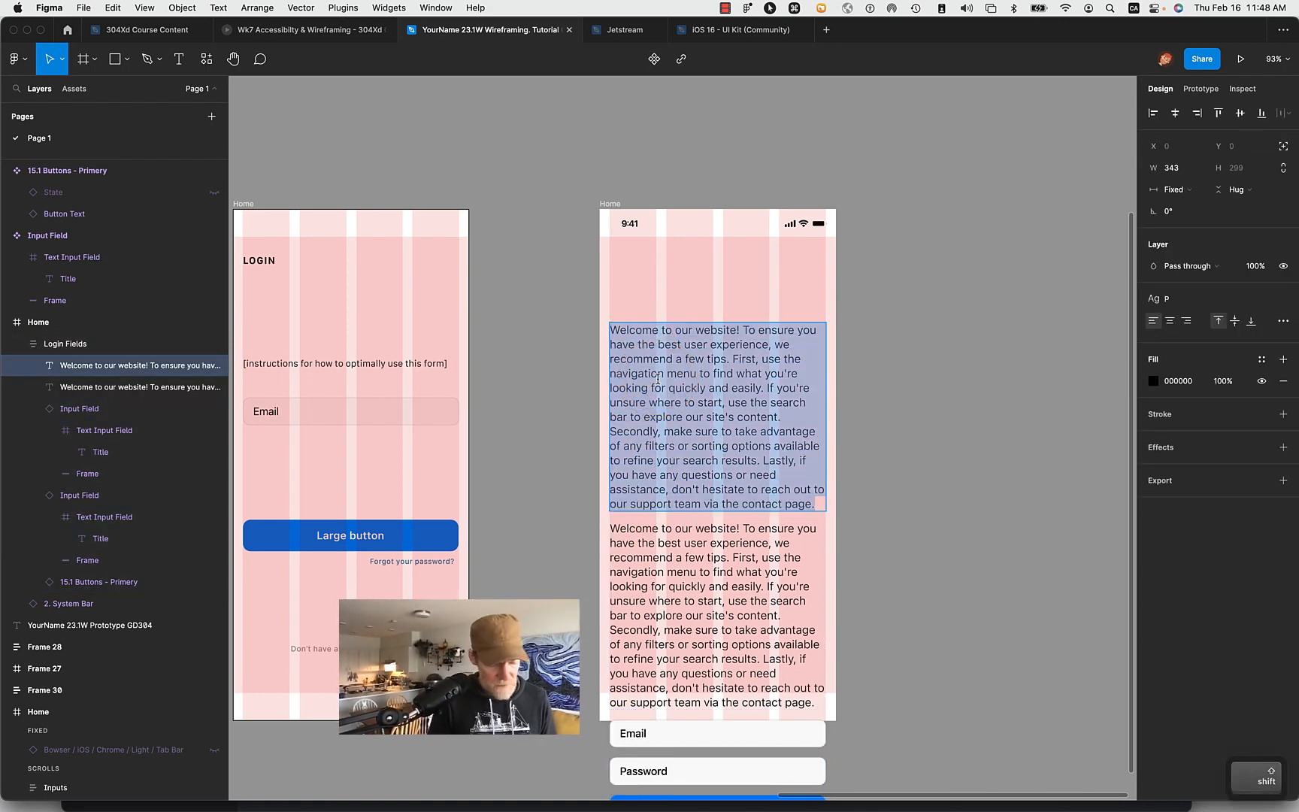
text(Welcome t)
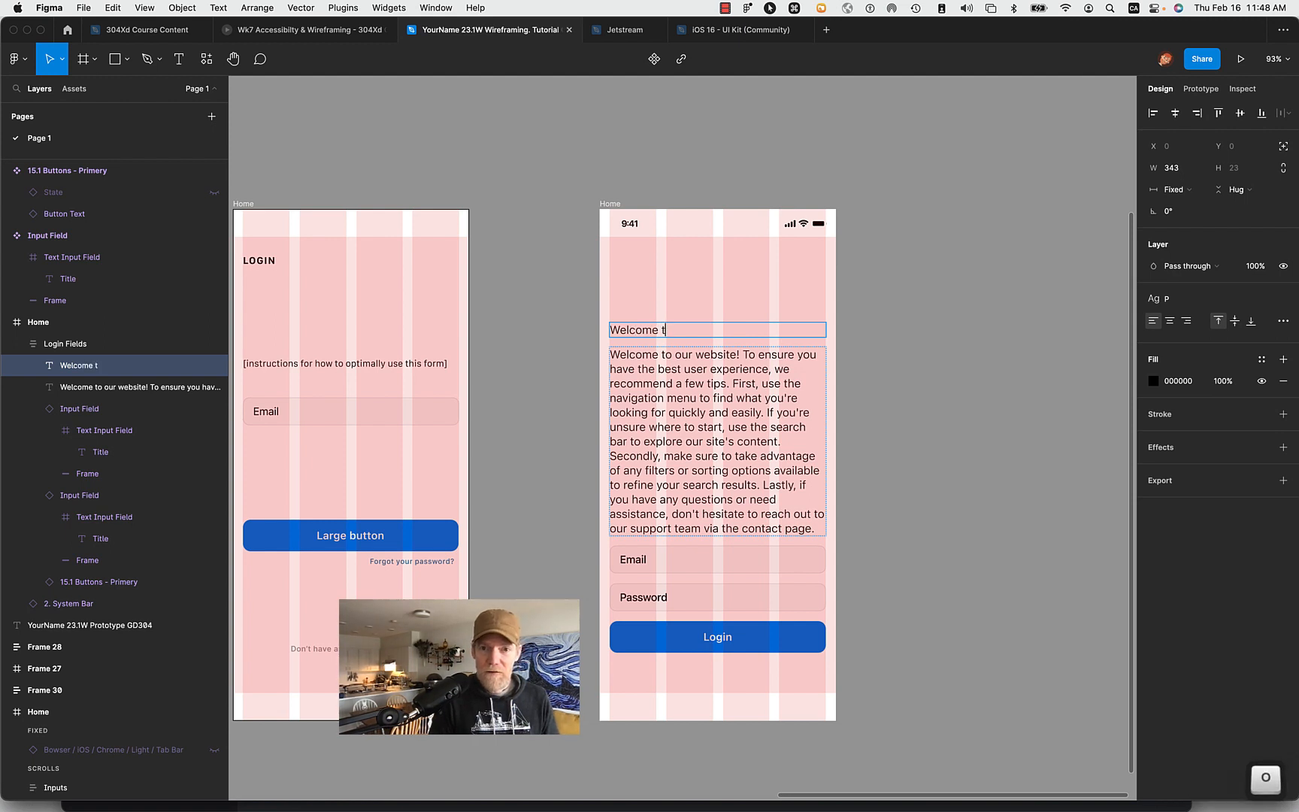
text(o our )
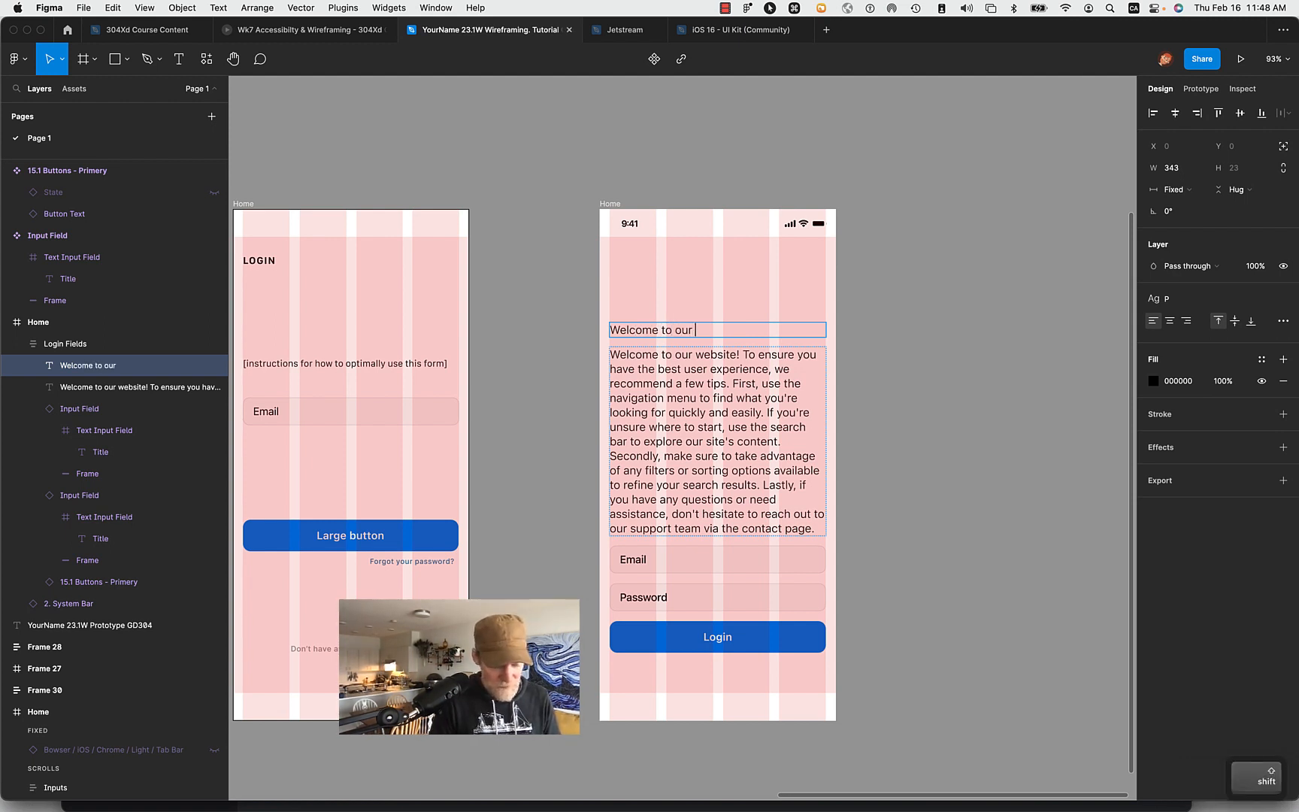
text(website)
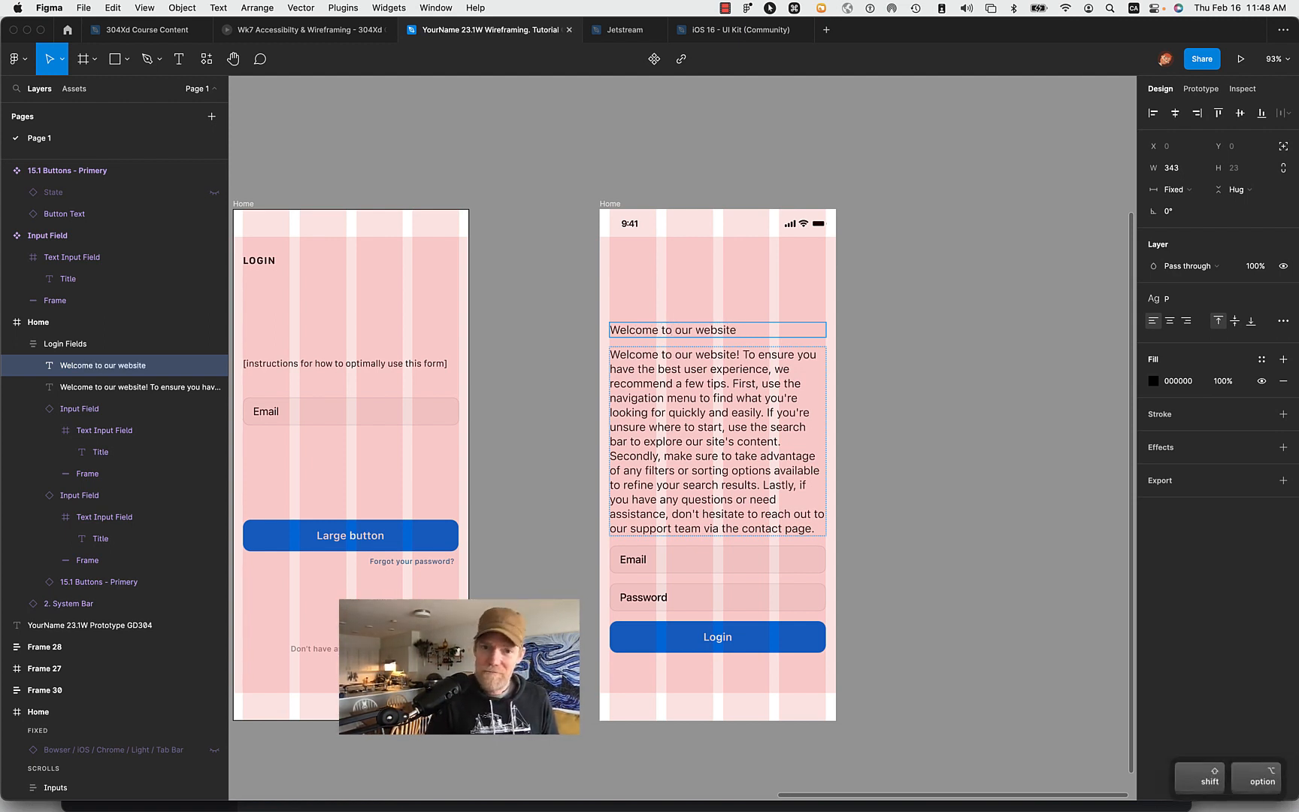
key(alt+shift+Left)
text(app)
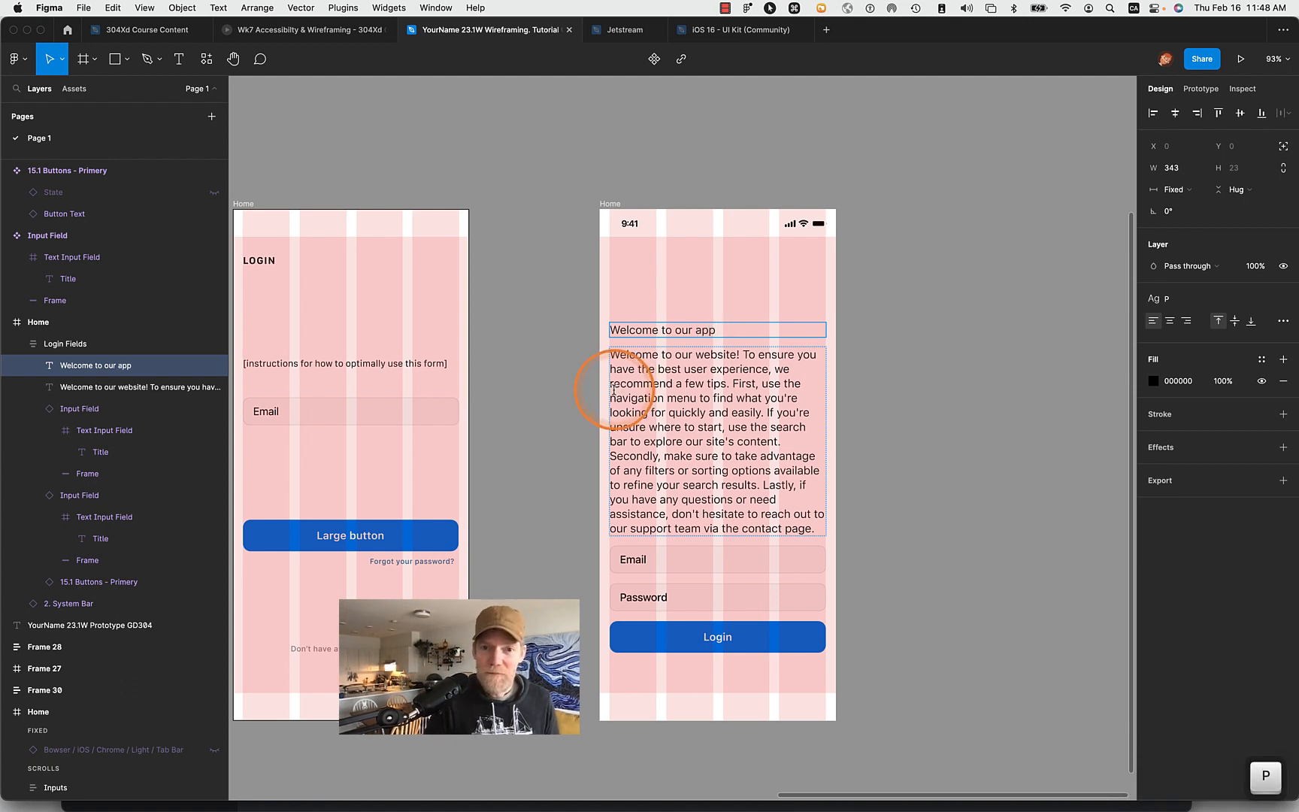
- Delete the opening sentence "Welcome to our website!" from the paragraph below the heading
double_click(647, 368)
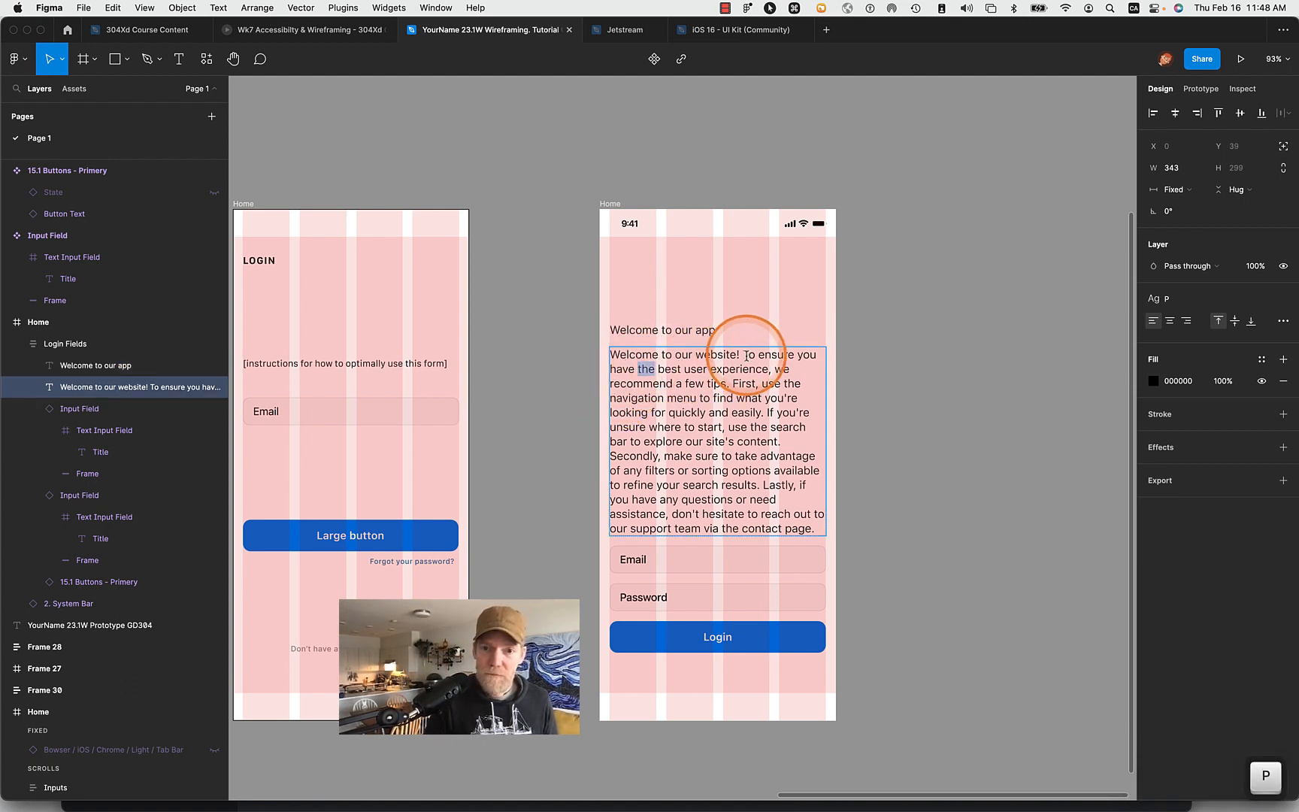
drag(746, 354, 517, 345)
key(BackSpace)
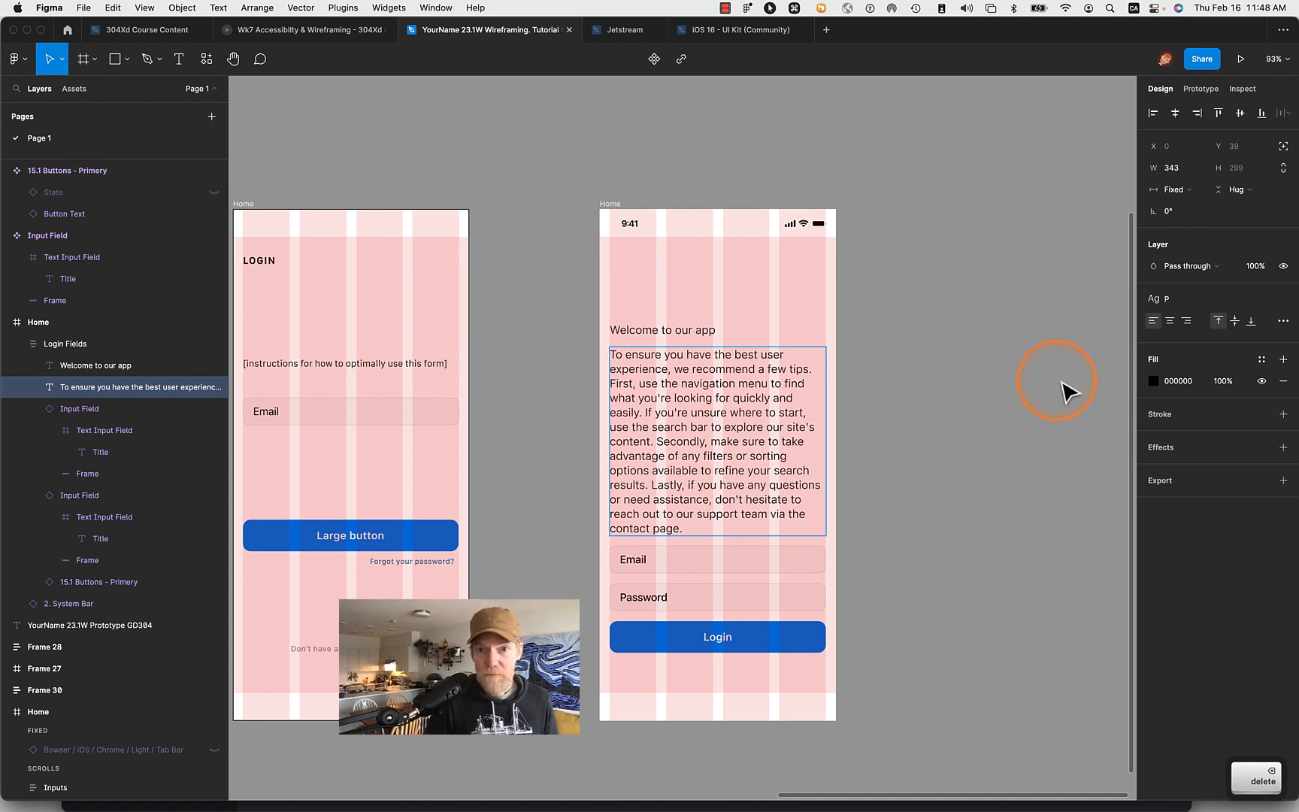
key(Escape)
- Detach the P text style from the "Welcome to our app" heading and set its font size to 18*1.618
click(698, 335)
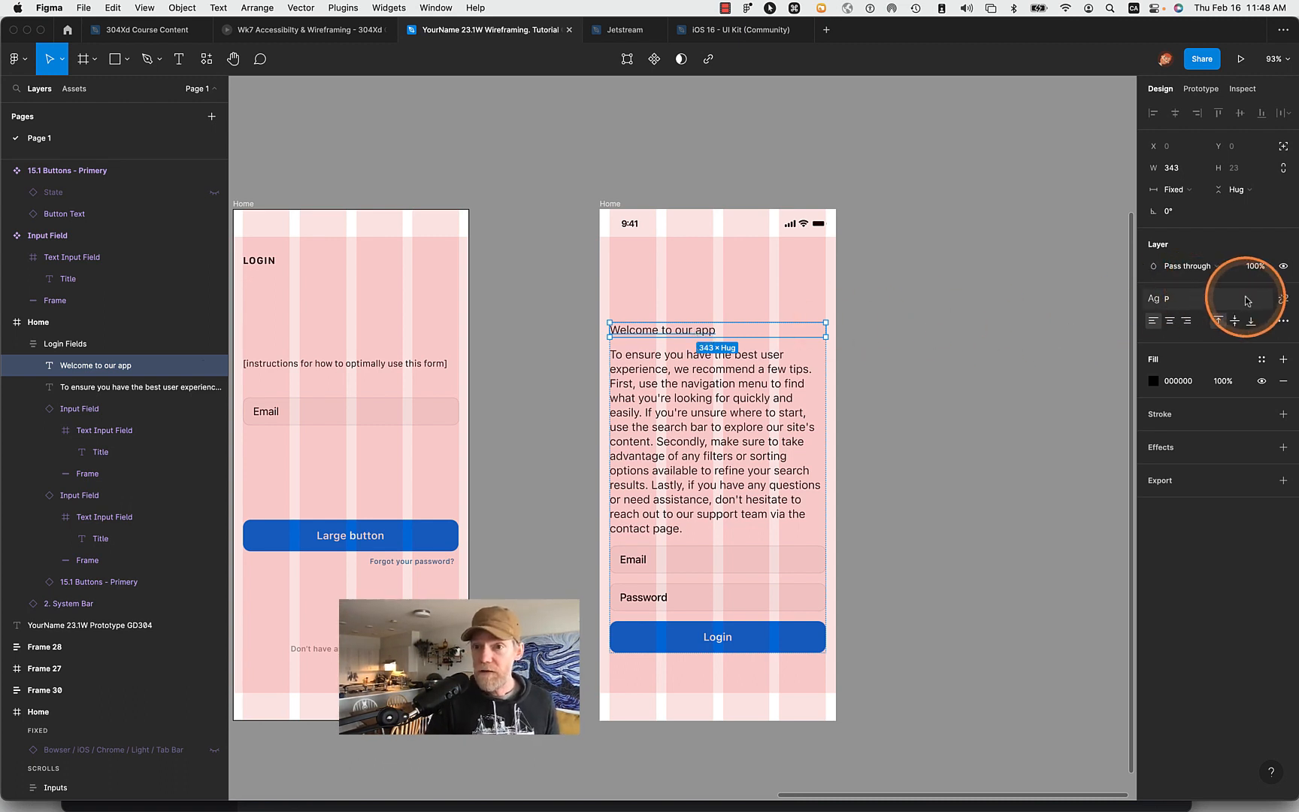
click(1283, 298)
click(1242, 343)
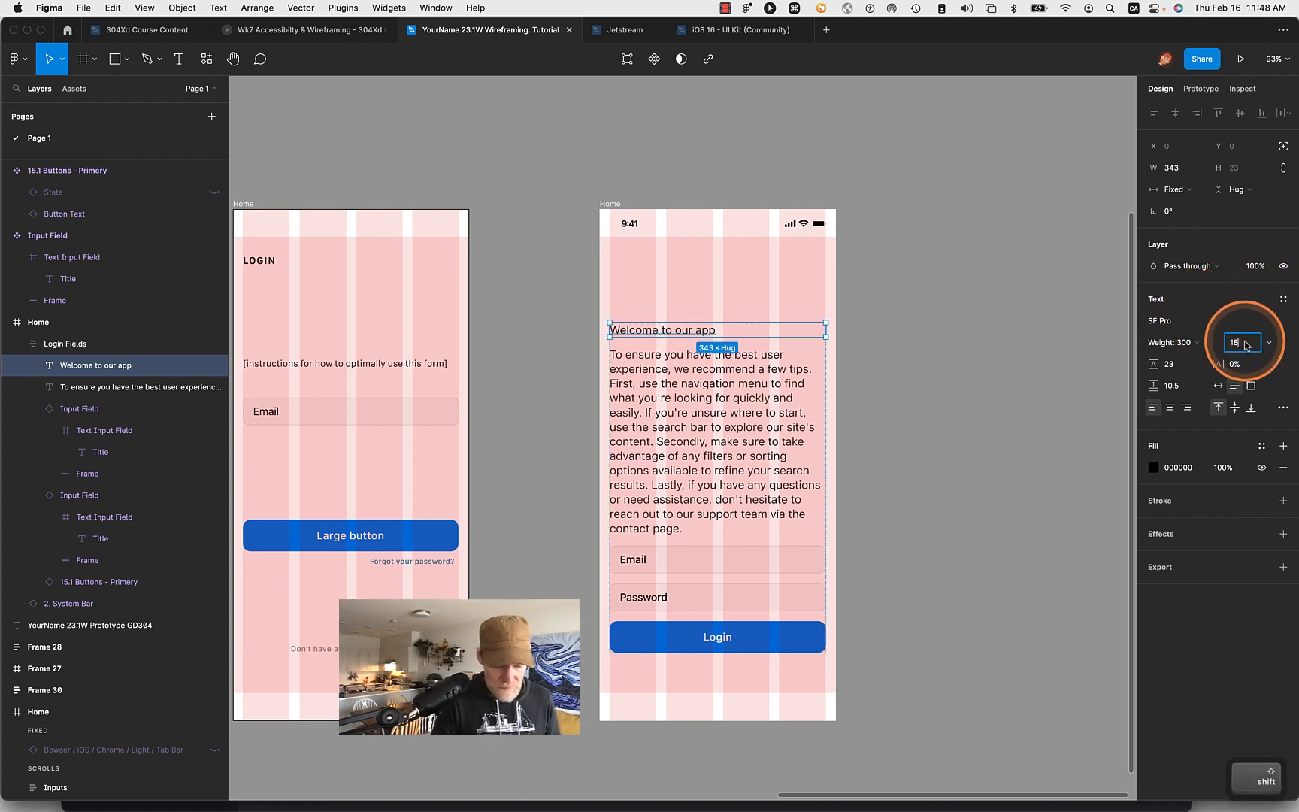
text(*1)
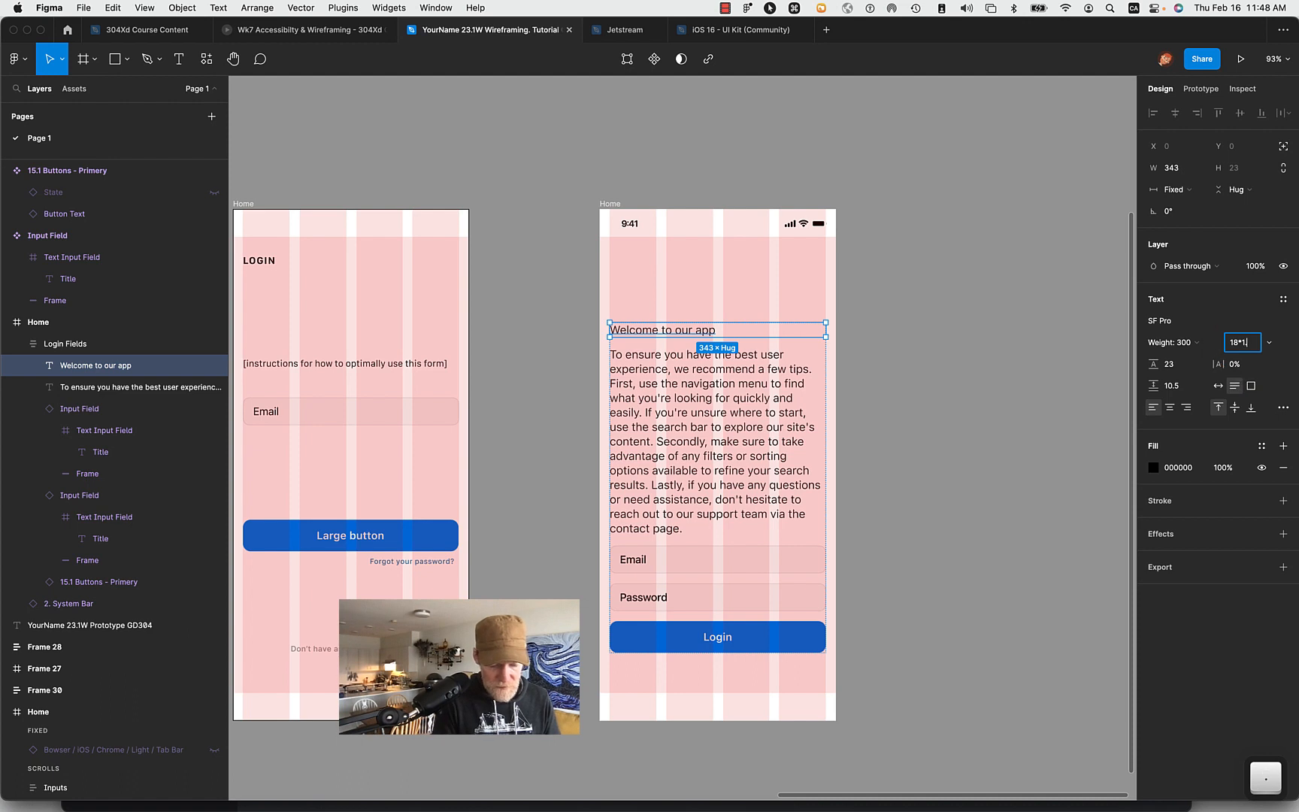
text(.6189)
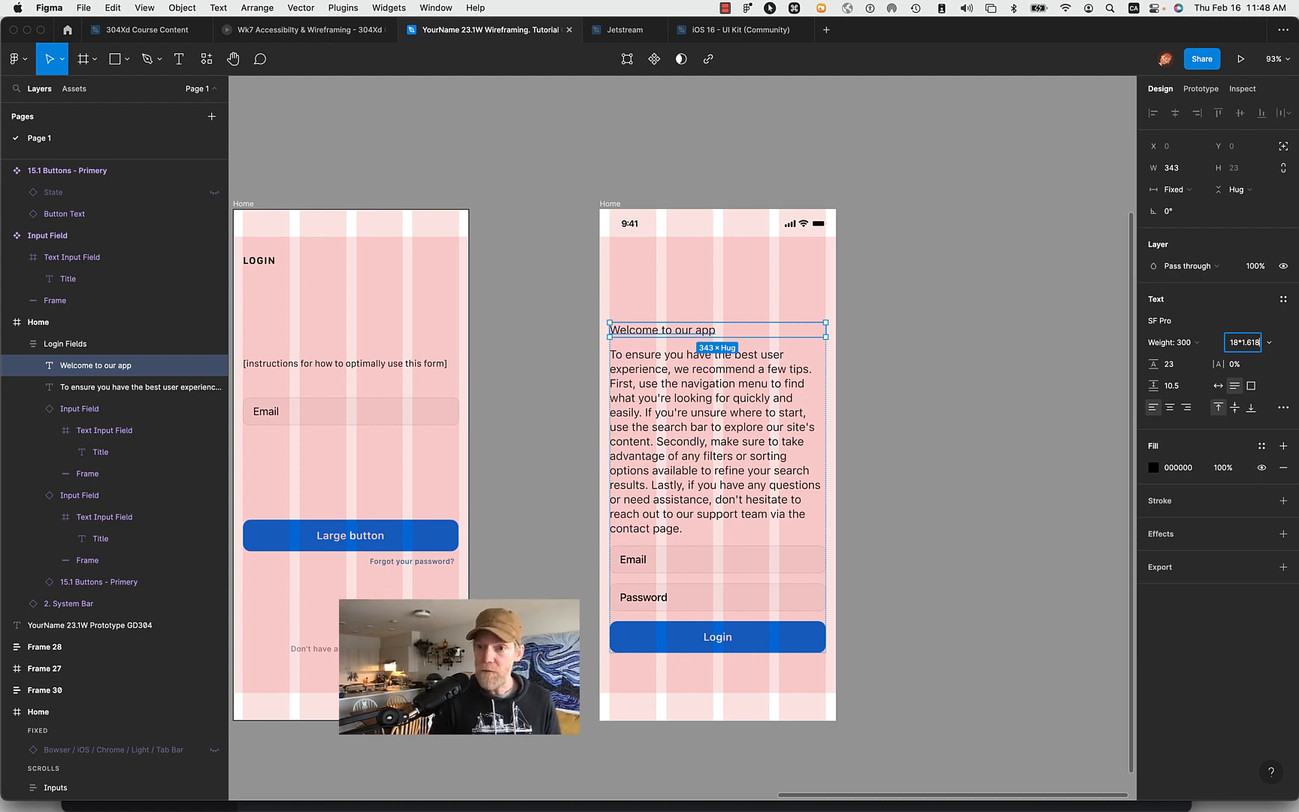
key(Return)
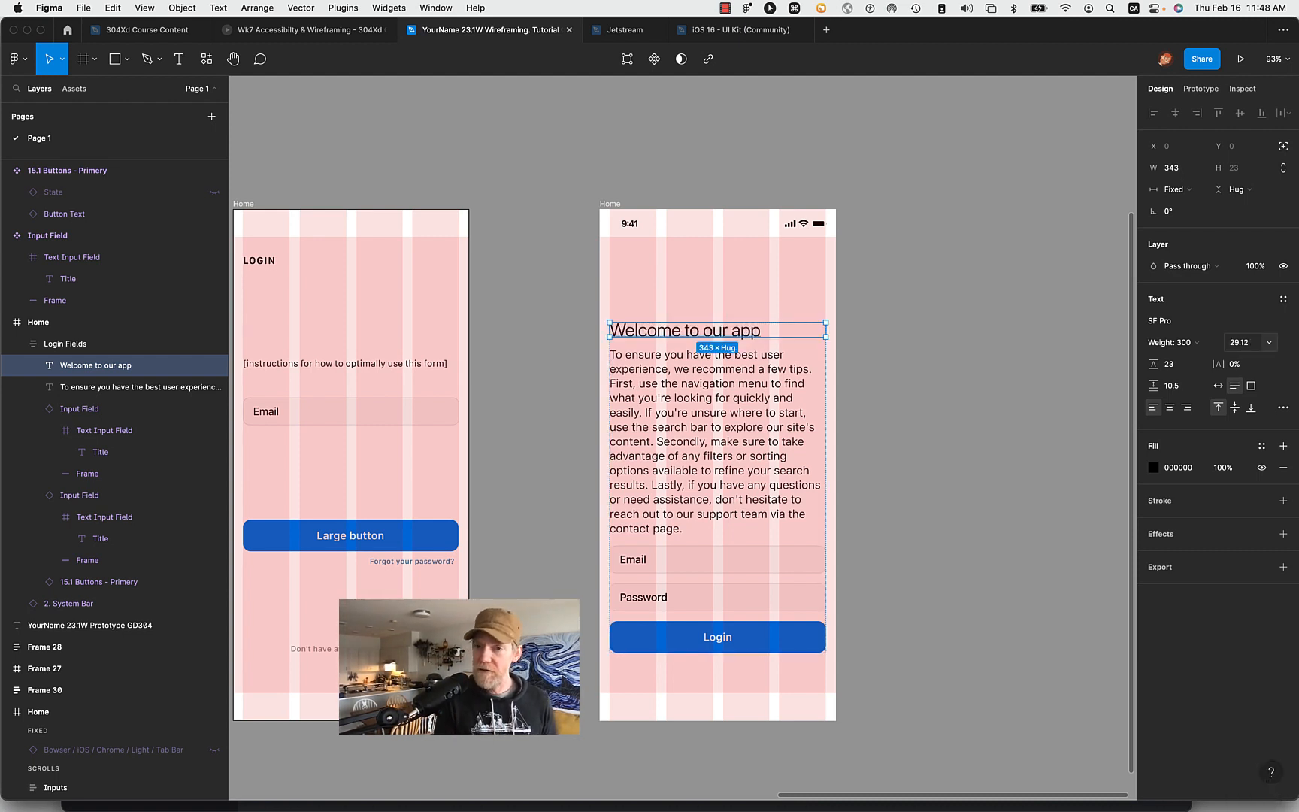
- Round the "Welcome to our app" heading's font size to 29
click(1240, 344)
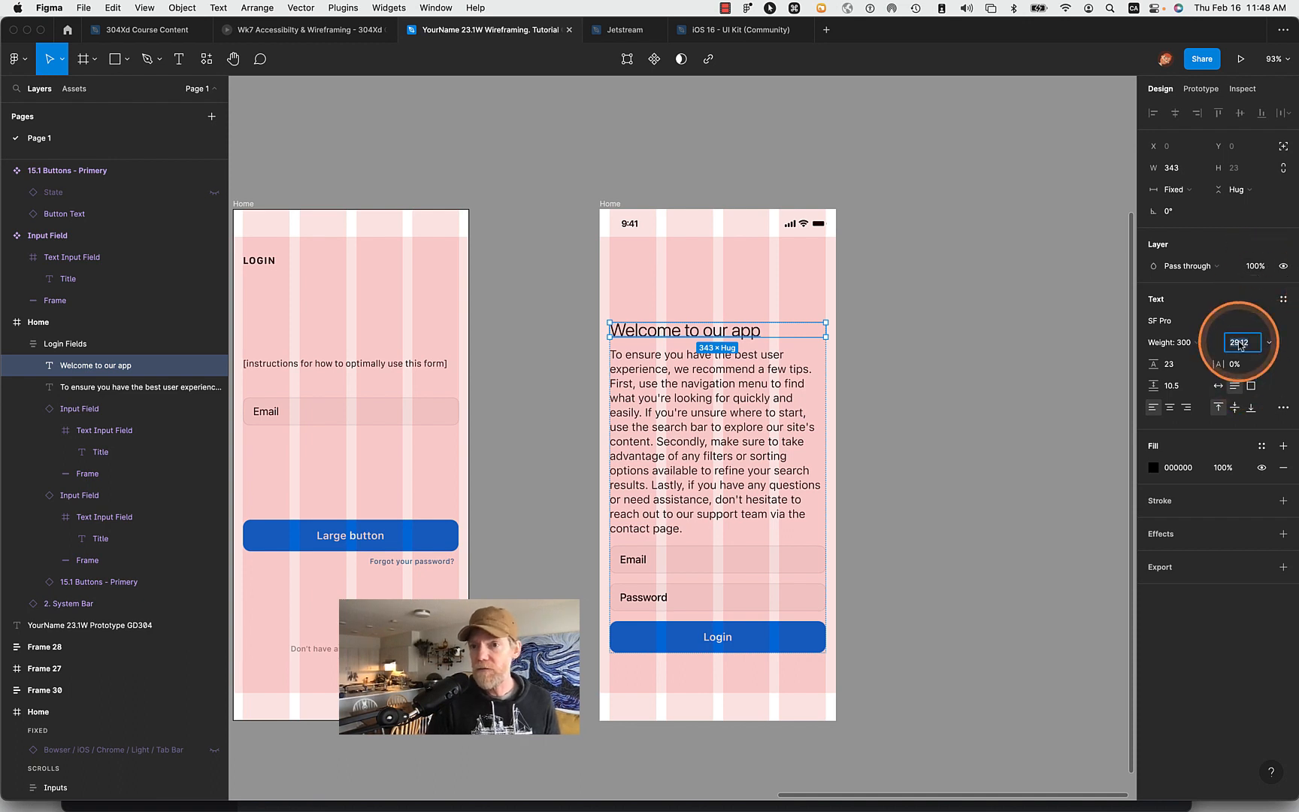
text(2)
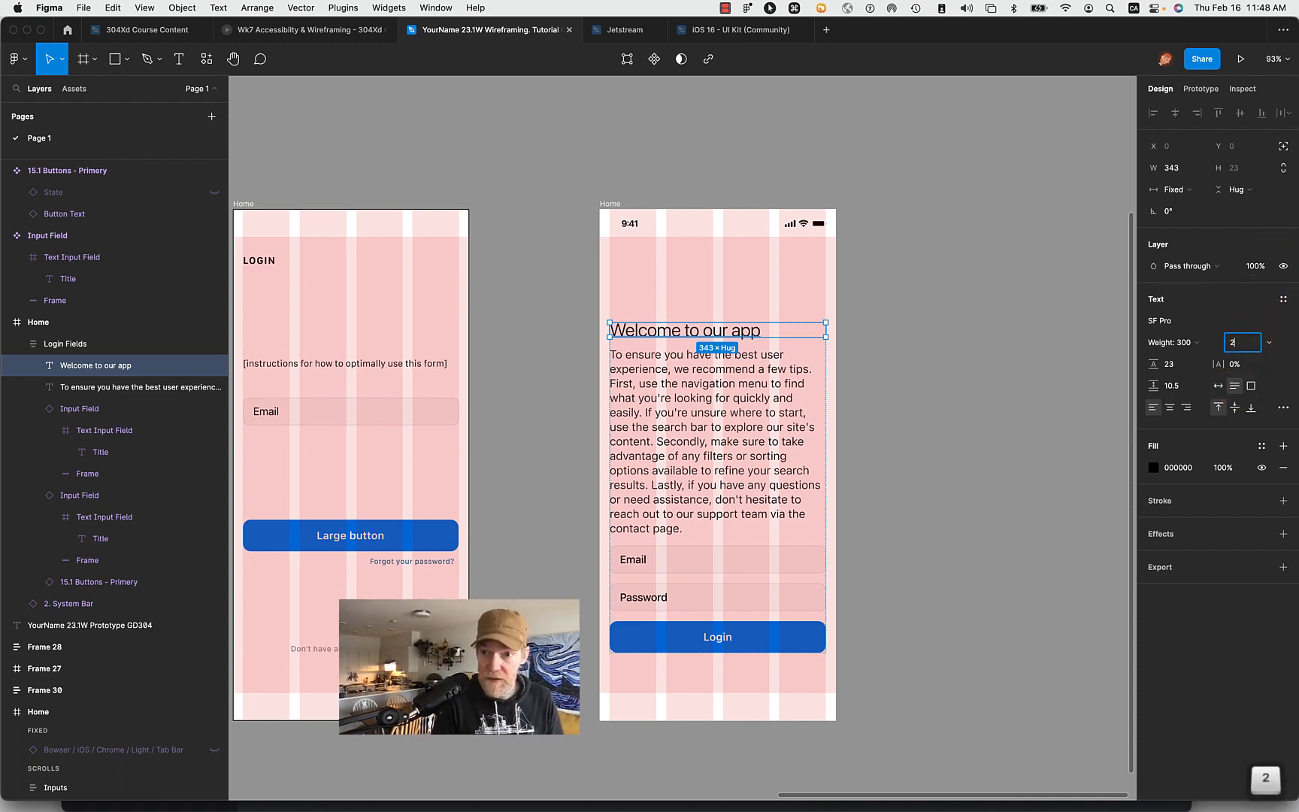
text(9)
key(Return)
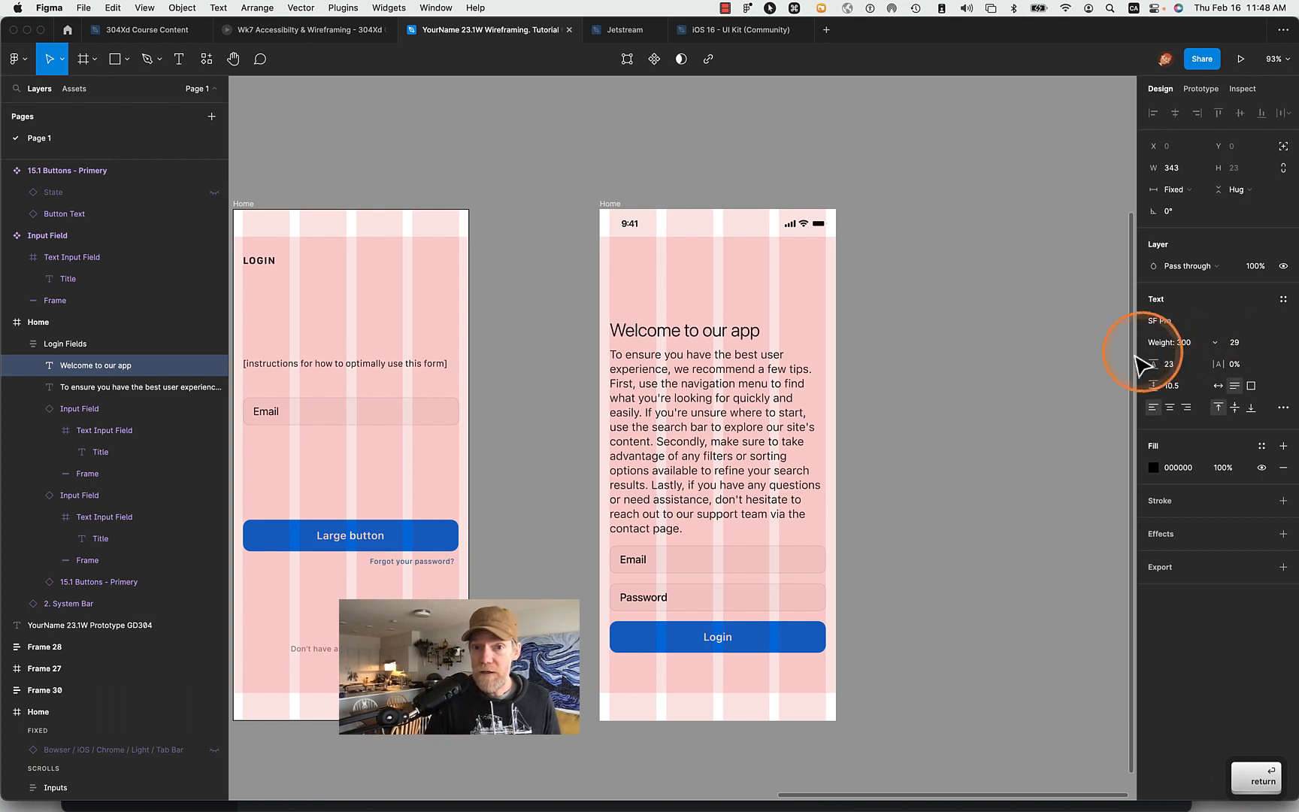
- Create a new text style named H1 from the "Welcome to our app" heading
click(1283, 299)
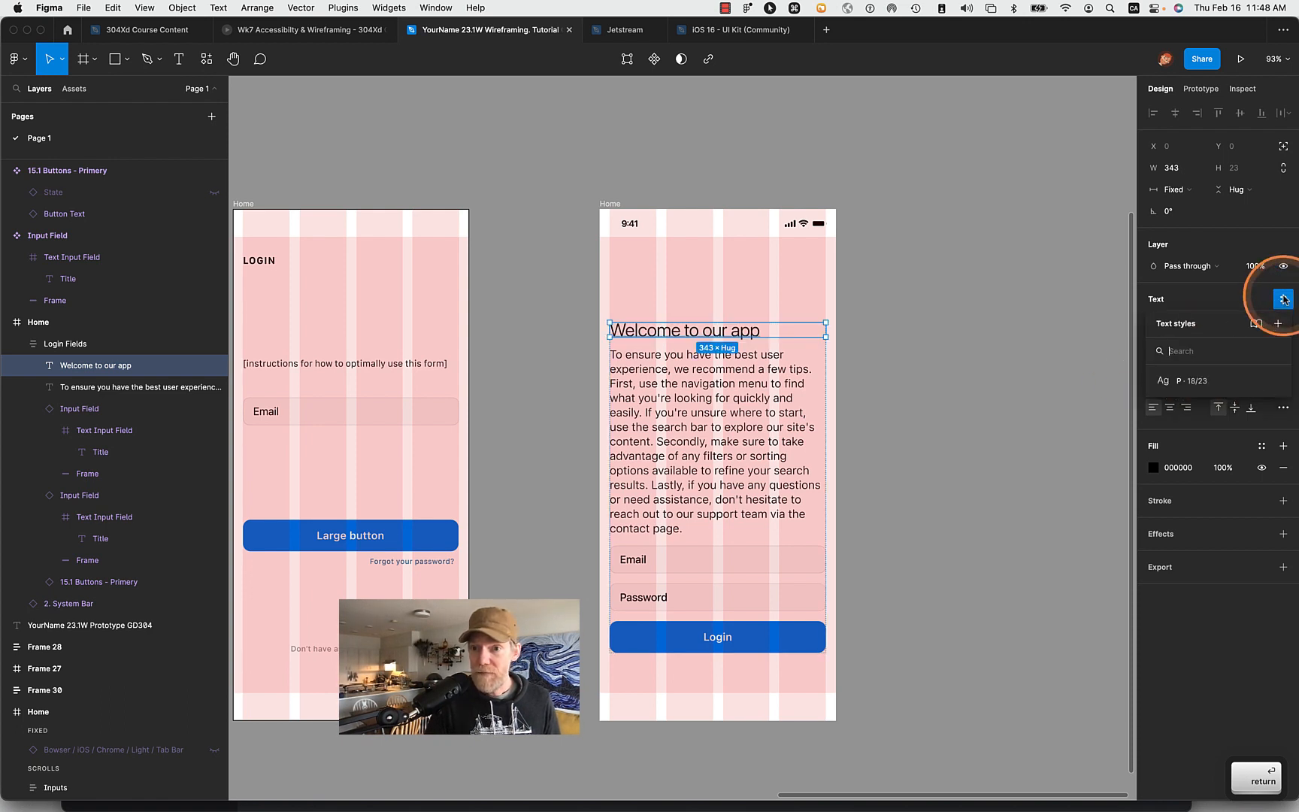
click(1278, 325)
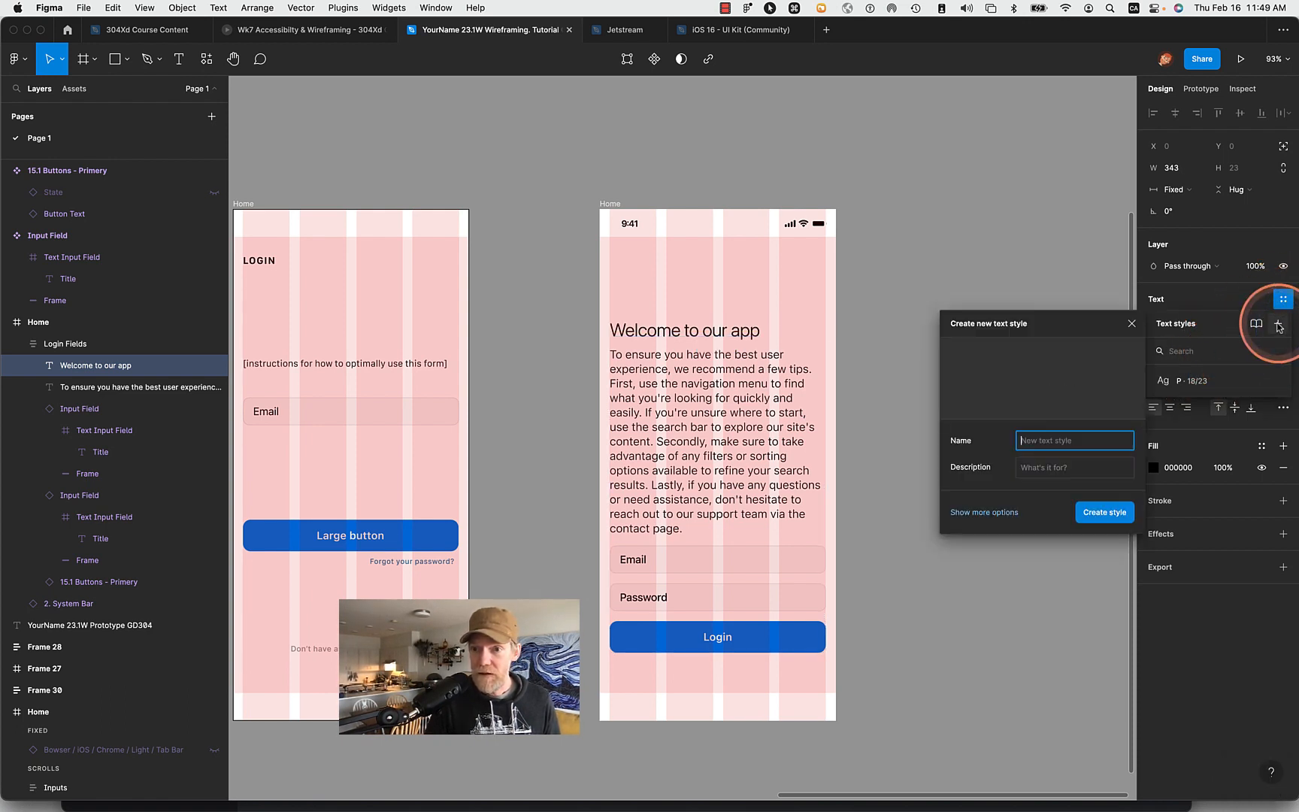
text(H1)
key(Return)
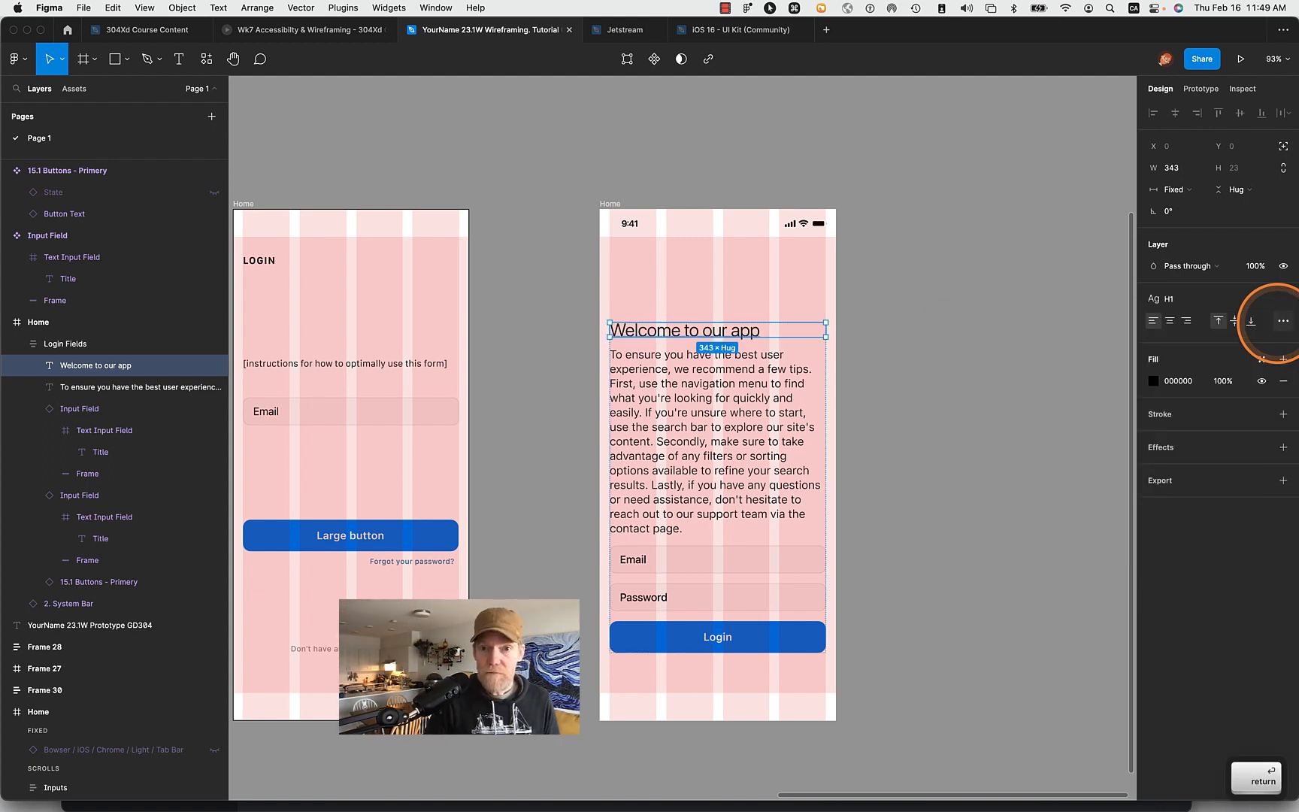
click(965, 360)
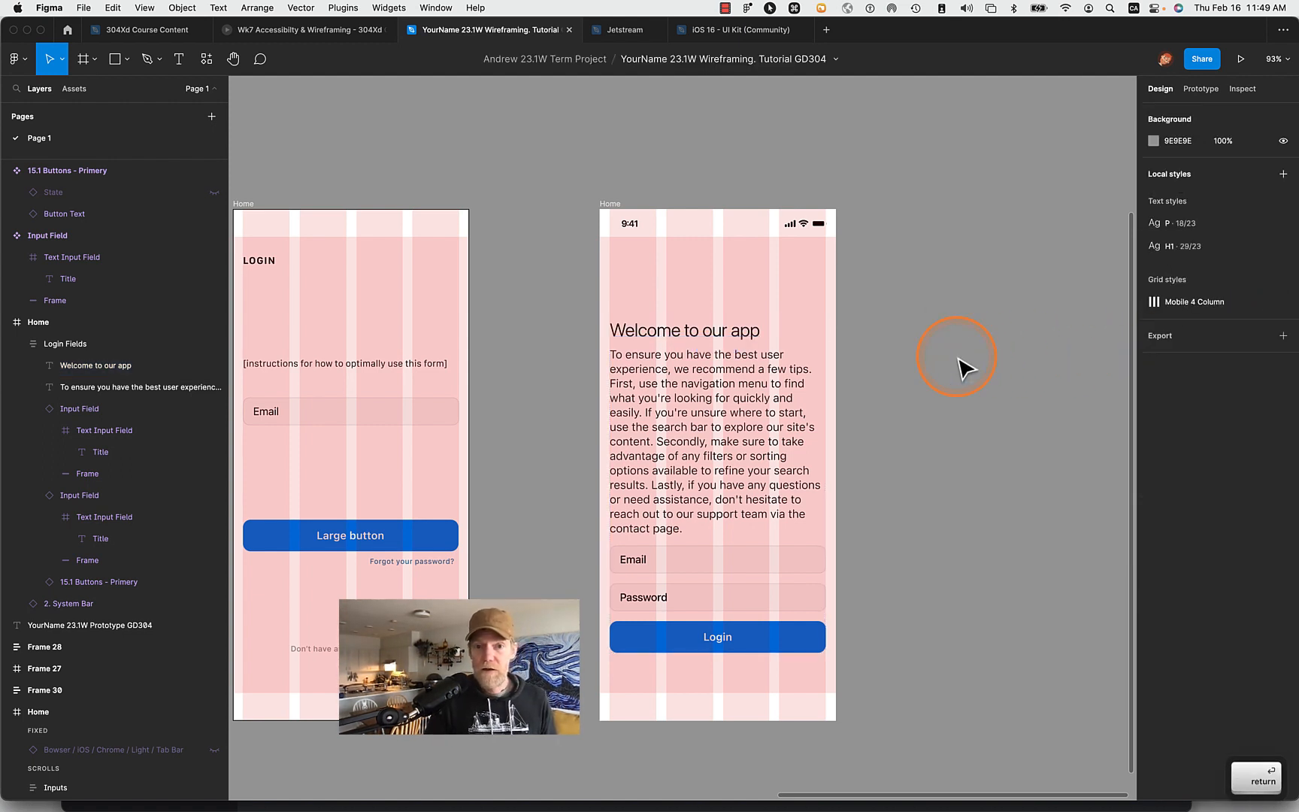
- Move the Login Fields stack up in the Home frame to Y 90 and hide the layout grids
drag(684, 367, 706, 327)
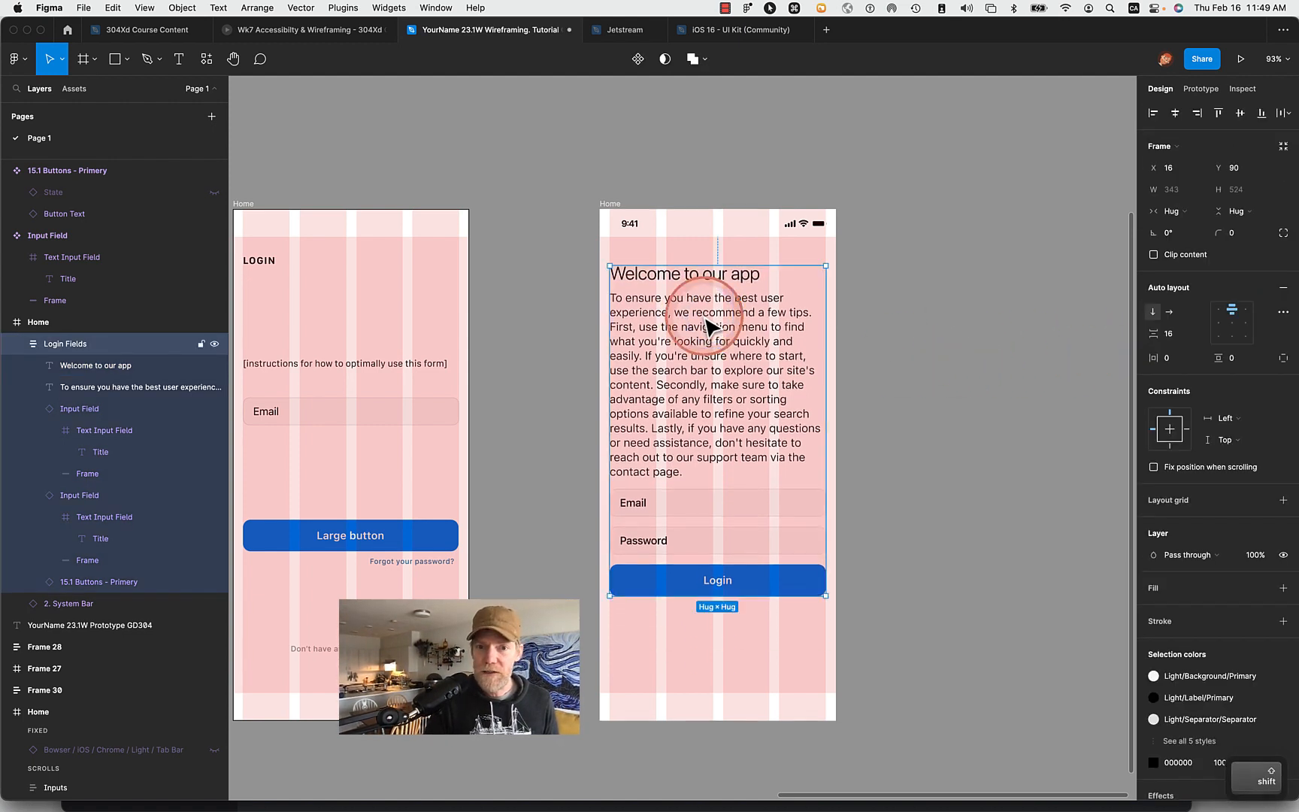
mouse_move(818, 808)
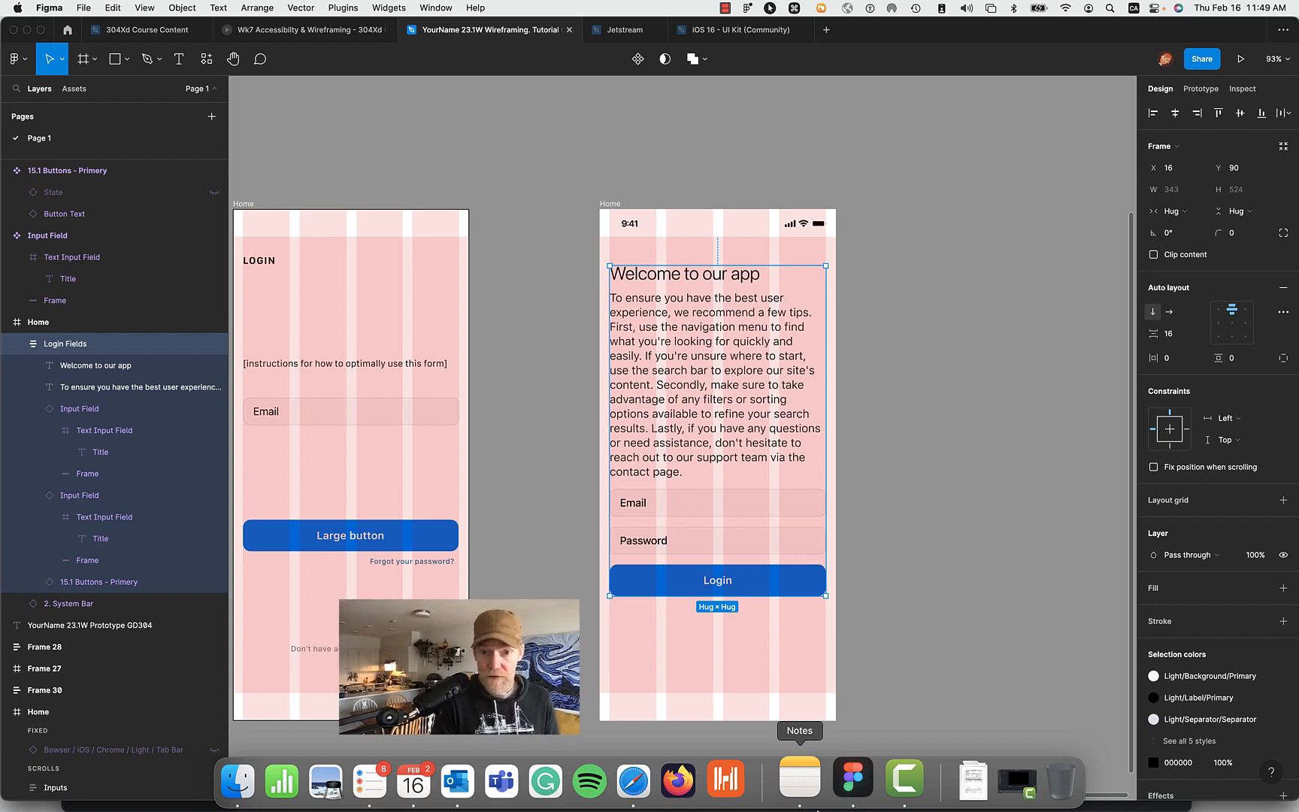
key(shift+g)
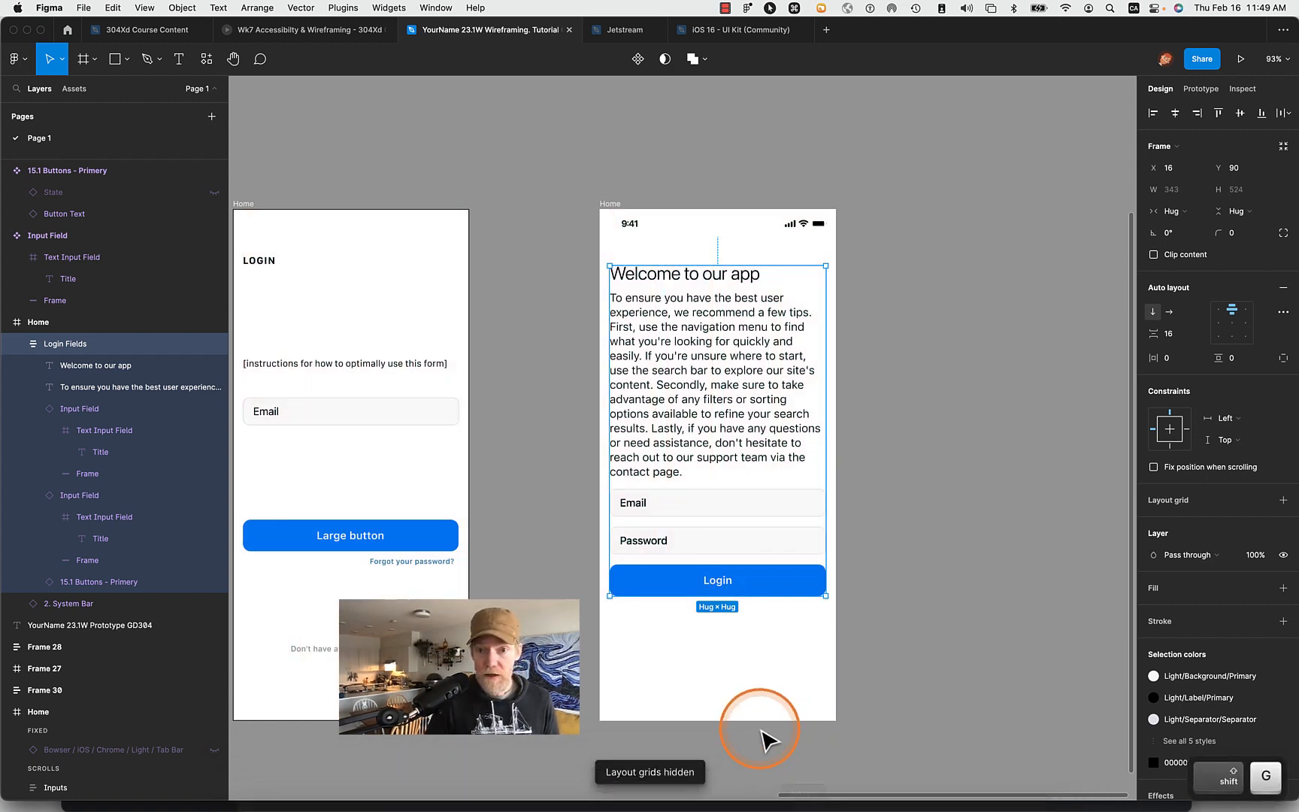
click(904, 660)
- Copy the instruction paragraph and paste the copy below the Login button in the Login Fields stack
click(759, 474)
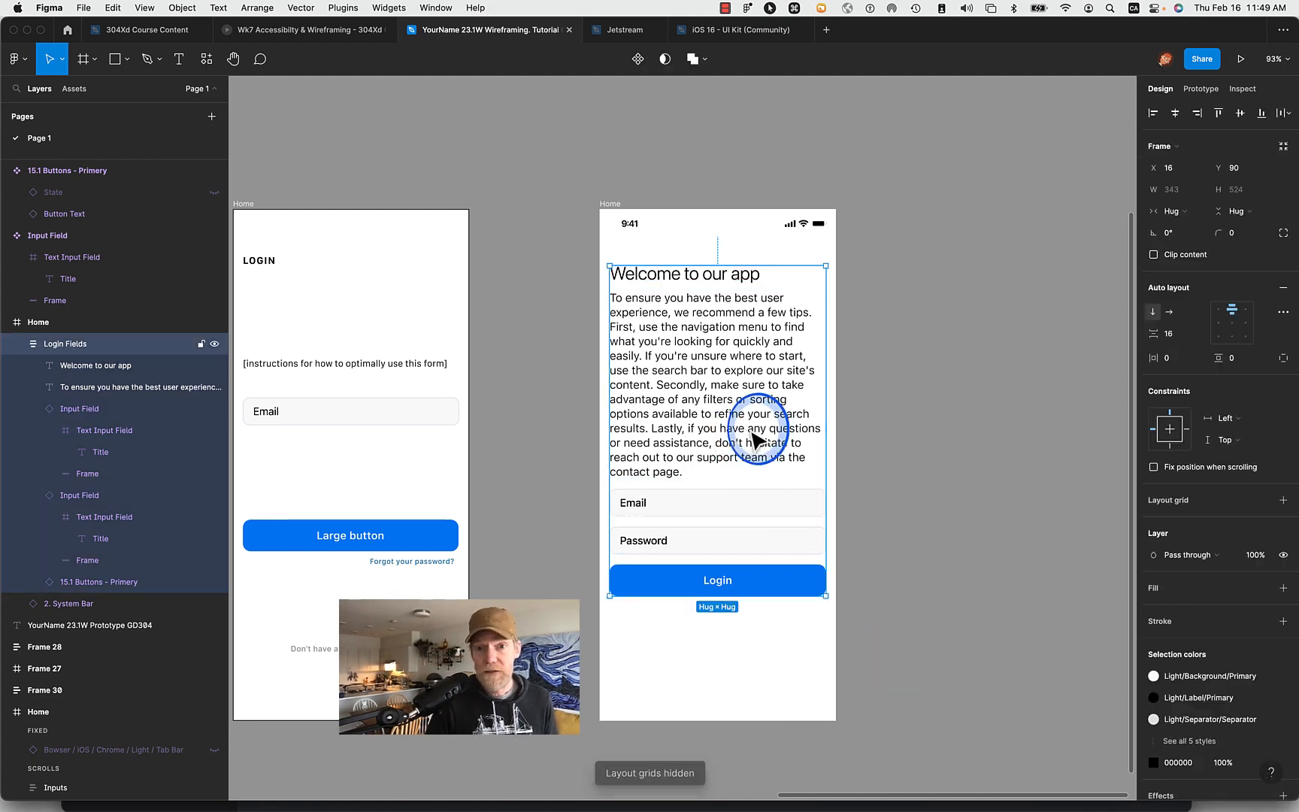
double_click(758, 436)
key(super+c)
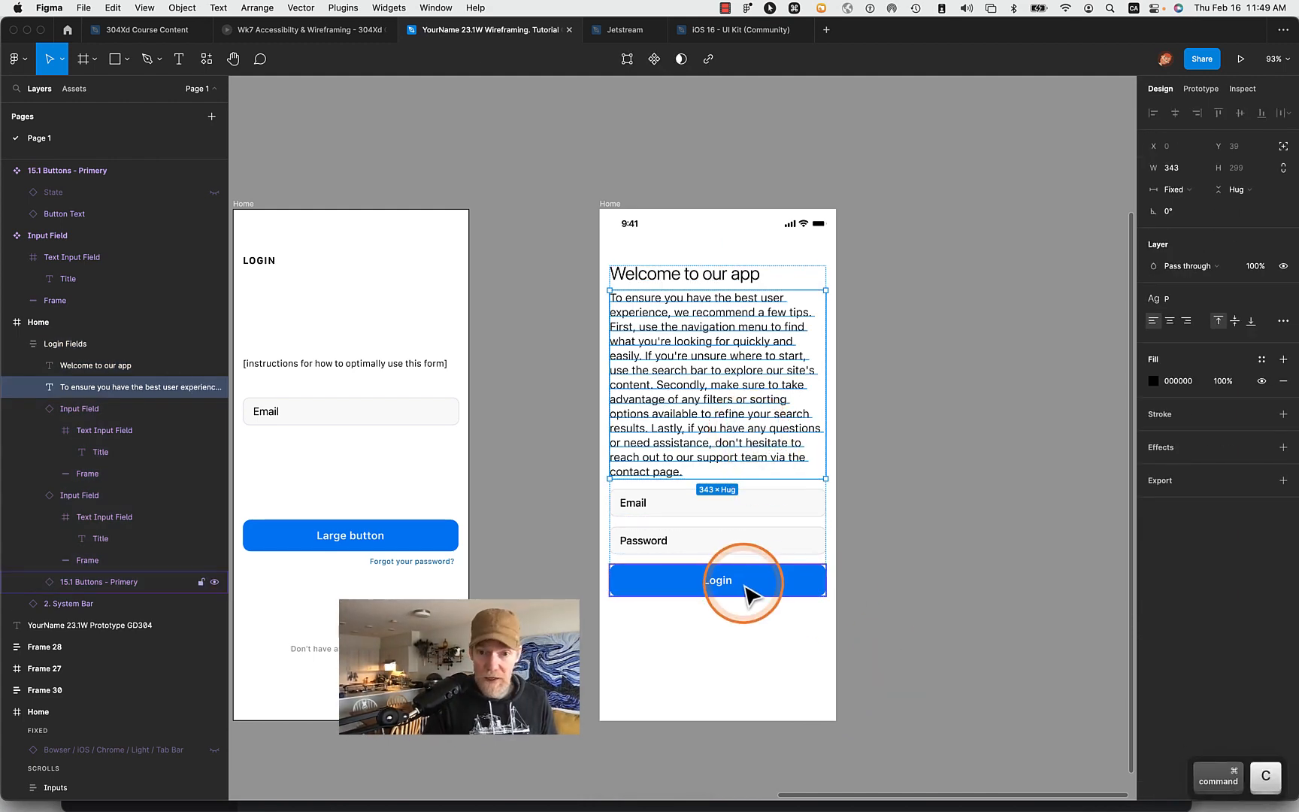
click(740, 590)
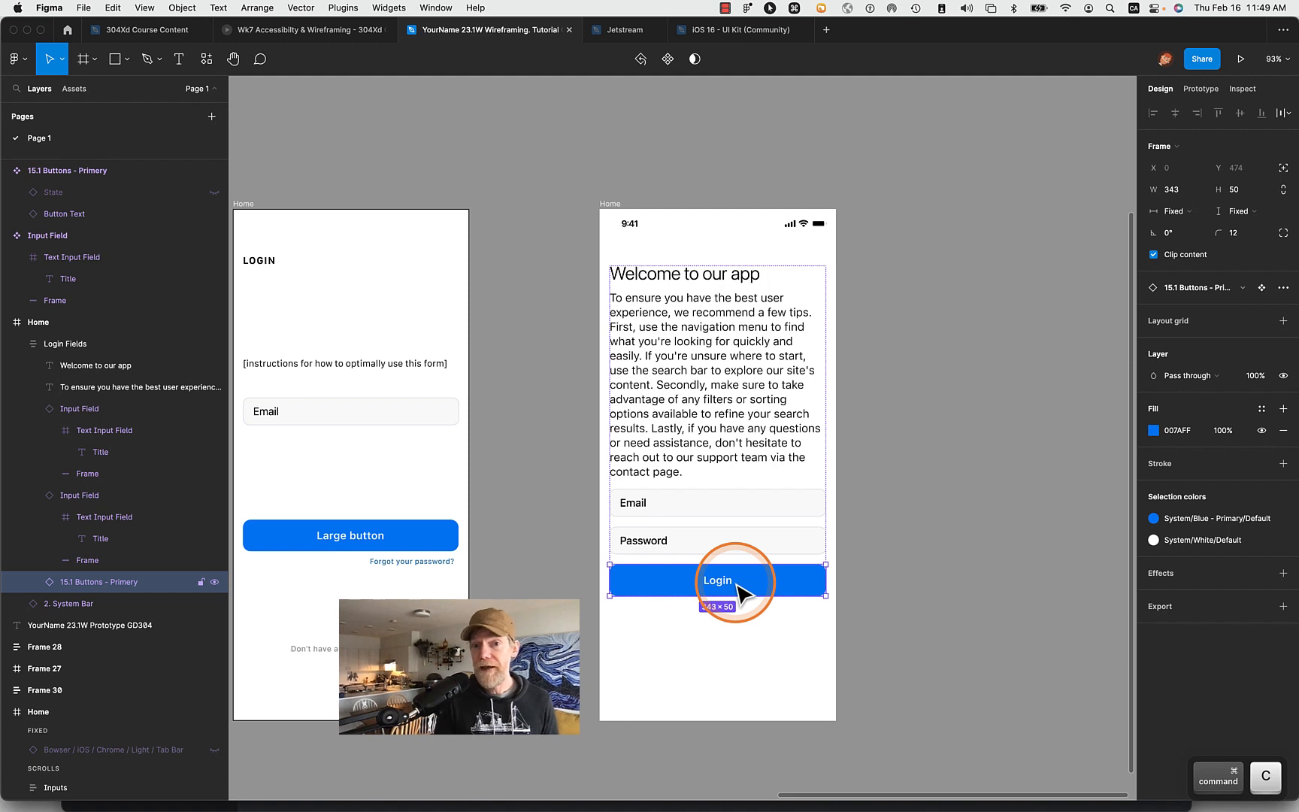
key(super+v)
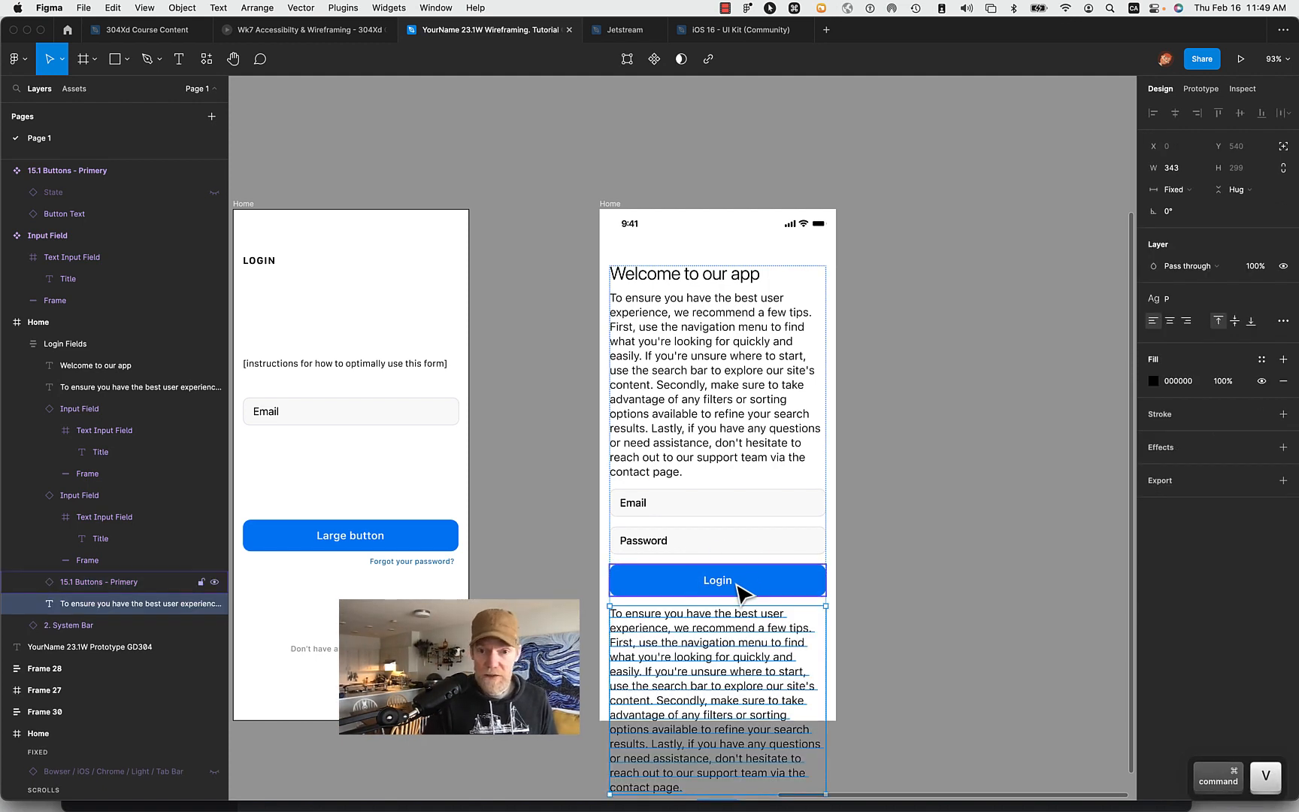
- Replace the pasted paragraph below the Login button with "Don't have an account? Sign up"
double_click(721, 618)
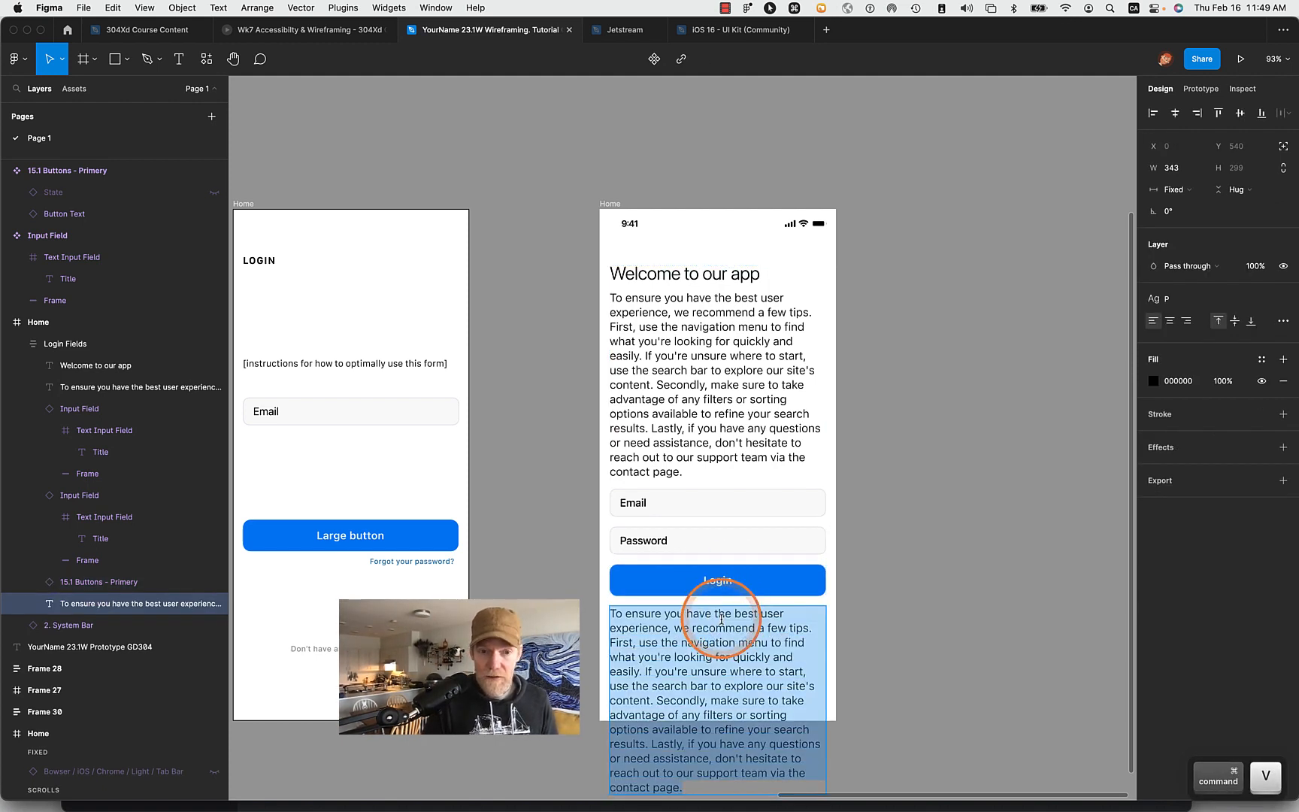
text(Don)
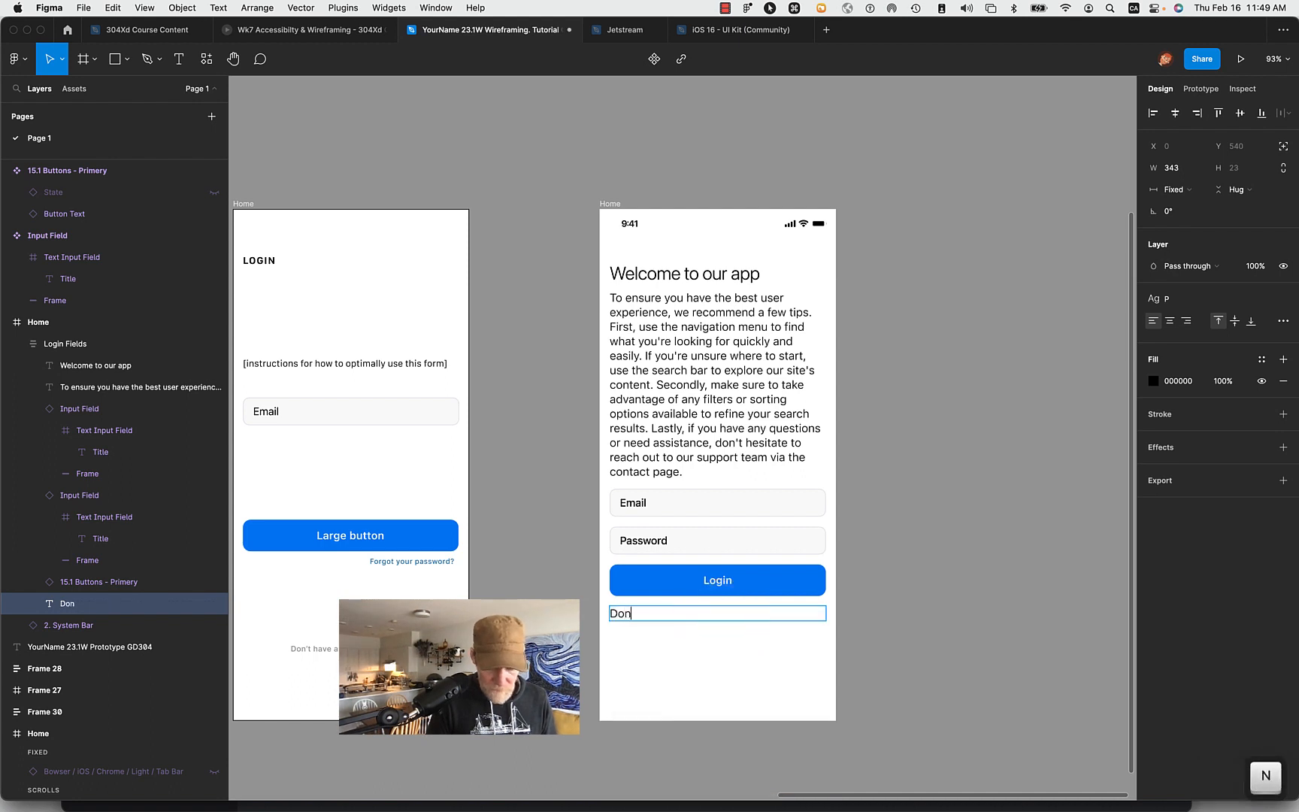
text('t )
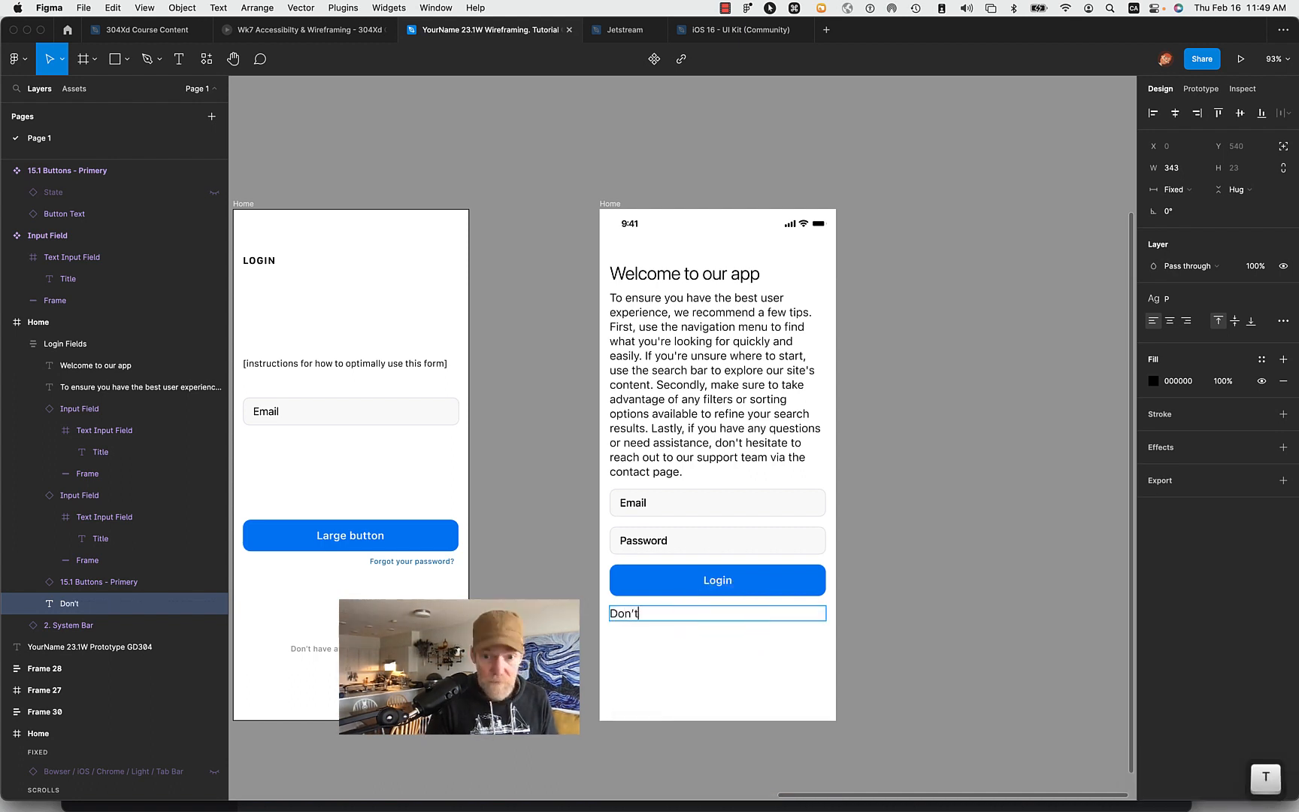
text(have an account)
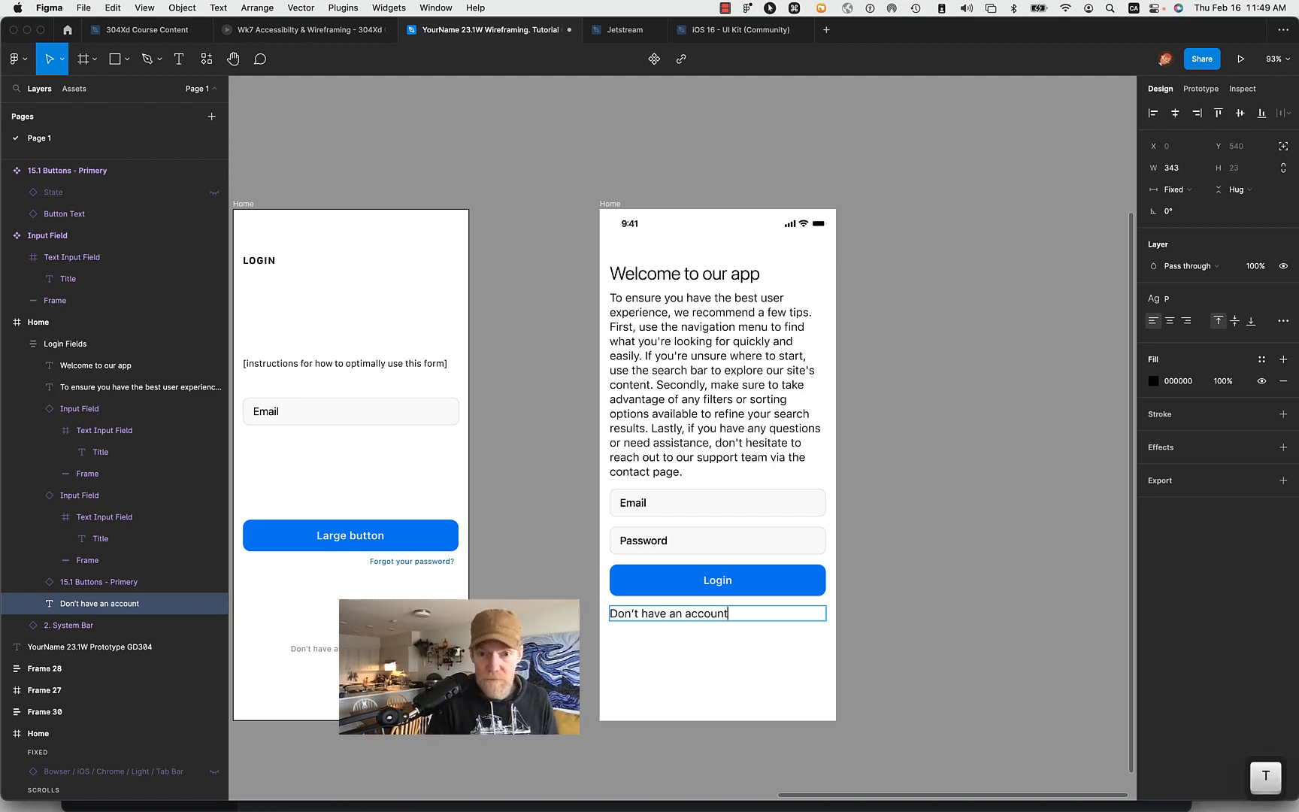
text(? )
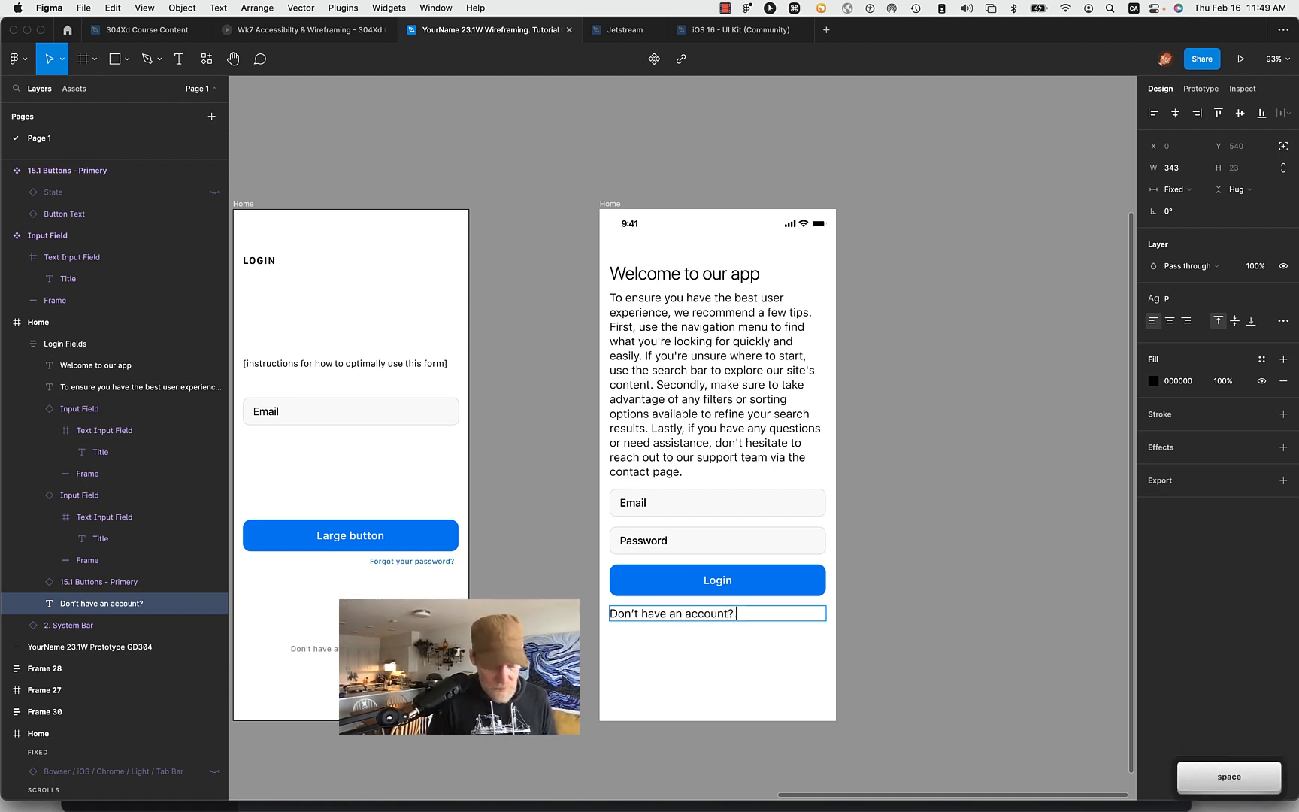
text(Sign up)
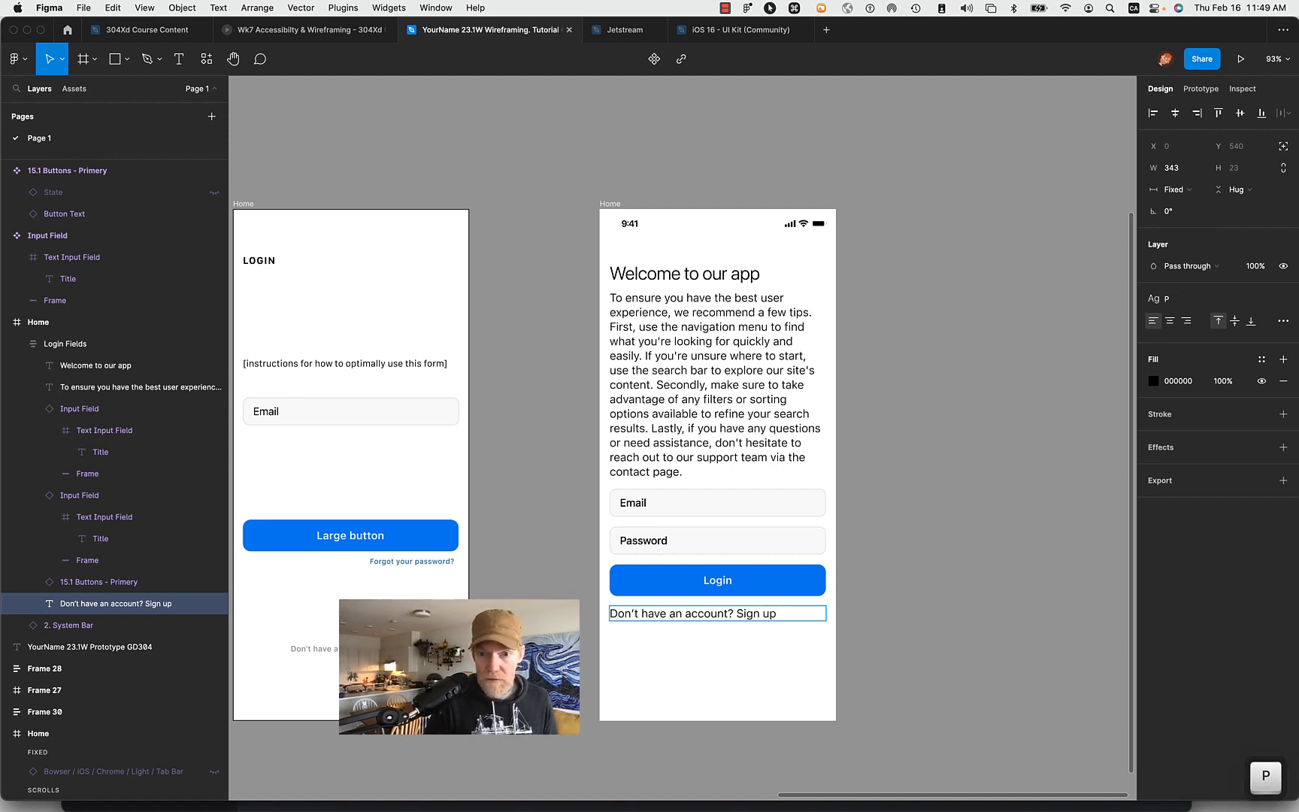
- Detach the P text style from the entire "Don't have an account? Sign up" line
click(649, 613)
triple_click(649, 612)
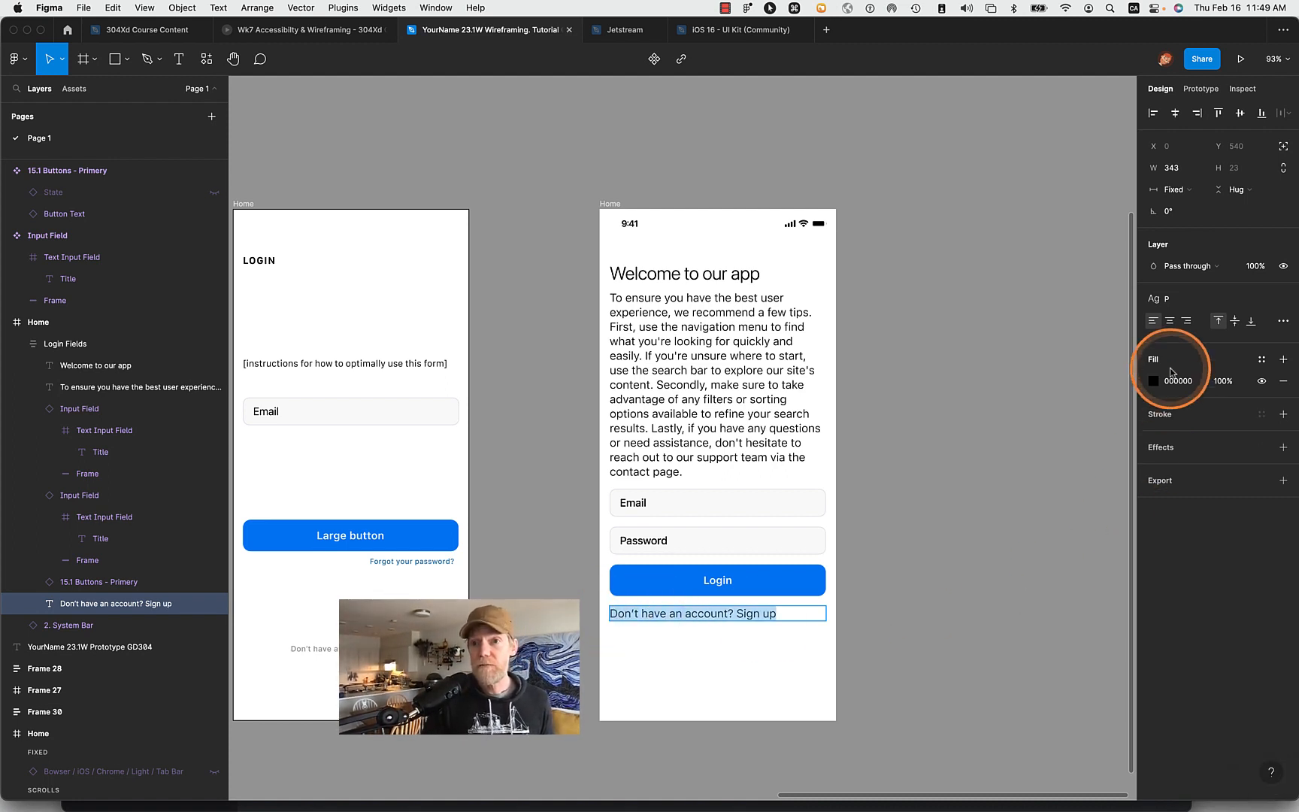
click(1229, 295)
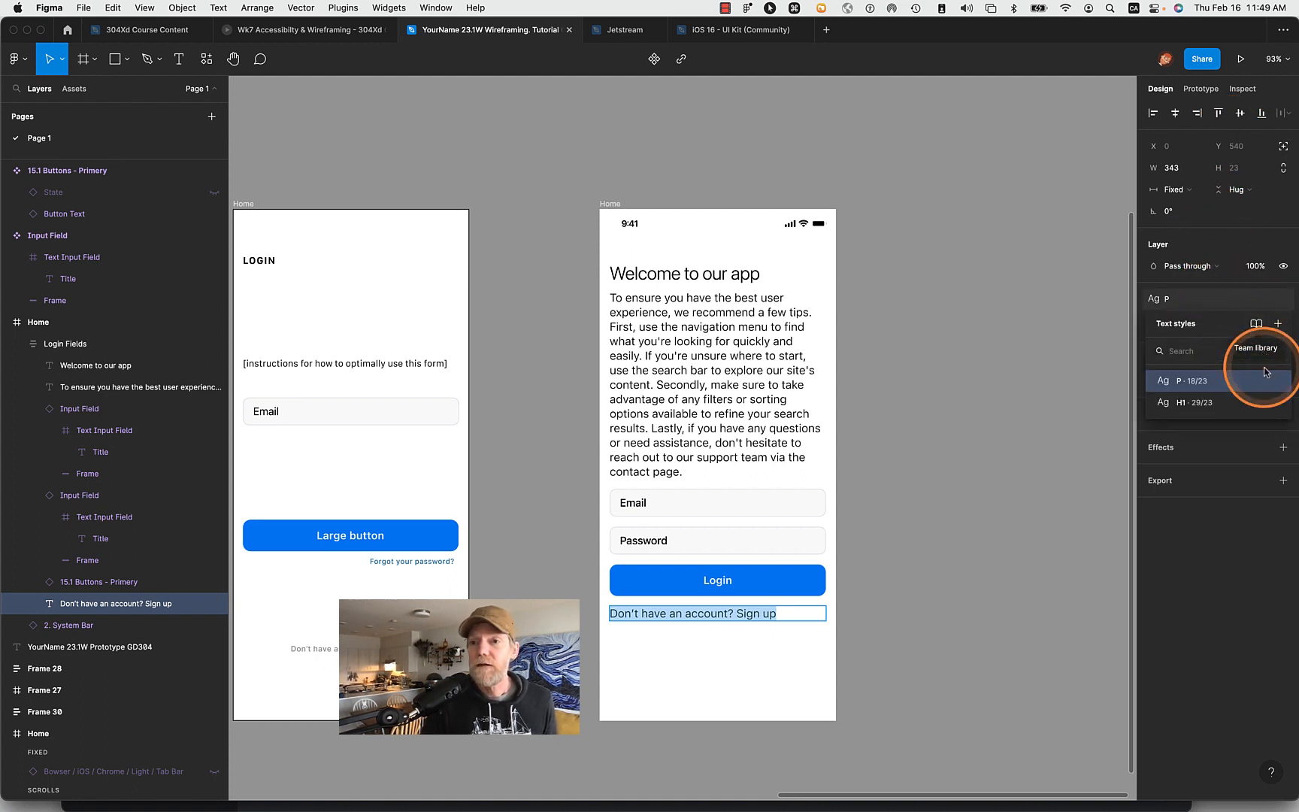
click(1205, 303)
click(1283, 300)
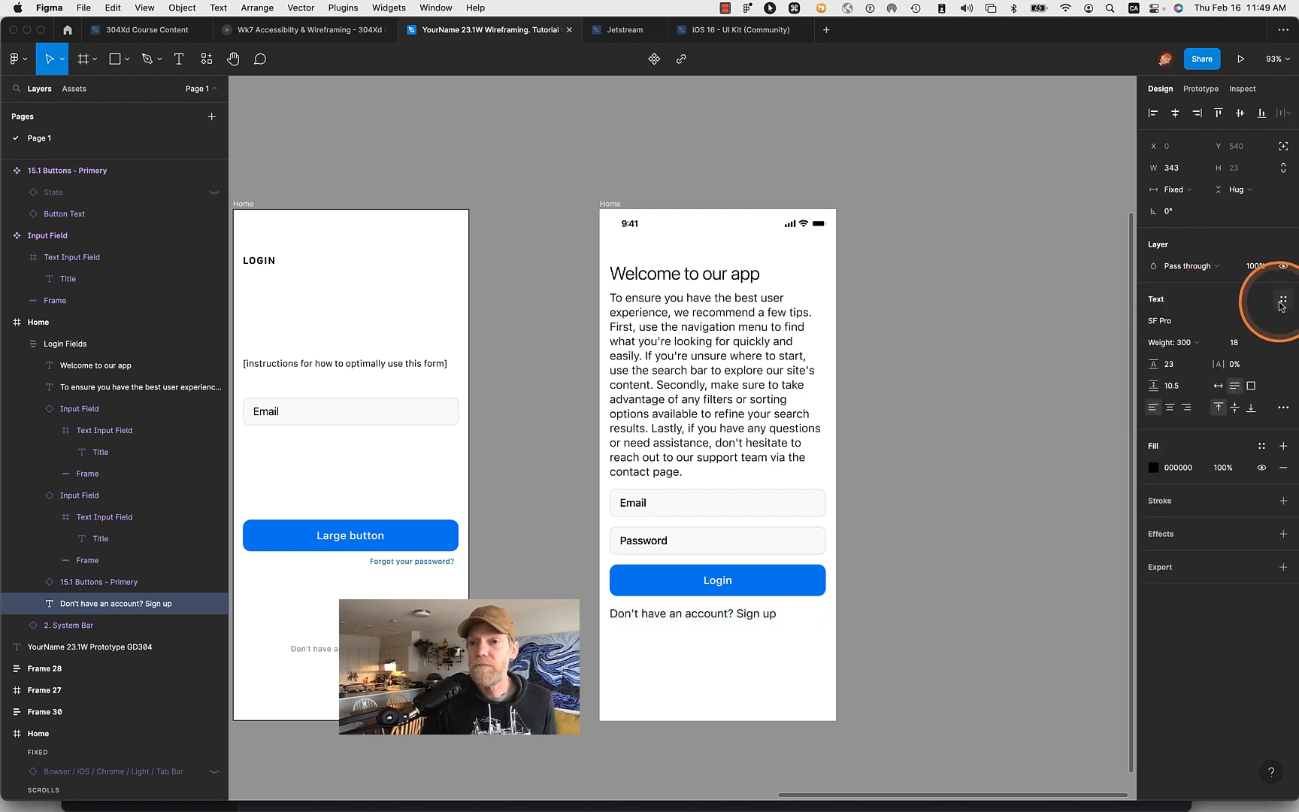
- Reduce the font size of the "Don't have an account? Sign up" line to 11.5
click(1240, 344)
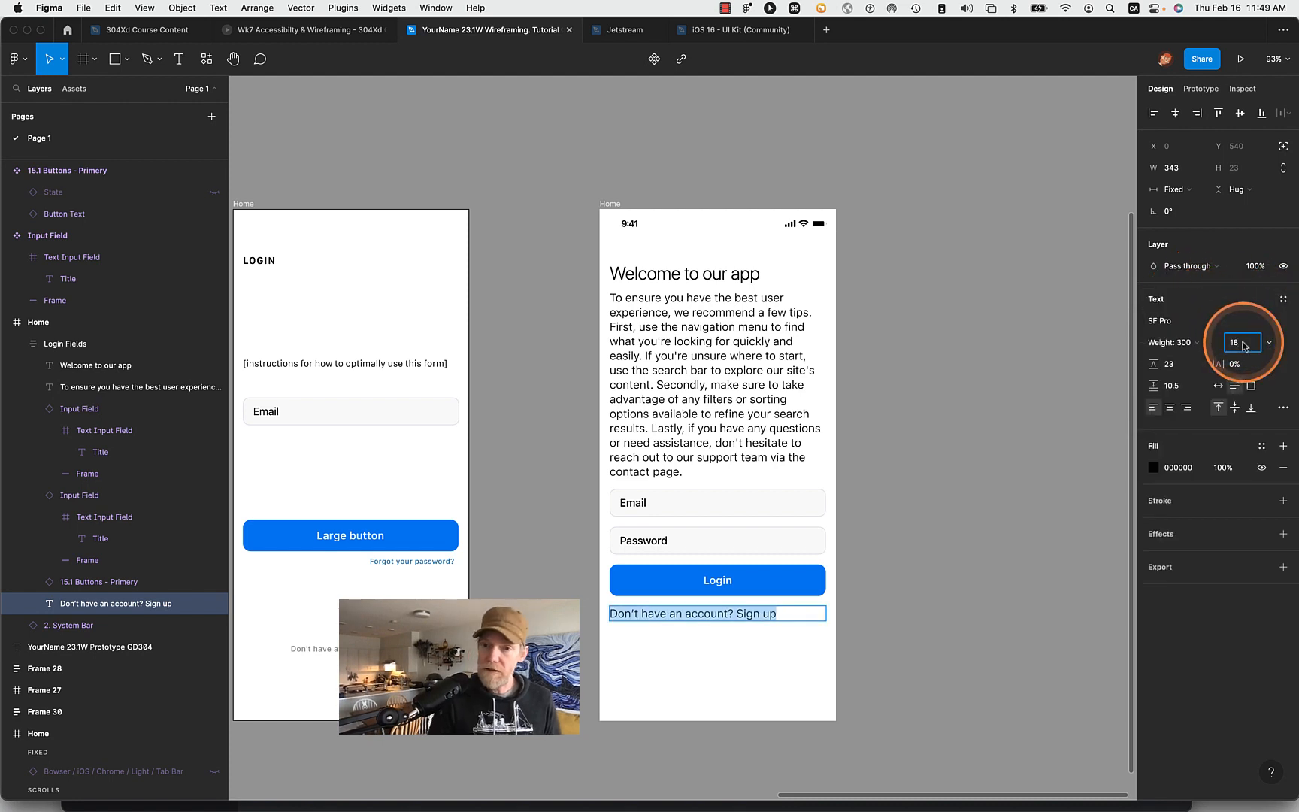
text(*)
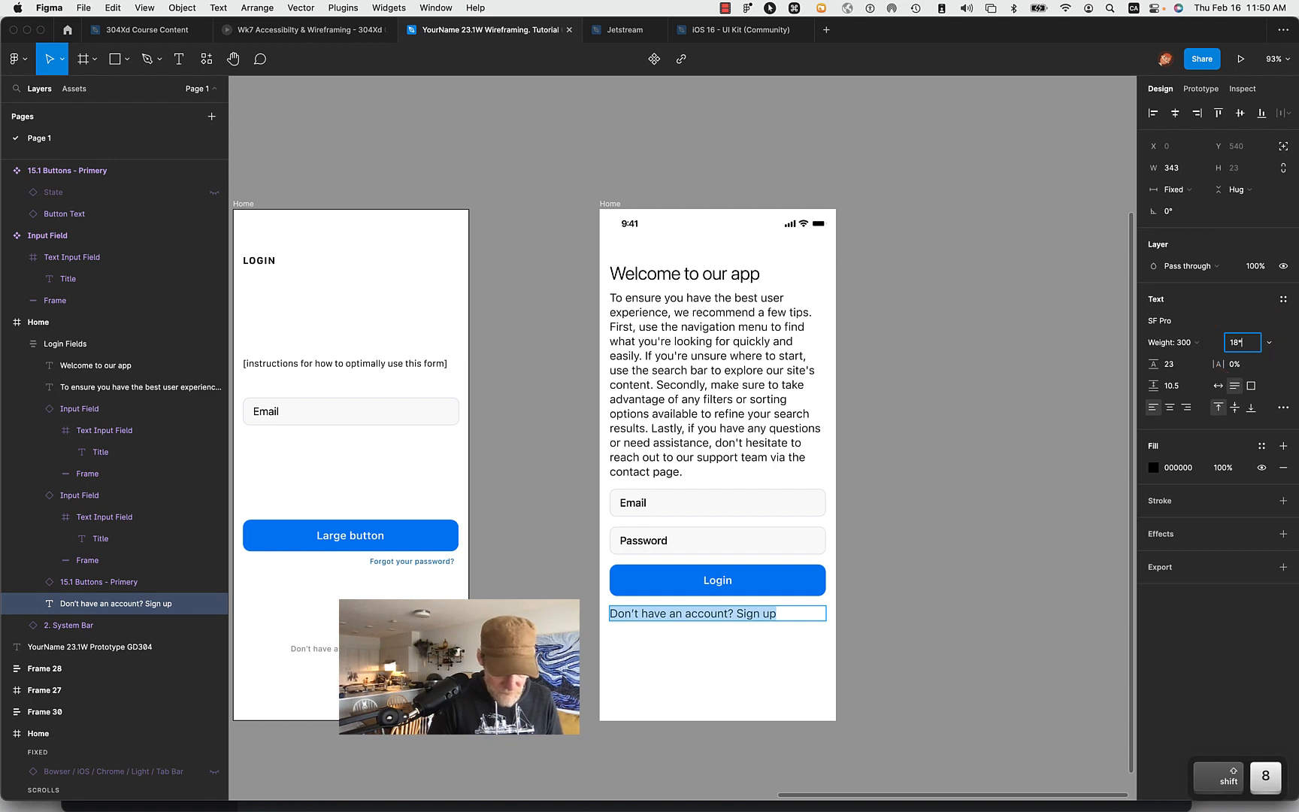
text(.618)
key(Tab)
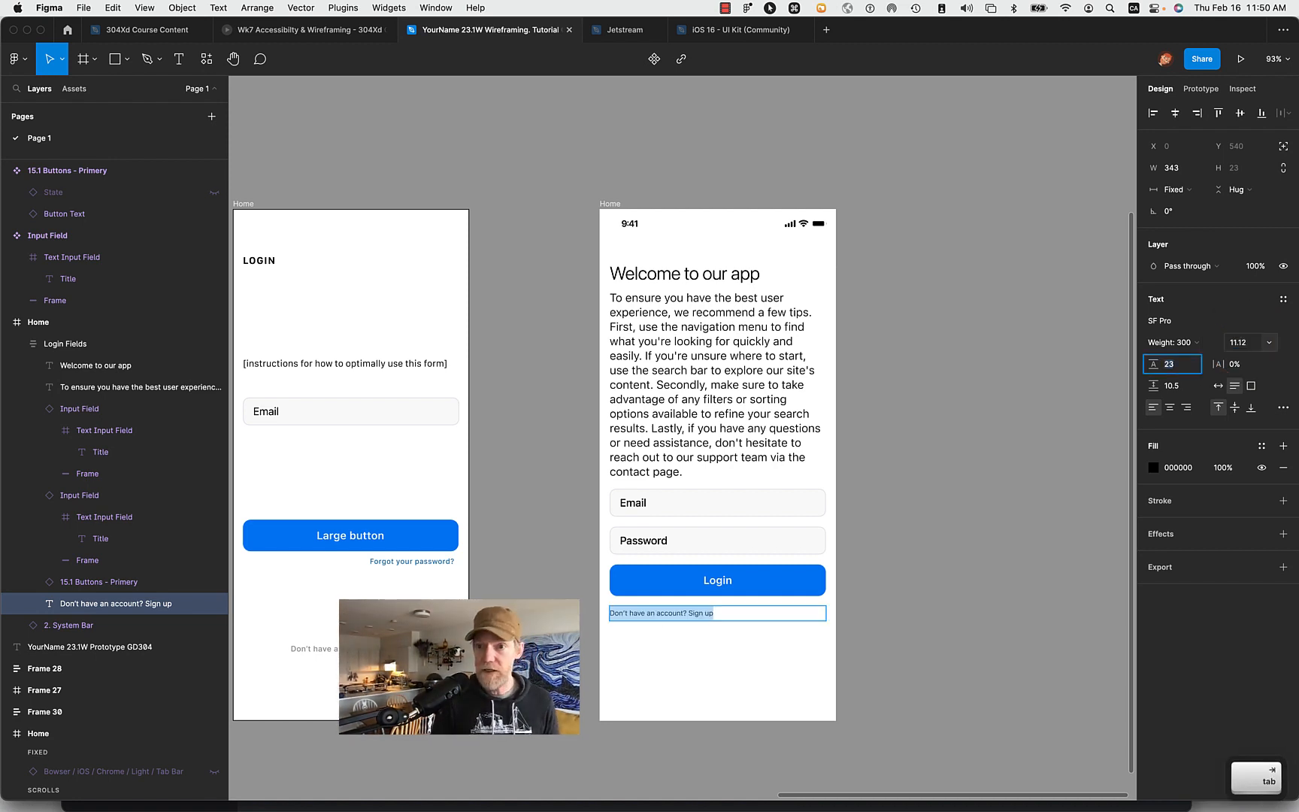
click(1237, 344)
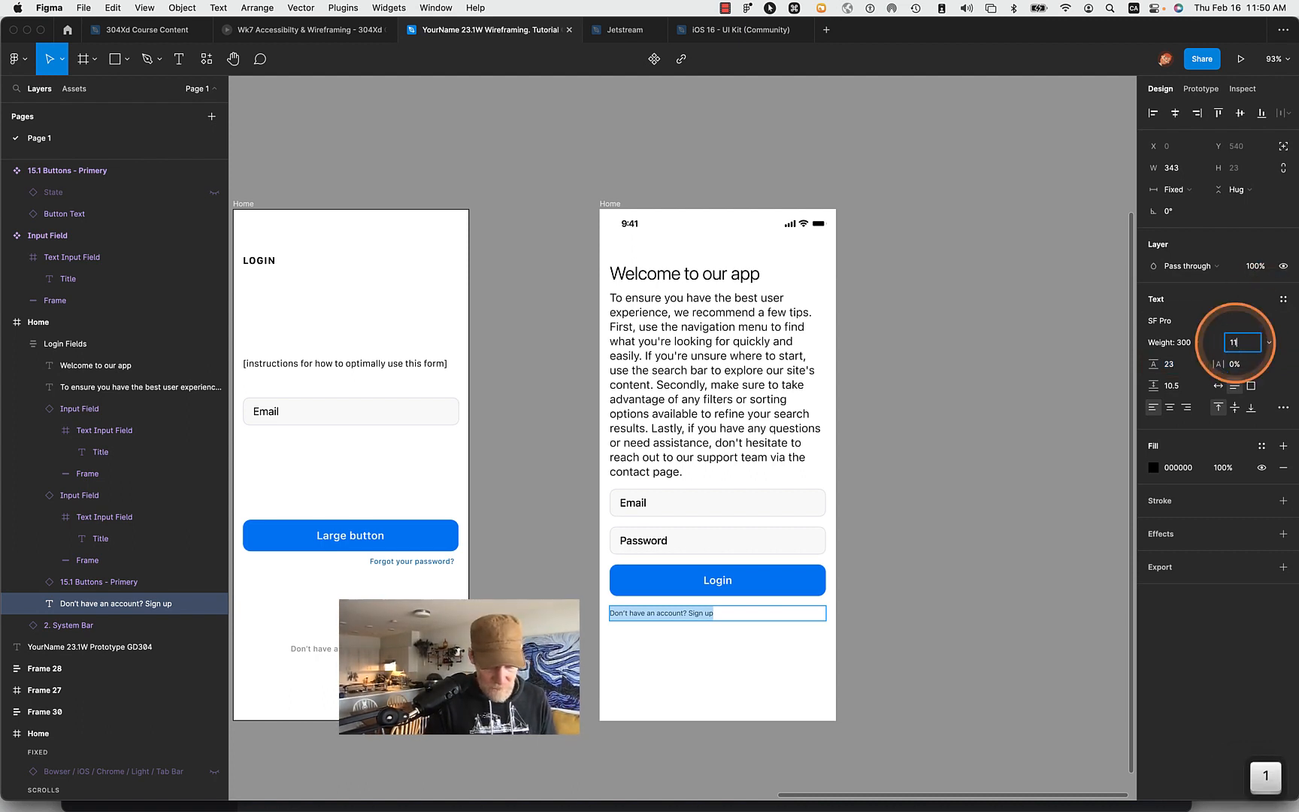
text(11.5)
key(Return)
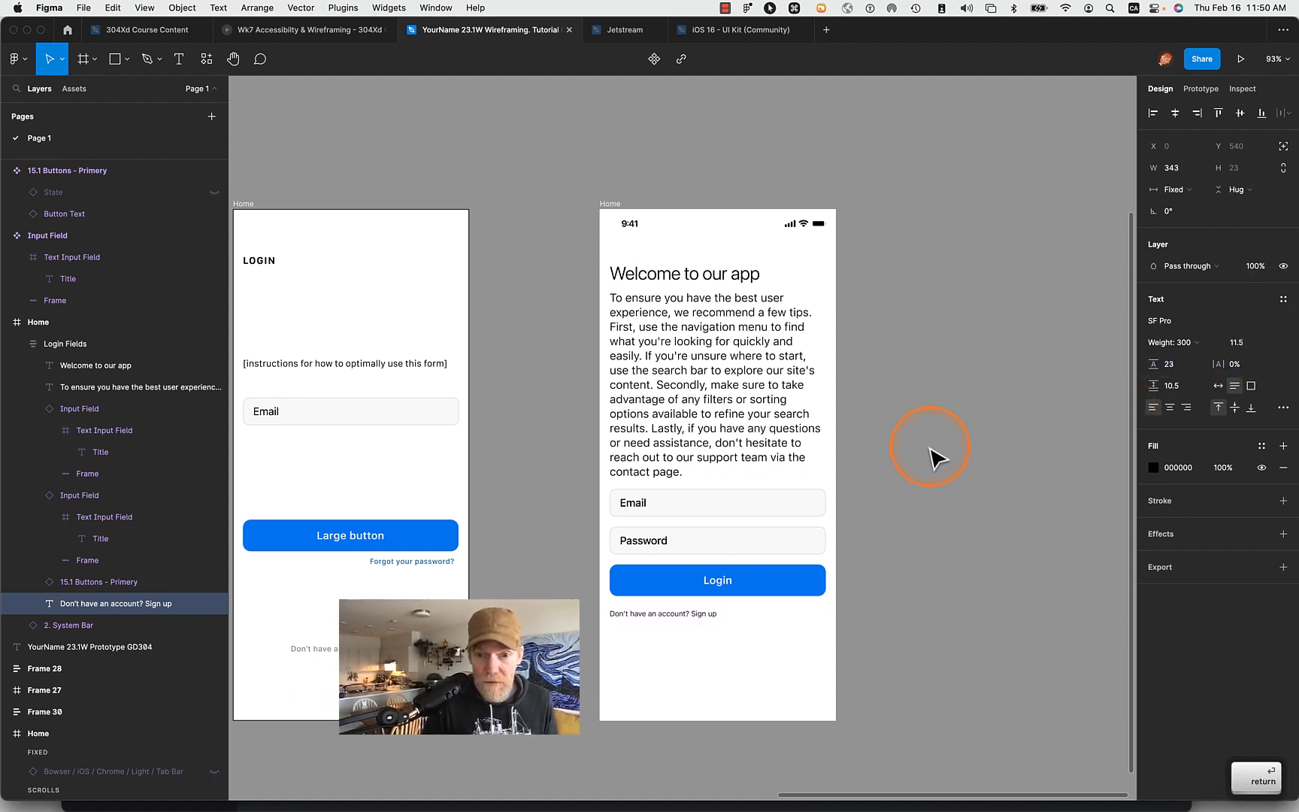
- Create a new text style named Caption from the "Don't have an account? Sign up" line
double_click(701, 614)
click(696, 613)
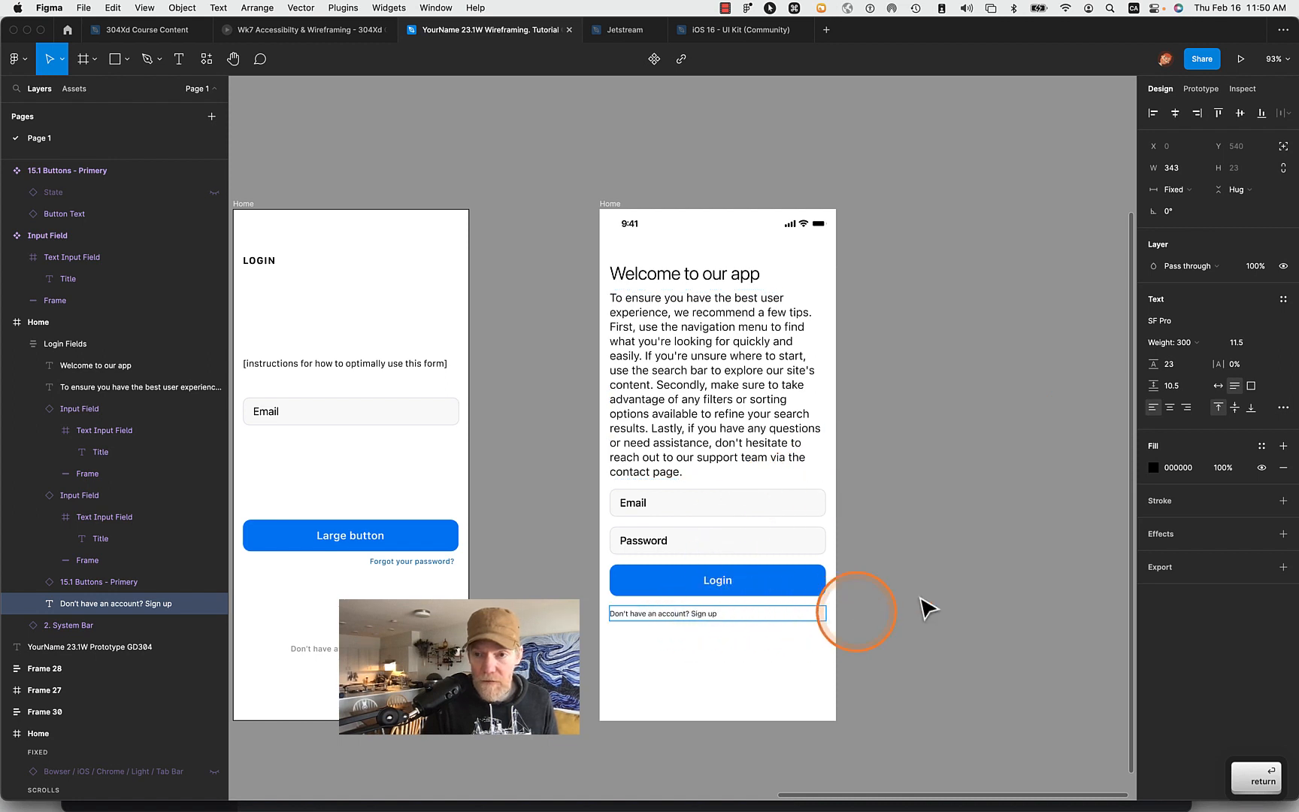
click(1282, 299)
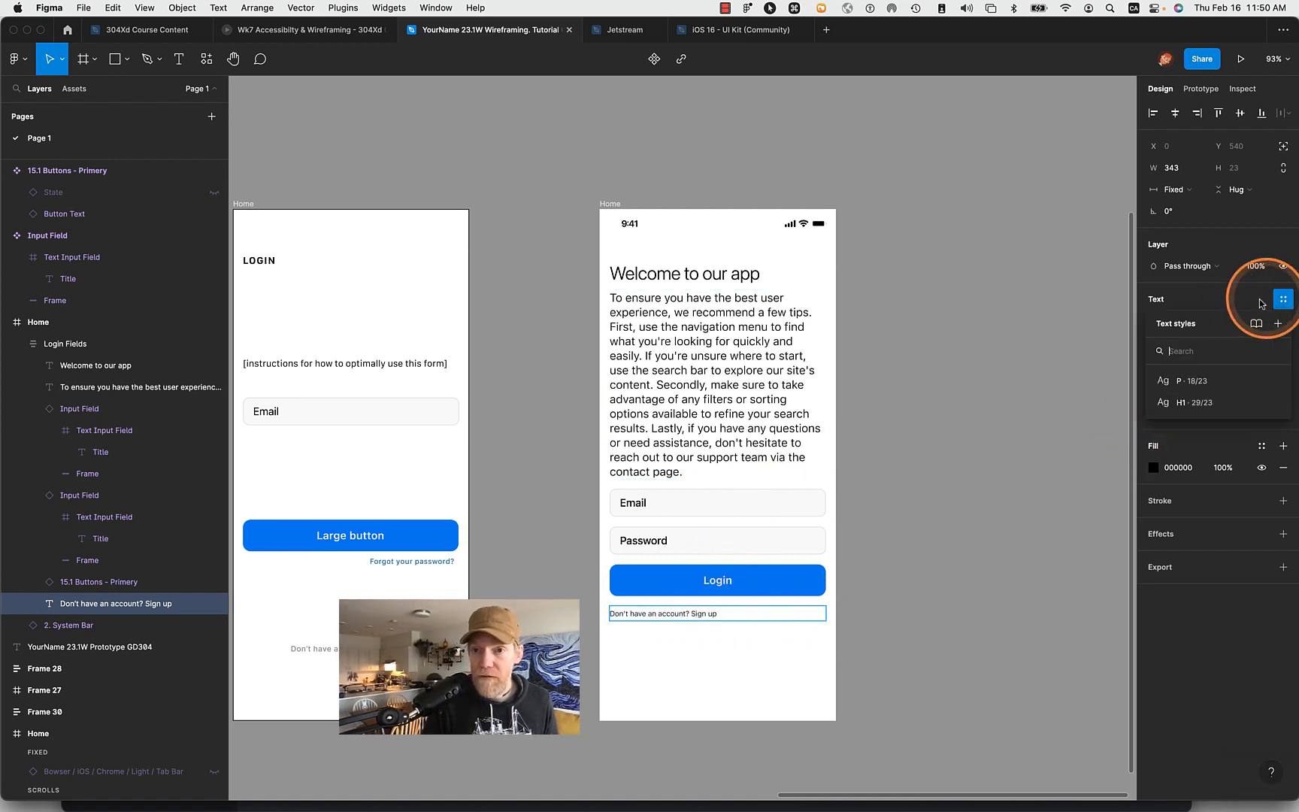
click(1278, 325)
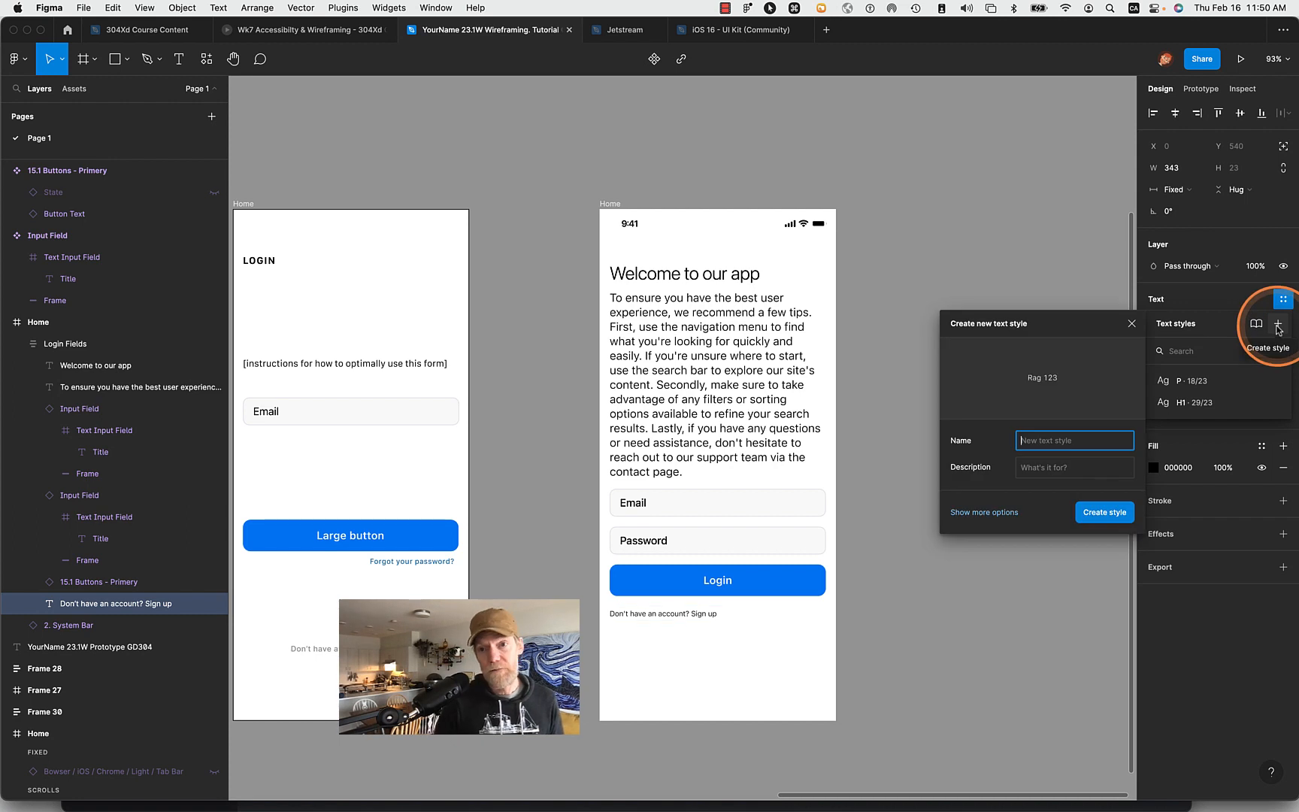
text(Capti)
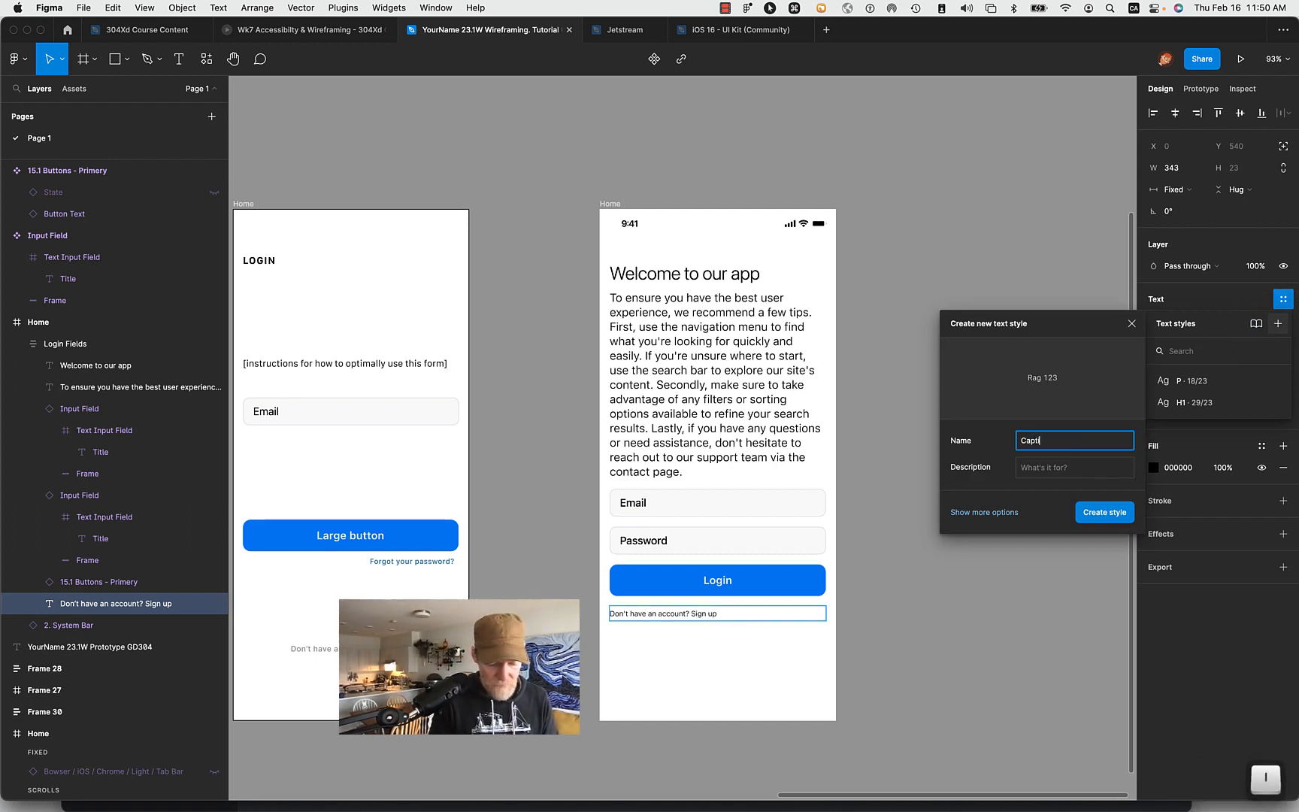
text(on)
key(Return)
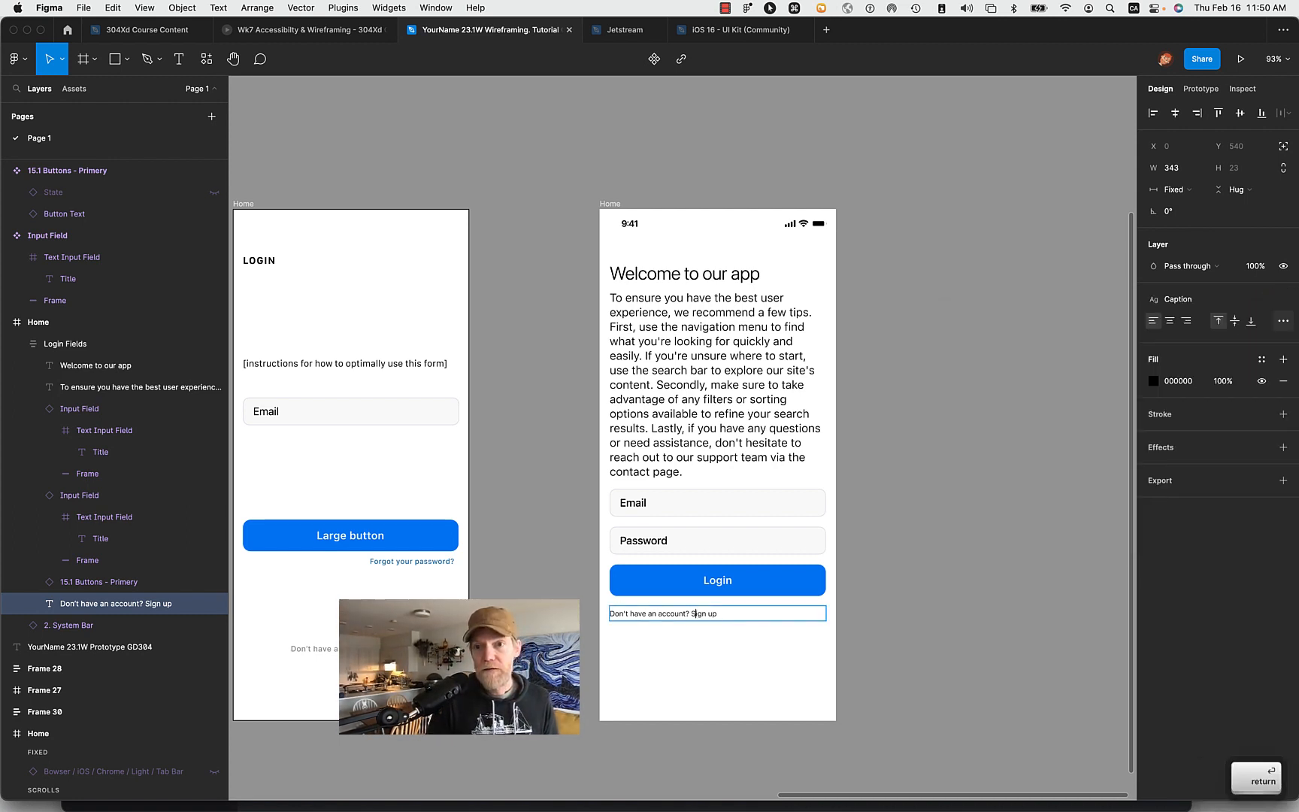
- Center-align the text of the "Don't have an account? Sign up" line below the Login button
click(955, 662)
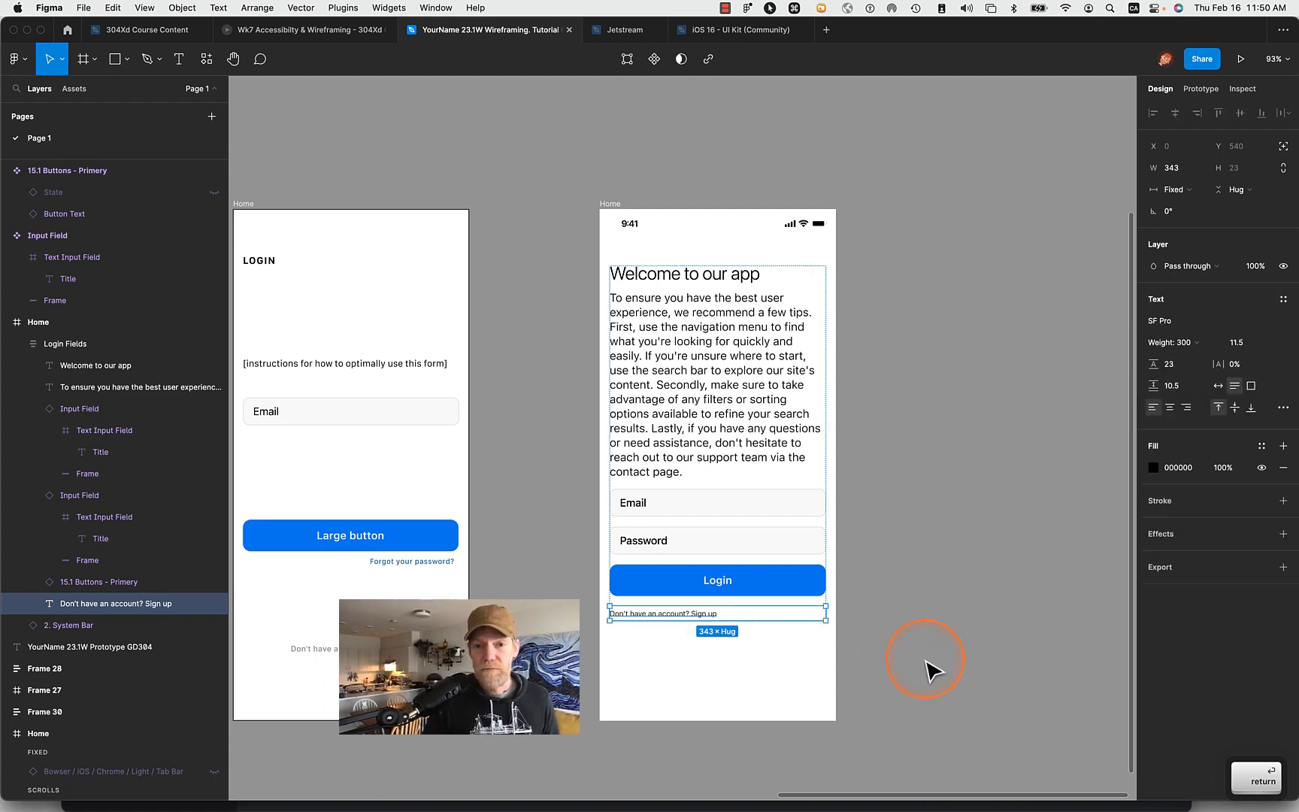
click(1170, 406)
click(902, 589)
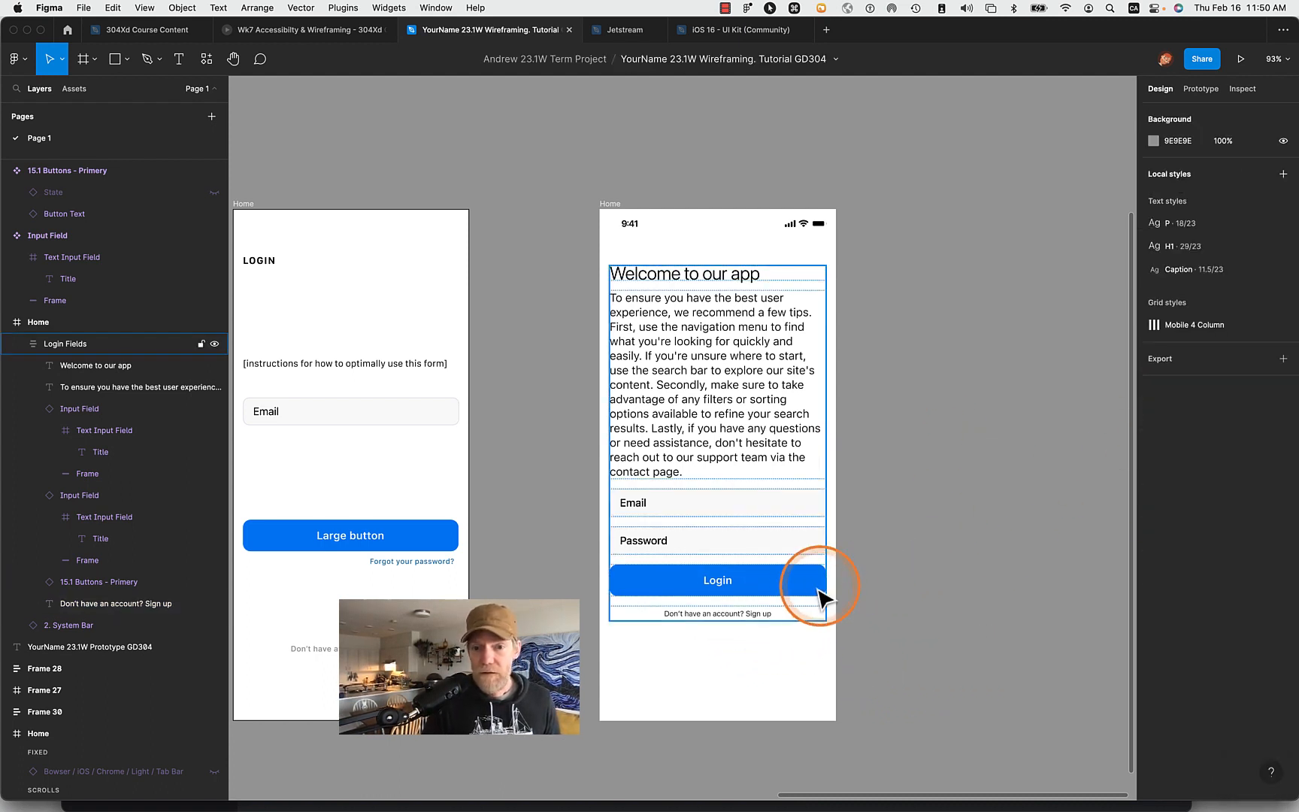
- Color only the words "Sign up" below the Login button with the dark blue document color 0842A0
click(754, 615)
double_click(748, 614)
drag(746, 614, 879, 620)
scroll(960, 603, up, 5)
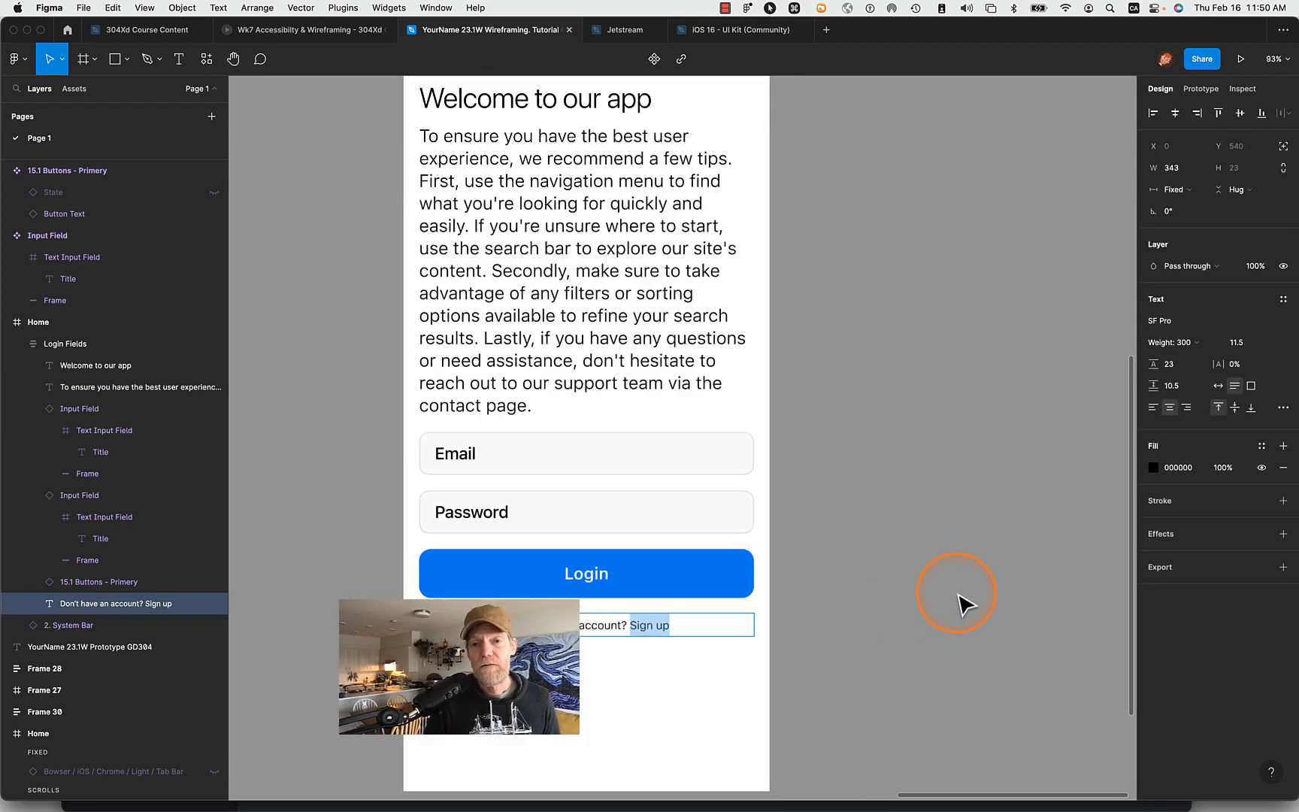
scroll(960, 603, down, 5)
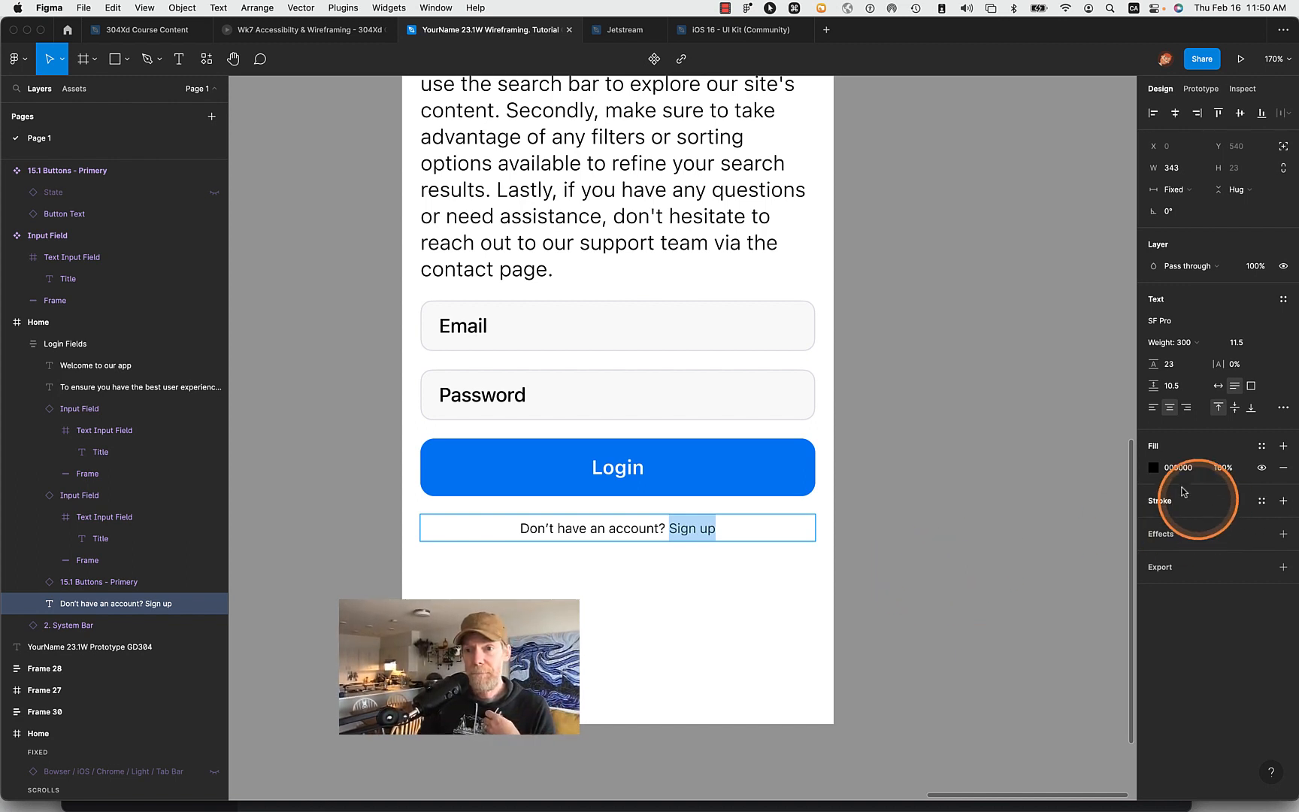
click(1153, 468)
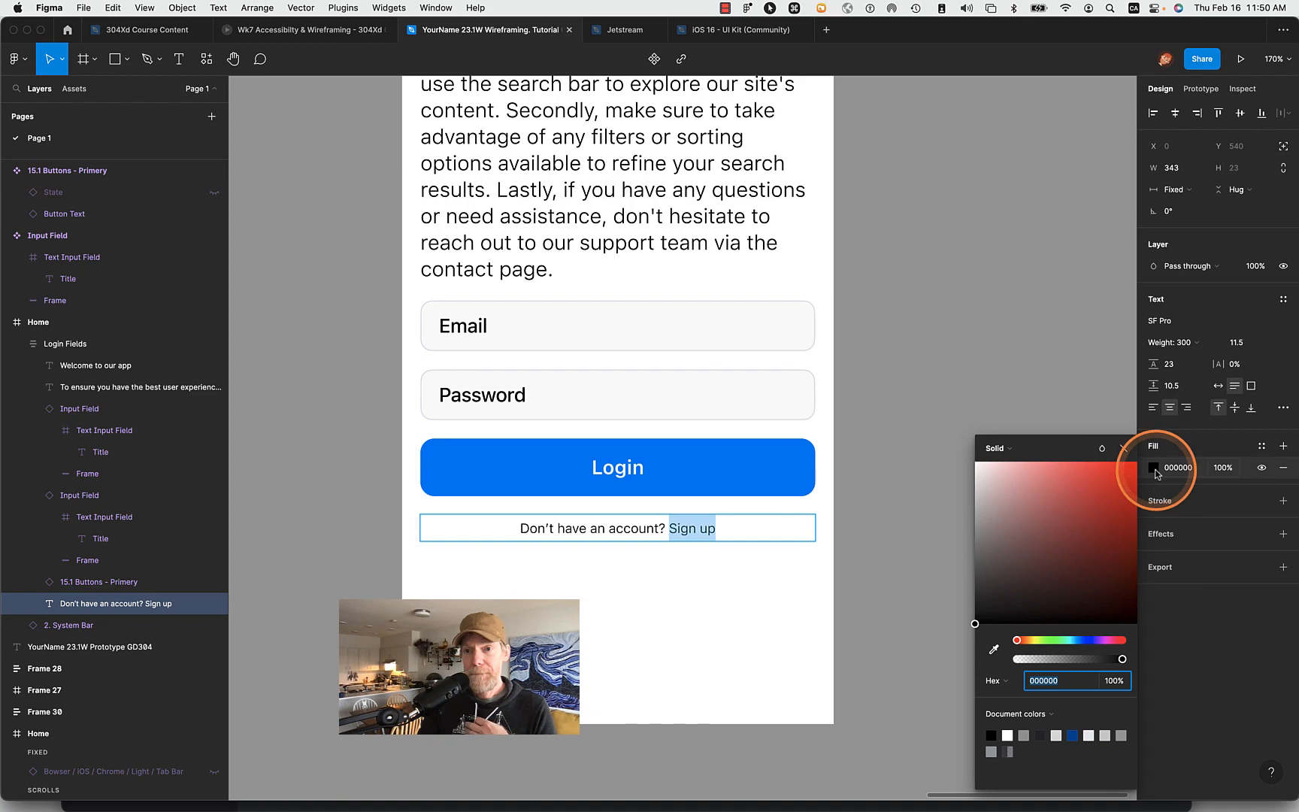
click(1072, 735)
click(907, 576)
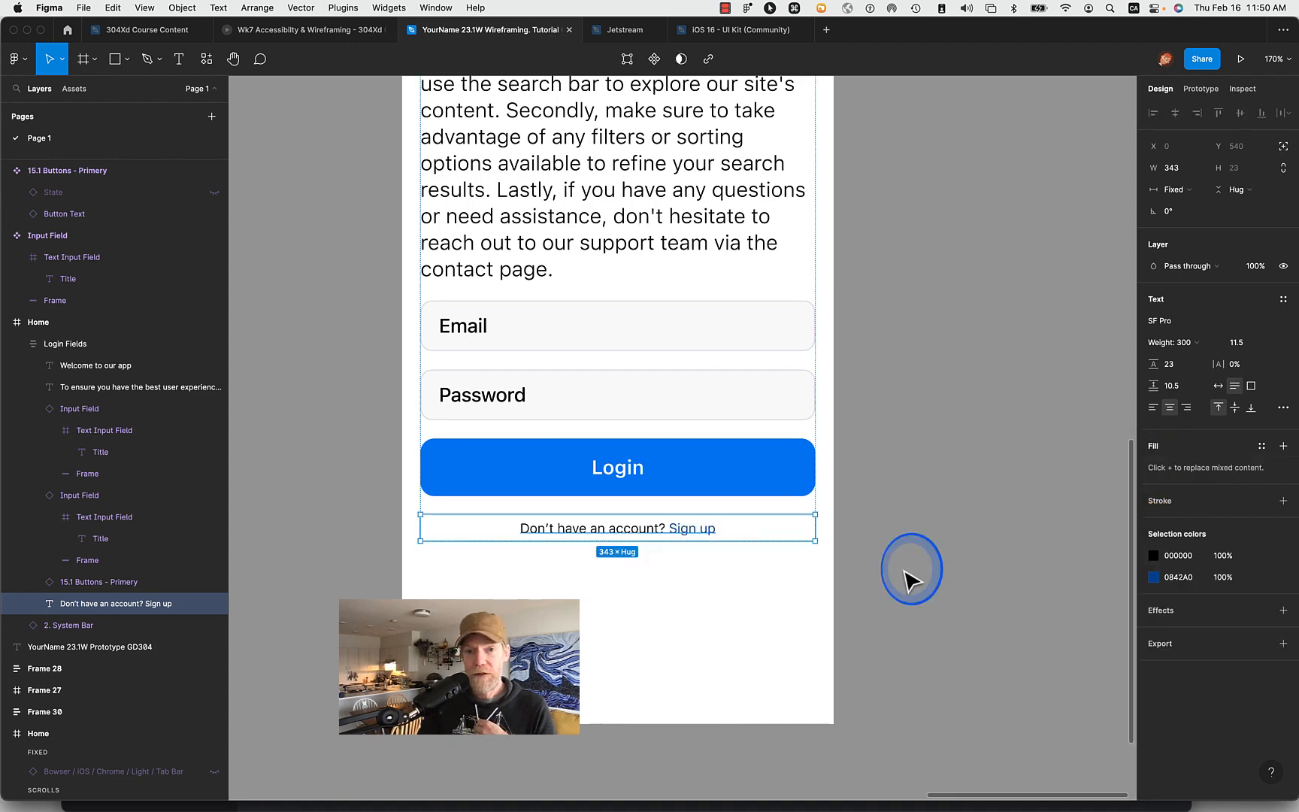
click(907, 579)
- Move the Home frame with the new login form farther from the reference frame, to X 1820
scroll(907, 580, down, 5)
click(740, 251)
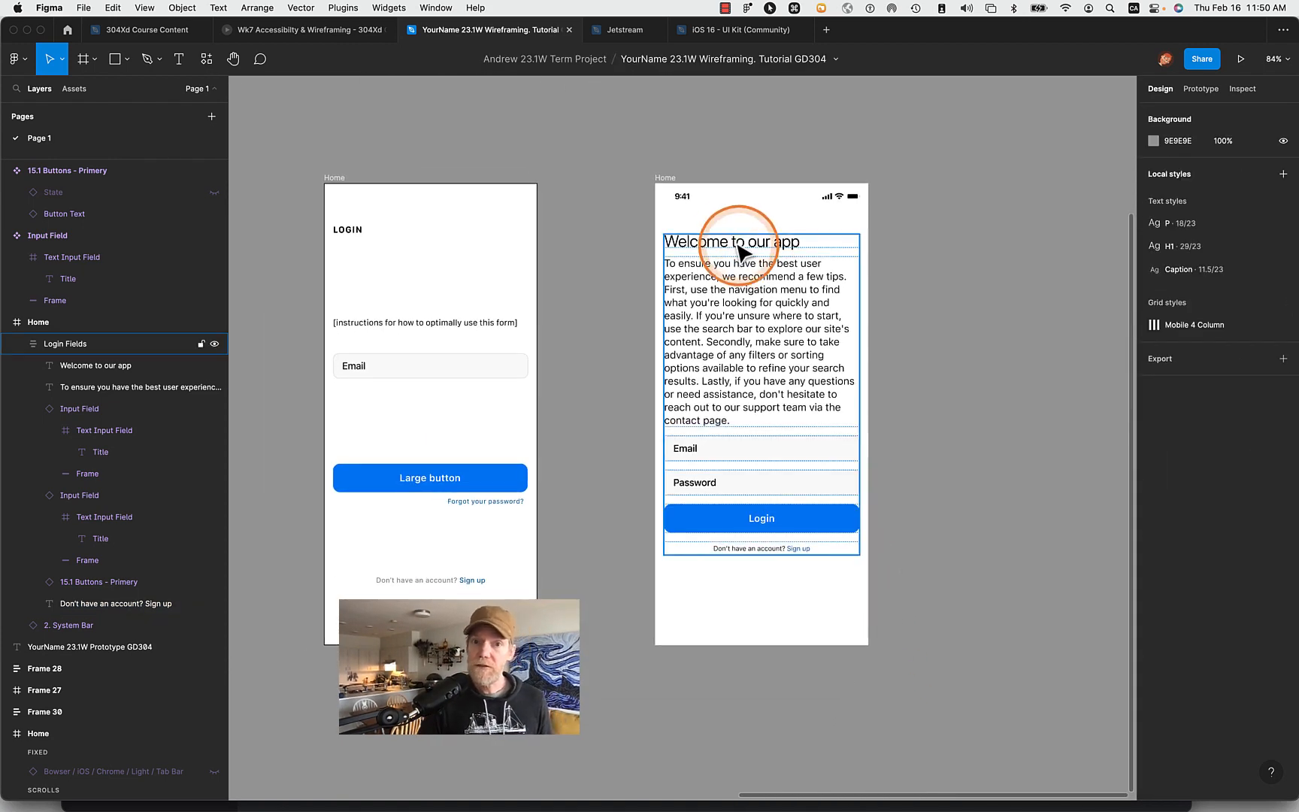
click(668, 179)
drag(673, 185, 756, 184)
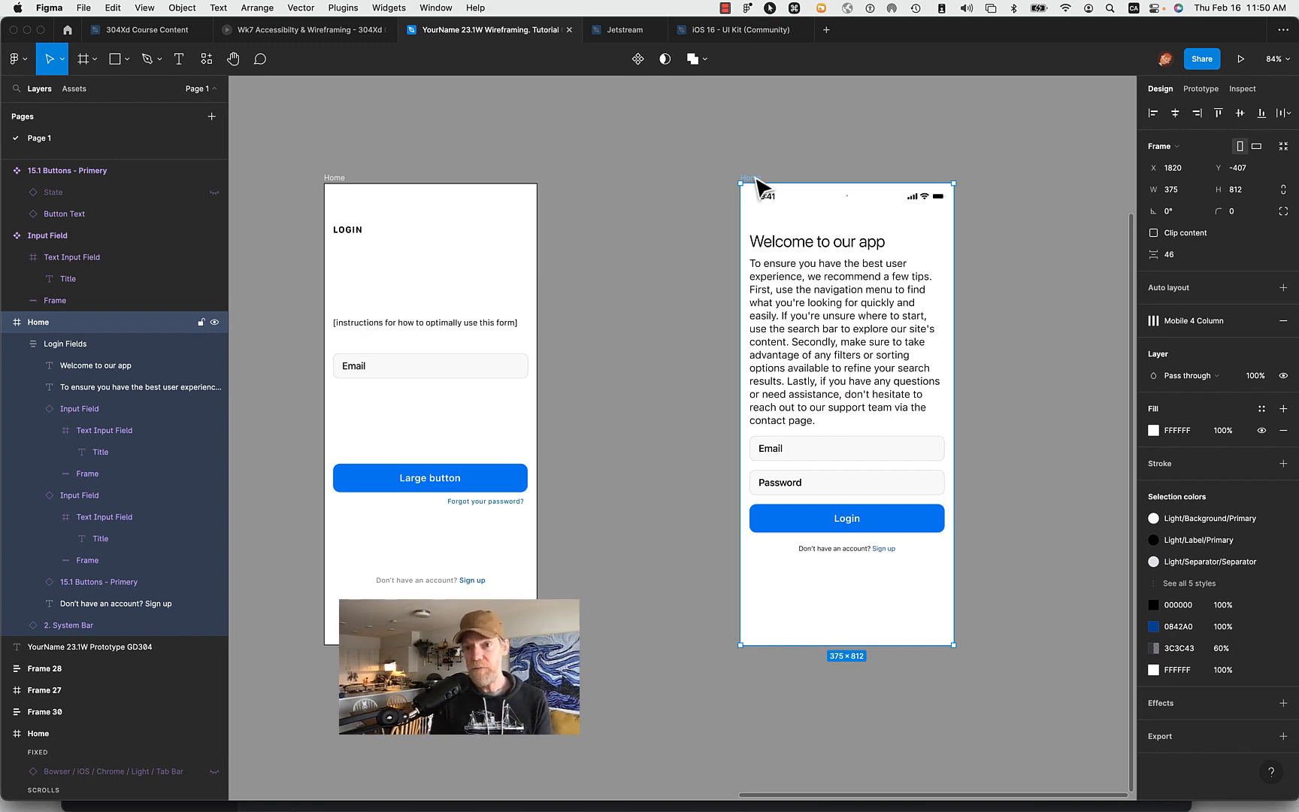
- Apply the Caption text style to the whole "Don't have an account? Sign up" line
scroll(1047, 493, up, 5)
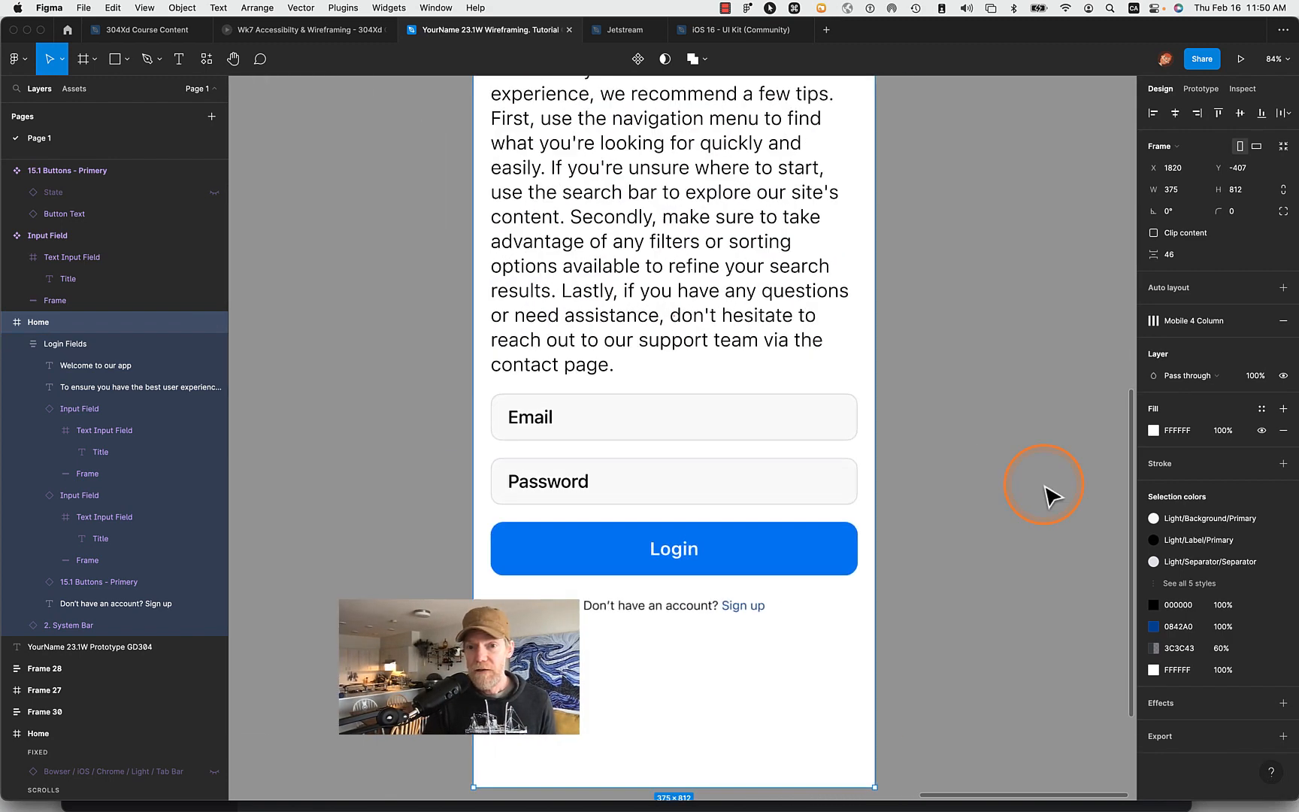
double_click(674, 630)
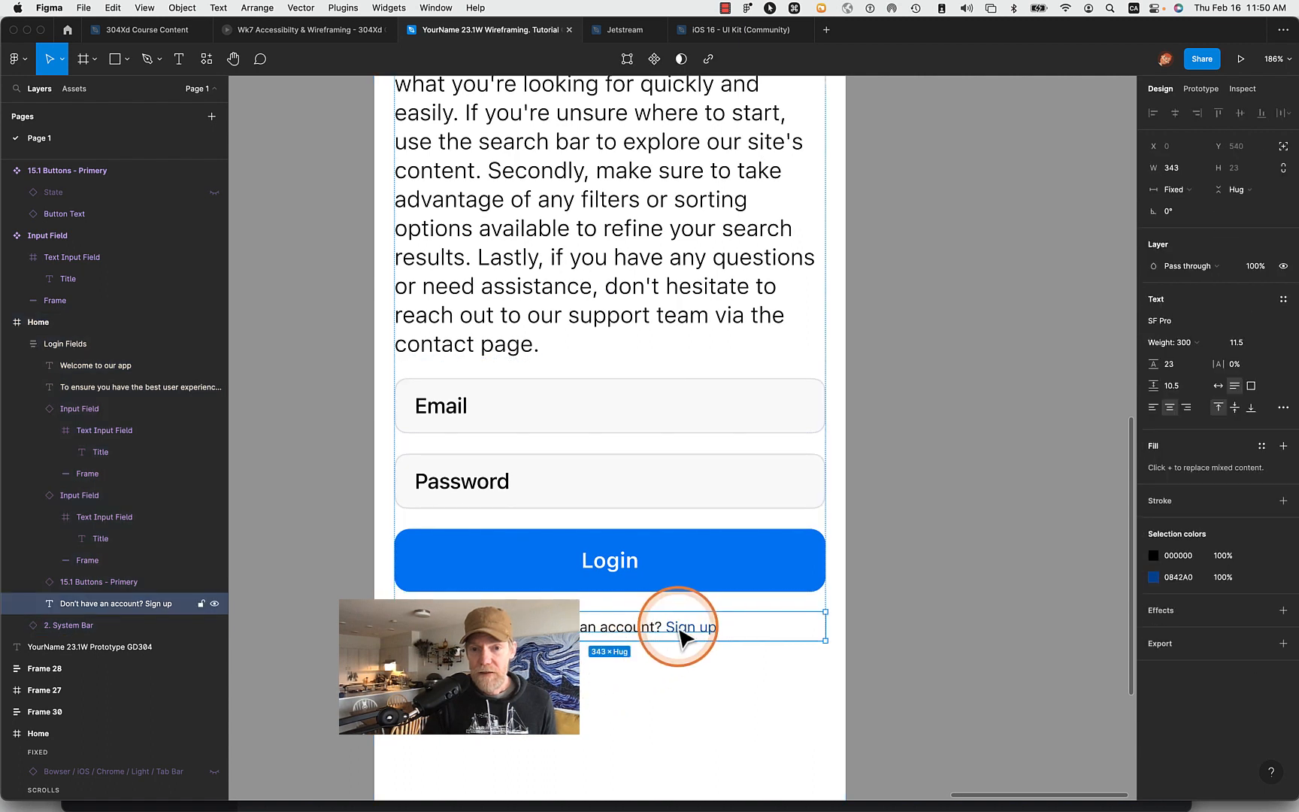
double_click(664, 627)
drag(663, 626, 737, 629)
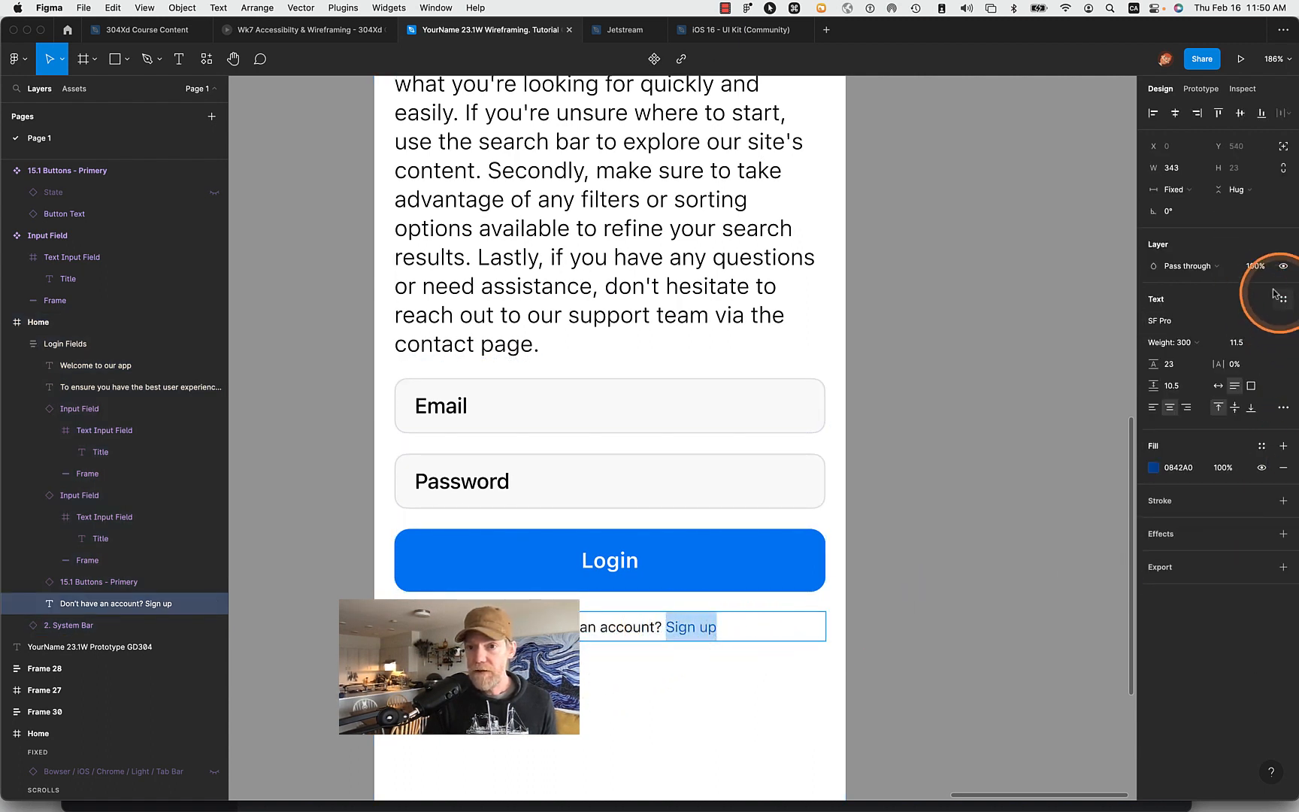
click(608, 624)
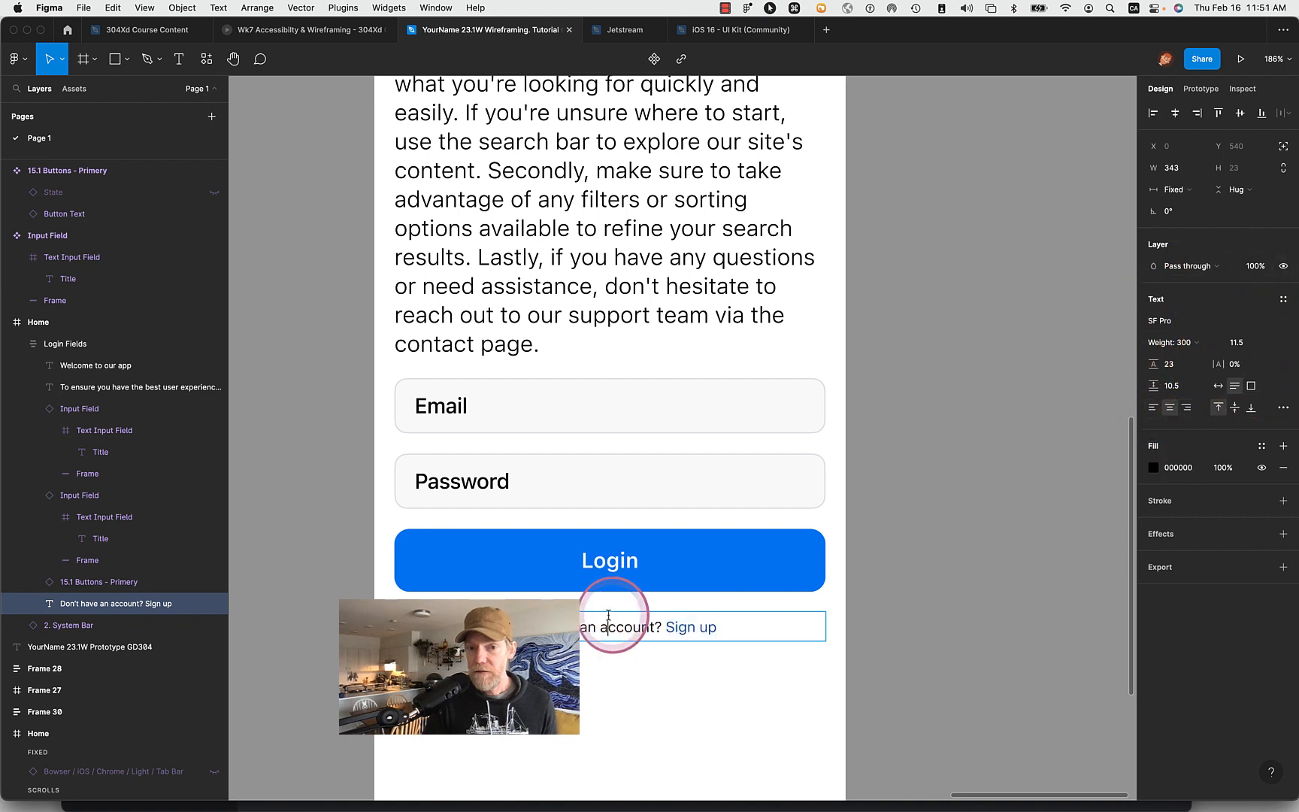
drag(505, 630, 754, 628)
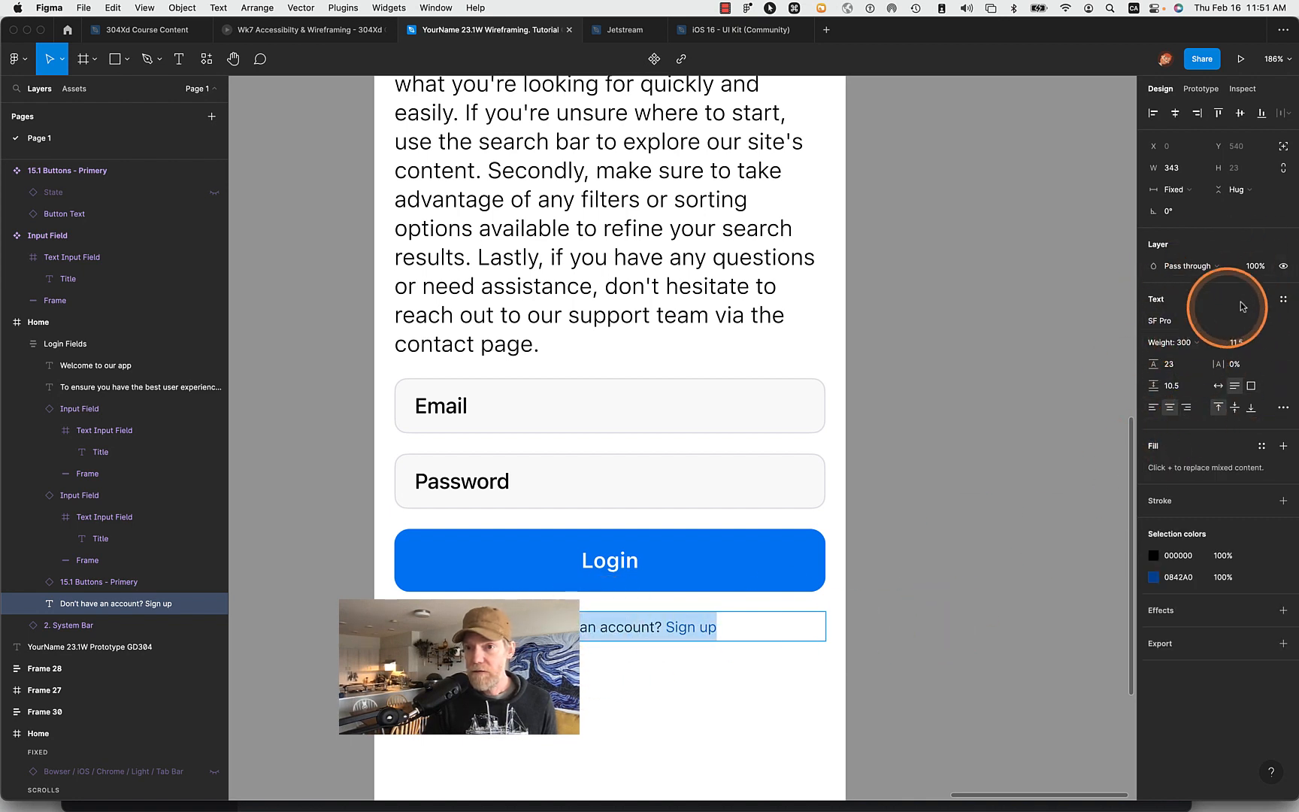
click(1283, 304)
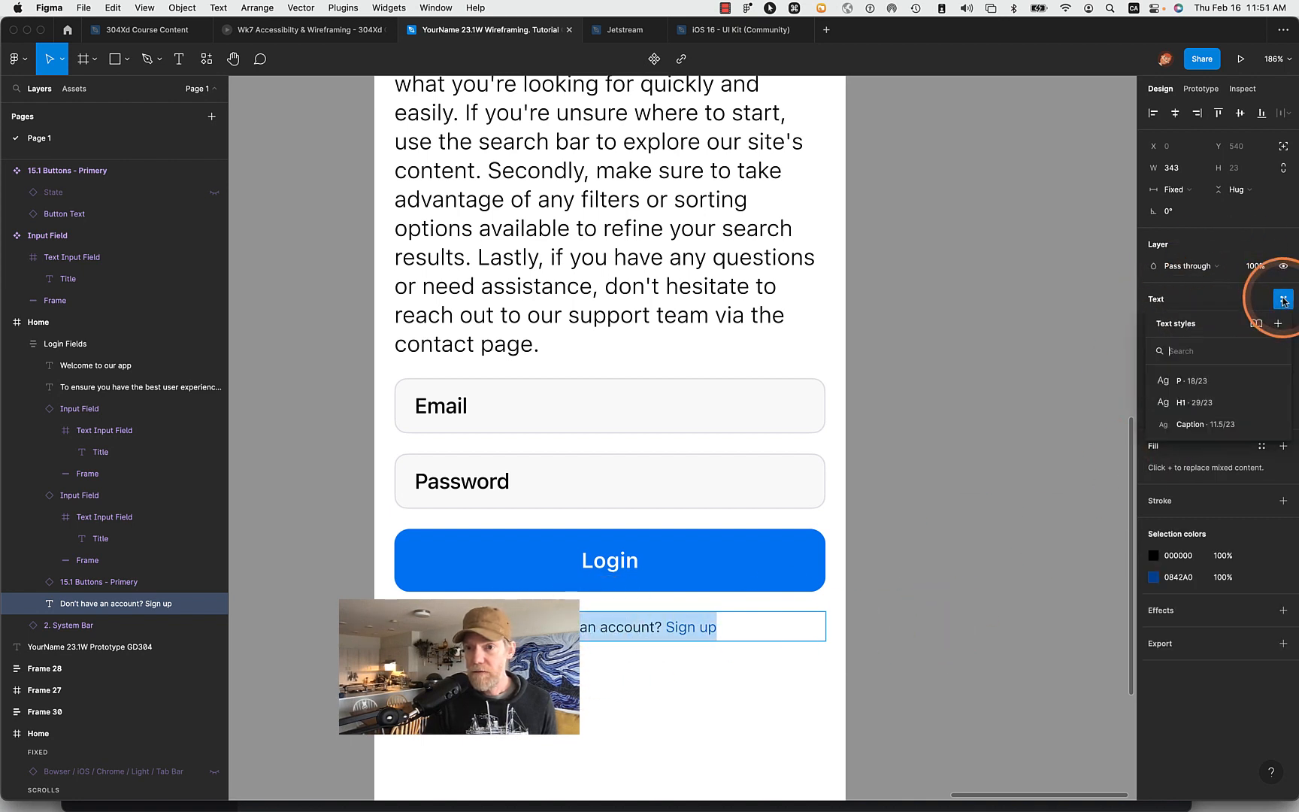
click(1189, 433)
- Check which type settings are available for the words "Sign up" and for the whole Caption-styled line below the Login button
click(665, 630)
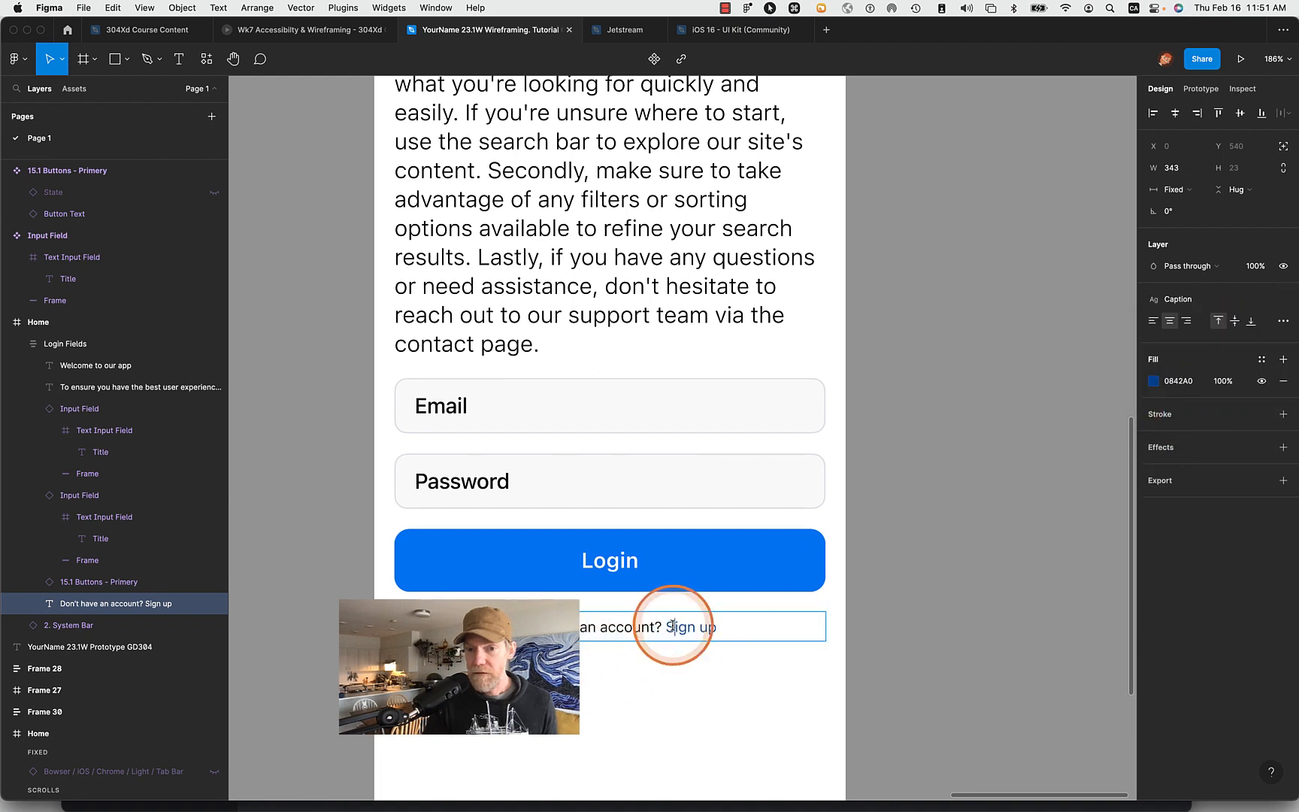
drag(666, 628, 778, 629)
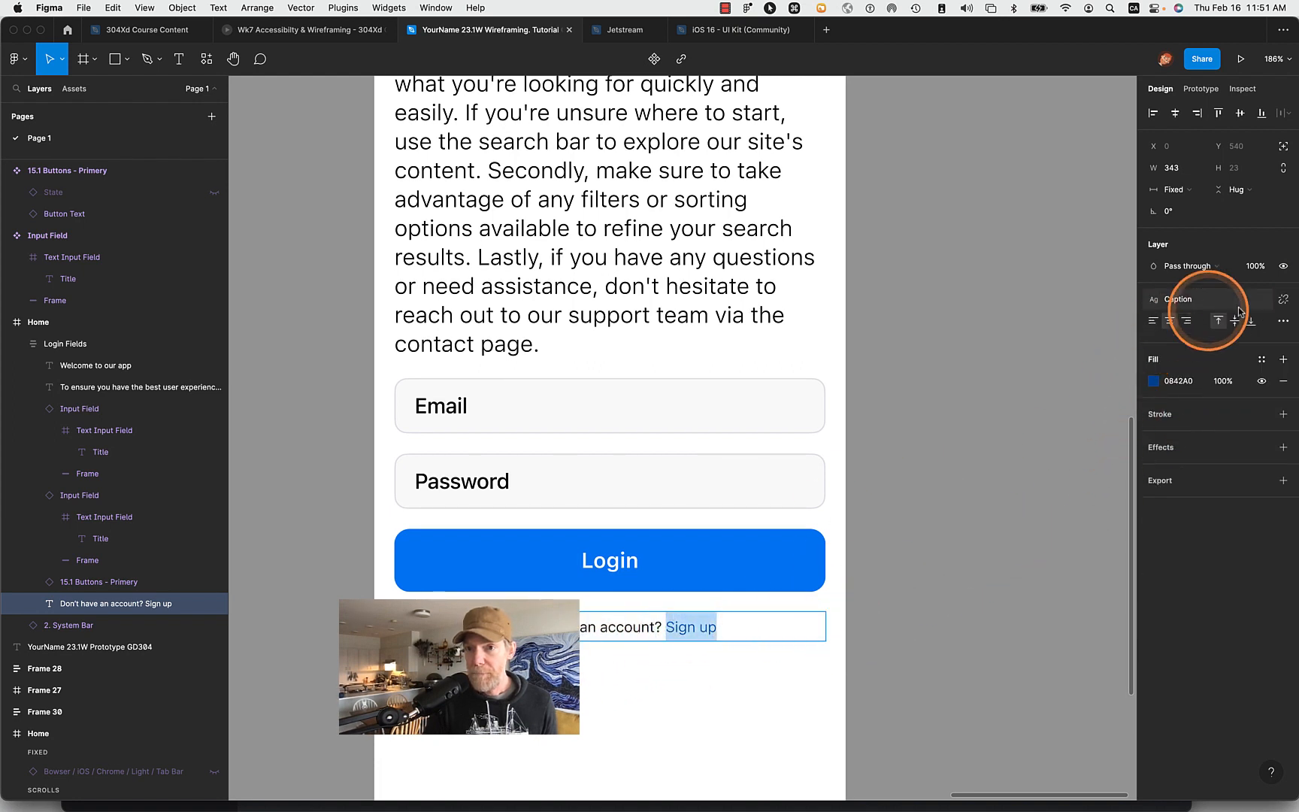
click(1283, 322)
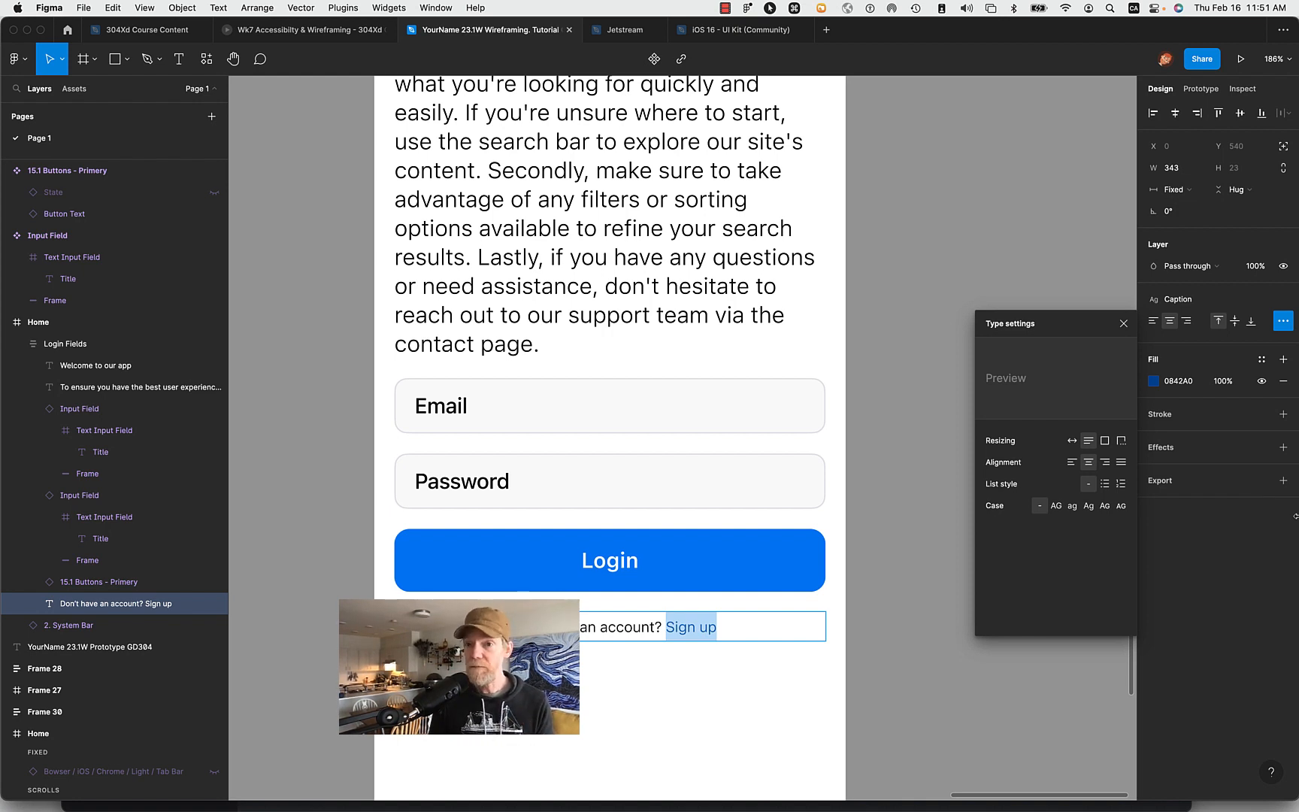
click(572, 626)
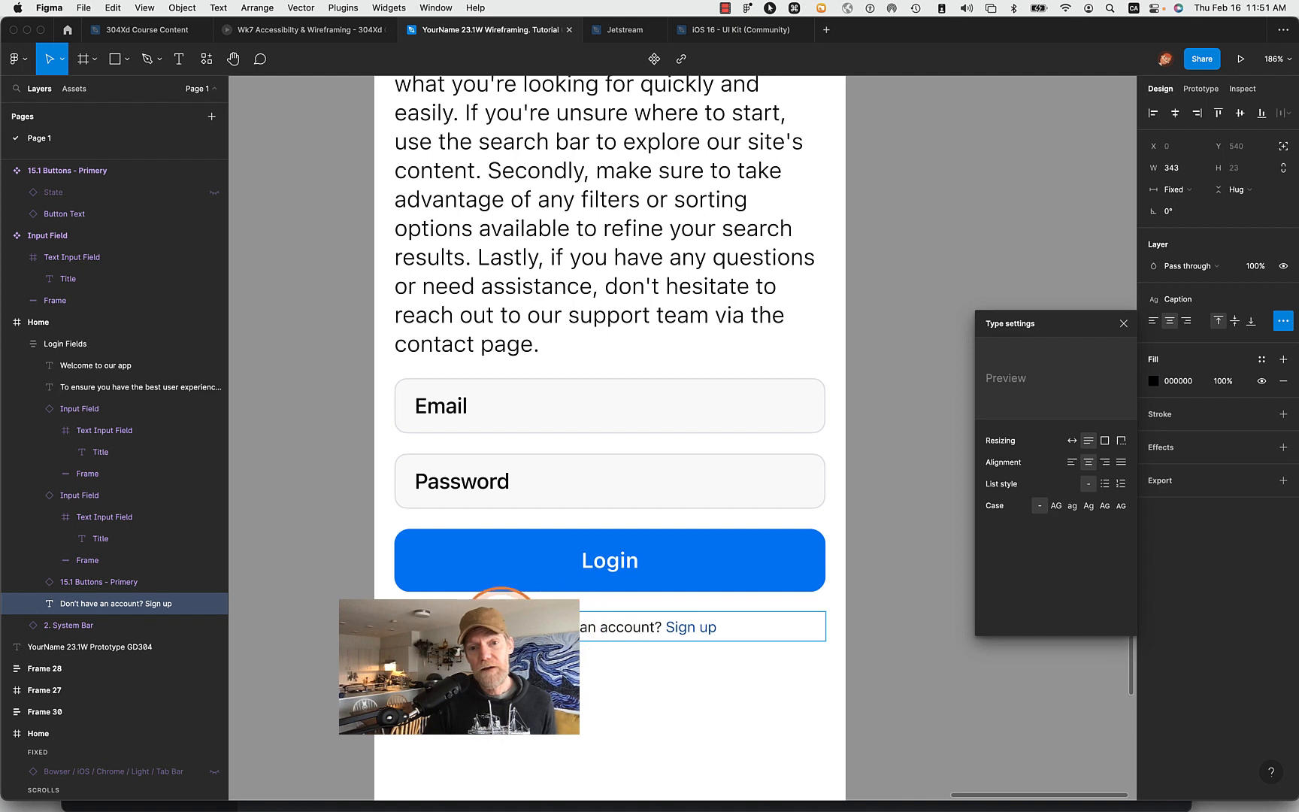
drag(499, 625, 841, 639)
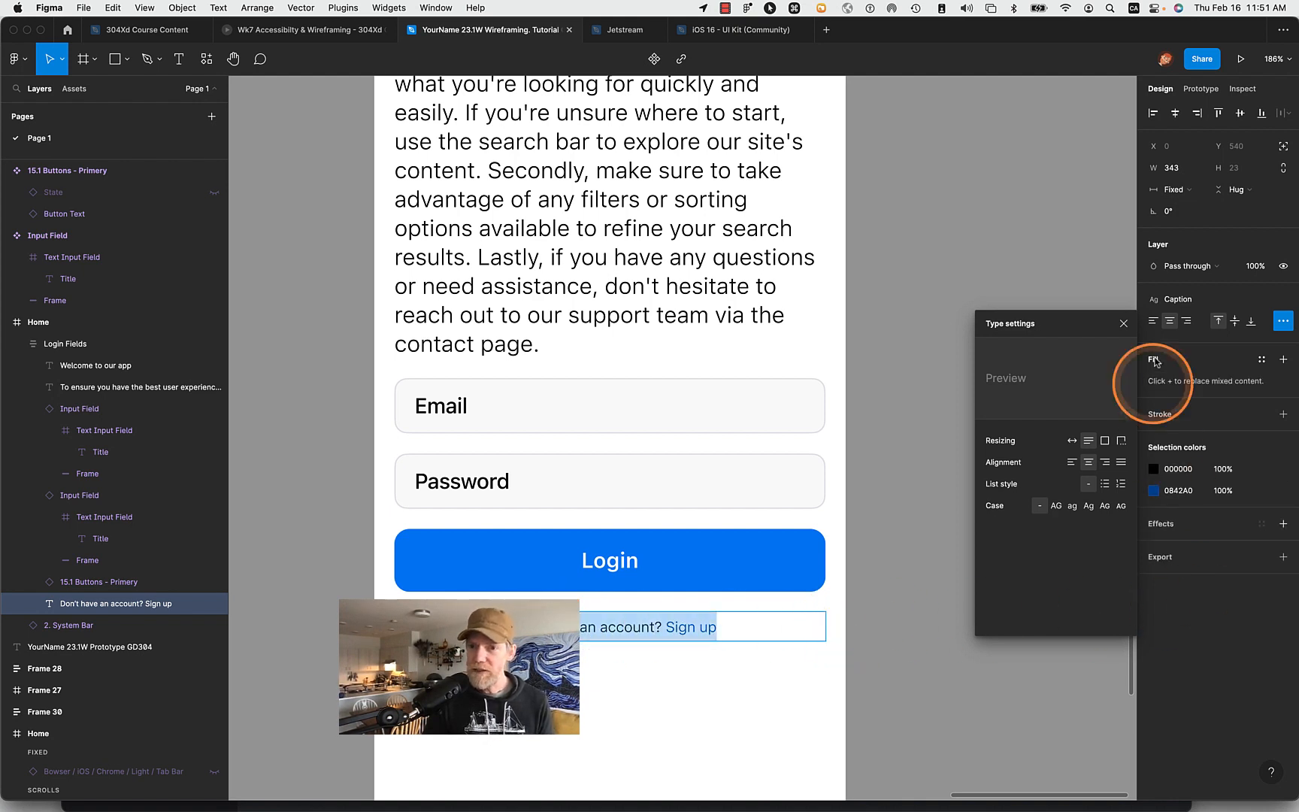
click(1123, 324)
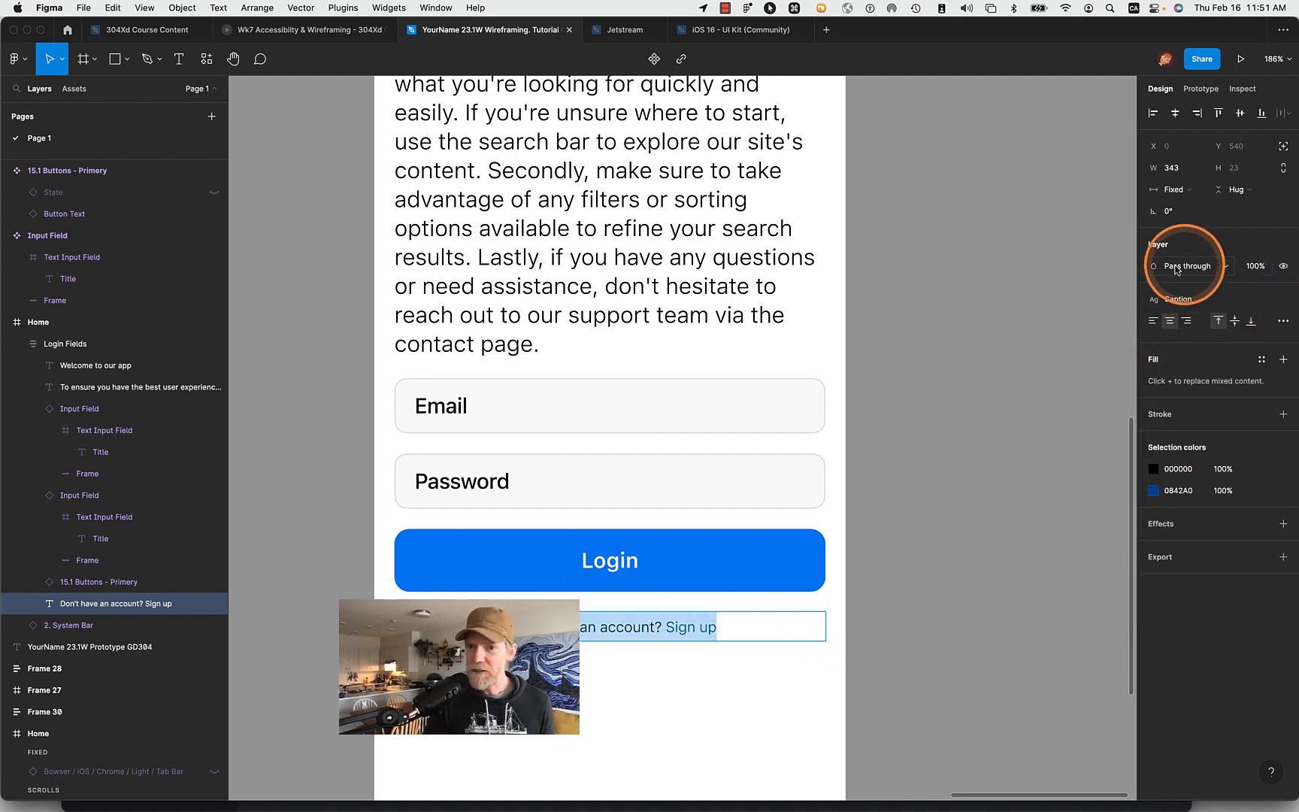
- Try an underline decoration in the Caption text style and set the style's decoration back to none
click(1257, 299)
click(1274, 425)
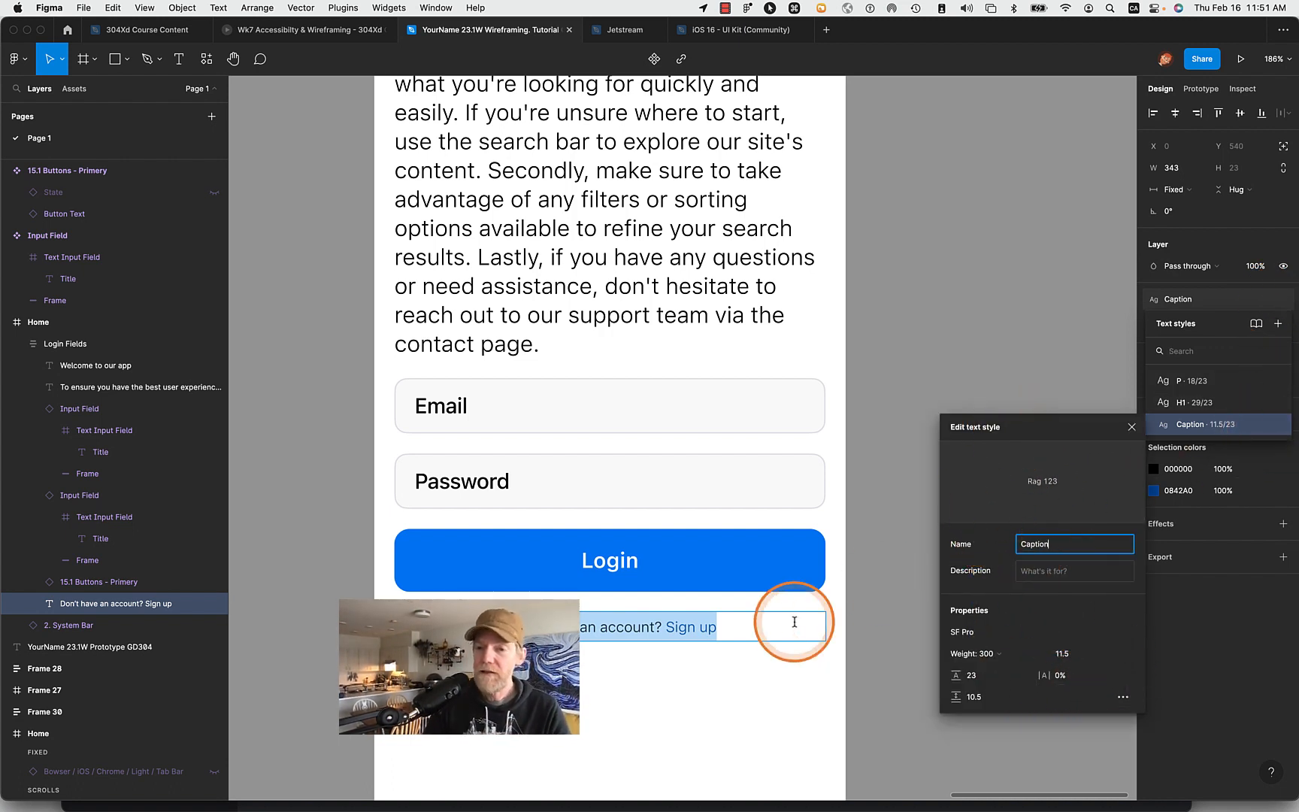
drag(672, 626, 766, 629)
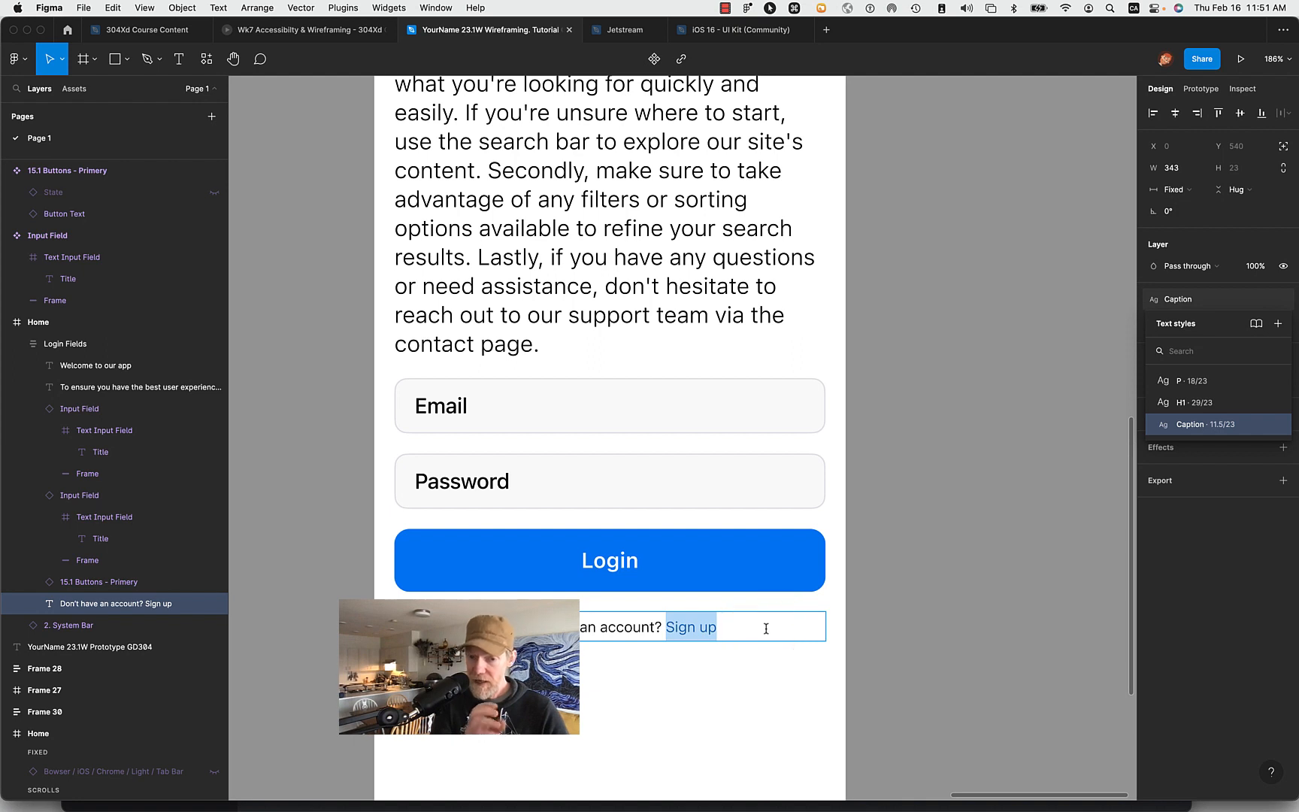
mouse_move(1176, 424)
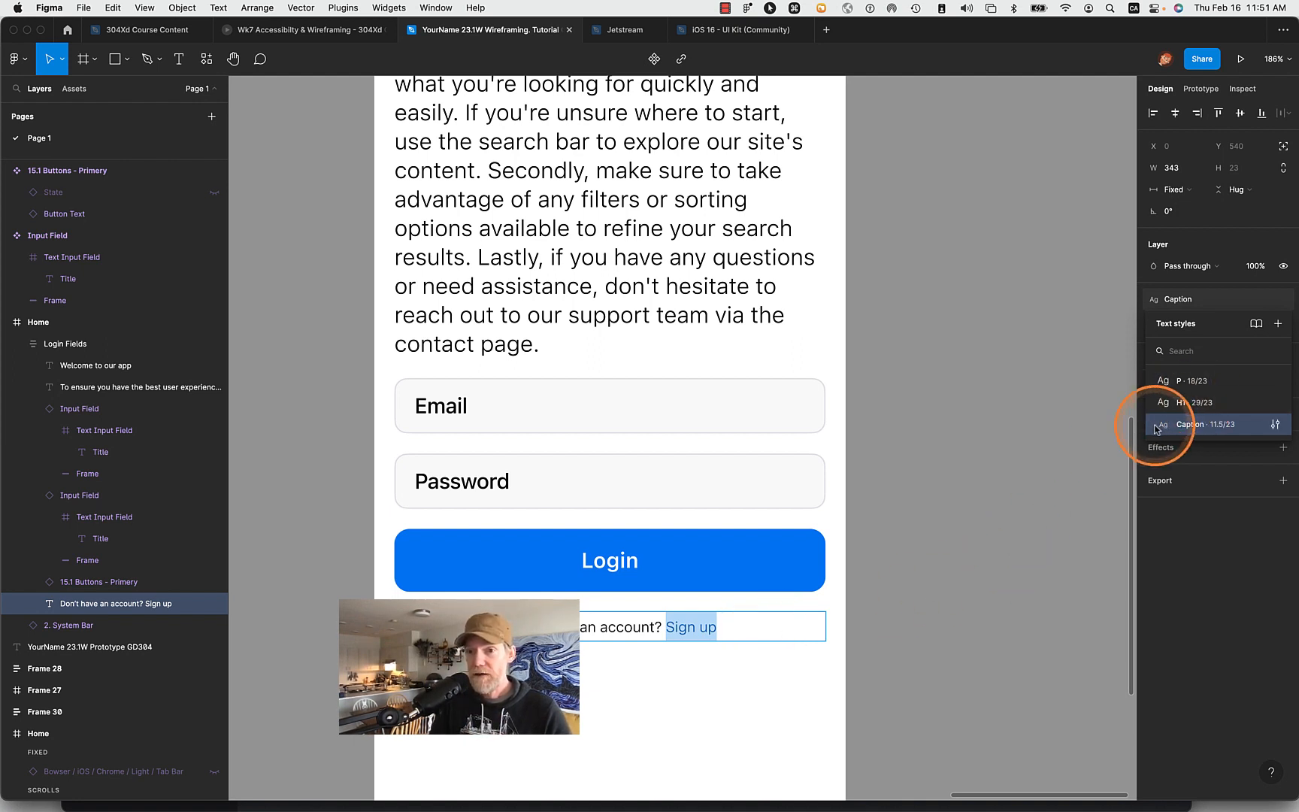
click(1275, 425)
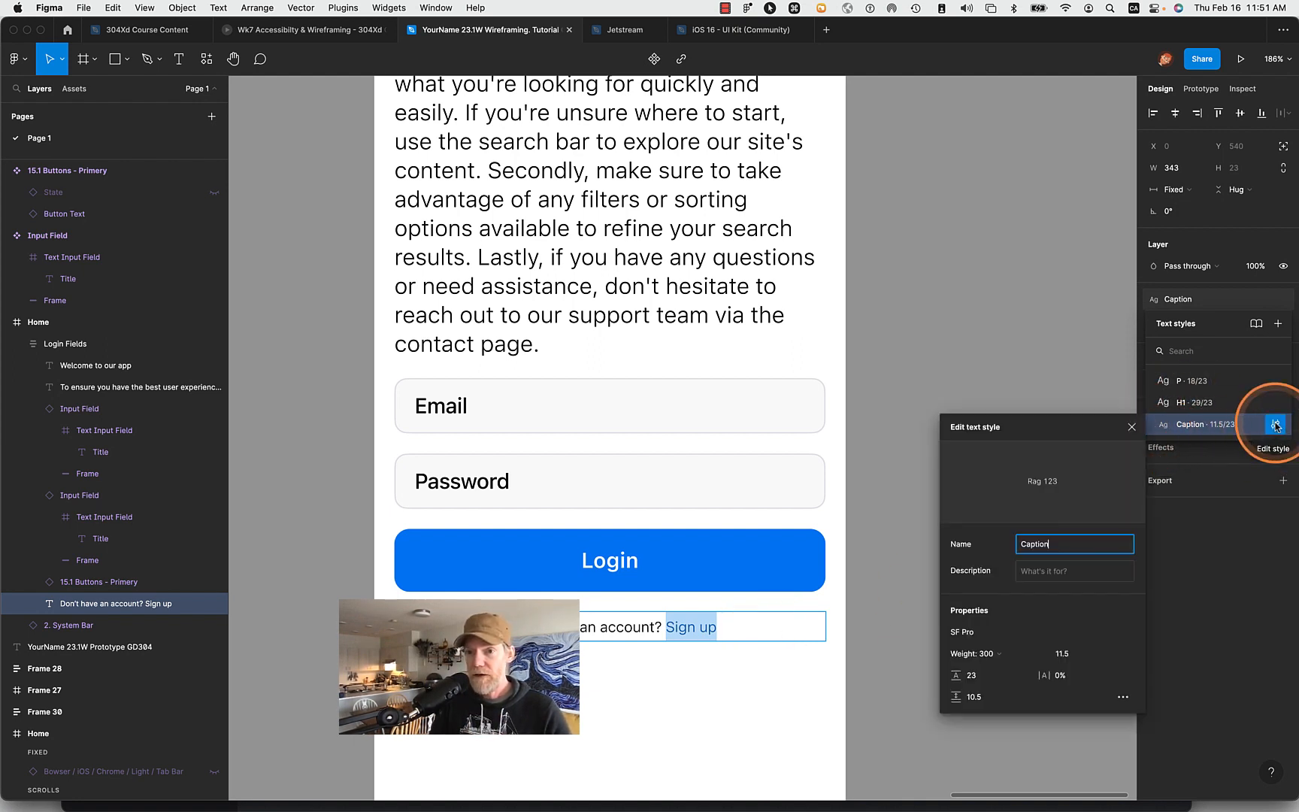
click(1123, 697)
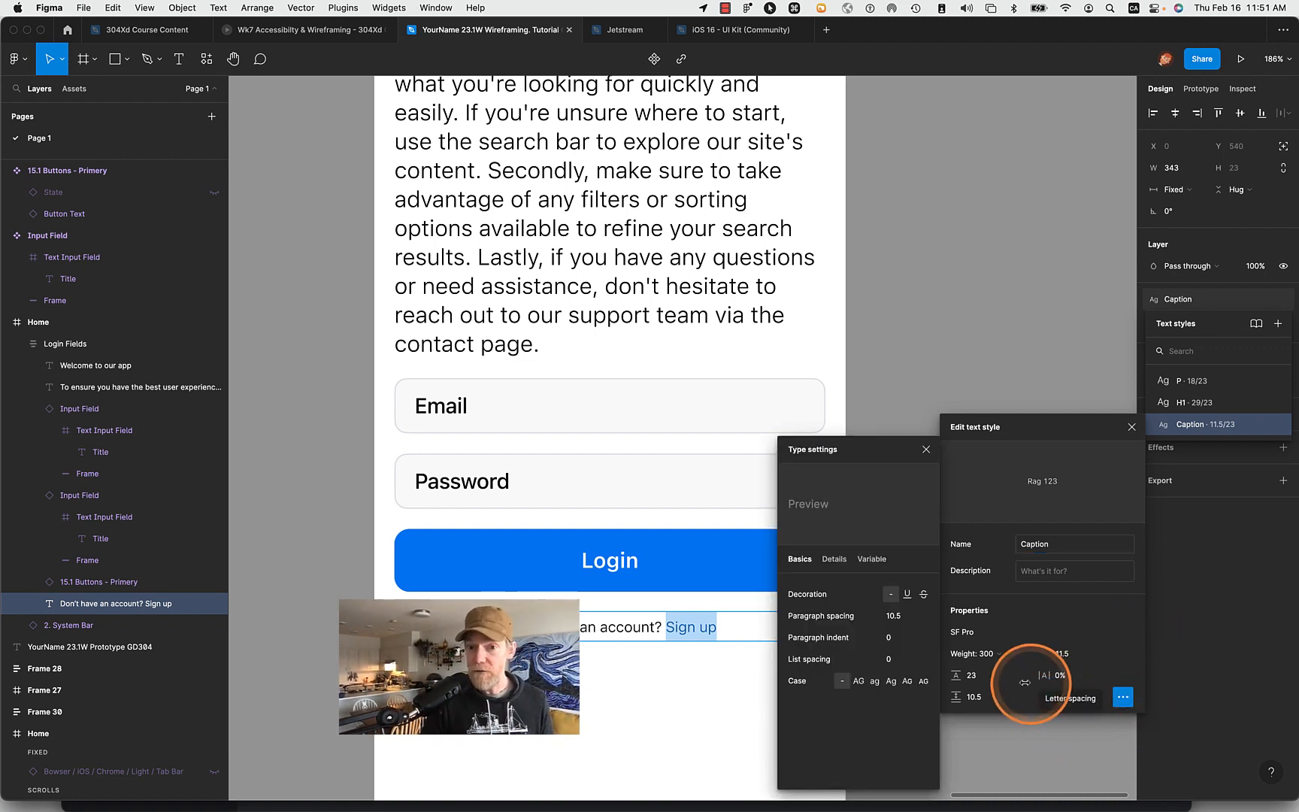
click(906, 594)
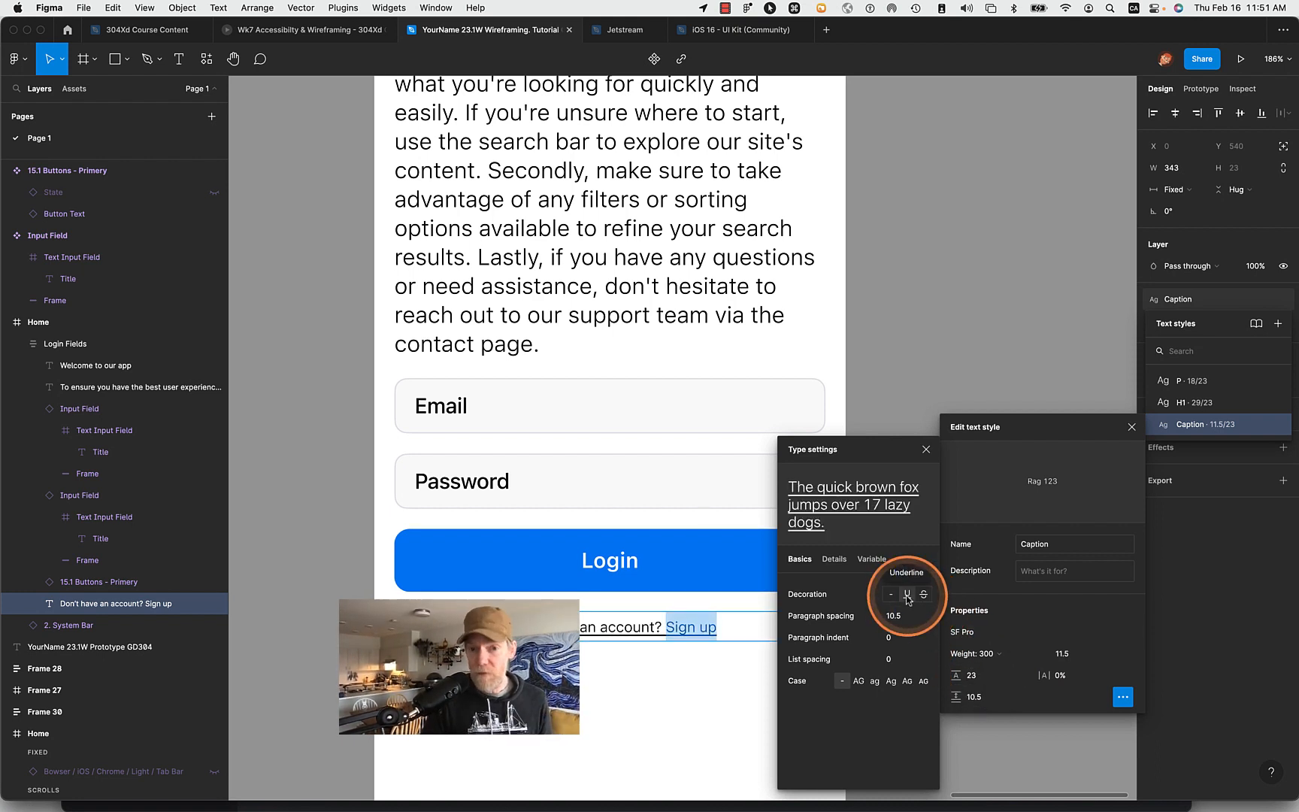
click(891, 594)
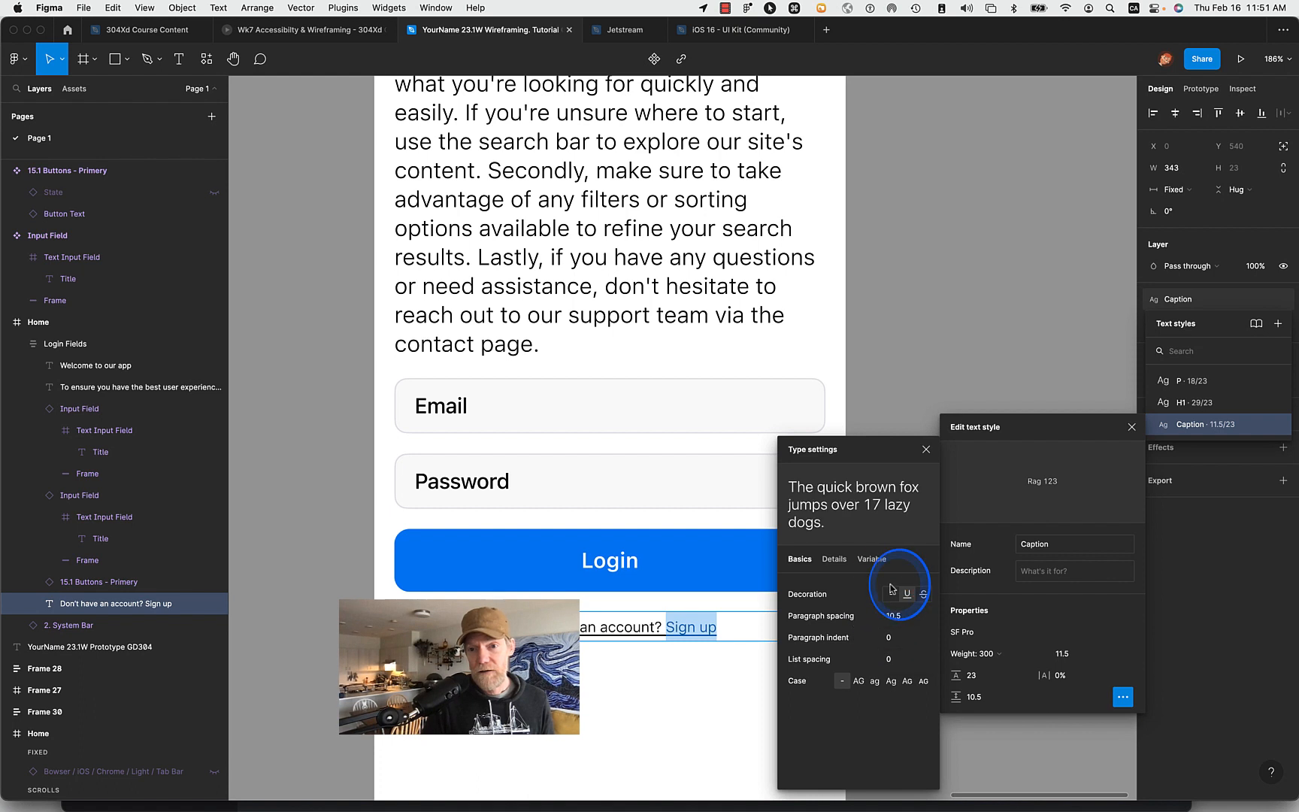
click(924, 594)
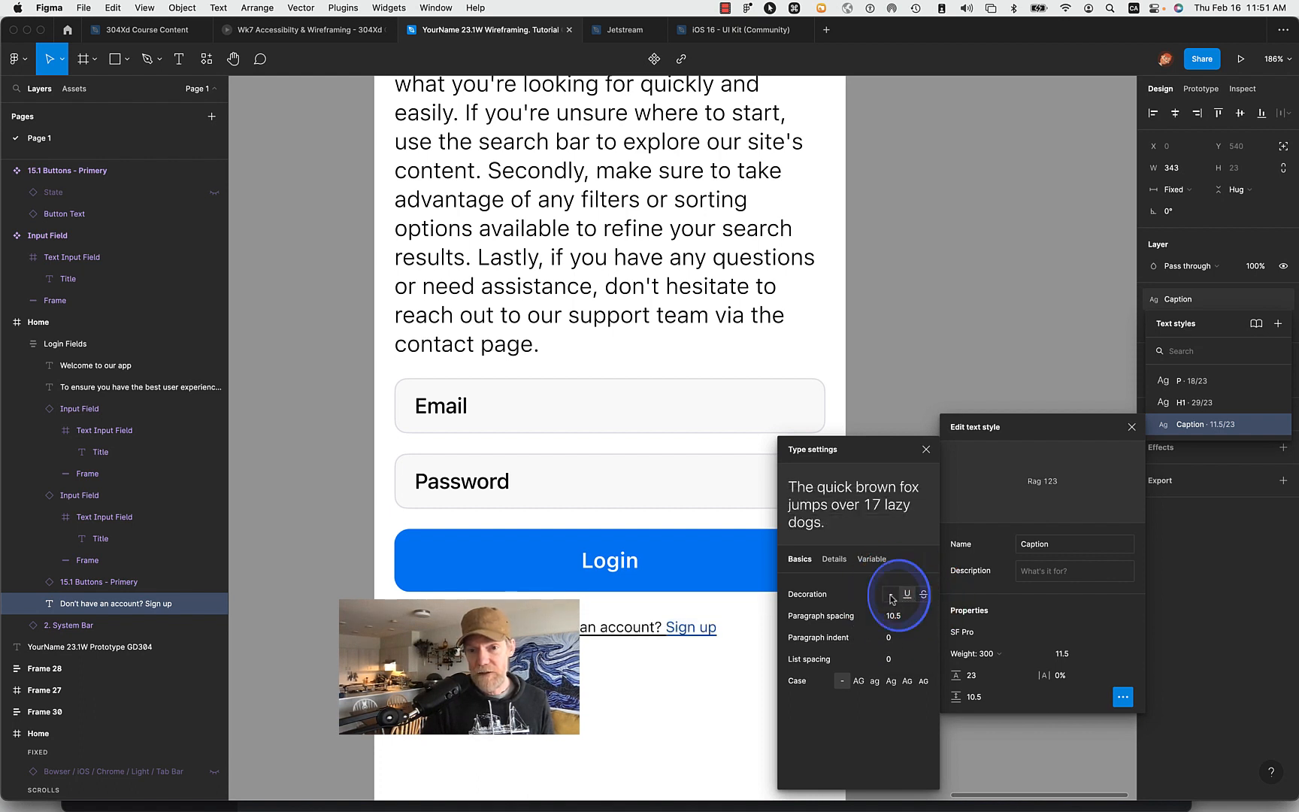
click(891, 594)
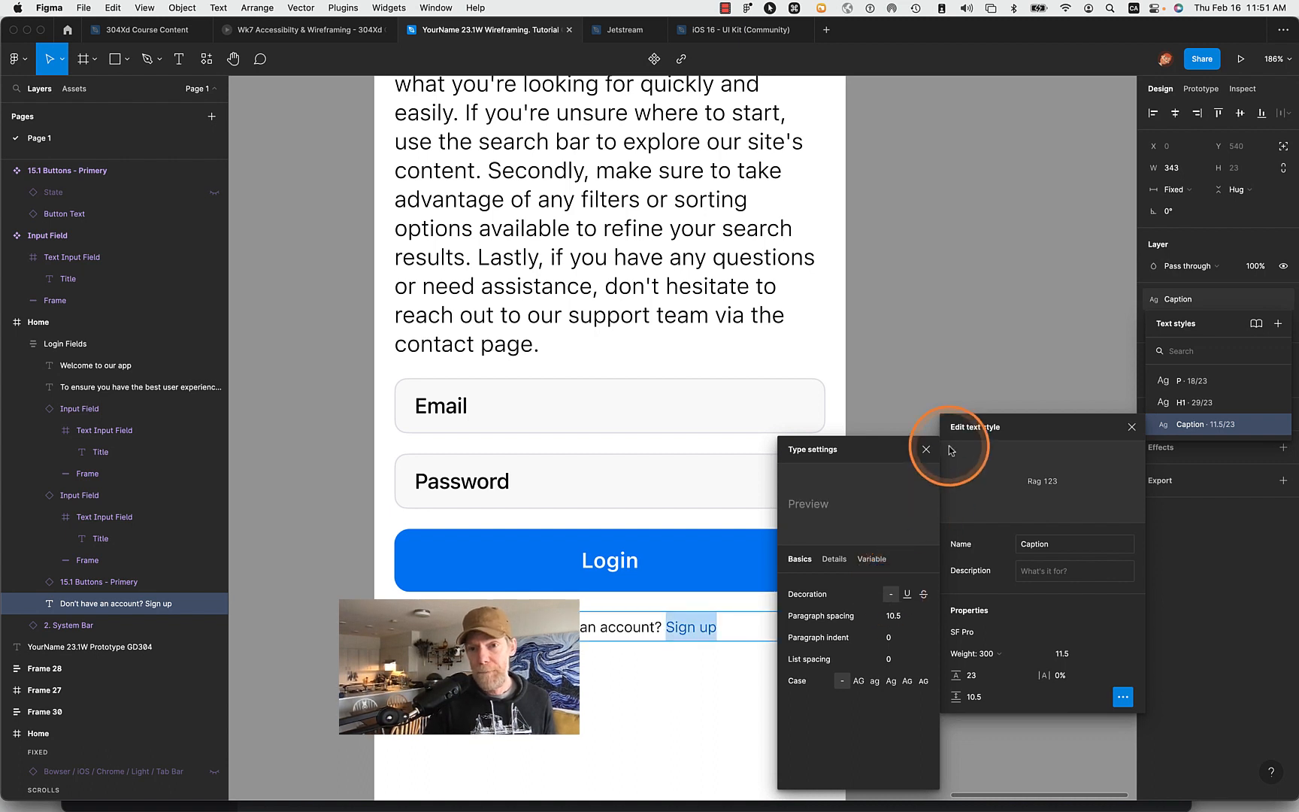
click(926, 449)
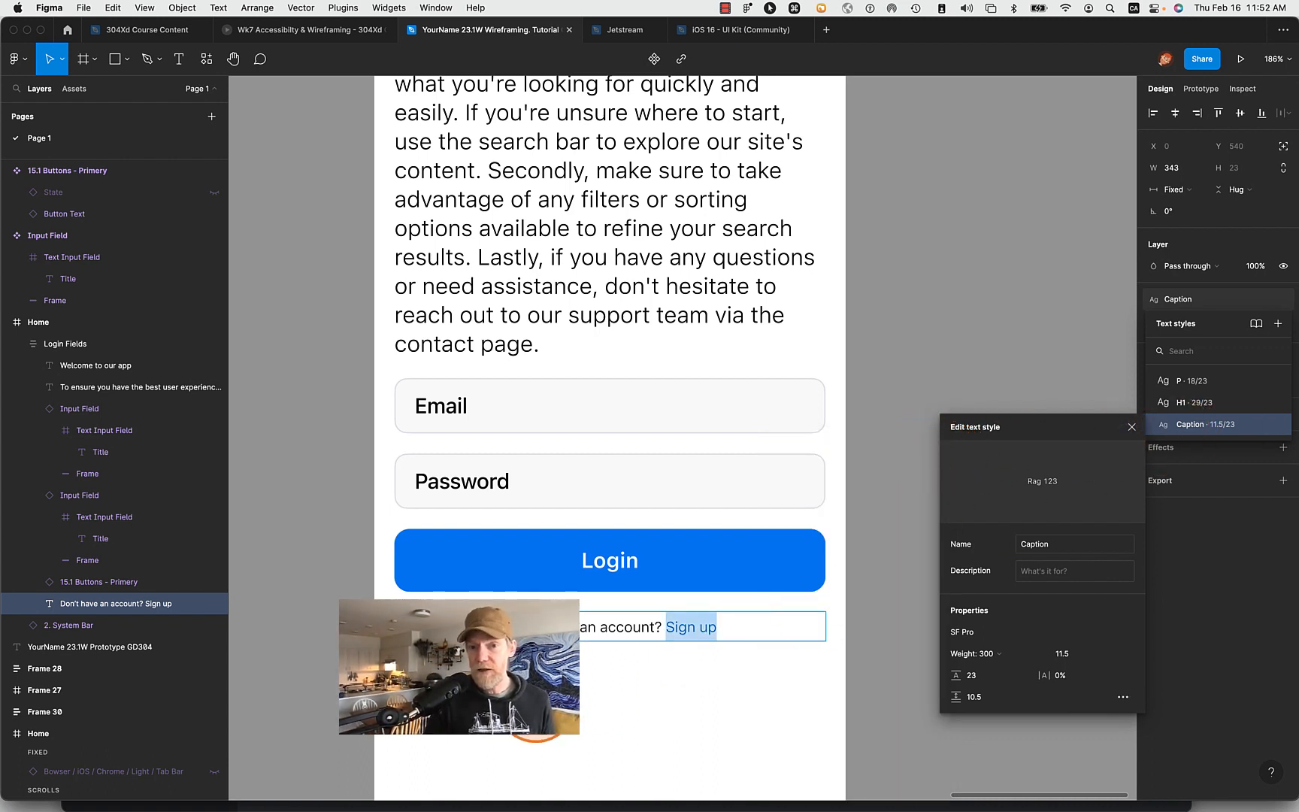
click(887, 699)
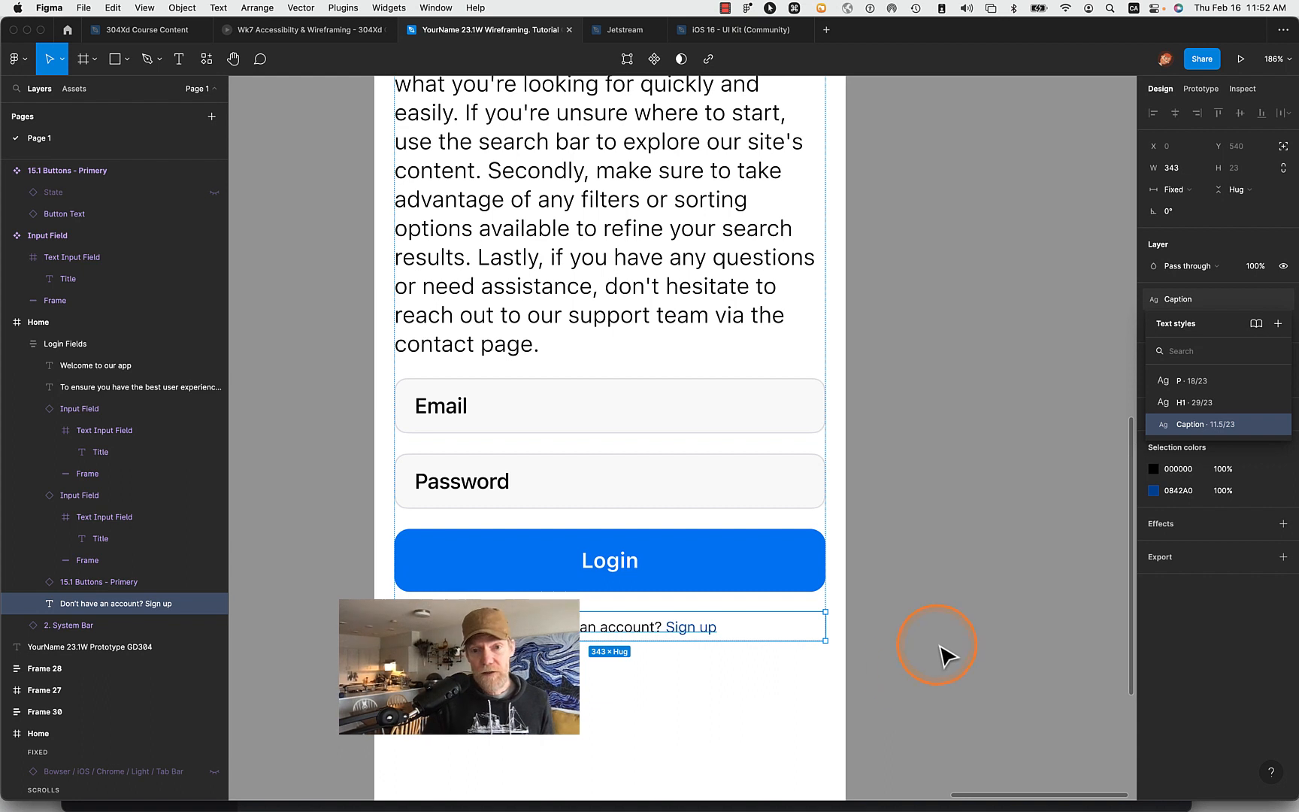
- Detach the Caption text style from only the words "Sign up" below the Login button
double_click(620, 625)
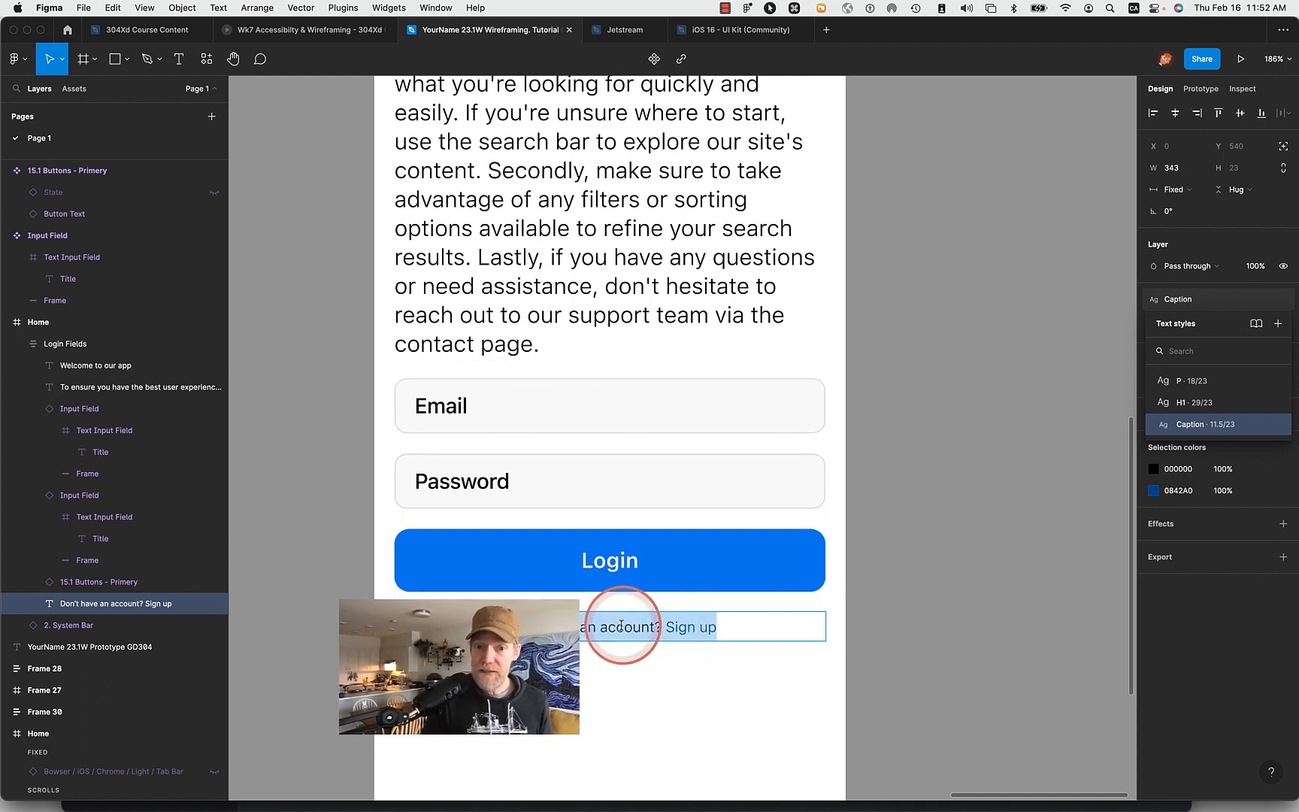
click(667, 625)
drag(668, 625, 748, 626)
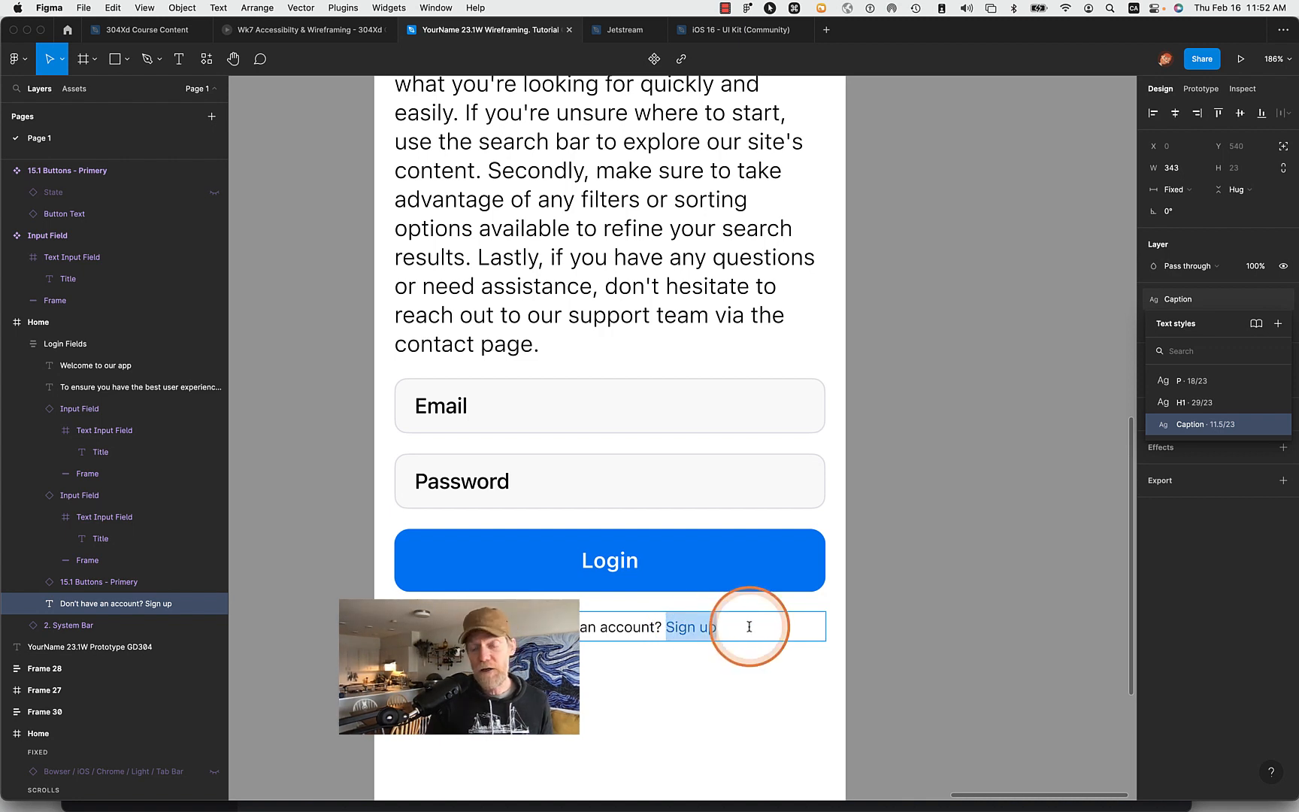
click(1246, 426)
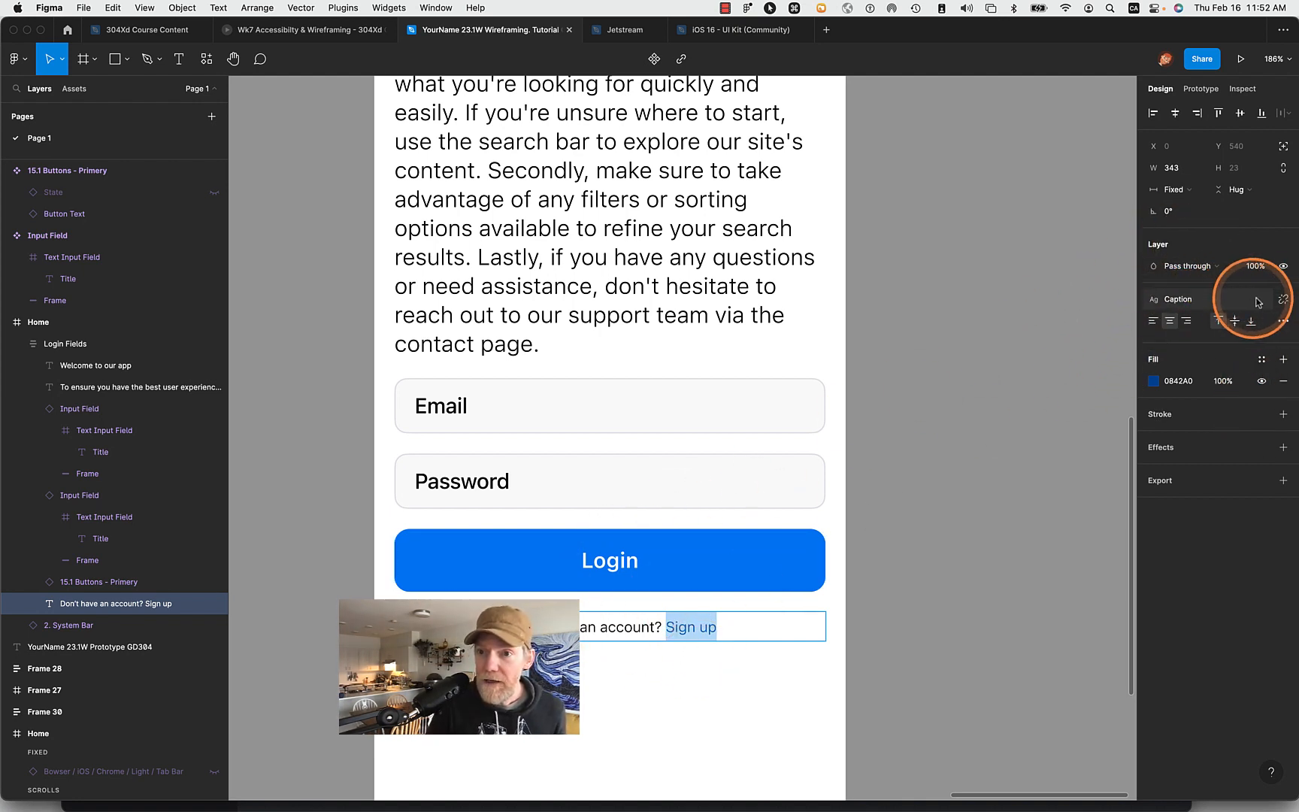
click(1284, 300)
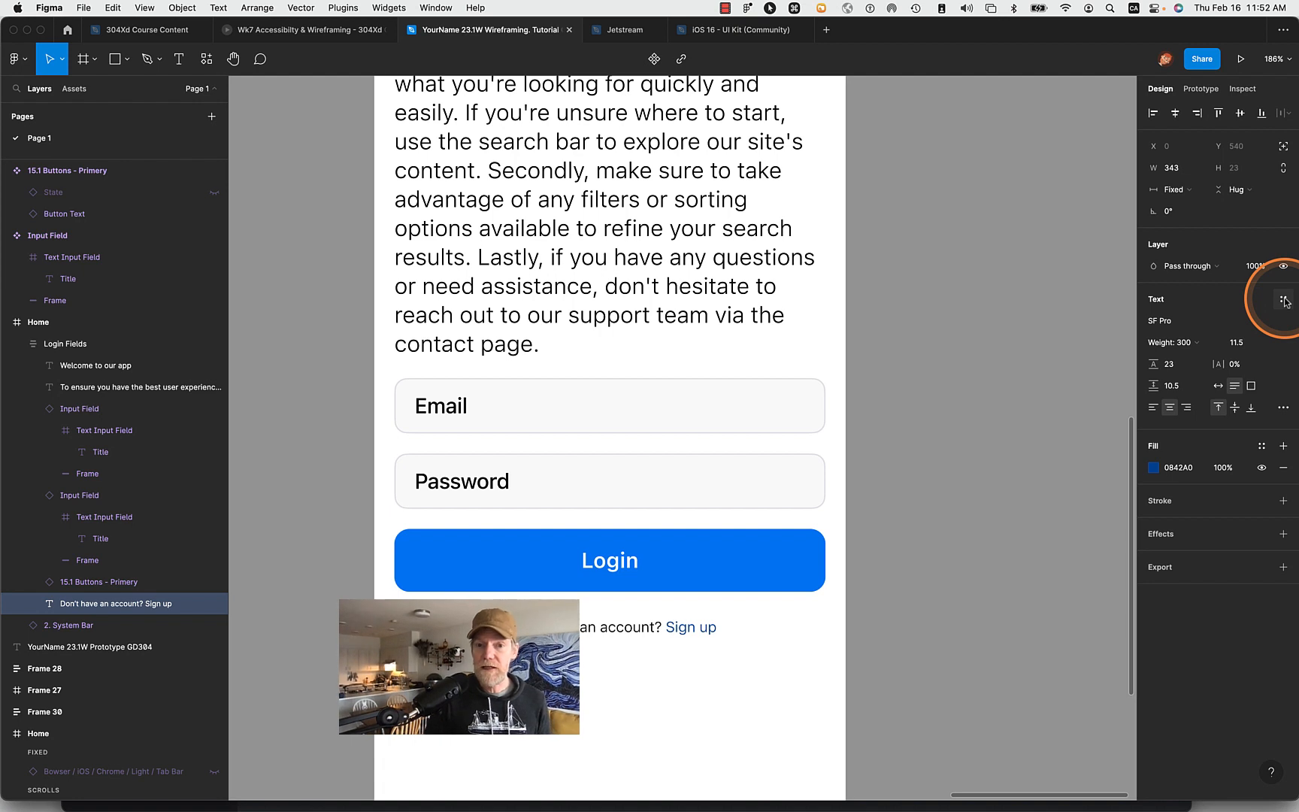
- Underline only the words "Sign up" in the line below the Login button and deselect the text
double_click(637, 626)
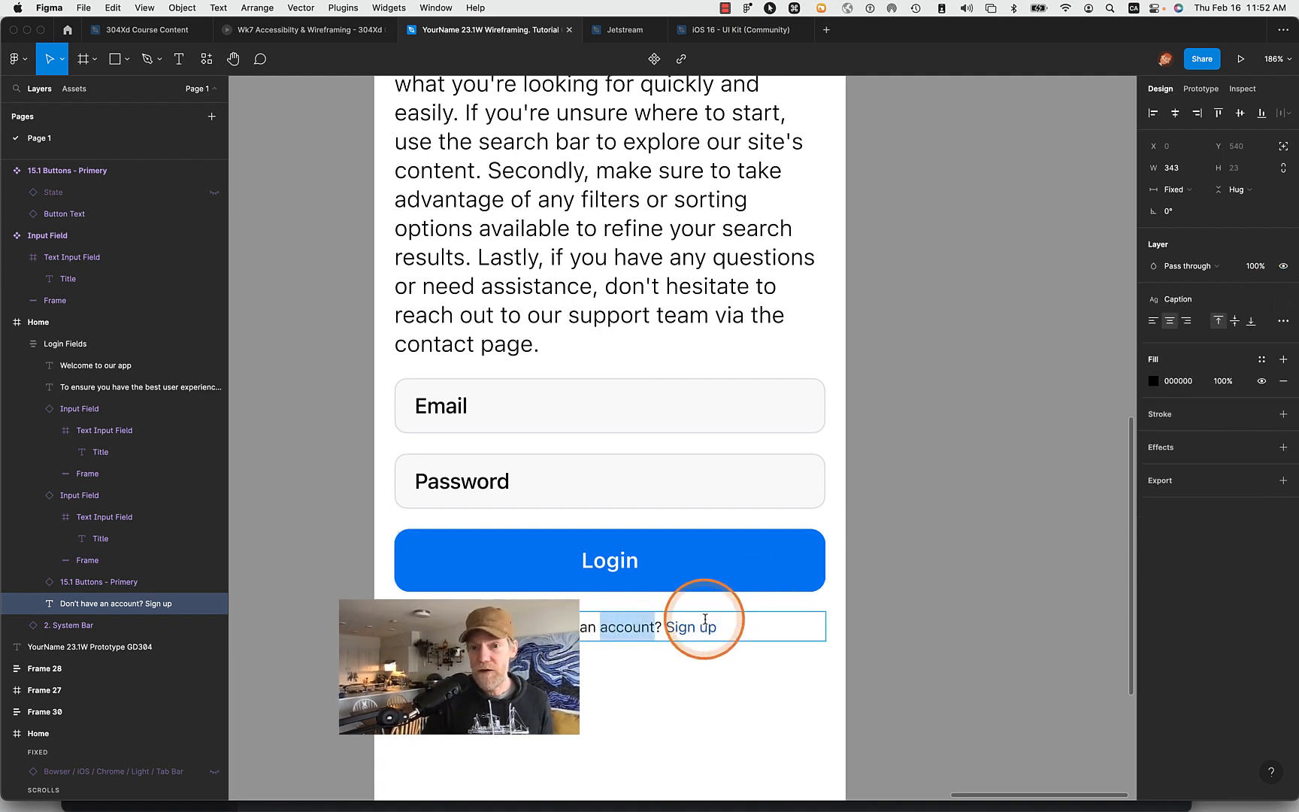
drag(666, 627, 781, 627)
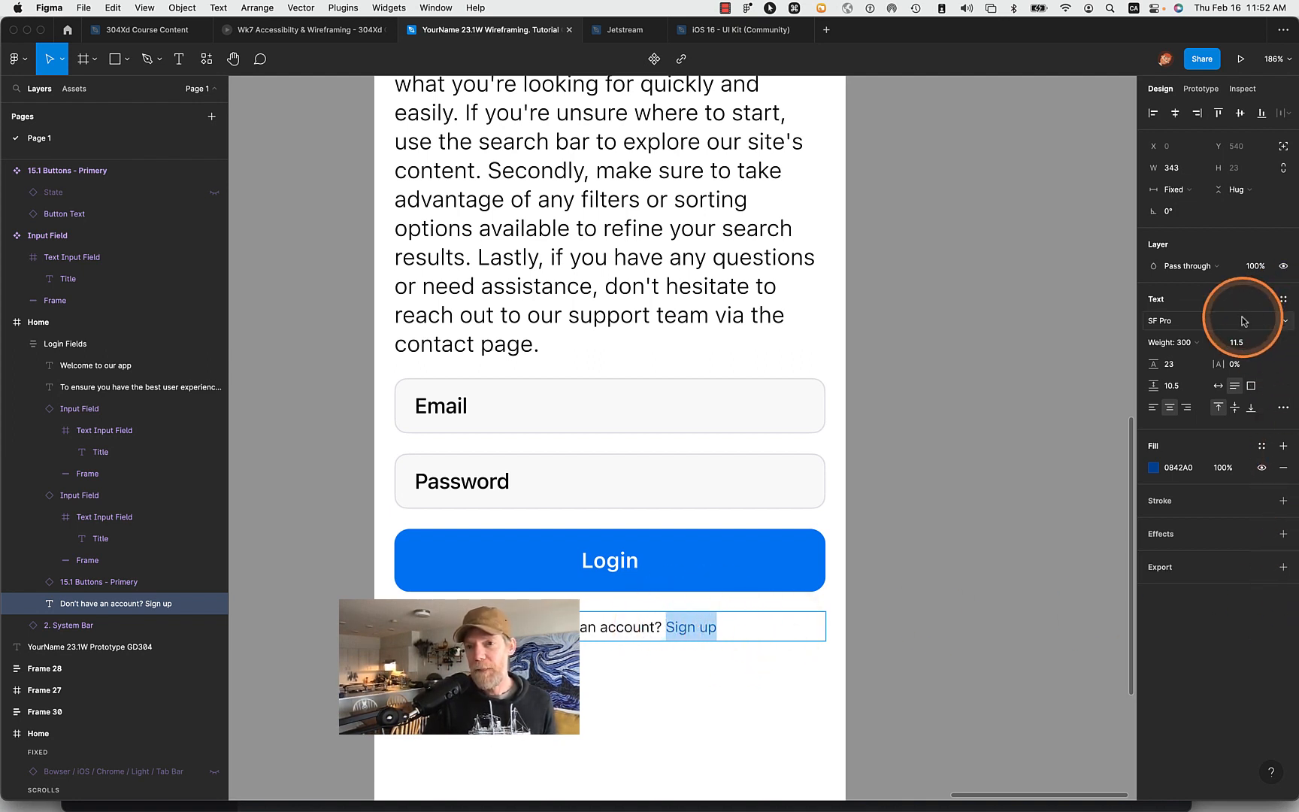
click(1282, 410)
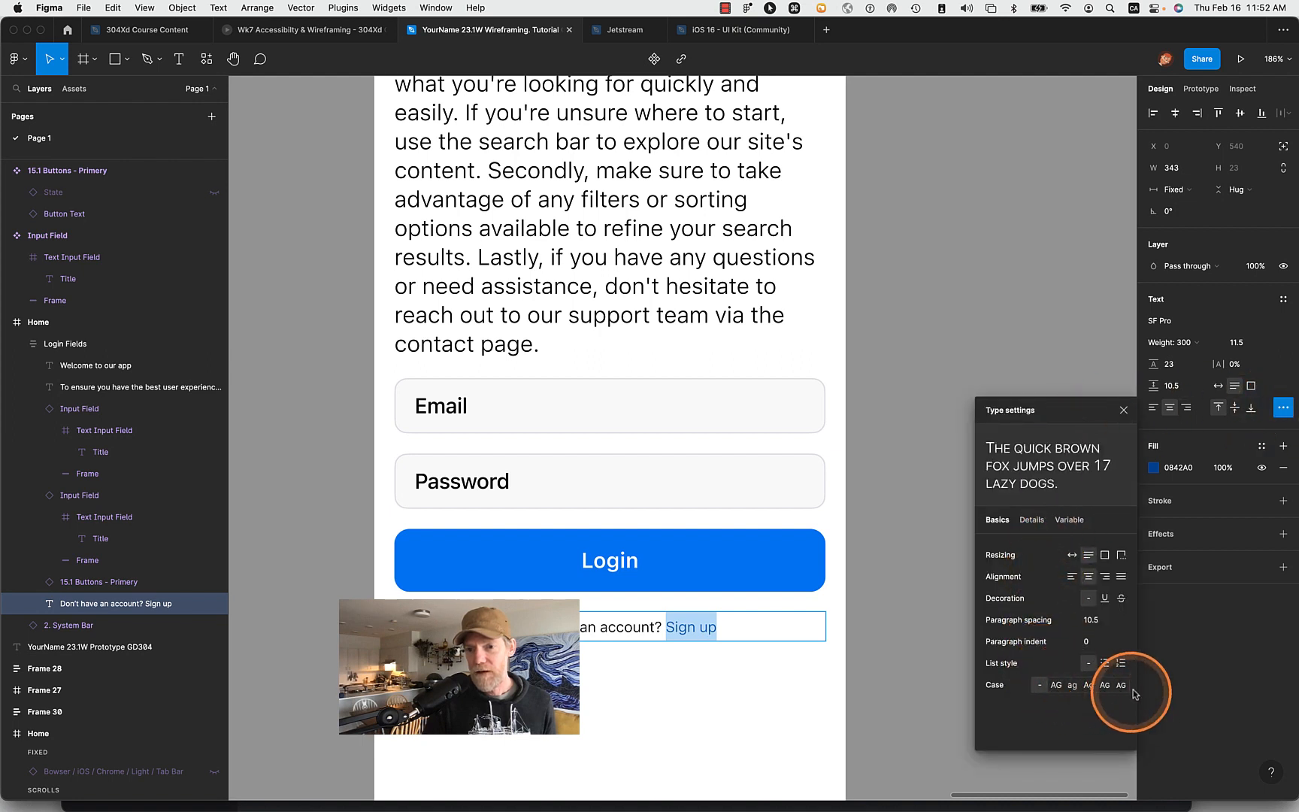
click(1032, 520)
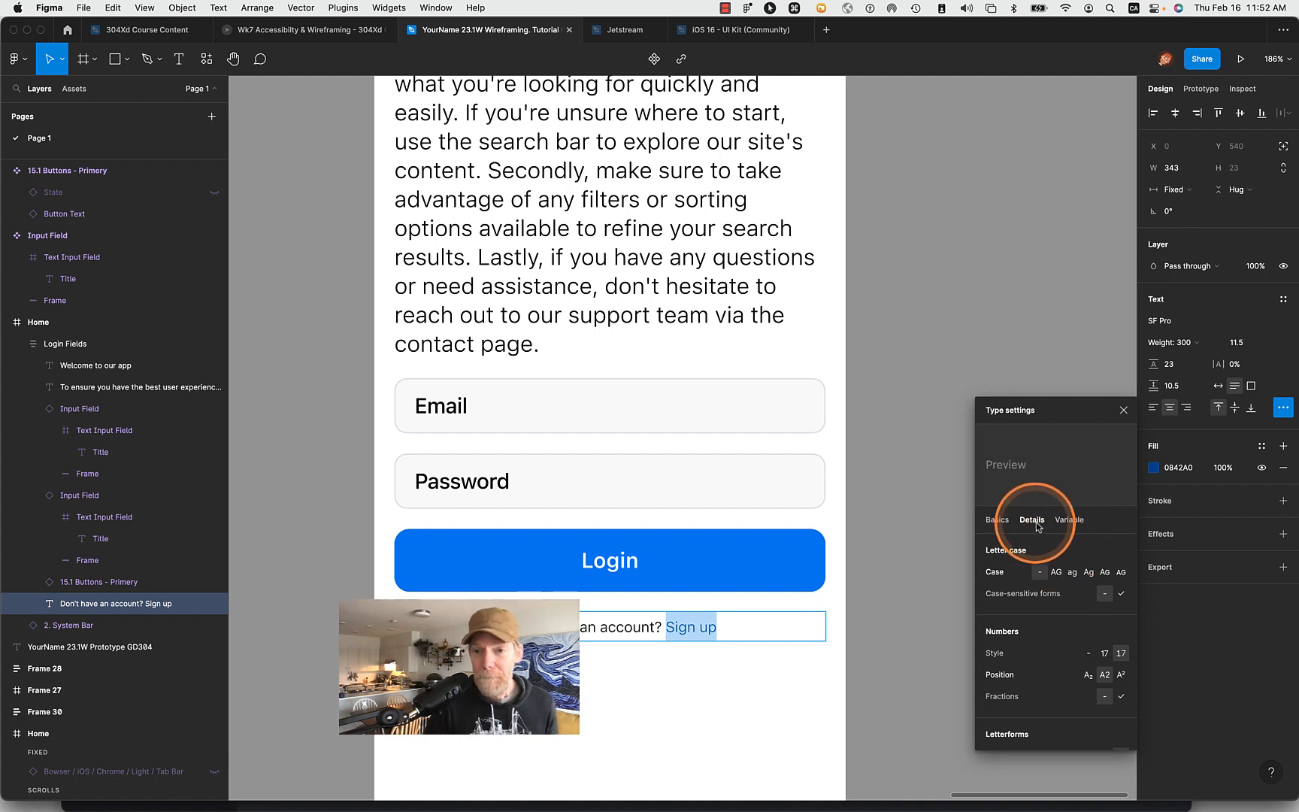
click(1004, 521)
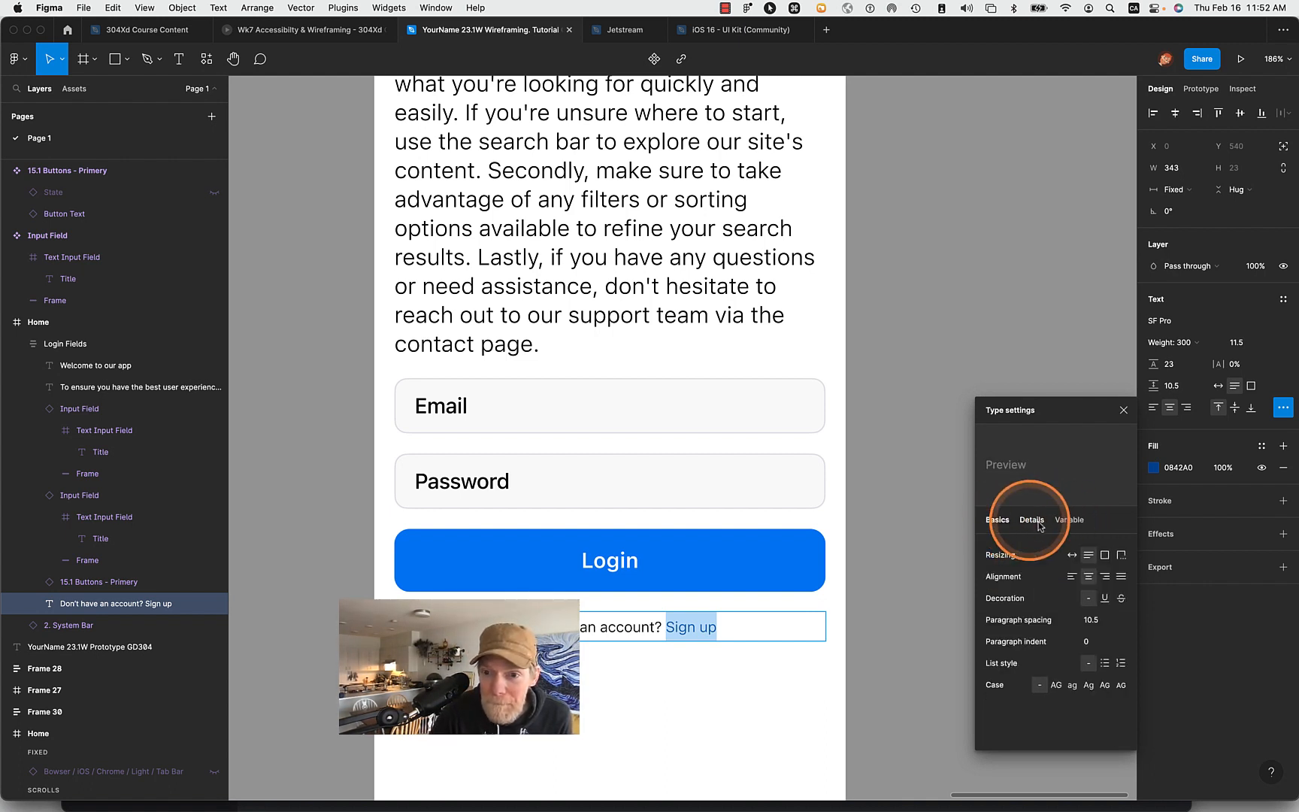
click(1104, 599)
key(Escape)
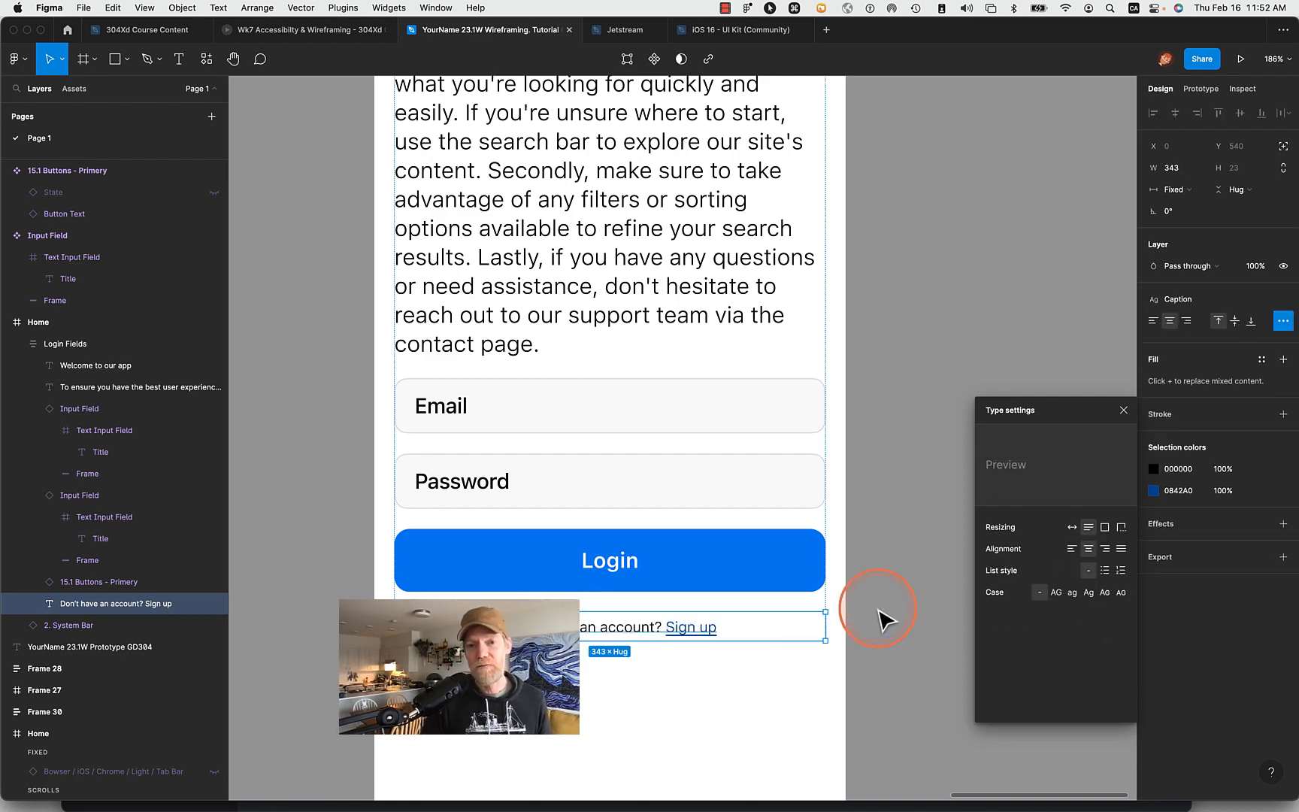
scroll(884, 615, down, 5)
click(917, 408)
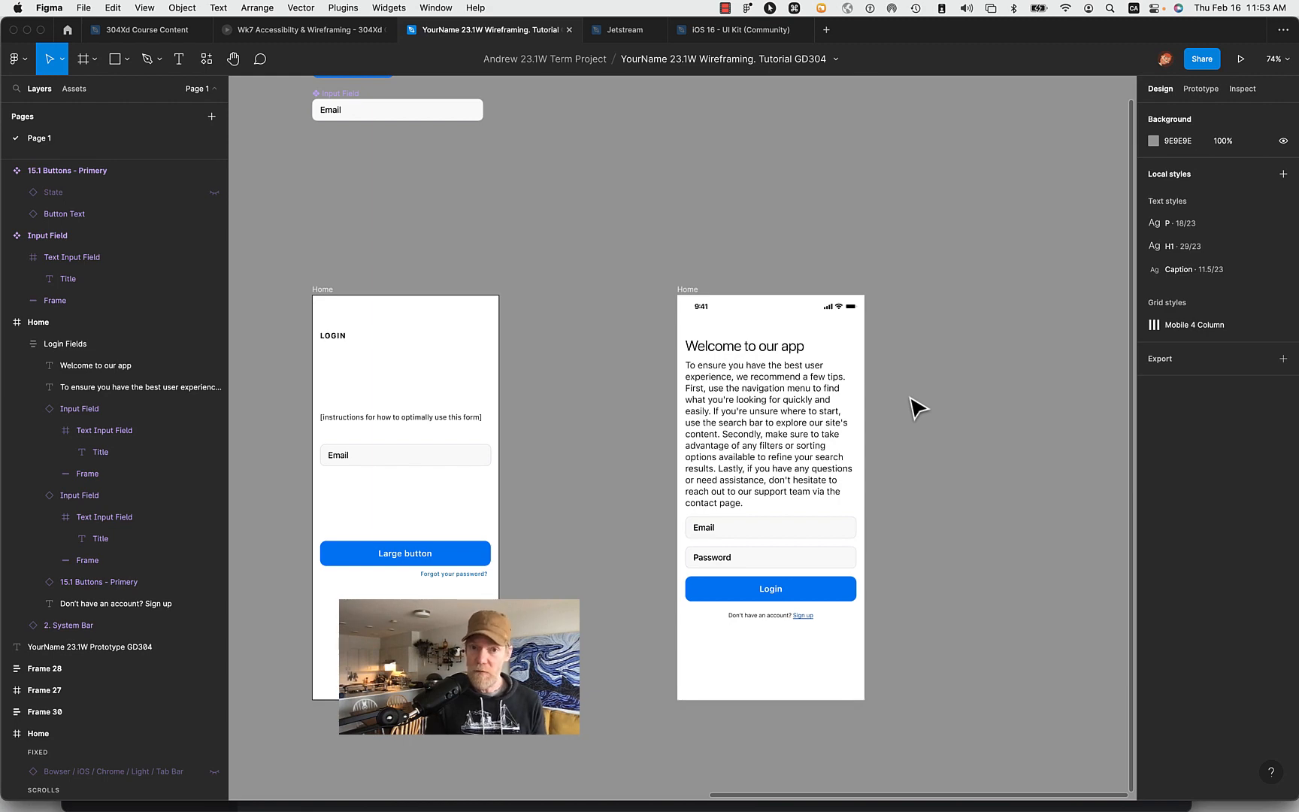
- View the iOS 16 - UI Kit (Community) file and open the Figma Community page using the personal account
click(711, 30)
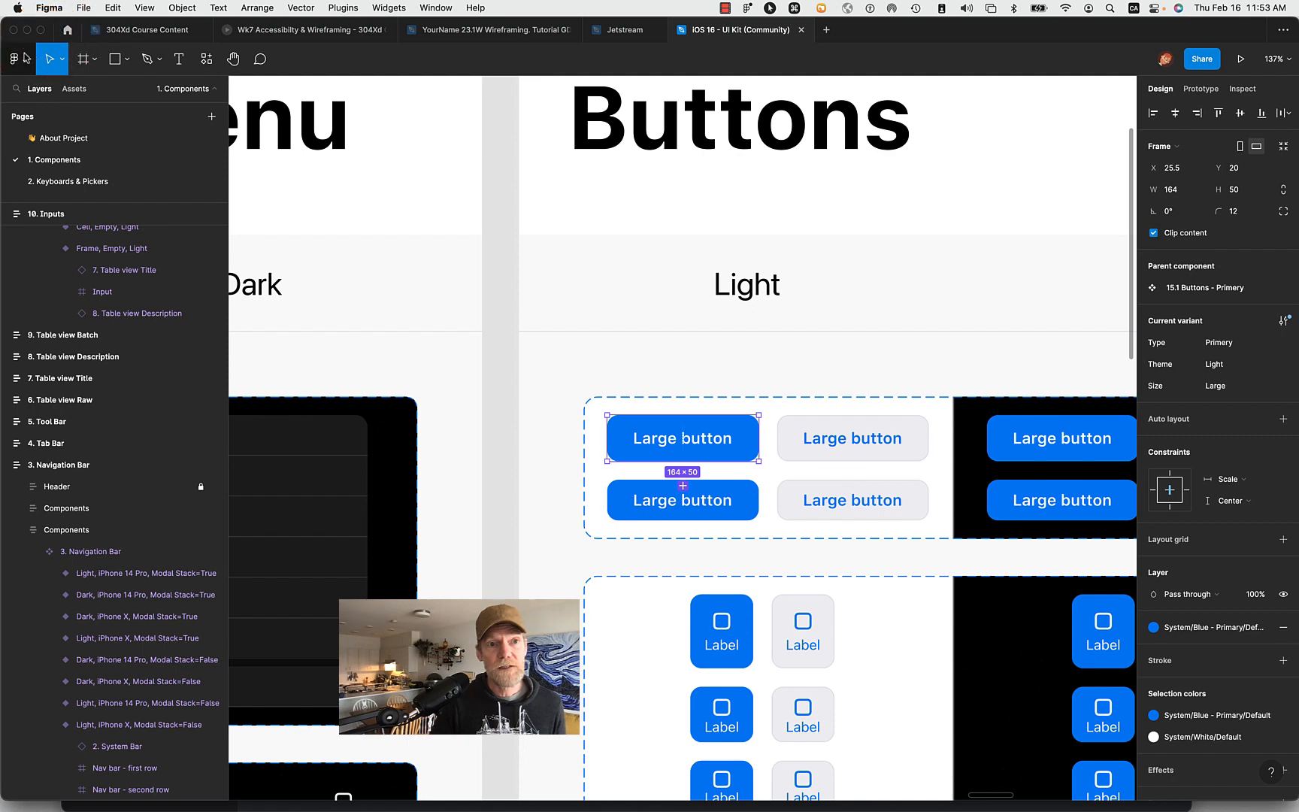
click(66, 30)
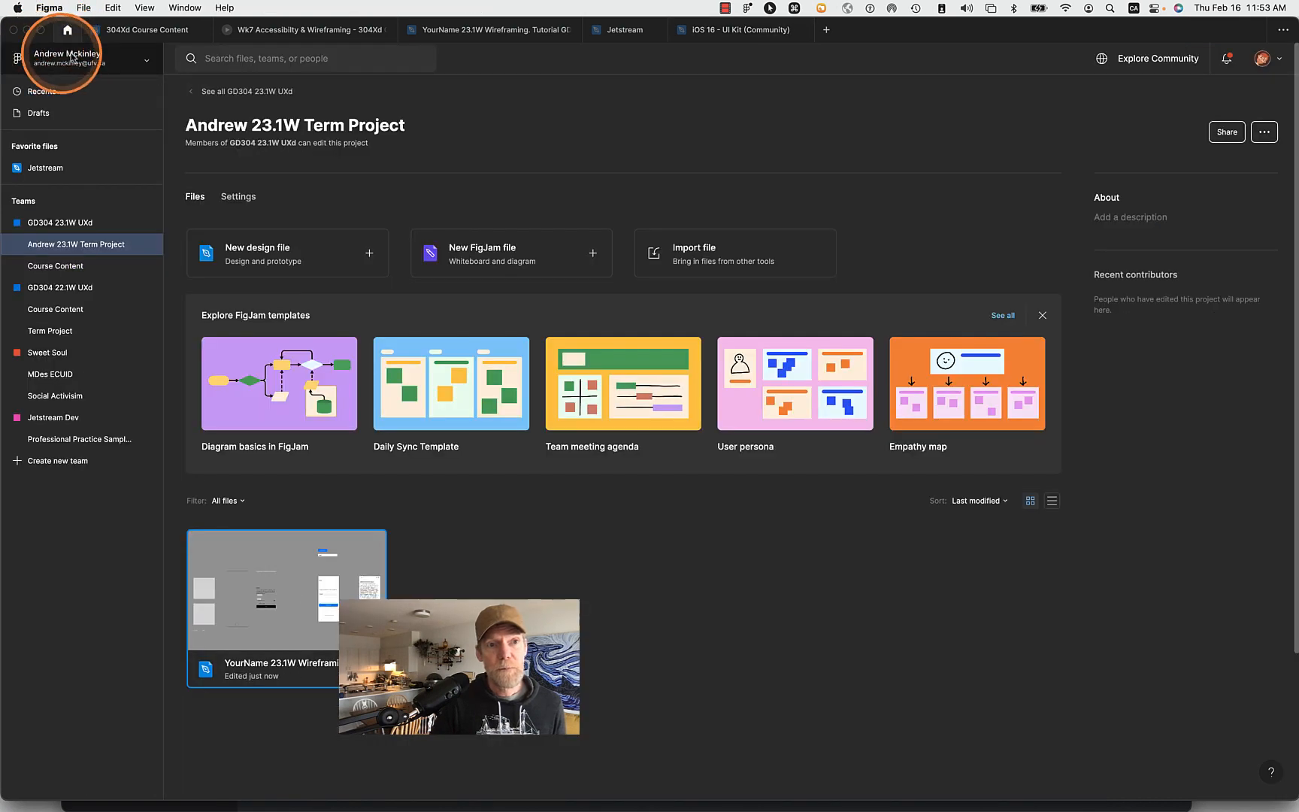
click(142, 59)
mouse_move(82, 166)
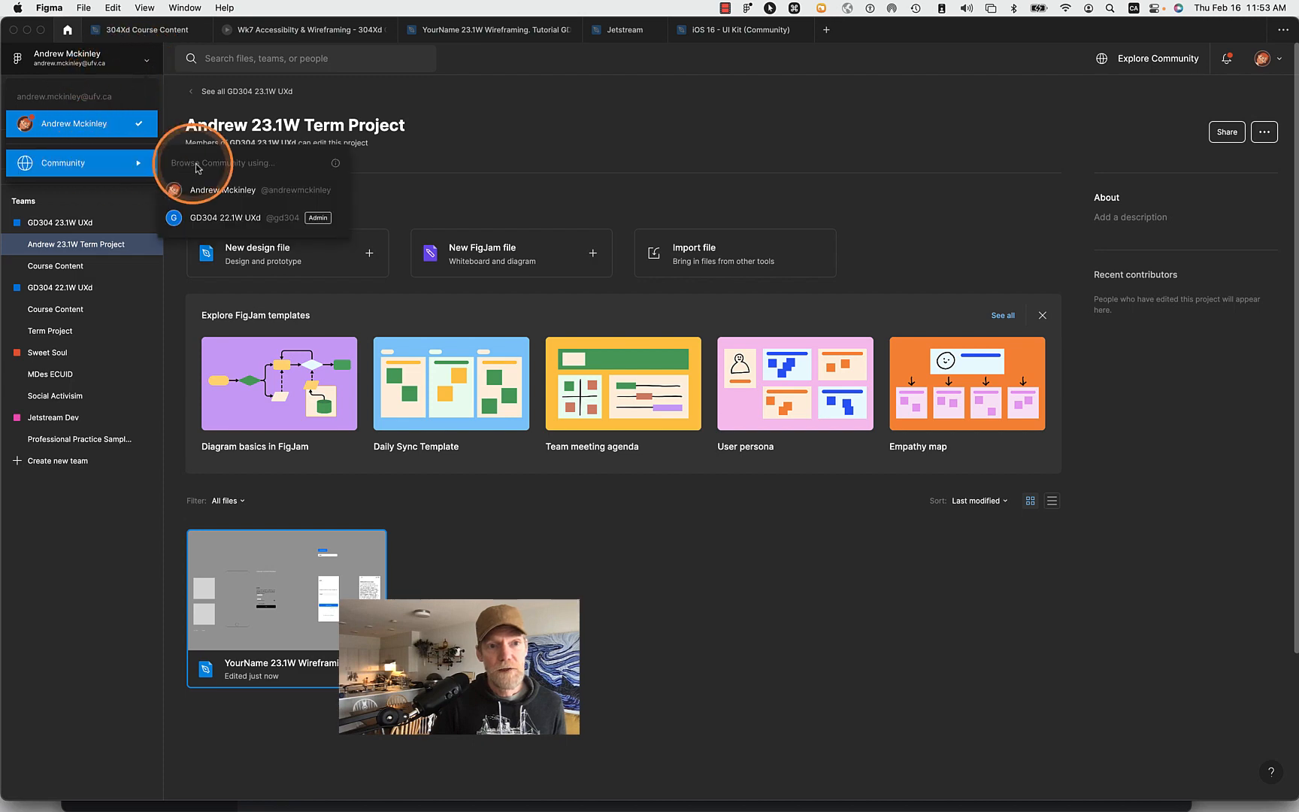
click(213, 190)
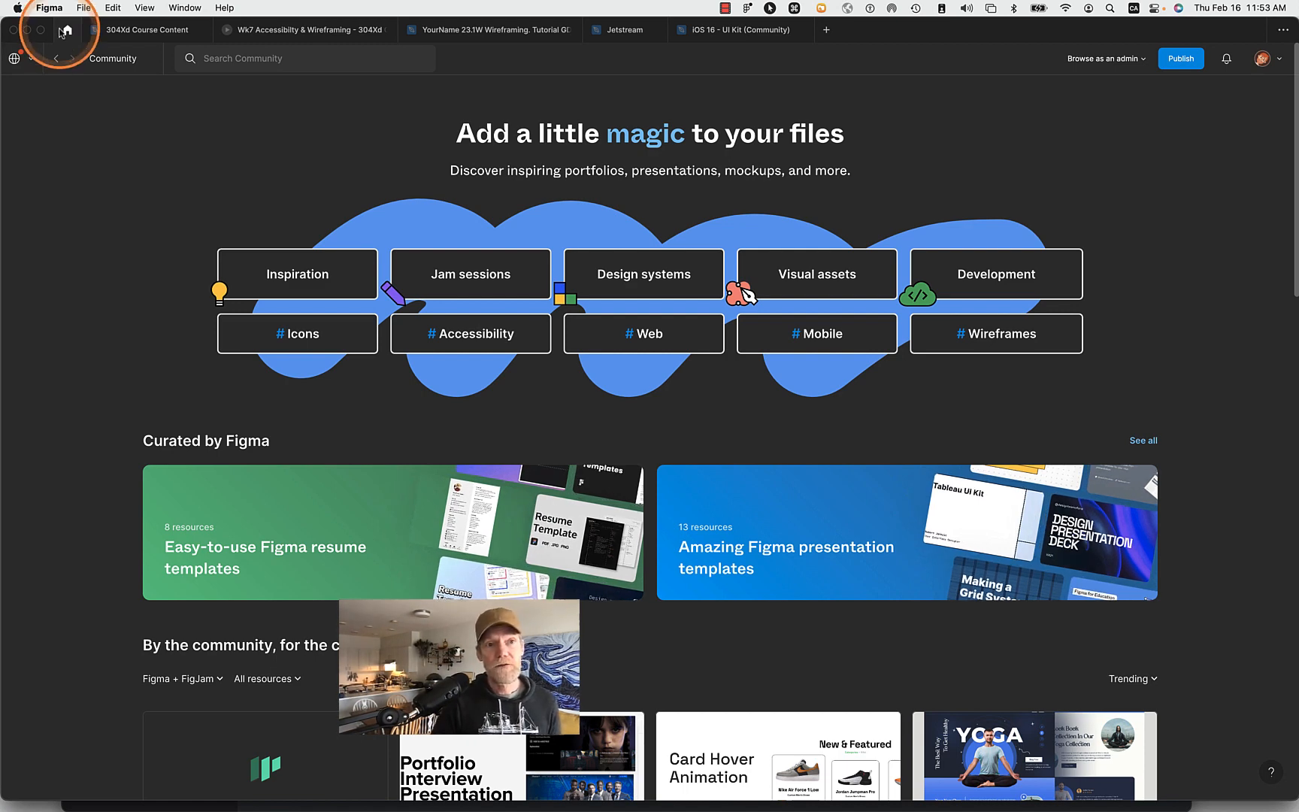
- Return to the recent files and open the 23.1W Term Project of the GD304 23.1W UXd team
click(16, 60)
click(48, 122)
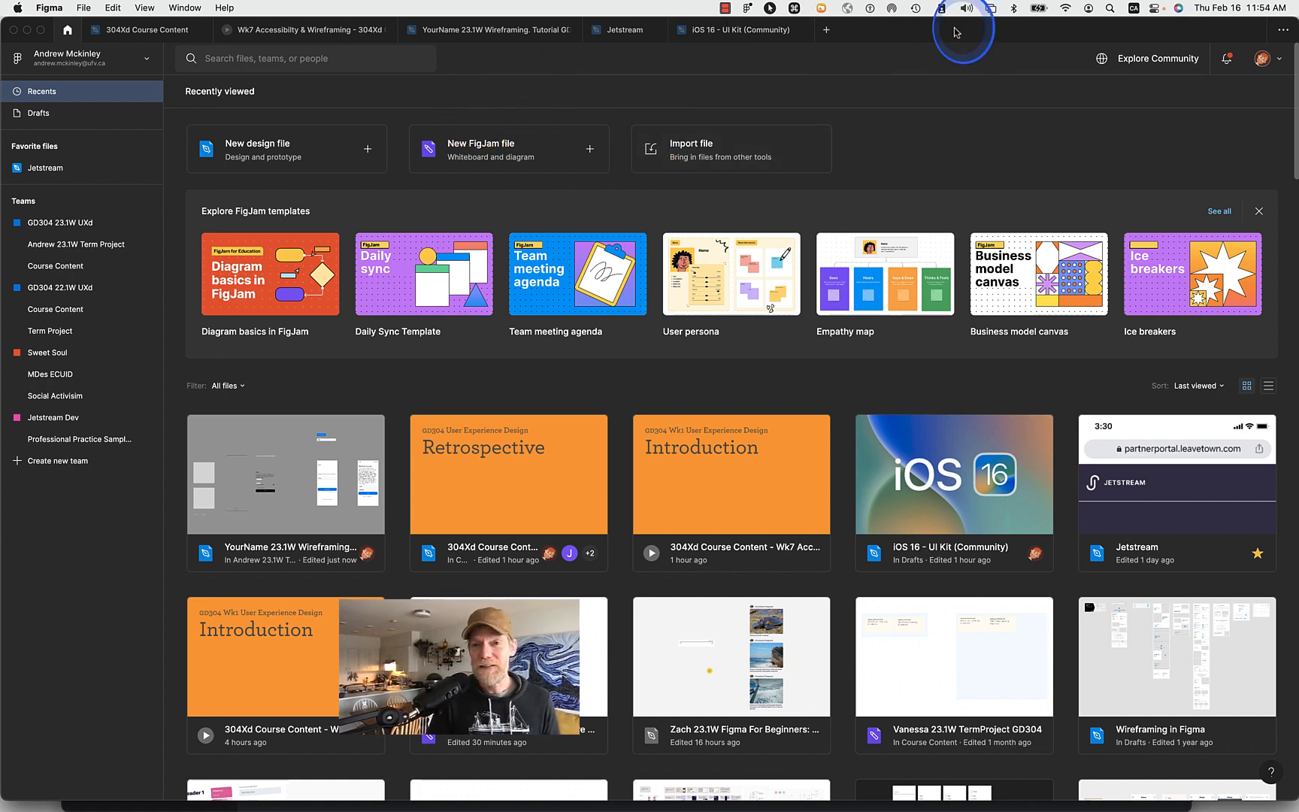
drag(939, 32, 922, 3)
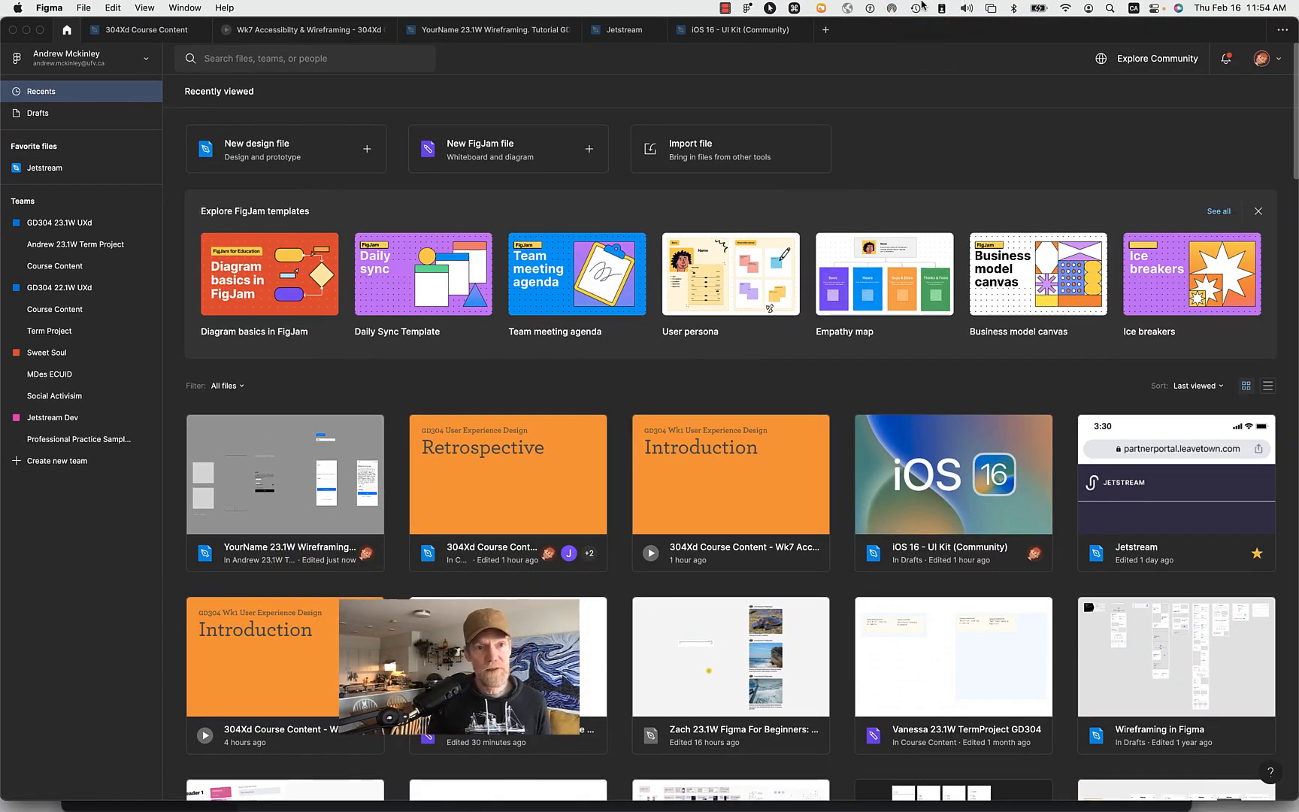
click(89, 247)
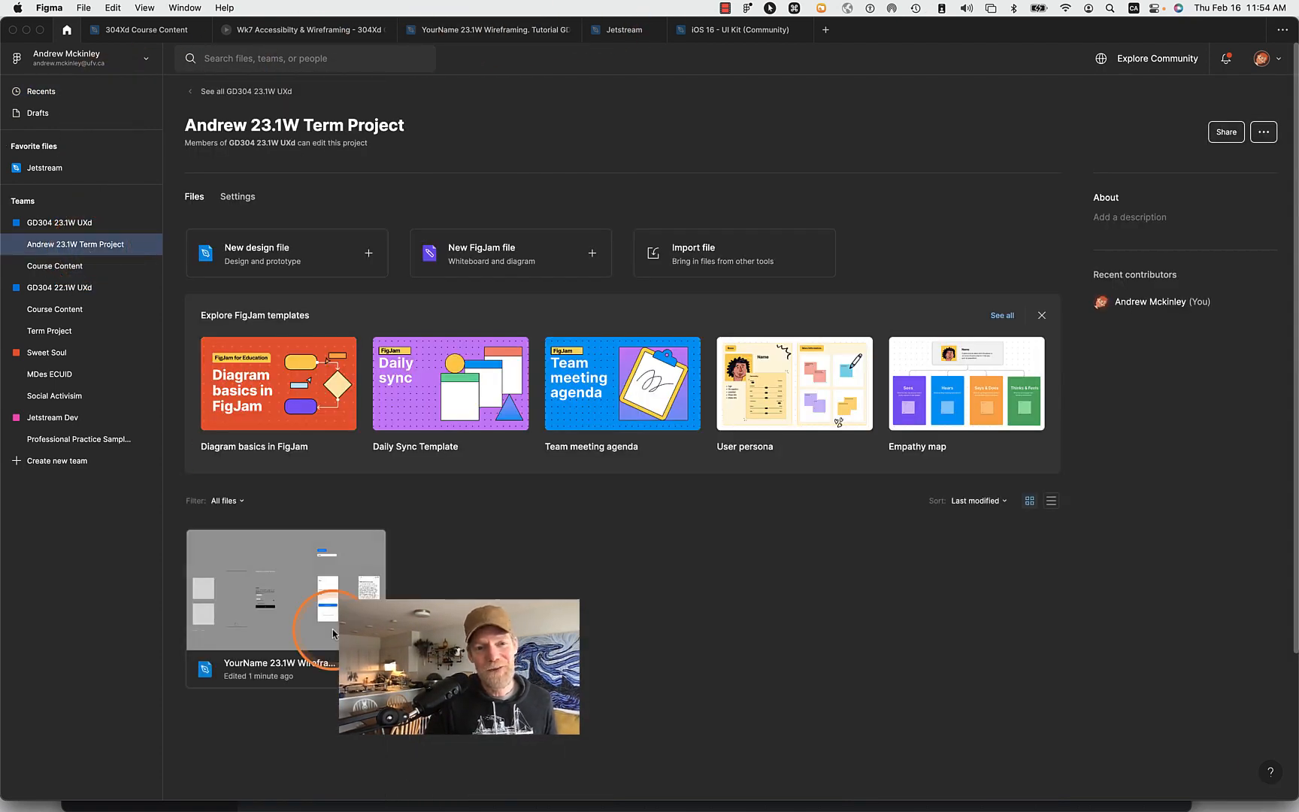
- Return to the YourName 23.1W Wireframing. Tutorial GD304 file and look over the desktop application's file and help commands
click(540, 36)
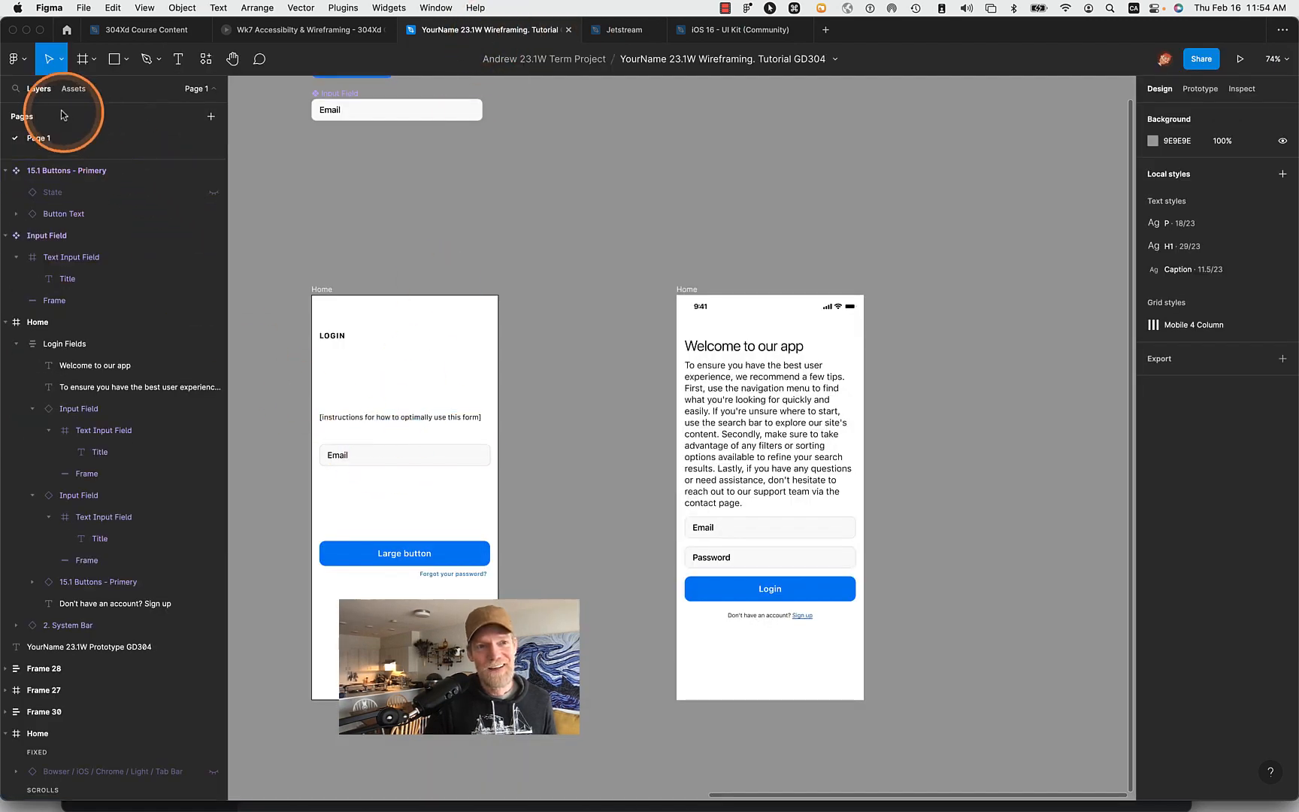
click(89, 7)
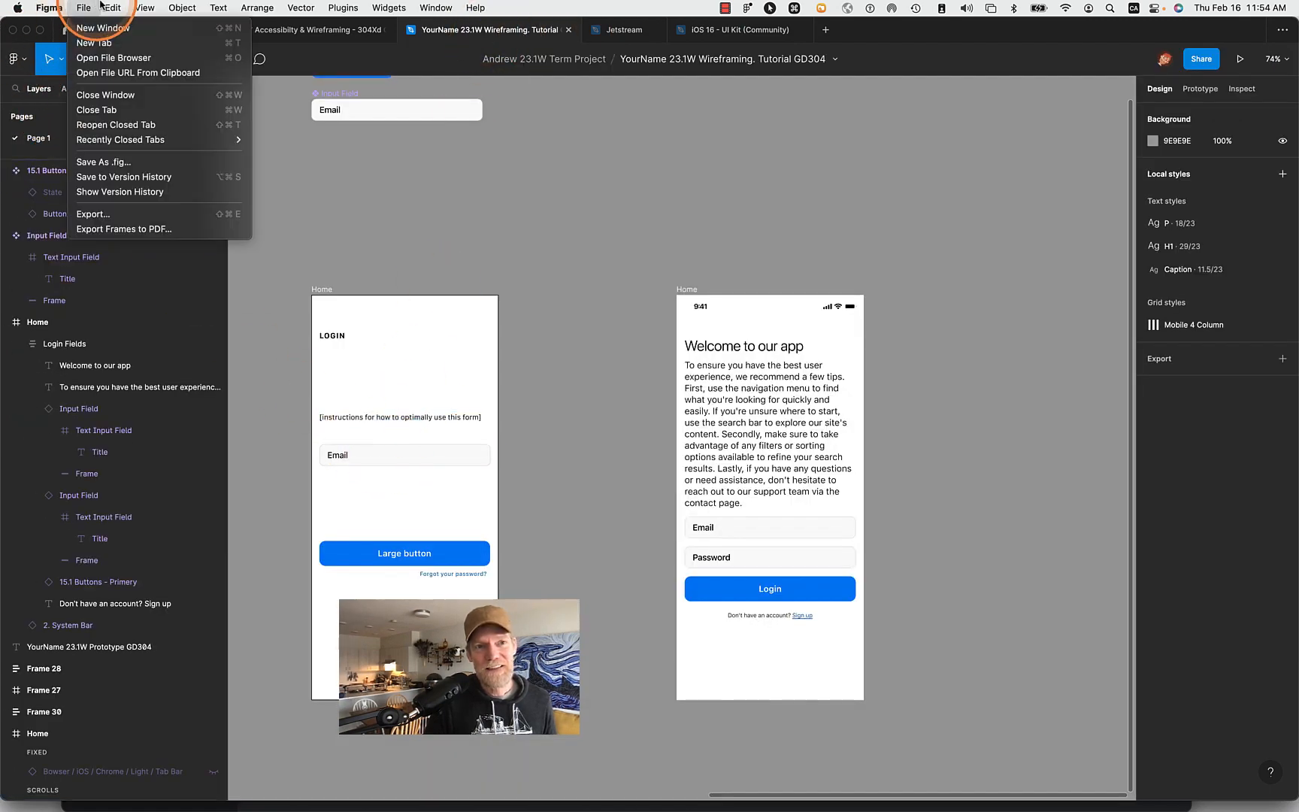
mouse_move(446, 6)
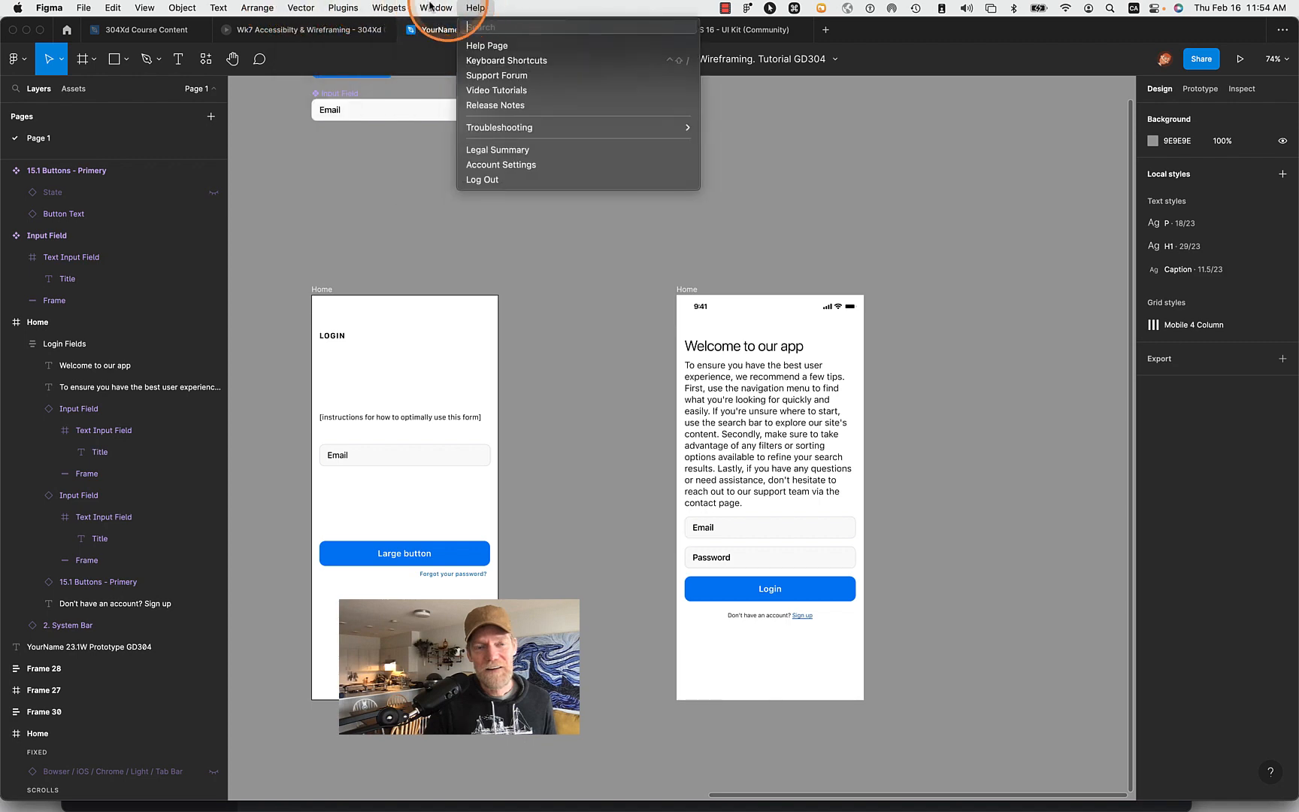
mouse_move(331, 6)
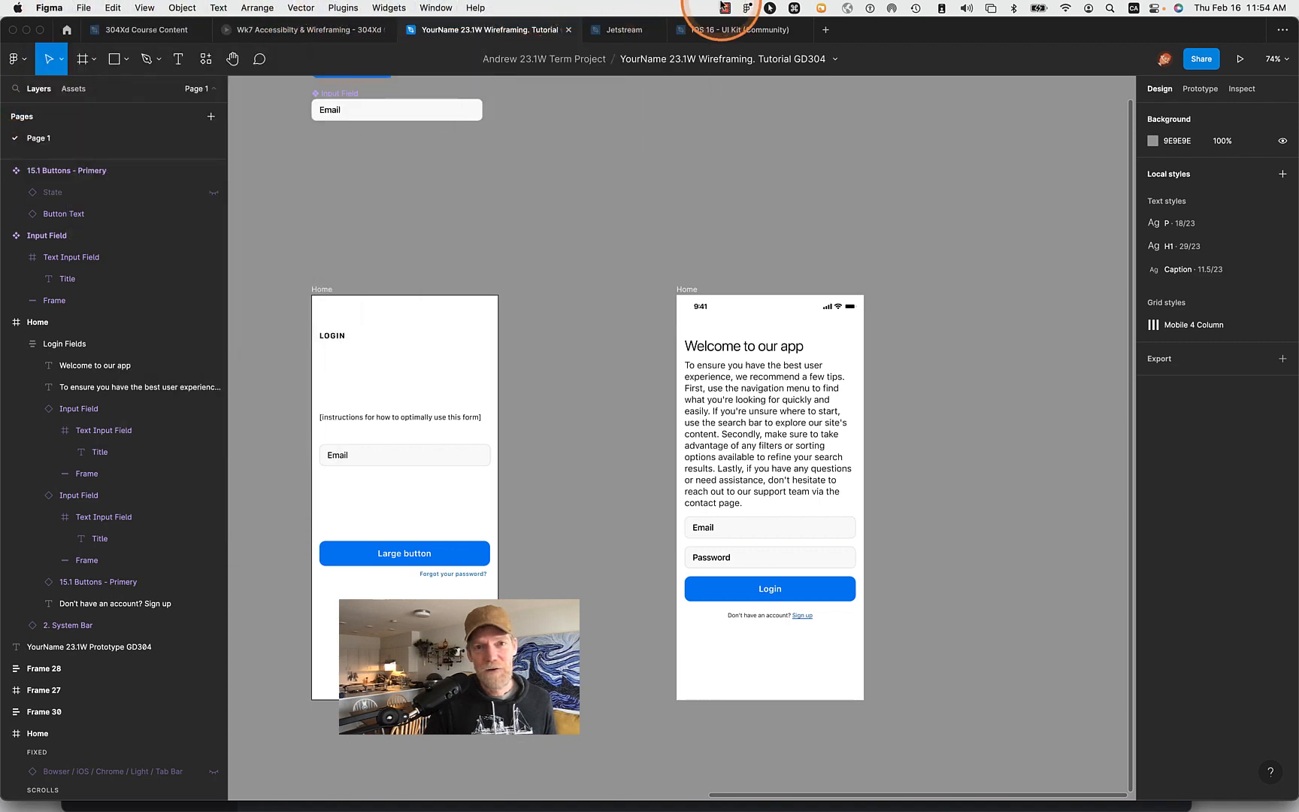
click(616, 4)
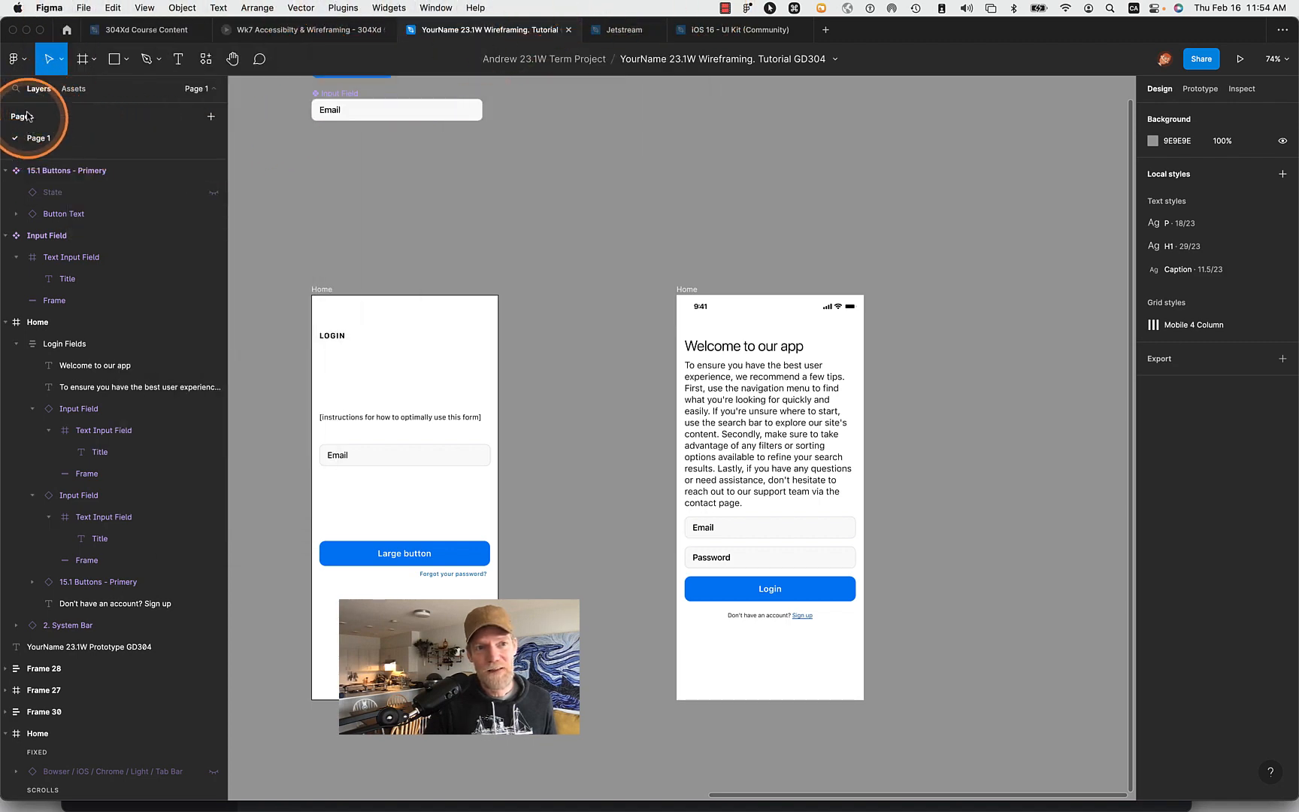
- Compare Figma's in-editor file, plugin and widget commands with those offered by the desktop application
click(23, 63)
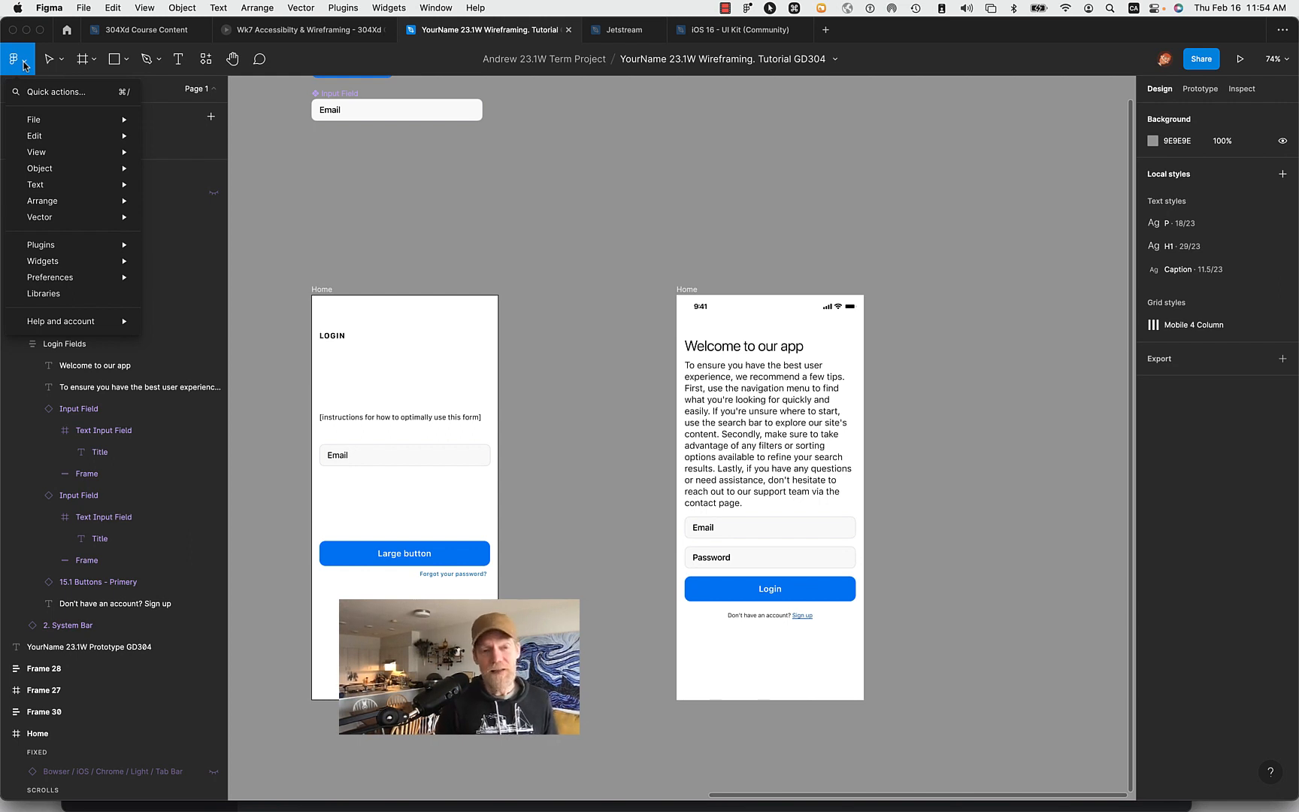
mouse_move(66, 245)
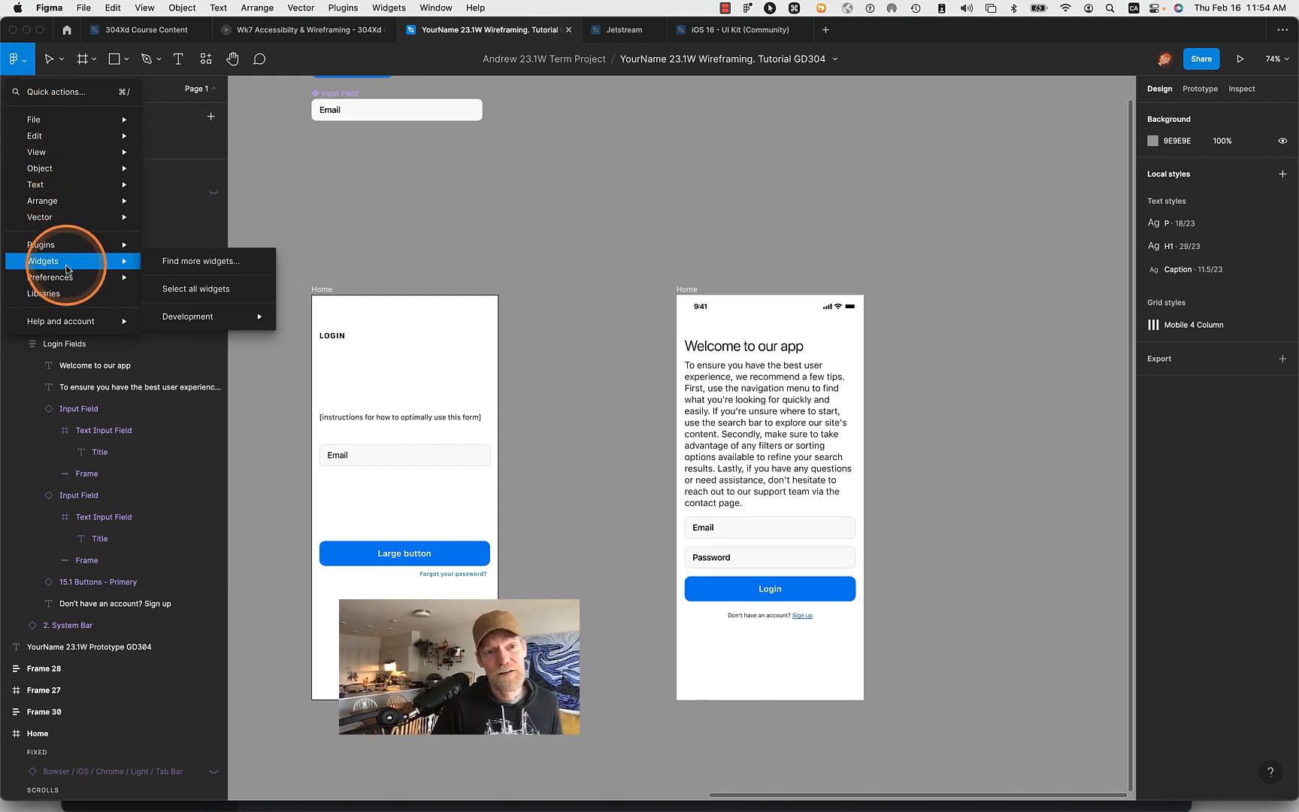
mouse_move(67, 112)
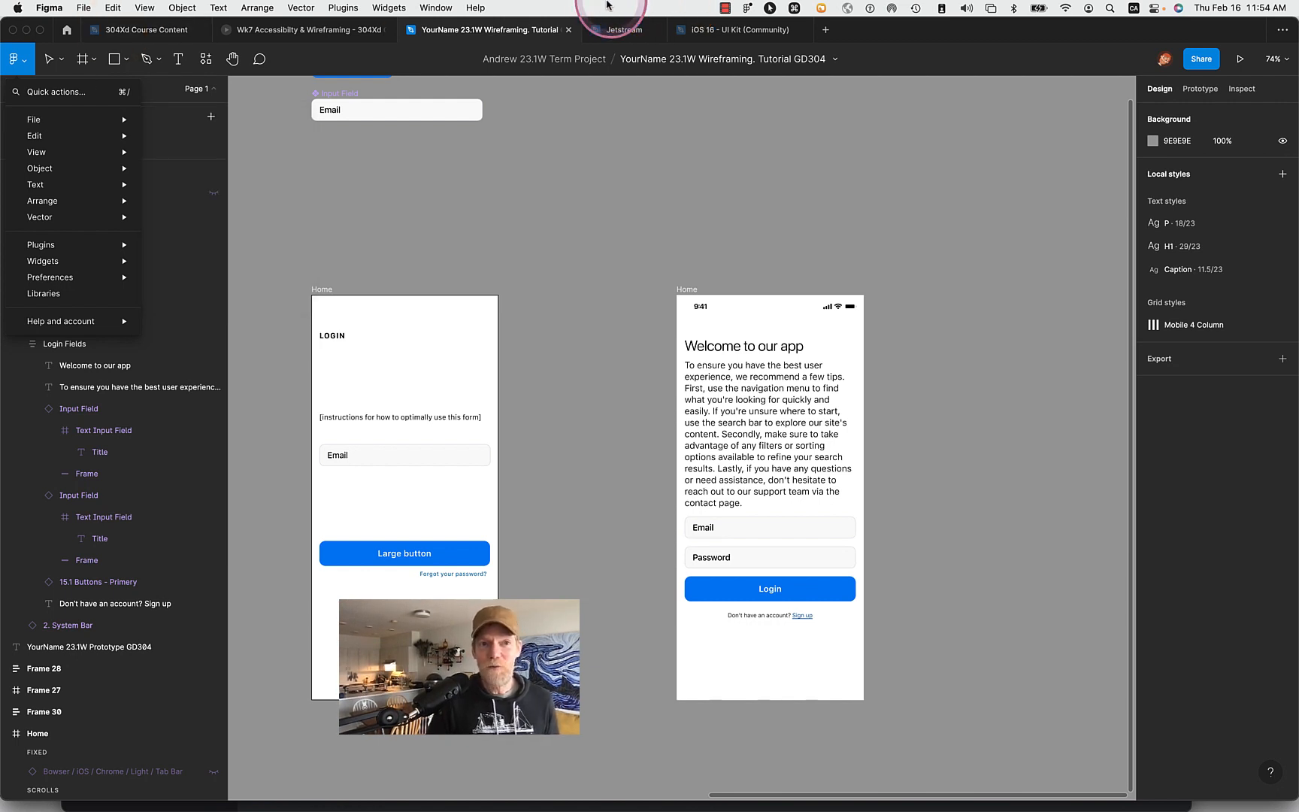
click(569, 261)
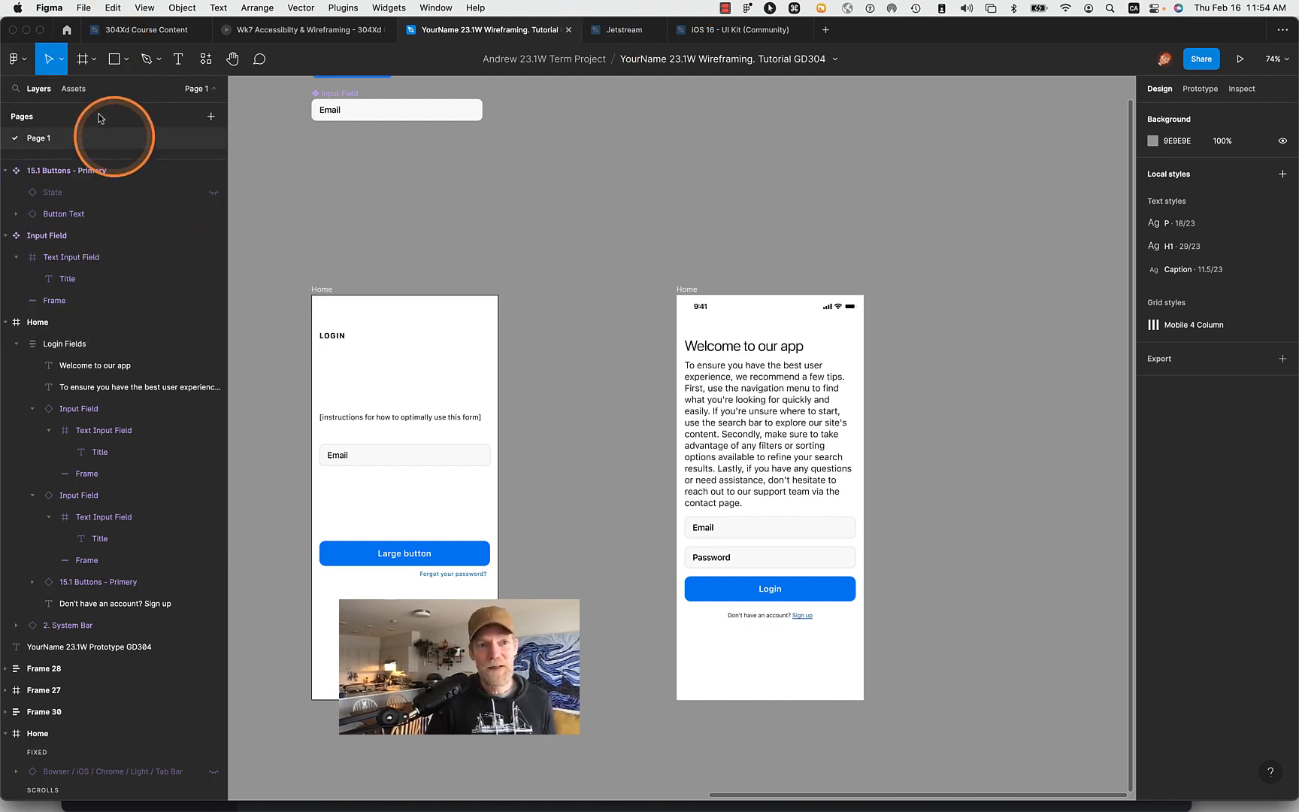
click(27, 63)
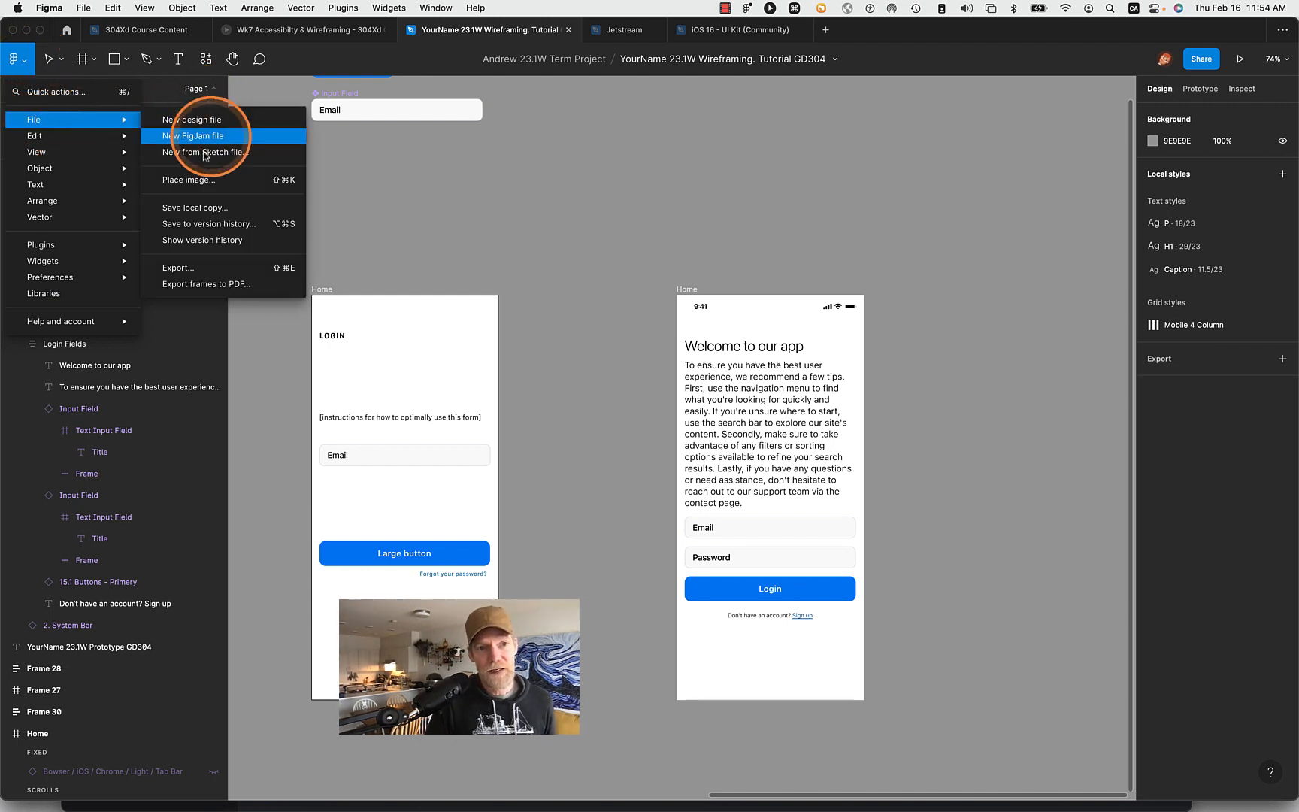
click(493, 197)
click(120, 6)
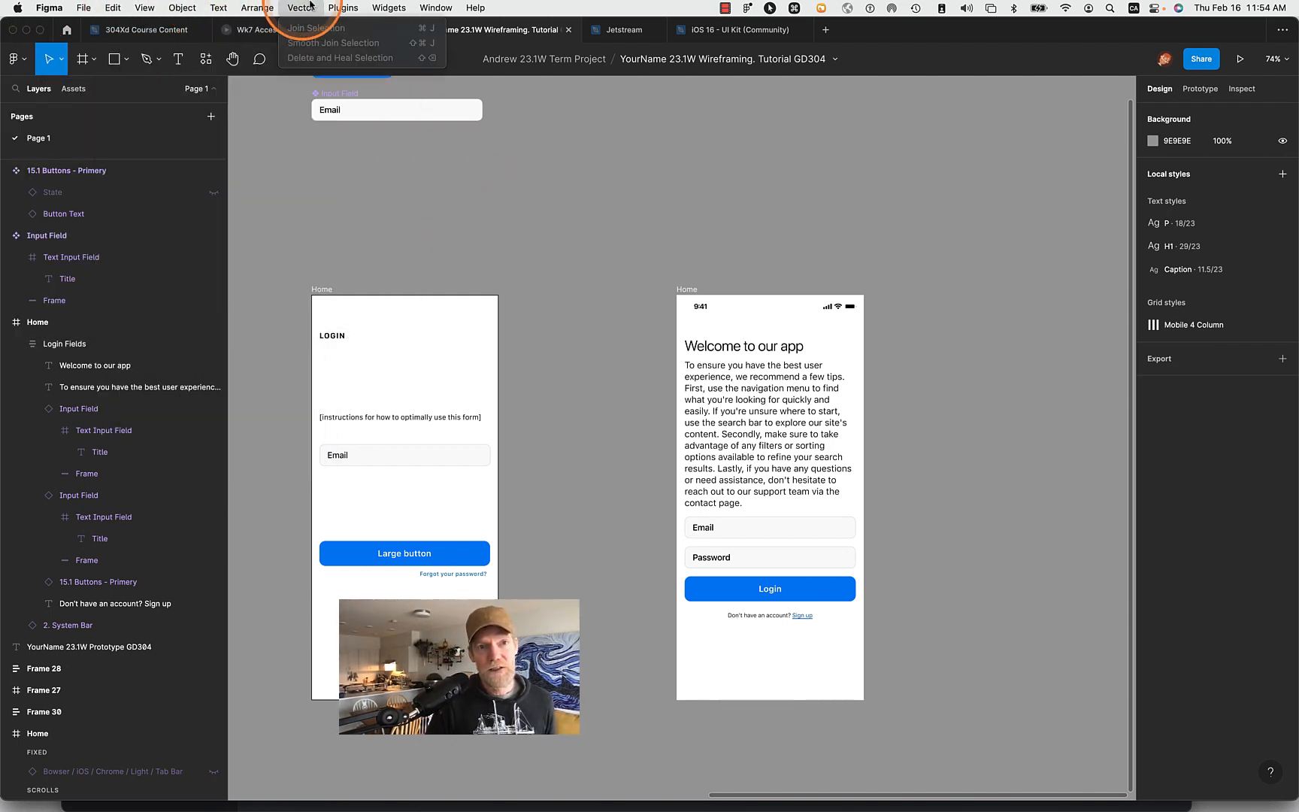
mouse_move(234, 7)
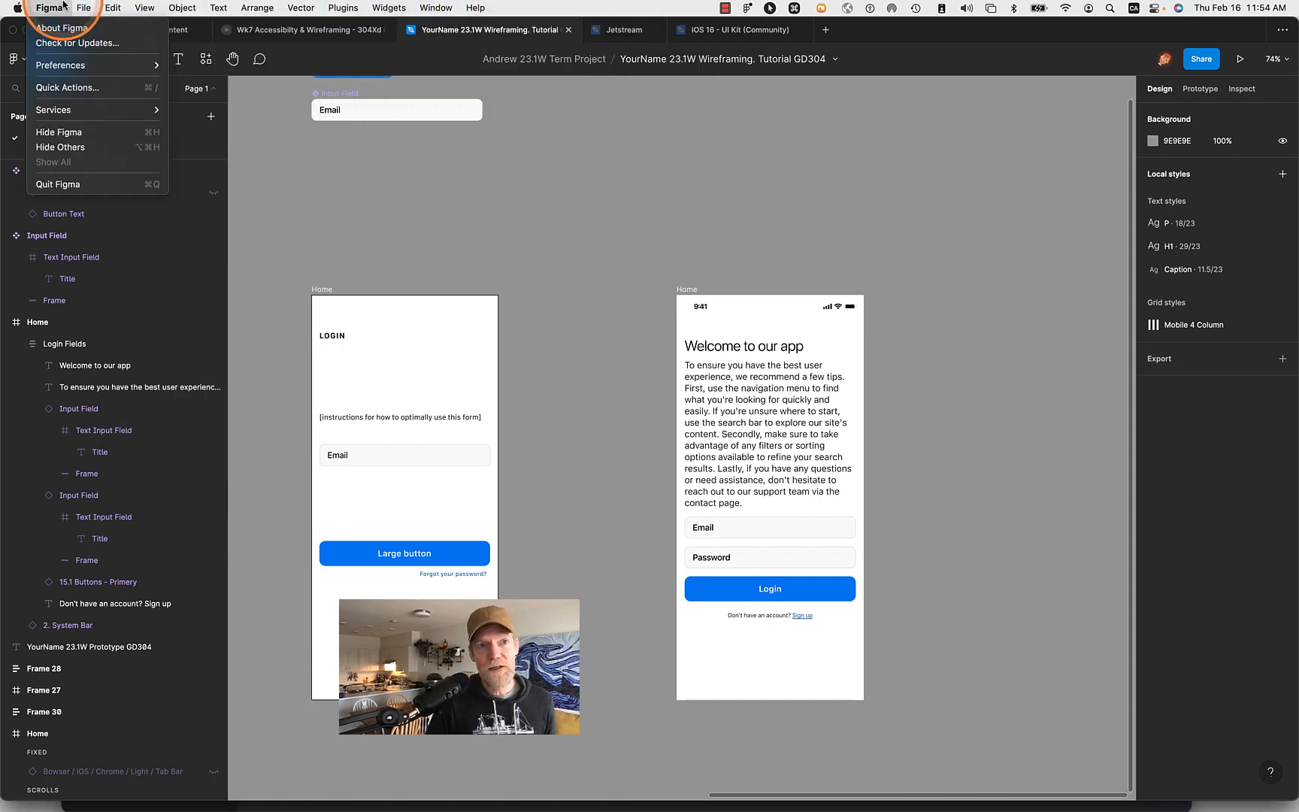
click(425, 239)
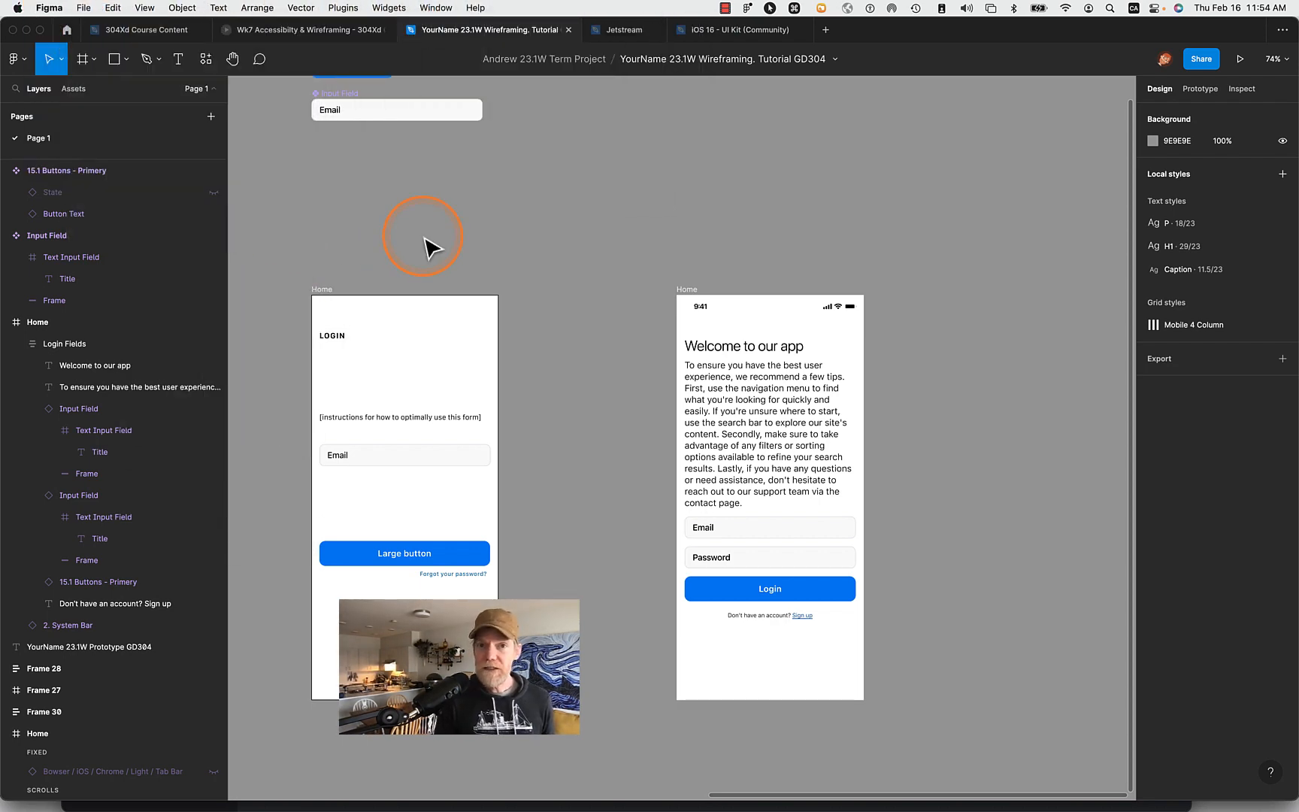